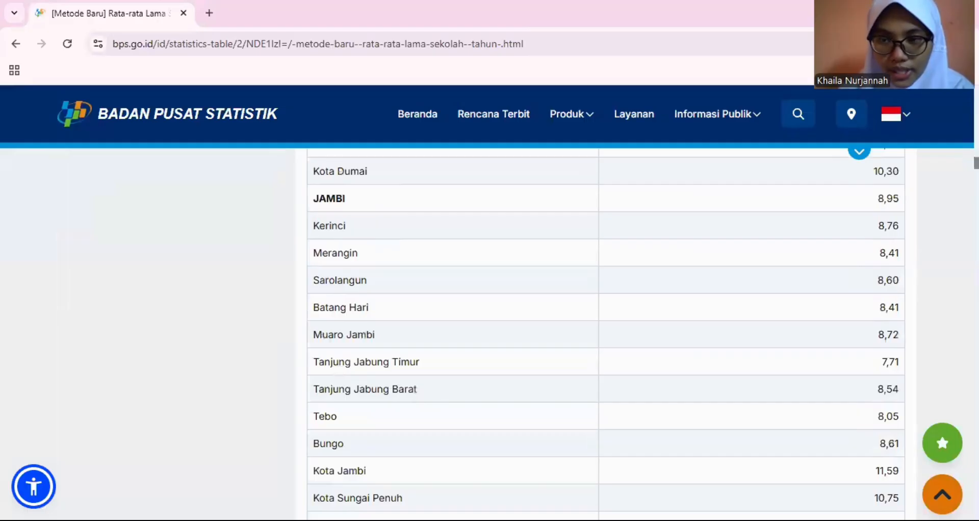
# - Review the BPS table of average years of schooling down to the Jawa Timur regencies
pyautogui.moveTo(976, 163); pyautogui.dragTo(977, 218)
pyautogui.scroll(-13, 606, 334)
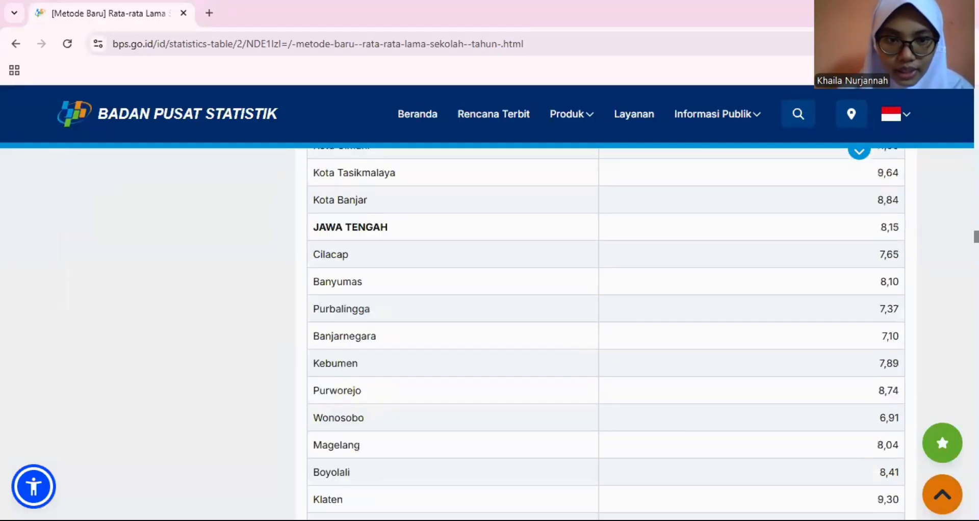
pyautogui.scroll(-16, 606, 334)
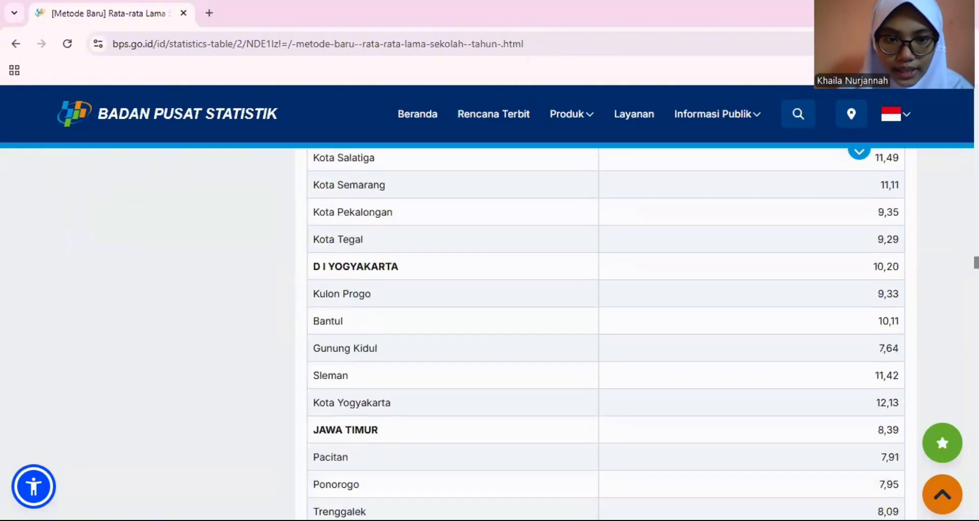
pyautogui.scroll(-5, 606, 334)
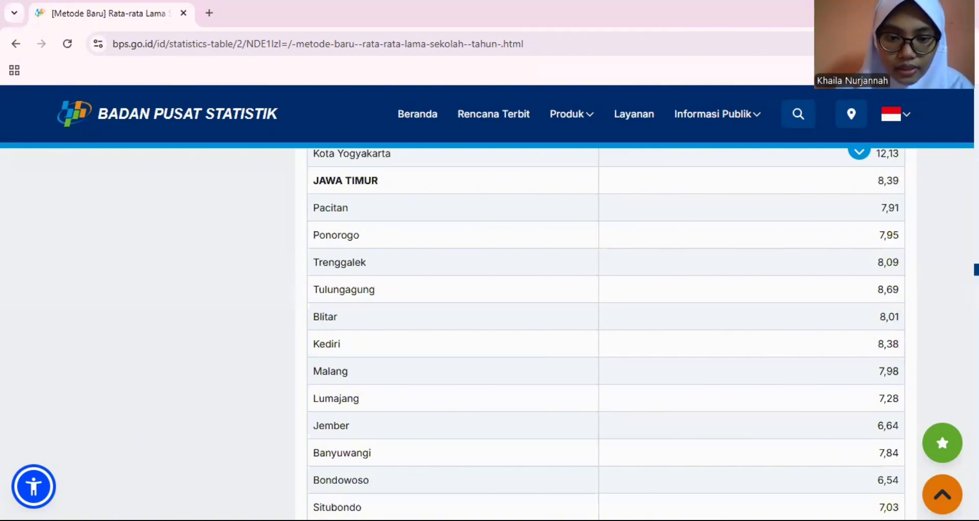
# - Switch to the Excel workbook and review the Sumatera Utara and Jawa Timur data with their empty statistics tables
pyautogui.hotkey('alt', 'Tab')
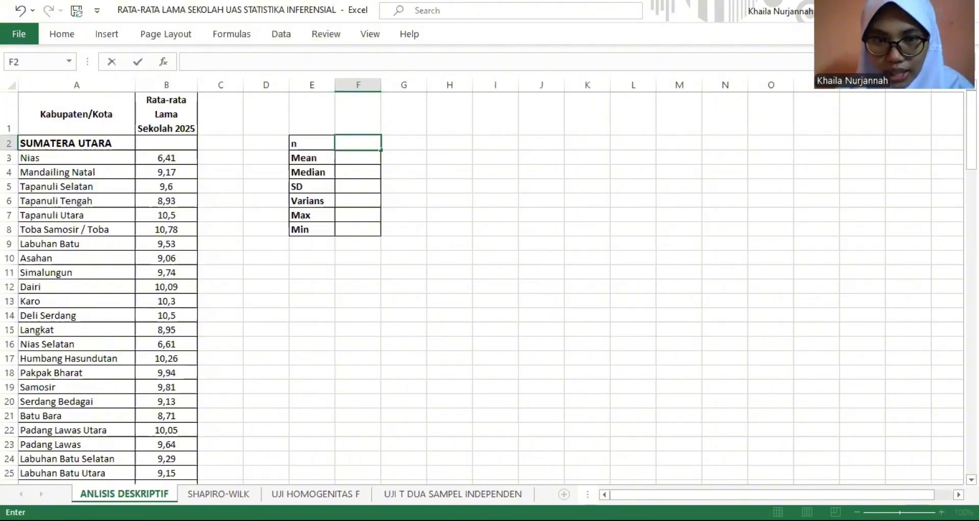
pyautogui.scroll(-11, 489, 286)
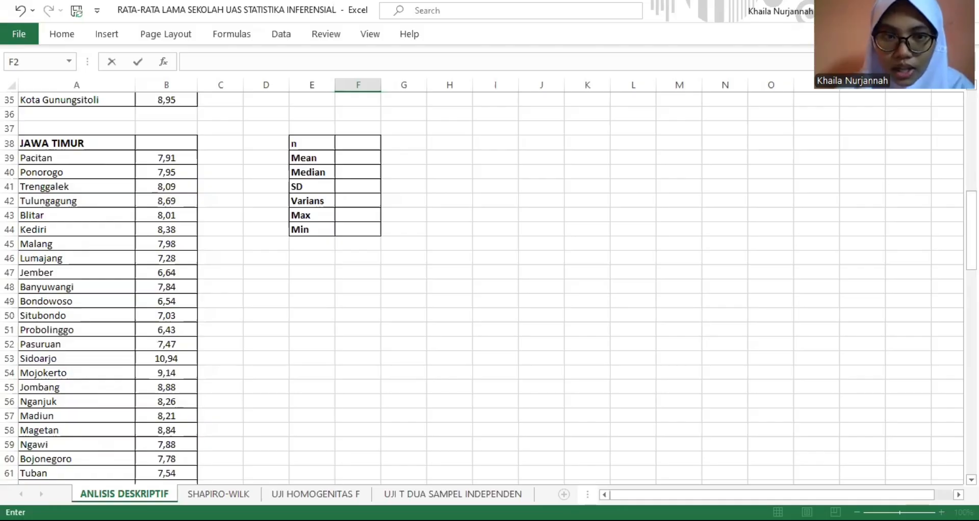
pyautogui.moveTo(971, 232); pyautogui.dragTo(971, 132)
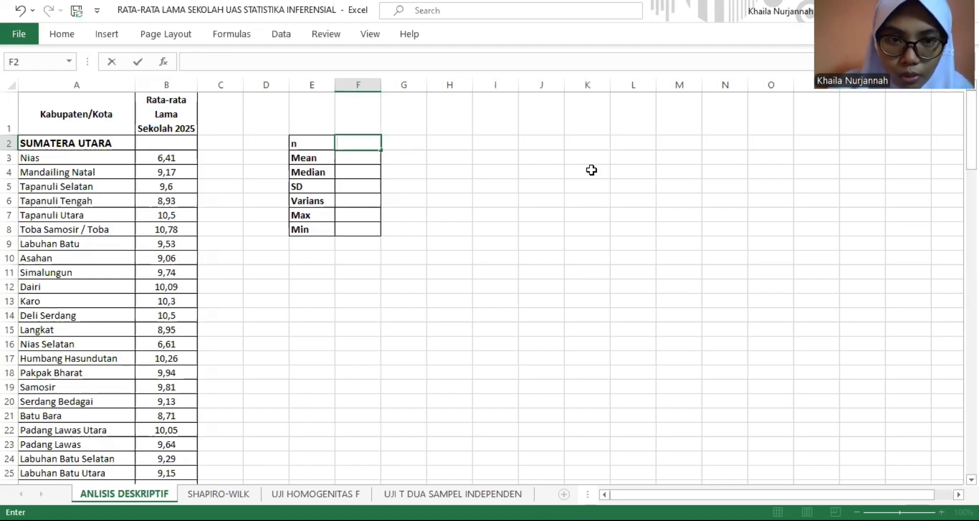
# - Calculate the Sumatera Utara sample size n in F2 with COUNT over B3:B35
pyautogui.write('=')
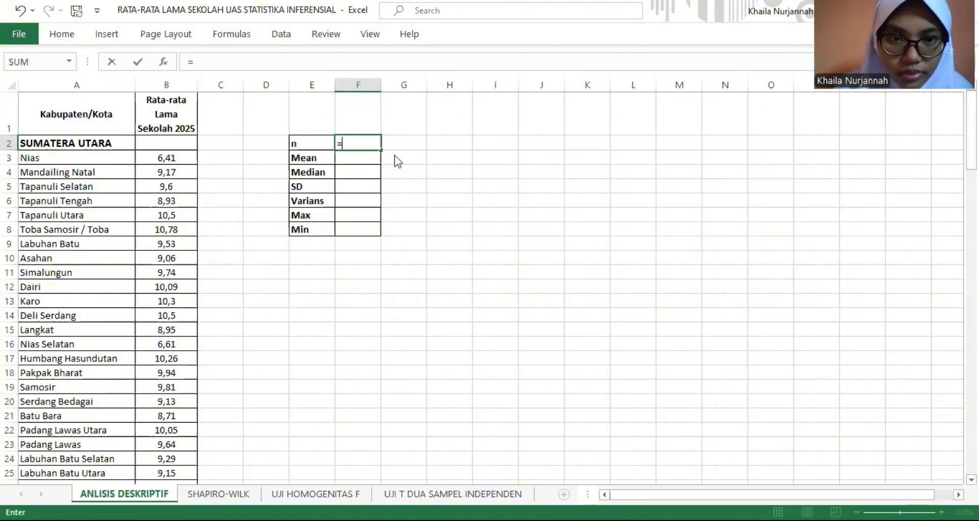
pyautogui.write('COUNT(')
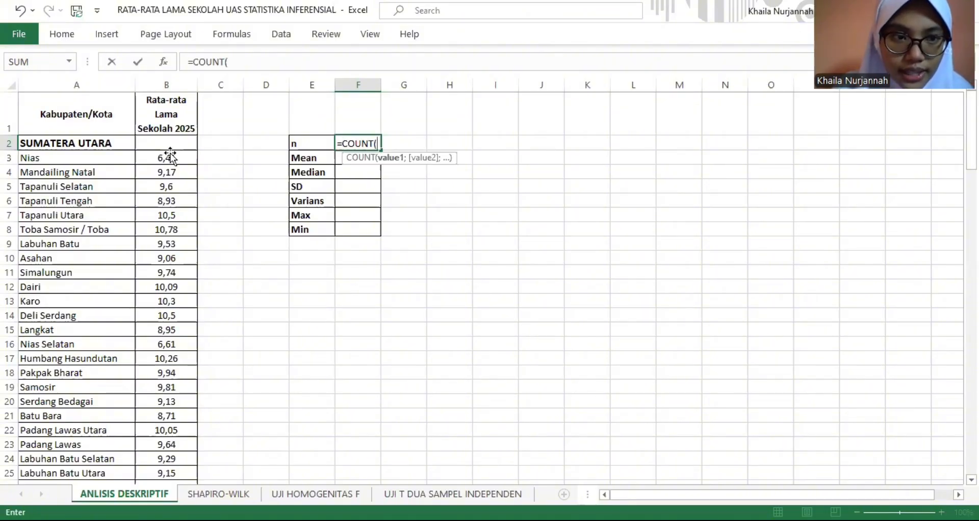
pyautogui.click(170, 157)
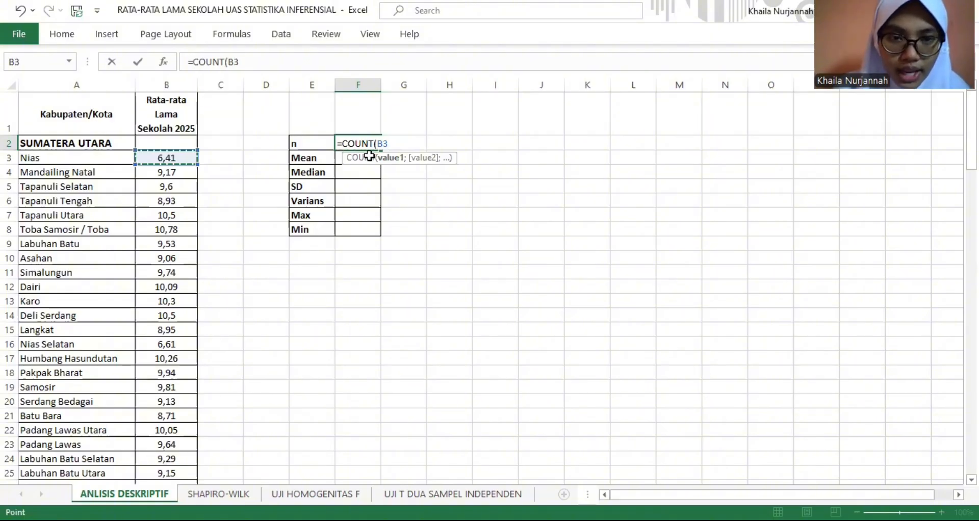
pyautogui.hotkey('ctrl', 'shift', 'Down')
pyautogui.press('Return')
# - Calculate the Sumatera Utara mean in F3 with AVERAGE over B3:B35
pyautogui.write('=')
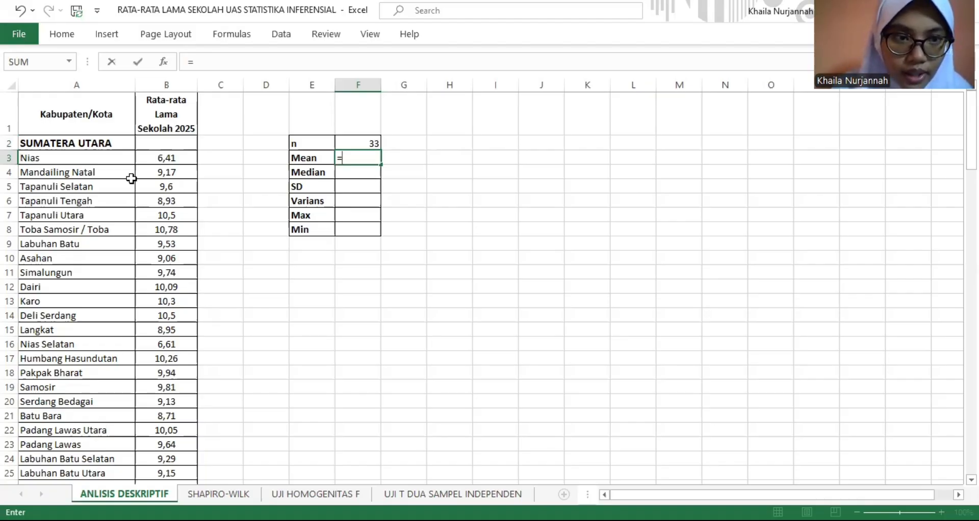
pyautogui.write('AVERAGE(')
pyautogui.click(176, 158)
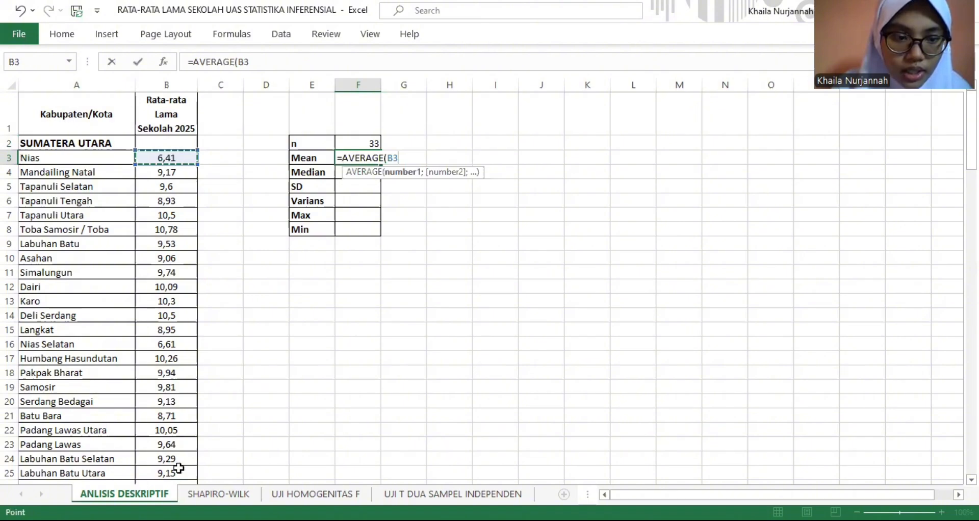
pyautogui.hotkey('ctrl', 'shift', 'Down')
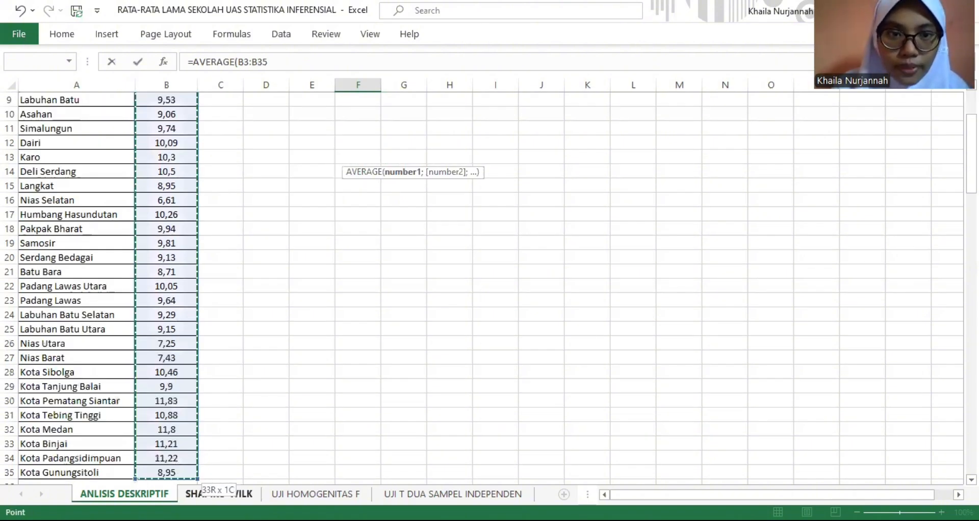
pyautogui.press('Return')
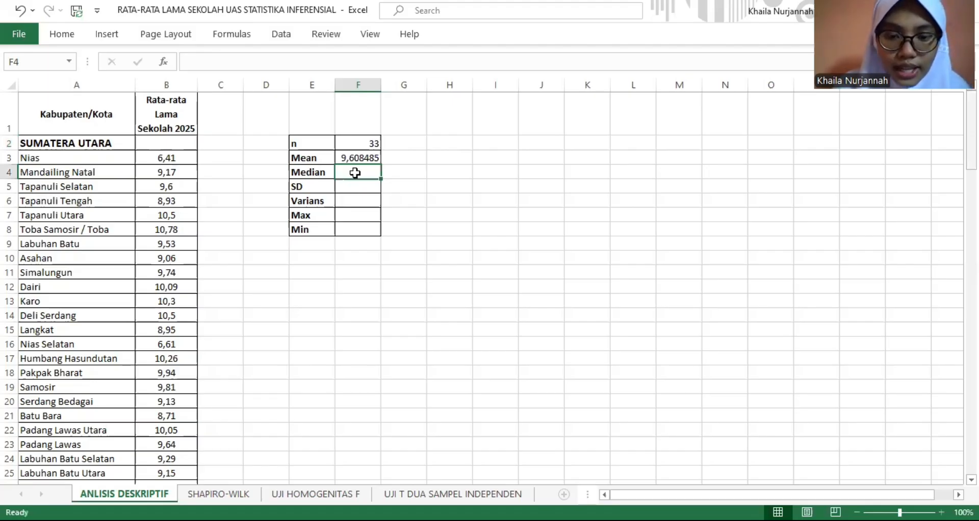
# - Calculate the Sumatera Utara median in F4 with MEDIAN over B3:B35
pyautogui.write('=')
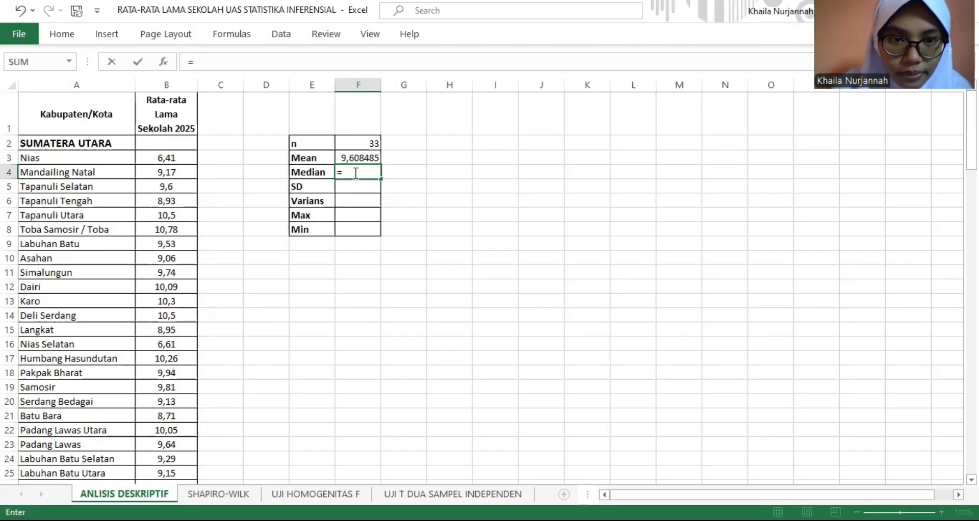
pyautogui.write('M')
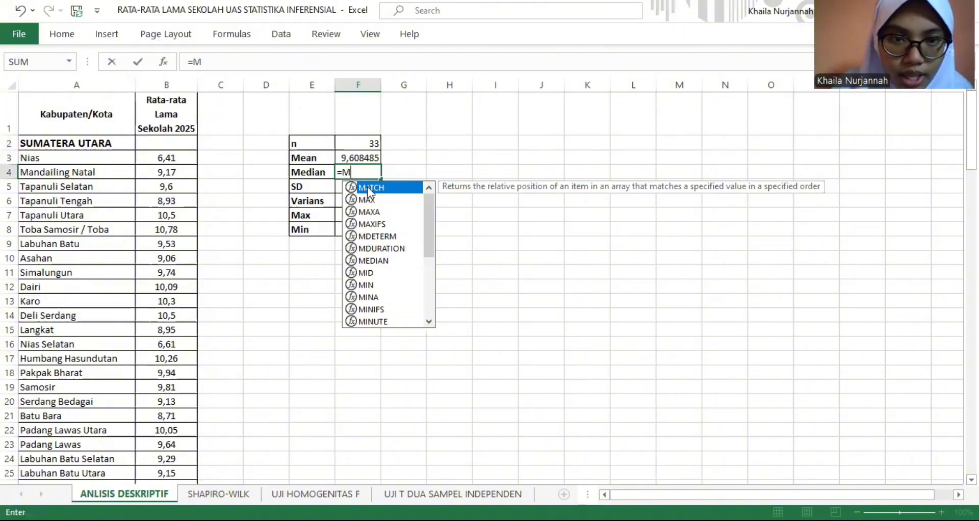
pyautogui.write('EDI')
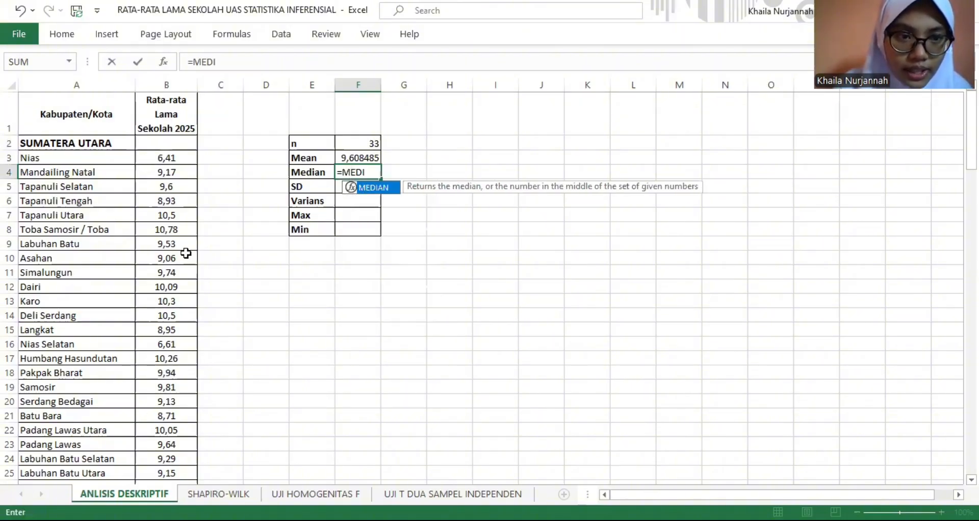
pyautogui.press('Tab')
pyautogui.click(171, 156)
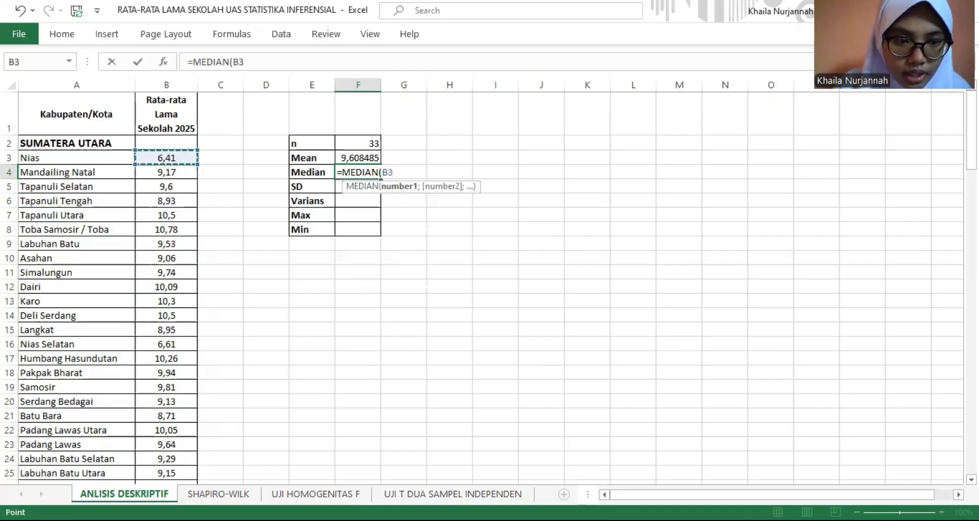
pyautogui.moveTo(170, 157); pyautogui.dragTo(167, 444)
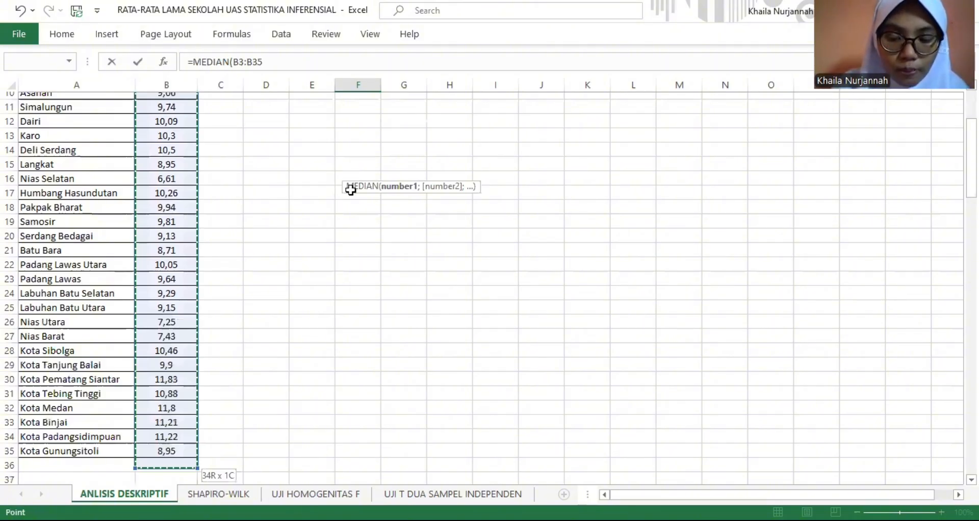
pyautogui.press('Return')
# - Calculate the Sumatera Utara sample standard deviation in F5 with STDEV.S over B3:B35
pyautogui.write('=')
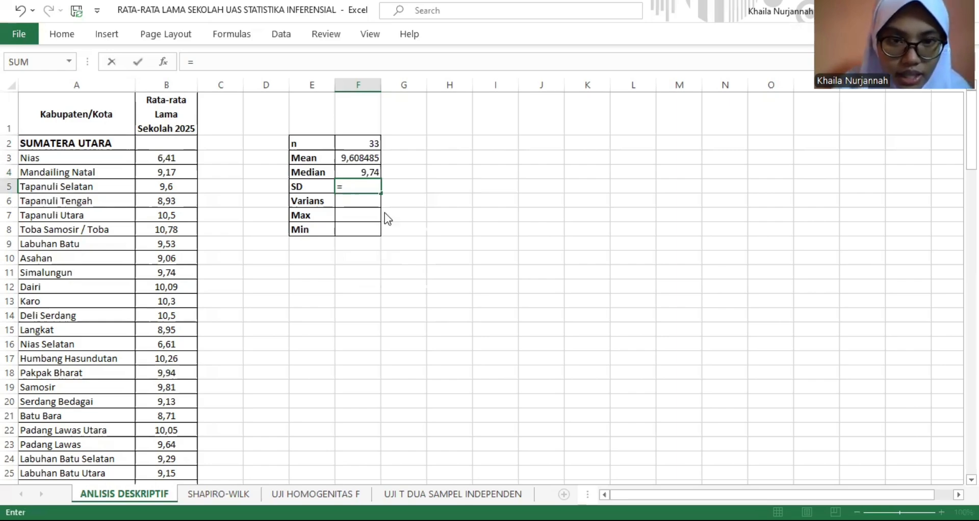
pyautogui.write('ST')
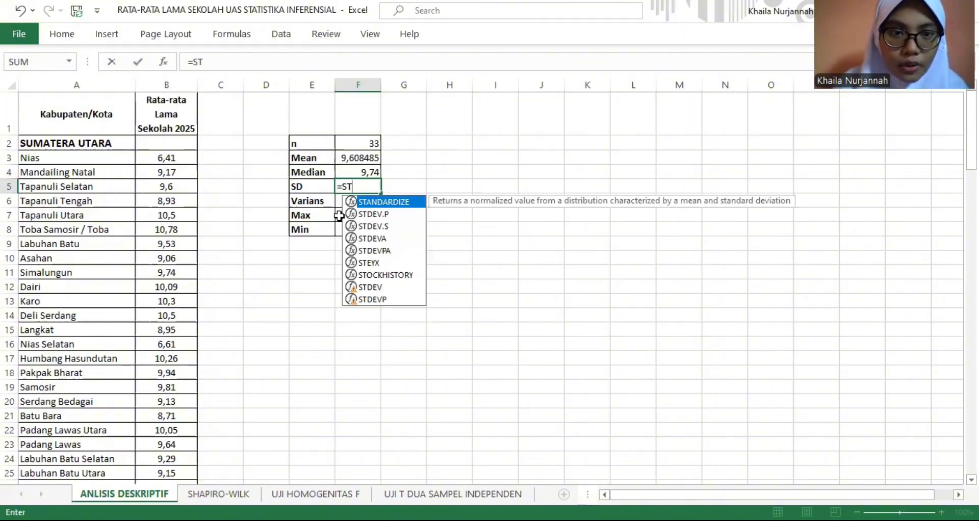
pyautogui.doubleClick(373, 226)
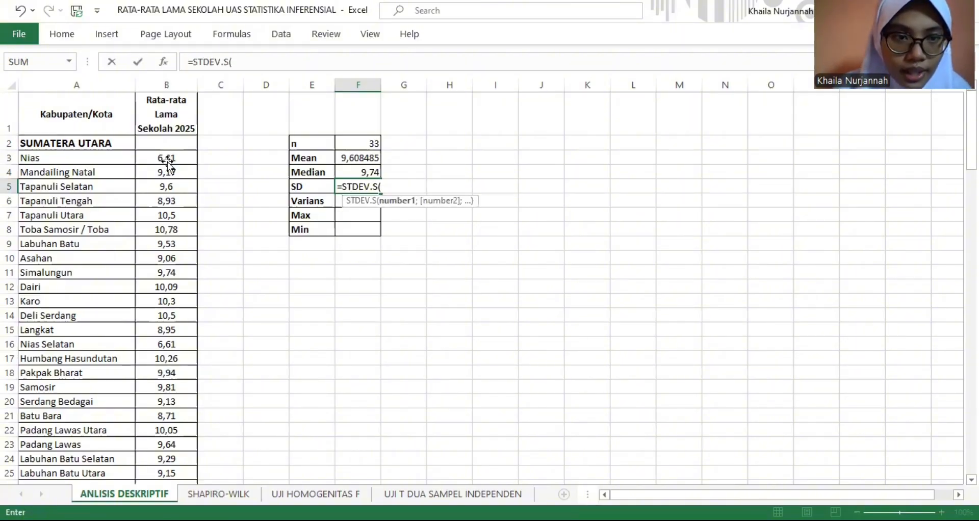
pyautogui.click(173, 157)
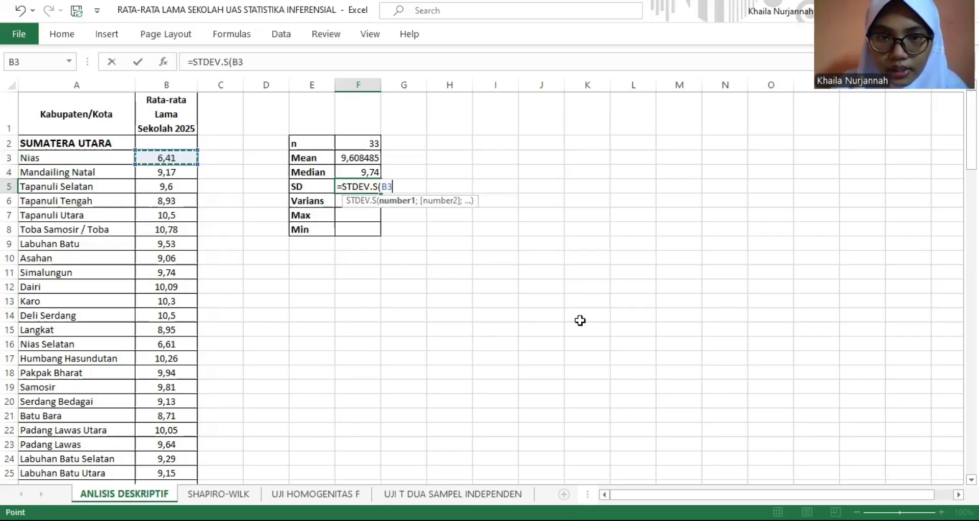
pyautogui.hotkey('ctrl', 'shift', 'Down')
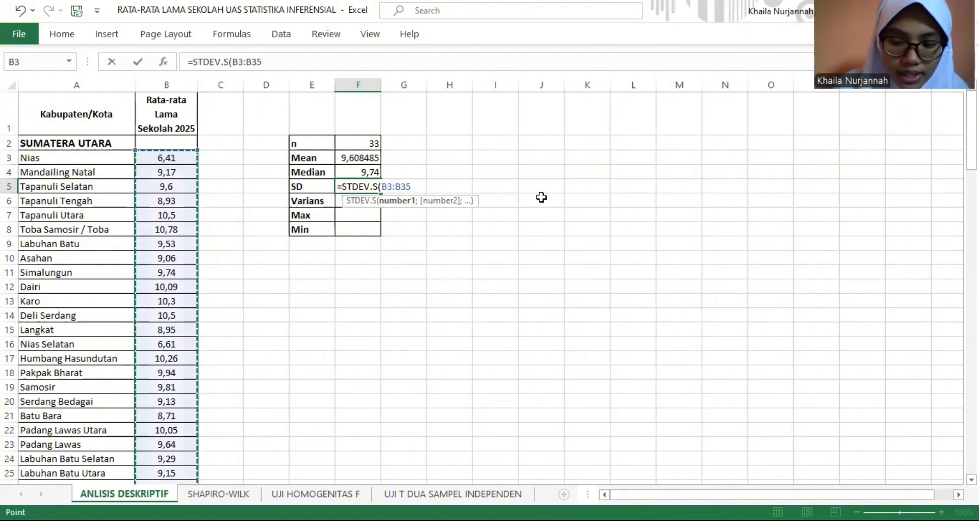
pyautogui.press('Return')
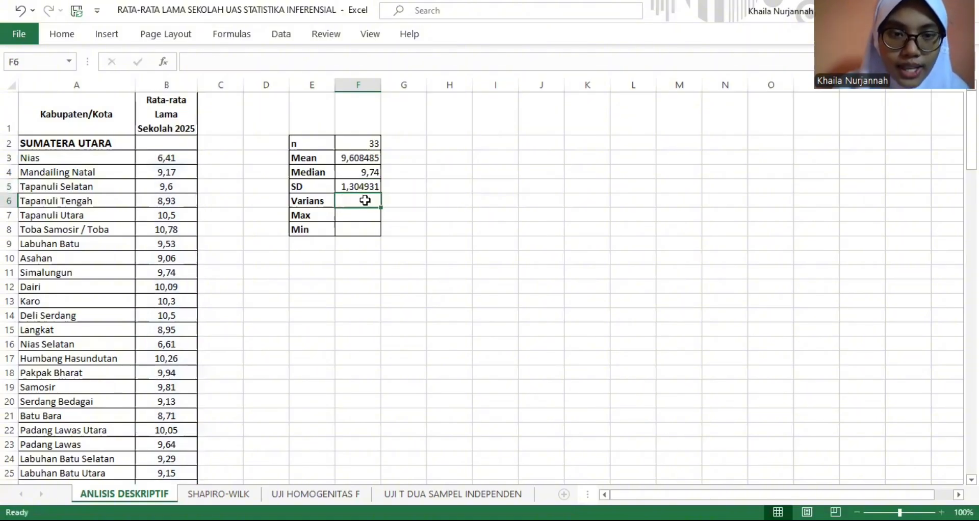
# - Calculate the Sumatera Utara sample variance in F6 with VAR.S over B3:B35
pyautogui.write('=')
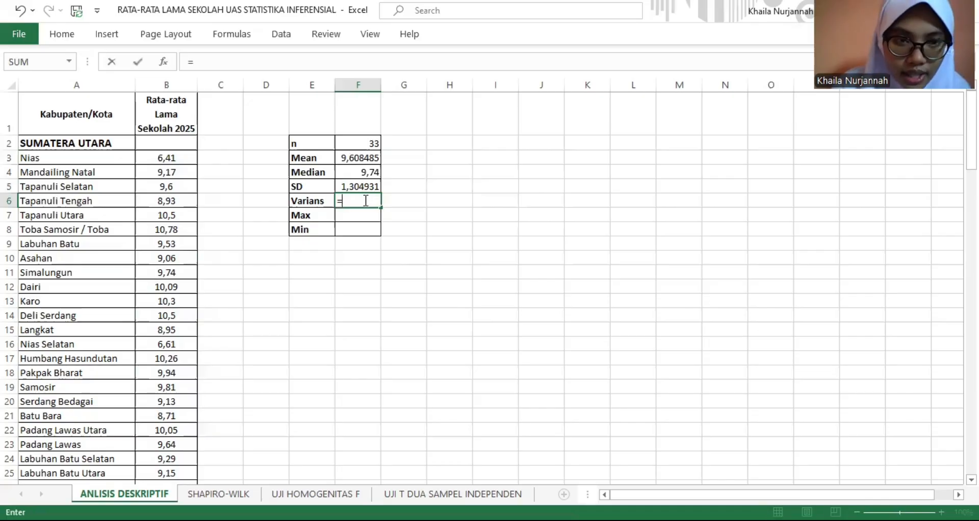
pyautogui.write('V')
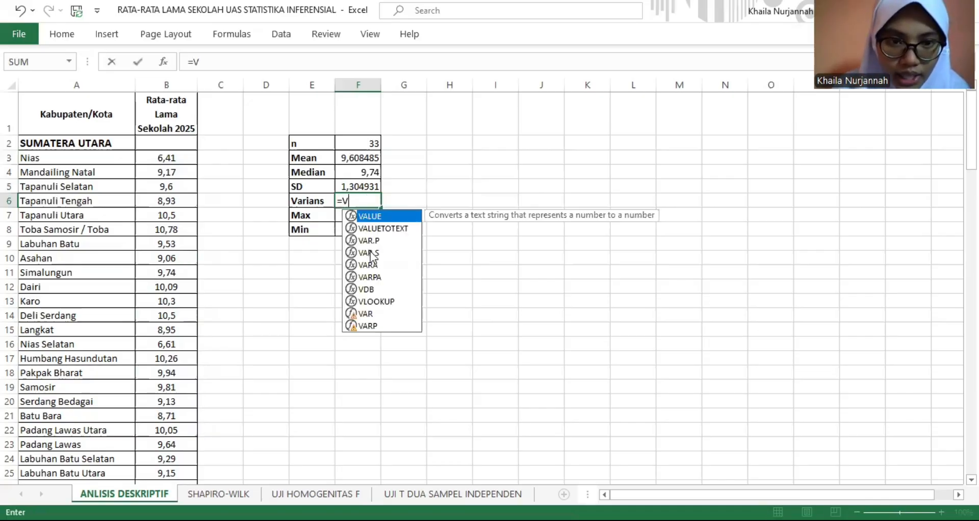
pyautogui.doubleClick(371, 254)
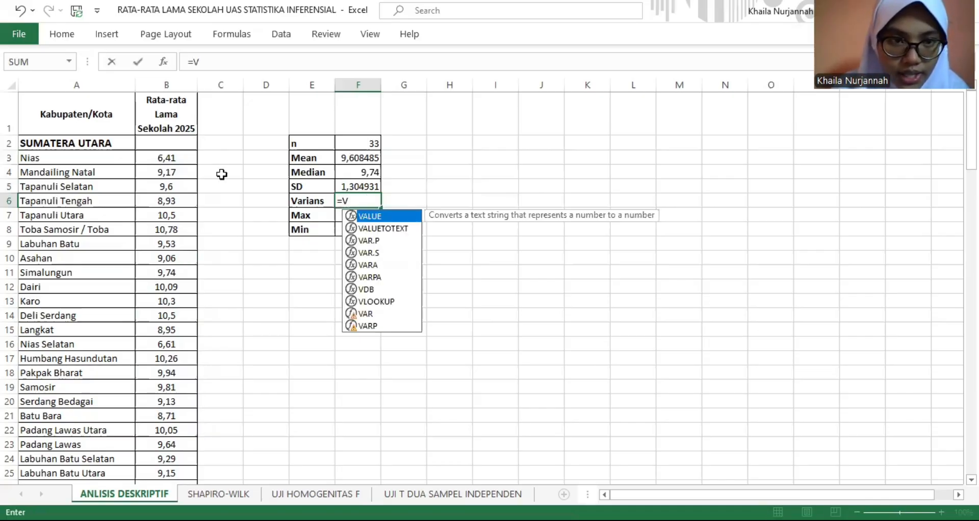
pyautogui.click(170, 159)
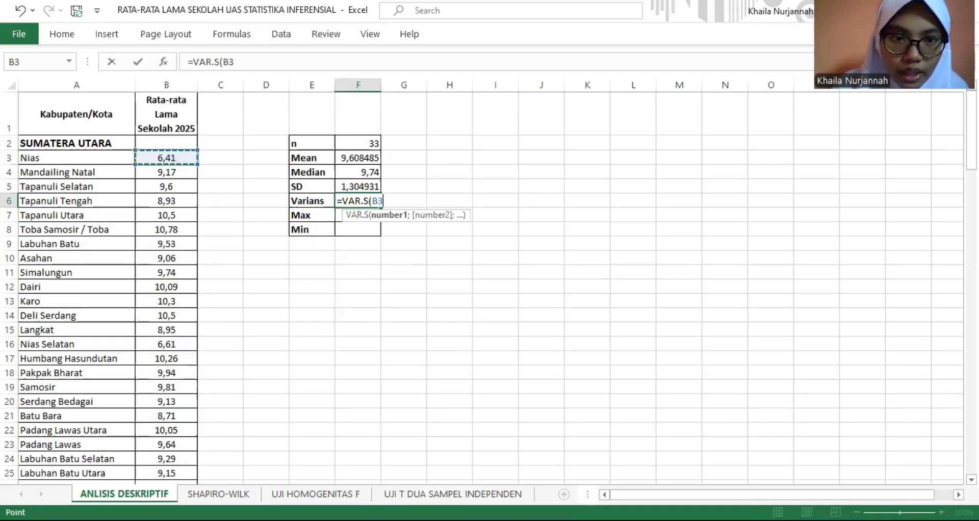
pyautogui.write(':B35')
pyautogui.press('Return')
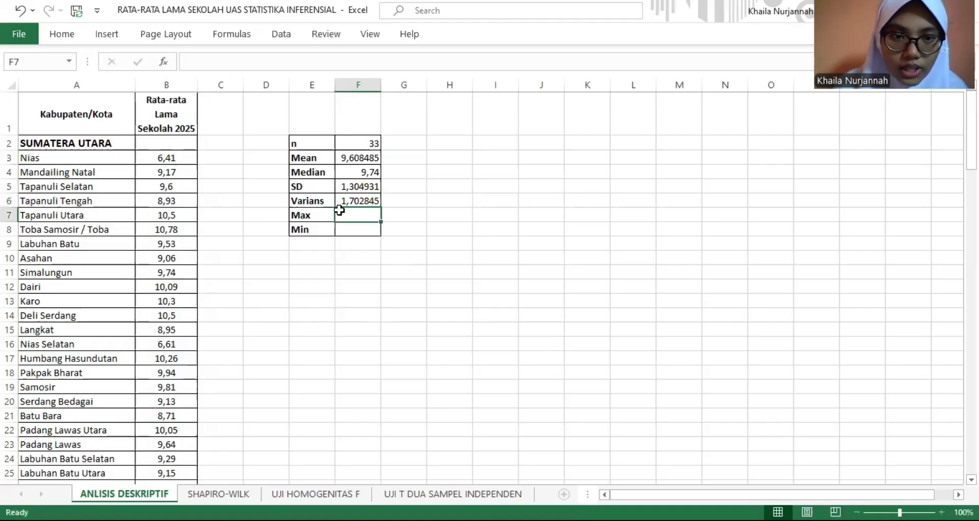
# - Calculate the Sumatera Utara maximum in F7 with MAX over the province's schooling values starting at B3
pyautogui.write('=')
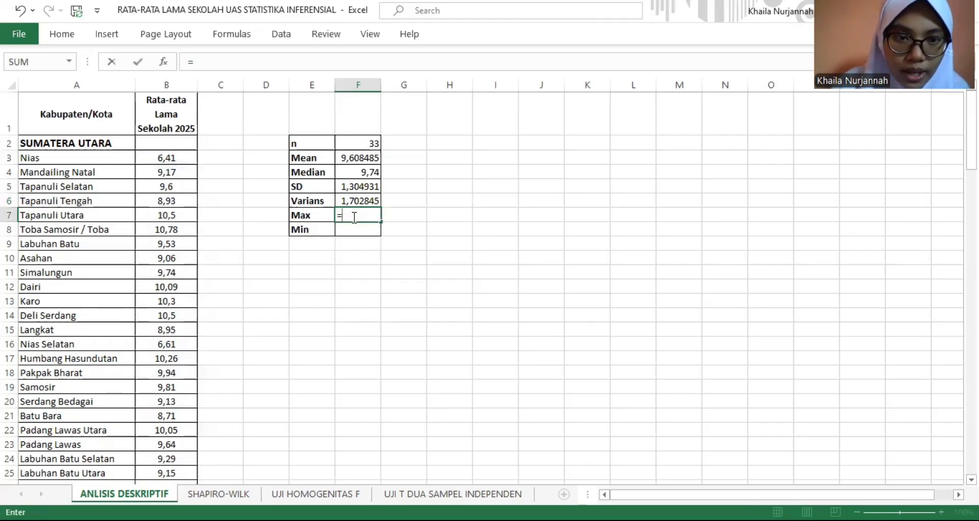
pyautogui.write('M')
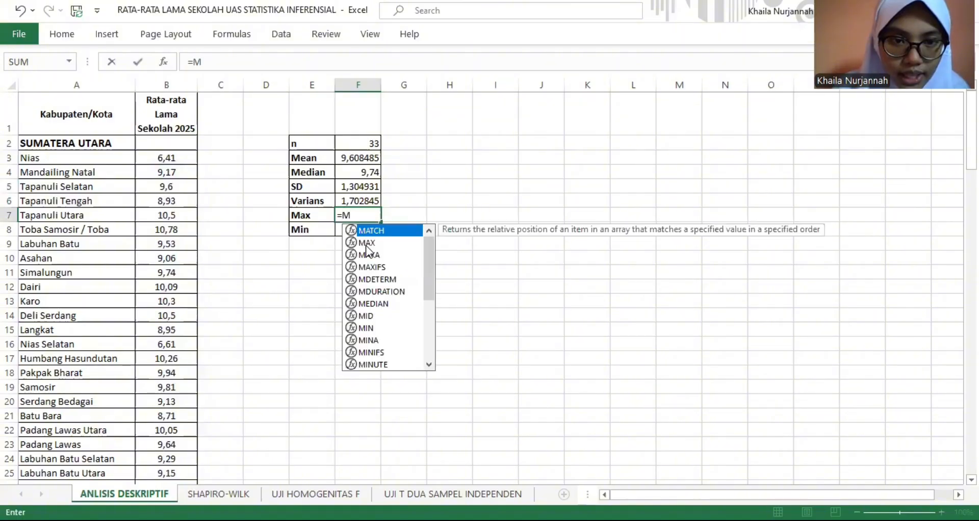
pyautogui.write('AX(')
pyautogui.click(169, 158)
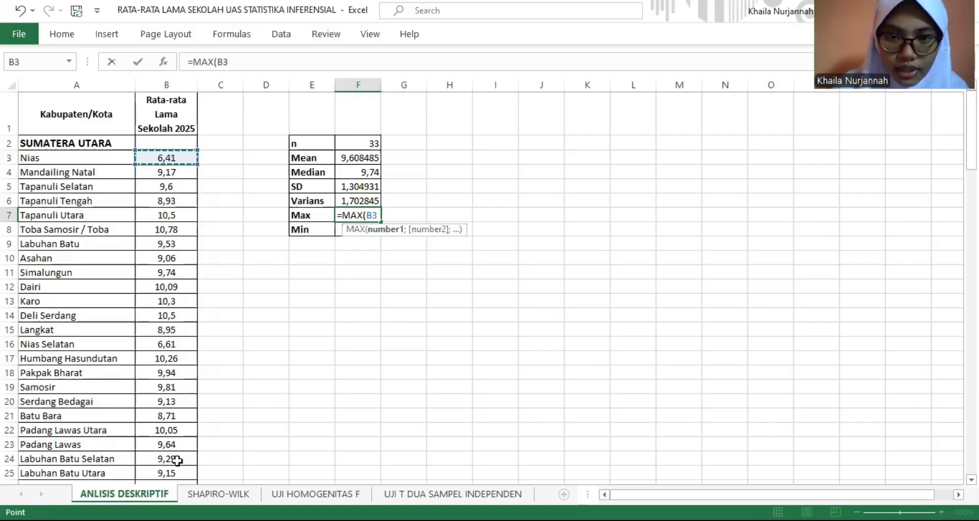
pyautogui.press('Return')
# - Calculate the Sumatera Utara minimum in F8 with MIN over B3:B35
pyautogui.scroll(-2, 490, 285)
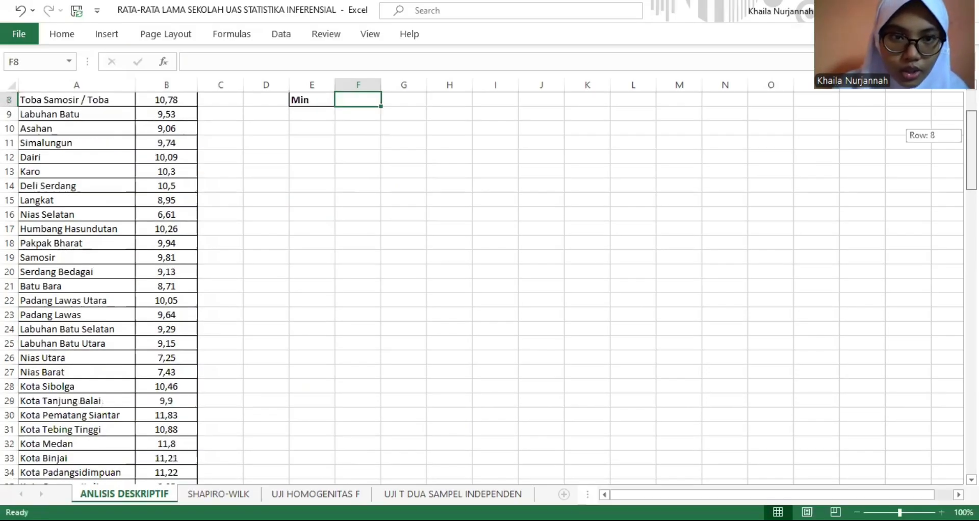
pyautogui.scroll(3, 620, 191)
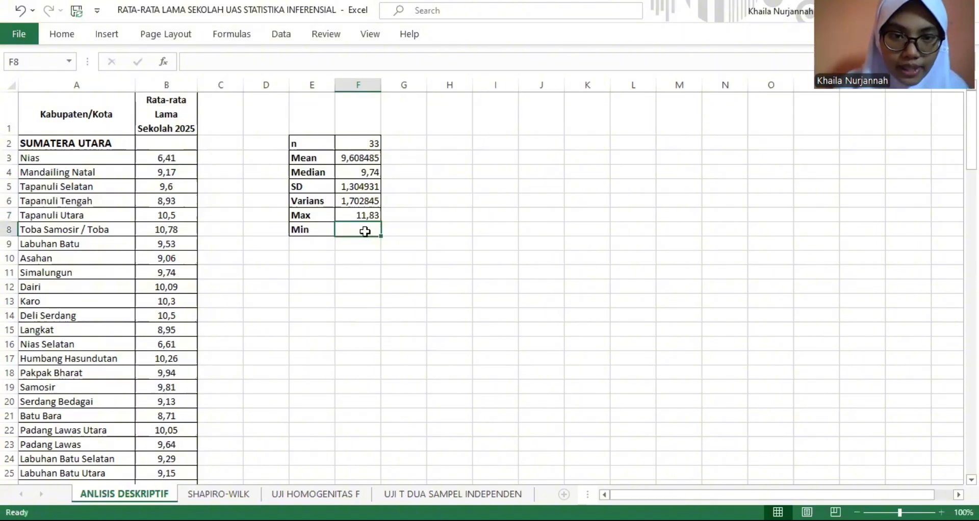
pyautogui.write('=')
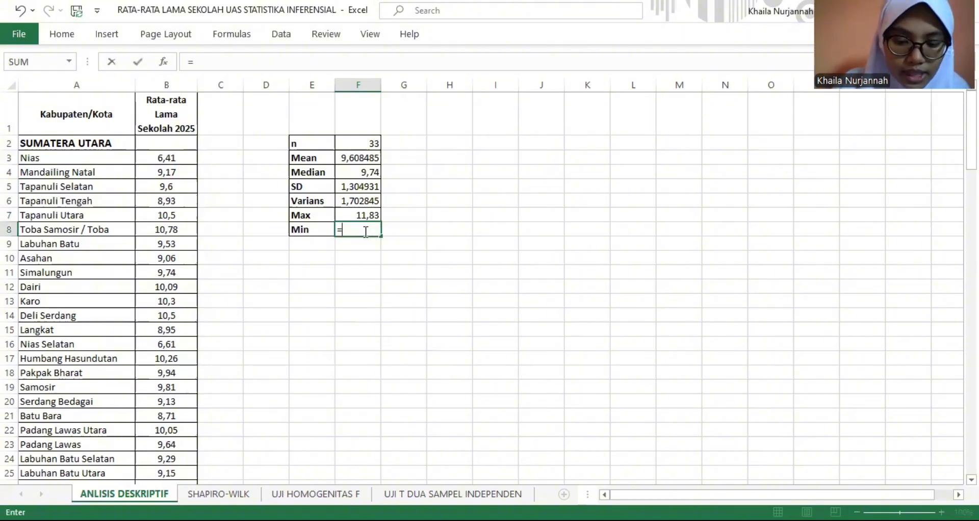
pyautogui.write('MIN')
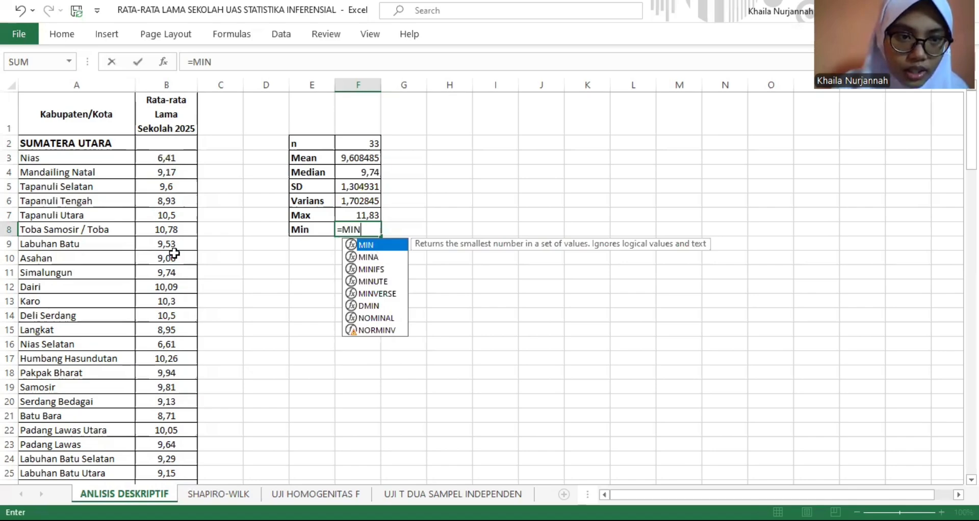
pyautogui.write('(')
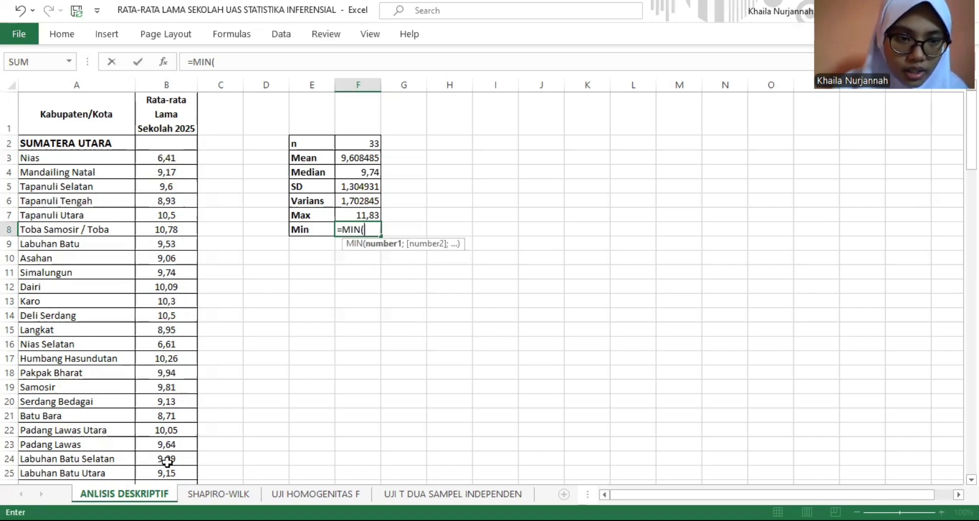
pyautogui.moveTo(176, 159); pyautogui.dragTo(192, 459)
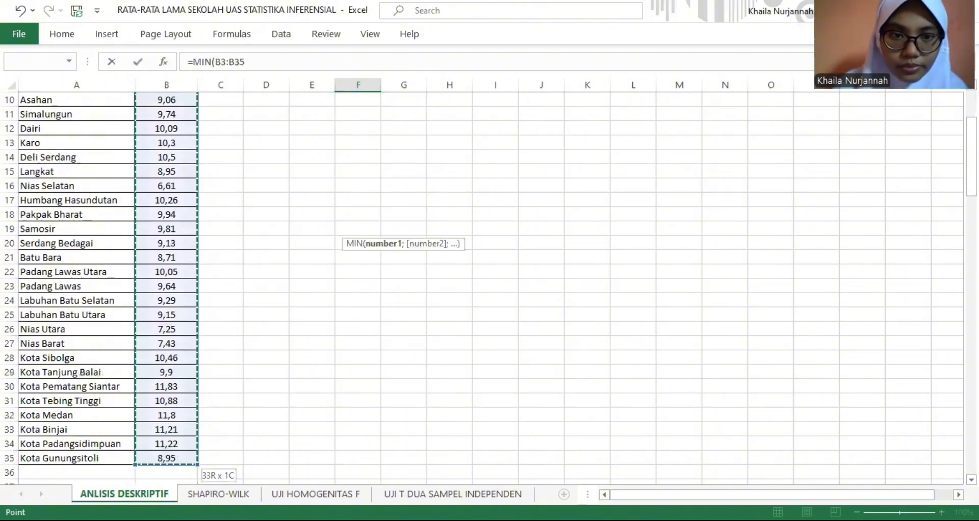
pyautogui.press('Return')
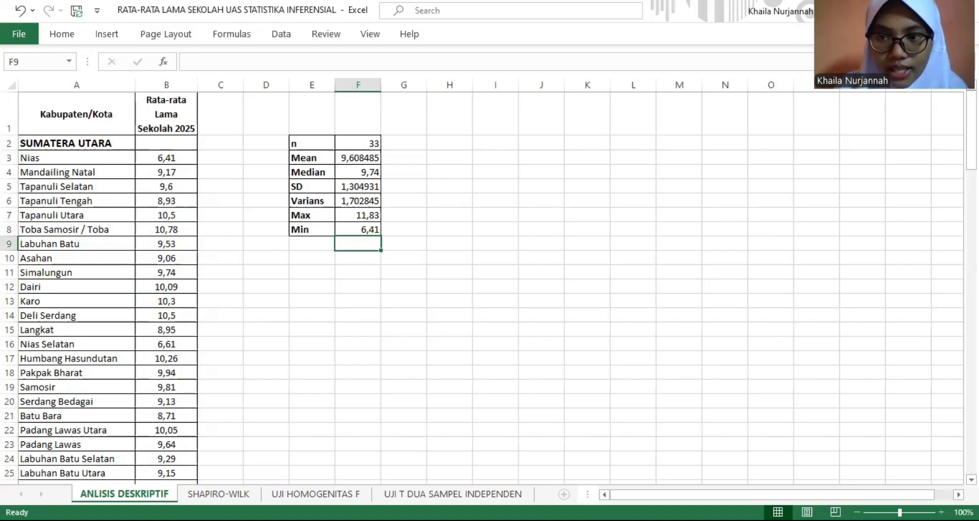
# - Calculate the Jawa Timur sample size n in F38 with COUNT over B39:B76
pyautogui.click(542, 244)
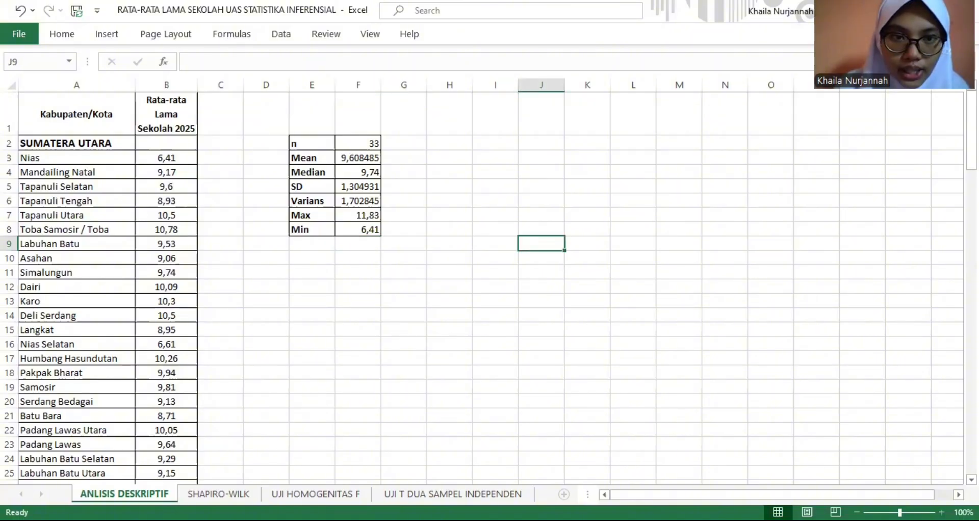
pyautogui.scroll(-8, 489, 286)
pyautogui.scroll(-4, 489, 285)
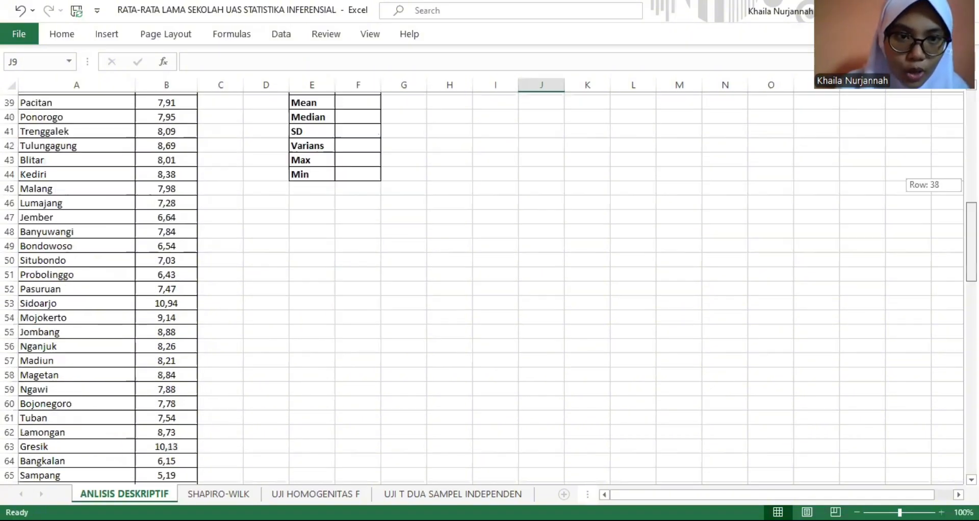
pyautogui.scroll(1, 351, 128)
pyautogui.click(351, 129)
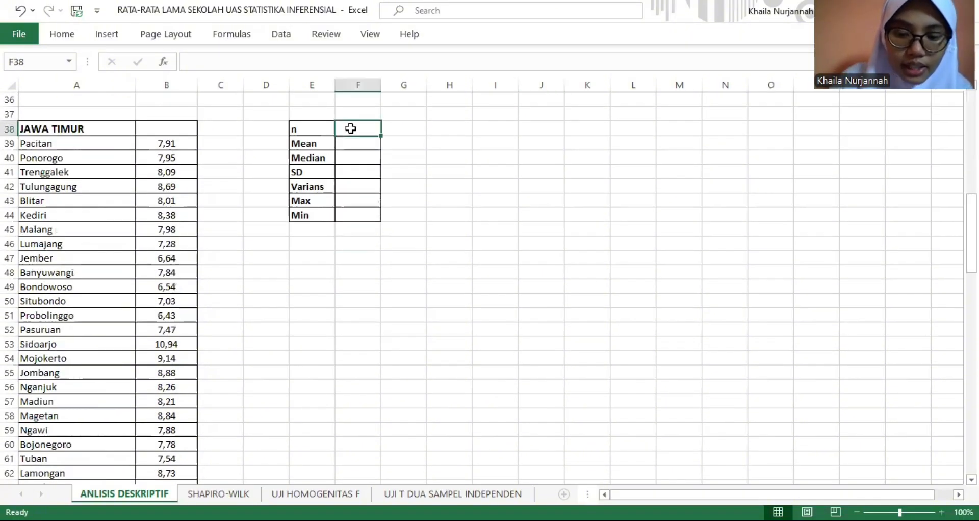
pyautogui.write('=')
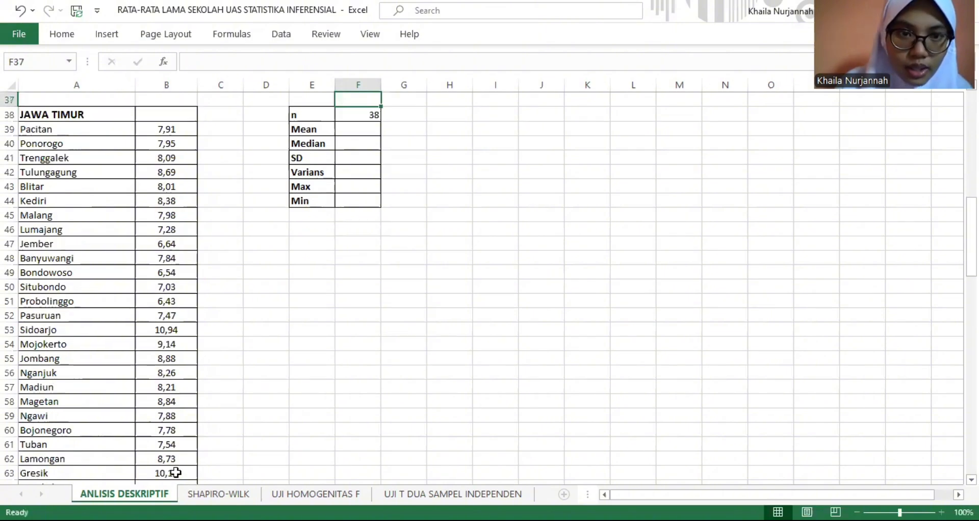
# - Calculate the Jawa Timur mean in F39 with AVERAGE over the province's schooling values starting at B39
pyautogui.press('Down')
pyautogui.press('Down')
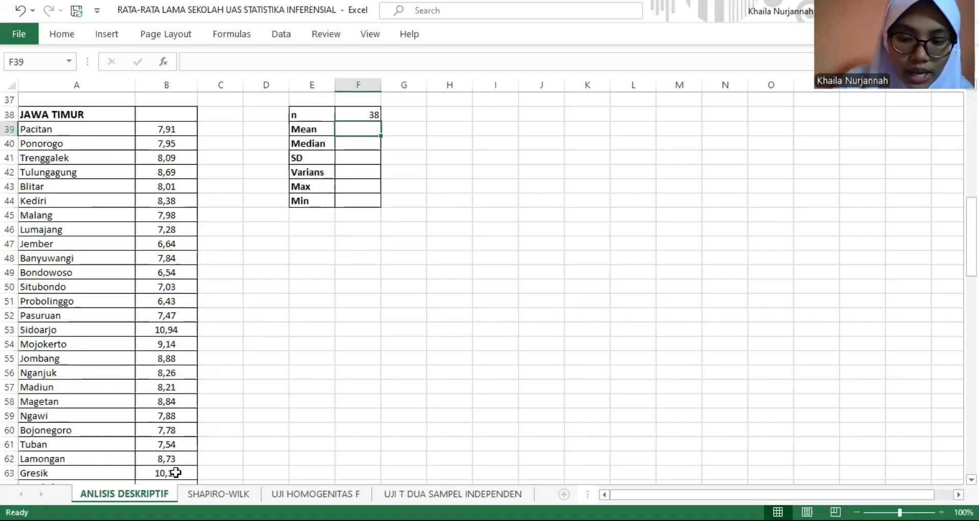
pyautogui.write('=')
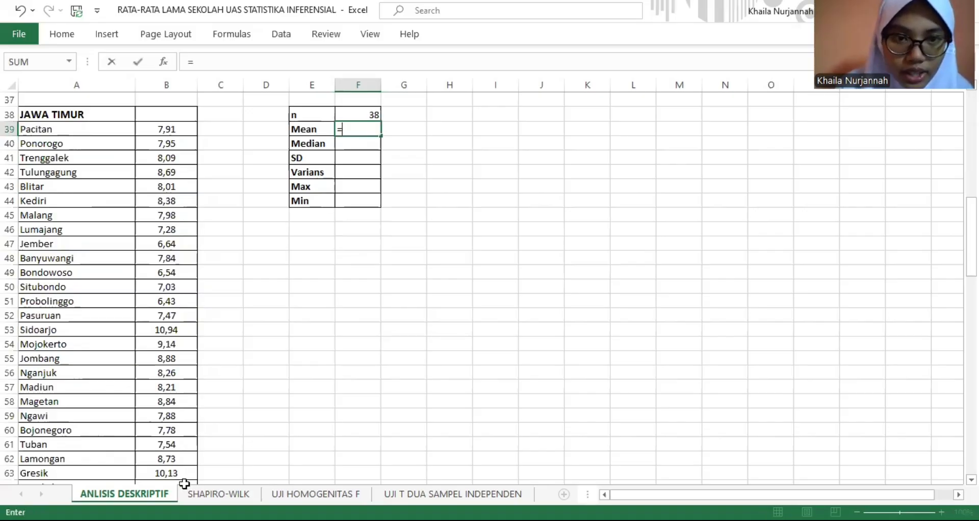
pyautogui.write('AV')
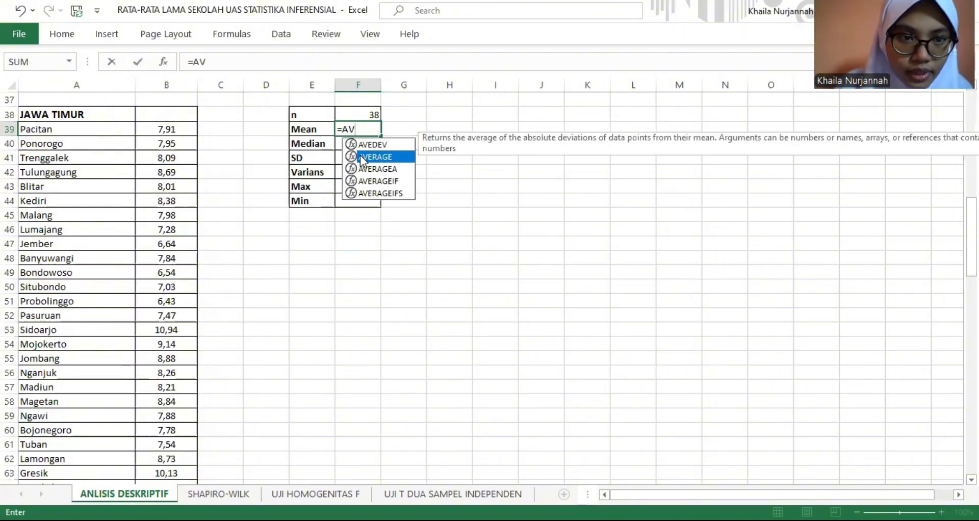
pyautogui.press('Tab')
pyautogui.click(166, 129)
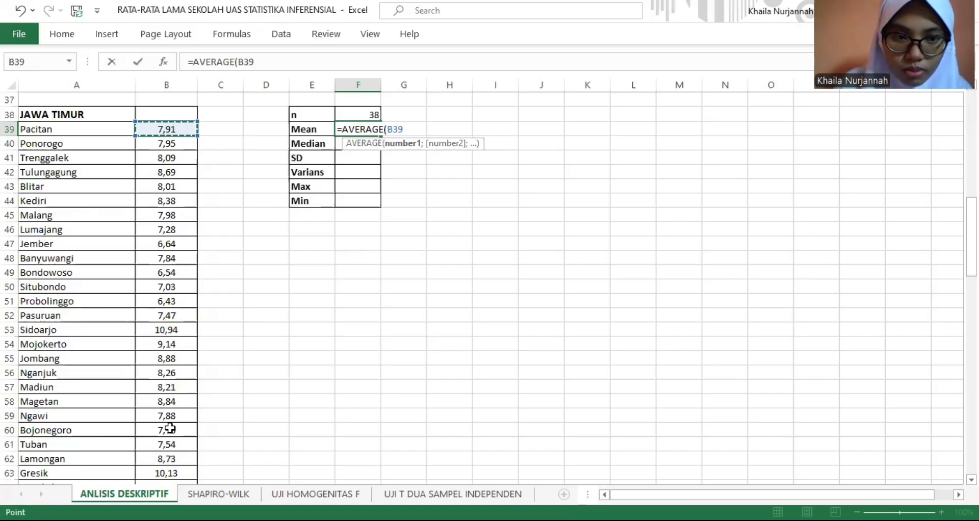
pyautogui.press('Escape')
# - Calculate the Jawa Timur median in F40 with MEDIAN over the province's schooling values starting at B39
pyautogui.click(391, 242)
pyautogui.scroll(-1, 390, 242)
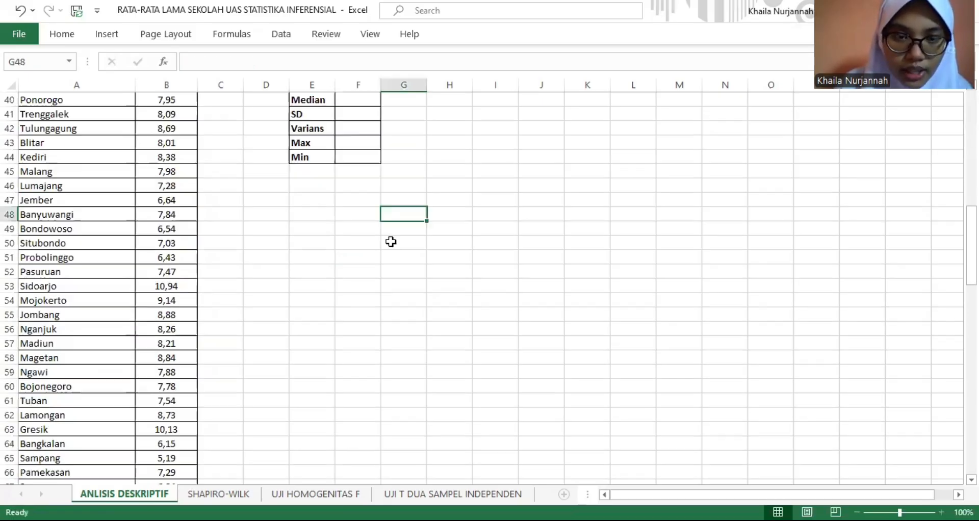
pyautogui.press('Up')
pyautogui.press('Up')
pyautogui.press('Up')
pyautogui.press('Up')
pyautogui.press('Up')
pyautogui.press('Up')
pyautogui.press('Up')
pyautogui.press('Up')
pyautogui.press('Up')
pyautogui.press('Up')
pyautogui.press('Up')
pyautogui.press('Up')
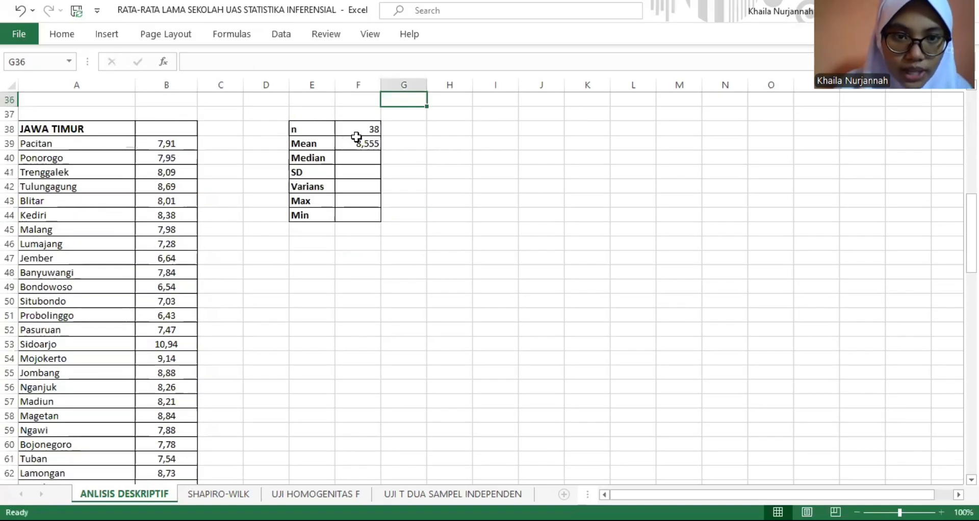
pyautogui.click(359, 156)
pyautogui.write('=')
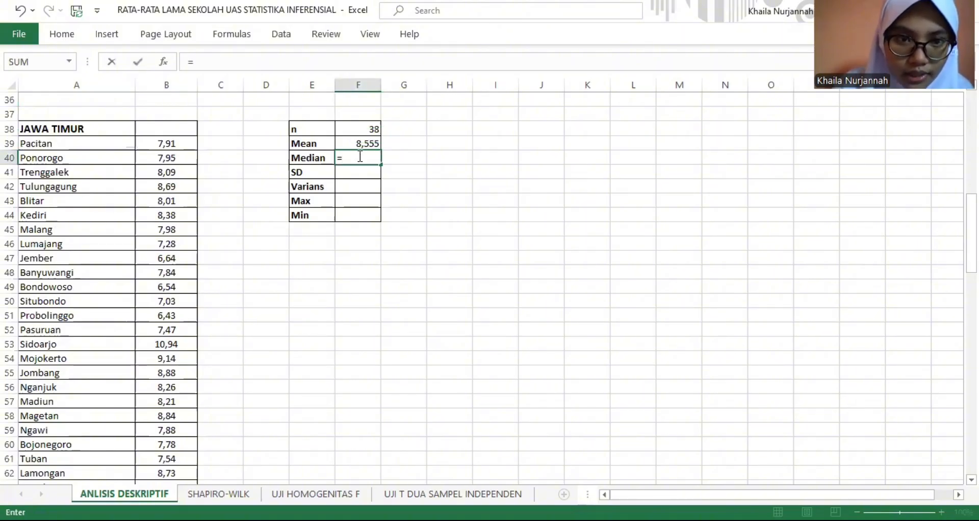
pyautogui.write('MEDI')
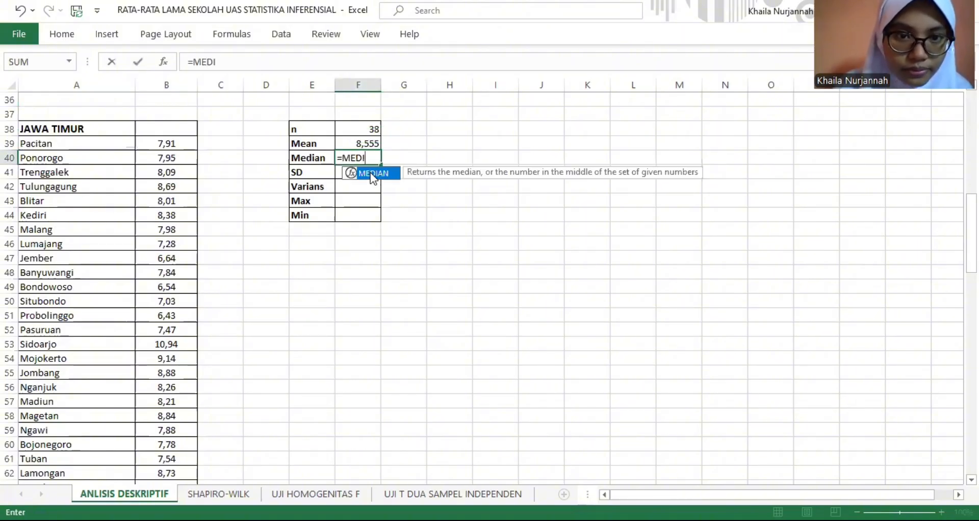
pyautogui.press('Tab')
pyautogui.click(156, 144)
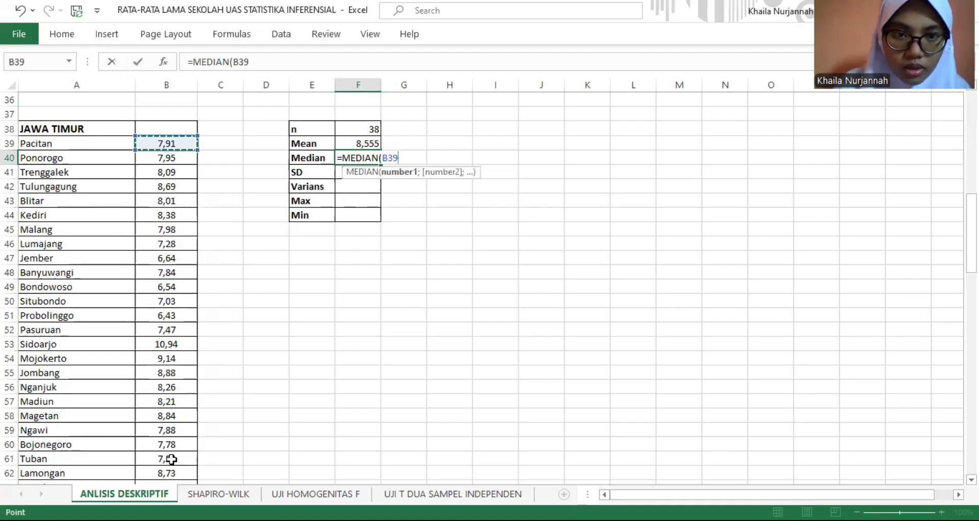
pyautogui.hotkey('ctrl', 'shift', 'Down')
pyautogui.press('Return')
# - Calculate the Jawa Timur sample standard deviation in F41 with STDEV.S over the province's schooling values starting at B39
pyautogui.hotkey('ctrl', 'Up')
pyautogui.hotkey('ctrl', 'Up')
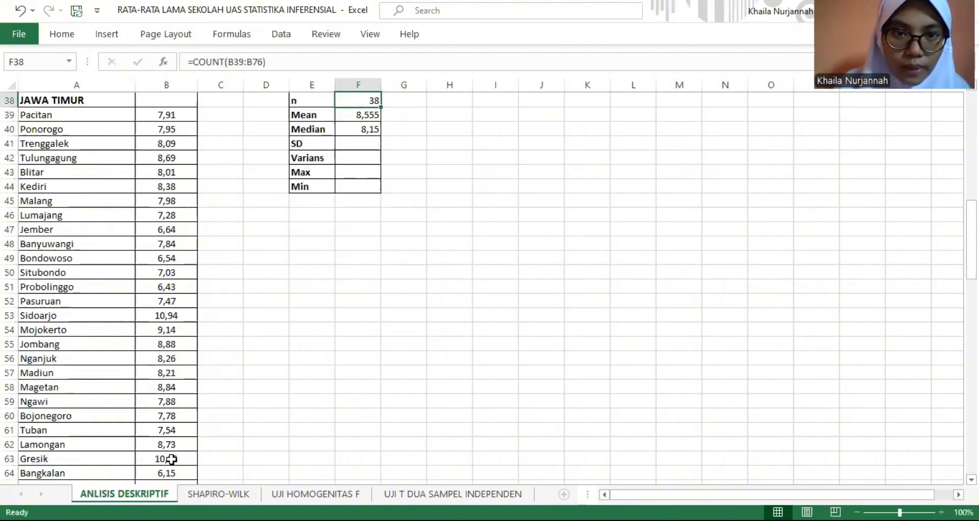
pyautogui.press('Down')
pyautogui.press('Down')
pyautogui.press('Down')
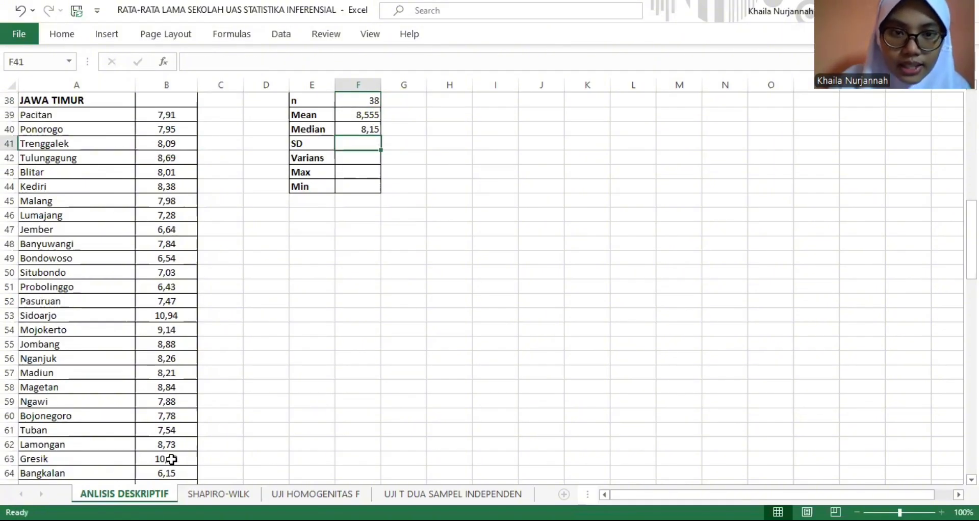
pyautogui.write('=')
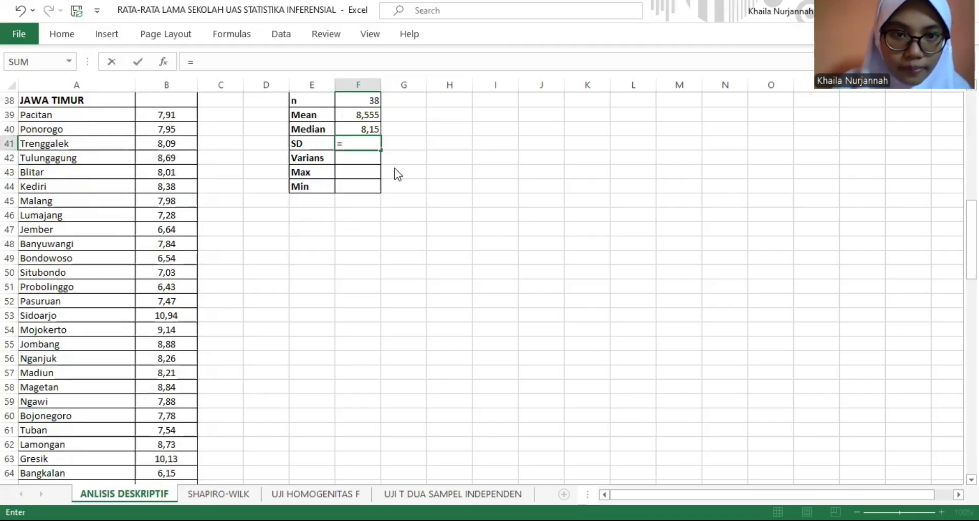
pyautogui.write('STDEV.S(')
pyautogui.click(182, 115)
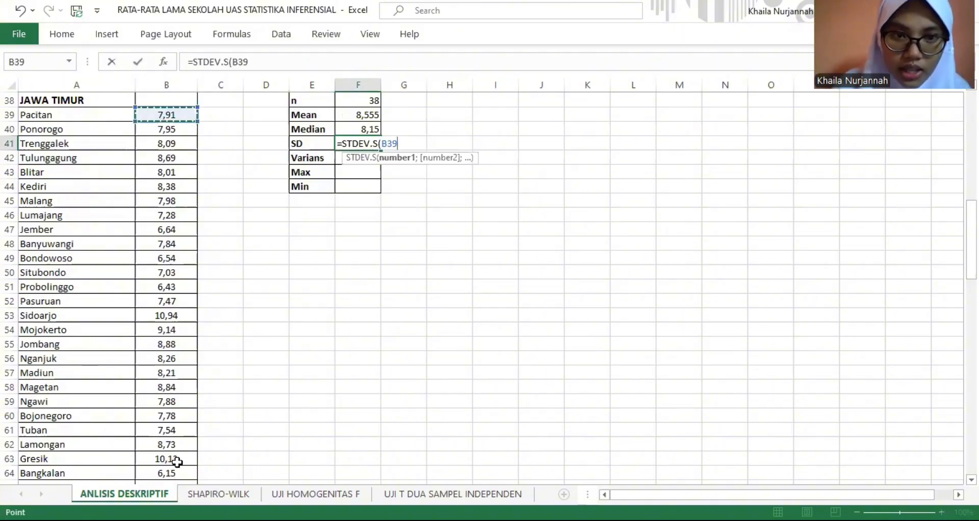
pyautogui.press('Escape')
# - Calculate the Jawa Timur sample variance in F42 with VAR.S over the province's schooling values starting at B39
pyautogui.click(430, 202)
pyautogui.scroll(-1, 430, 202)
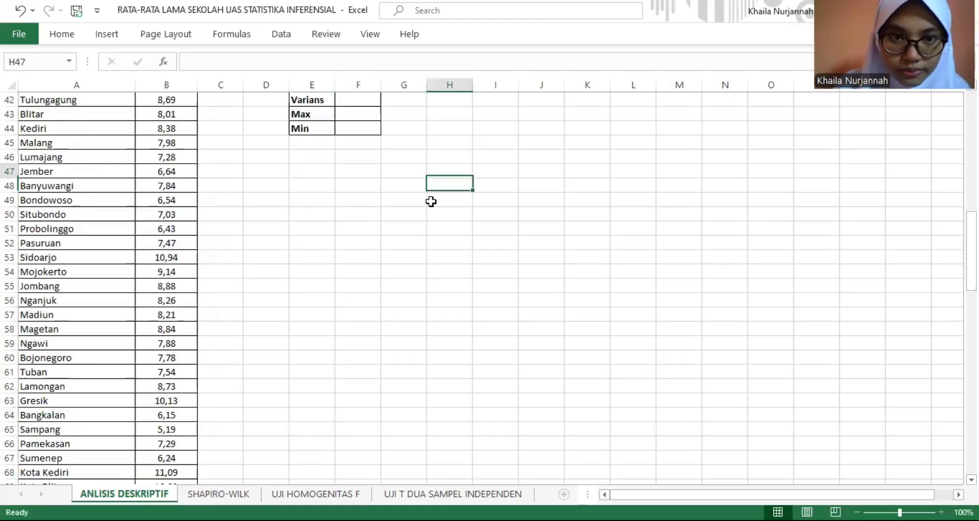
pyautogui.press('Up')
pyautogui.press('Up')
pyautogui.press('Up')
pyautogui.press('Up')
pyautogui.press('Up')
pyautogui.press('Up')
pyautogui.press('Up')
pyautogui.press('Up')
pyautogui.press('Up')
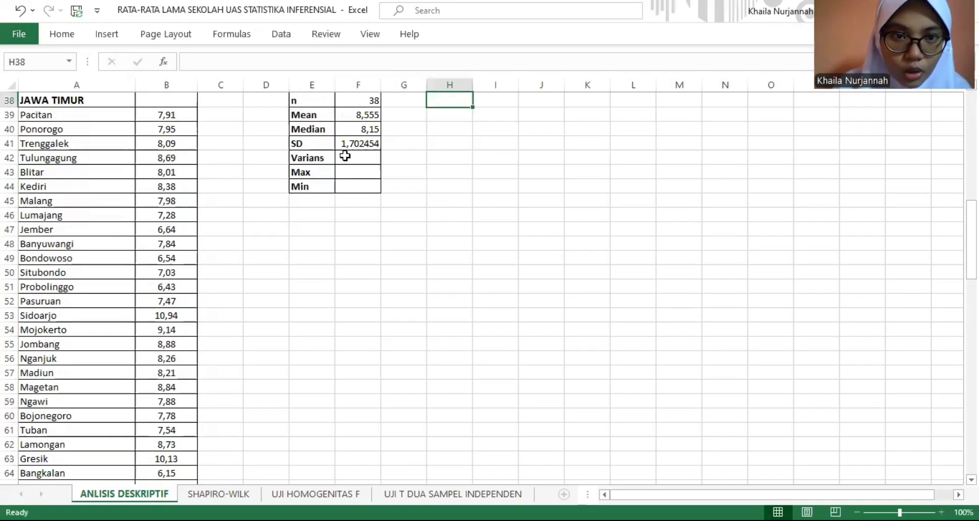
pyautogui.click(345, 156)
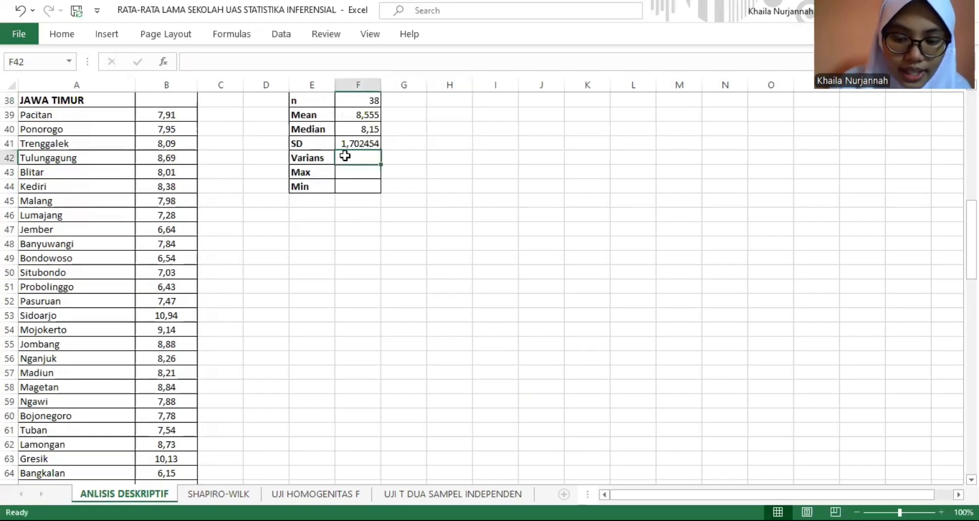
pyautogui.write('=')
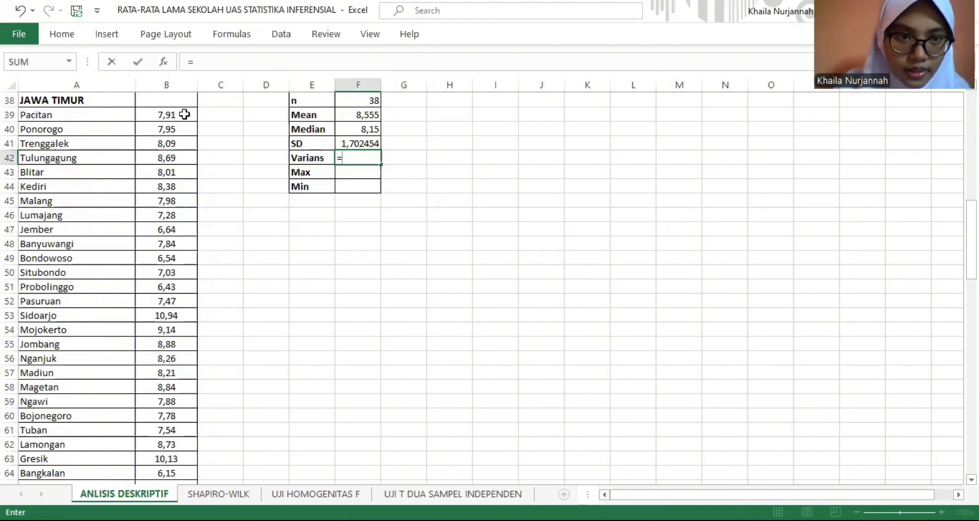
pyautogui.write('VAR.S(')
pyautogui.moveTo(185, 115); pyautogui.dragTo(176, 505)
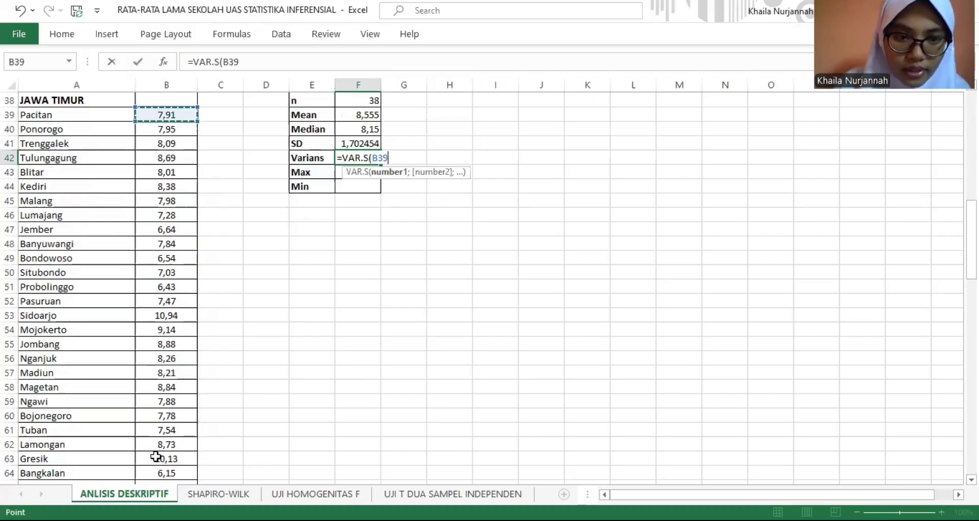
pyautogui.press('Return')
# - Calculate the Jawa Timur maximum in F43 with MAX over the province's schooling values
pyautogui.click(398, 103)
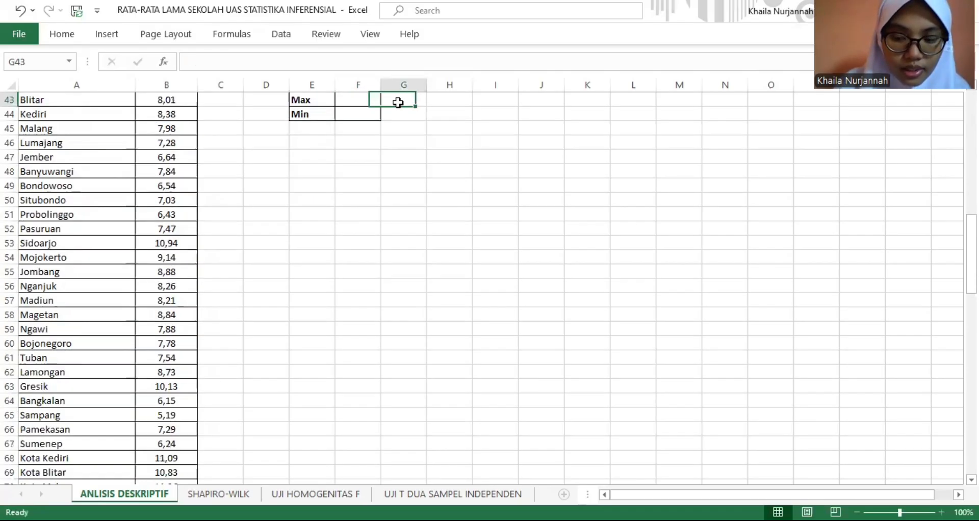
pyautogui.press('Up')
pyautogui.press('Up')
pyautogui.press('Up')
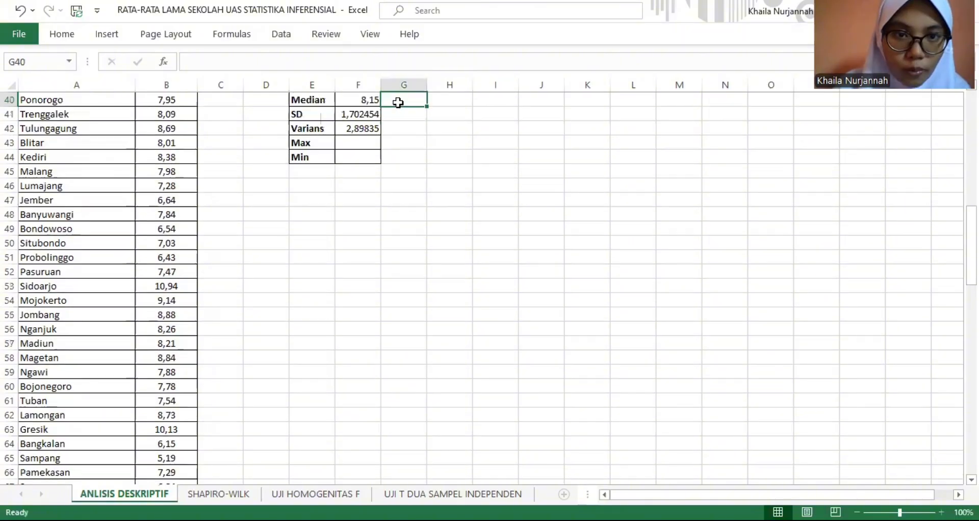
pyautogui.click(355, 145)
pyautogui.write('=')
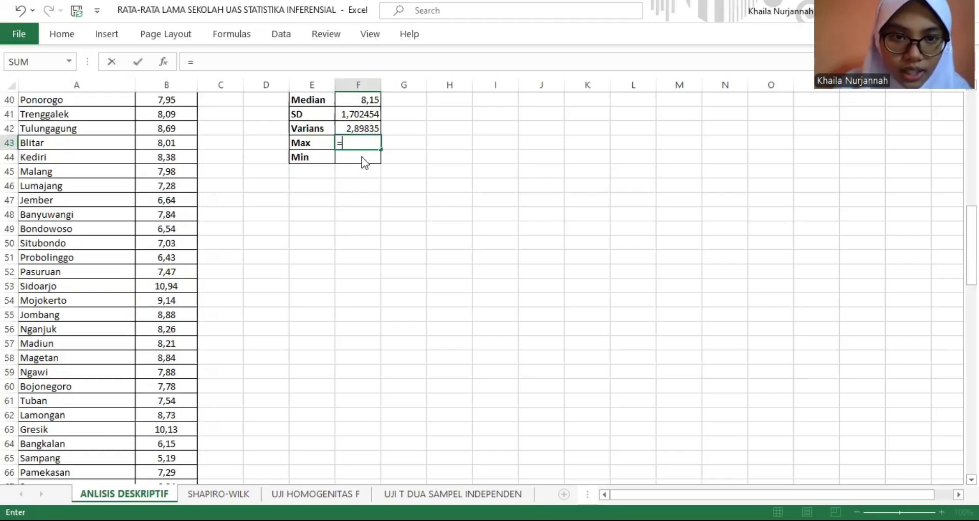
pyautogui.write('MAX(')
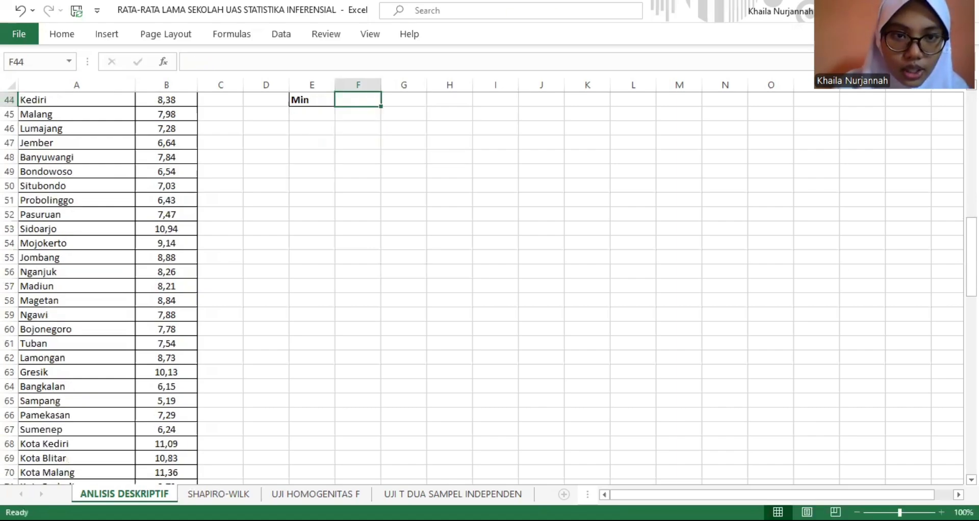
pyautogui.moveTo(971, 289); pyautogui.dragTo(971, 264)
# - Calculate the Jawa Timur minimum in F44 with MIN over the province's schooling values starting at B39
pyautogui.write('=')
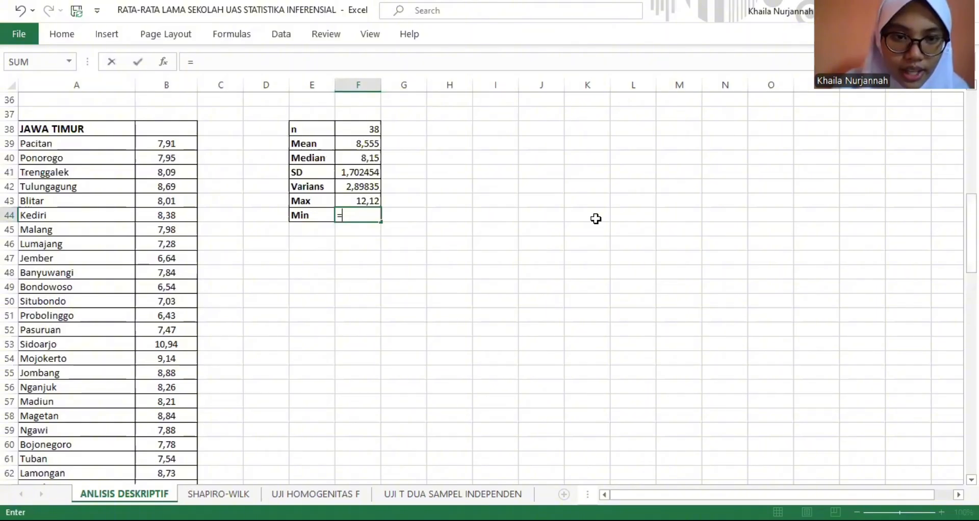
pyautogui.write('MIN')
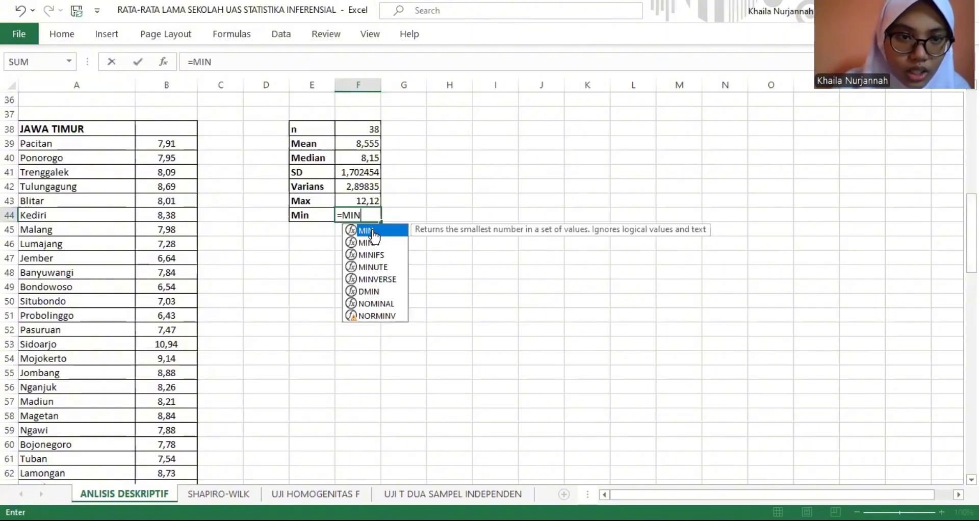
pyautogui.write('(')
pyautogui.click(176, 149)
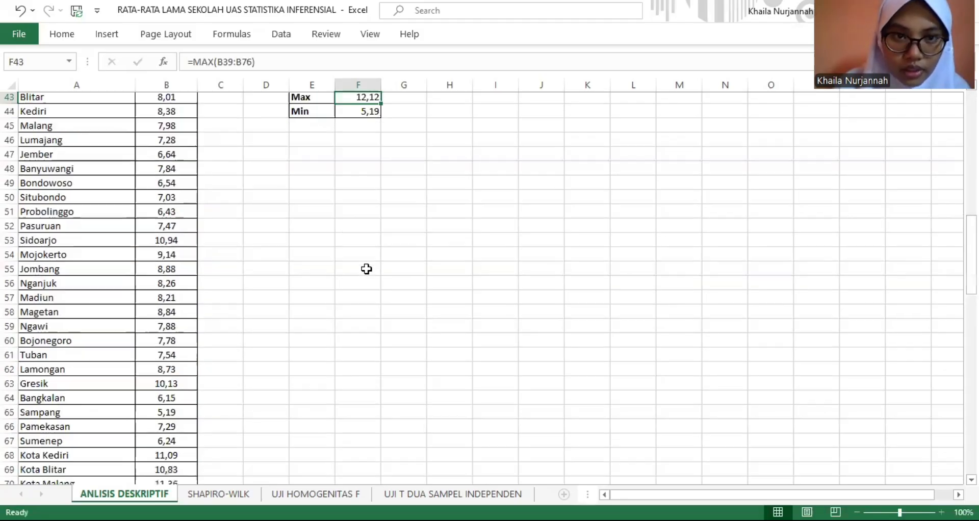
# - Review the completed descriptive statistics tables for Jawa Timur and Sumatera Utara
pyautogui.press('Up')
pyautogui.press('Up')
pyautogui.press('Up')
pyautogui.press('Up')
pyautogui.press('Up')
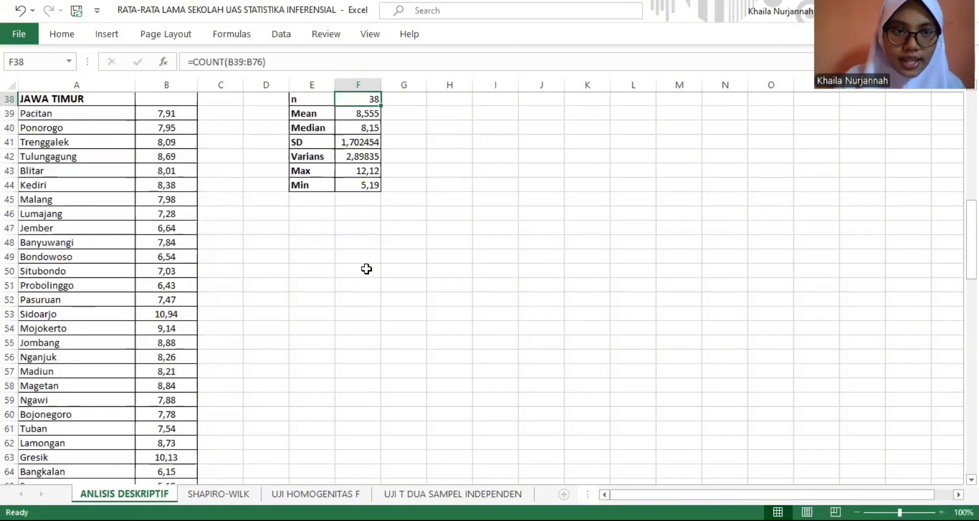
pyautogui.press('Up')
pyautogui.press('Up')
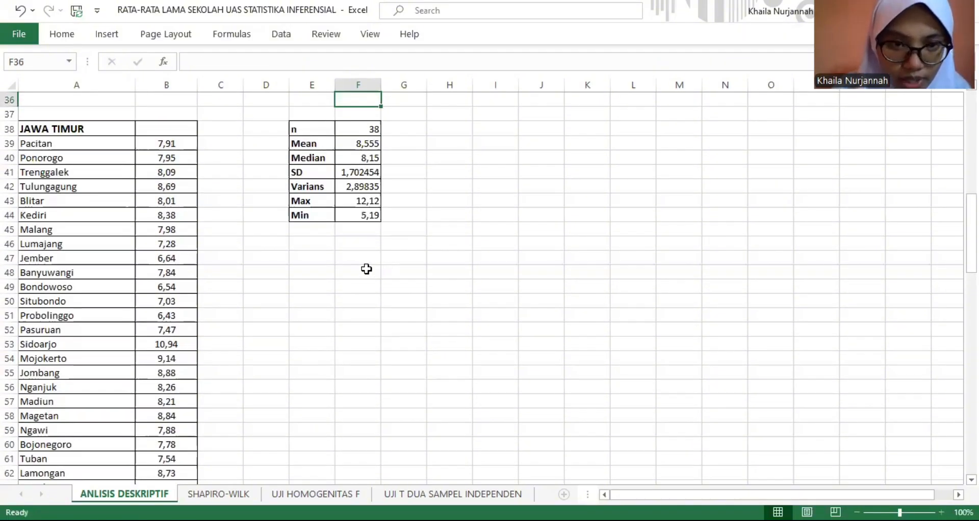
pyautogui.press('Up')
pyautogui.press('Up')
pyautogui.press('Up')
pyautogui.press('Up')
pyautogui.press('Up')
pyautogui.press('Up')
pyautogui.press('Up')
pyautogui.press('Up')
pyautogui.press('Up')
pyautogui.press('Up')
pyautogui.press('Up')
pyautogui.press('Up')
pyautogui.press('Up')
pyautogui.press('Up')
pyautogui.press('Up')
pyautogui.press('Up')
pyautogui.press('Up')
pyautogui.press('Up')
pyautogui.press('Up')
pyautogui.press('Up')
pyautogui.press('Up')
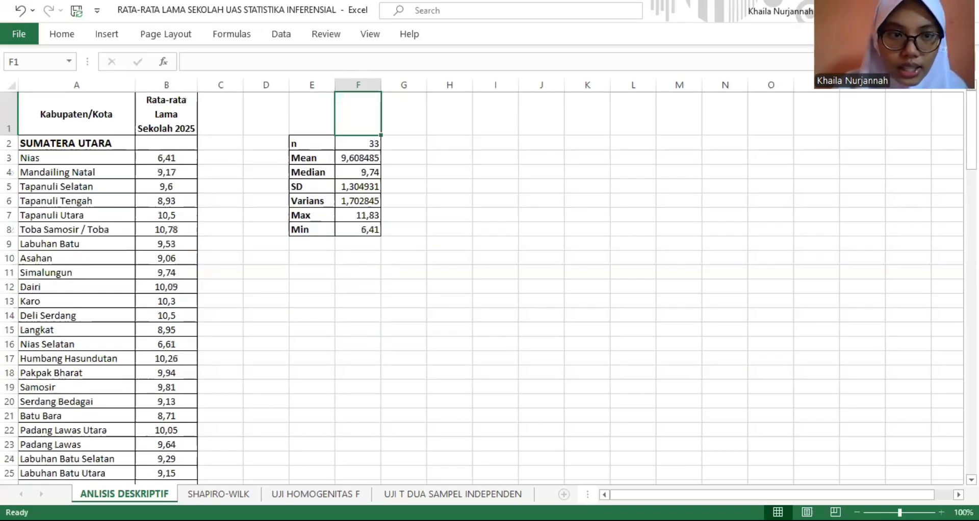
pyautogui.moveTo(971, 130); pyautogui.dragTo(971, 241)
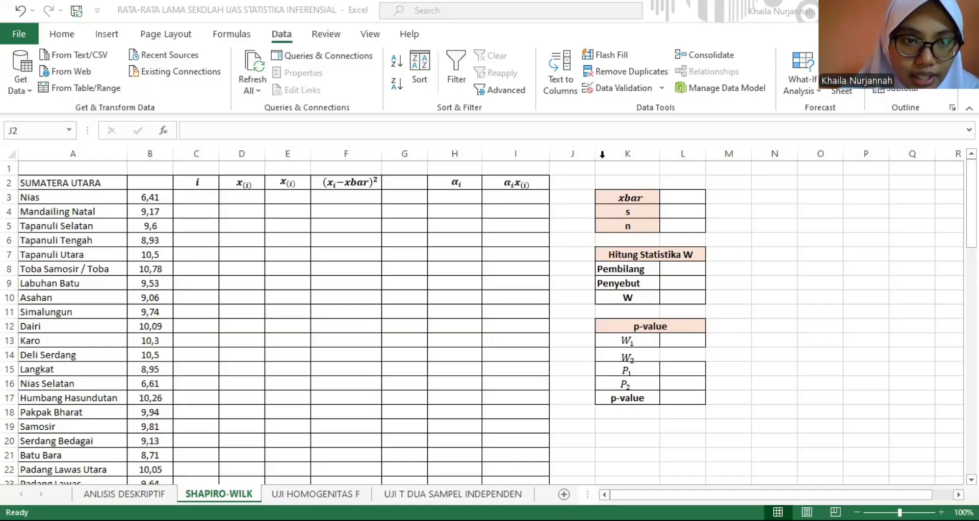
# - On the SHAPIRO-WILK sheet, enter the first two Sumatera Utara index numbers, 1 in C3 and 2 in C4
pyautogui.click(200, 199)
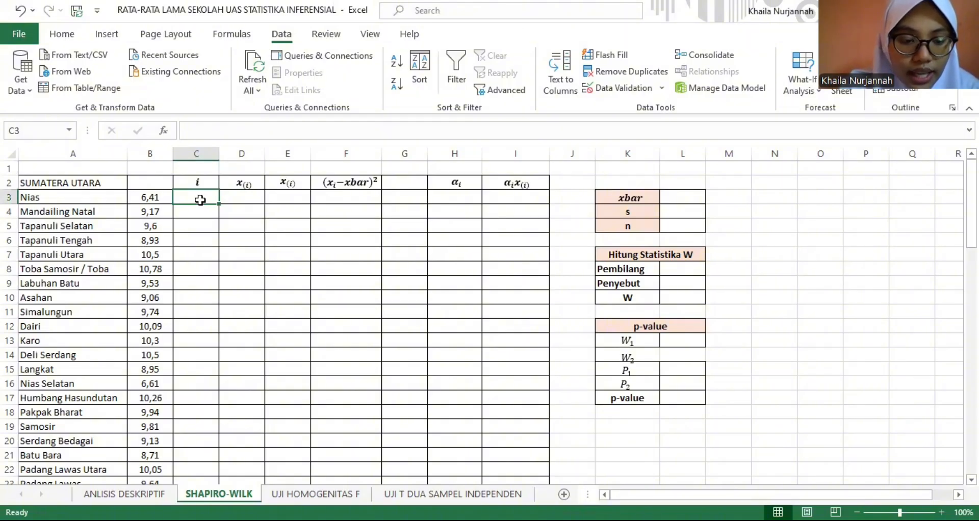
pyautogui.write('1')
pyautogui.press('Return')
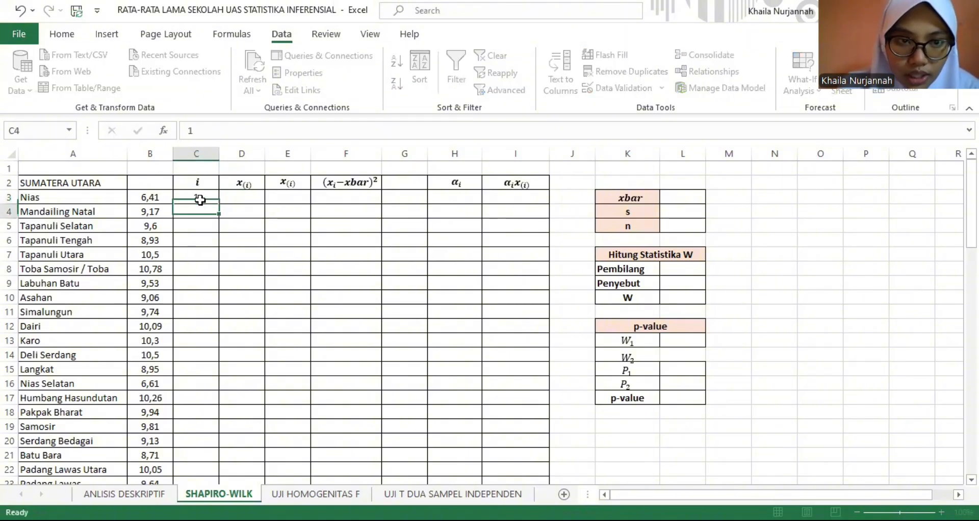
pyautogui.write('2')
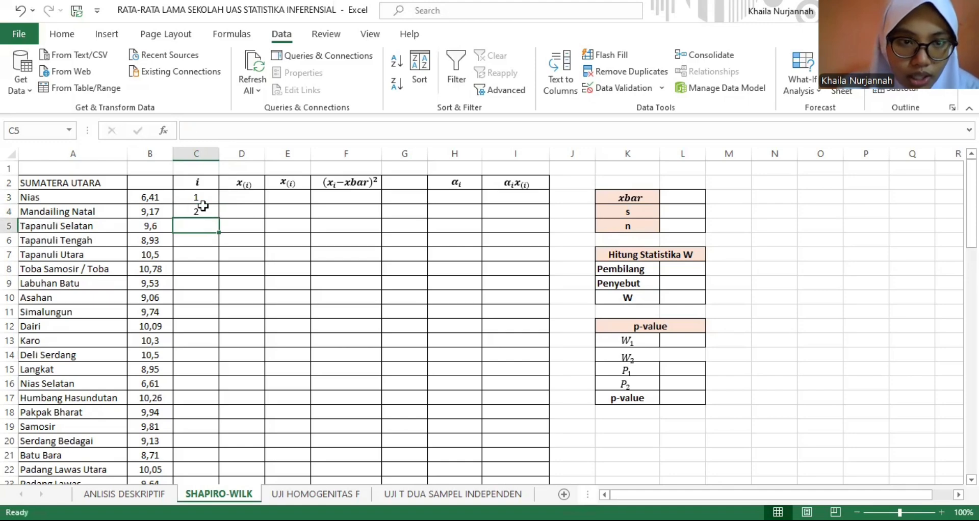
pyautogui.press('Return')
# - Extend the Sumatera Utara index from C4 down to C35 as a number series ending at 33
pyautogui.click(207, 211)
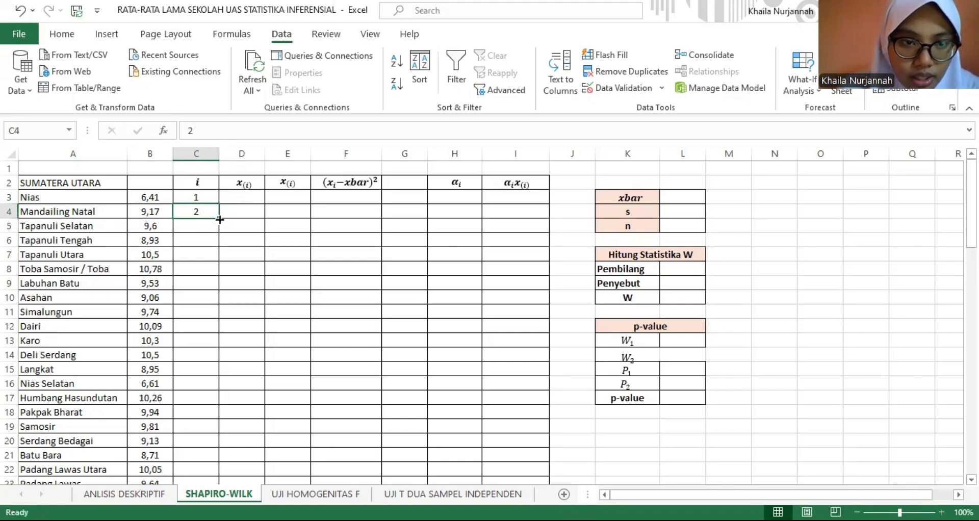
pyautogui.moveTo(218, 218); pyautogui.dragTo(210, 332)
pyautogui.click(227, 341)
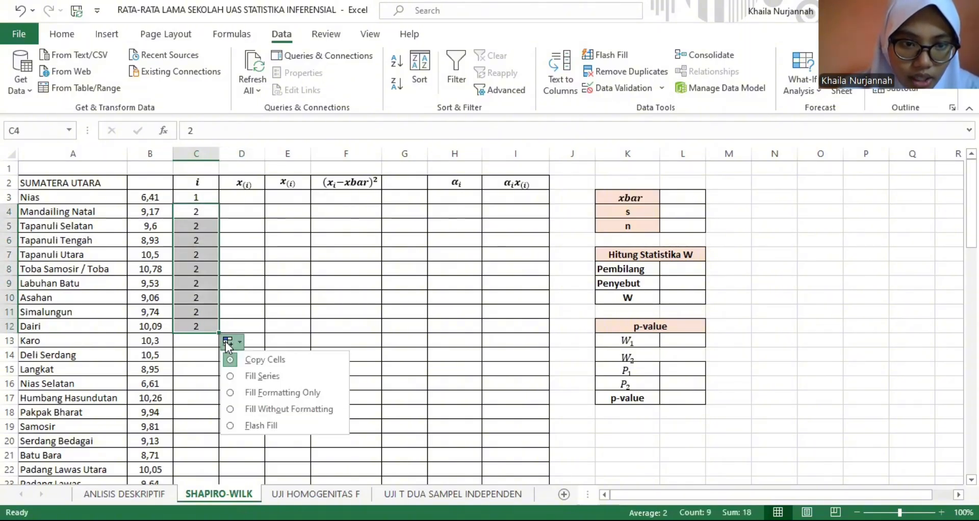
pyautogui.click(241, 377)
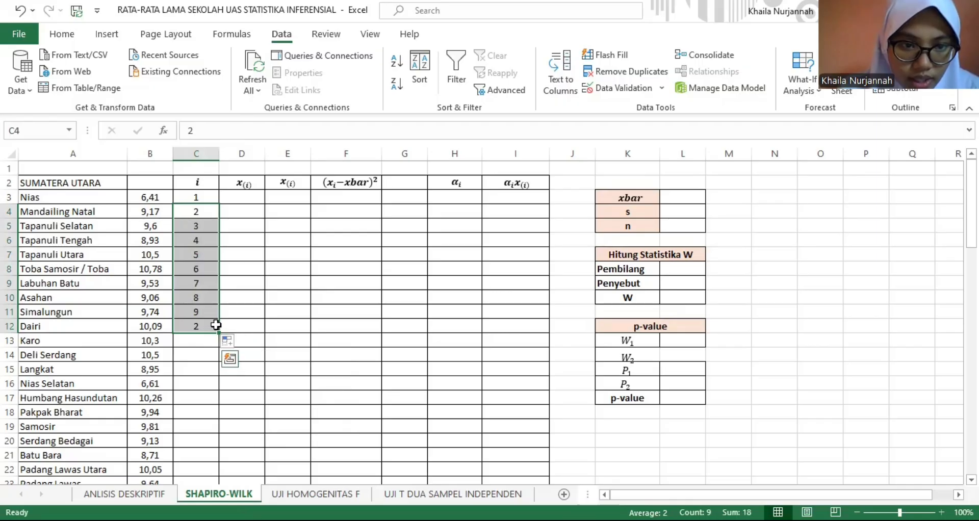
pyautogui.moveTo(216, 334); pyautogui.dragTo(207, 444)
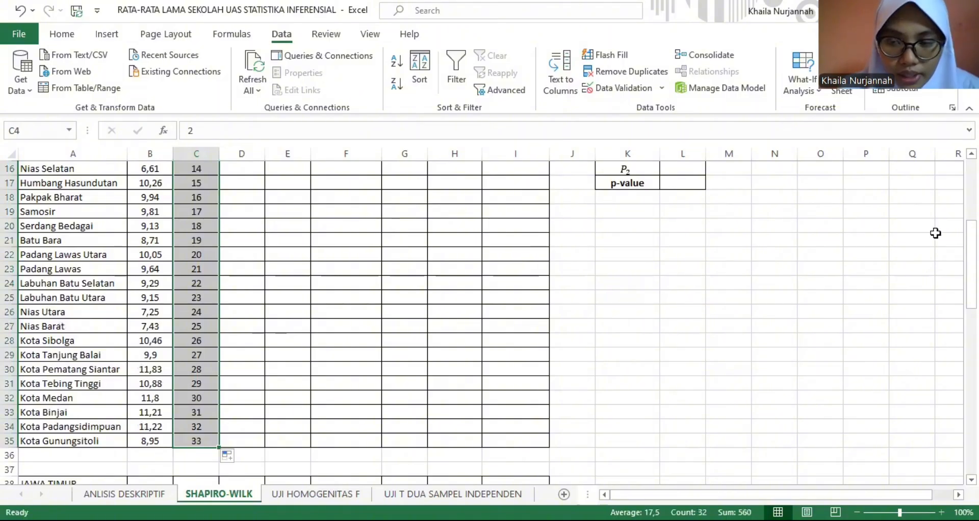
pyautogui.moveTo(972, 259); pyautogui.dragTo(971, 195)
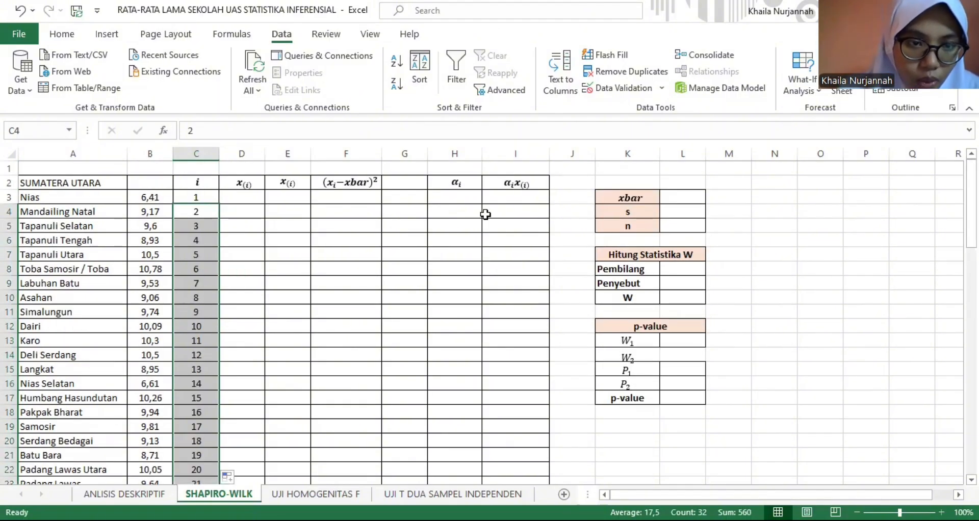
# - Copy the Sumatera Utara schooling values in B3:B35 into the first x(i) column starting at D3
pyautogui.click(247, 200)
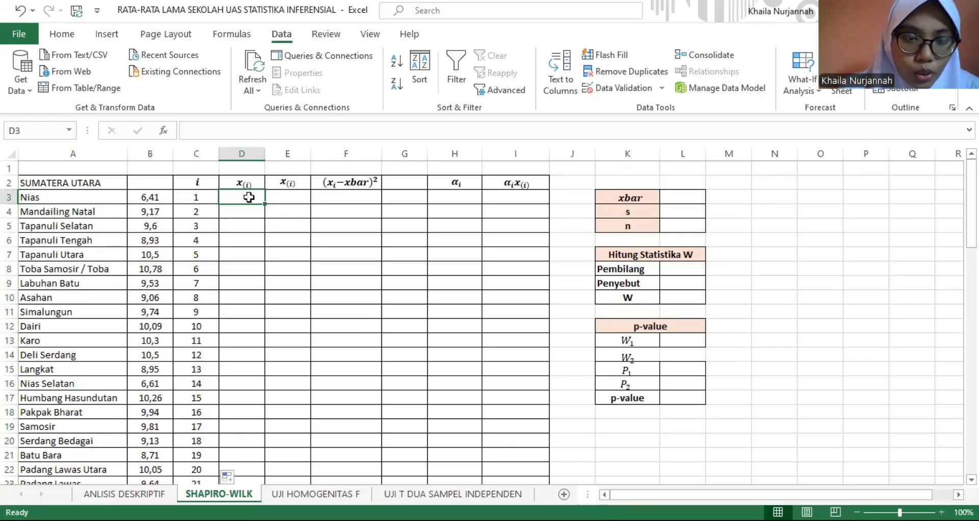
pyautogui.click(160, 197)
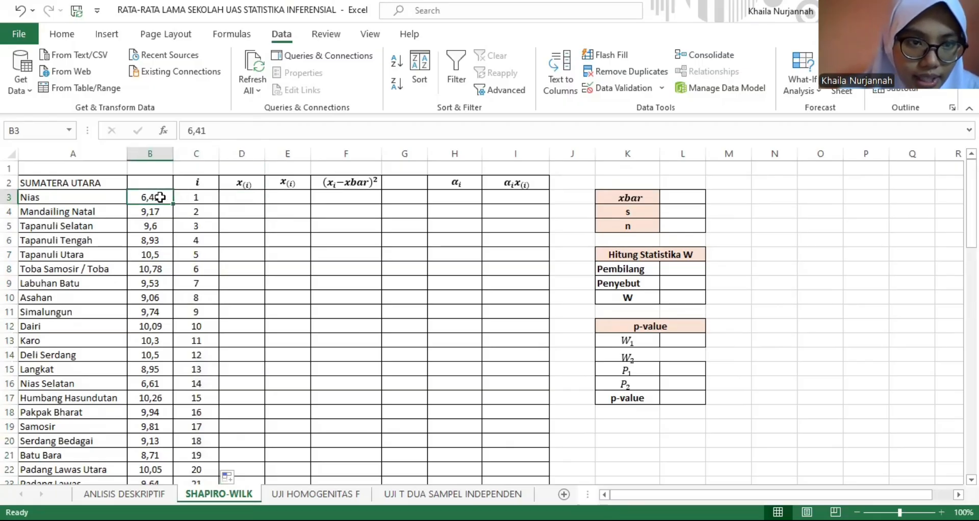
pyautogui.moveTo(160, 197); pyautogui.dragTo(153, 473)
pyautogui.hotkey('ctrl', 'c')
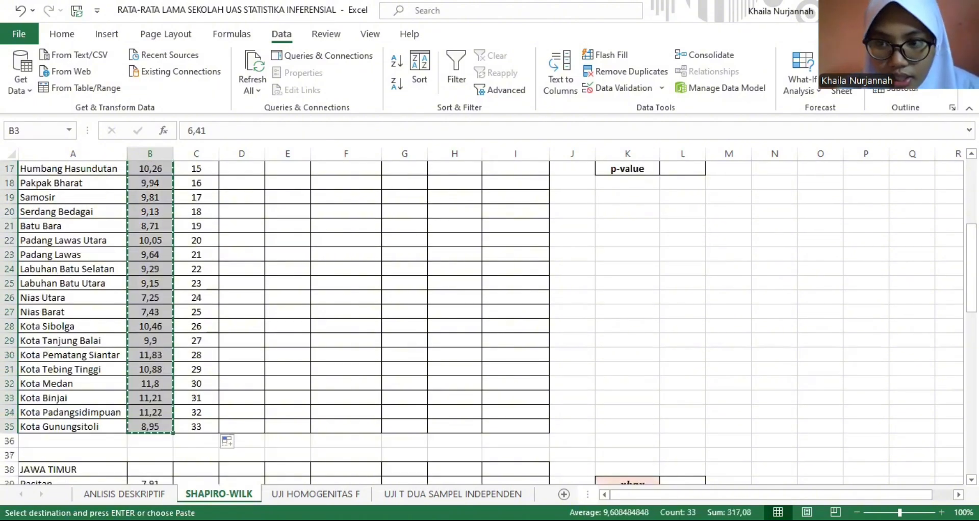
pyautogui.scroll(5, 242, 204)
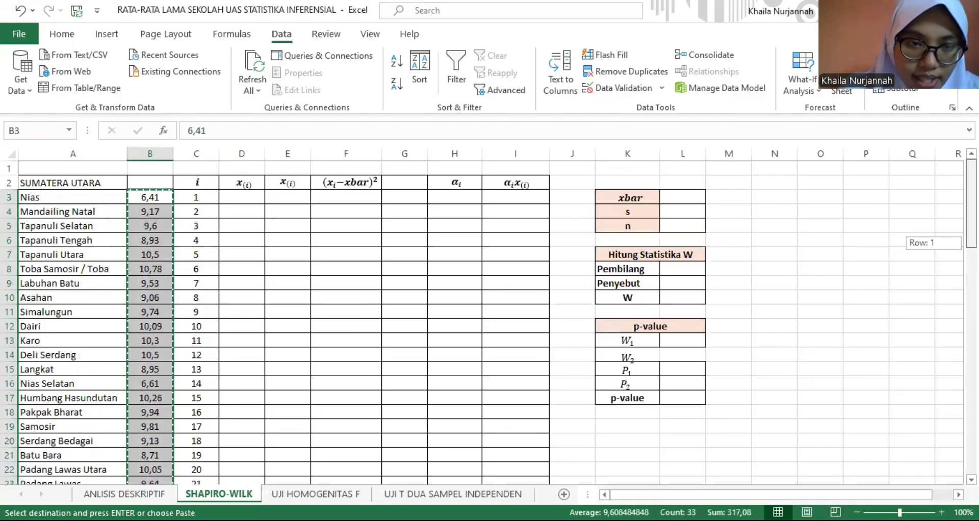
pyautogui.click(243, 200)
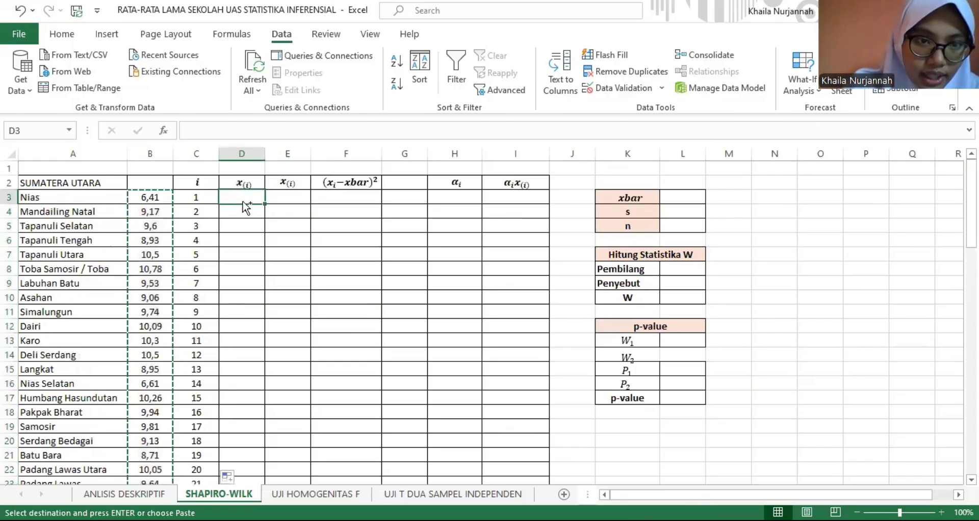
pyautogui.hotkey('ctrl', 'v')
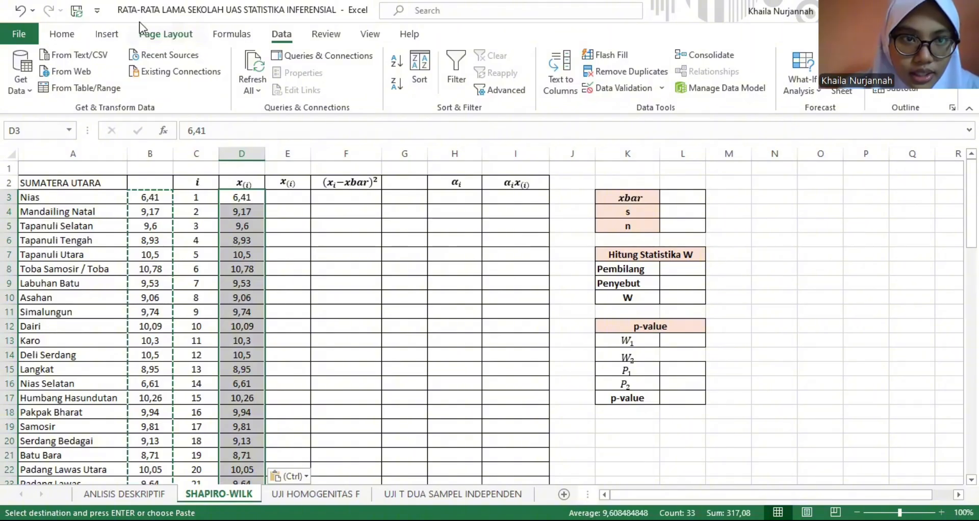
# - Sort the copied values in D3:D35 in ascending order, continuing with the current selection only
pyautogui.click(155, 35)
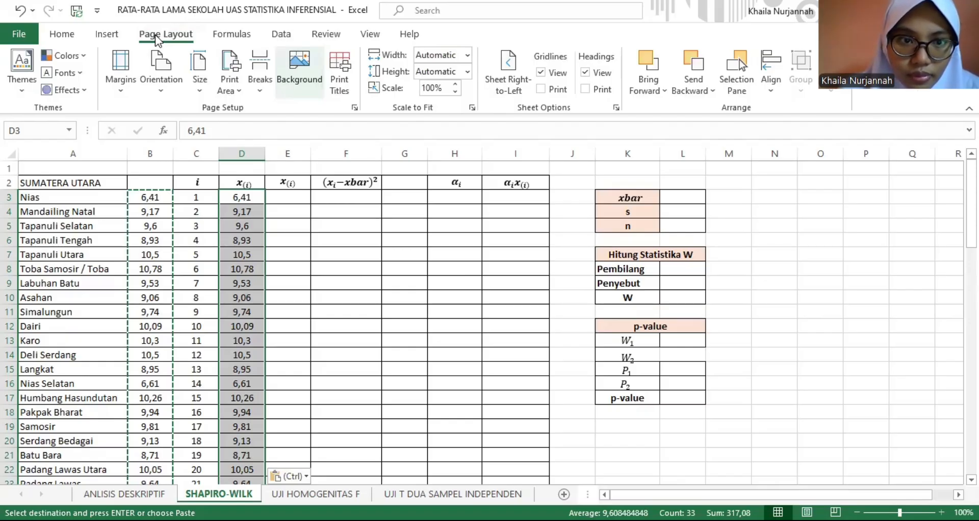
pyautogui.click(247, 193)
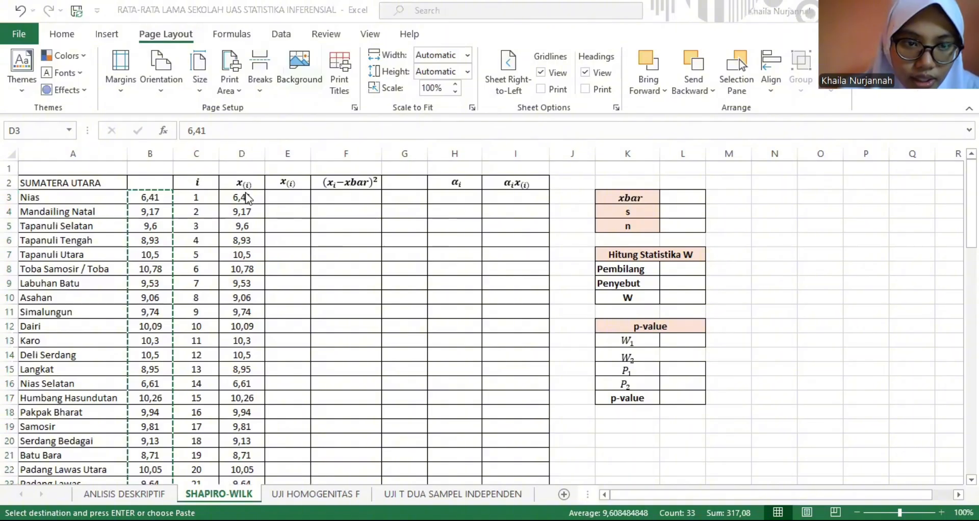
pyautogui.hotkey('ctrl', 'v')
pyautogui.click(283, 41)
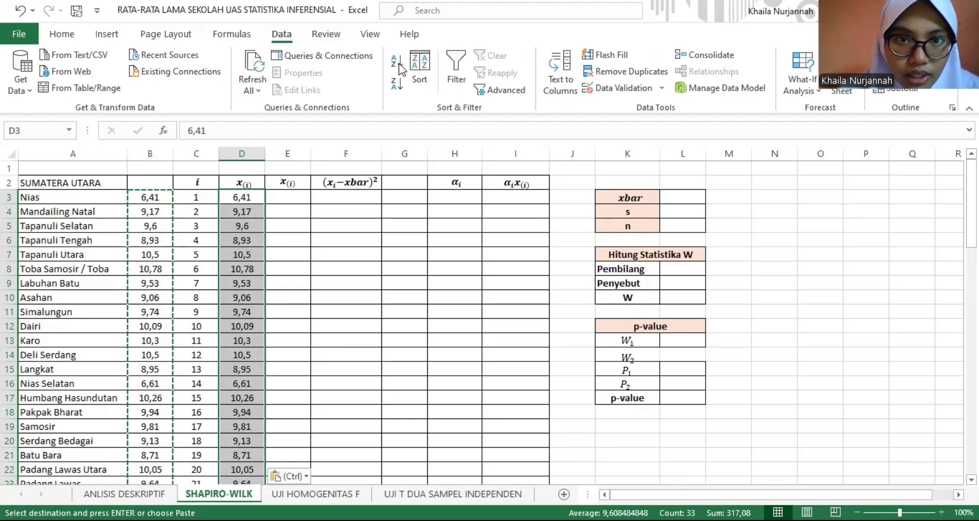
pyautogui.click(318, 376)
pyautogui.click(395, 399)
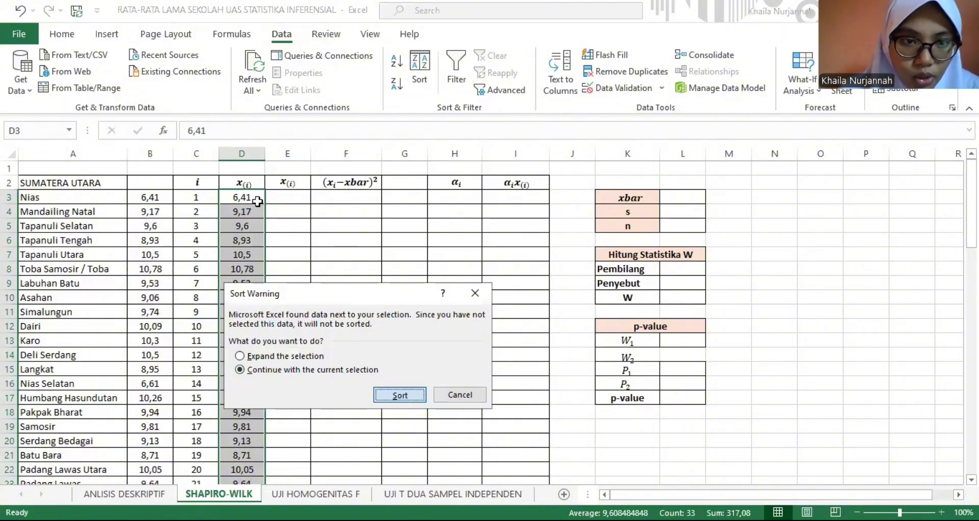
pyautogui.press('Return')
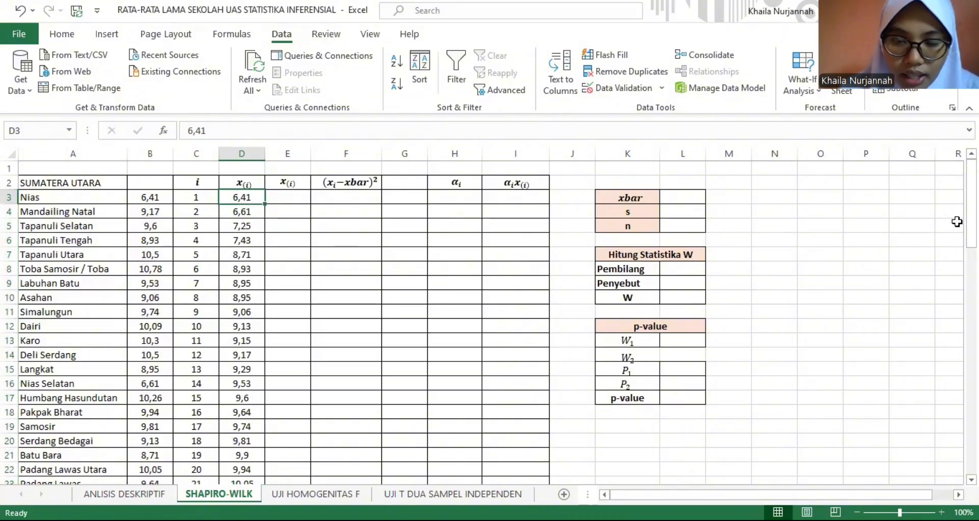
pyautogui.moveTo(972, 206)
pyautogui.mouseDown()
pyautogui.moveTo(971, 272)
pyautogui.moveTo(971, 204)
pyautogui.mouseUp()
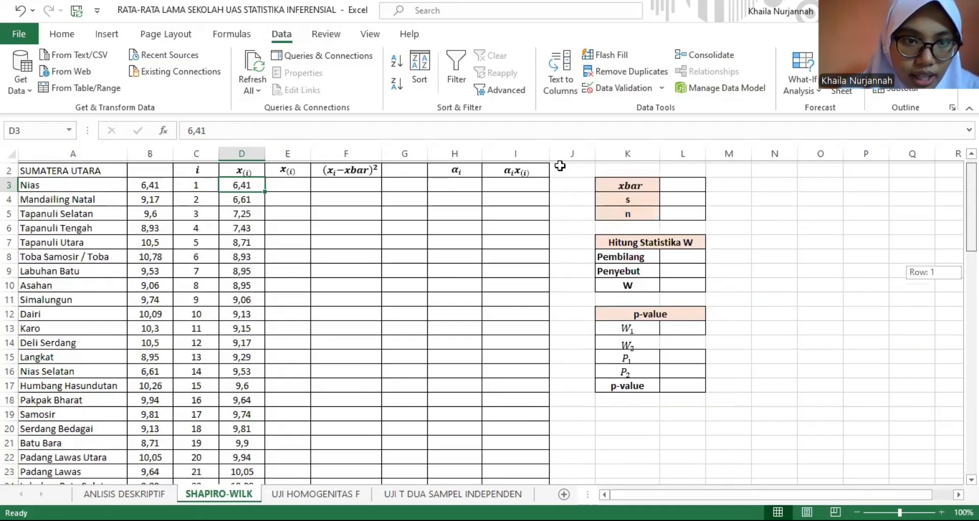
# - Copy the Sumatera Utara schooling values in B3:B35 into the second x(i) column starting at E3
pyautogui.click(158, 199)
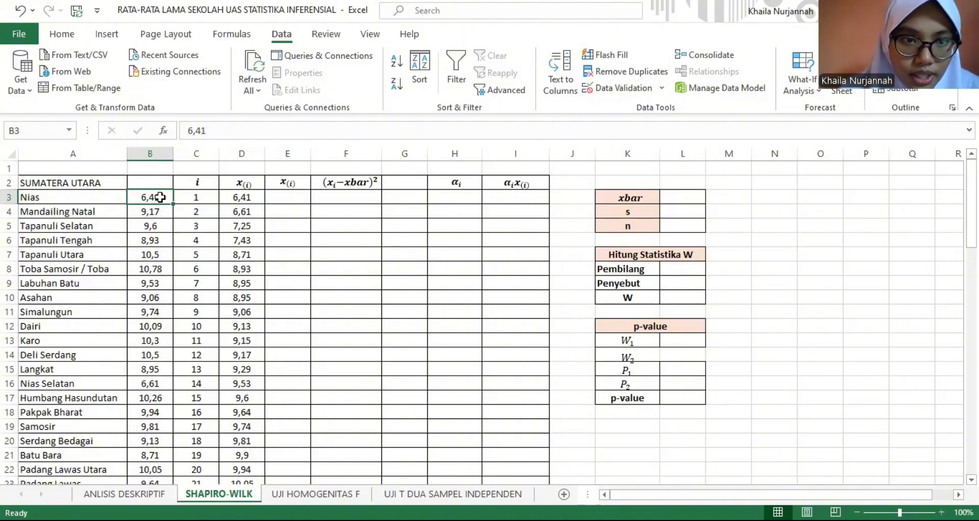
pyautogui.moveTo(158, 199); pyautogui.dragTo(156, 408)
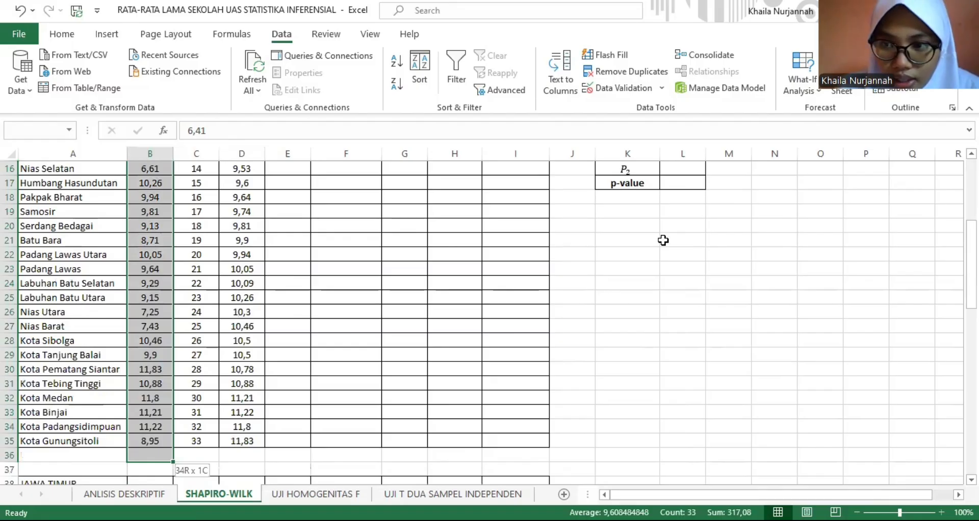
pyautogui.hotkey('ctrl', 'c')
pyautogui.scroll(5, 289, 196)
pyautogui.click(288, 197)
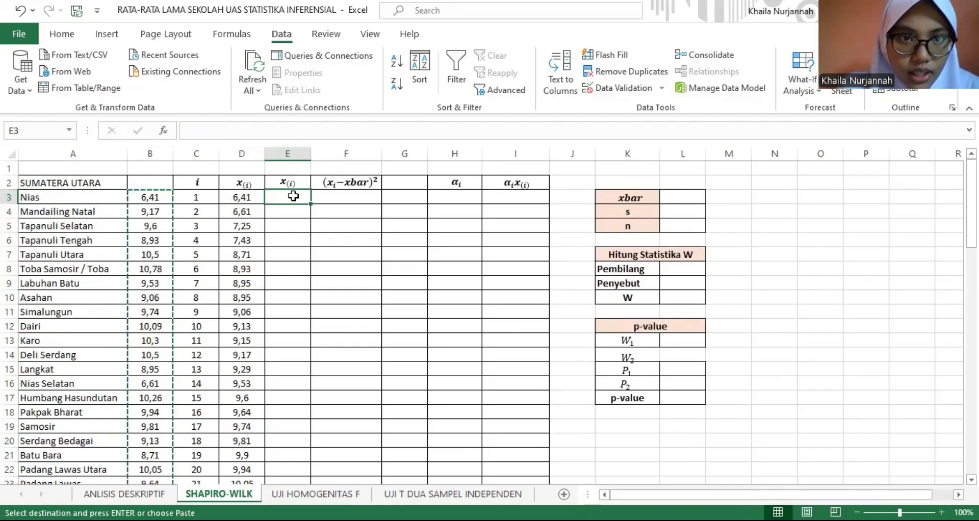
pyautogui.hotkey('ctrl', 'v')
# - Sort the copied values in E3:E35 in descending order, continuing with the current selection only
pyautogui.click(399, 91)
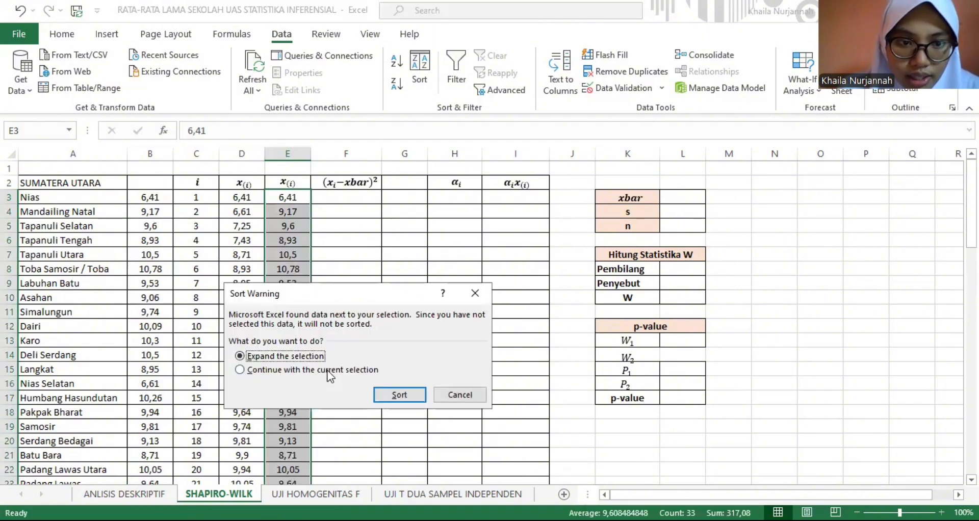
pyautogui.click(327, 371)
pyautogui.click(386, 395)
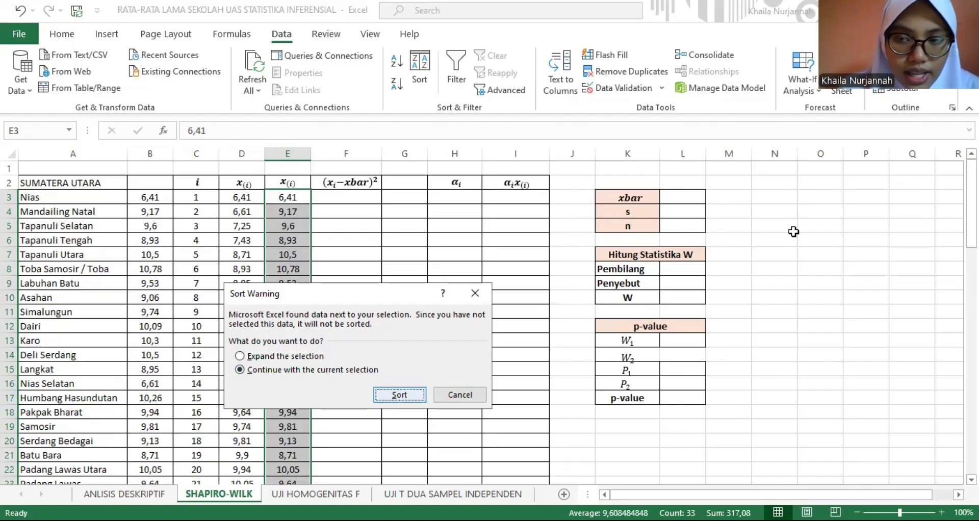
pyautogui.press('Return')
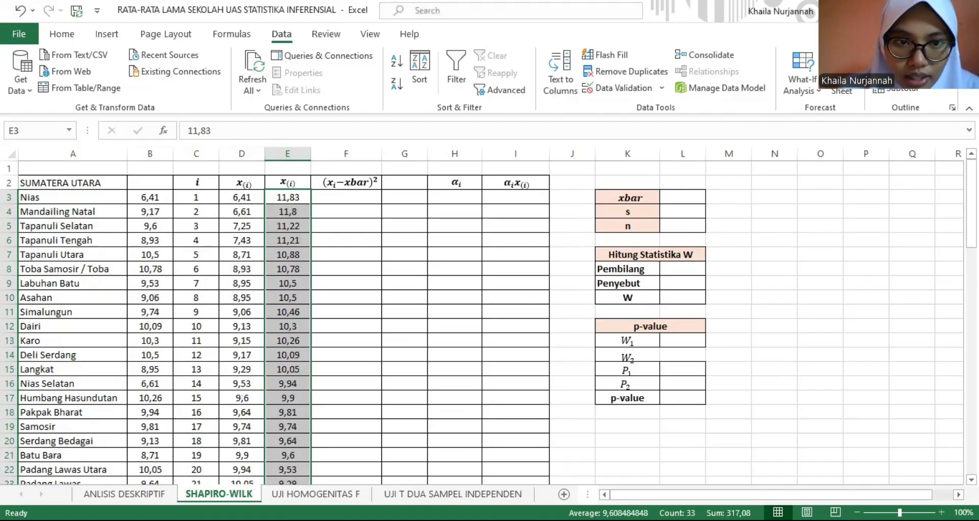
pyautogui.moveTo(972, 216)
pyautogui.mouseDown()
pyautogui.moveTo(971, 335)
pyautogui.moveTo(972, 215)
pyautogui.mouseUp()
# - Start a formula in F3 that subtracts the average of D3:D35 from D3, opening with a bracket around the difference
pyautogui.click(371, 195)
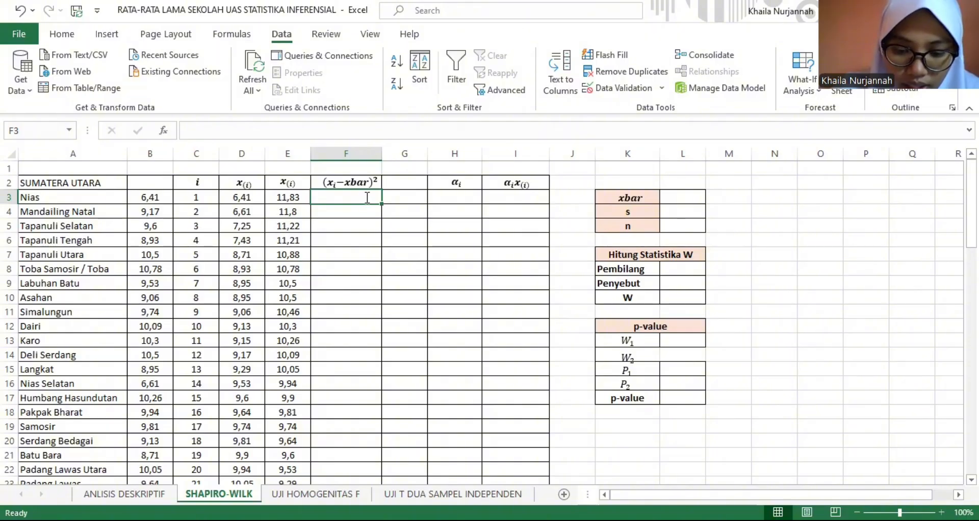
pyautogui.write('=9')
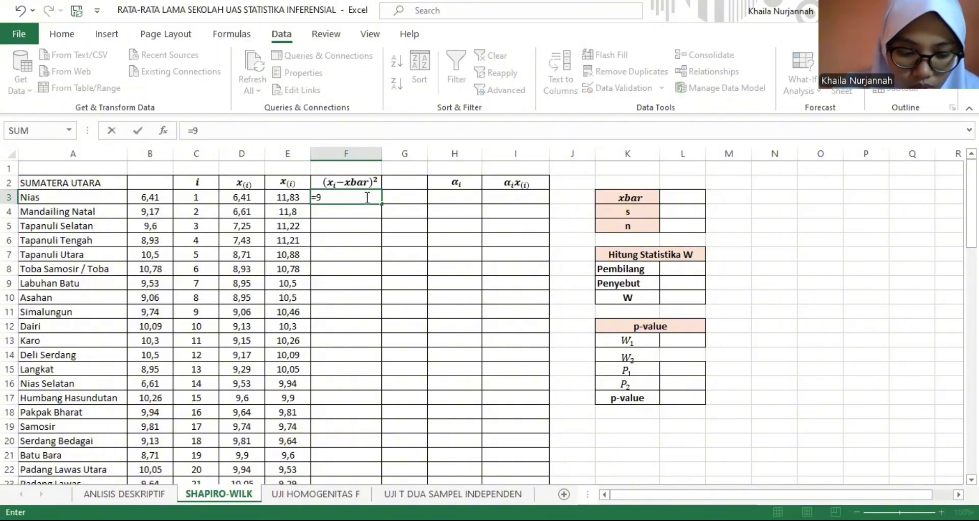
pyautogui.press('BackSpace')
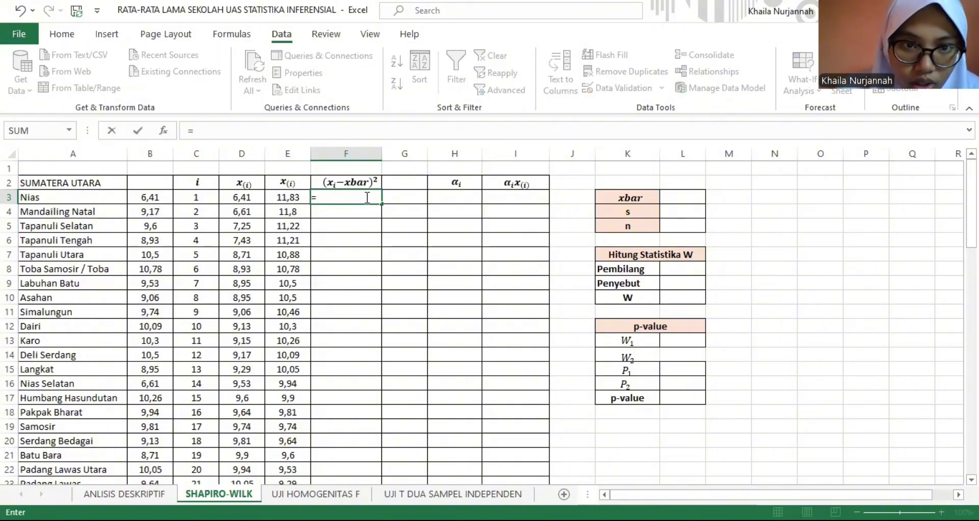
pyautogui.write('(')
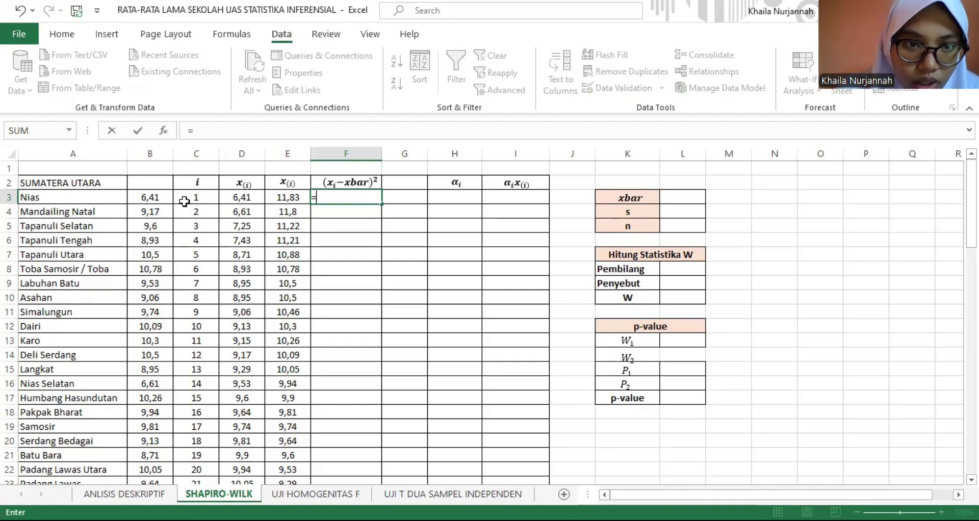
pyautogui.click(252, 200)
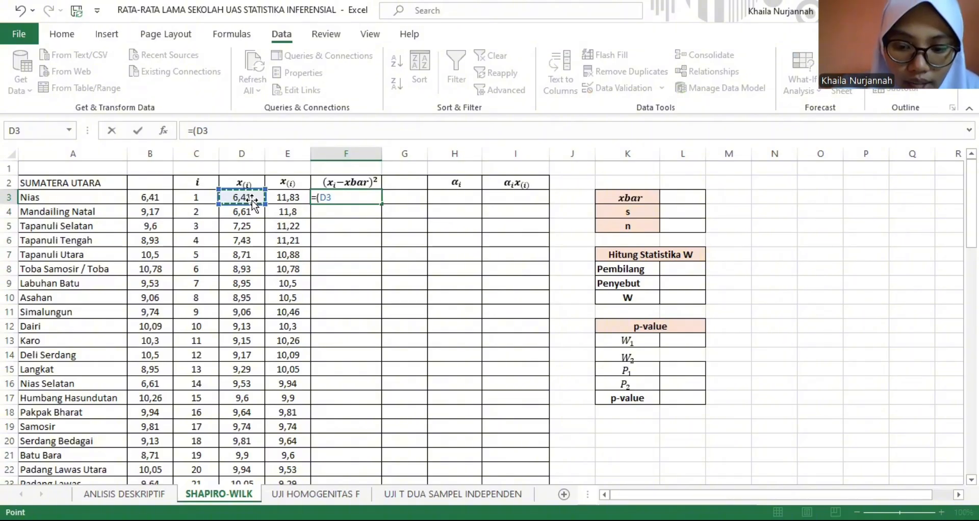
pyautogui.write('-')
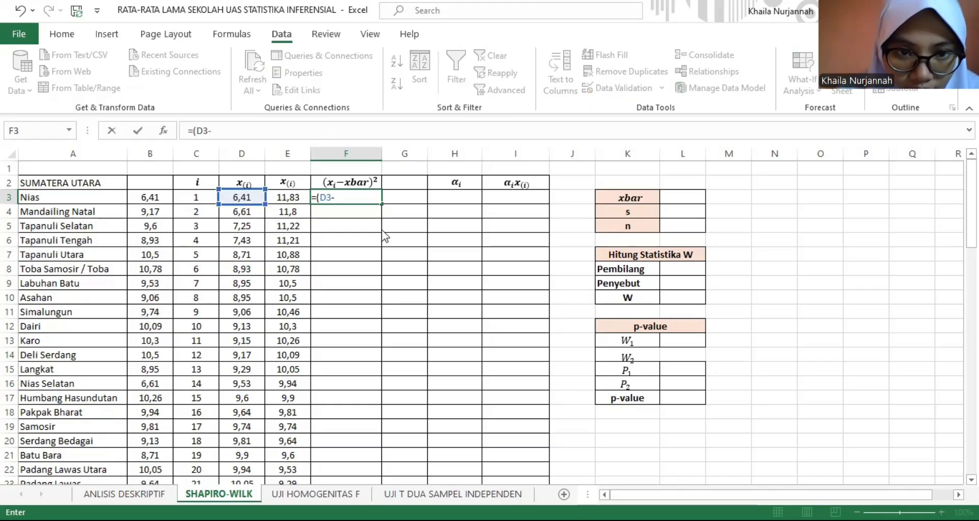
pyautogui.write('AV')
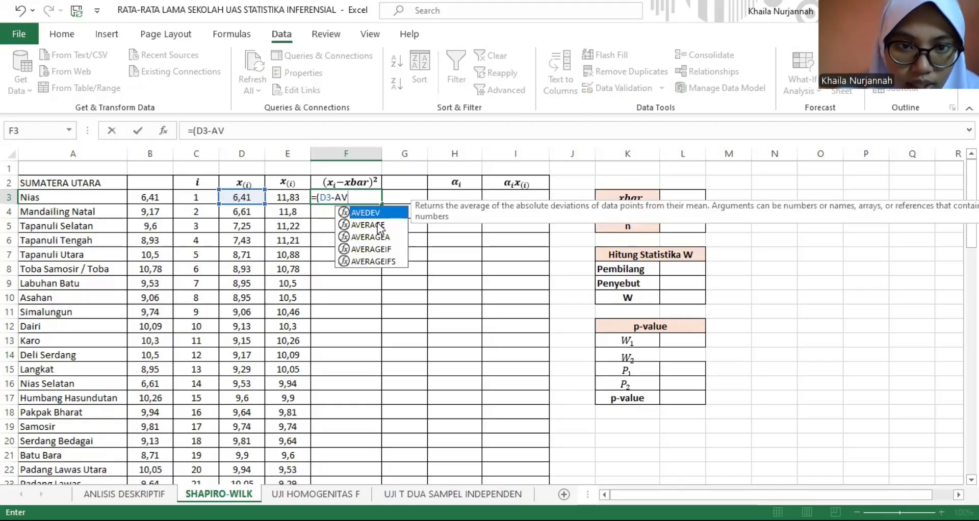
pyautogui.doubleClick(363, 224)
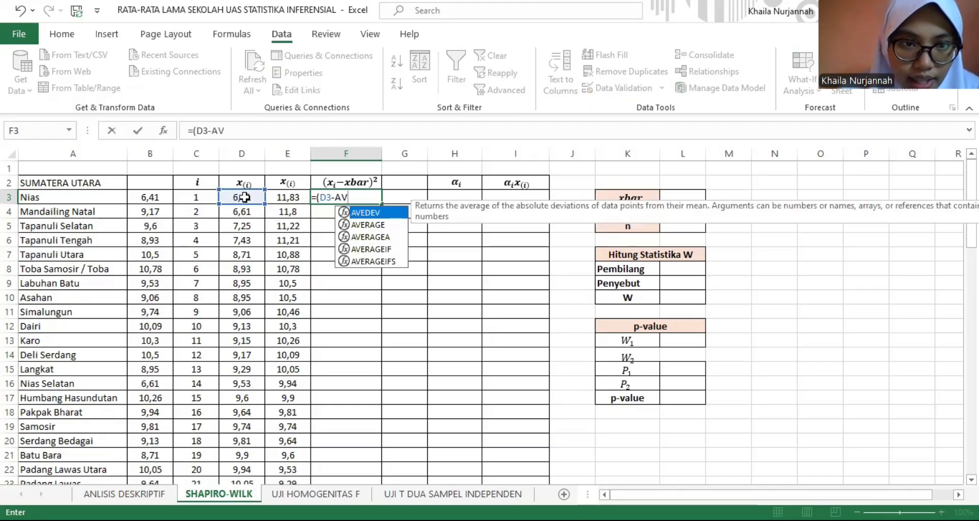
pyautogui.click(245, 198)
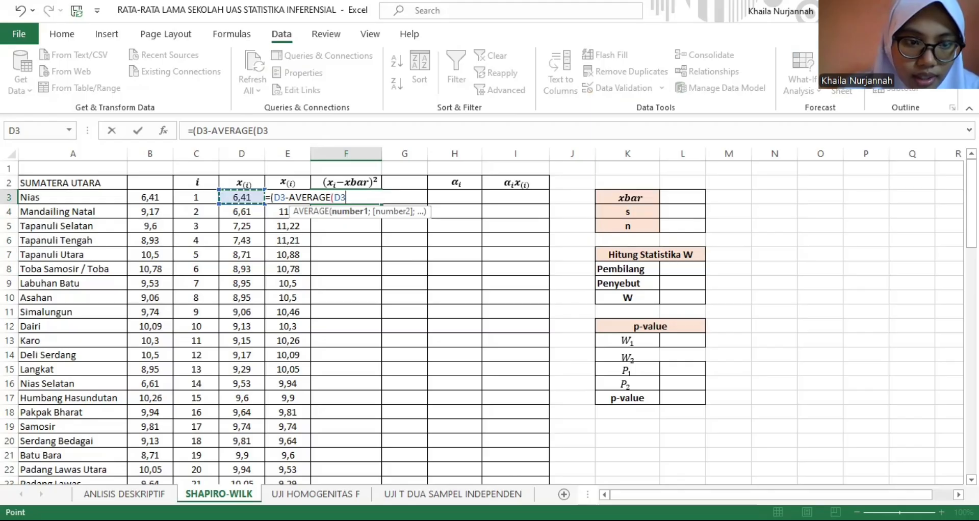
pyautogui.moveTo(242, 198); pyautogui.dragTo(252, 485)
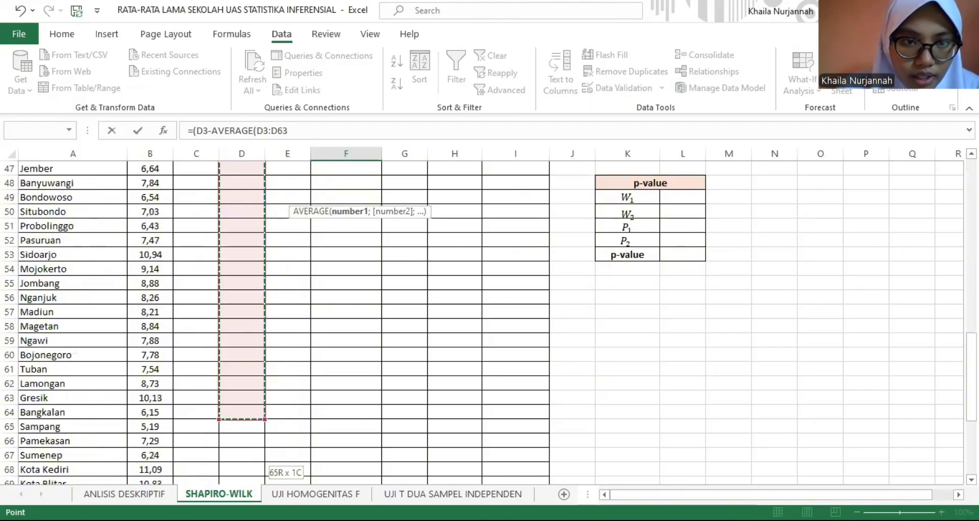
pyautogui.moveTo(250, 145); pyautogui.dragTo(289, 225)
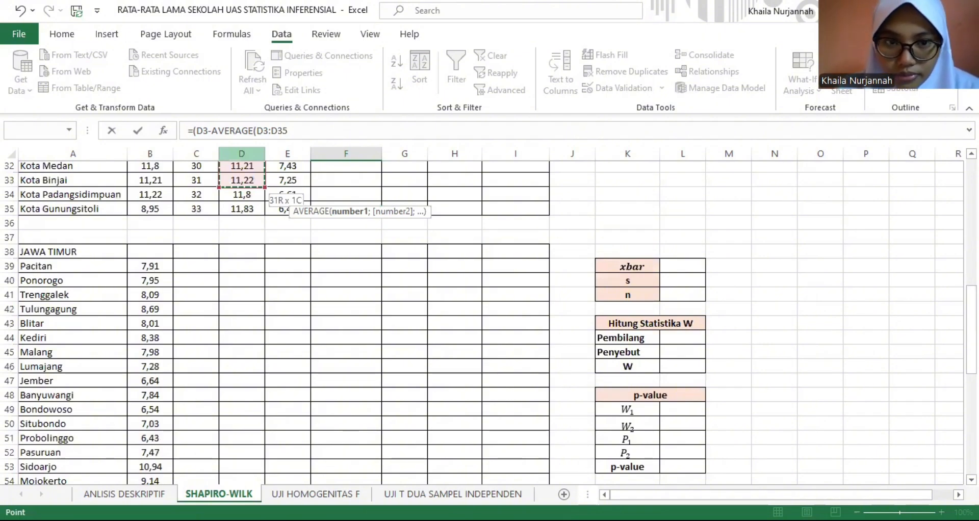
pyautogui.moveTo(971, 330); pyautogui.dragTo(971, 202)
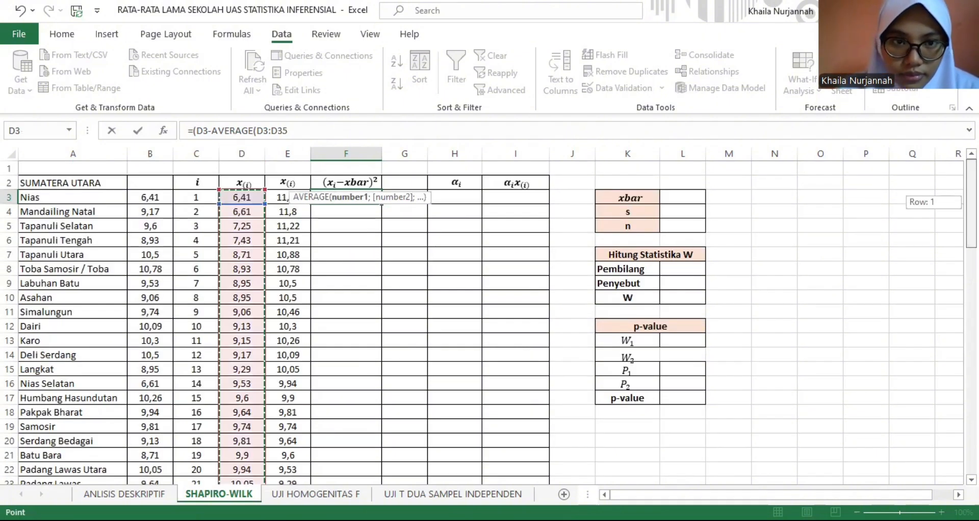
# - Make the averaged range in the F3 formula absolute, as $D$3:$D$35
pyautogui.click(259, 131)
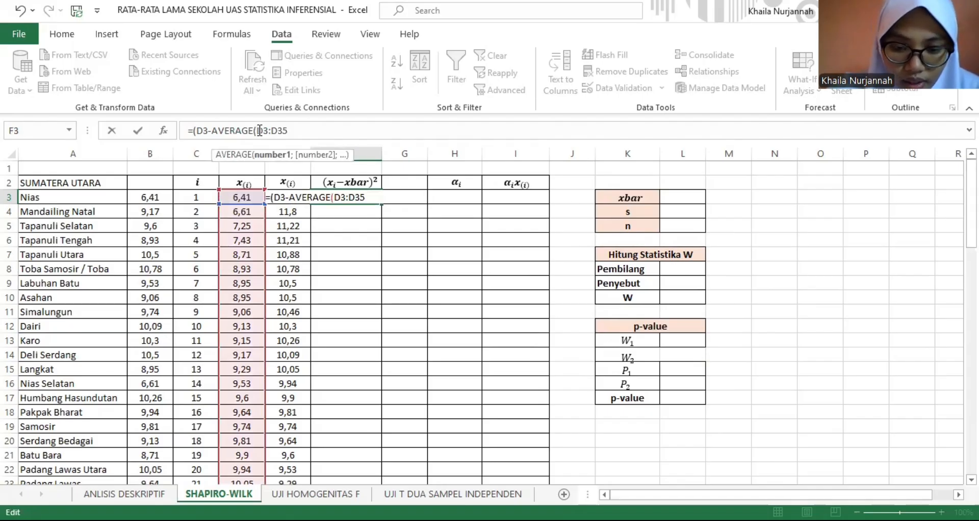
pyautogui.write('$')
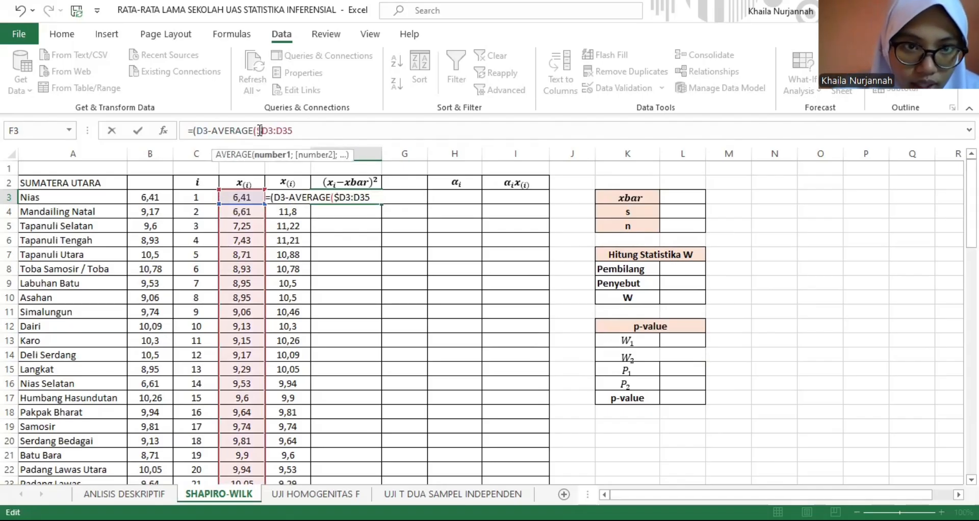
pyautogui.click(270, 131)
pyautogui.write('$')
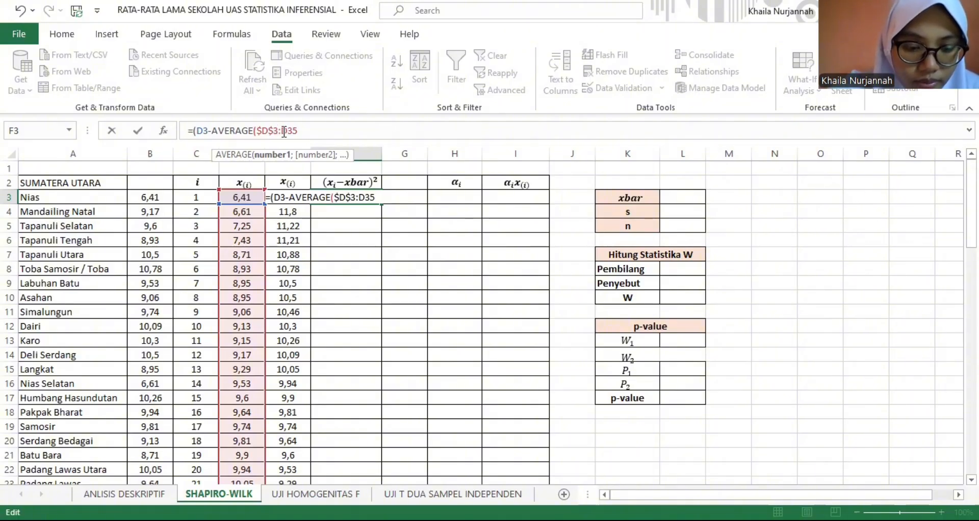
pyautogui.click(284, 131)
pyautogui.write('$')
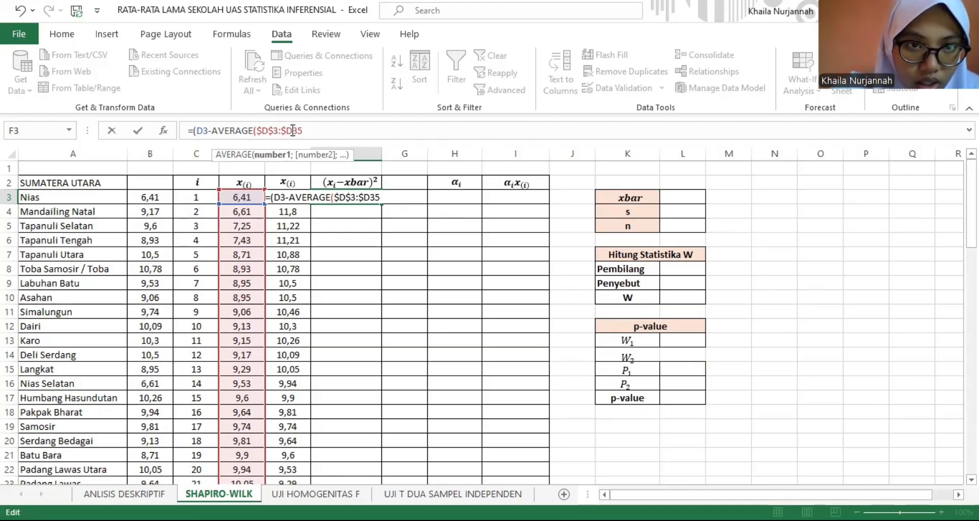
pyautogui.click(292, 131)
pyautogui.write('$')
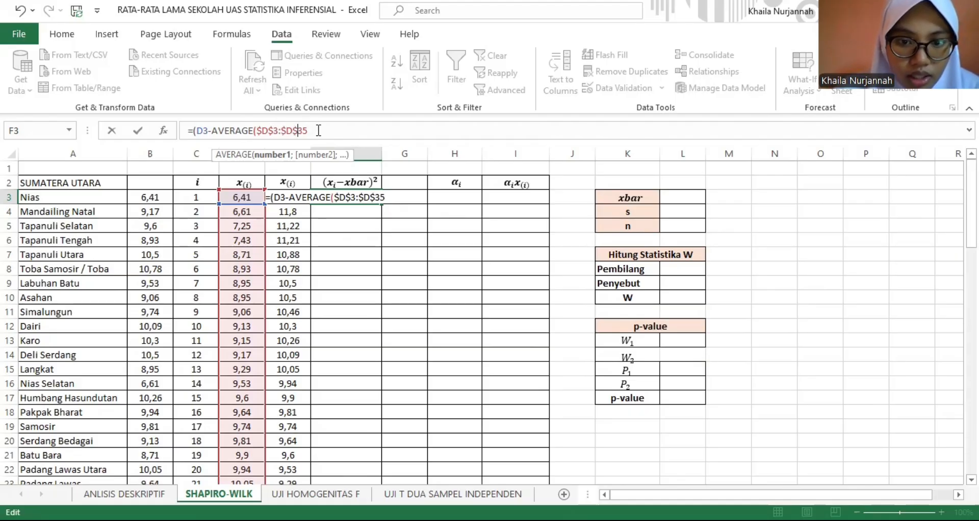
# - Close both brackets and square the difference, completing F3 as =(D3-AVERAGE($D$3:$D$35))^2
pyautogui.click(318, 130)
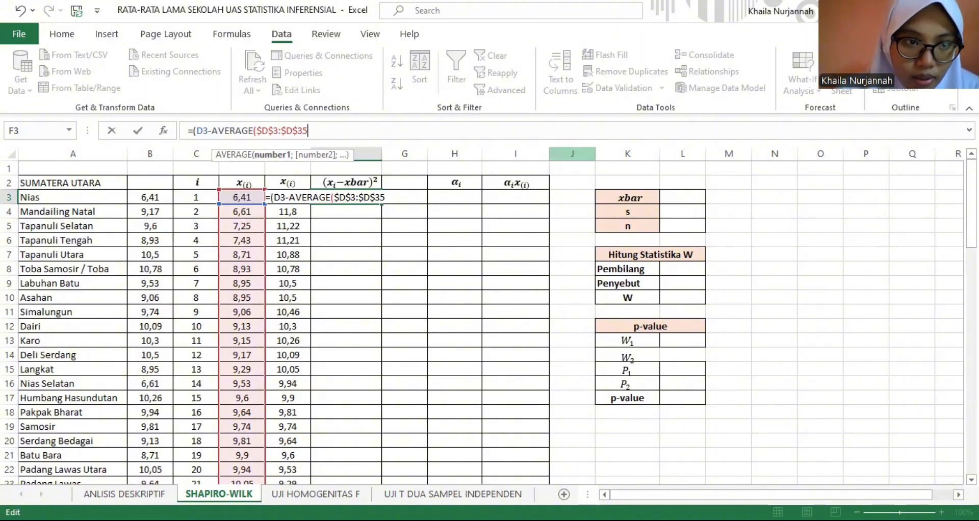
pyautogui.moveTo(971, 204); pyautogui.dragTo(971, 214)
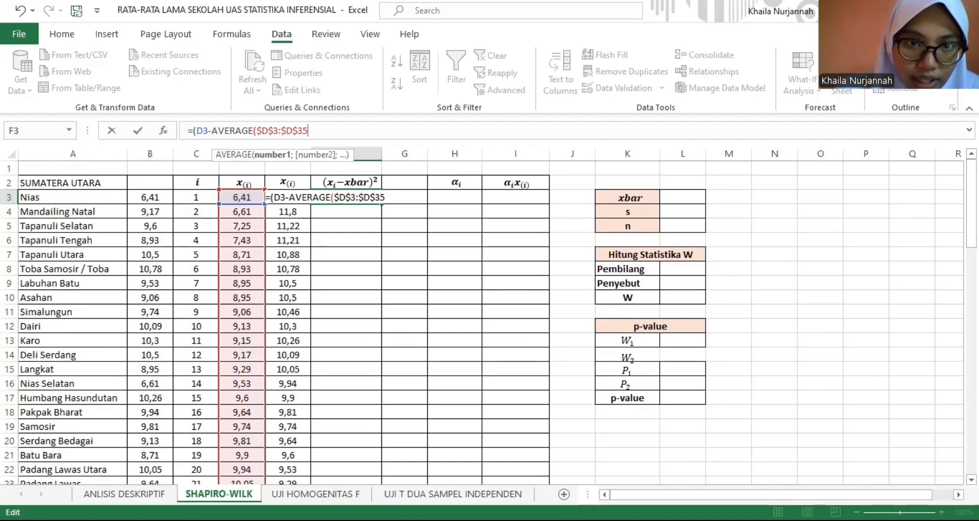
pyautogui.write('))')
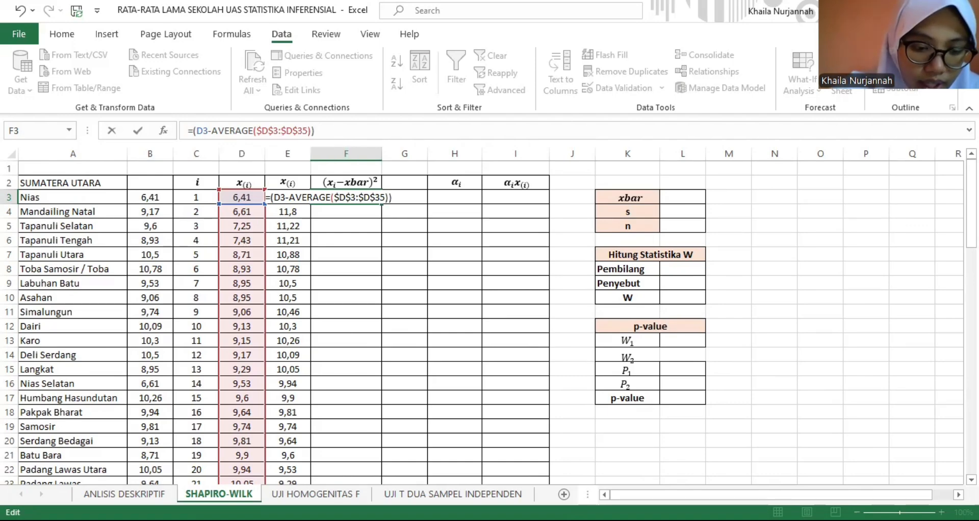
pyautogui.write('^2')
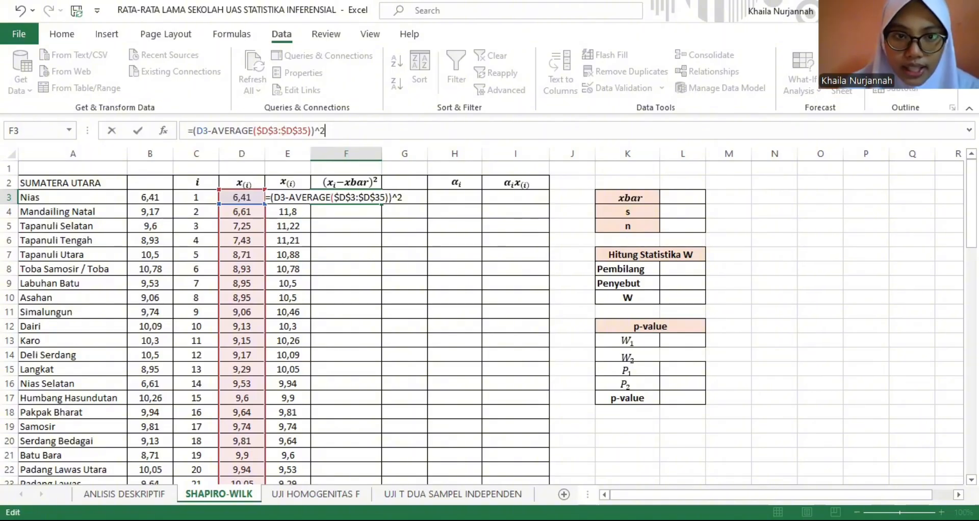
pyautogui.press('Return')
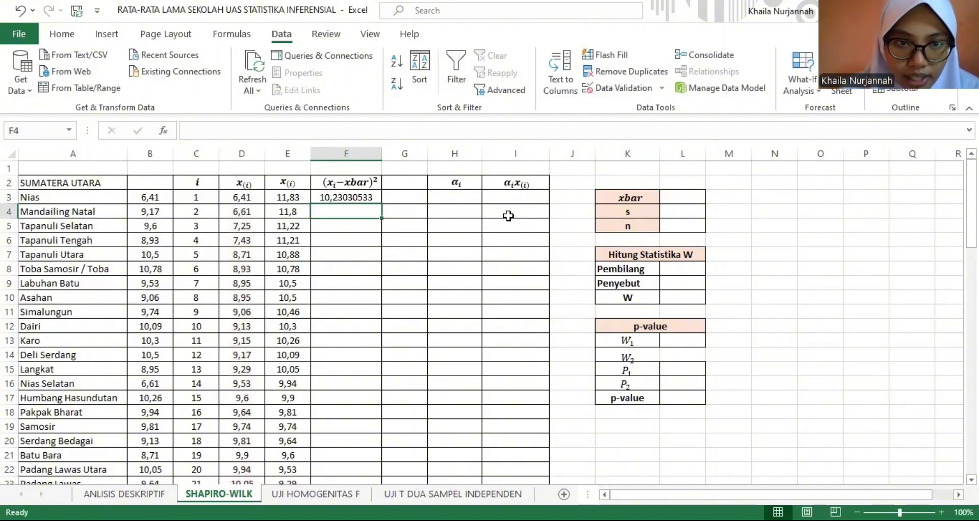
# - Fill the squared-deviation formula from F3 down to F35 for all Sumatera Utara rows
pyautogui.click(372, 199)
pyautogui.moveTo(382, 206); pyautogui.dragTo(376, 176)
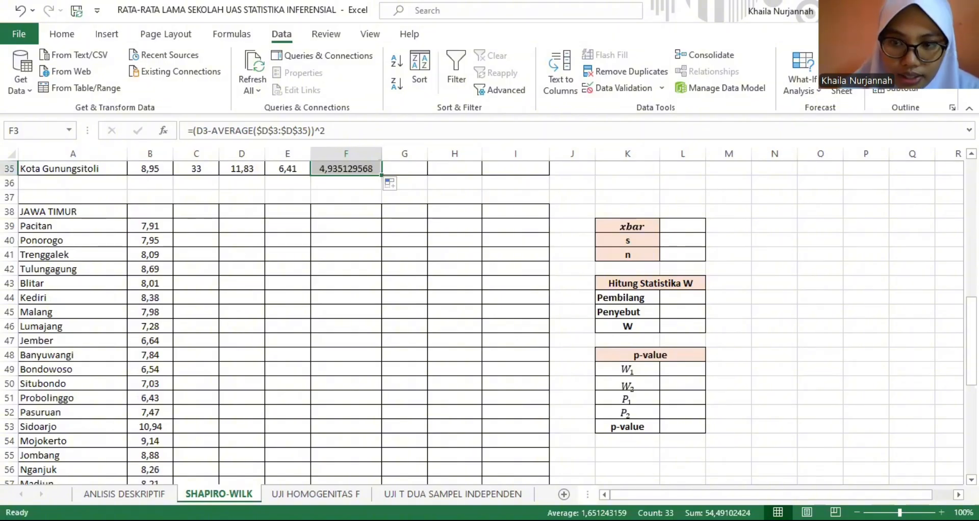
pyautogui.moveTo(971, 336); pyautogui.dragTo(972, 305)
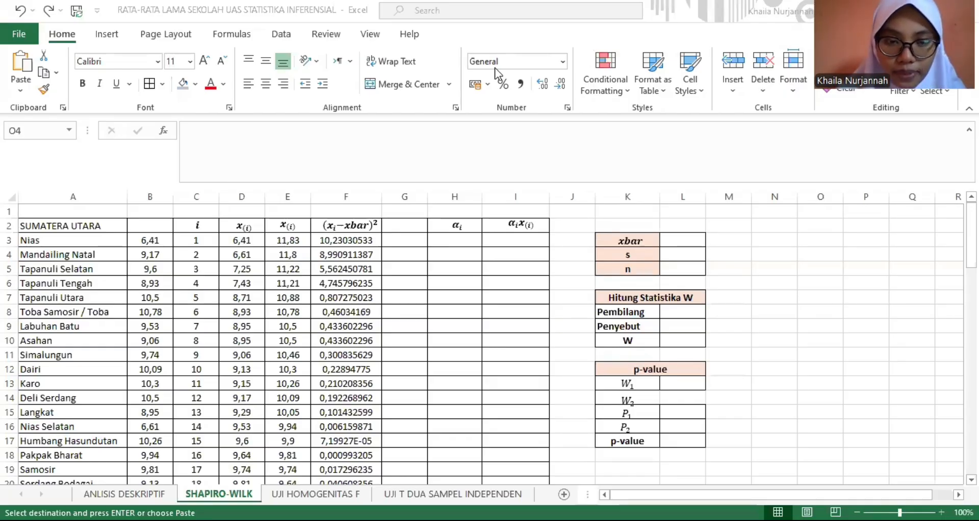
# - Switch to the Shapiro-Wilk Tables page in the browser and find the coefficients for n = 33 in Table 1
pyautogui.hotkey('alt', 'Tab')
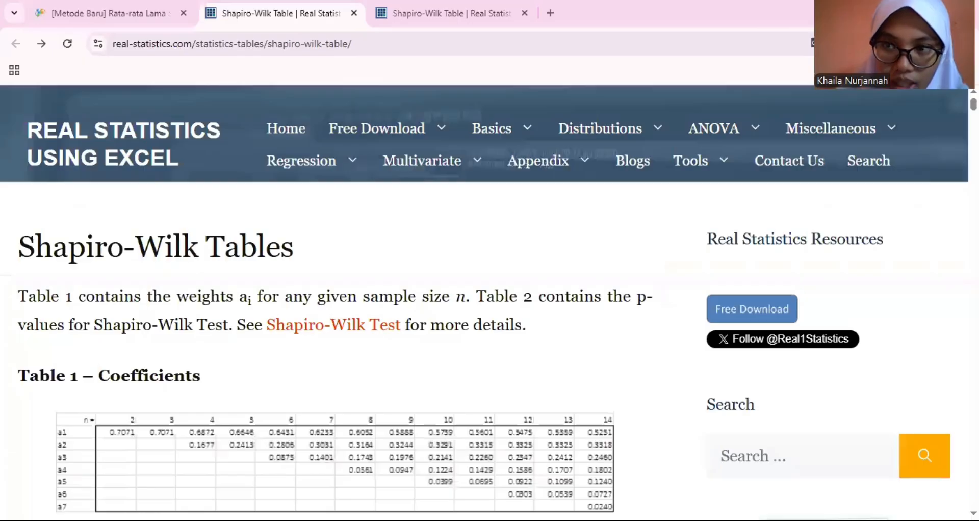
pyautogui.scroll(-7, 334, 303)
pyautogui.scroll(1, 334, 303)
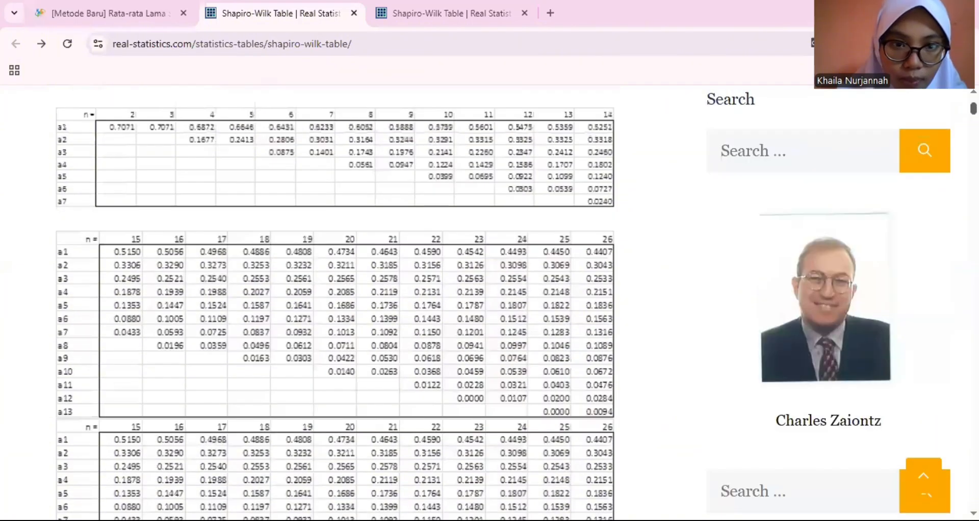
pyautogui.scroll(-2, 334, 303)
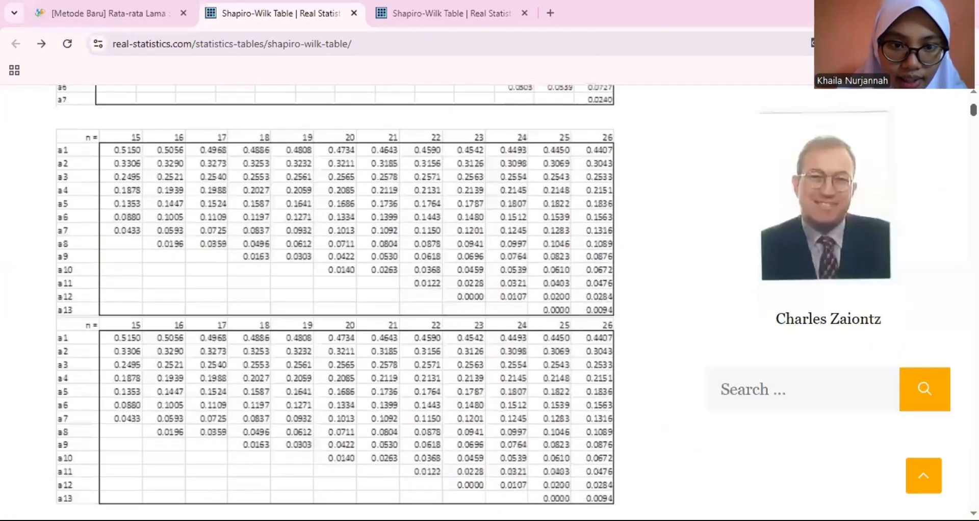
pyautogui.scroll(-1, 334, 302)
pyautogui.scroll(1, 334, 303)
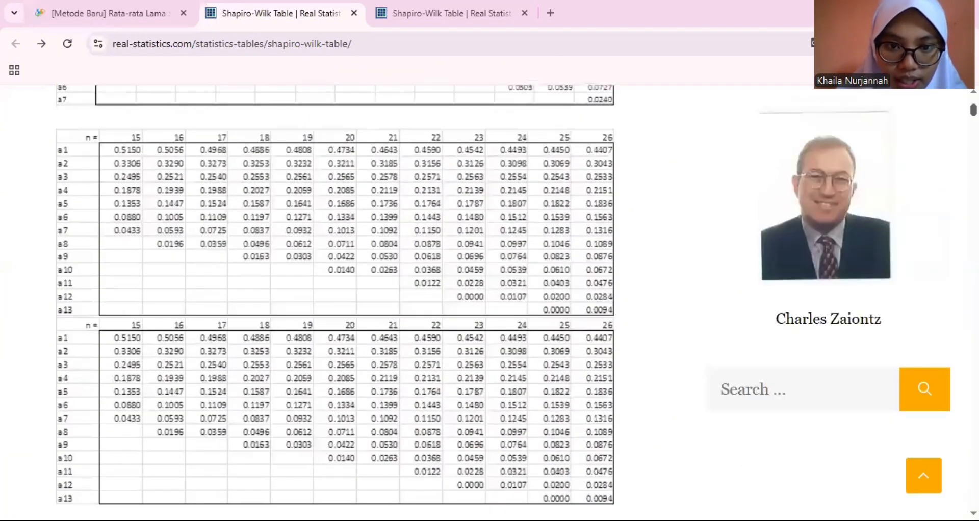
pyautogui.scroll(-4, 334, 303)
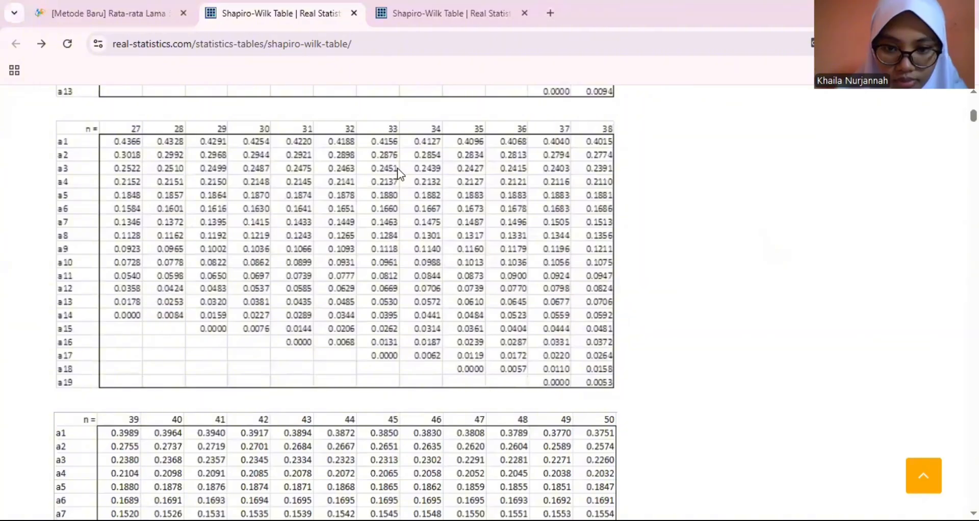
# - Switch back to Excel and paste the copied Shapiro-Wilk coefficients into the αi column starting at H3
pyautogui.hotkey('alt', 'Tab')
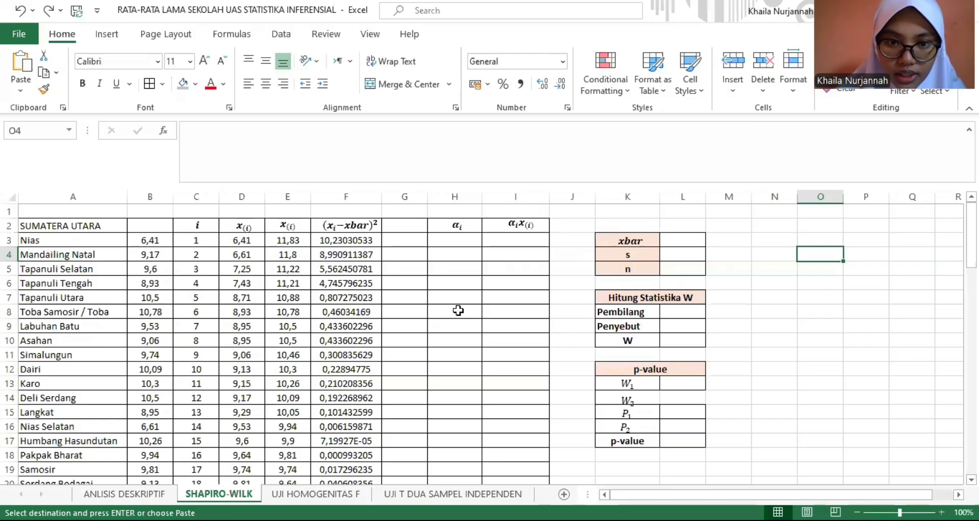
pyautogui.click(455, 241)
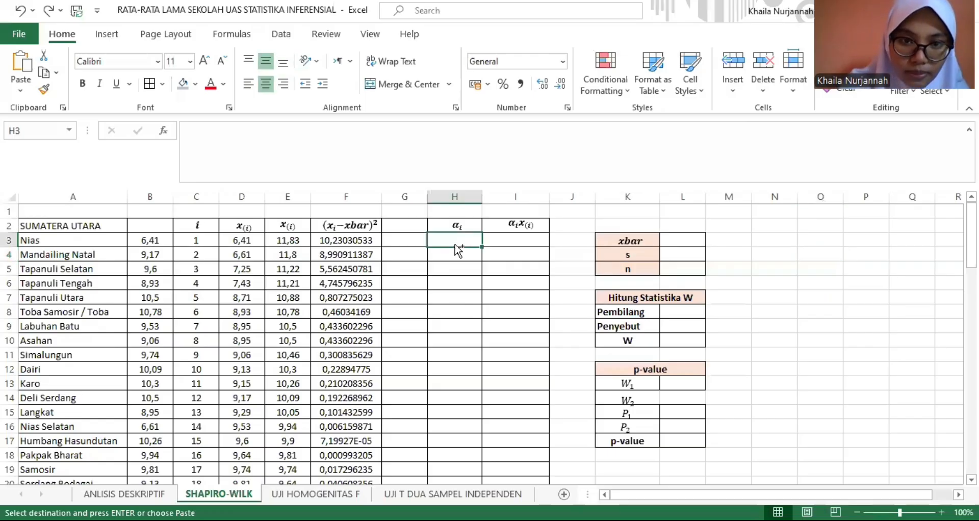
pyautogui.hotkey('ctrl', 'v')
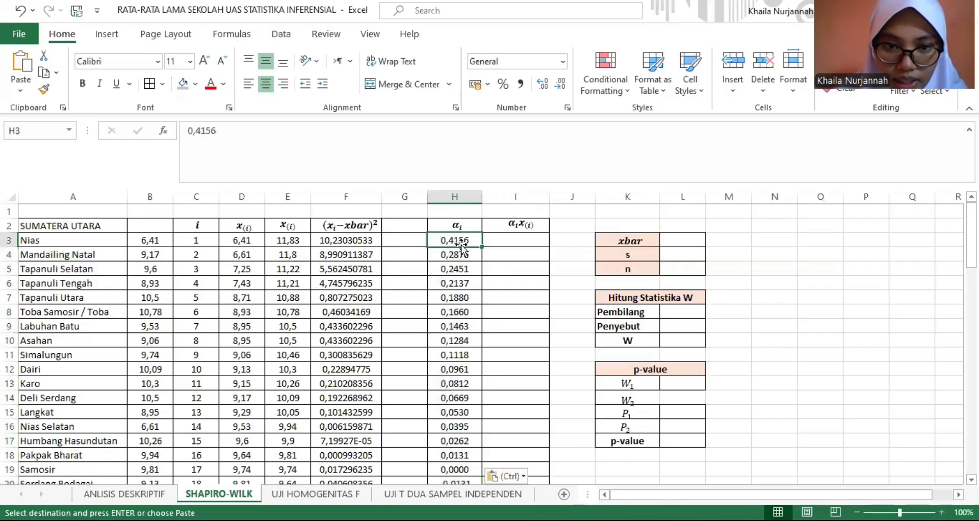
pyautogui.click(459, 243)
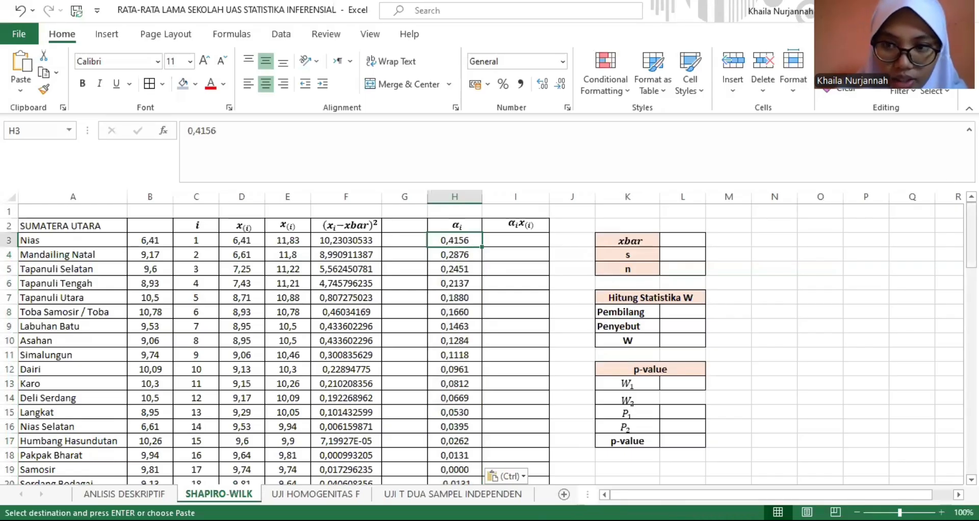
pyautogui.moveTo(972, 235); pyautogui.dragTo(972, 250)
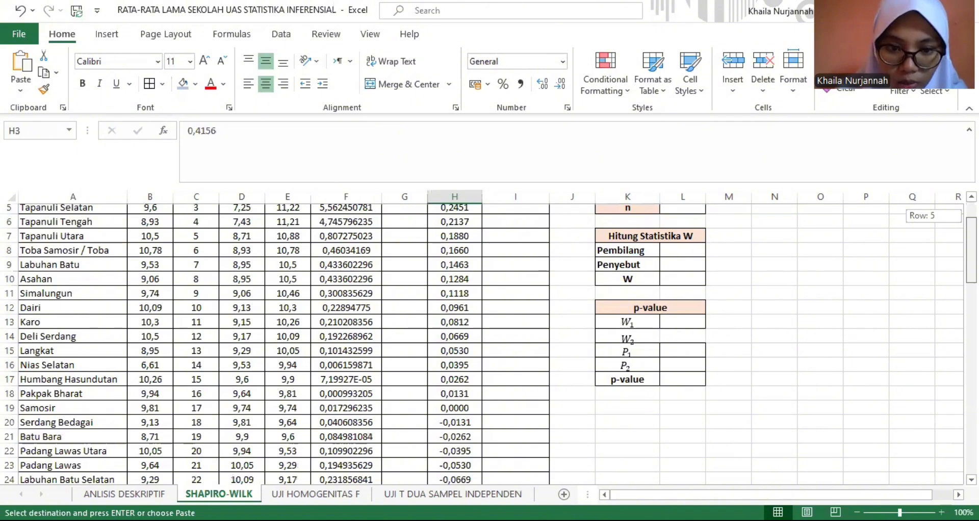
pyautogui.scroll(1, 551, 430)
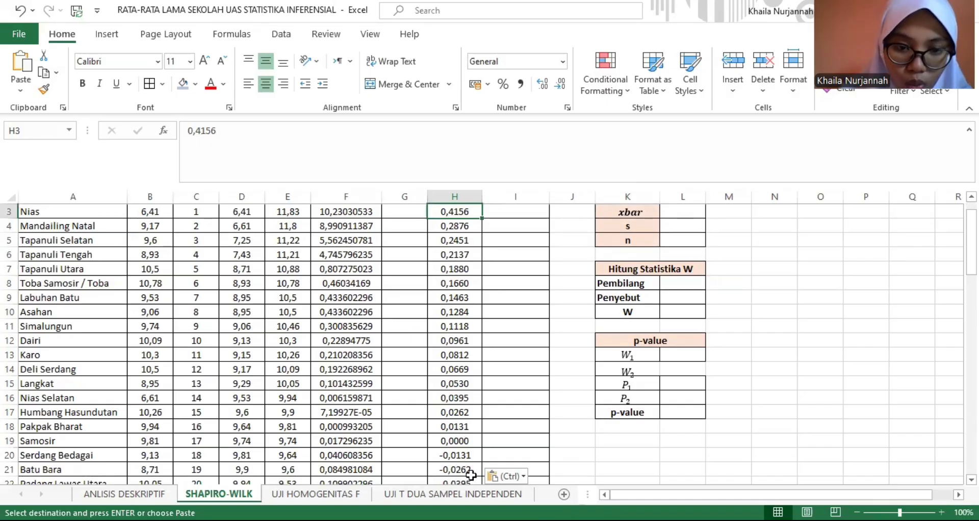
# - Multiply the first Sumatera Utara coefficient by its ordered value in I3 with the formula =H3*D3
pyautogui.moveTo(972, 252); pyautogui.dragTo(972, 307)
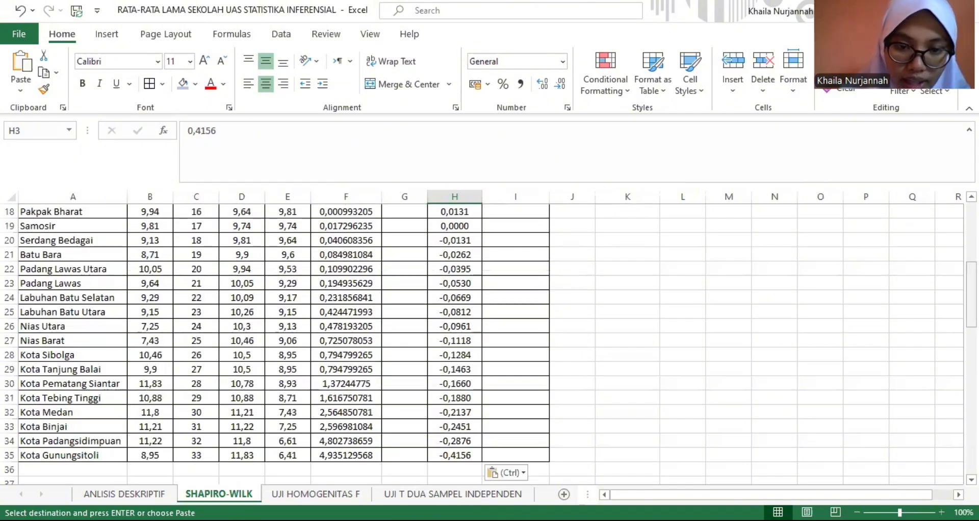
pyautogui.moveTo(971, 307); pyautogui.dragTo(971, 240)
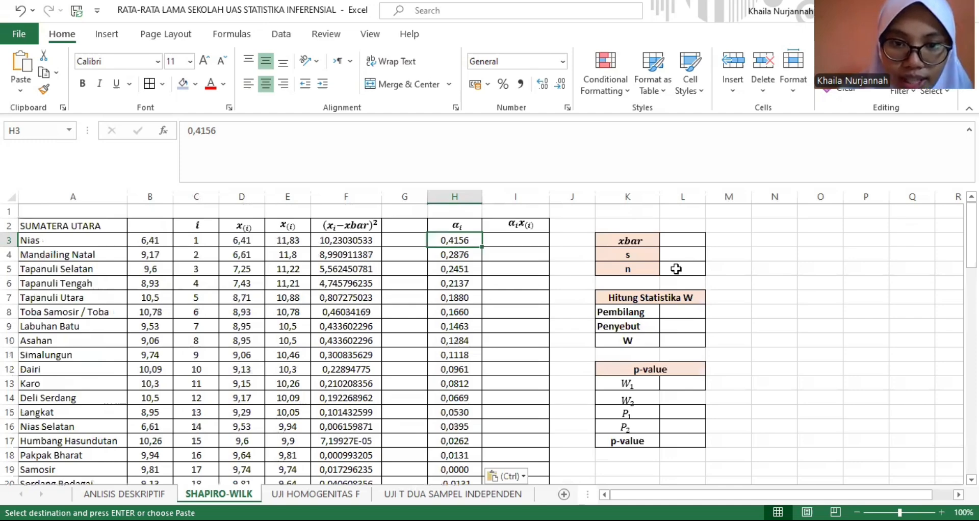
pyautogui.click(523, 240)
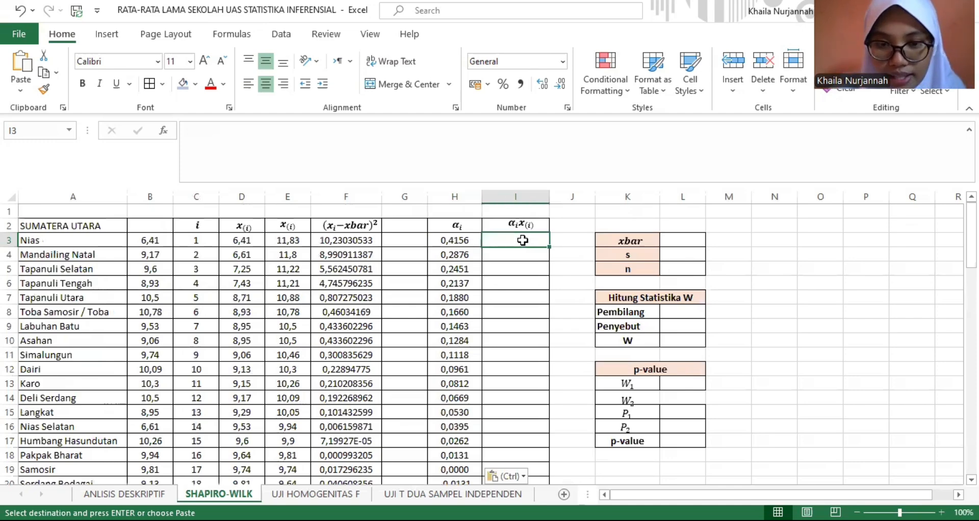
pyautogui.write('=')
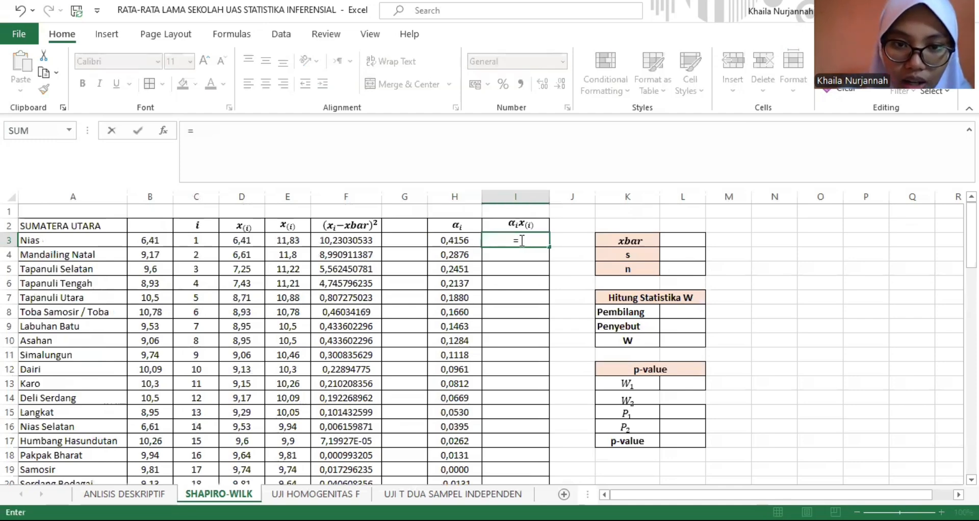
pyautogui.click(462, 240)
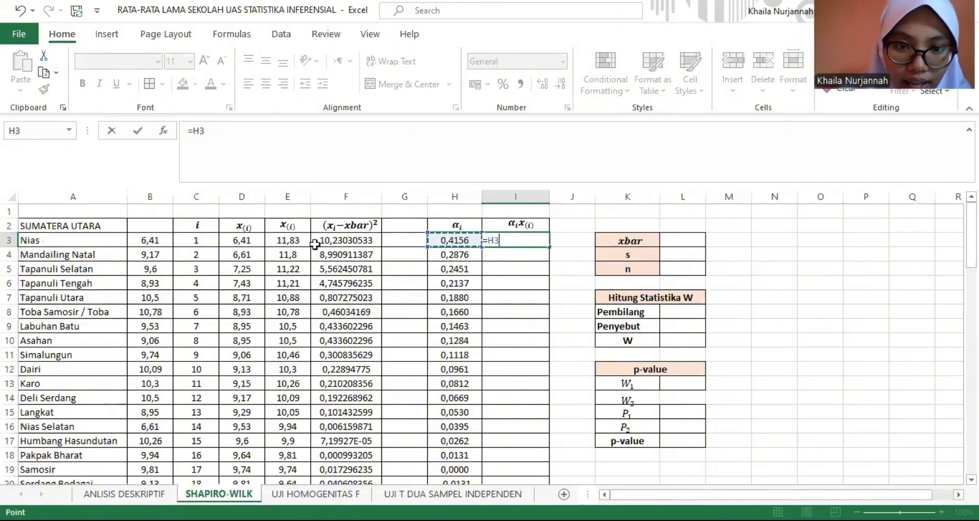
pyautogui.write('*')
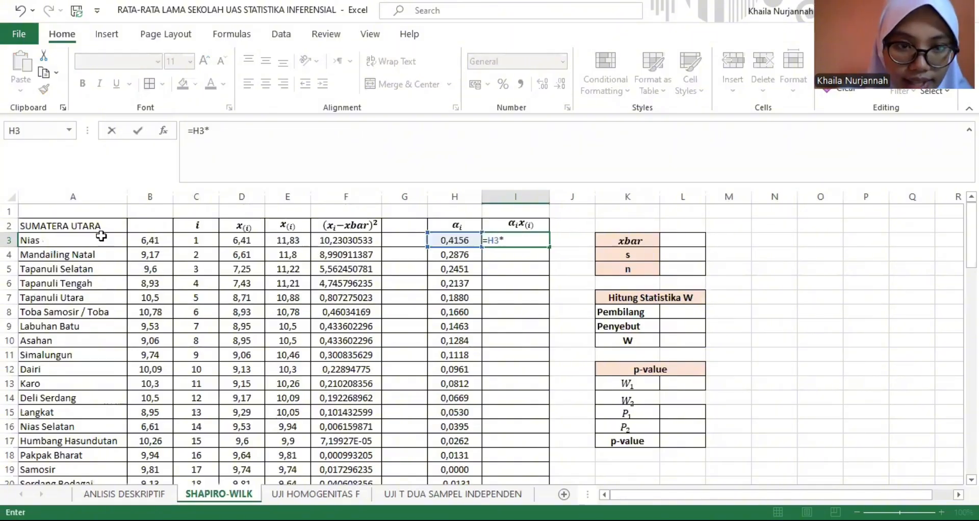
pyautogui.click(245, 241)
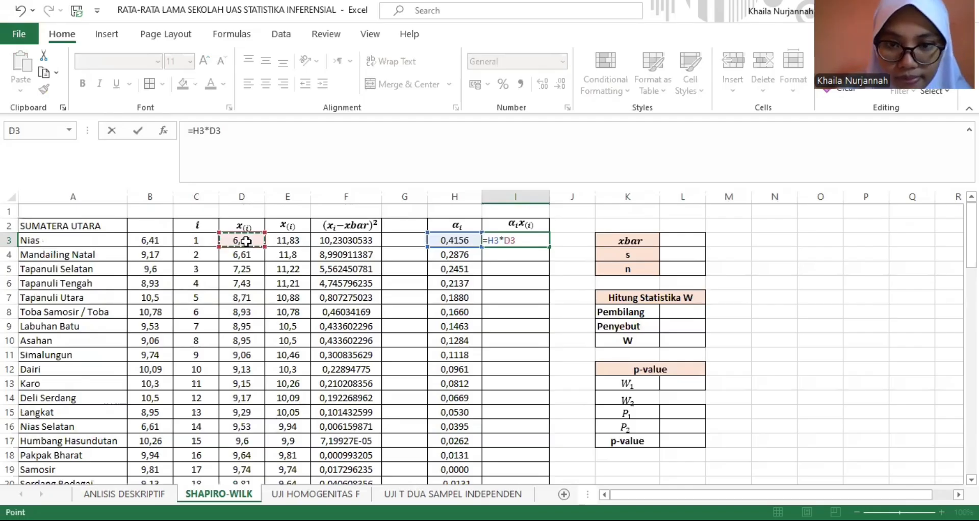
pyautogui.press('Return')
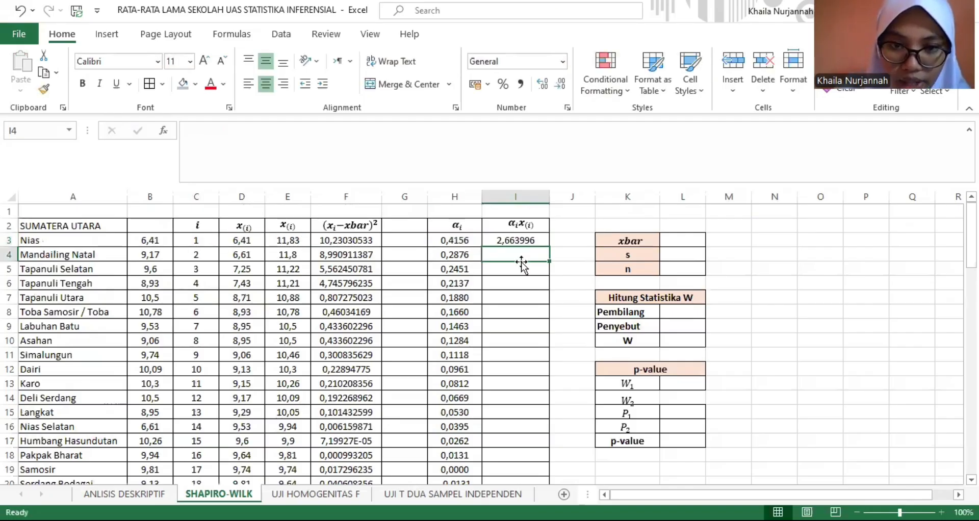
# - Enter =H4*D4 in I4 and fill the formula down to I35 for the remaining Sumatera Utara rows
pyautogui.write('=')
pyautogui.click(470, 252)
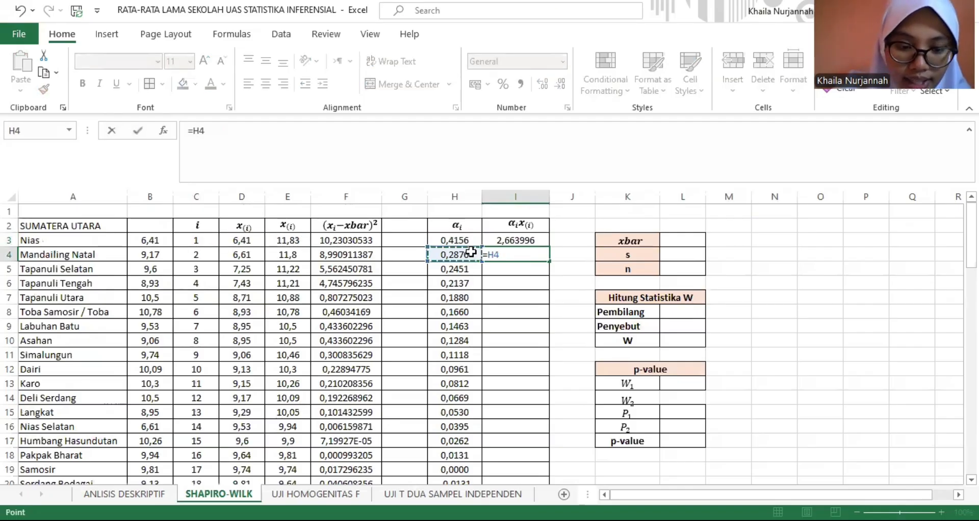
pyautogui.write('*')
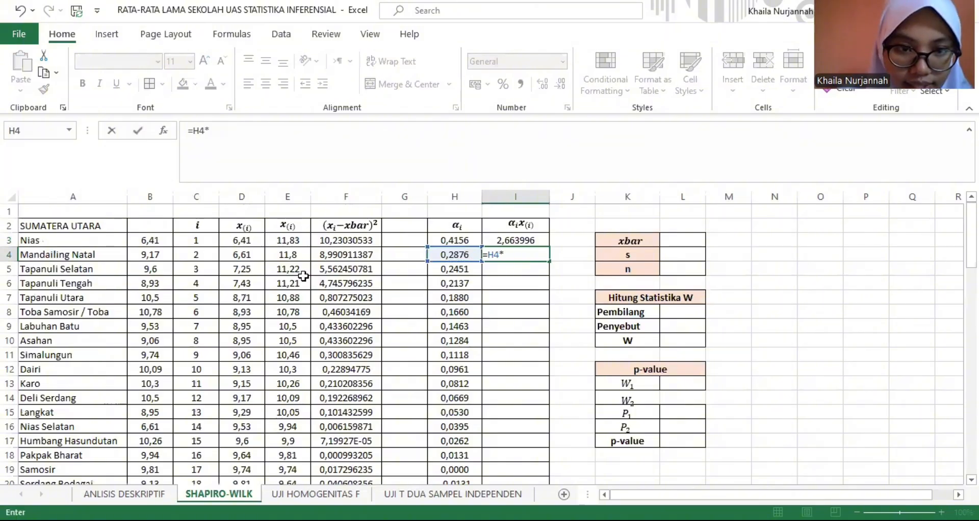
pyautogui.click(255, 258)
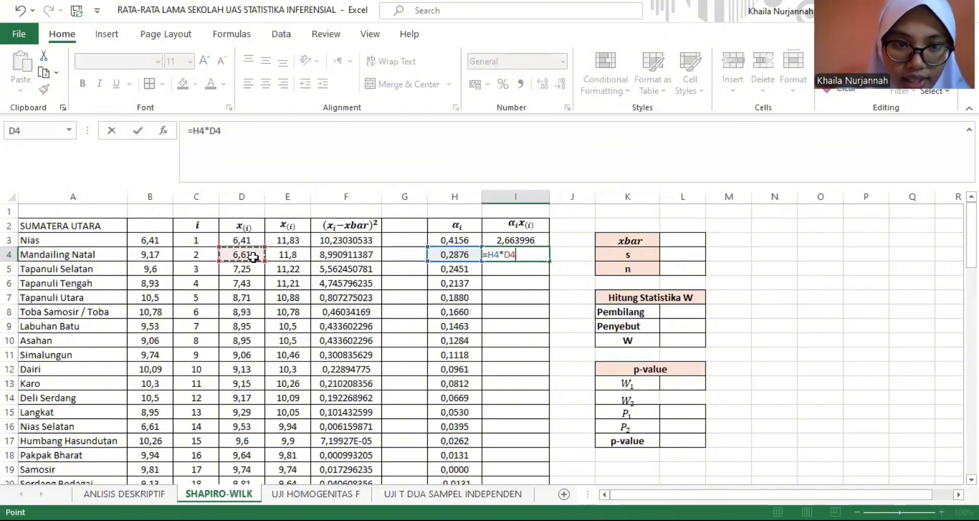
pyautogui.press('Return')
pyautogui.click(544, 258)
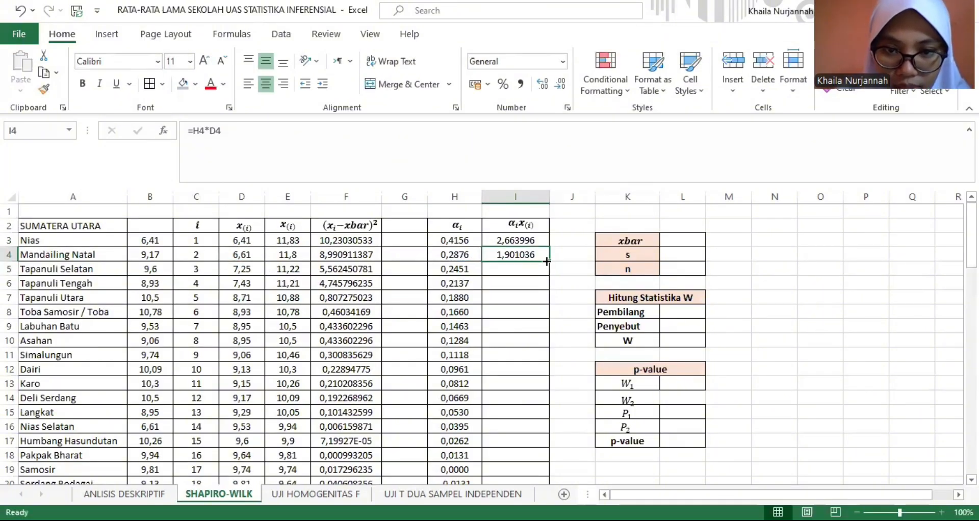
pyautogui.moveTo(547, 261); pyautogui.dragTo(521, 461)
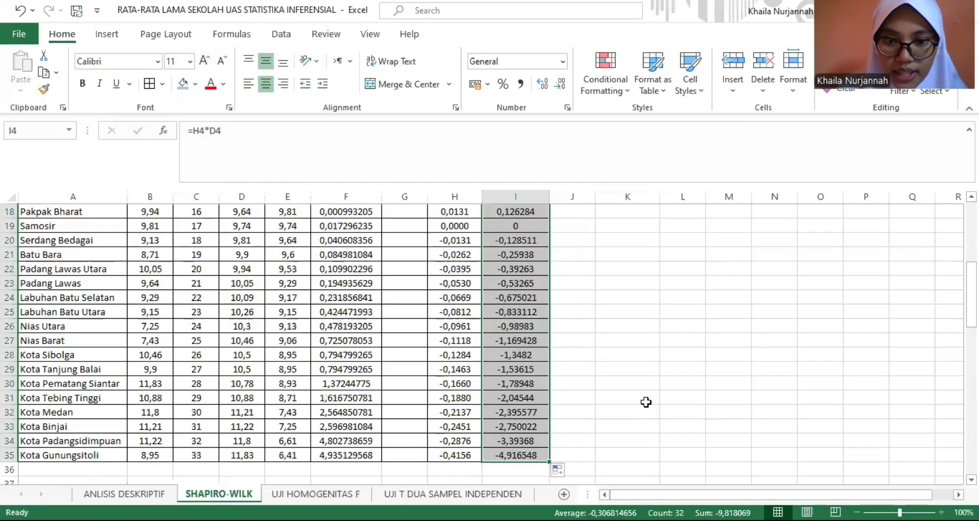
pyautogui.click(627, 398)
# - Calculate the Sumatera Utara xbar in L3 with AVERAGE over the ordered values D3:D35
pyautogui.scroll(6, 788, 236)
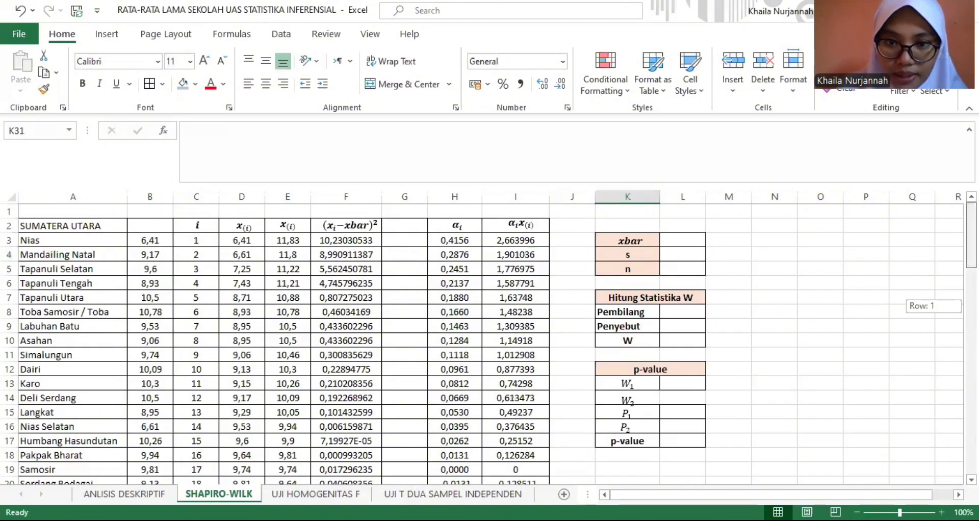
pyautogui.click(682, 241)
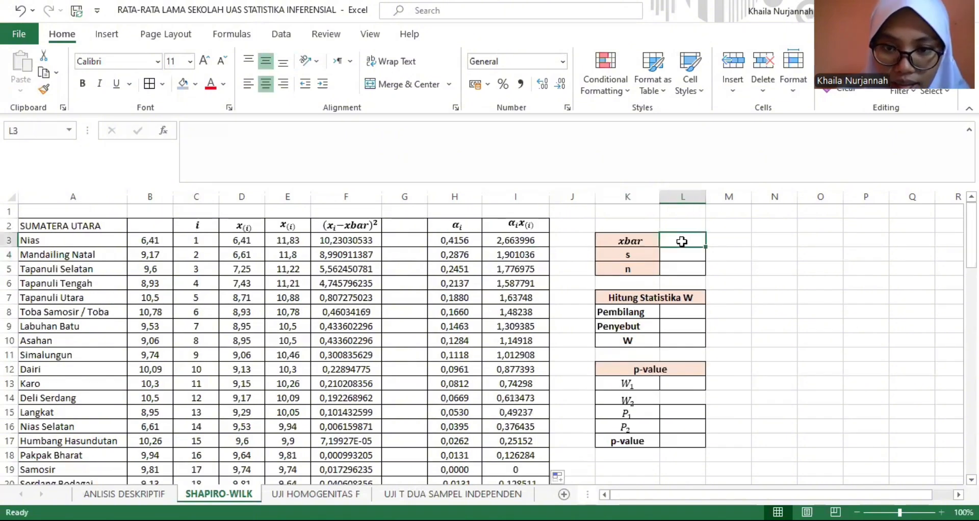
pyautogui.write('=')
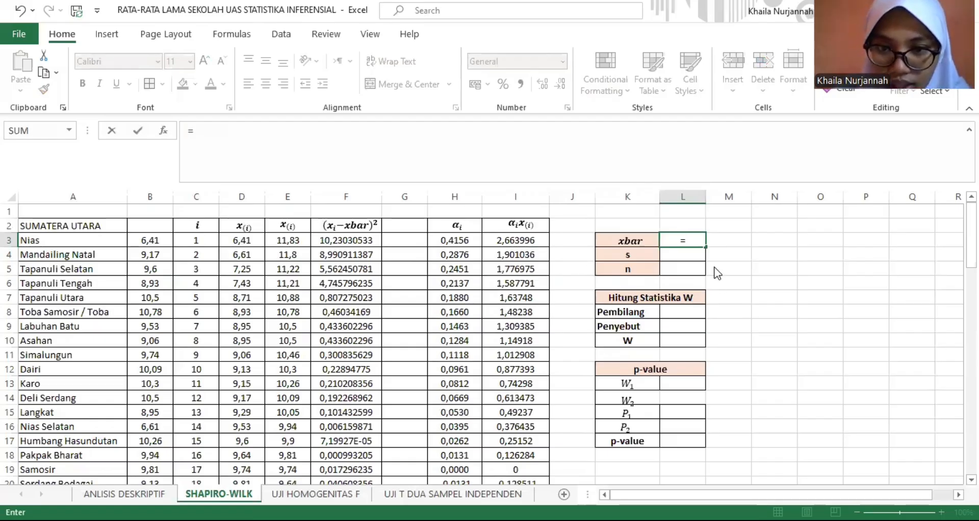
pyautogui.write('AV')
pyautogui.press('Down')
pyautogui.press('Tab')
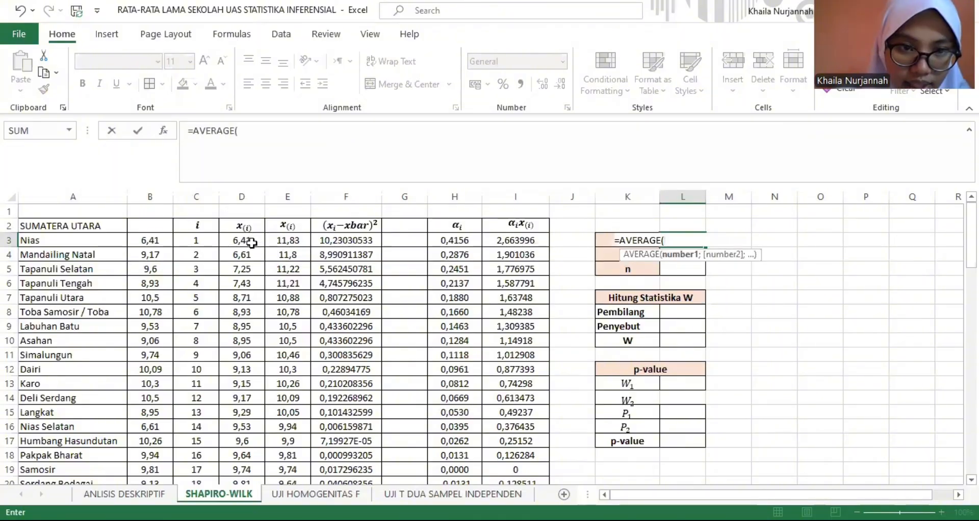
pyautogui.click(252, 244)
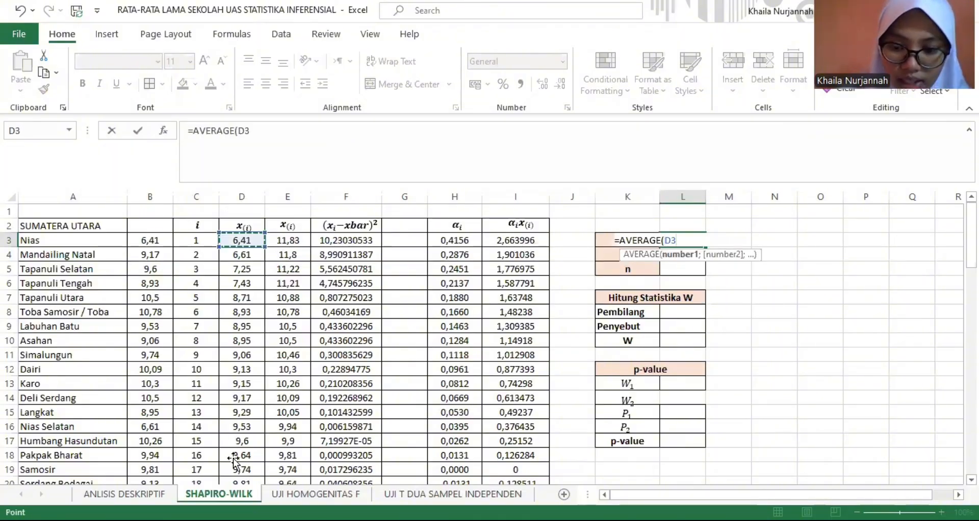
pyautogui.press('Return')
pyautogui.scroll(-1, 233, 458)
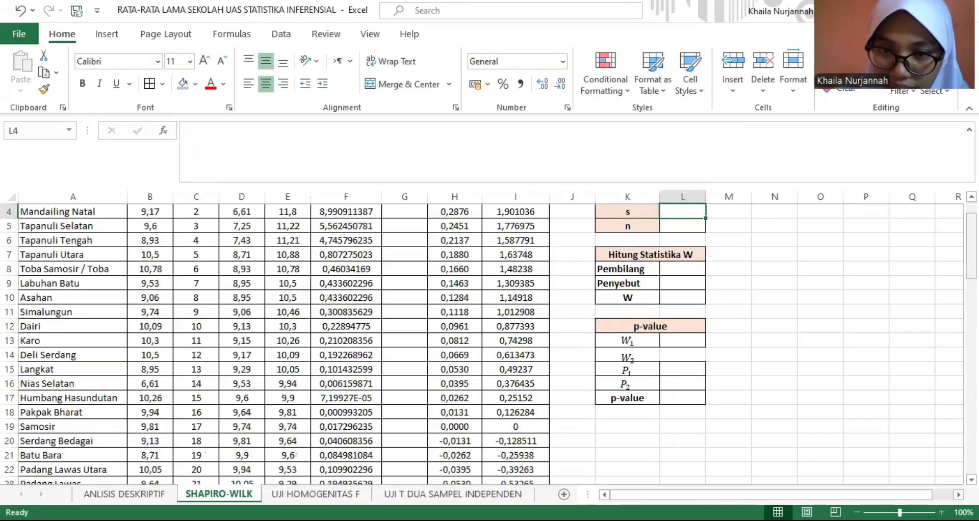
pyautogui.scroll(1, 488, 340)
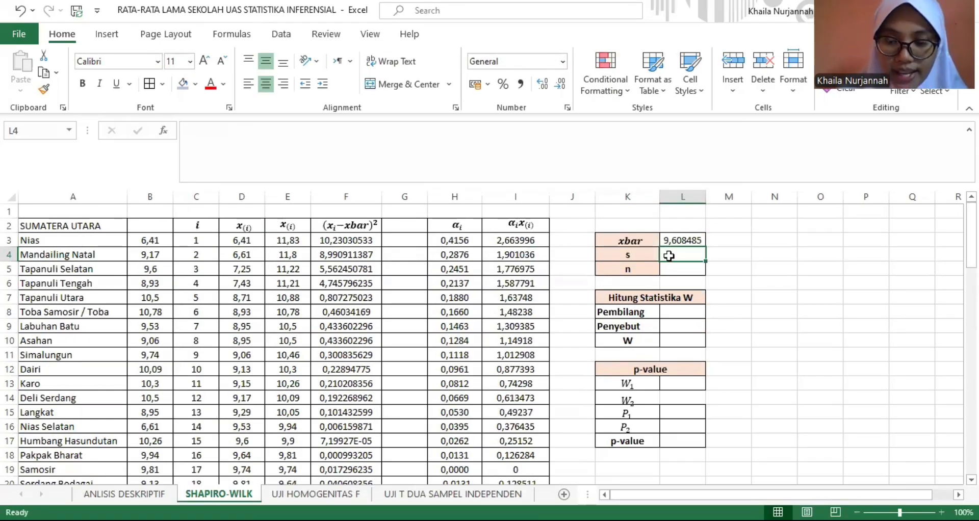
# - Calculate the sample standard deviation s in L4 with STDEV.S over the ordered values D3:D35
pyautogui.write('=')
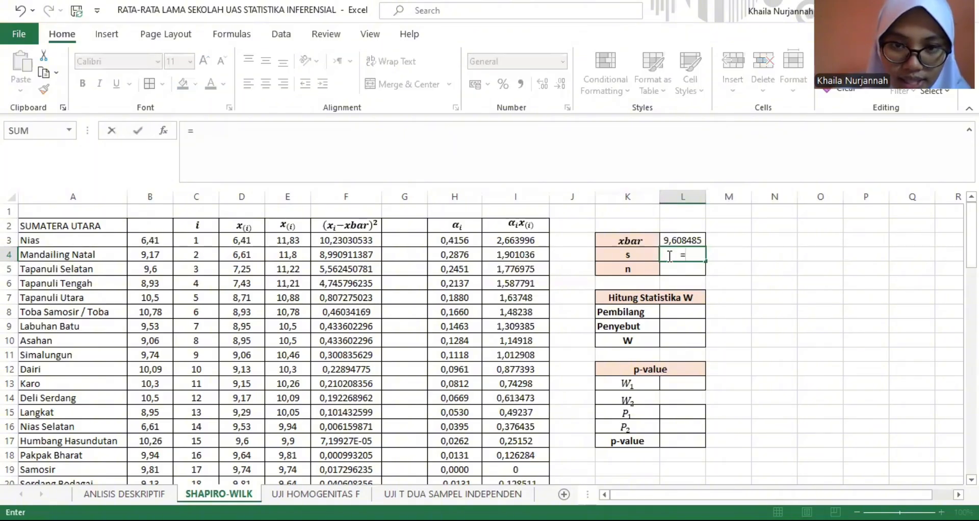
pyautogui.write('ST')
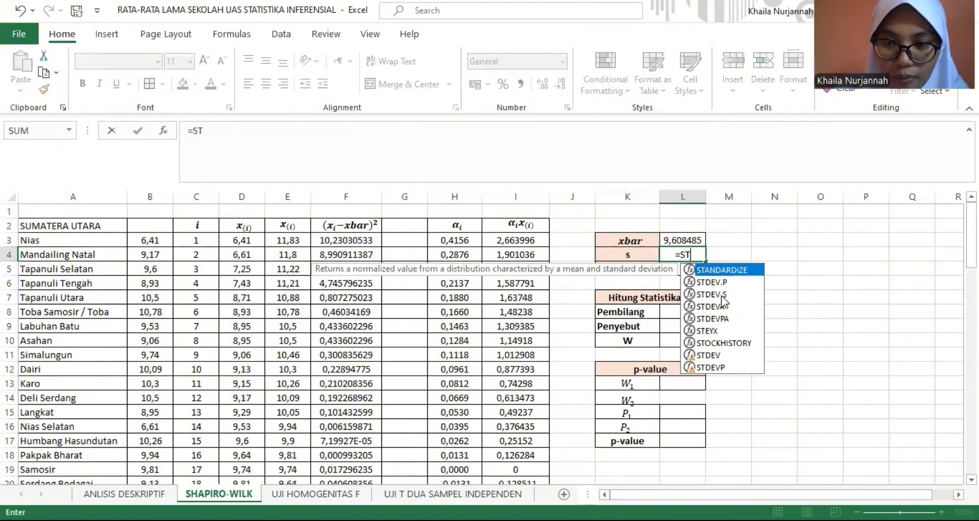
pyautogui.click(721, 297)
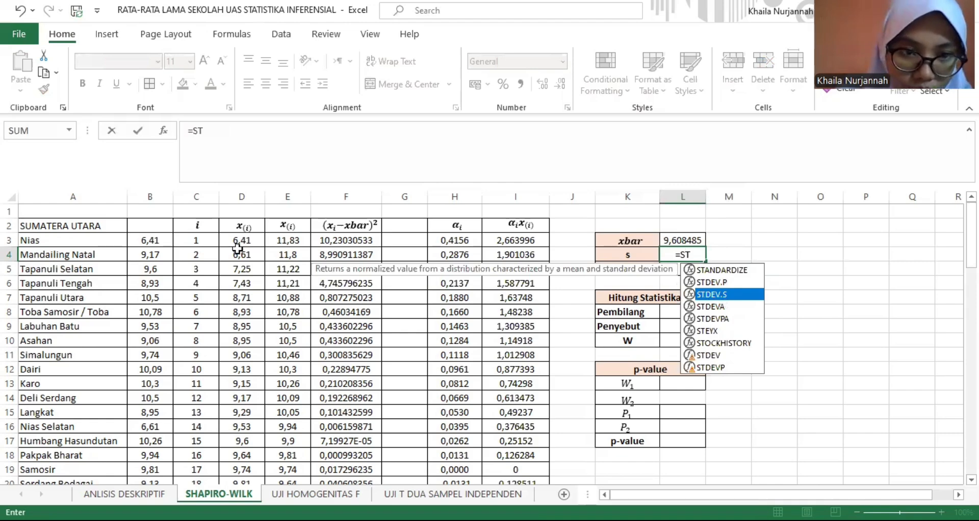
pyautogui.press('Tab')
pyautogui.click(255, 241)
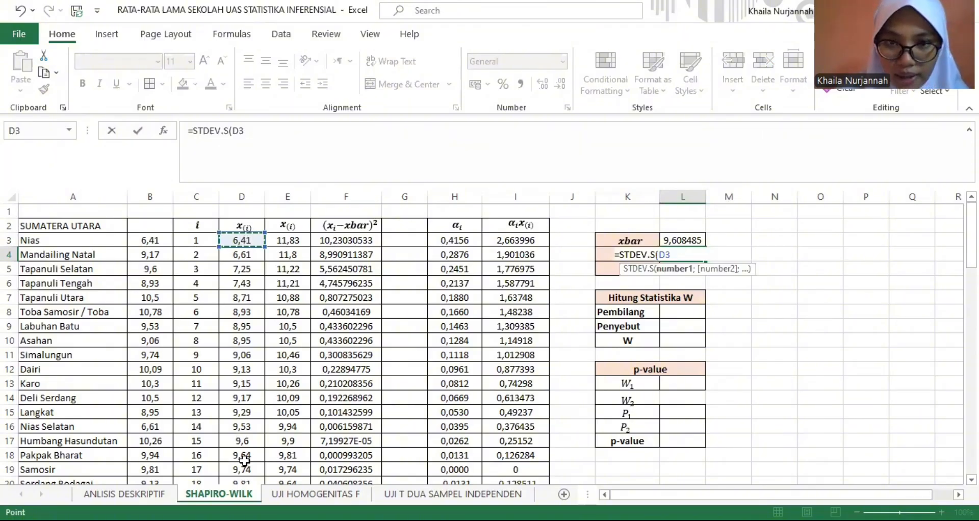
pyautogui.press('Return')
pyautogui.scroll(-2, 810, 229)
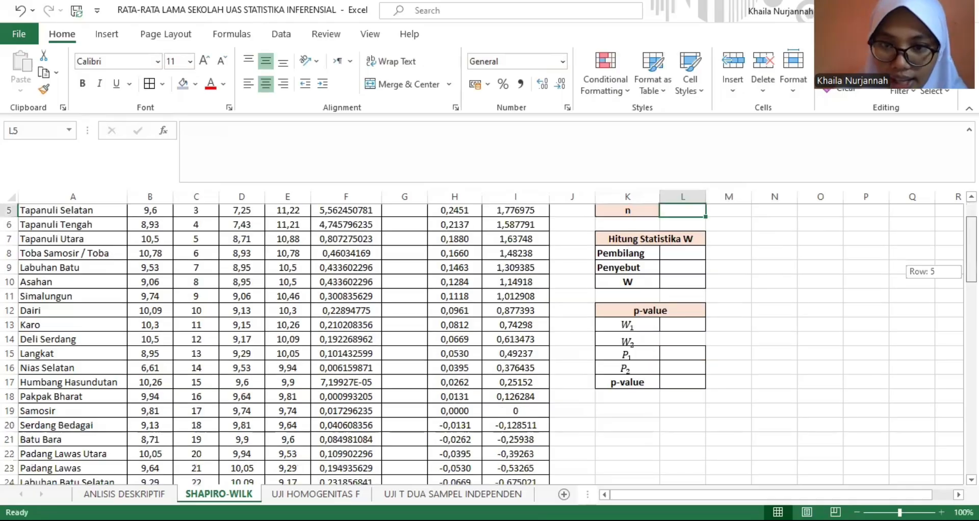
pyautogui.scroll(2, 686, 254)
# - Calculate the sample size n in L5 with COUNT over the ordered values D3:D35
pyautogui.write('=')
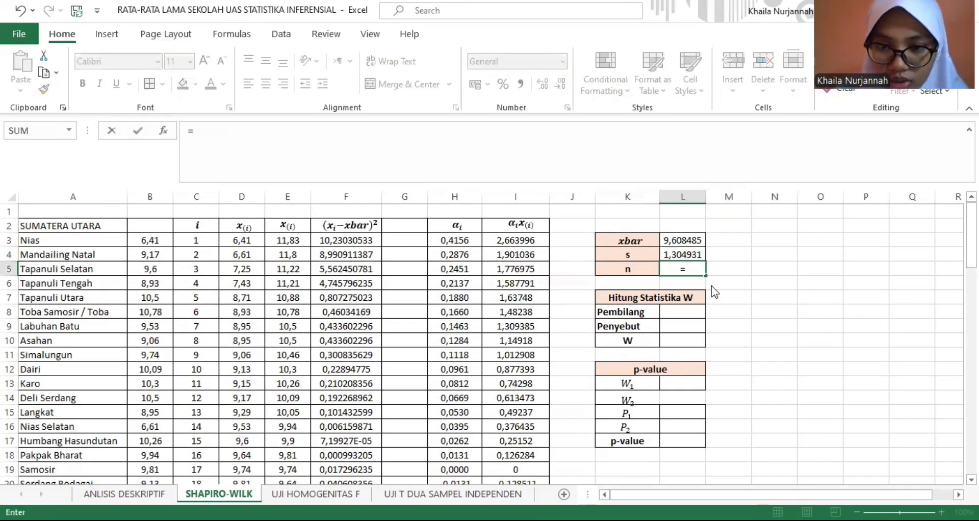
pyautogui.write('COUNT(')
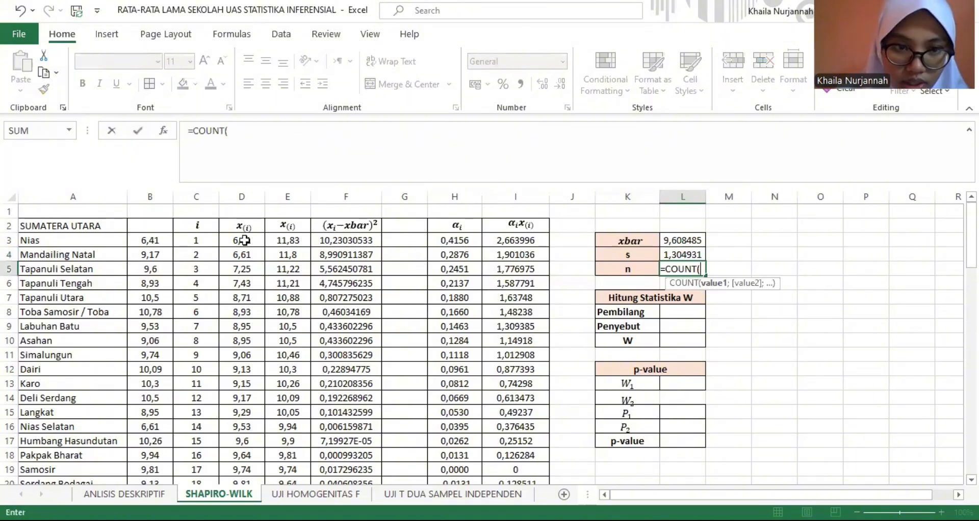
pyautogui.click(250, 240)
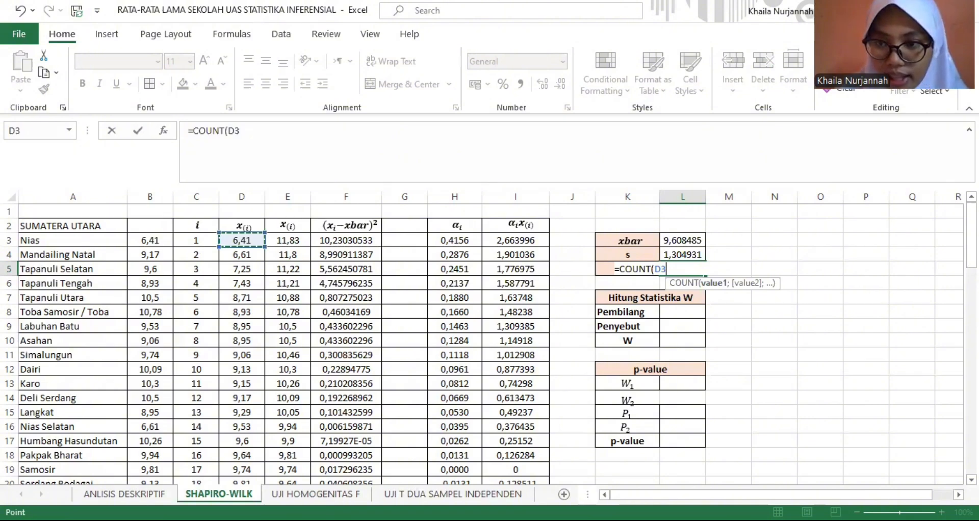
pyautogui.hotkey('ctrl', 'shift', 'Down')
pyautogui.press('Return')
pyautogui.moveTo(971, 252); pyautogui.dragTo(749, 281)
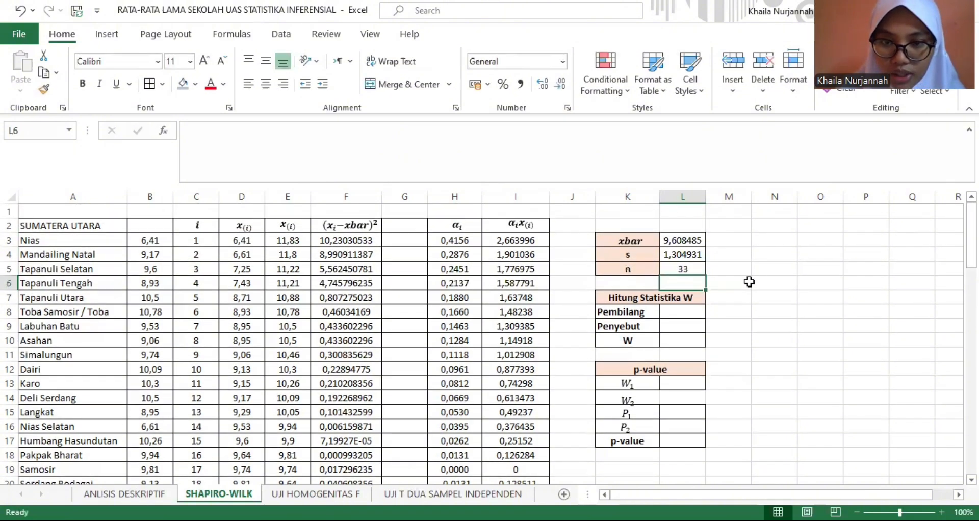
# - Calculate the Sumatera Utara Pembilang in L8 with =SUM(I3:I35)^2
pyautogui.click(678, 310)
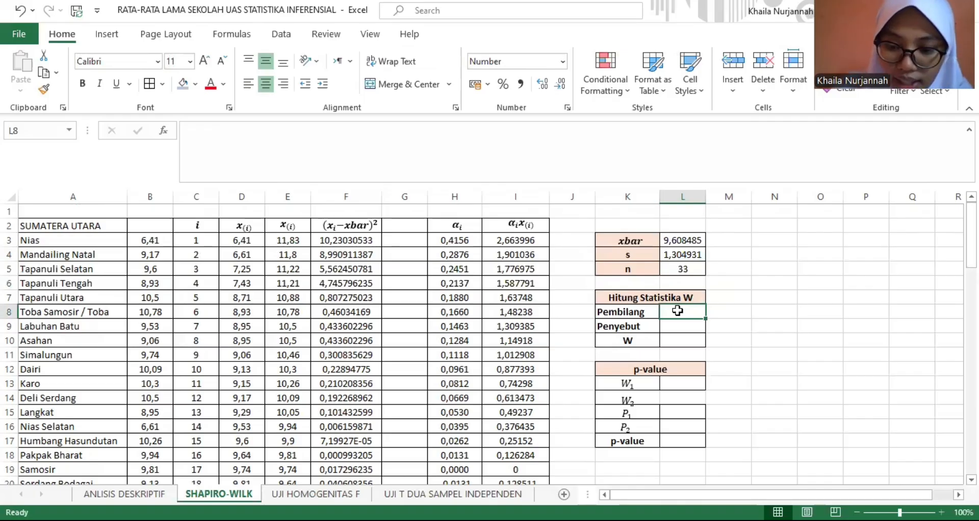
pyautogui.write('=')
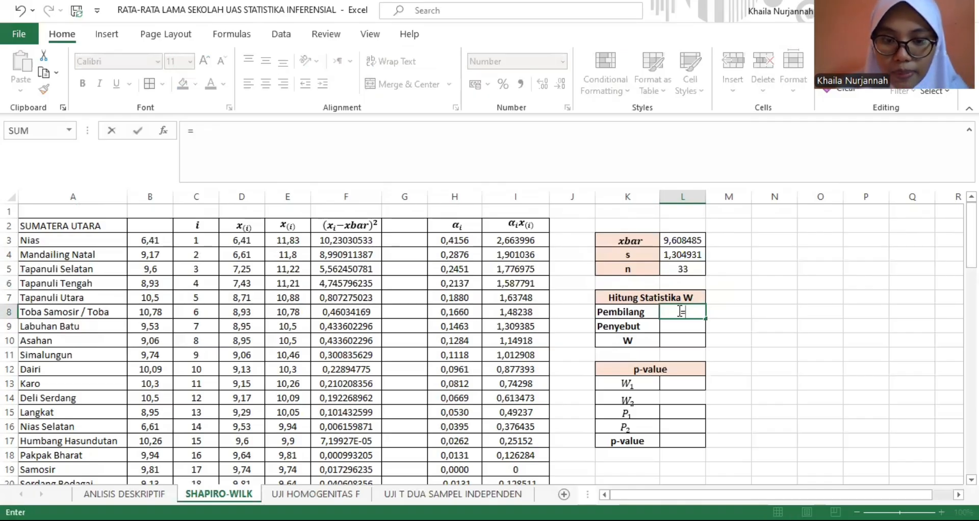
pyautogui.write('S')
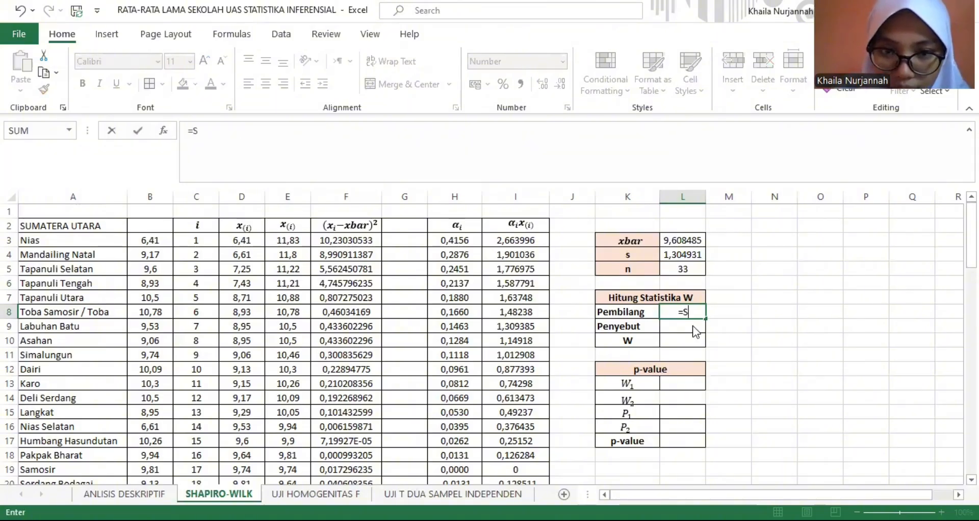
pyautogui.write('UM(')
pyautogui.click(514, 237)
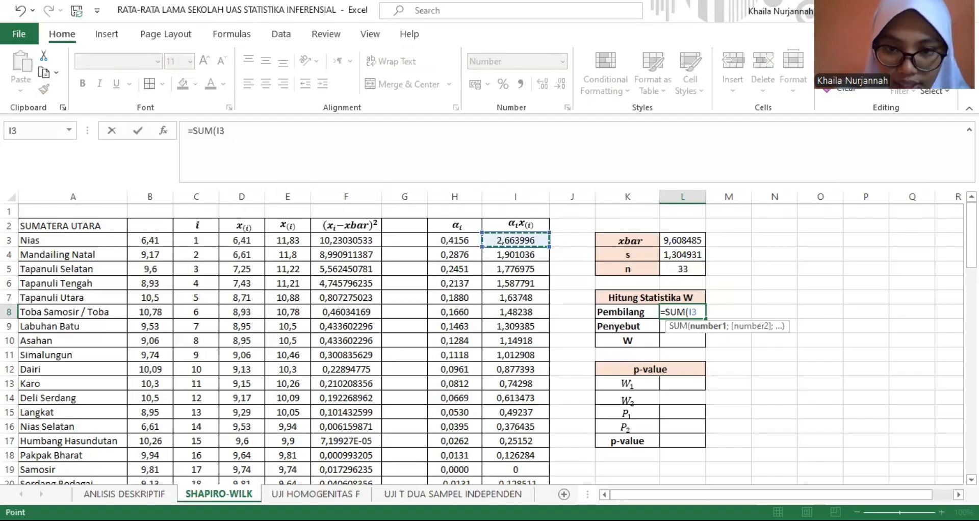
pyautogui.moveTo(510, 490); pyautogui.dragTo(512, 491)
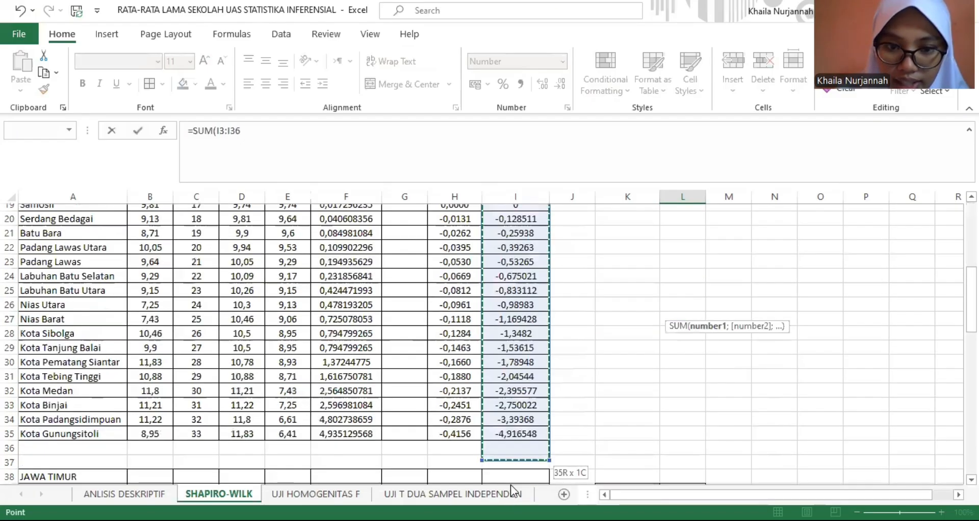
pyautogui.click(293, 138)
pyautogui.write(')^2')
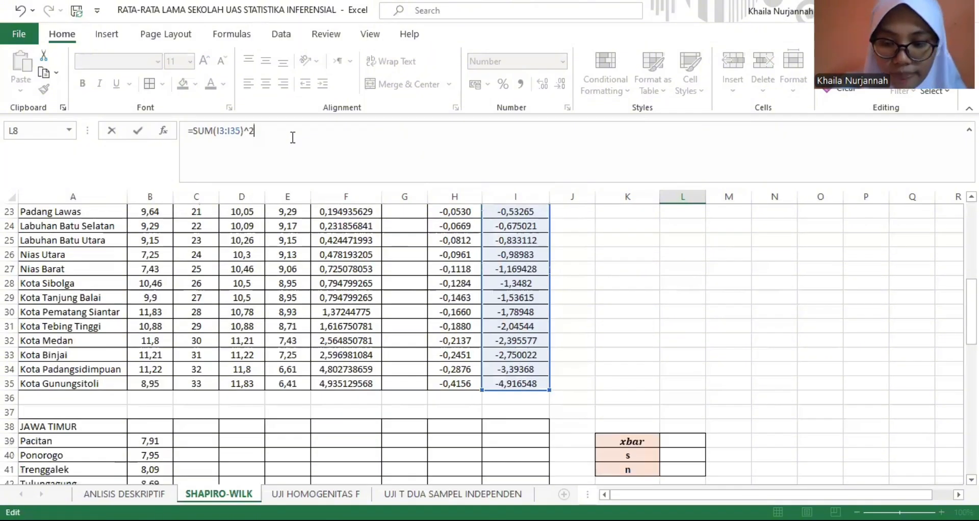
pyautogui.press('Return')
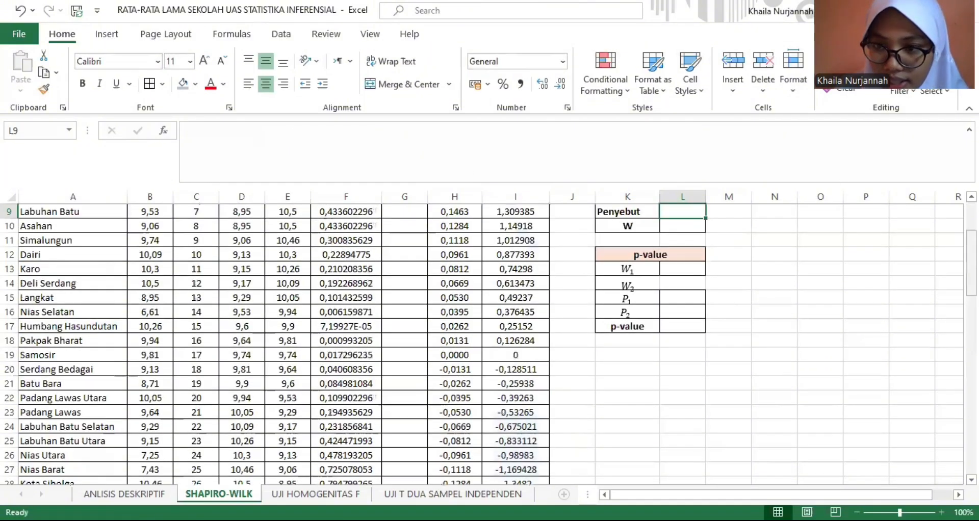
# - Calculate the Sumatera Utara Penyebut in L9 with SUM over the squared deviations (xi−xbar)² in column F, starting at F3
pyautogui.moveTo(972, 268); pyautogui.dragTo(971, 255)
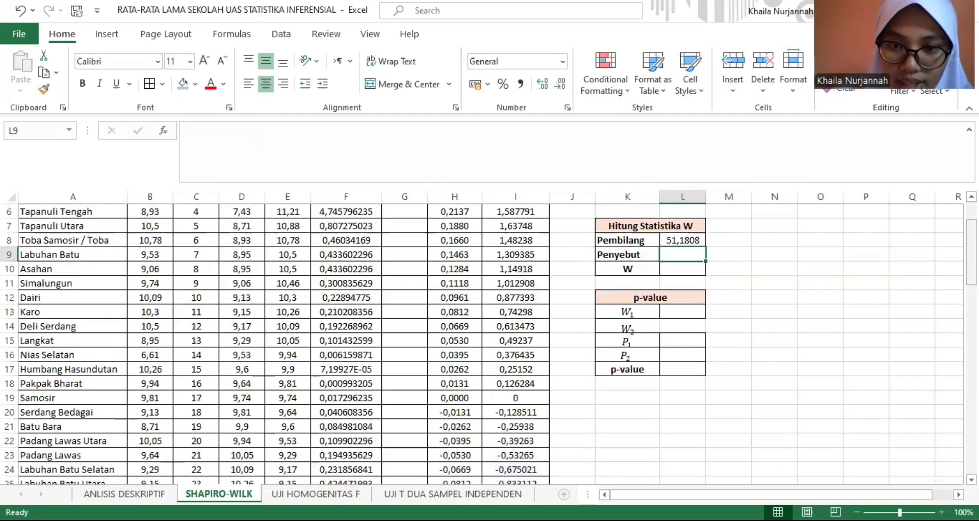
pyautogui.write('=')
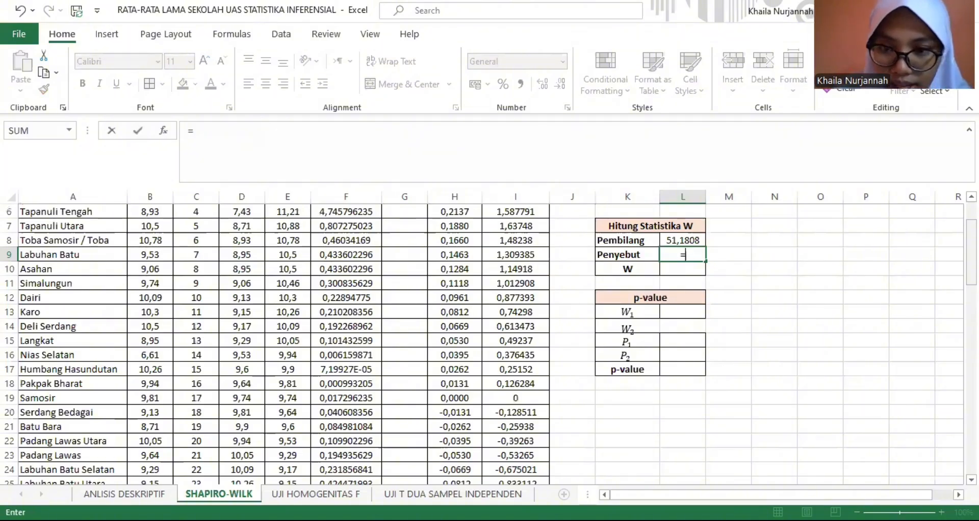
pyautogui.write('SUM')
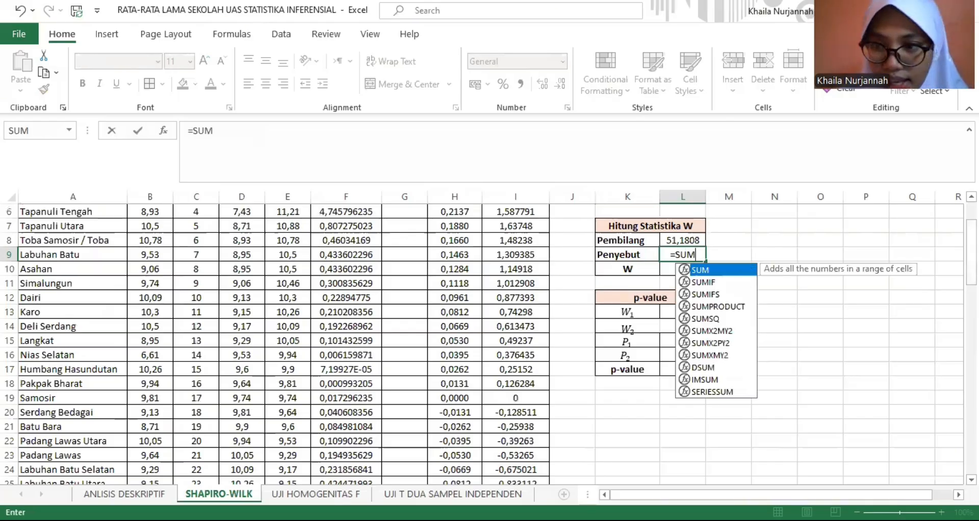
pyautogui.write('(')
pyautogui.scroll(2, 362, 247)
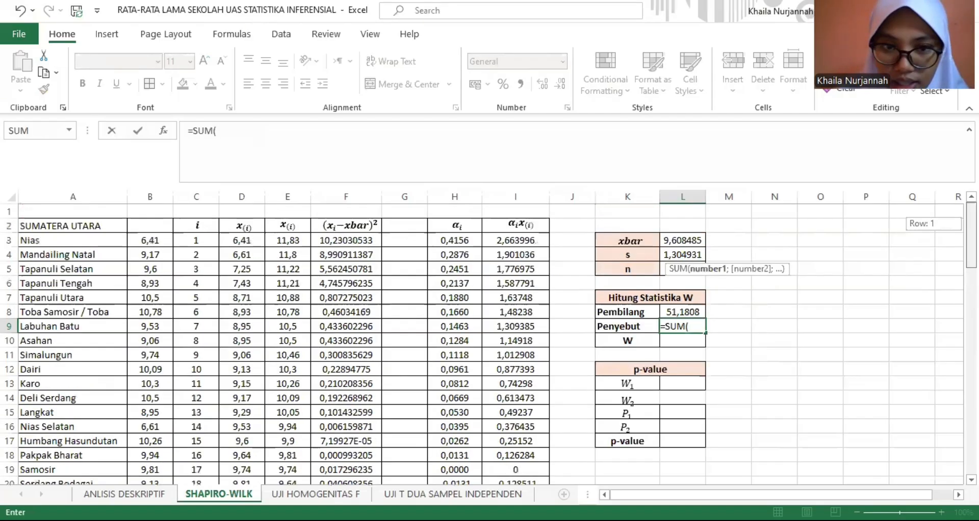
pyautogui.click(369, 241)
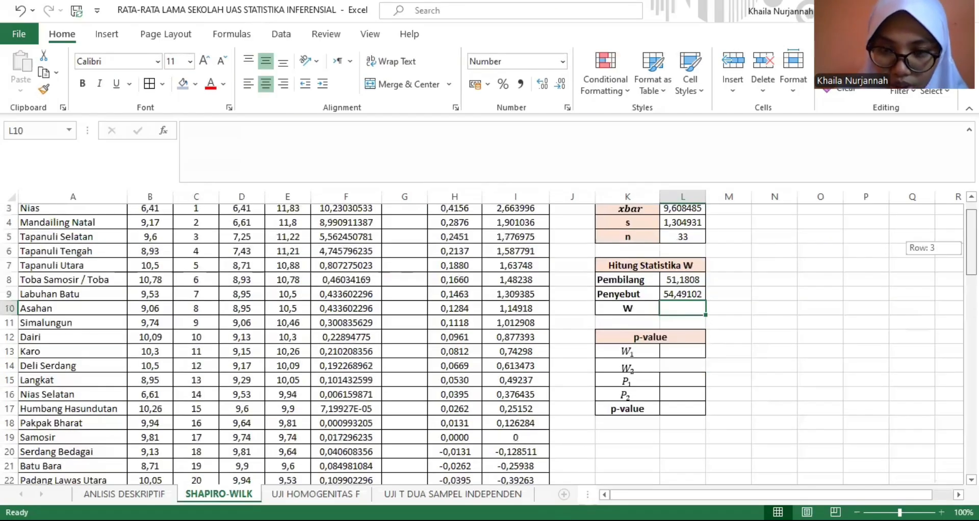
pyautogui.moveTo(972, 247); pyautogui.dragTo(971, 240)
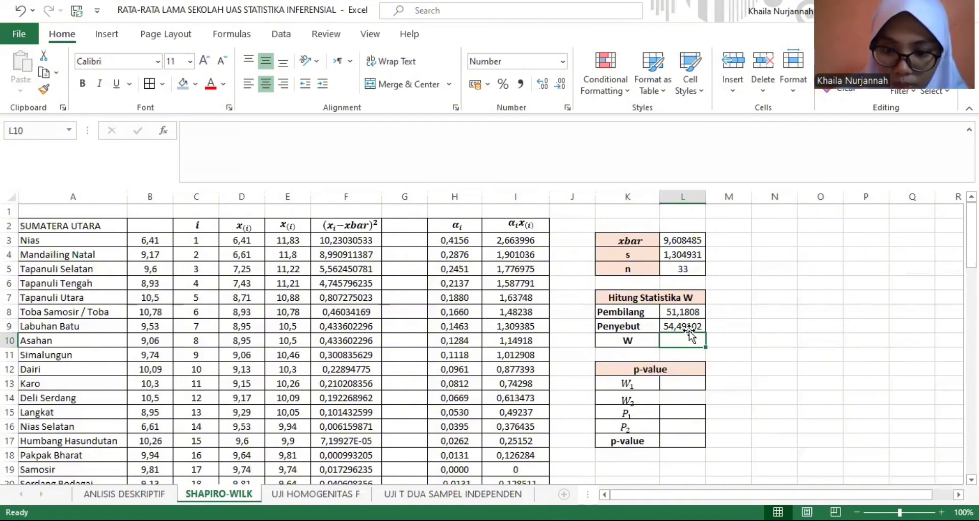
# - Calculate the W statistic in L10 by dividing the Pembilang by the Penyebut with =L8/L9
pyautogui.write('=')
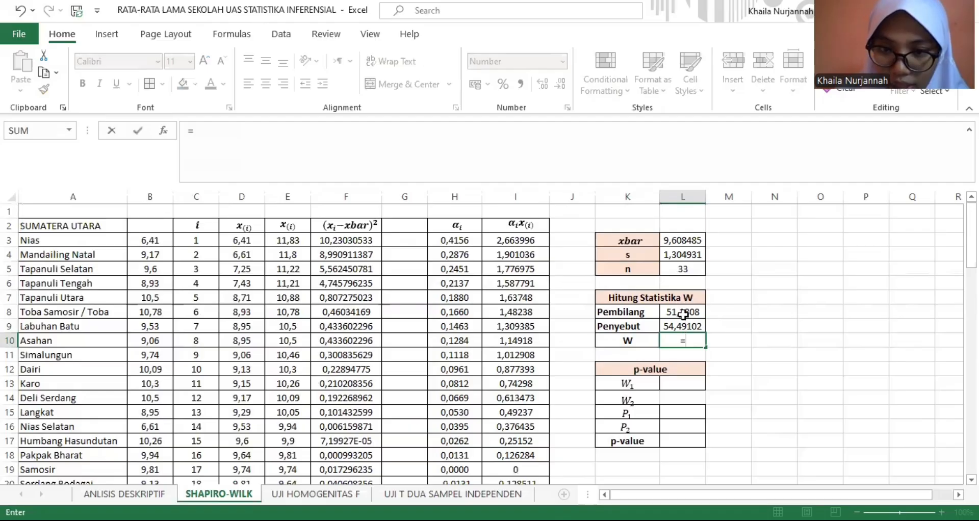
pyautogui.click(686, 313)
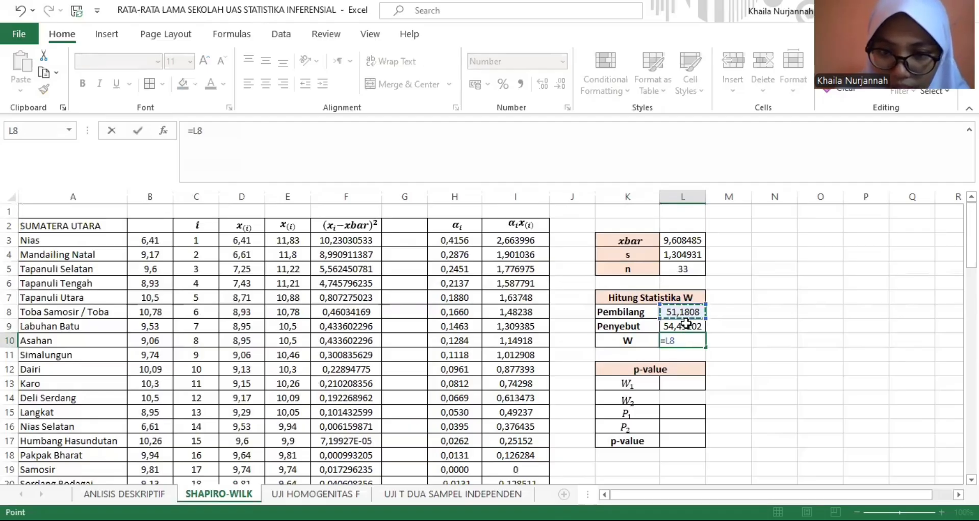
pyautogui.write('/')
pyautogui.click(687, 325)
pyautogui.press('Return')
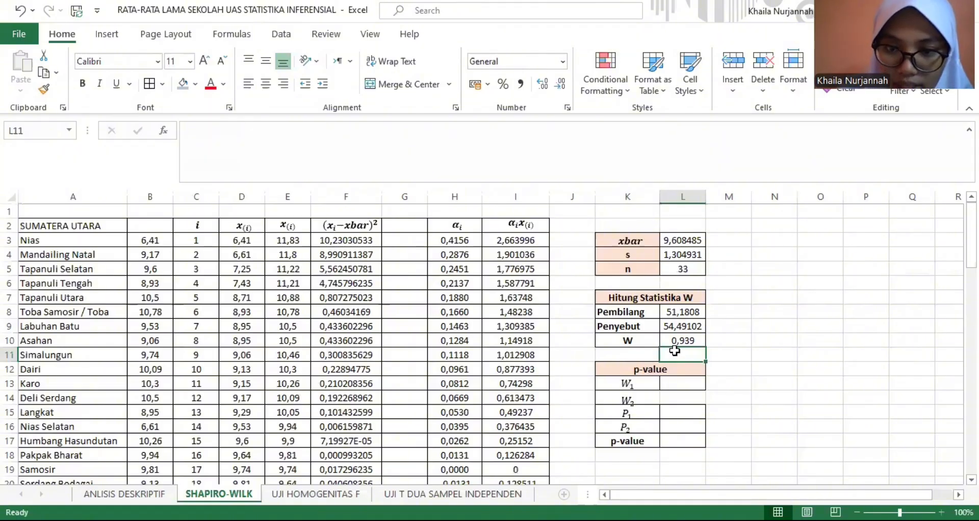
pyautogui.click(725, 352)
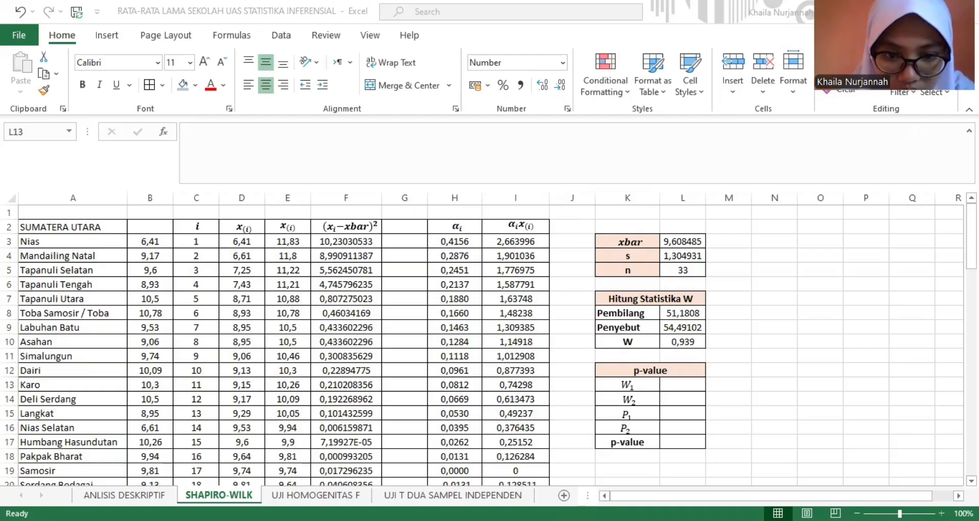
# - Switch to the browser, return to the real-statistics Shapiro-Wilk Table page and examine the n = 33 row of Table 2 – p-values
pyautogui.hotkey('alt', 'Tab')
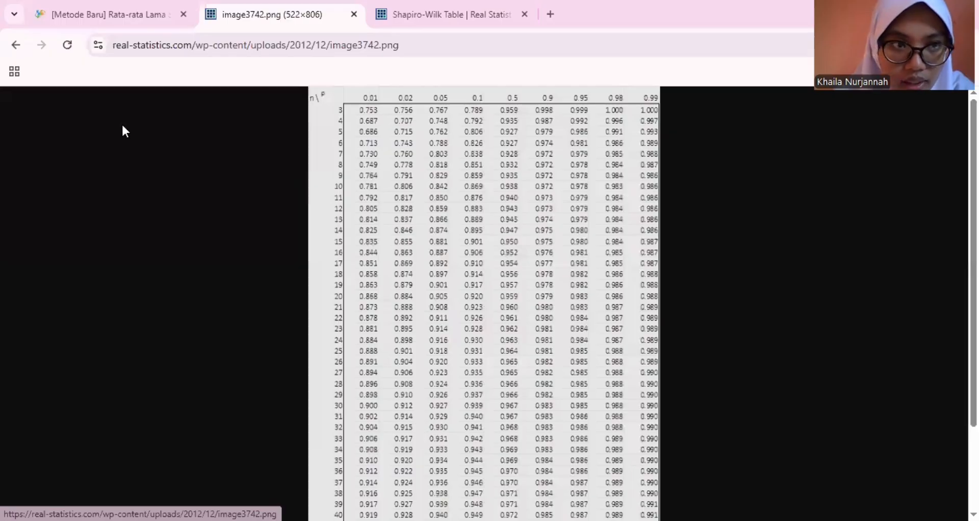
pyautogui.click(12, 44)
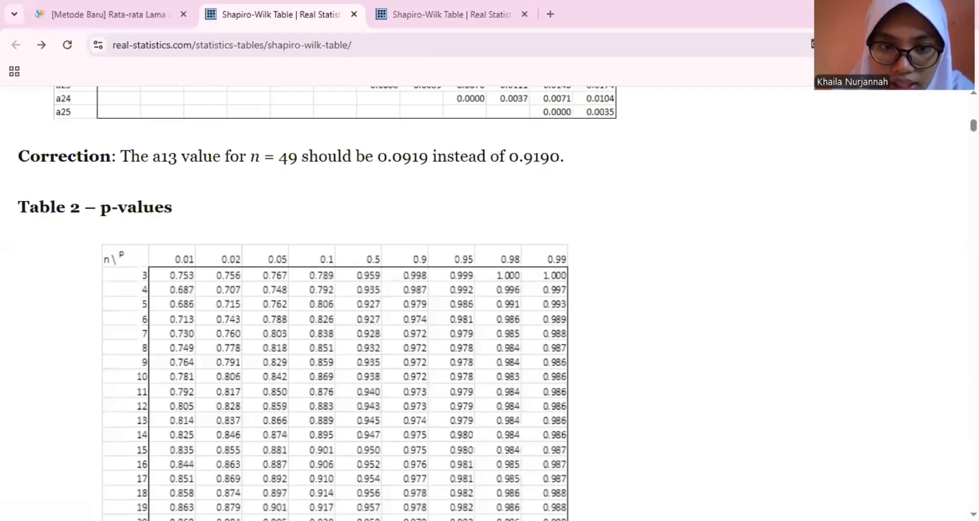
pyautogui.scroll(-5, 335, 303)
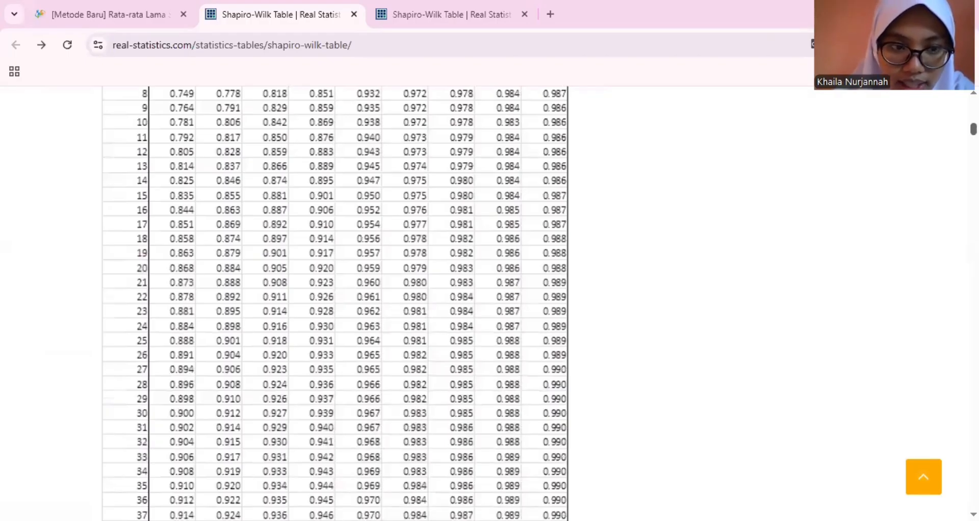
pyautogui.scroll(-3, 334, 304)
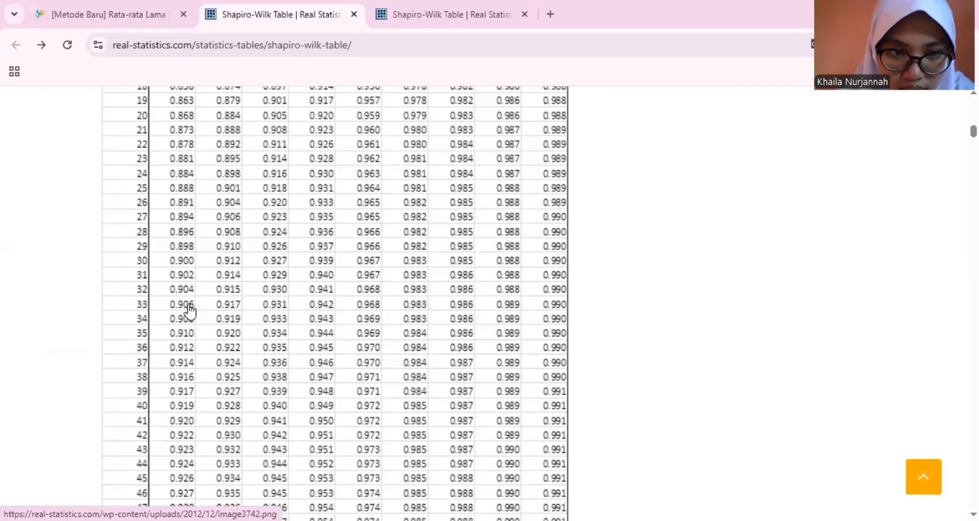
pyautogui.moveTo(188, 305); pyautogui.dragTo(231, 307)
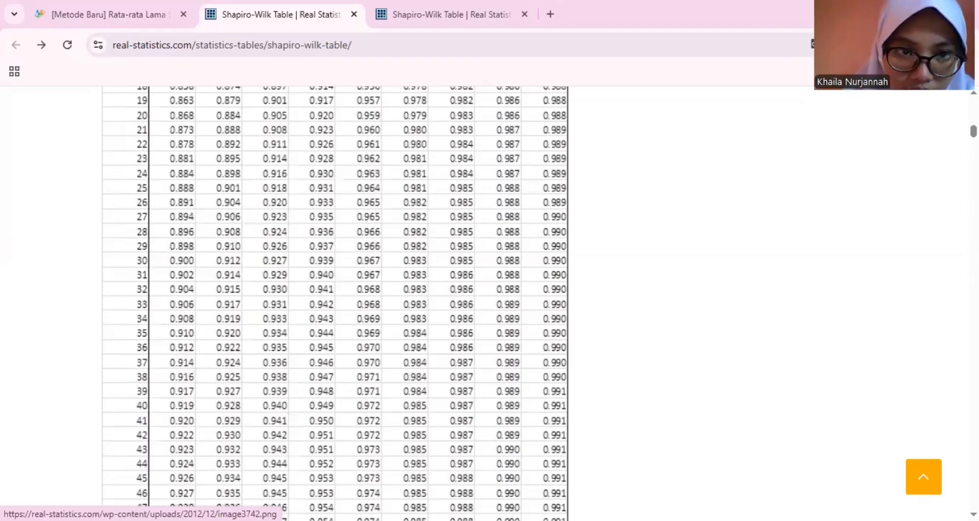
pyautogui.scroll(7, 285, 304)
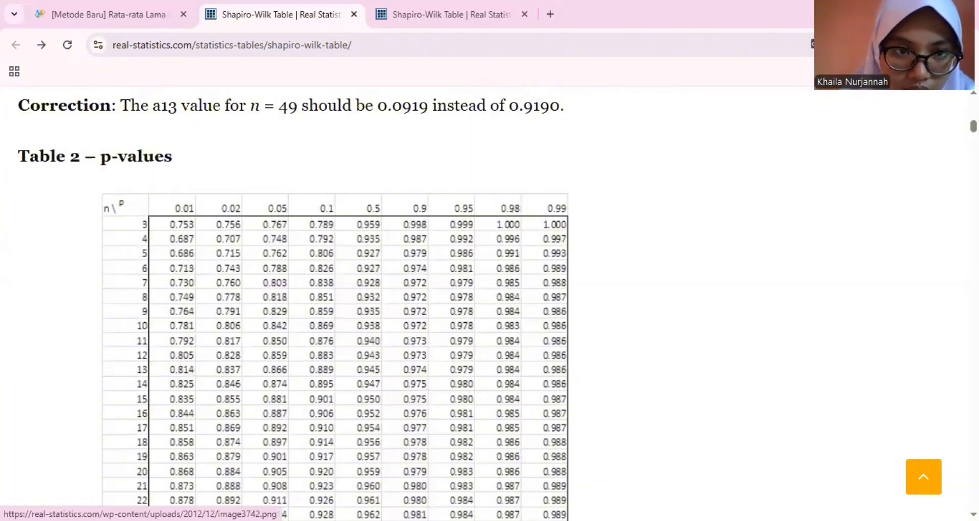
pyautogui.scroll(-4, 335, 305)
pyautogui.scroll(1, 556, 363)
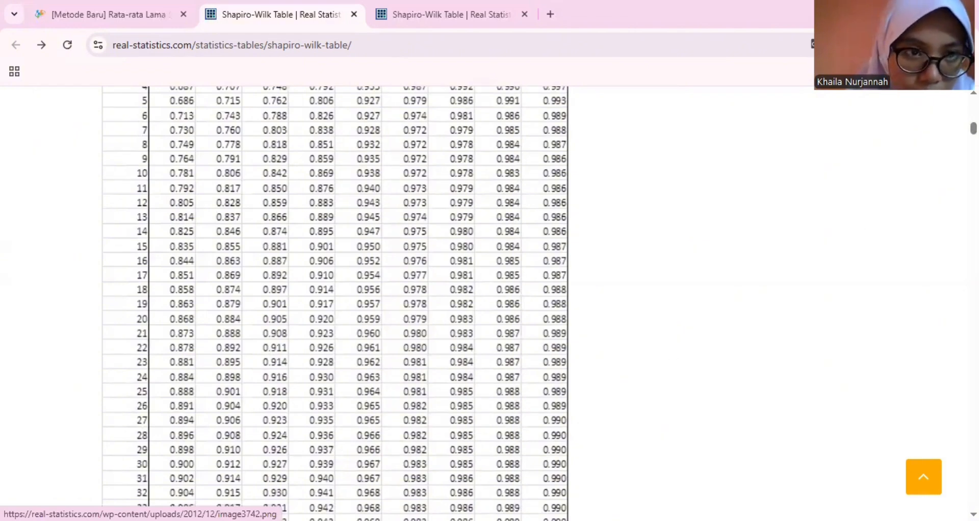
pyautogui.scroll(-1, 334, 303)
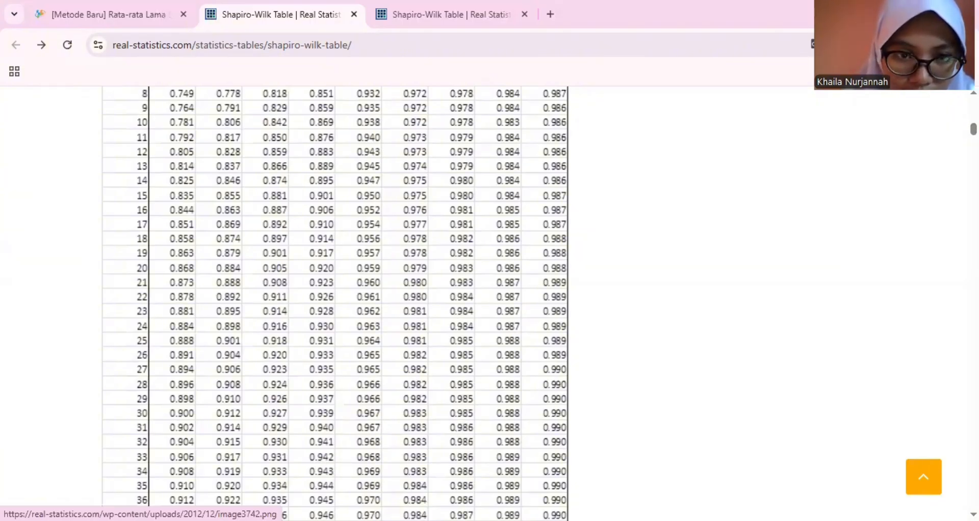
pyautogui.scroll(3, 573, 235)
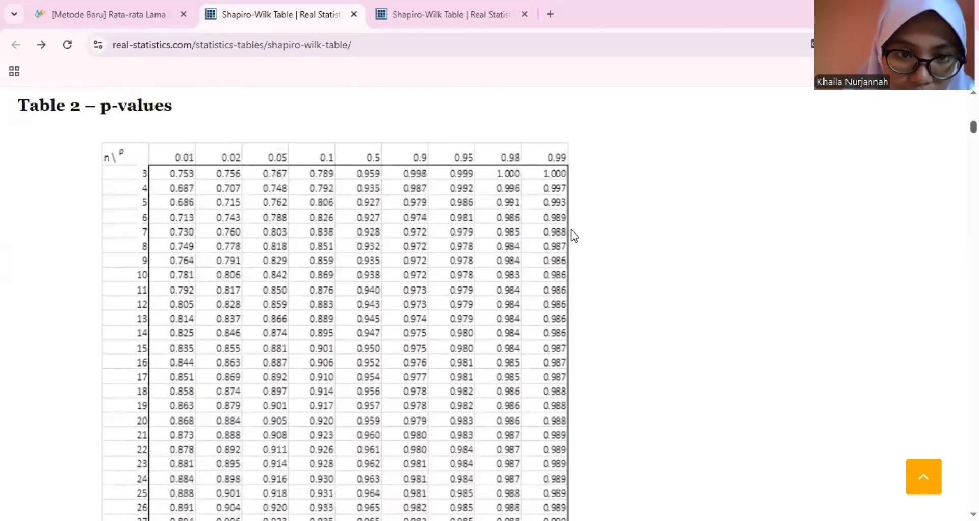
pyautogui.scroll(4, 573, 236)
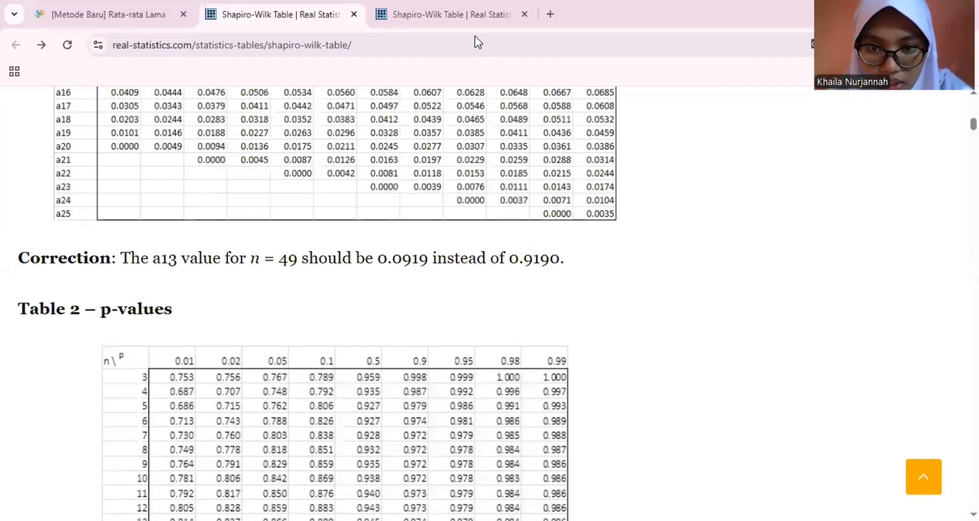
# - Switch back to Excel and enter 0,931 as W1 in L13 and 0,942 as W2 in L14
pyautogui.hotkey('alt', 'Tab')
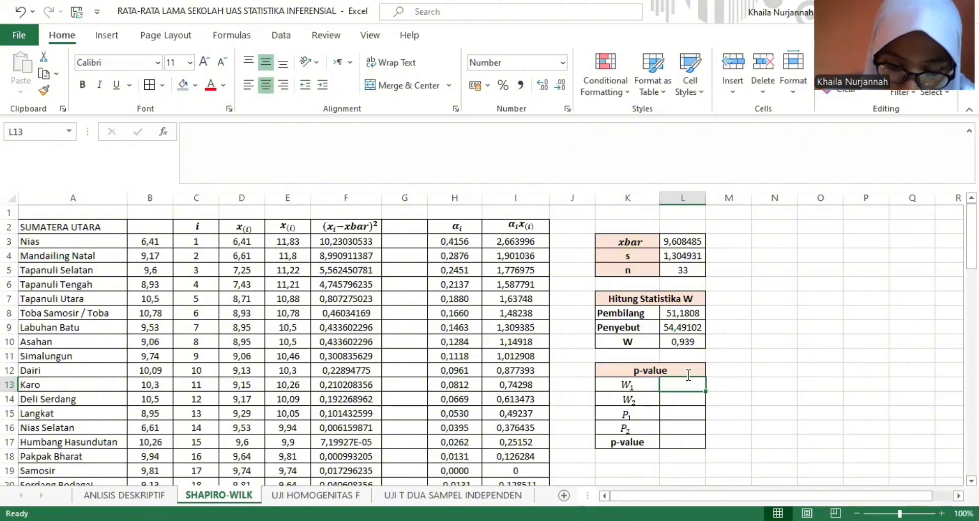
pyautogui.write('0,93')
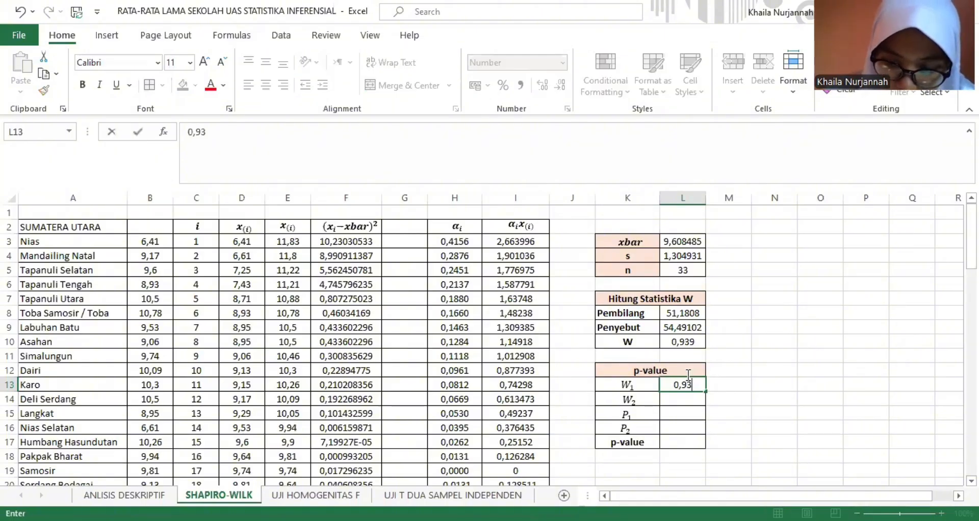
pyautogui.write('1')
pyautogui.press('Return')
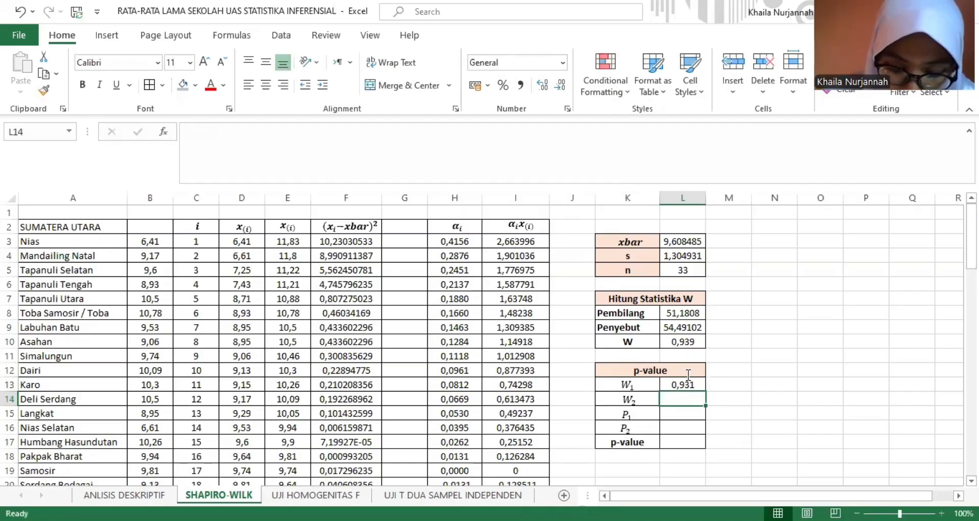
pyautogui.write('0,9')
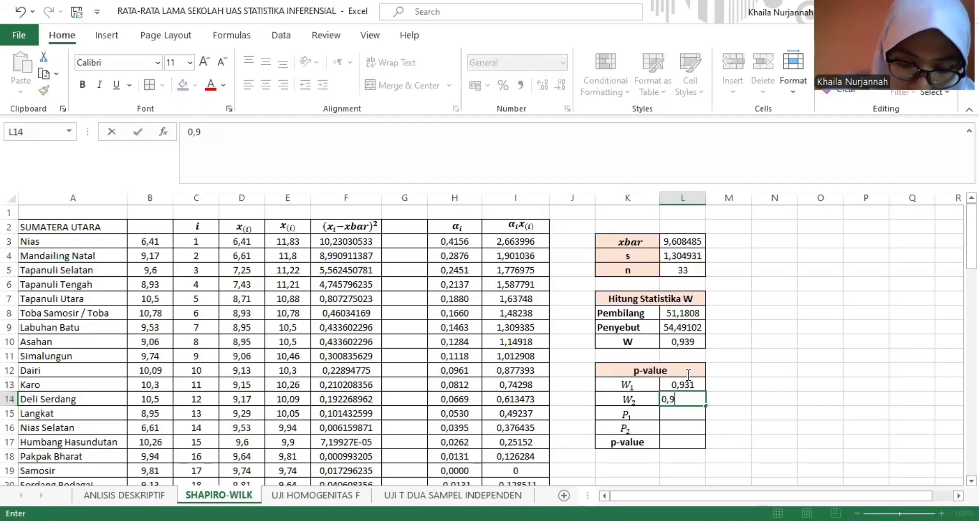
pyautogui.write('42')
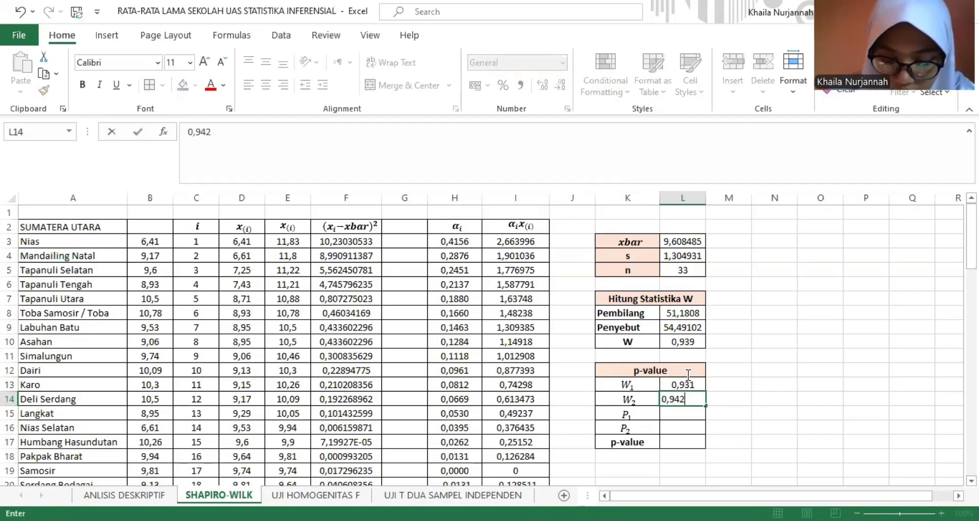
pyautogui.press('Return')
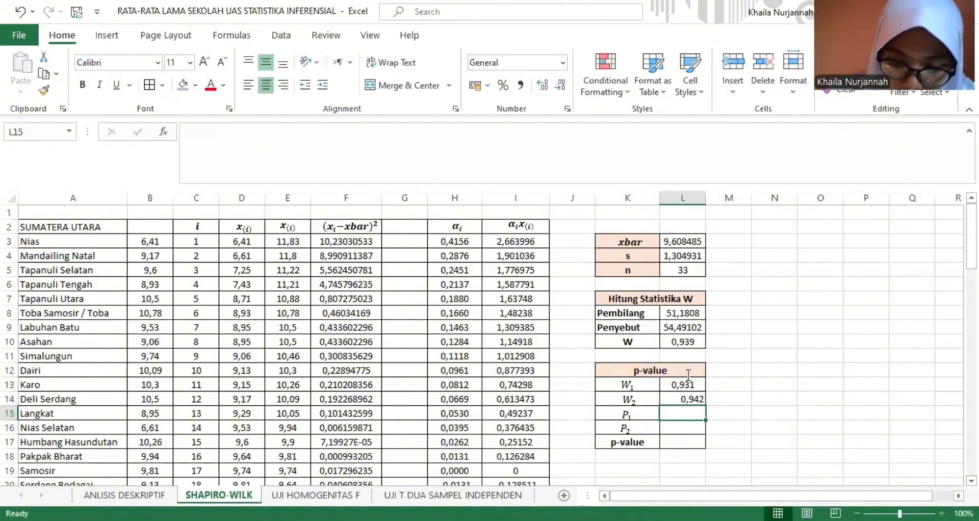
# - Enter 0,05 as P1 in L15 and 0,1 as P2 in L16 of the Sumatera Utara p-value table
pyautogui.write('0,0')
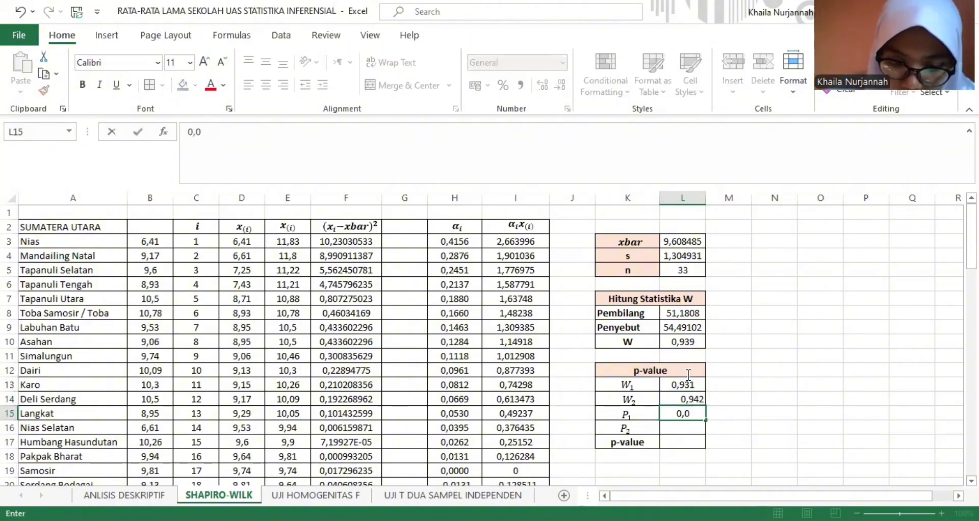
pyautogui.write('5')
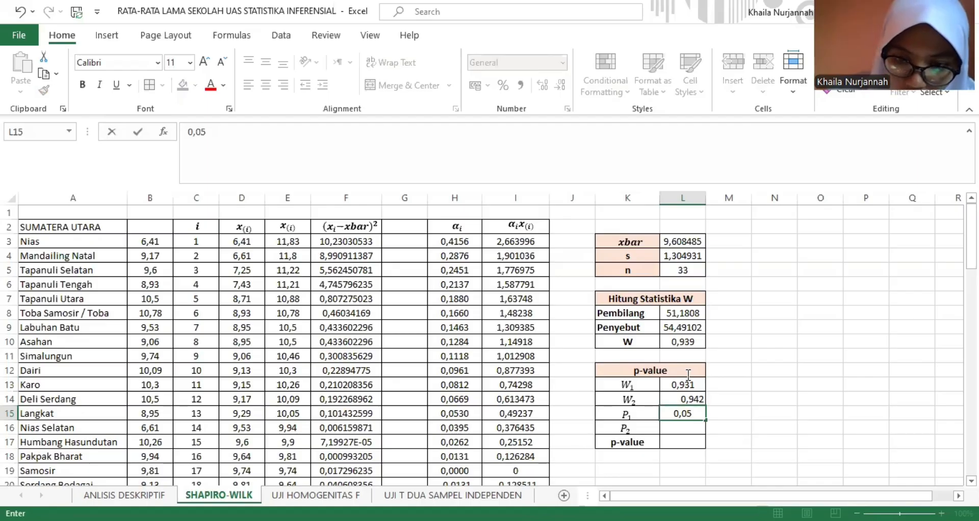
pyautogui.press('Return')
pyautogui.write('0,1')
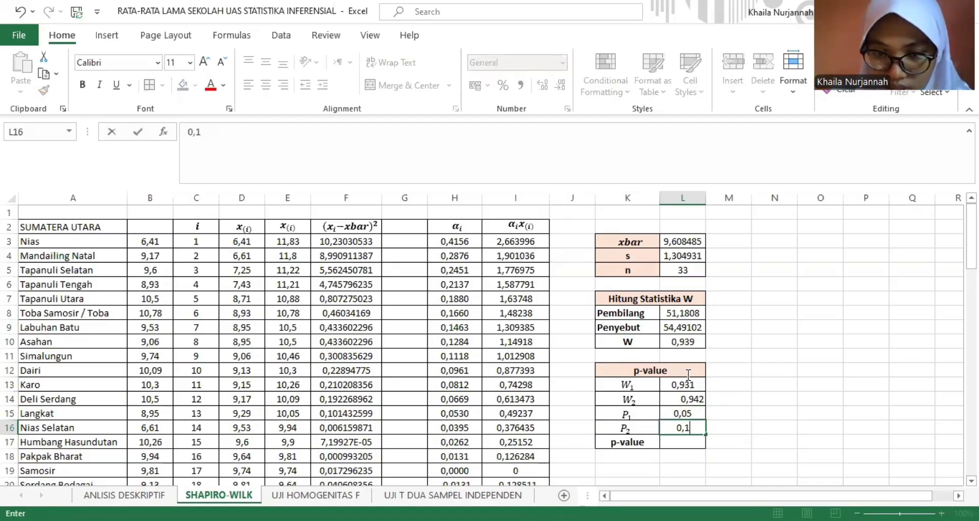
# - Centre the W2 value in L14 horizontally and vertically
pyautogui.click(689, 401)
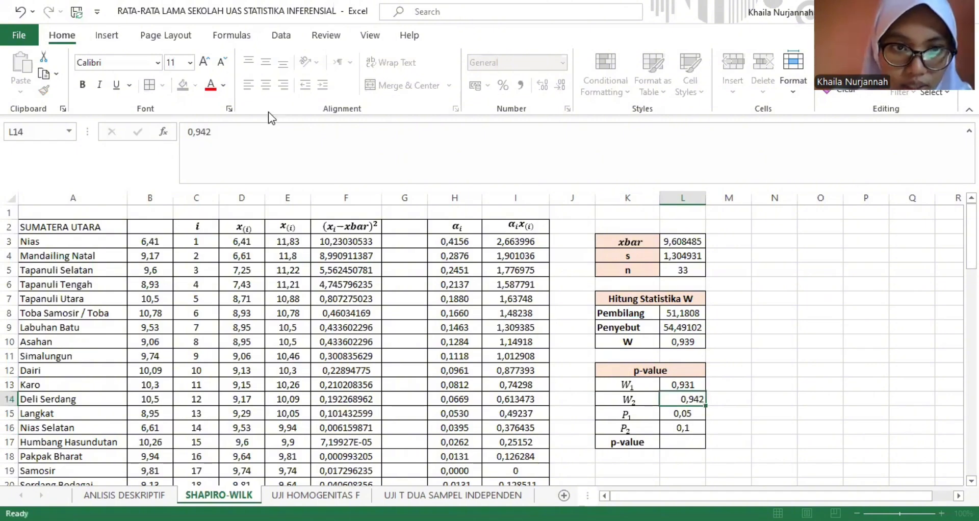
pyautogui.click(270, 61)
pyautogui.click(266, 85)
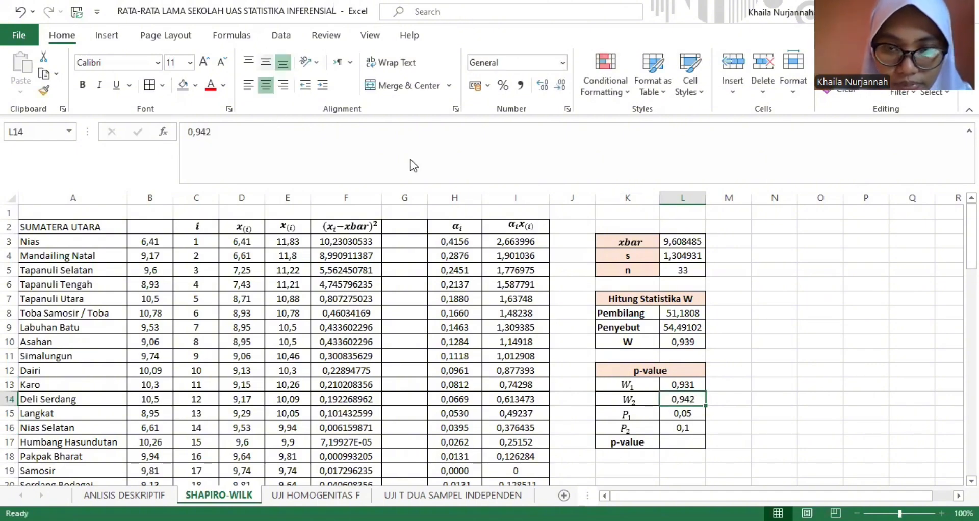
# - Calculate the interpolated Sumatera Utara p-value in L17 with =(L15+((L10-L13)/(L14-L13))*(L16-L15)), accepting the closing-parenthesis correction
pyautogui.click(689, 442)
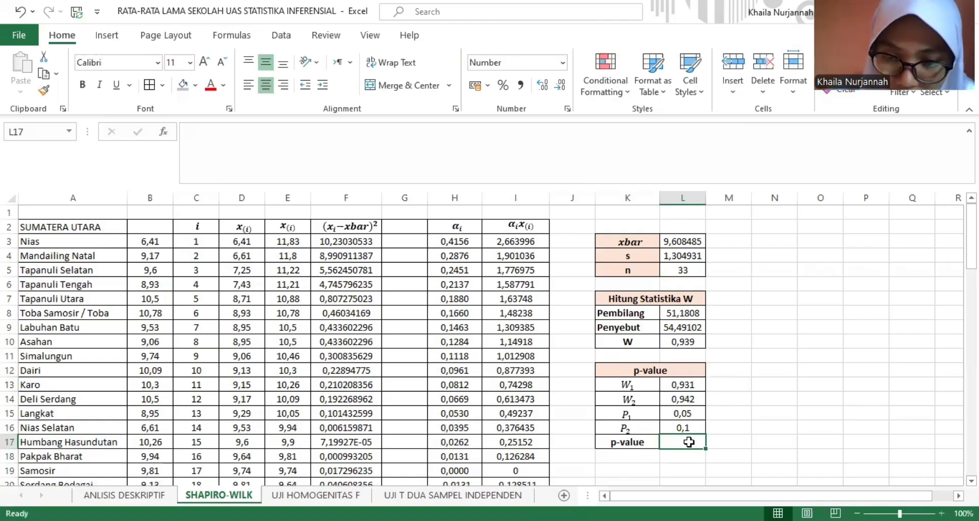
pyautogui.write('=')
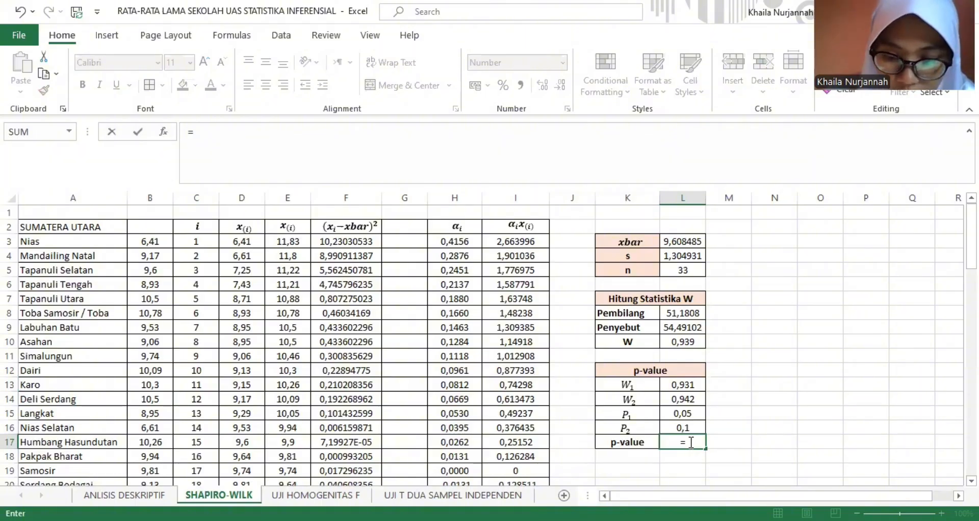
pyautogui.write('(')
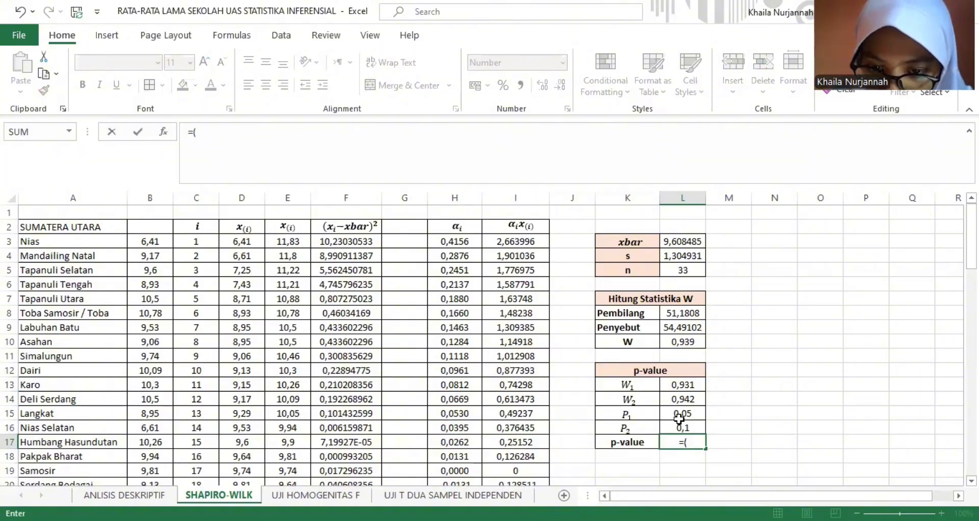
pyautogui.click(702, 413)
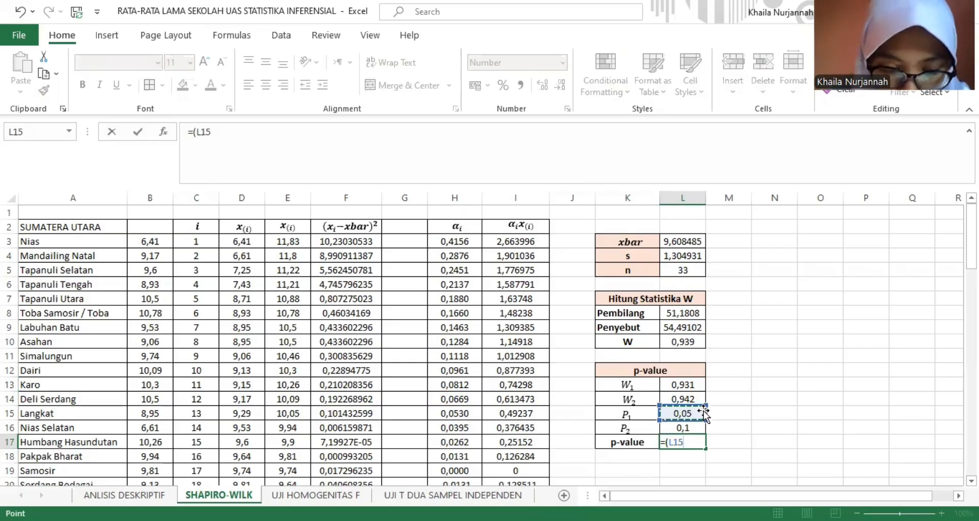
pyautogui.write('+')
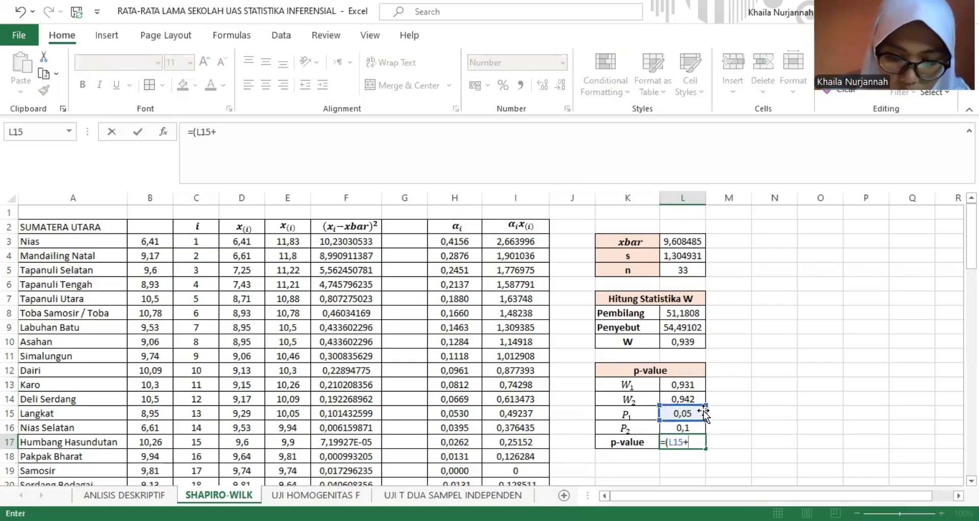
pyautogui.write('((')
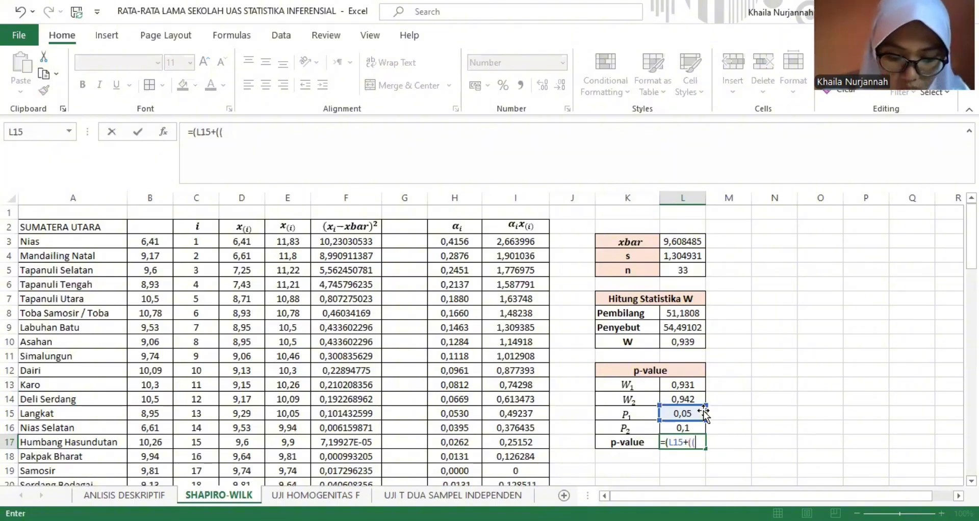
pyautogui.click(694, 342)
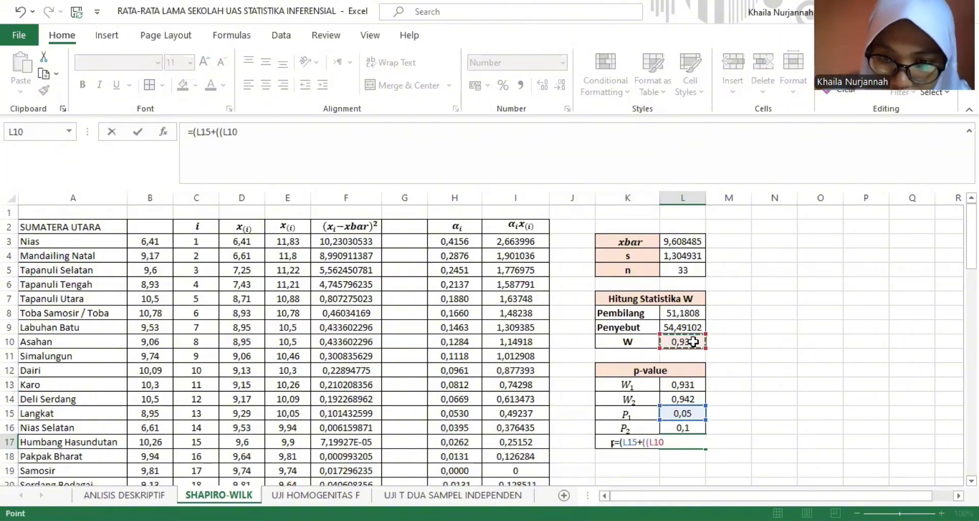
pyautogui.write('-')
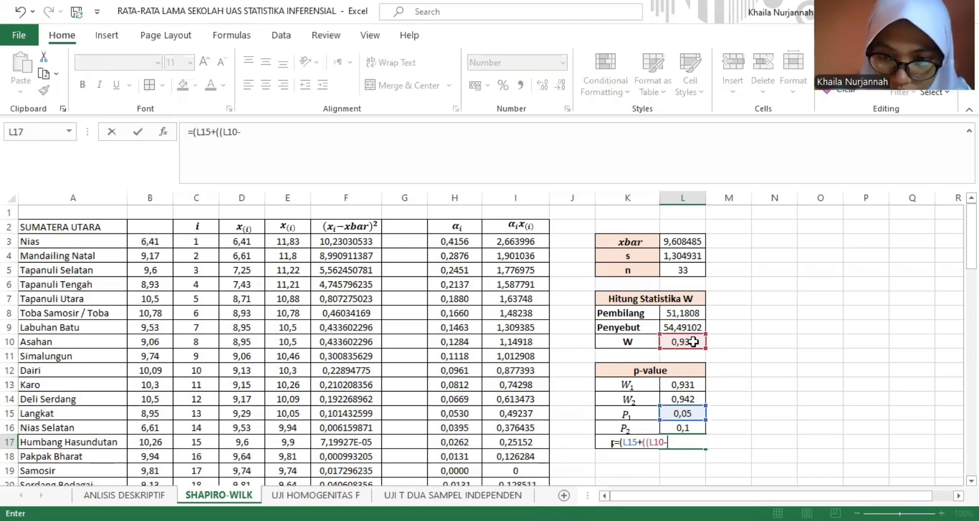
pyautogui.click(687, 386)
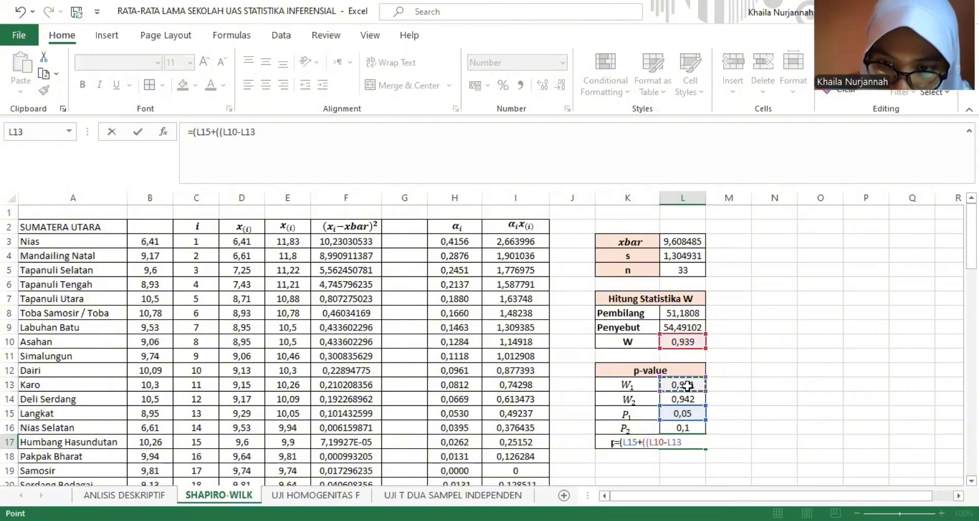
pyautogui.write(')')
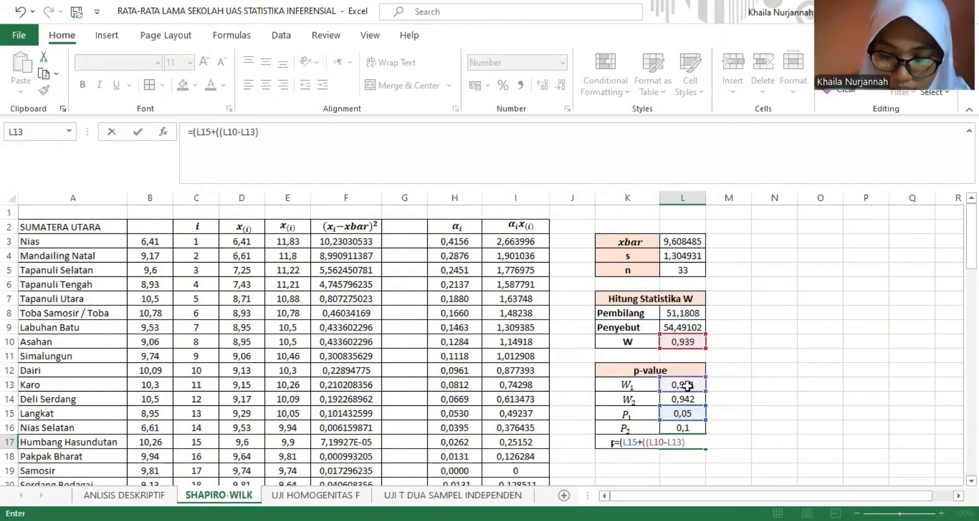
pyautogui.write('/')
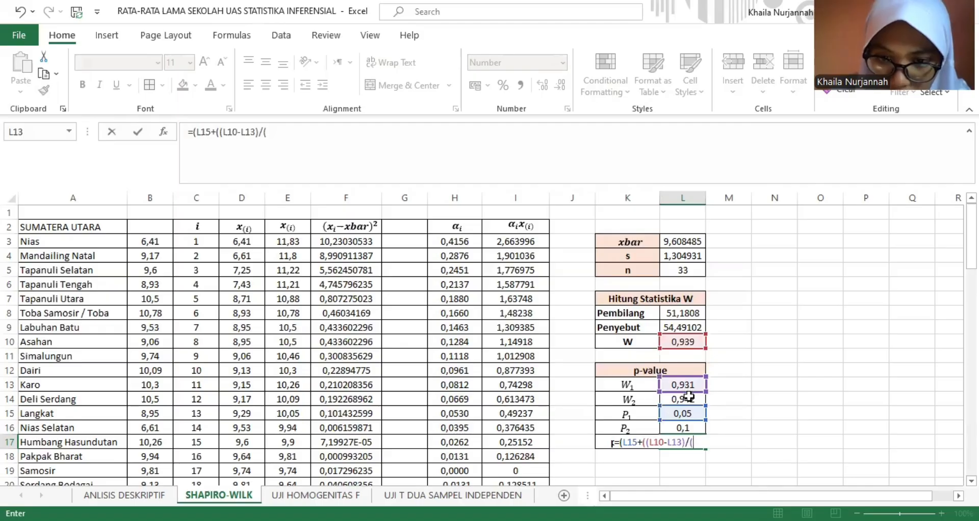
pyautogui.write('(')
pyautogui.click(689, 397)
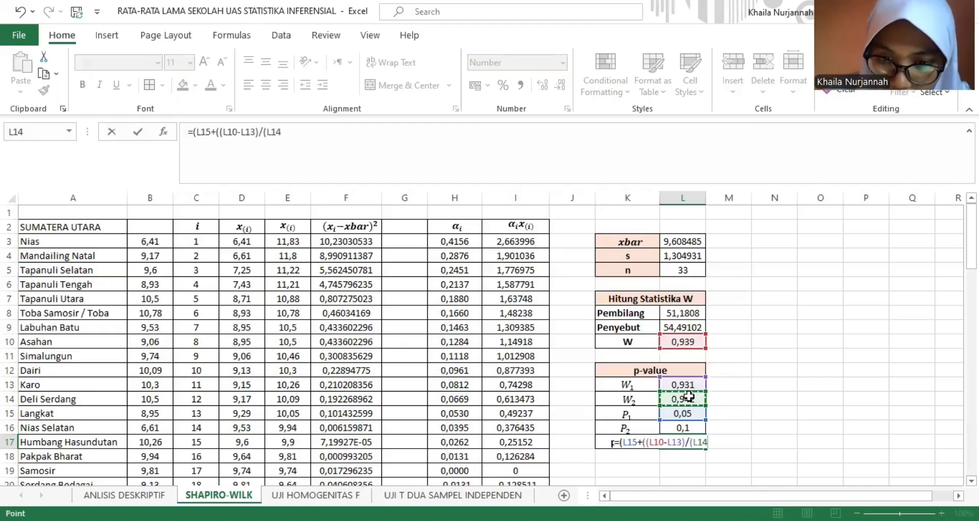
pyautogui.write('-')
pyautogui.click(692, 385)
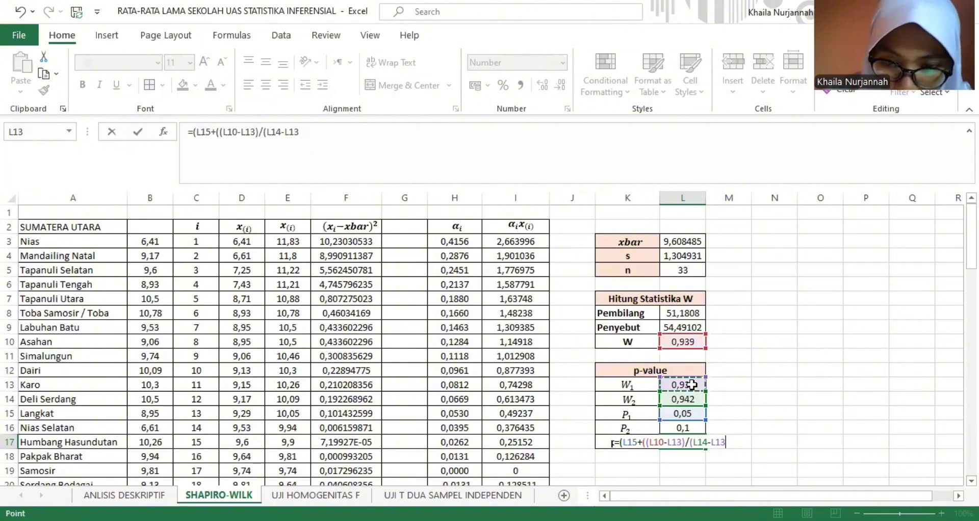
pyautogui.write('))')
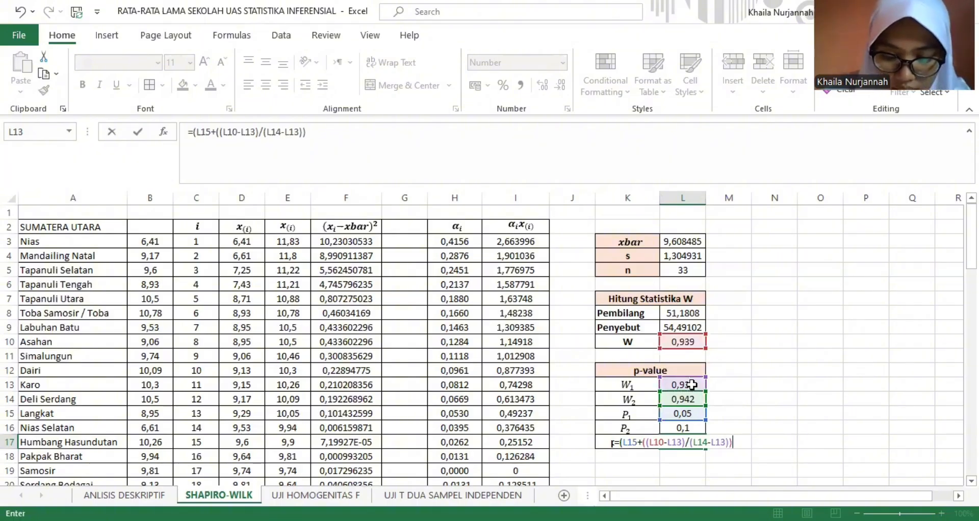
pyautogui.write('*(')
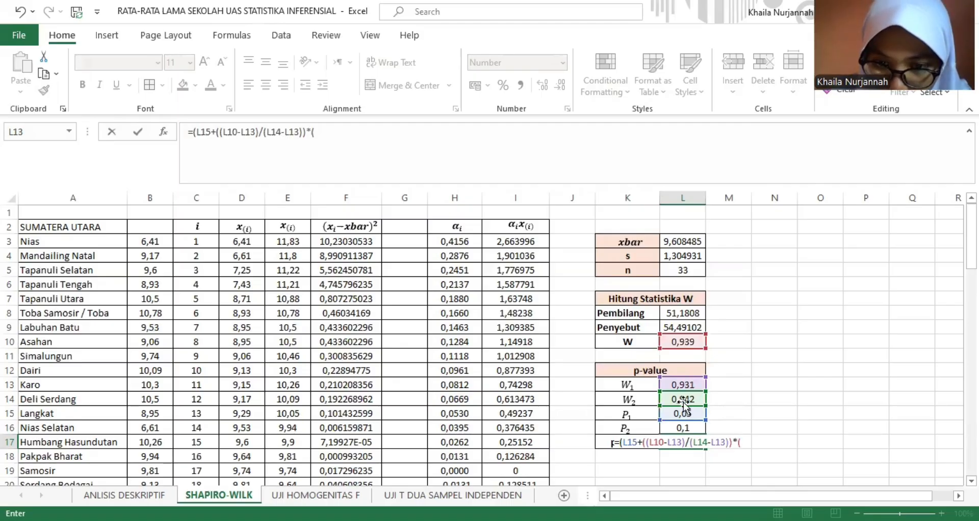
pyautogui.click(679, 424)
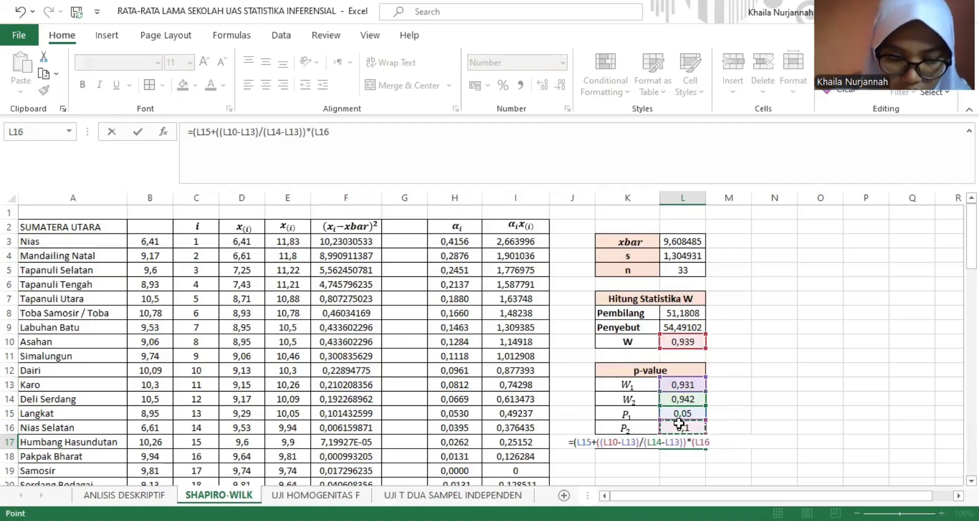
pyautogui.write('-')
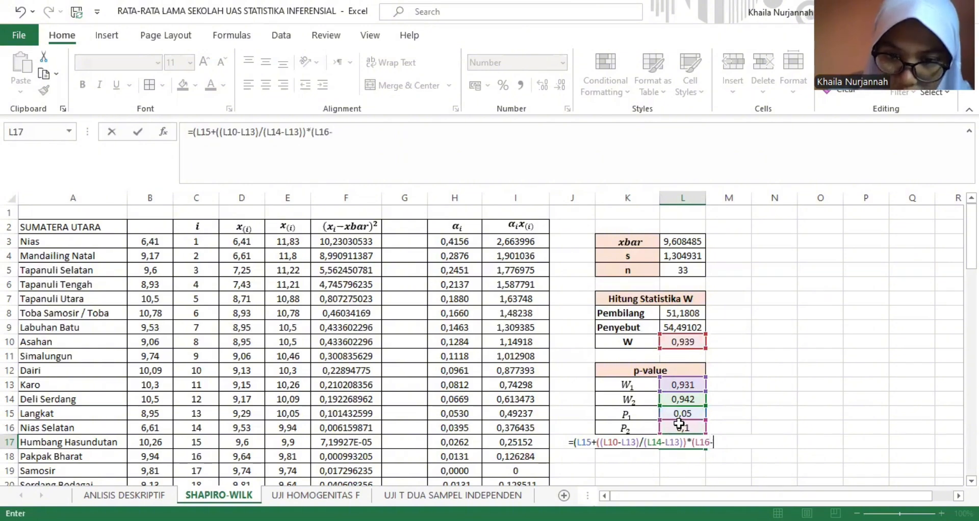
pyautogui.click(688, 413)
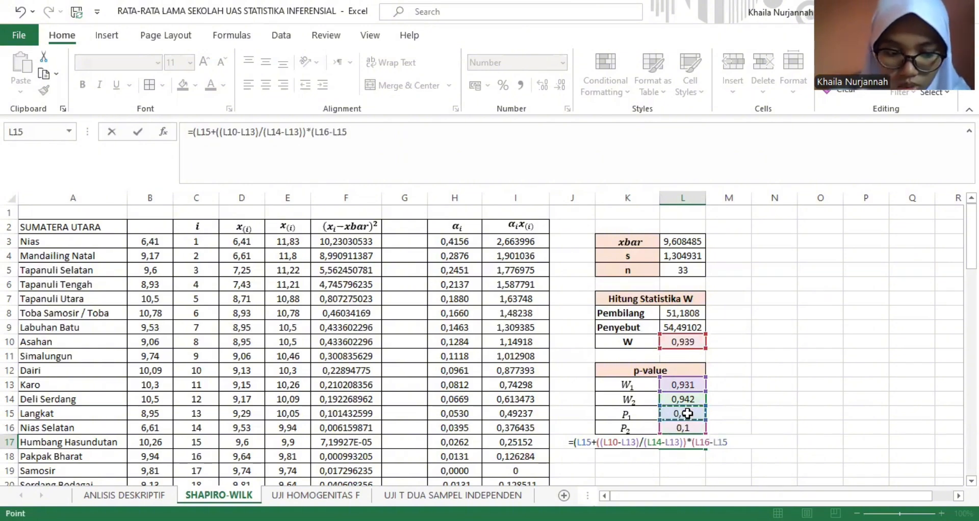
pyautogui.write(')')
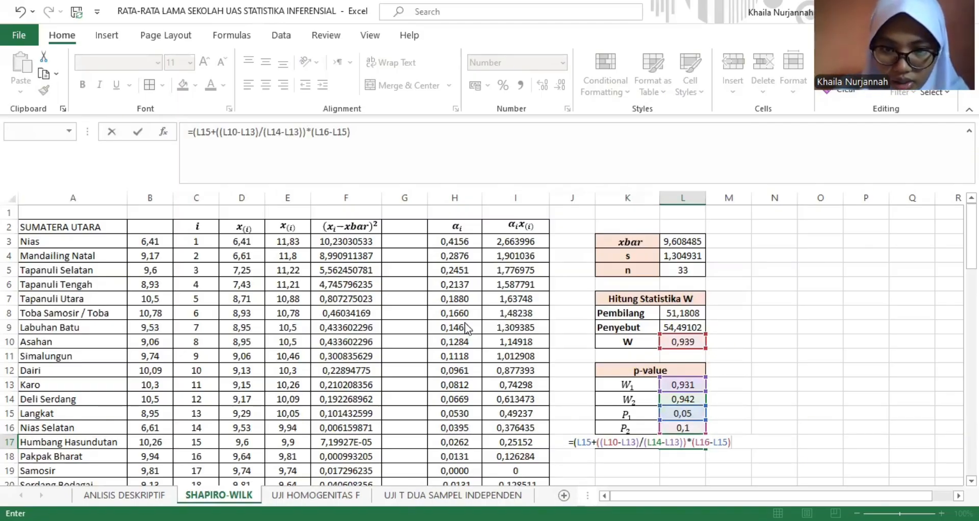
pyautogui.press('Return')
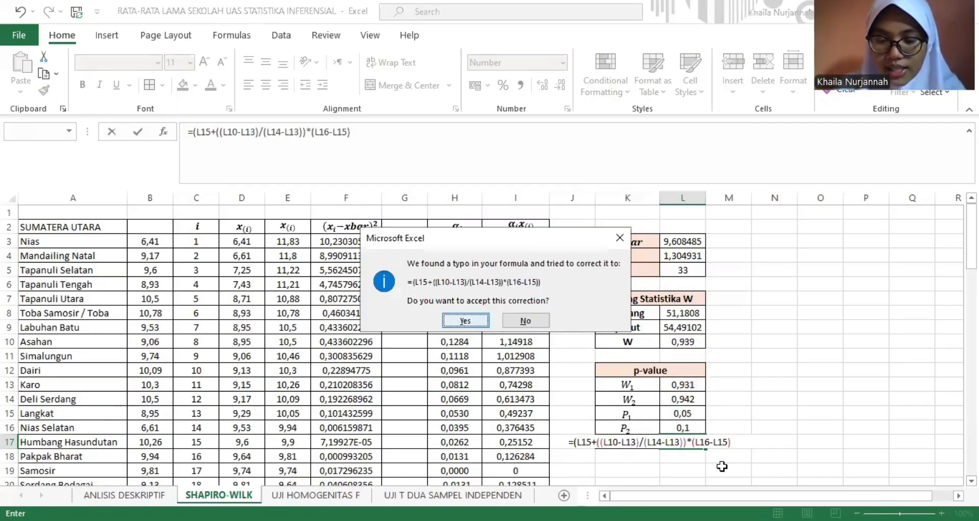
pyautogui.press('Return')
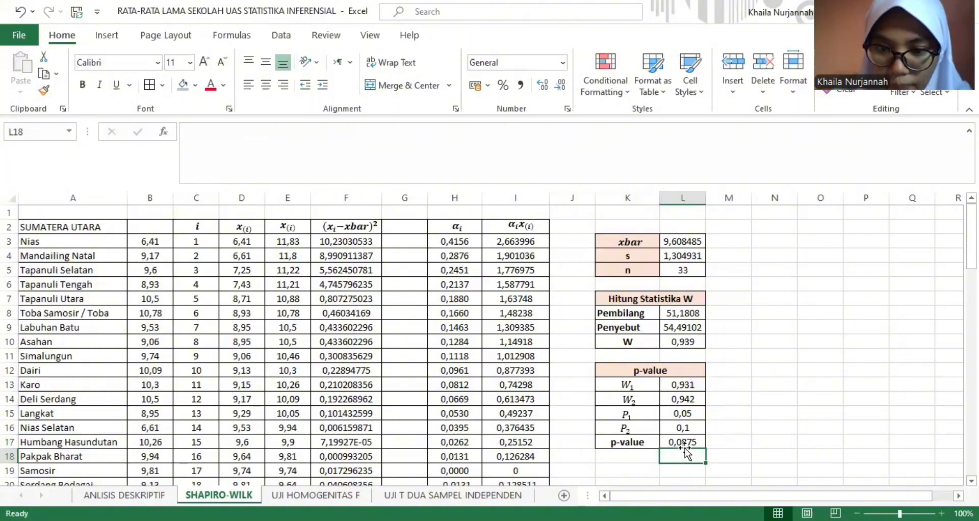
pyautogui.click(730, 470)
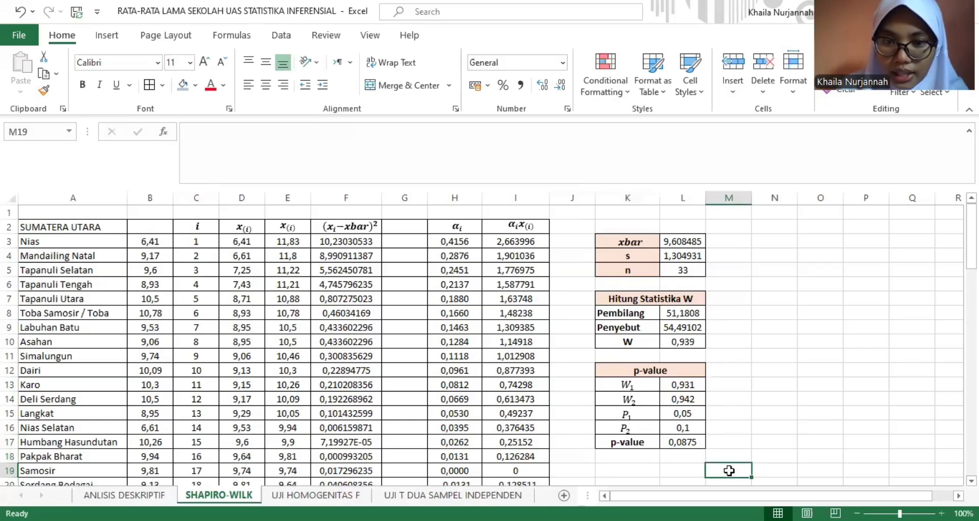
pyautogui.click(630, 470)
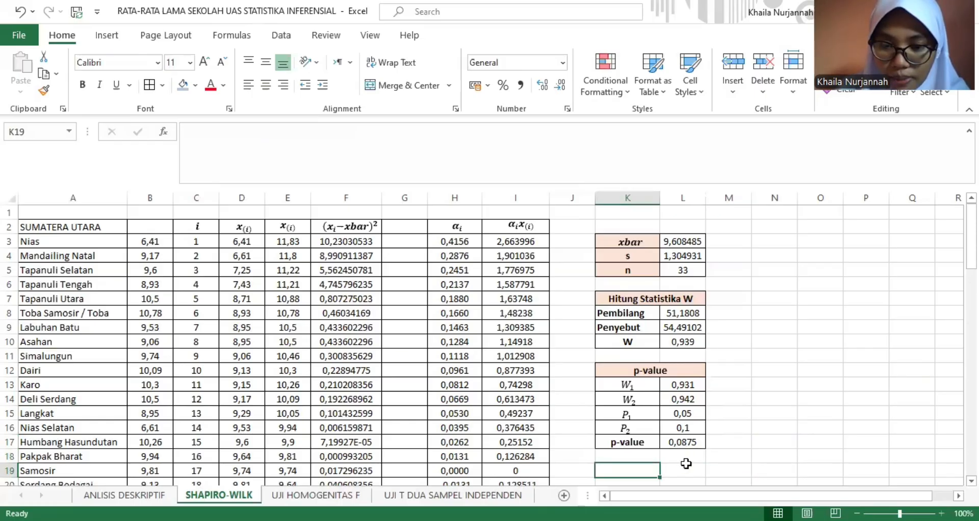
pyautogui.click(688, 469)
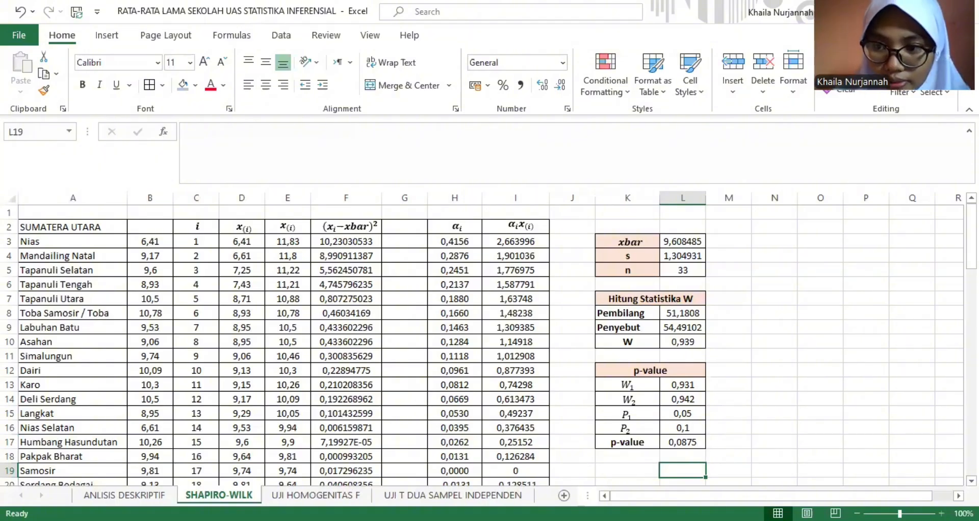
# - Enter 1, 2 and 3 in C39 to C41 to start the i column of the Jawa Timur table
pyautogui.moveTo(972, 249); pyautogui.dragTo(972, 249)
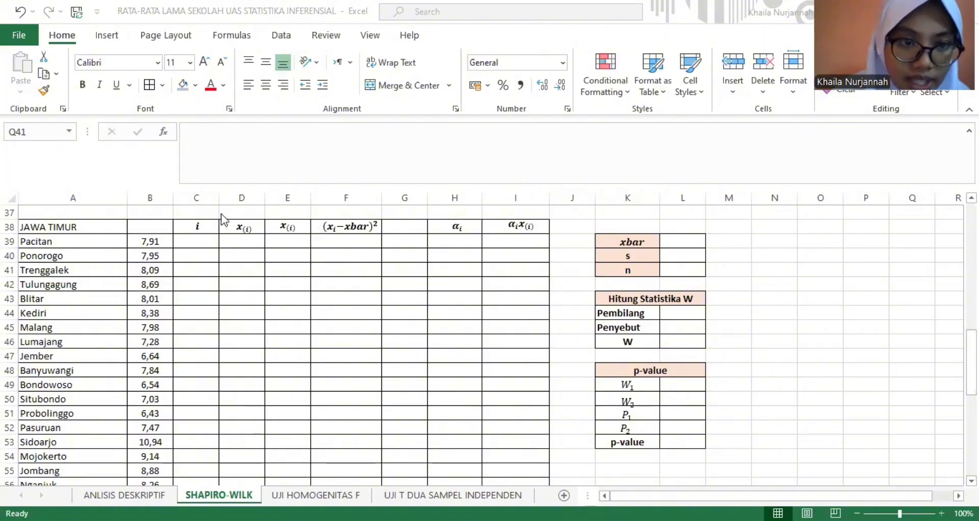
pyautogui.click(207, 240)
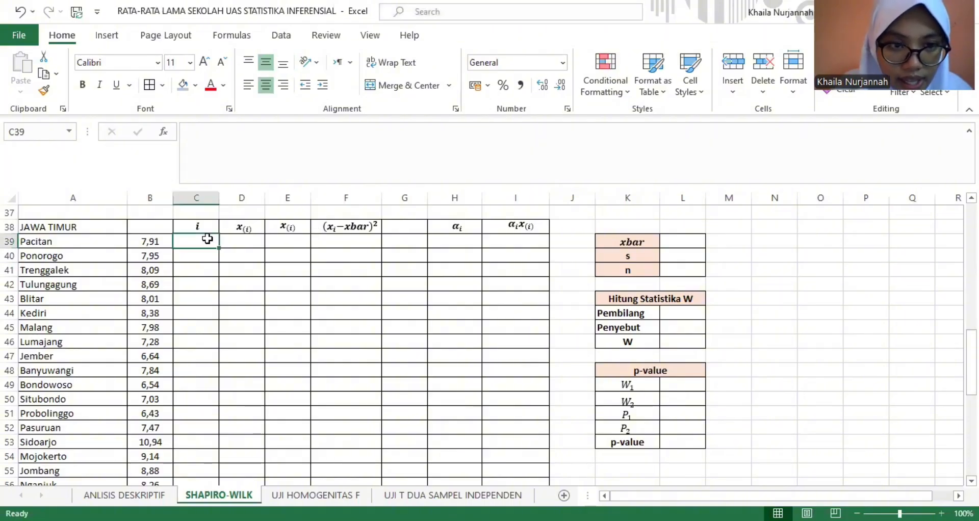
pyautogui.write('1')
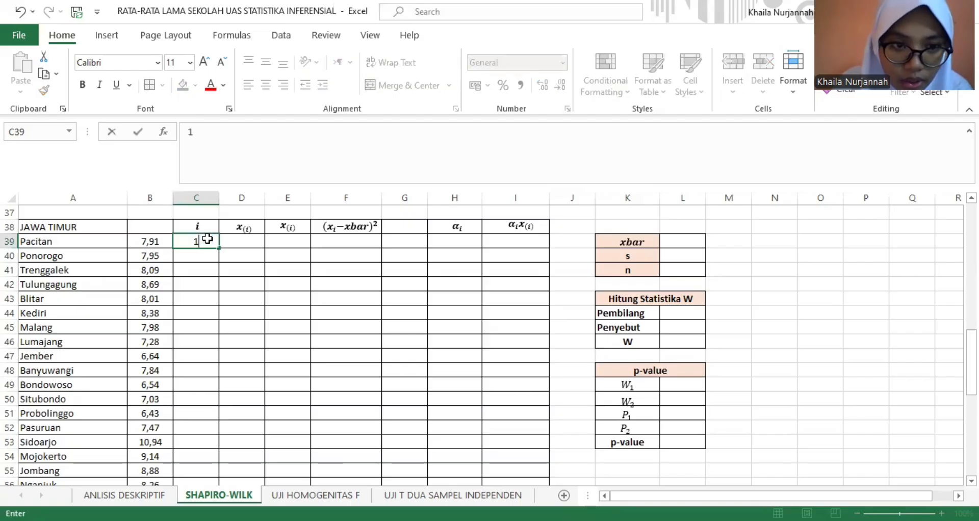
pyautogui.press('Return')
pyautogui.write('2')
pyautogui.press('Return')
pyautogui.write('3')
pyautogui.press('Return')
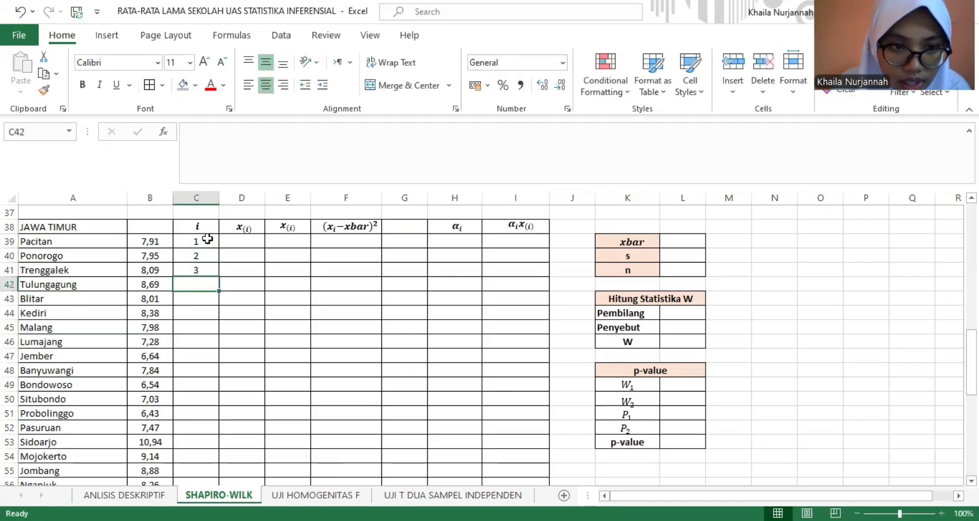
# - Continue the Jawa Timur i column from C41 down to C76 as a number series ending at 38
pyautogui.click(209, 266)
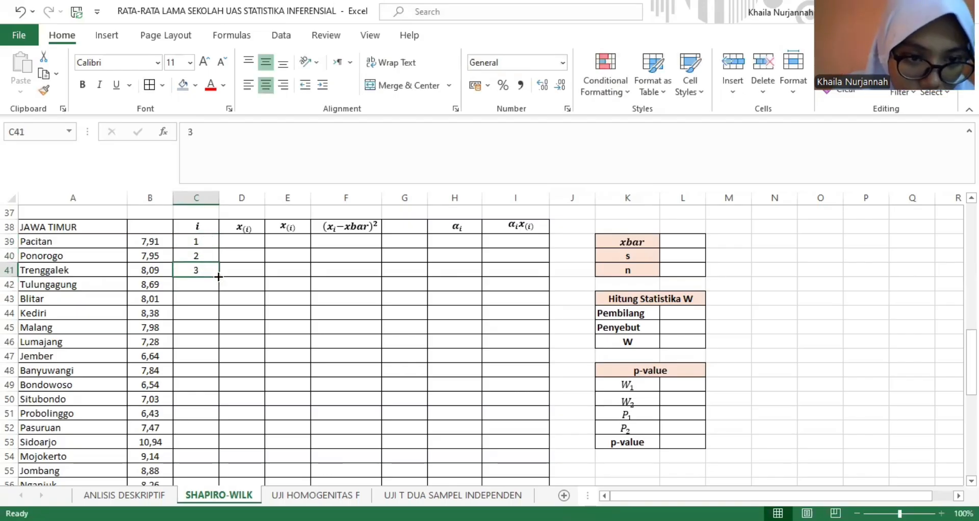
pyautogui.moveTo(218, 277); pyautogui.dragTo(209, 408)
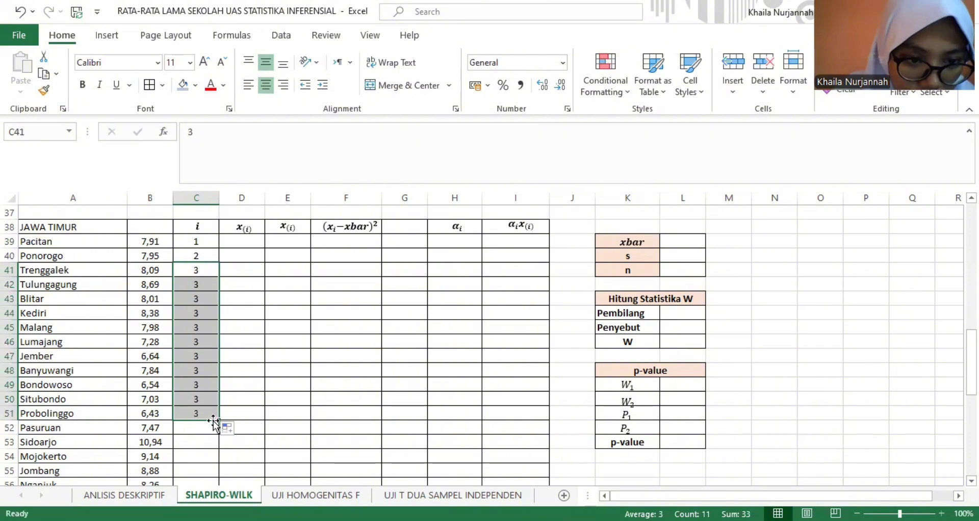
pyautogui.click(224, 428)
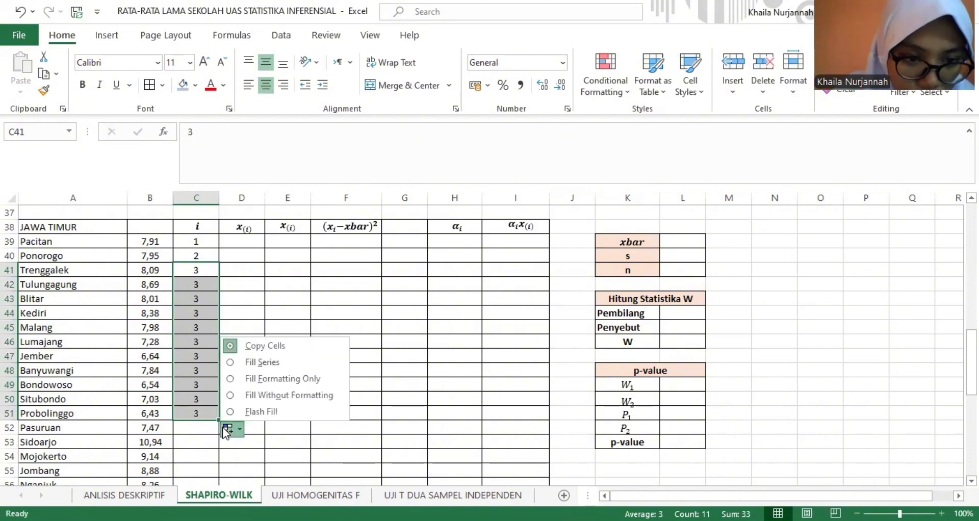
pyautogui.click(251, 363)
pyautogui.moveTo(220, 419); pyautogui.dragTo(207, 466)
pyautogui.click(585, 383)
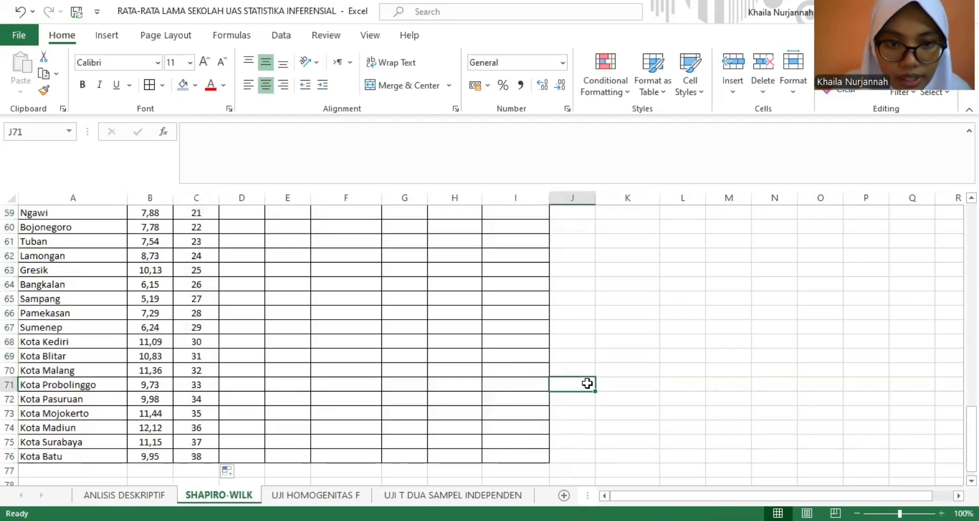
# - Copy the Jawa Timur values in B39:B76 into the first x(i) column starting at D39
pyautogui.moveTo(971, 440); pyautogui.dragTo(971, 349)
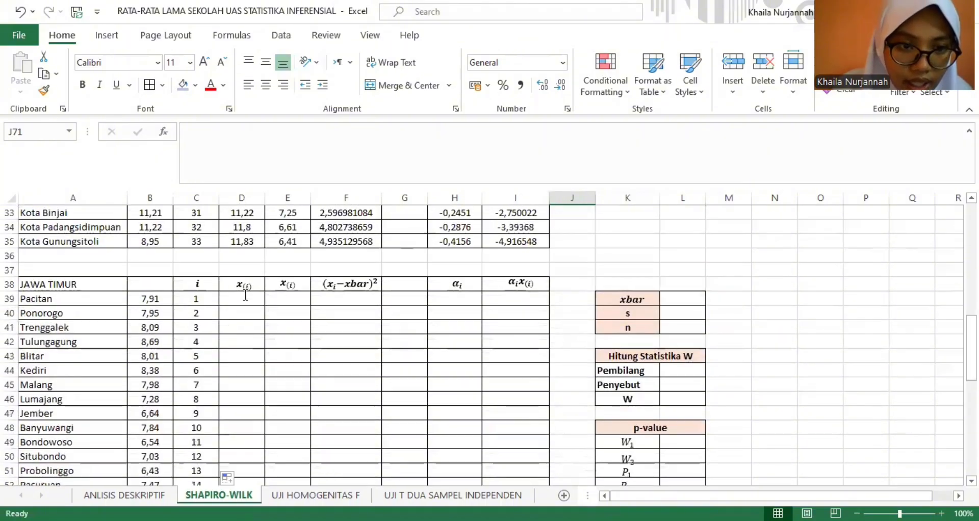
pyautogui.click(146, 301)
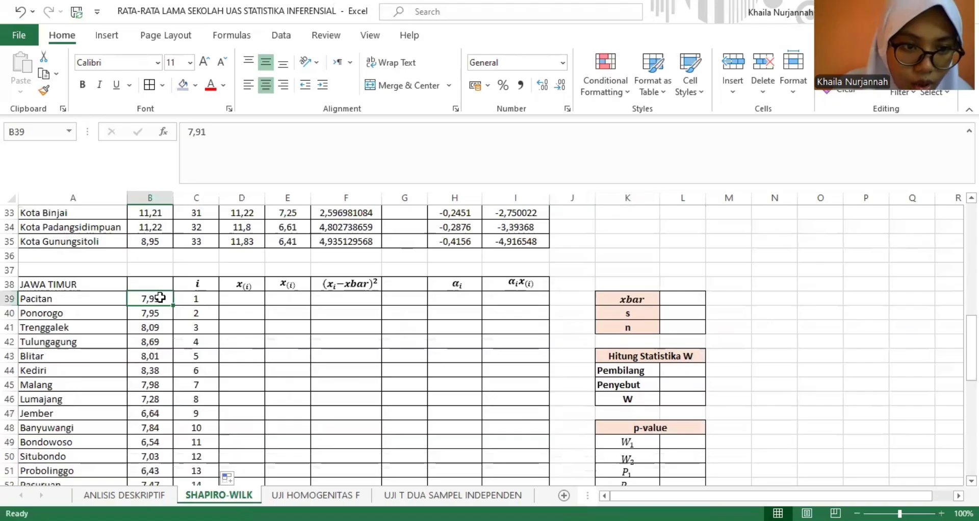
pyautogui.moveTo(160, 298); pyautogui.dragTo(148, 456)
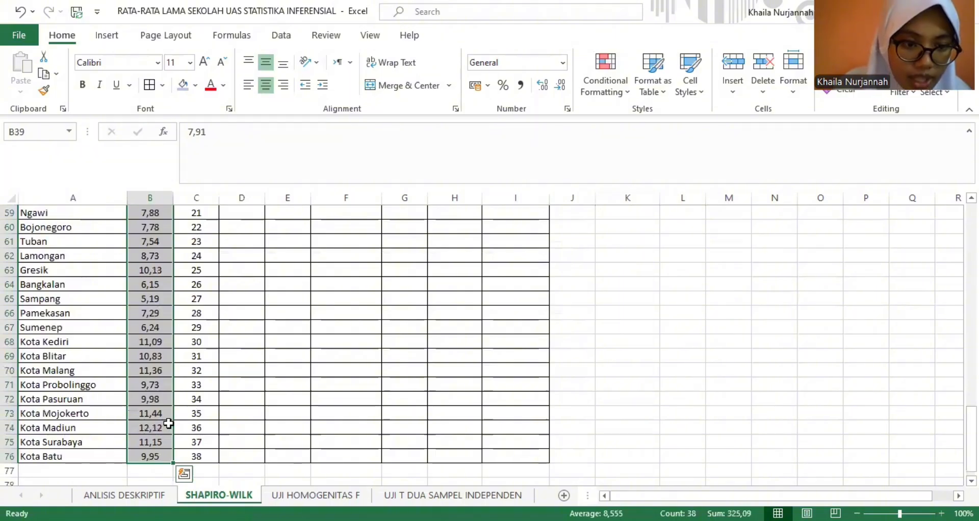
pyautogui.hotkey('ctrl', 'c')
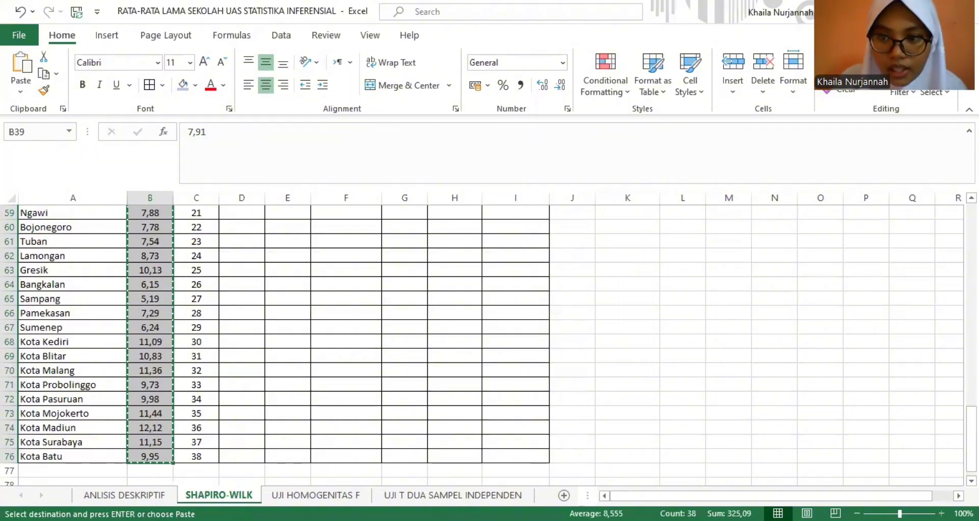
pyautogui.moveTo(971, 440); pyautogui.dragTo(971, 365)
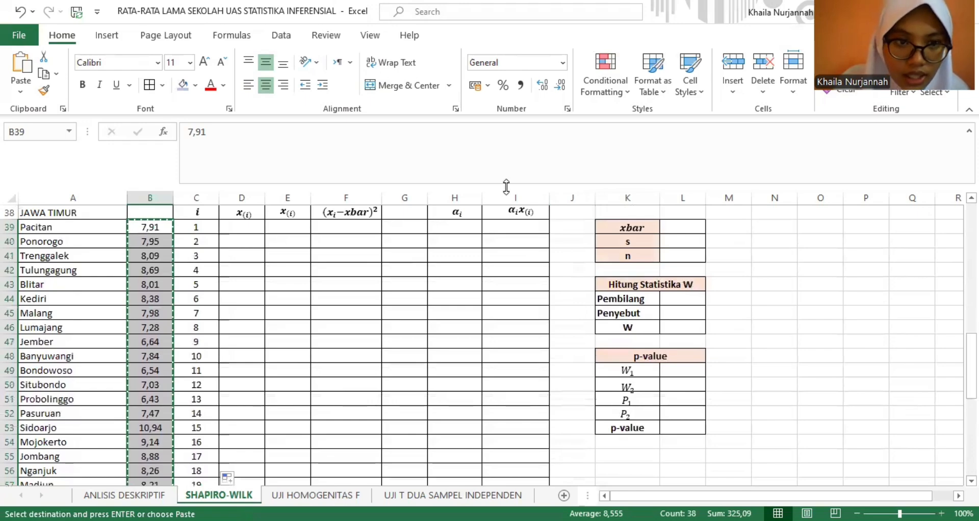
pyautogui.click(250, 226)
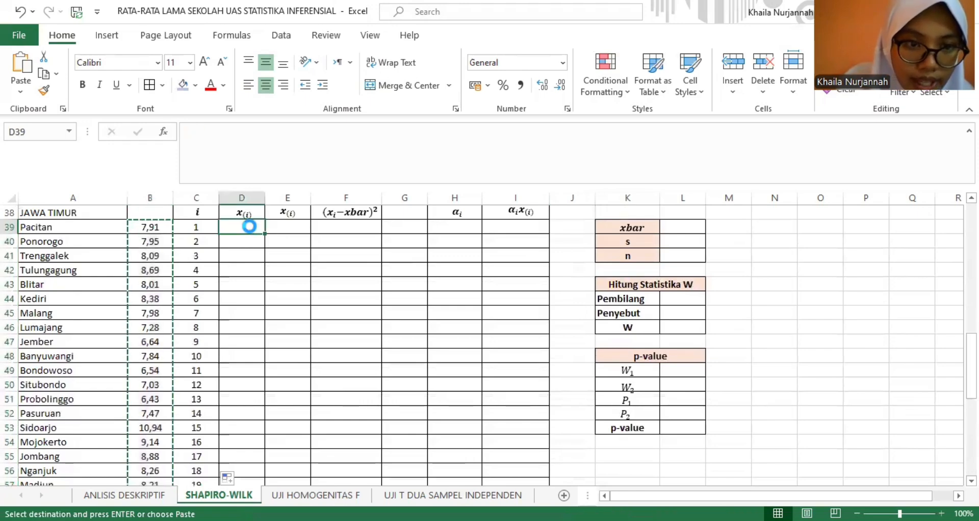
pyautogui.hotkey('ctrl', 'v')
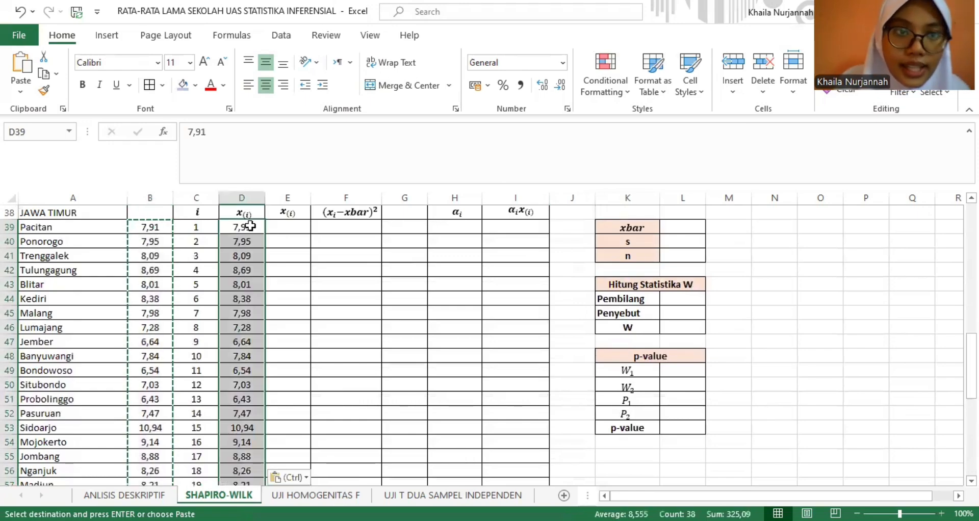
# - Sort D39:D76 in ascending order, continuing with the current selection only
pyautogui.click(153, 37)
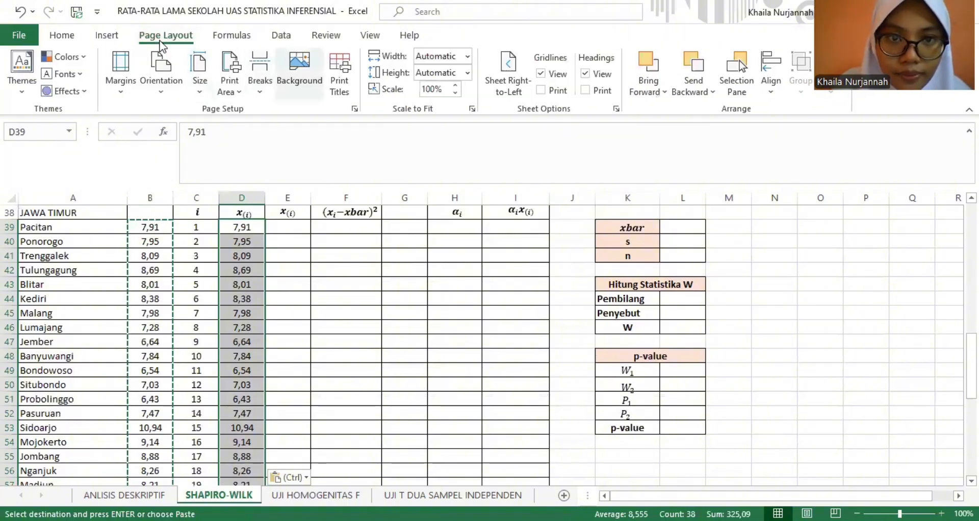
pyautogui.click(283, 37)
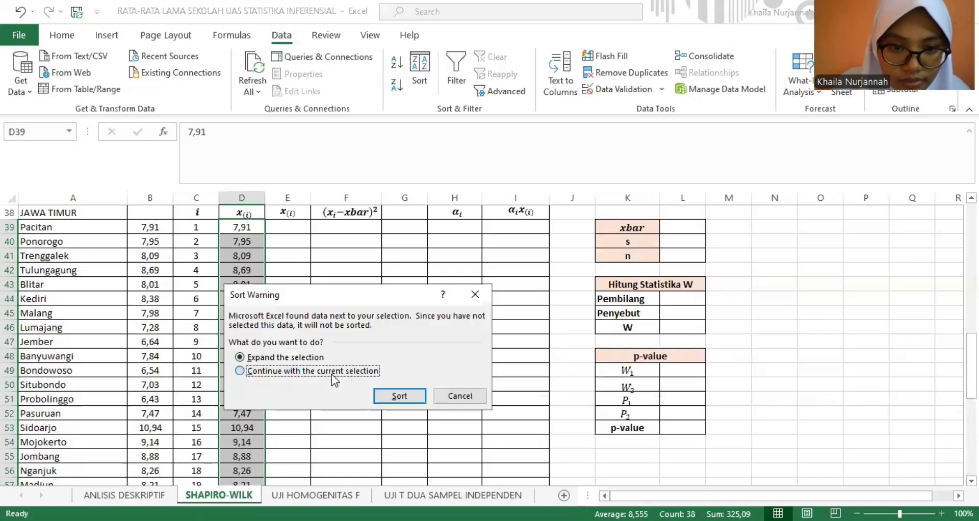
pyautogui.click(407, 399)
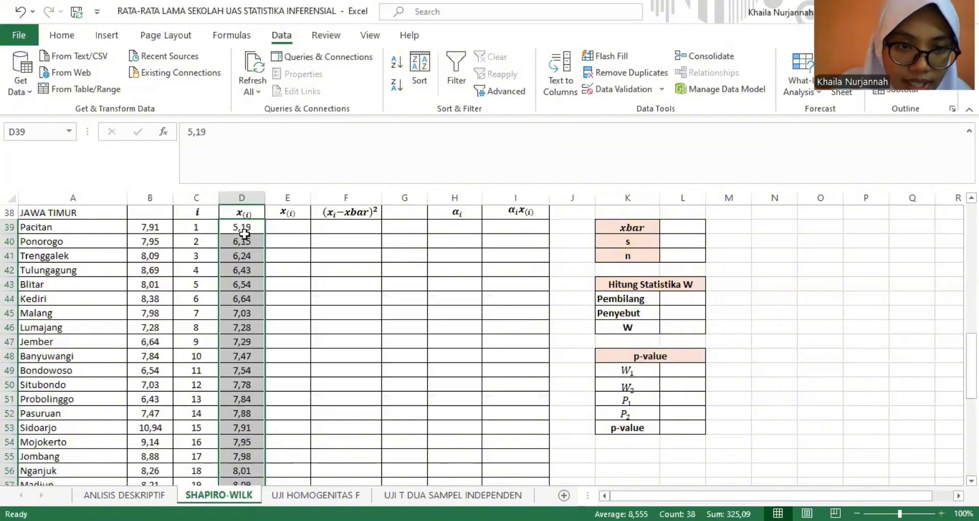
pyautogui.click(256, 238)
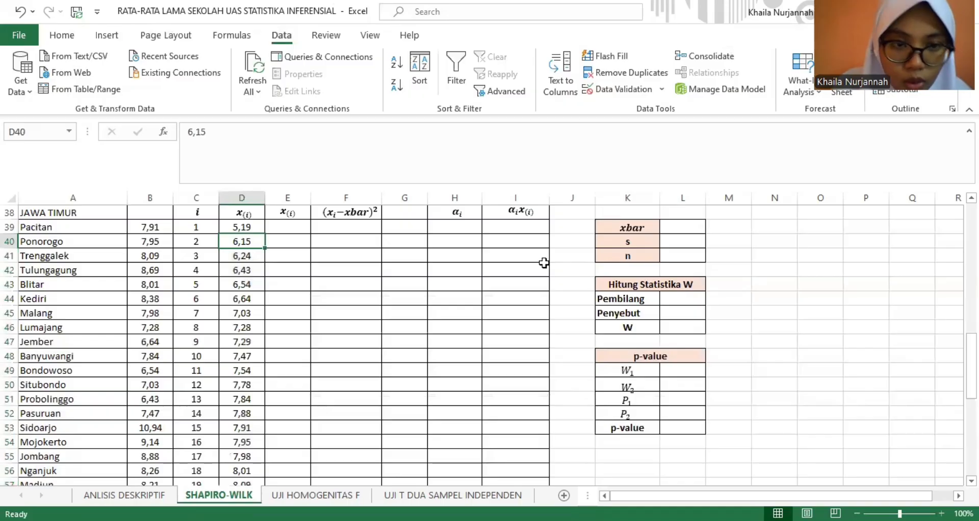
pyautogui.scroll(-6, 276, 342)
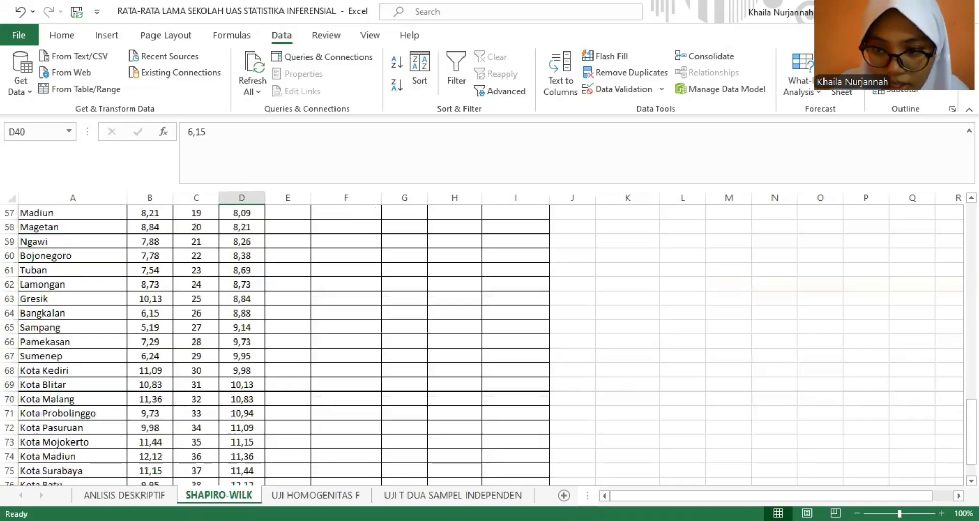
# - Copy the Jawa Timur values in B39:B76 into the second x(i) column starting at E39
pyautogui.moveTo(972, 431); pyautogui.dragTo(971, 339)
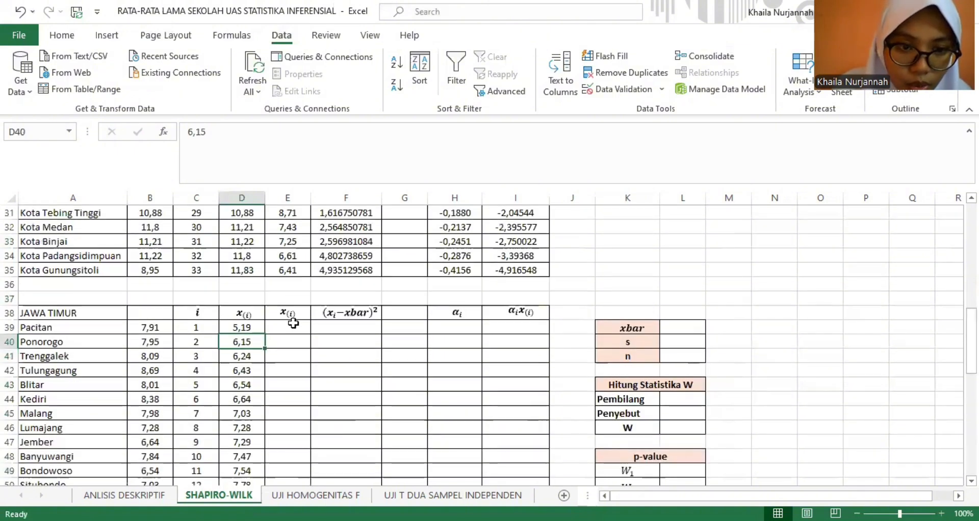
pyautogui.click(293, 330)
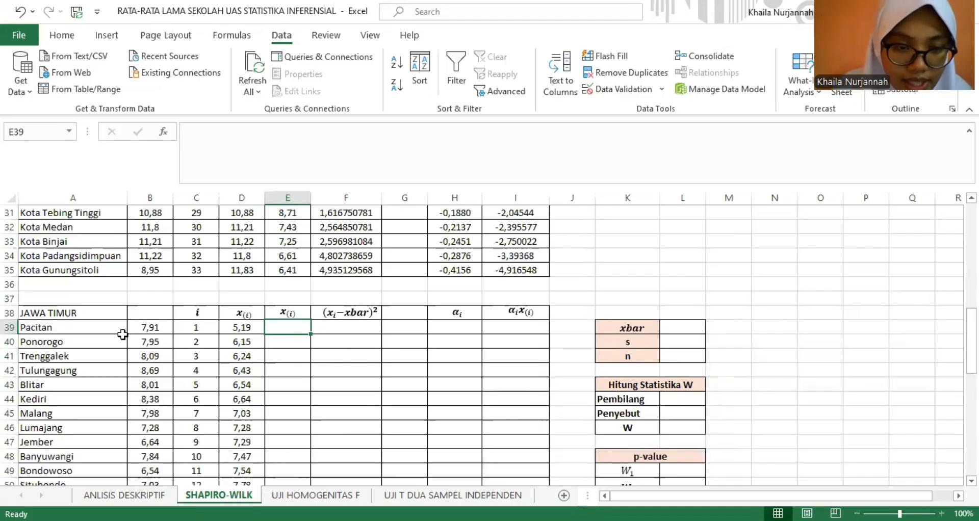
pyautogui.click(137, 330)
pyautogui.moveTo(155, 328); pyautogui.dragTo(158, 481)
pyautogui.hotkey('ctrl', 'c')
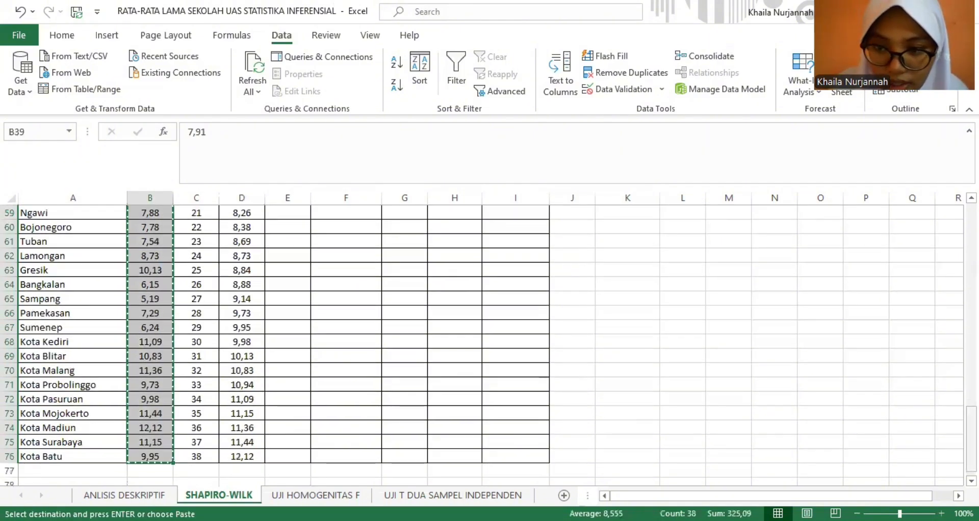
pyautogui.scroll(10, 606, 280)
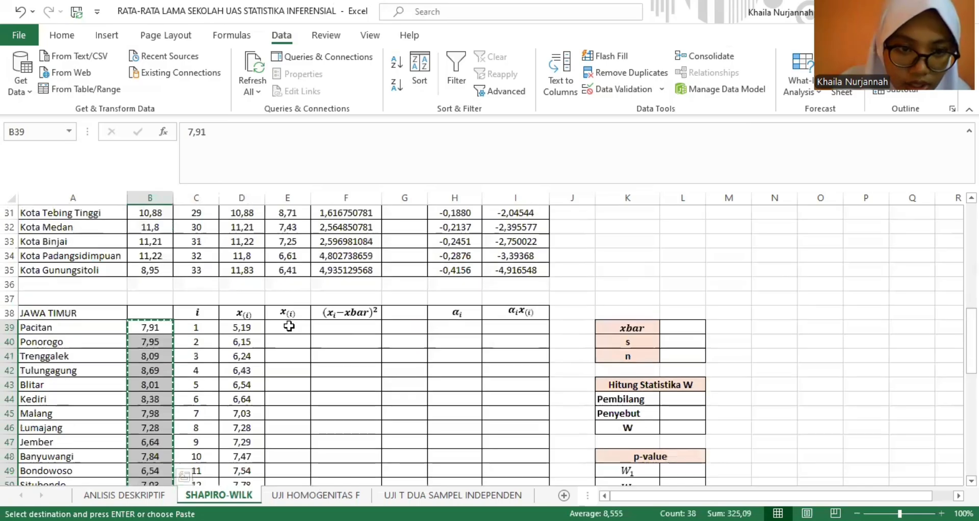
pyautogui.scroll(-1, 288, 326)
pyautogui.click(289, 327)
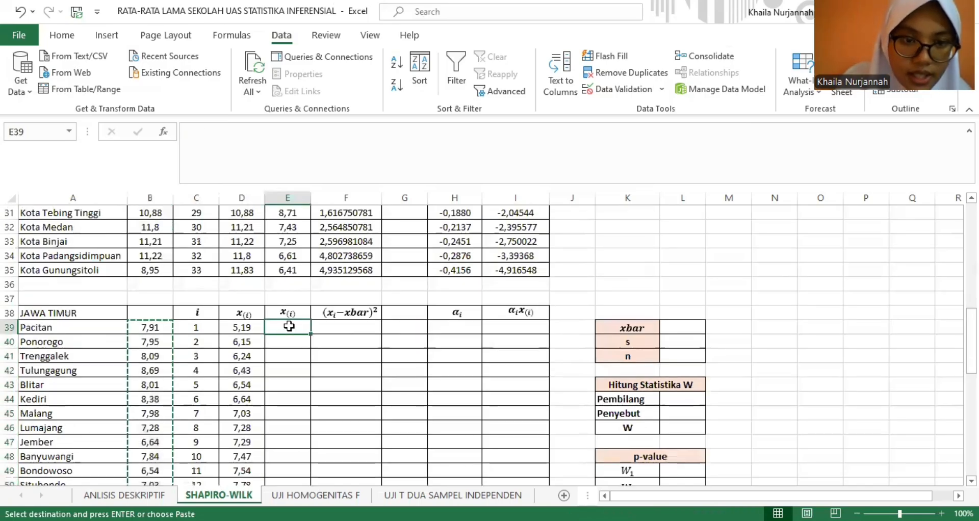
pyautogui.hotkey('ctrl', 'v')
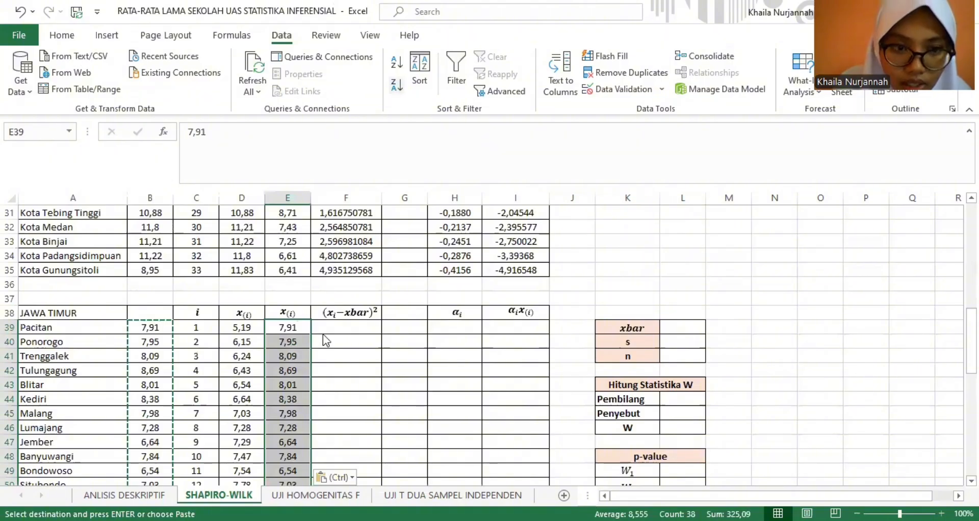
# - Sort E39:E76 in descending order with the current selection only, and check the column down to its last row
pyautogui.click(312, 372)
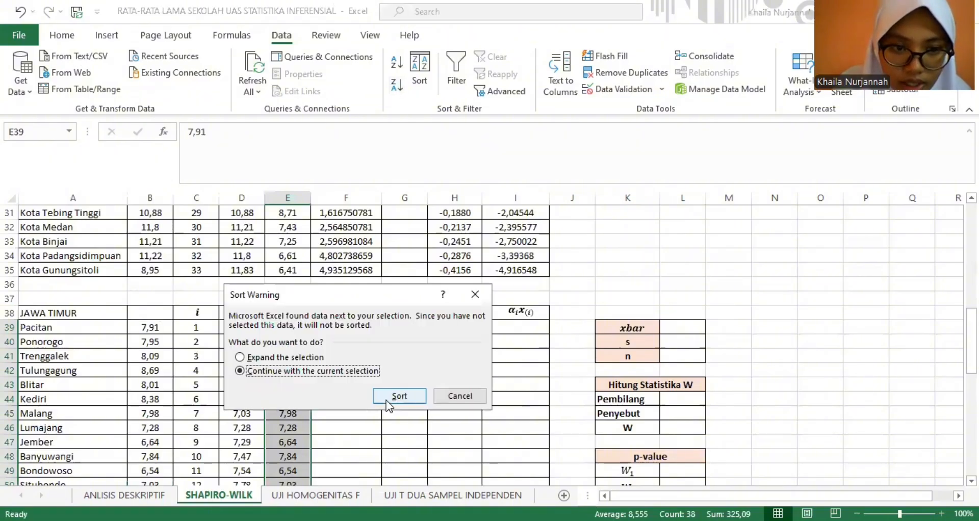
pyautogui.click(399, 396)
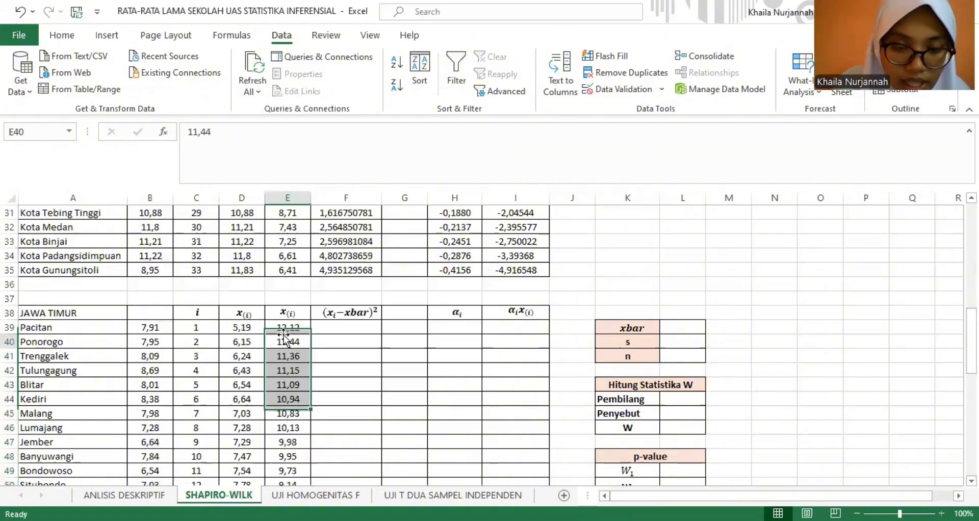
pyautogui.click(288, 341)
pyautogui.click(298, 328)
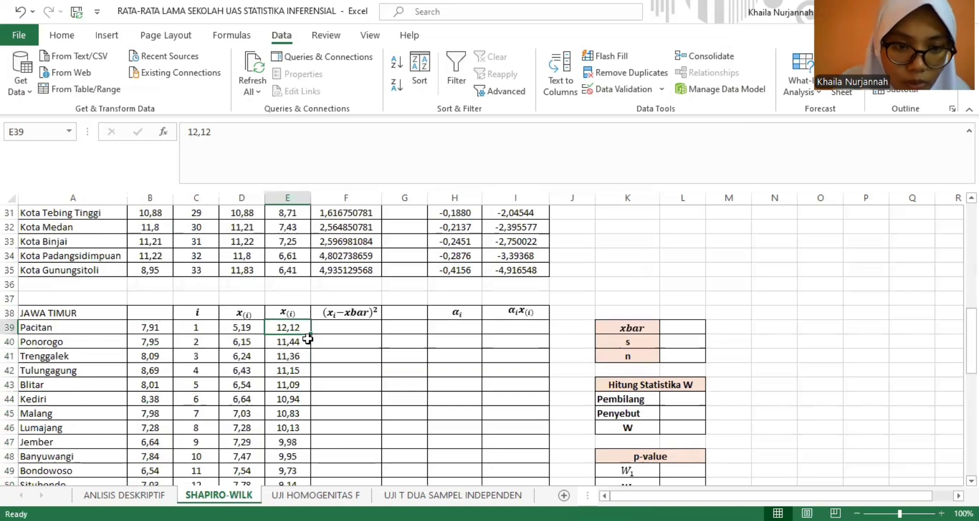
pyautogui.moveTo(971, 323); pyautogui.dragTo(972, 398)
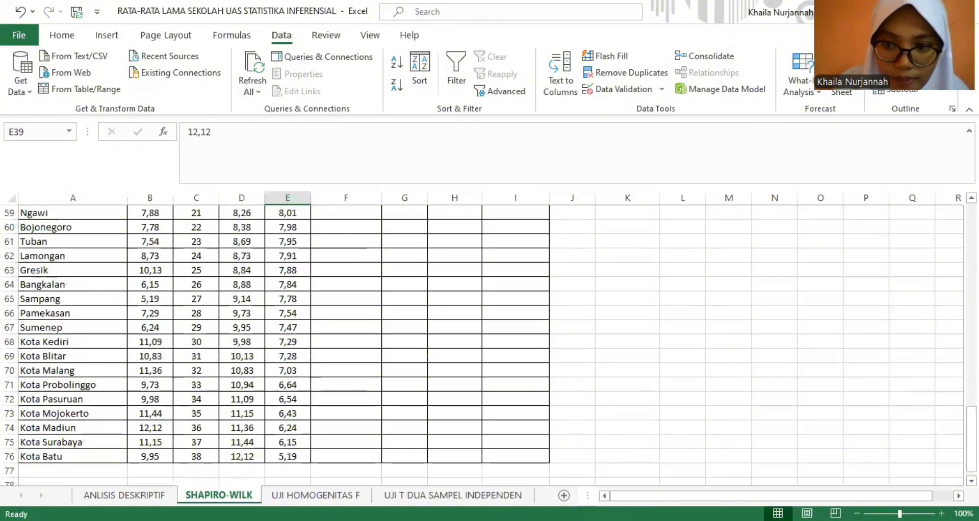
pyautogui.moveTo(971, 423); pyautogui.dragTo(971, 373)
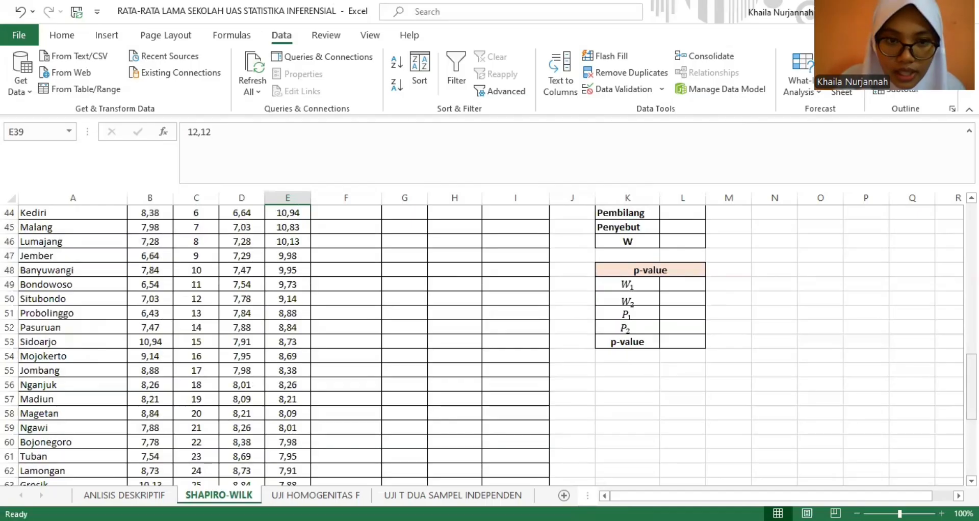
# - Begin the Jawa Timur squared-deviation formula in F39 by subtracting the average of D39:D76 from D39
pyautogui.scroll(4, 566, 318)
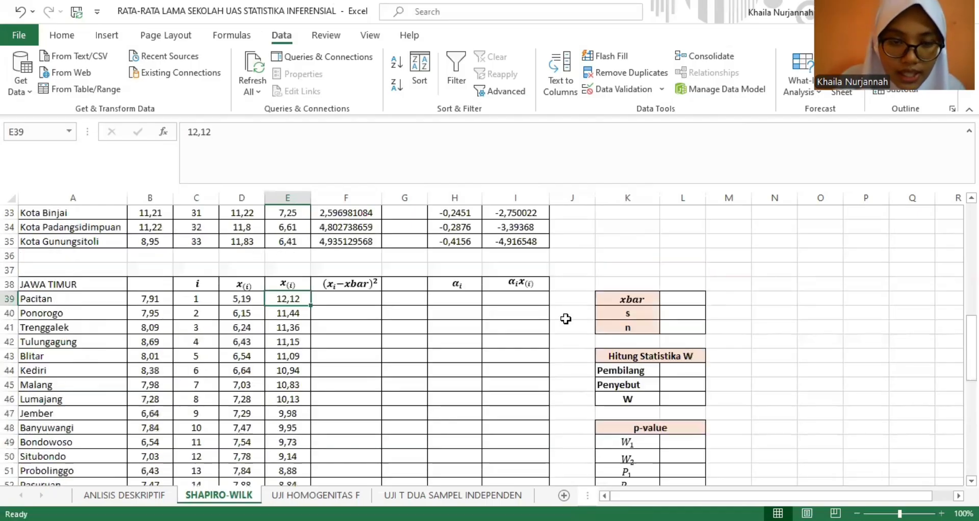
pyautogui.click(321, 309)
pyautogui.click(345, 301)
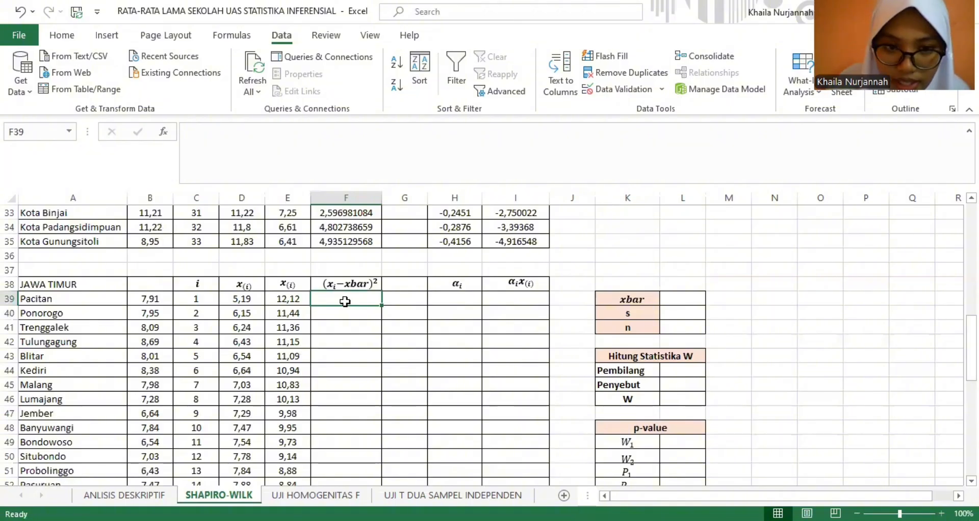
pyautogui.write('=')
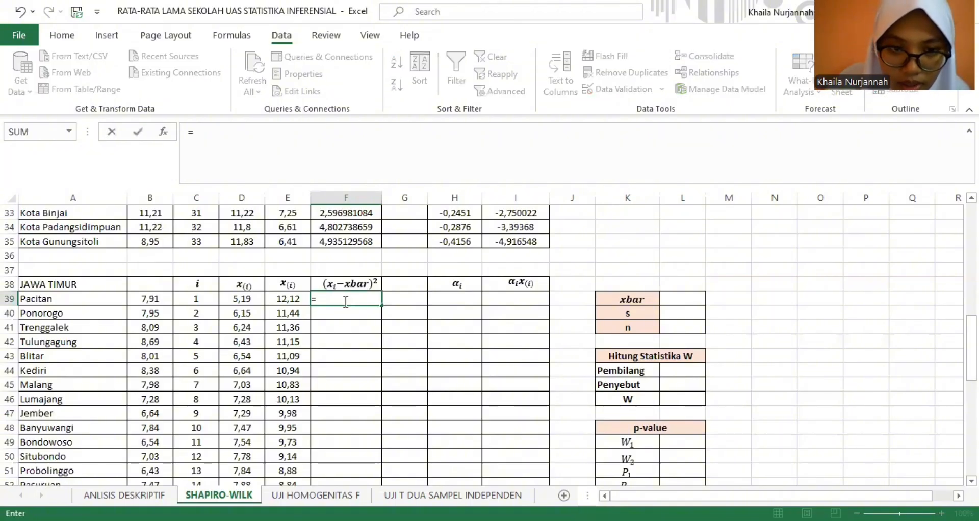
pyautogui.write('(')
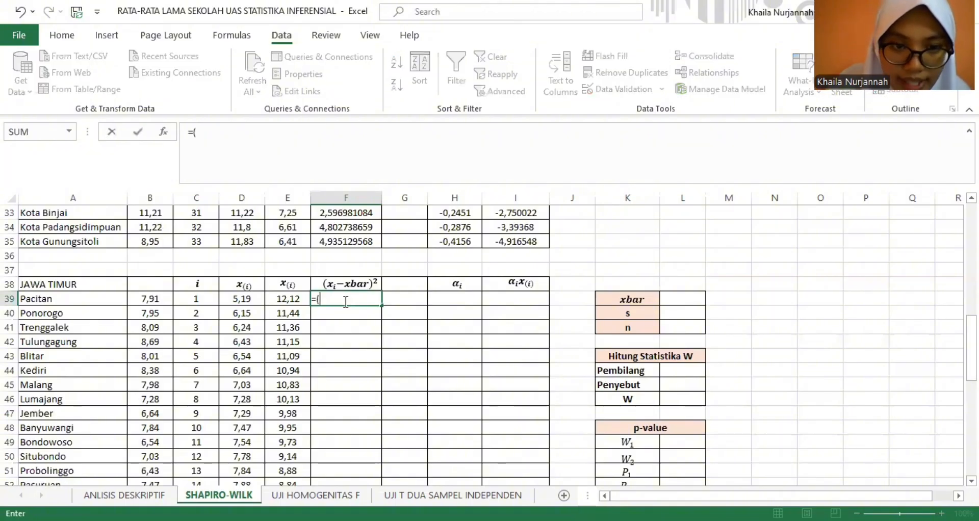
pyautogui.click(246, 301)
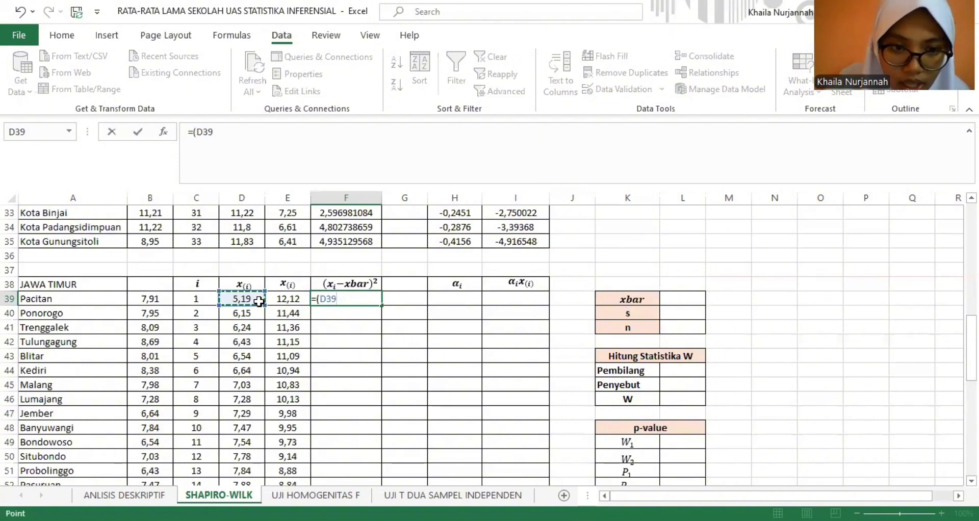
pyautogui.write('-')
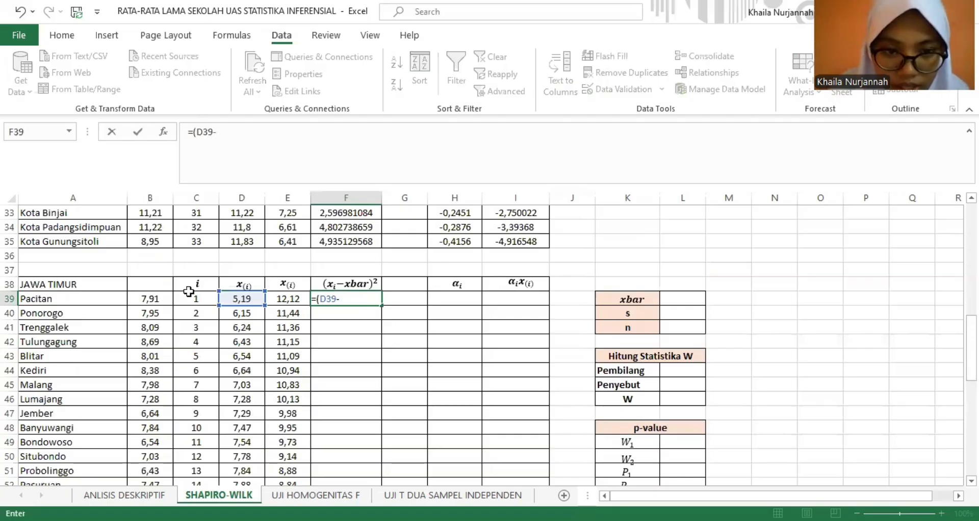
pyautogui.write('av')
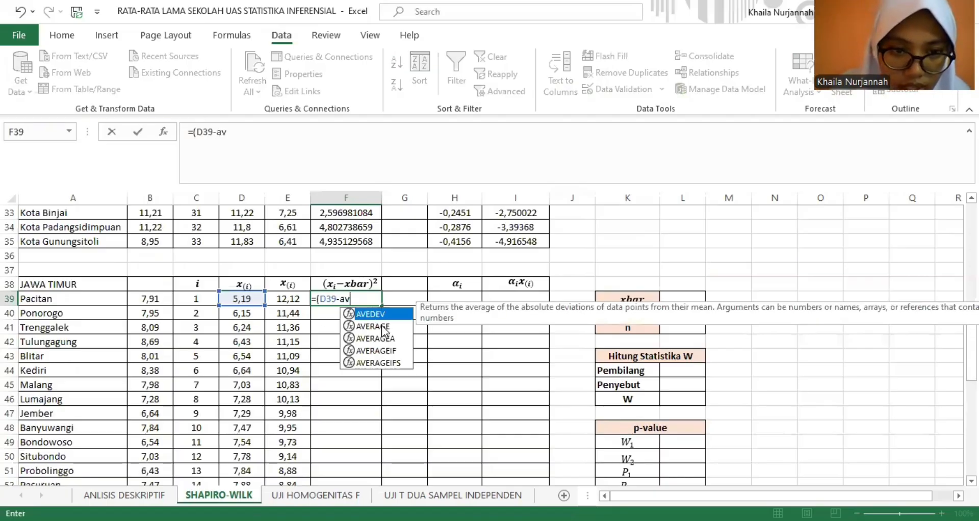
pyautogui.doubleClick(383, 328)
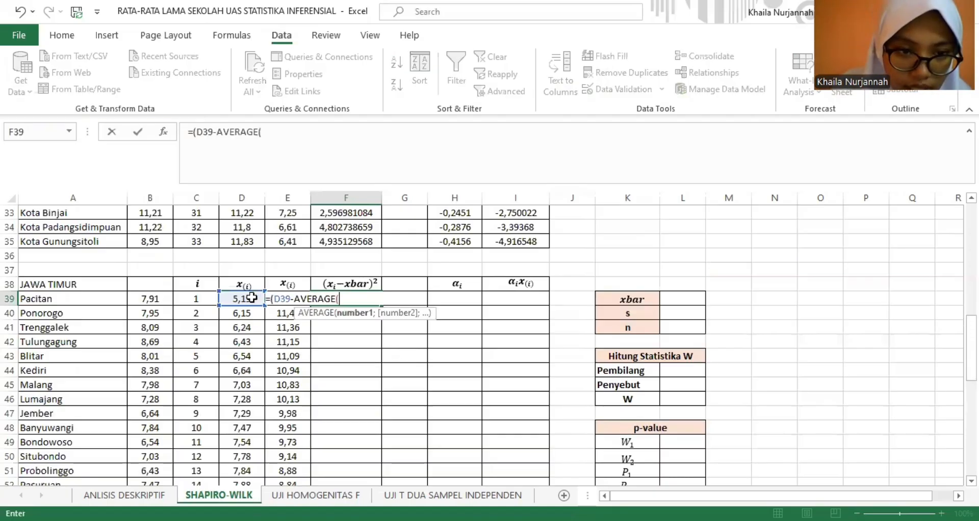
pyautogui.click(254, 298)
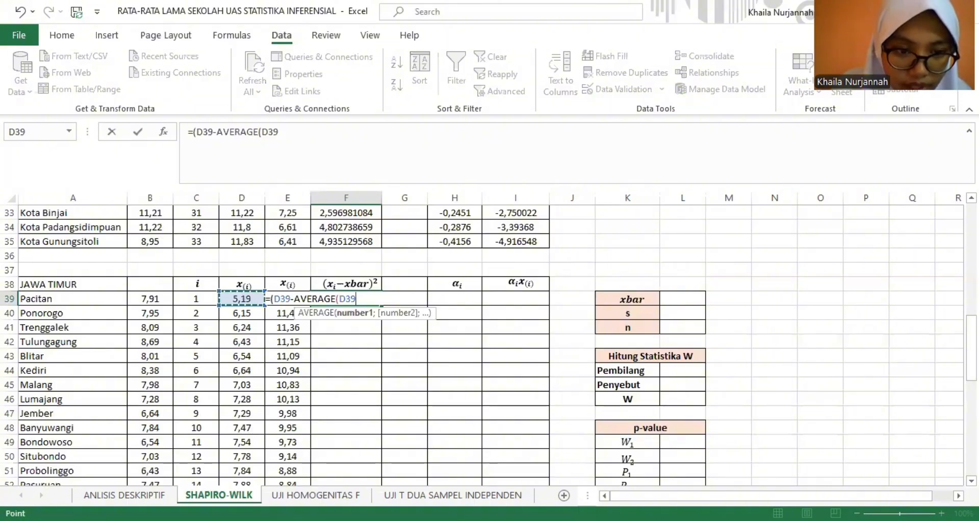
pyautogui.moveTo(242, 299); pyautogui.dragTo(247, 430)
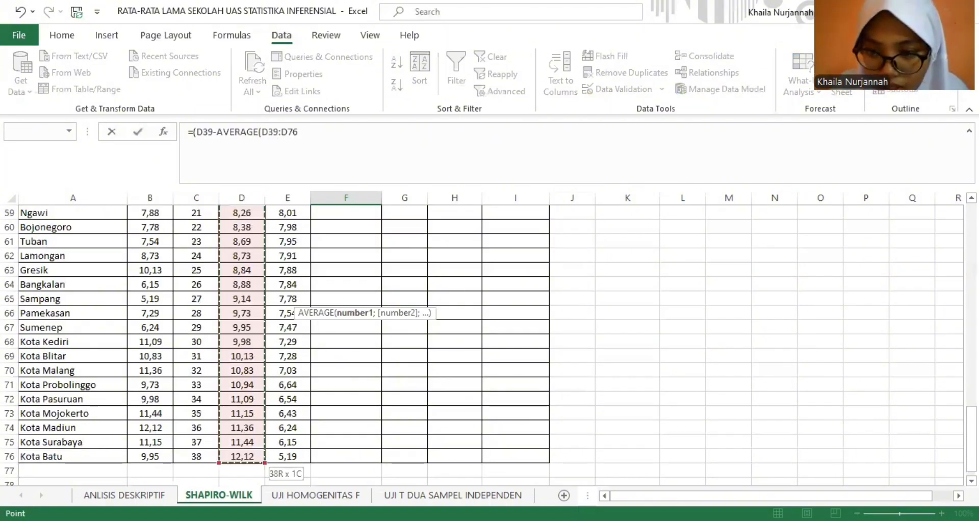
pyautogui.scroll(10, 357, 329)
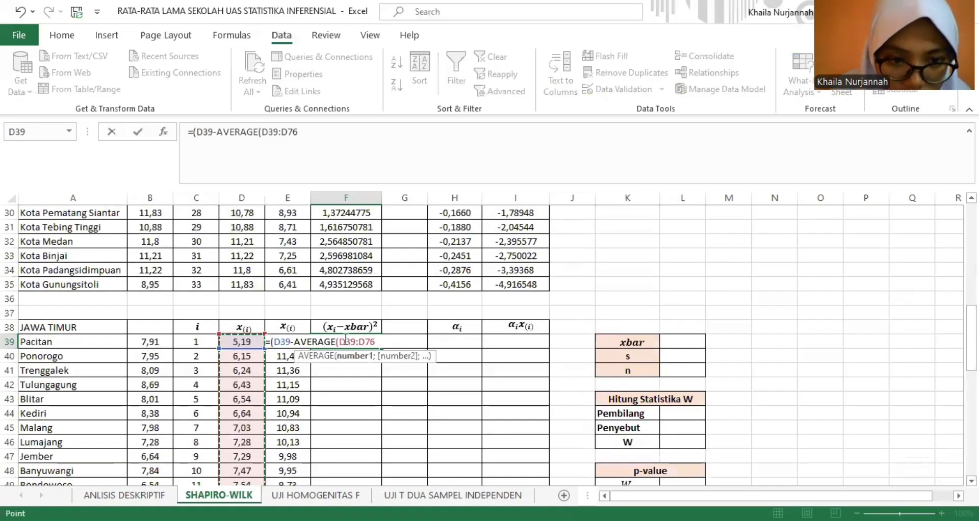
# - Make the averaged range absolute and square the difference, completing F39 as =(D39-AVERAGE($D$39:$D$76))^2
pyautogui.click(341, 341)
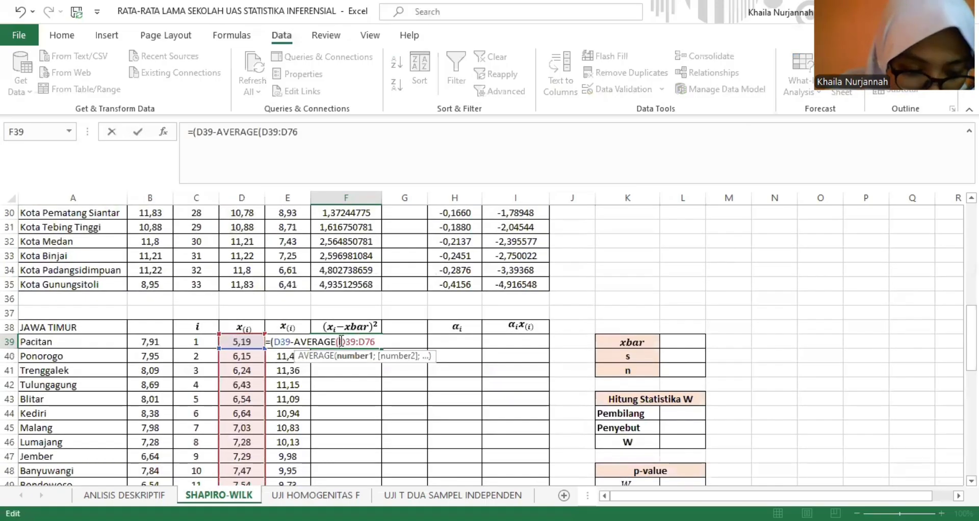
pyautogui.write('$')
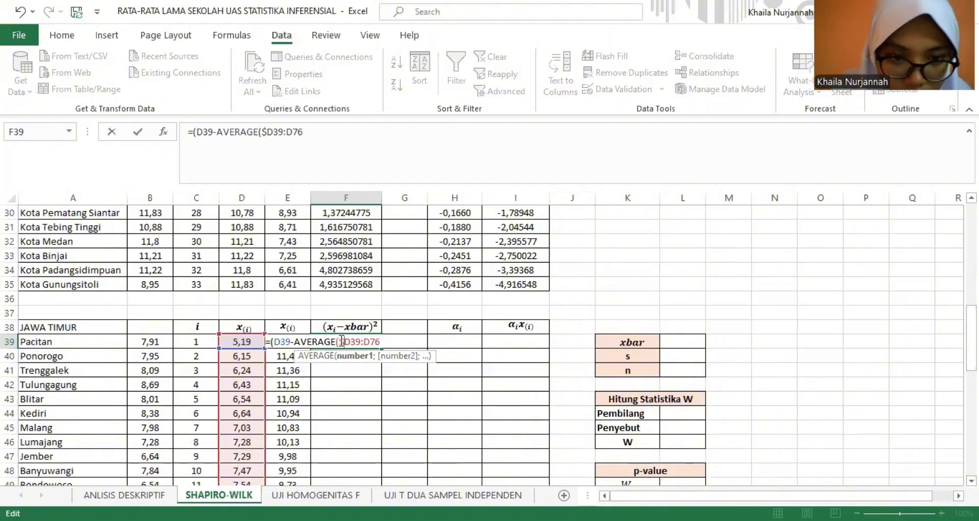
pyautogui.press('Right')
pyautogui.write('$')
pyautogui.press('Right')
pyautogui.press('Right')
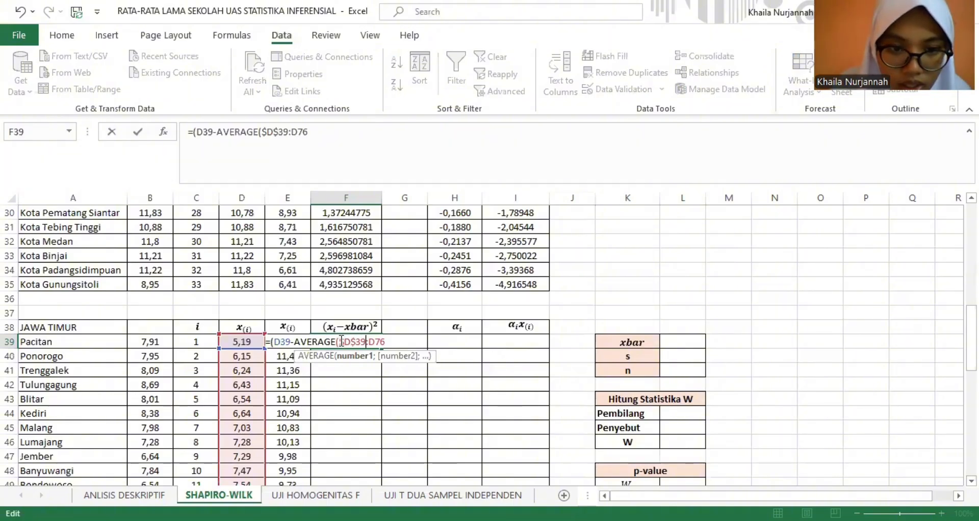
pyautogui.press('Right')
pyautogui.write('$')
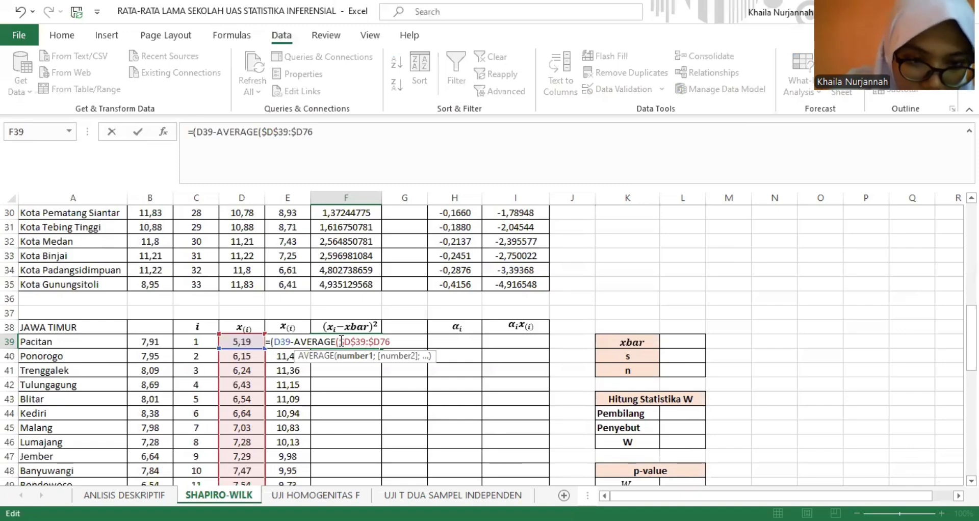
pyautogui.press('Right')
pyautogui.write('$76')
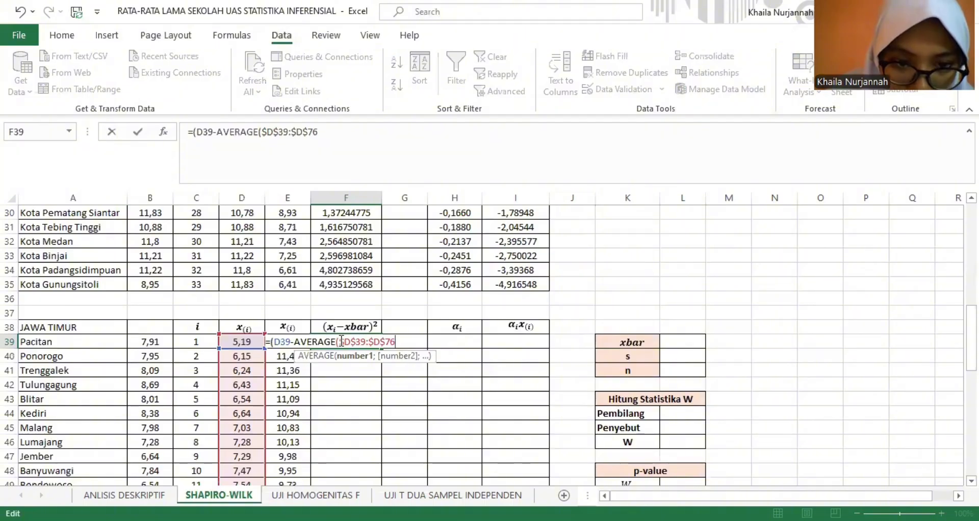
pyautogui.write('))')
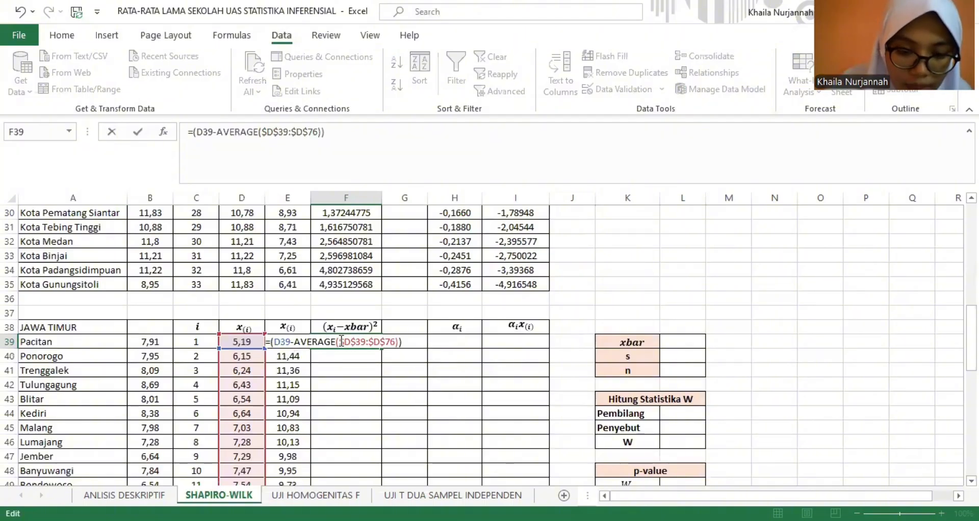
pyautogui.write('^2')
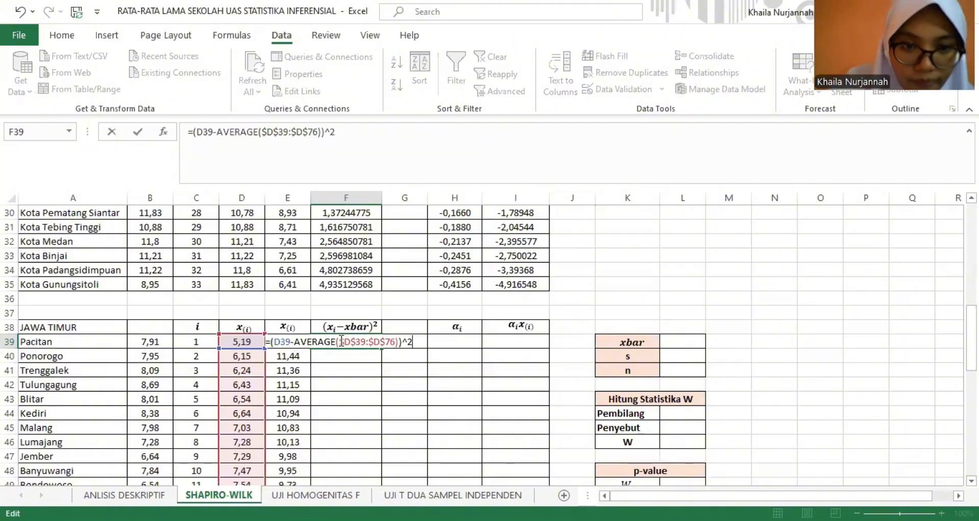
pyautogui.press('Return')
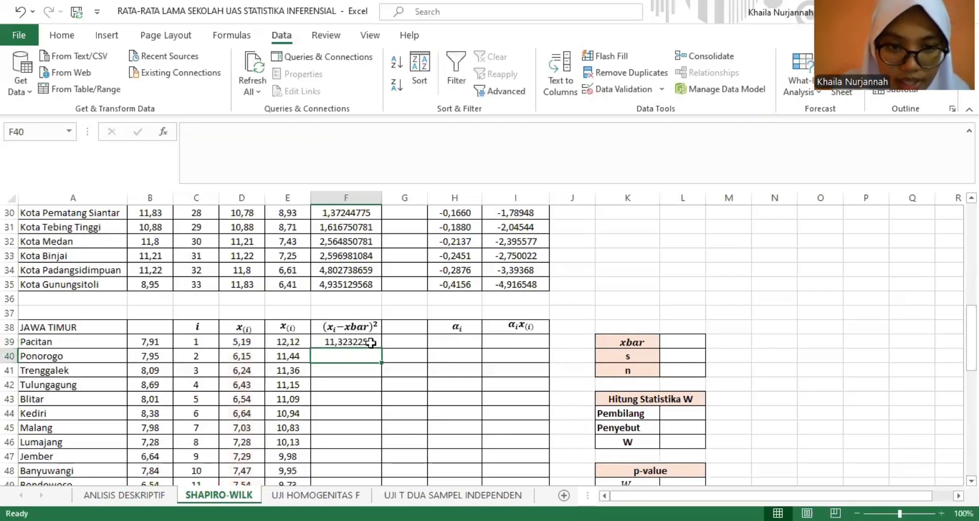
# - Fill the squared-deviation formula from F39 down column F for the Jawa Timur rows
pyautogui.click(378, 346)
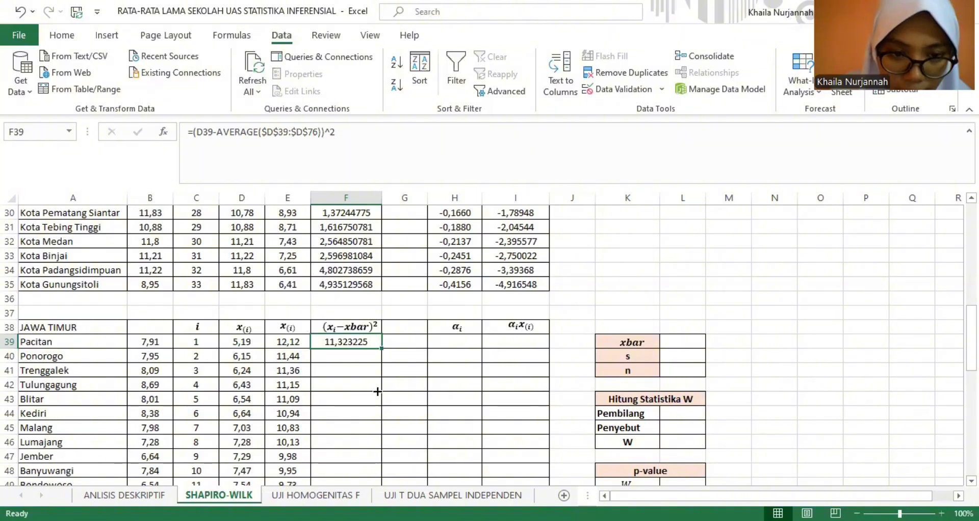
pyautogui.moveTo(378, 392); pyautogui.dragTo(367, 443)
pyautogui.click(683, 403)
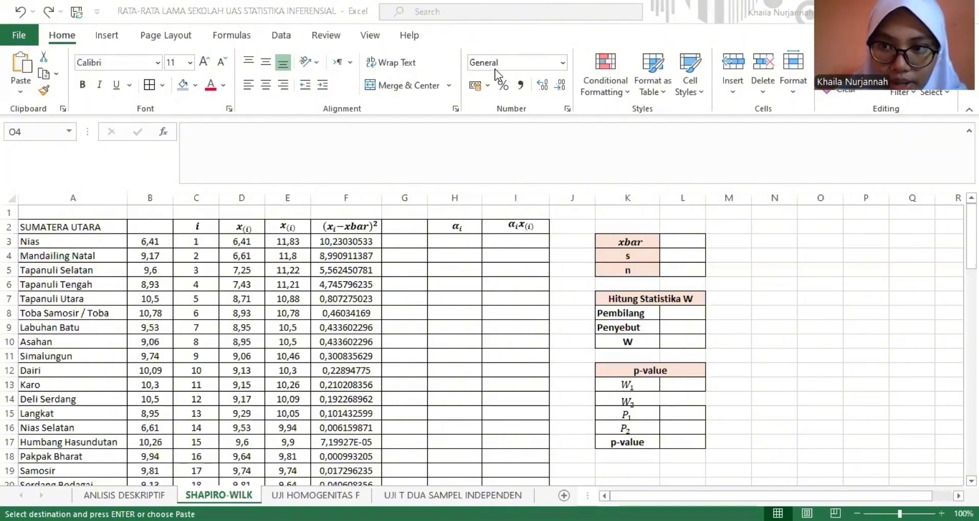
# - Switch to the web browser and examine the coefficient table for n = 27 to 38 on the real-statistics.com Shapiro-Wilk page
pyautogui.hotkey('alt', 'Tab')
pyautogui.scroll(-6, 489, 304)
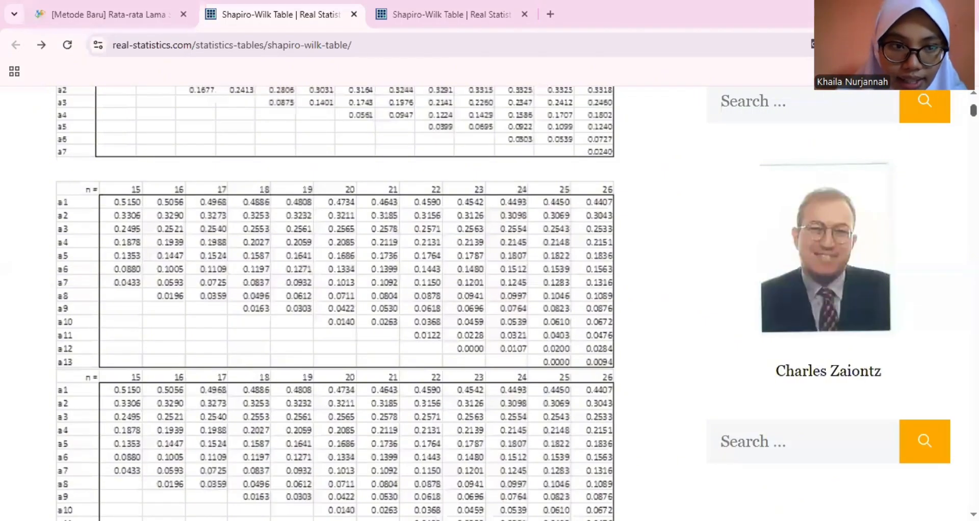
pyautogui.scroll(1, 334, 303)
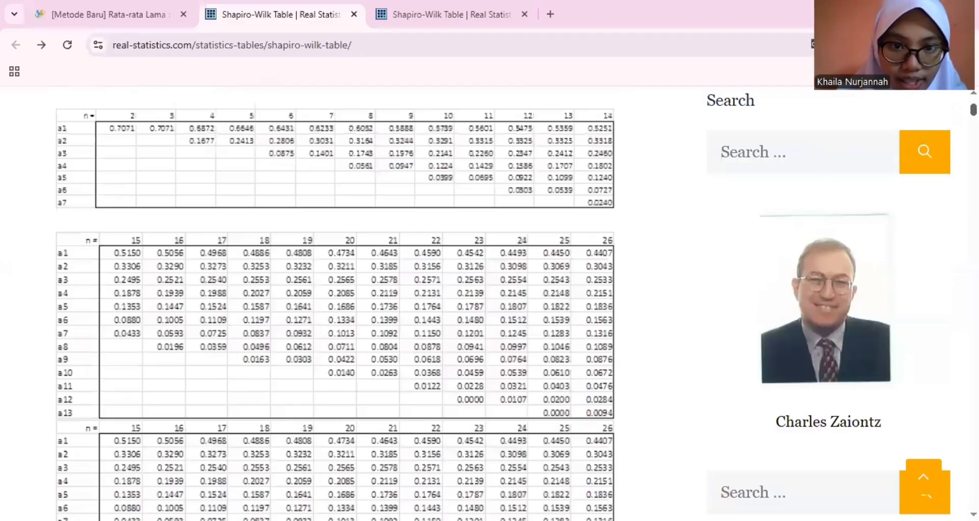
pyautogui.scroll(-2, 335, 304)
pyautogui.scroll(-1, 335, 303)
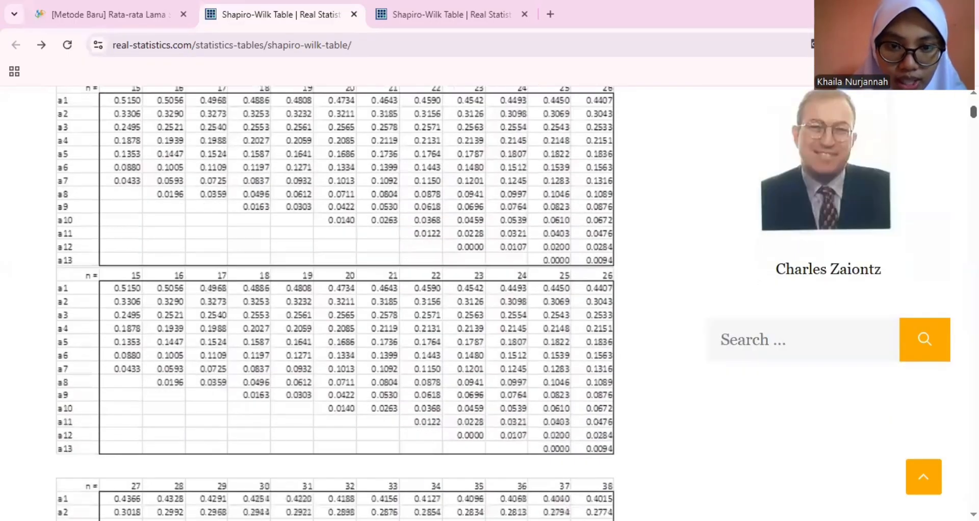
pyautogui.scroll(1, 335, 303)
pyautogui.scroll(-8, 334, 304)
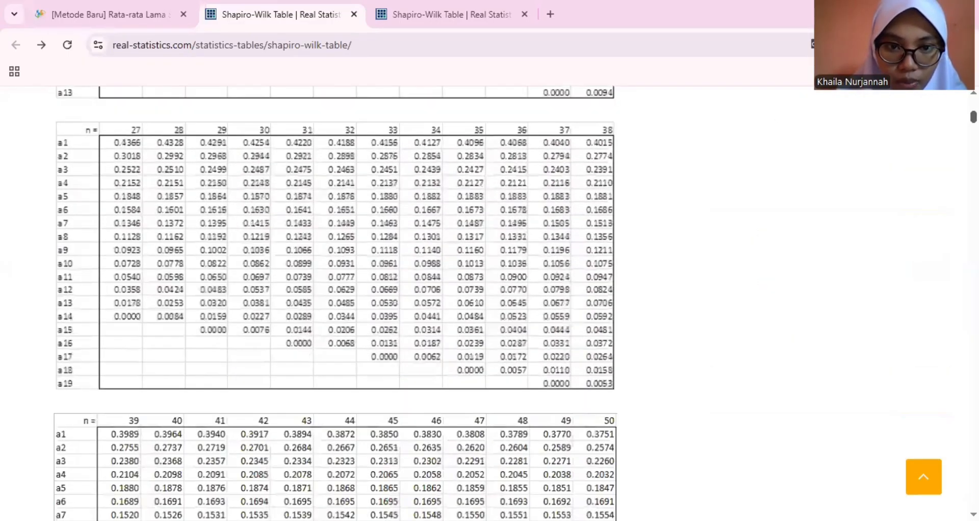
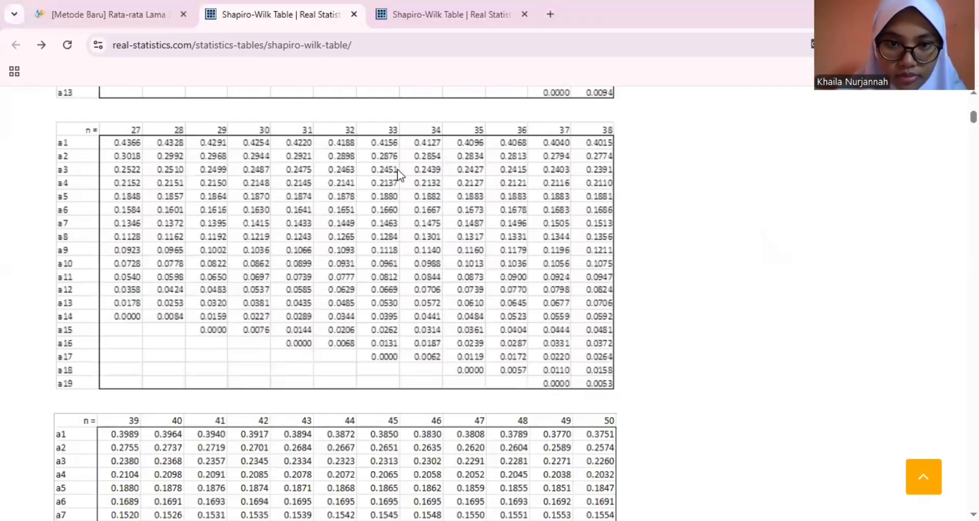
# - Switch to the Excel workbook, paste the copied n = 33 coefficients into H3:H35 for Sumatera Utara, and check the column
pyautogui.hotkey('alt', 'Tab')
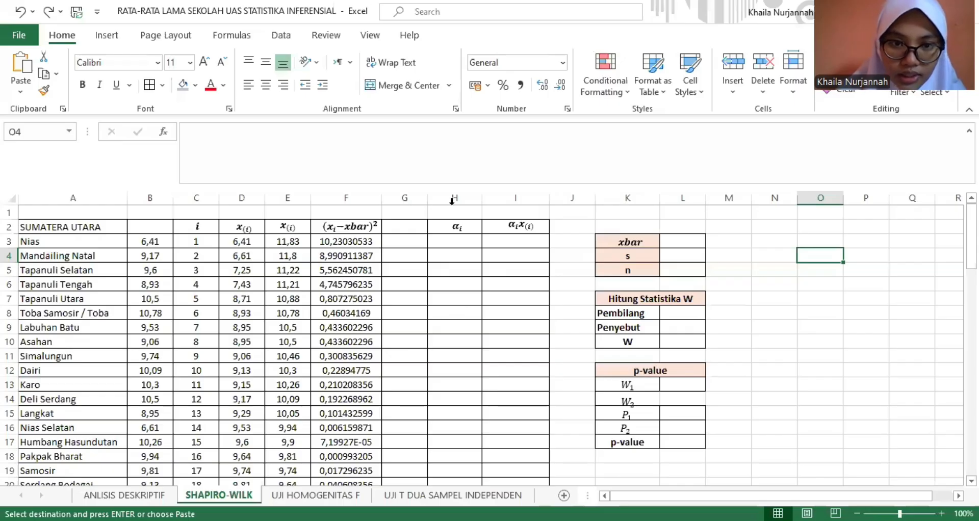
pyautogui.click(455, 246)
pyautogui.hotkey('ctrl', 'v')
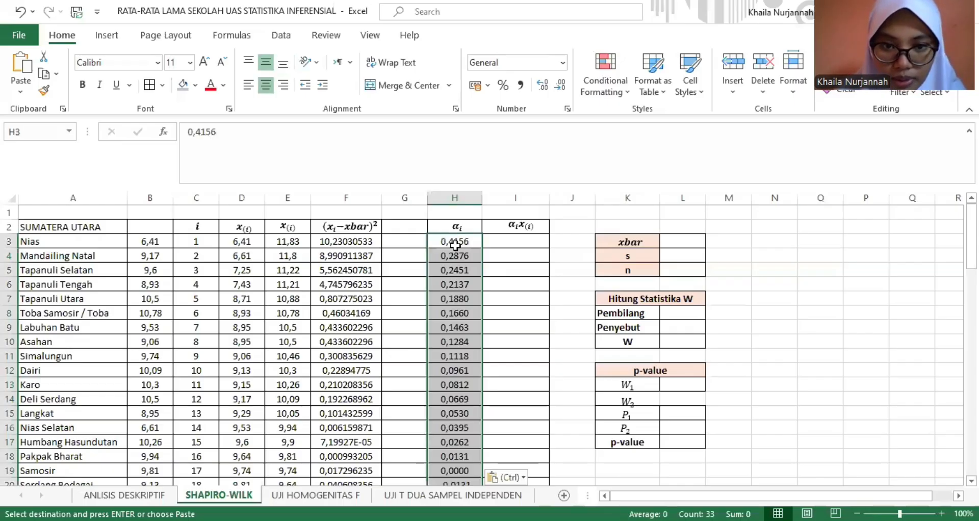
pyautogui.click(460, 245)
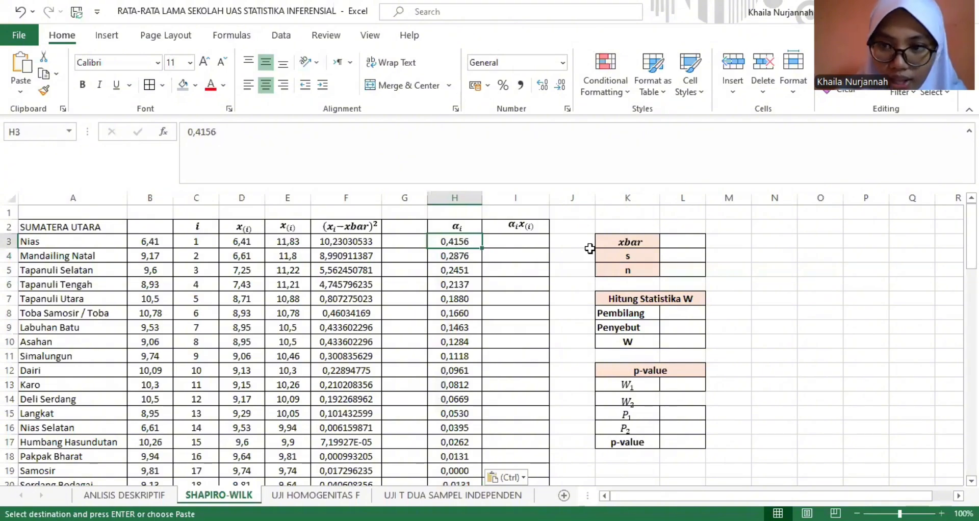
pyautogui.moveTo(971, 236); pyautogui.dragTo(971, 252)
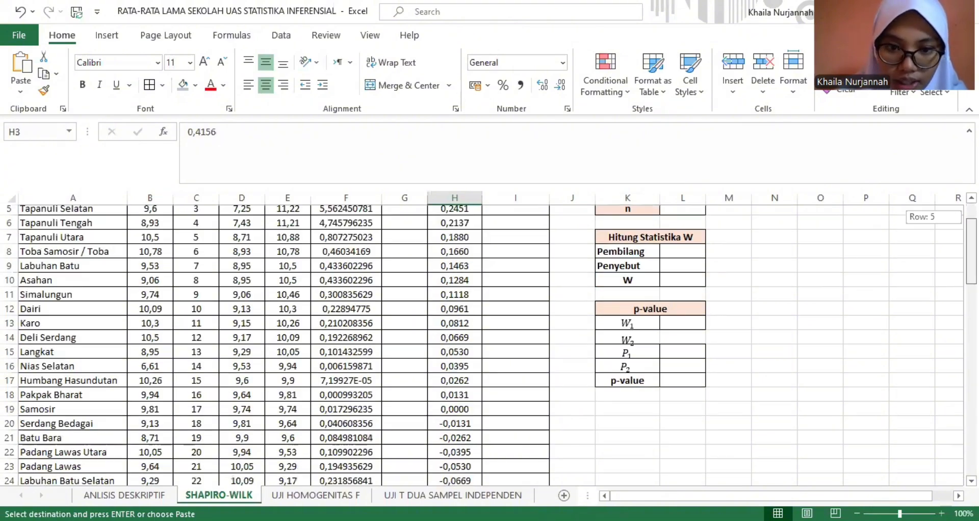
pyautogui.scroll(1, 550, 431)
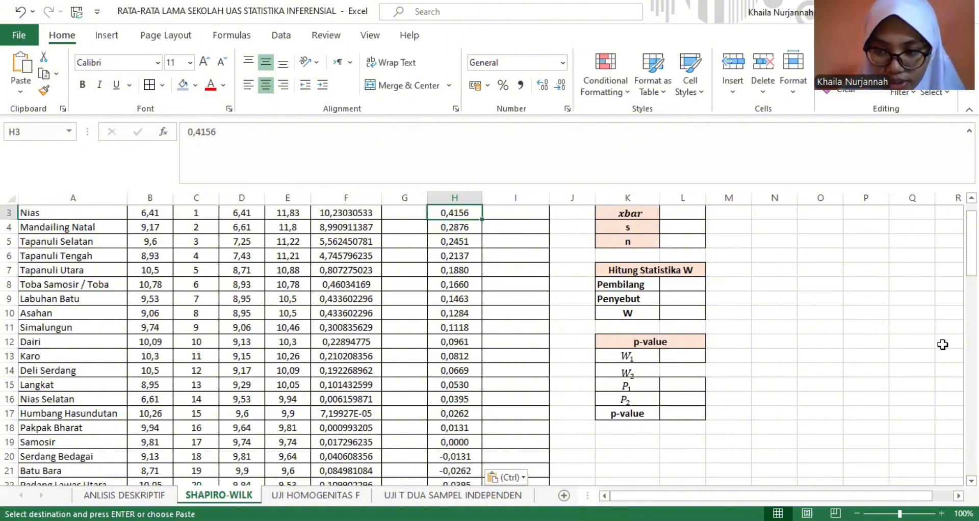
pyautogui.moveTo(972, 254); pyautogui.dragTo(971, 305)
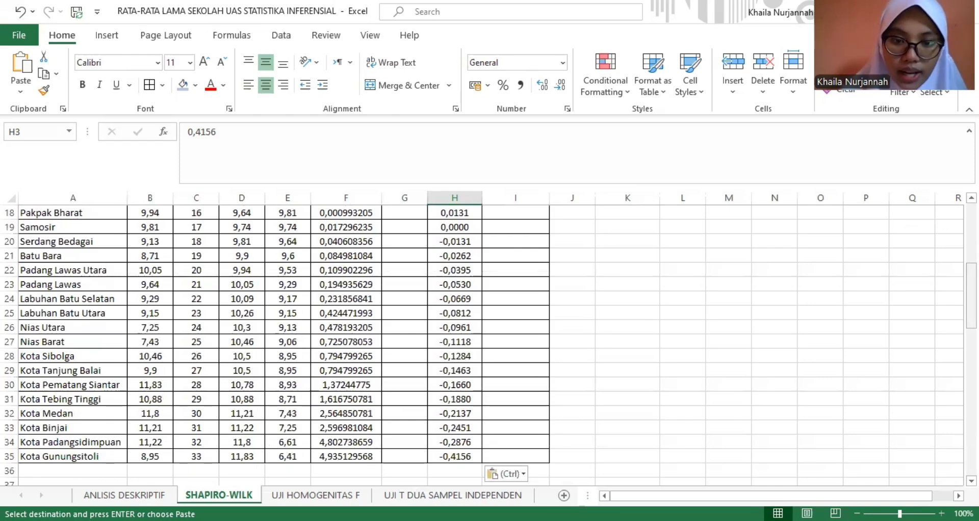
pyautogui.moveTo(971, 305); pyautogui.dragTo(972, 246)
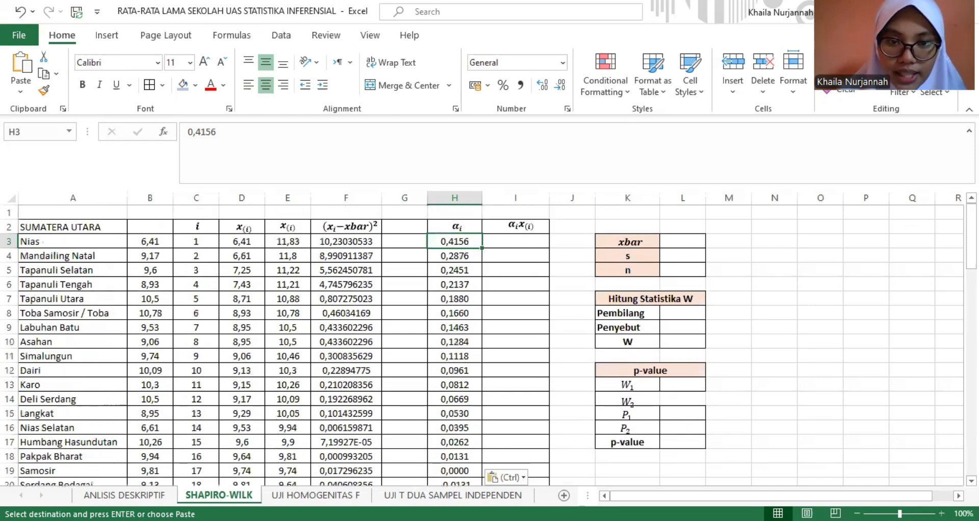
# - Multiply the first Sumatera Utara coefficient by its ascending-order value with =H3*D3 in I3
pyautogui.click(522, 241)
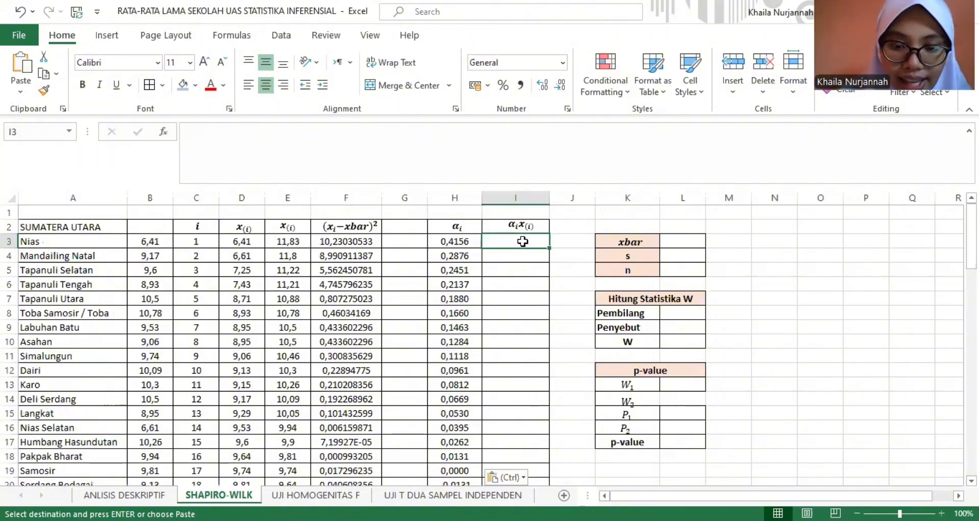
pyautogui.write('=')
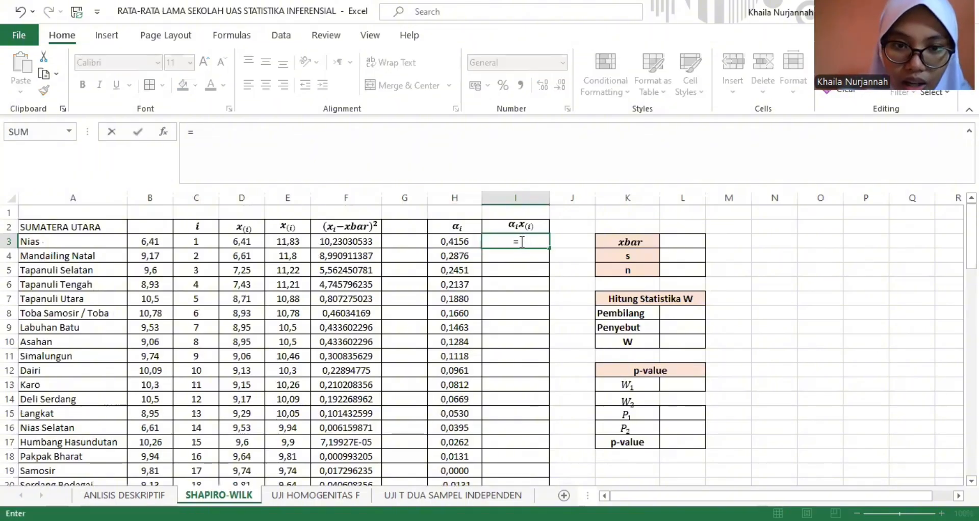
pyautogui.click(463, 242)
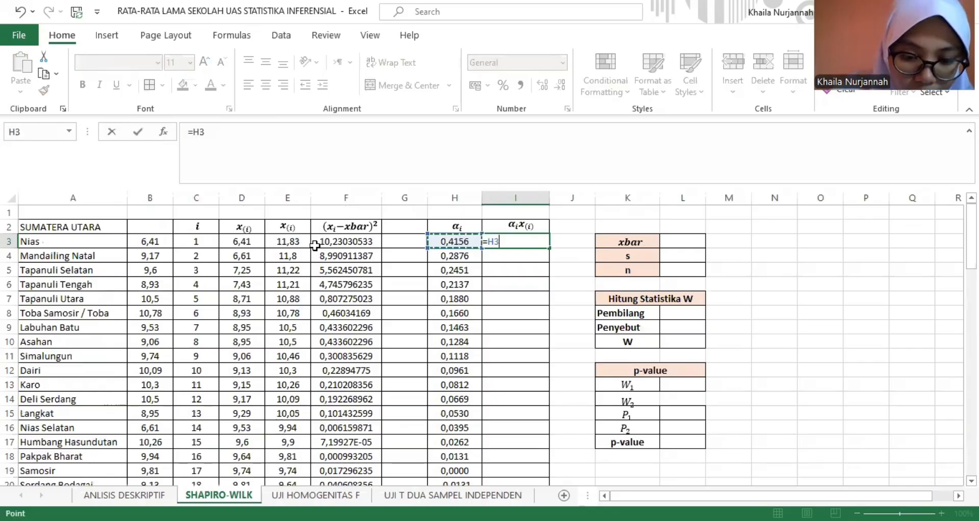
pyautogui.write('*')
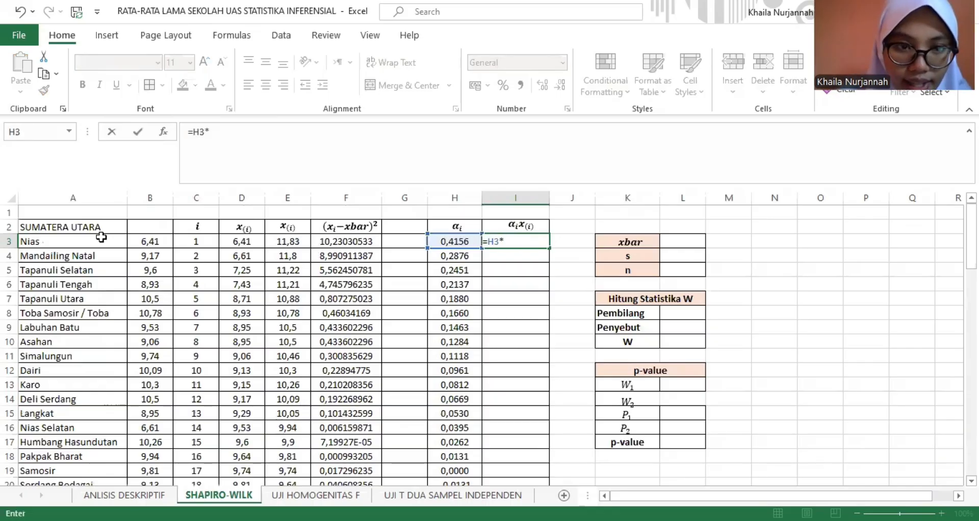
pyautogui.click(246, 243)
pyautogui.press('Return')
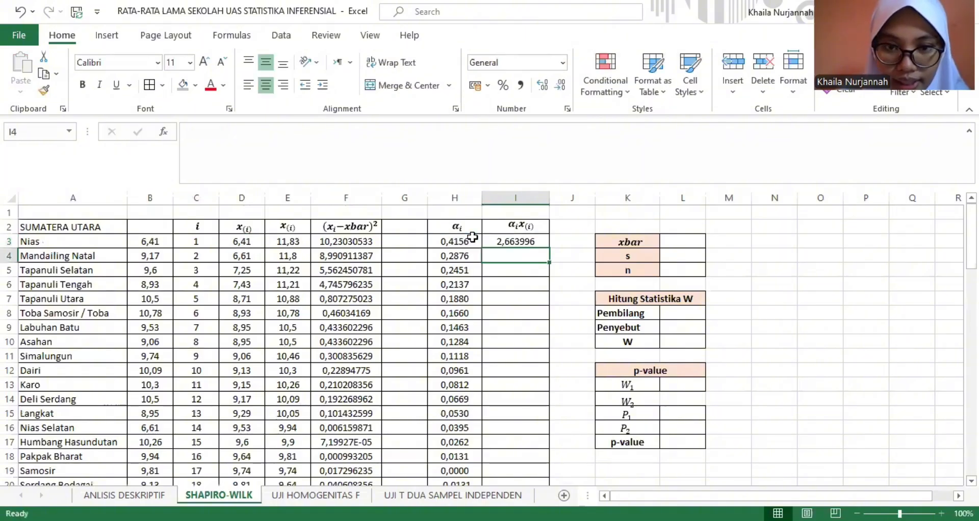
# - Enter the second Sumatera Utara coefficient product as =H4*D4 in I4
pyautogui.write('=')
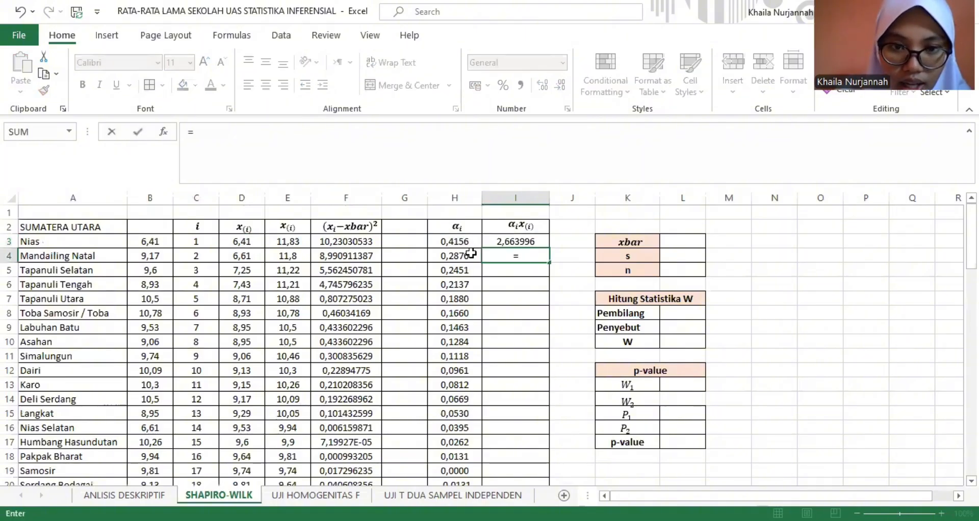
pyautogui.click(471, 253)
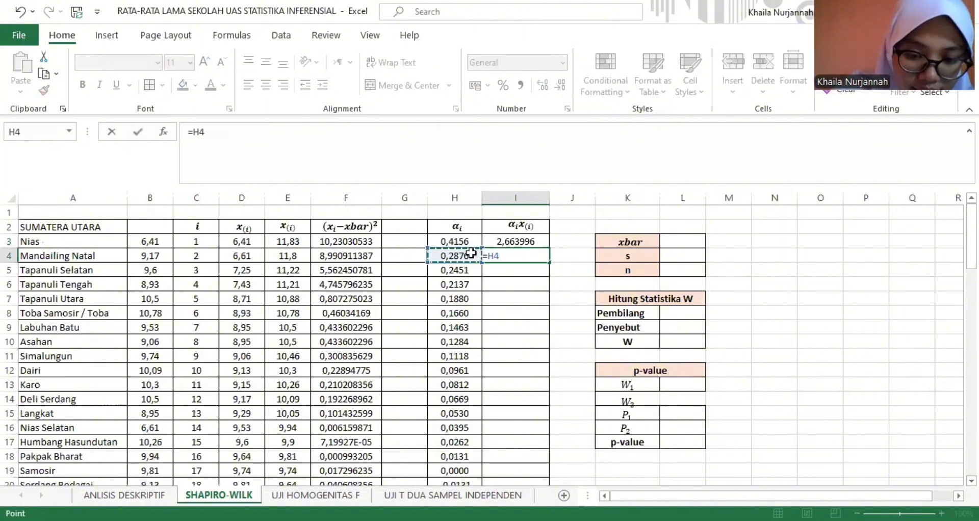
pyautogui.write('*')
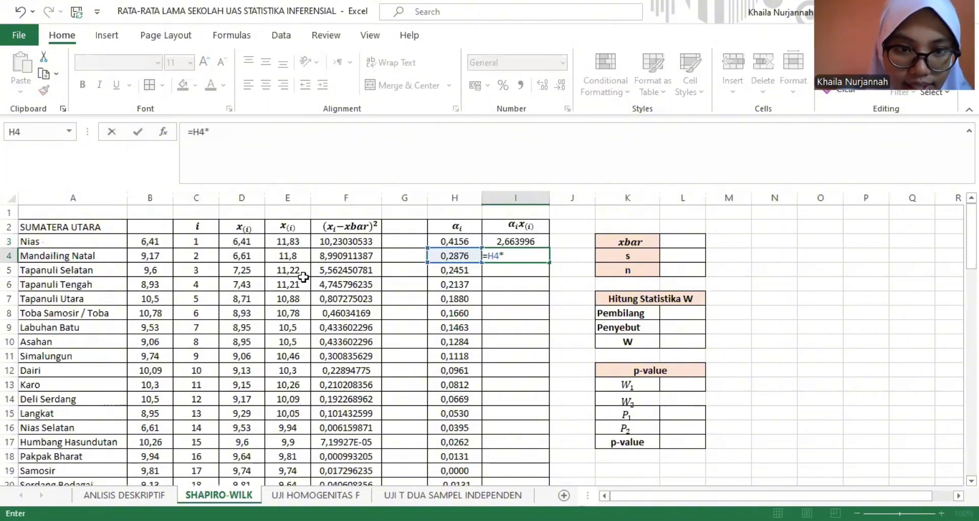
pyautogui.click(253, 259)
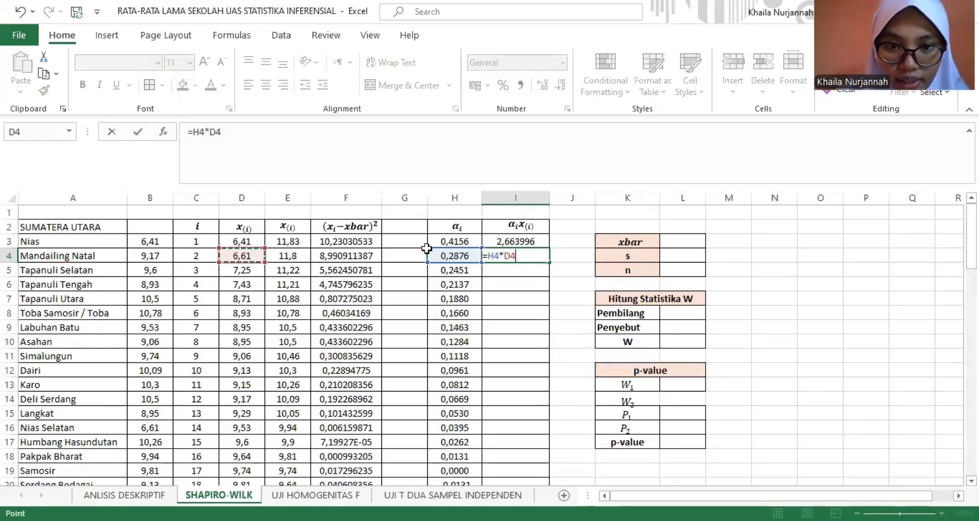
pyautogui.press('Return')
# - Fill the product formula from I4 down to I35 for the remaining Sumatera Utara rows
pyautogui.click(509, 254)
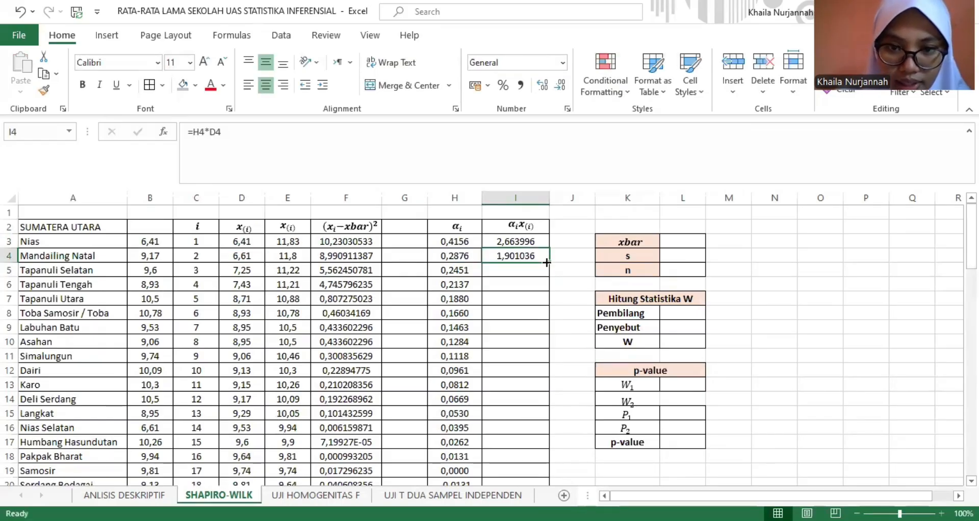
pyautogui.moveTo(547, 262); pyautogui.dragTo(522, 468)
pyautogui.moveTo(522, 463); pyautogui.dragTo(521, 463)
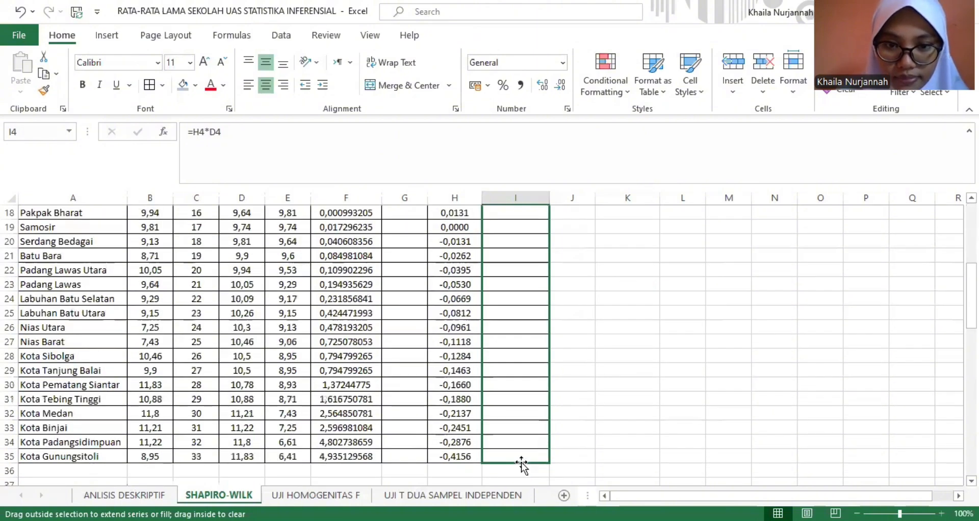
pyautogui.click(627, 398)
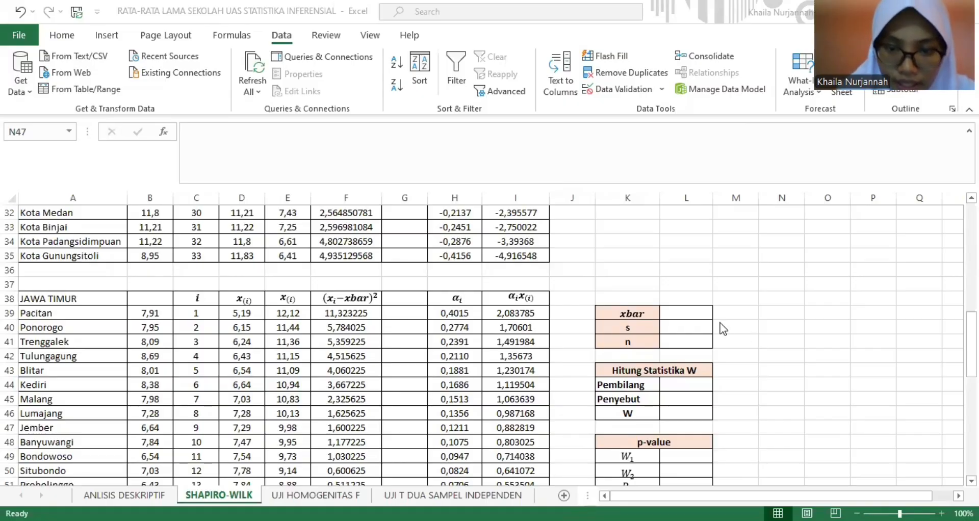
# - Compute the Jawa Timur mean in L39 as the AVERAGE of D39:D76
pyautogui.click(682, 311)
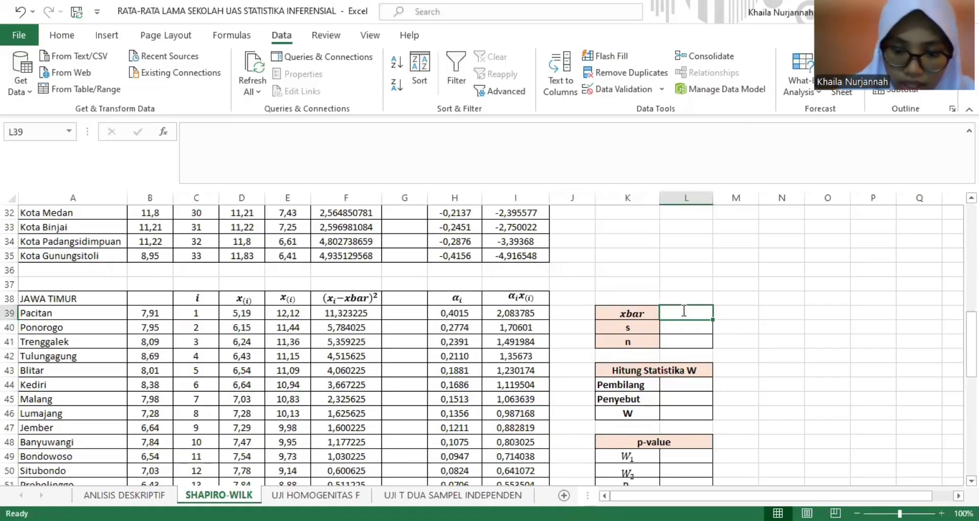
pyautogui.write('=a')
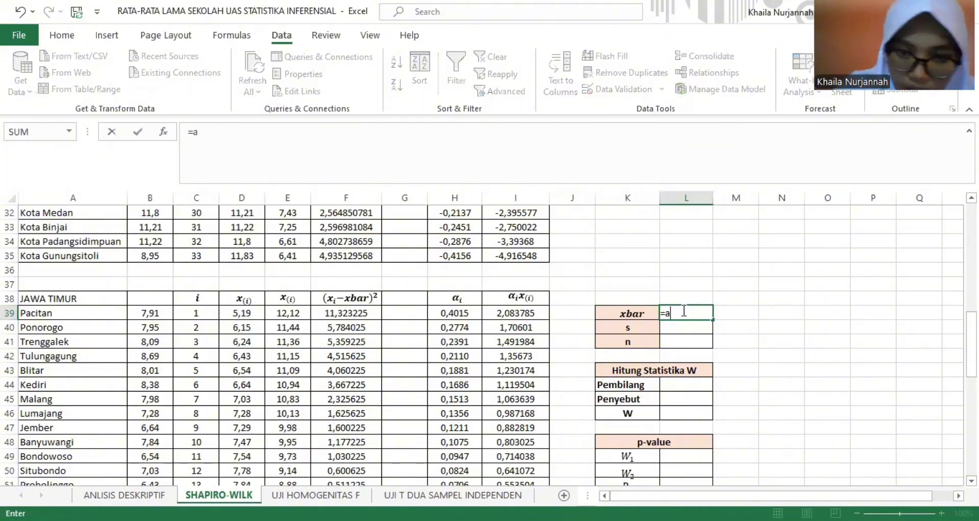
pyautogui.write('v')
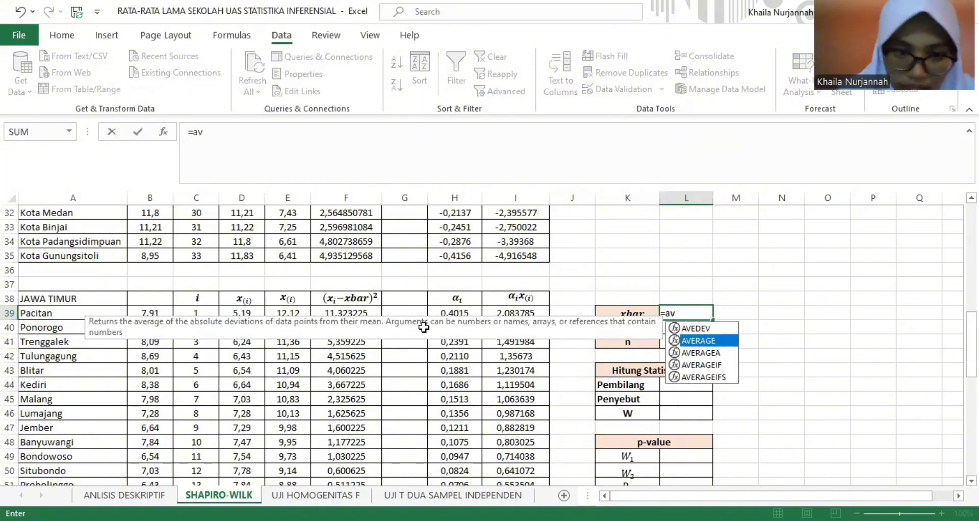
pyautogui.press('Tab')
pyautogui.click(243, 313)
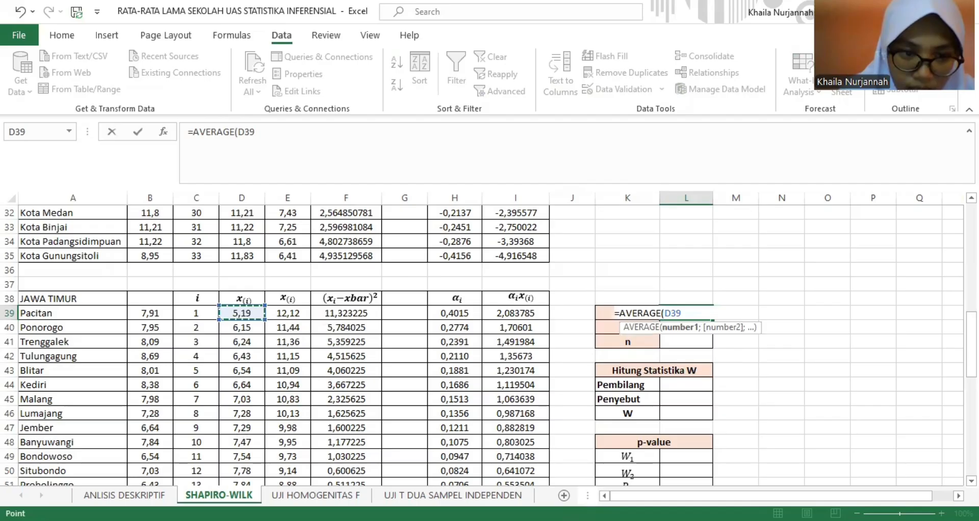
pyautogui.hotkey('ctrl', 'shift', 'Down')
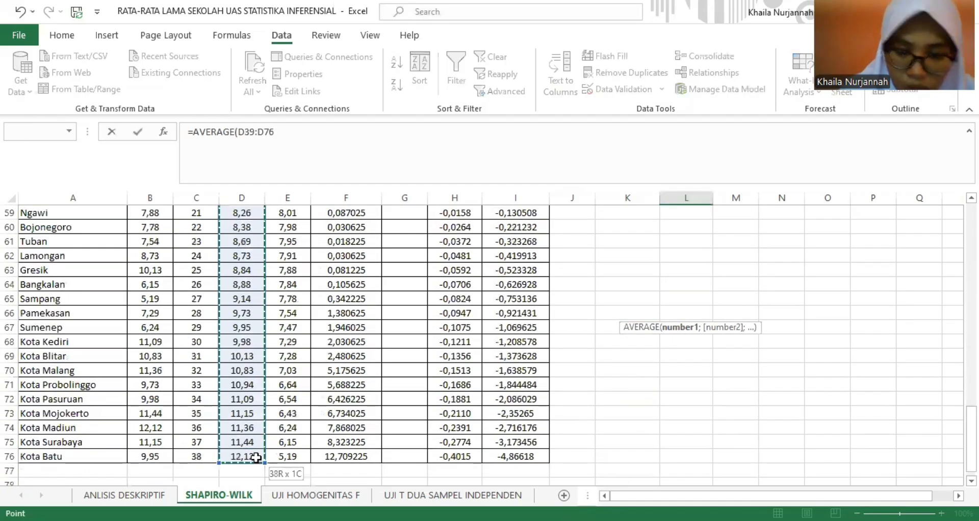
pyautogui.press('Return')
# - Compute the Jawa Timur sample standard deviation in L40 with STDEV.S over D39:D76
pyautogui.scroll(2, 484, 347)
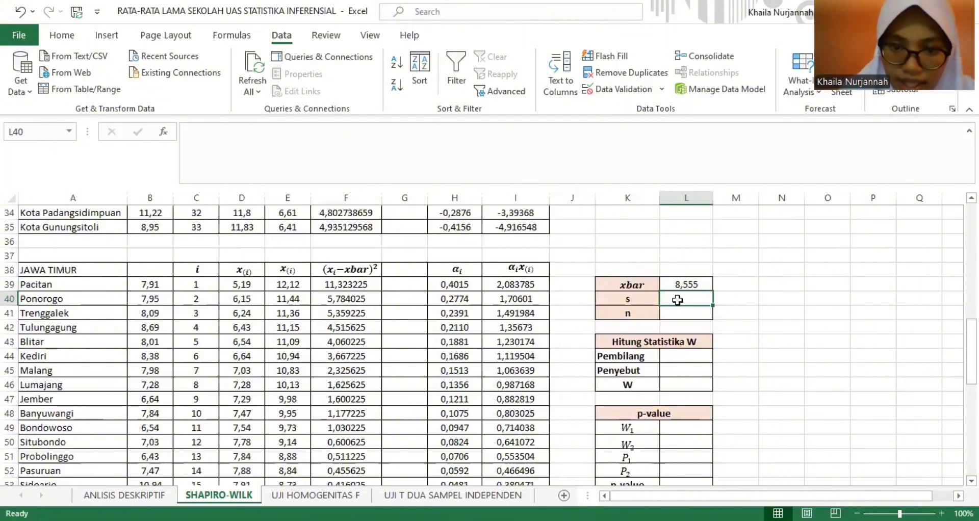
pyautogui.write('=s')
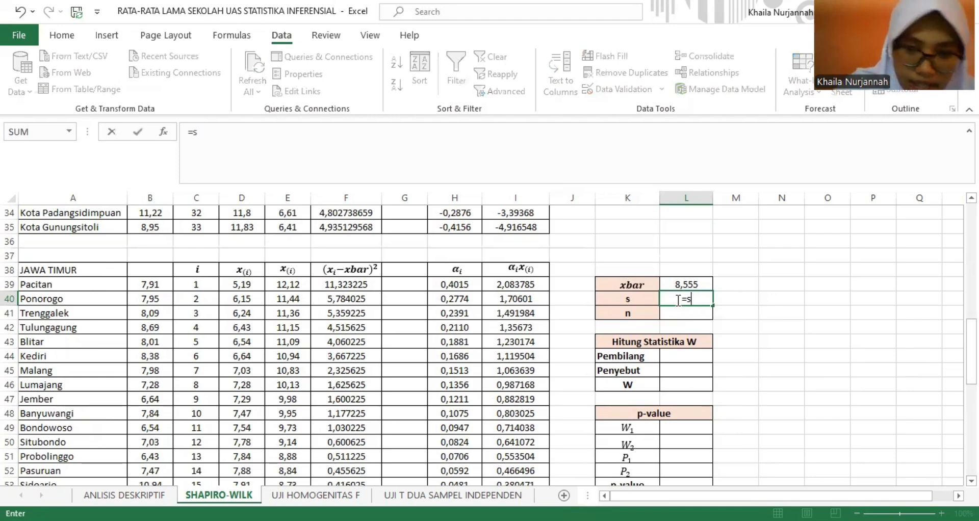
pyautogui.write('td')
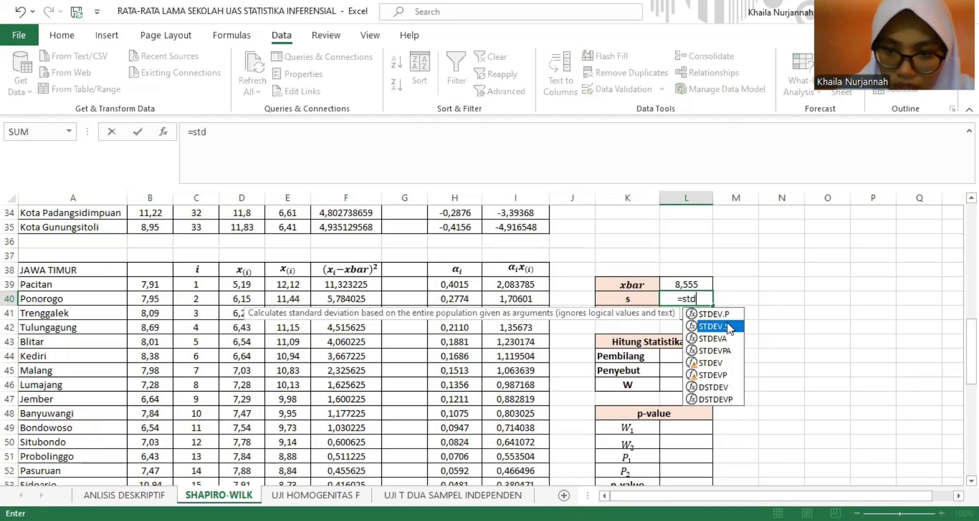
pyautogui.press('Tab')
pyautogui.click(234, 289)
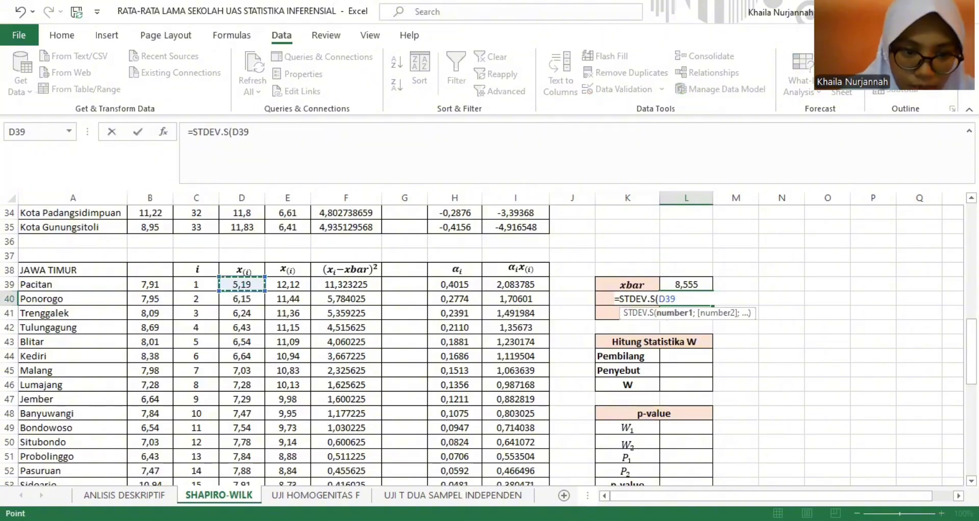
pyautogui.moveTo(242, 284); pyautogui.dragTo(234, 462)
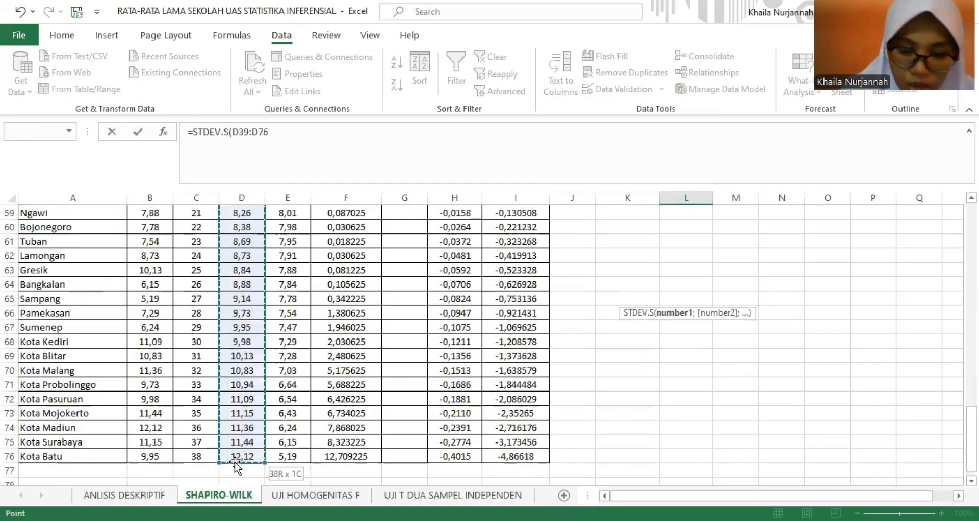
pyautogui.press('Return')
# - Compute the Jawa Timur sample size n in L41 with COUNT over D39:D76
pyautogui.scroll(2, 489, 347)
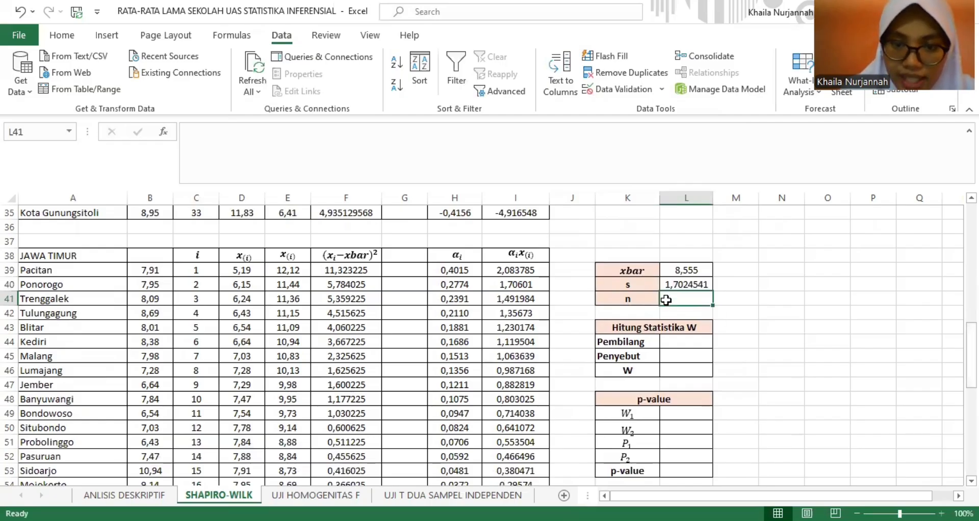
pyautogui.write('=')
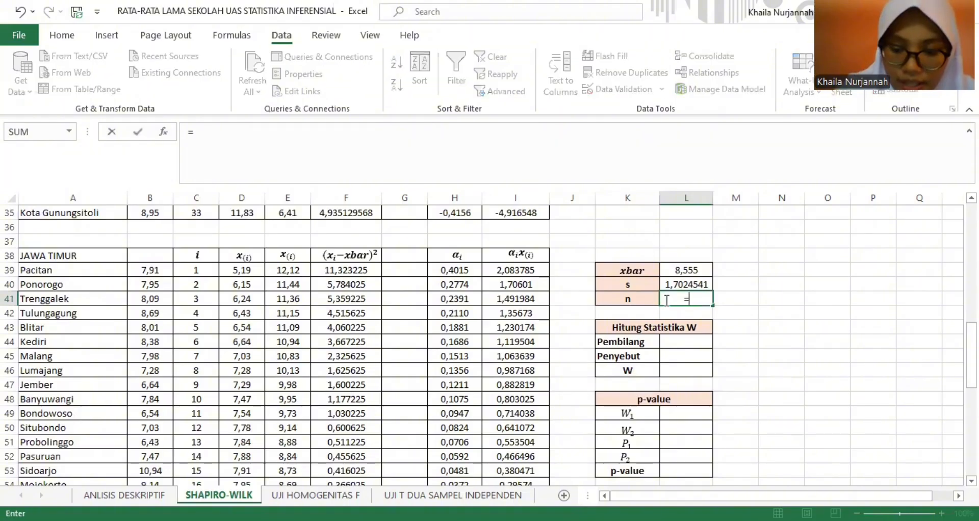
pyautogui.write('coun')
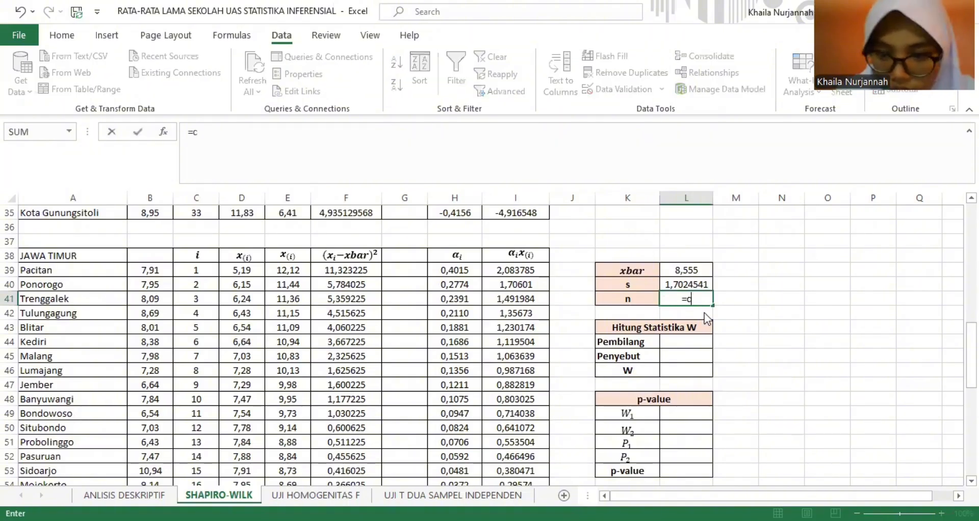
pyautogui.press('Tab')
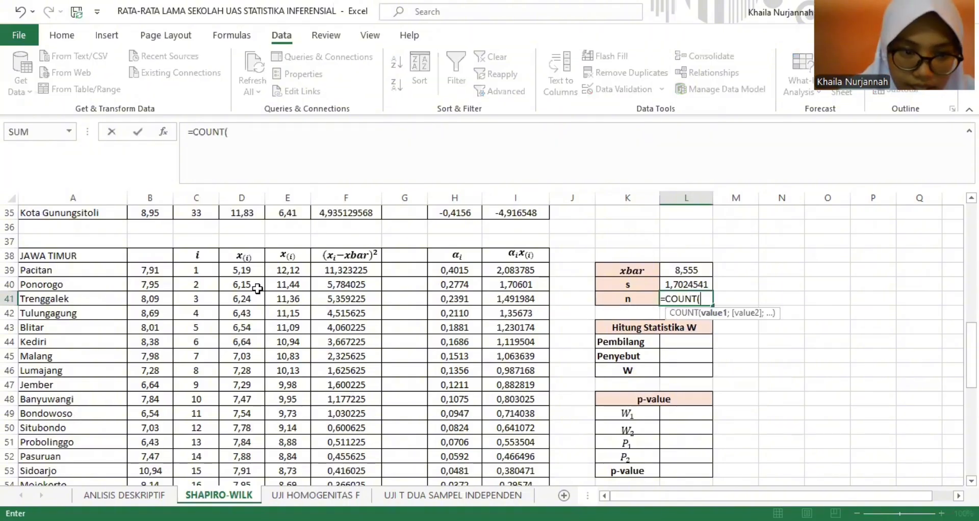
pyautogui.click(244, 270)
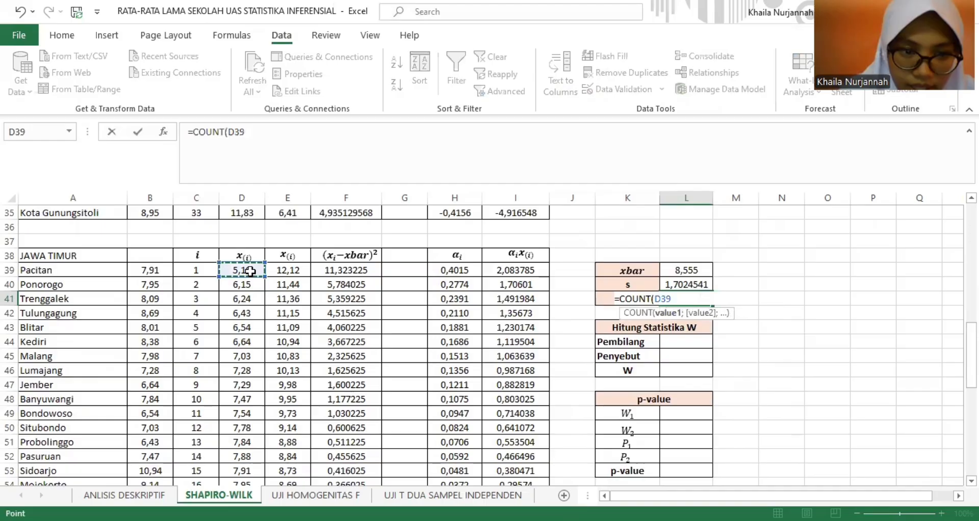
pyautogui.moveTo(244, 270); pyautogui.dragTo(246, 454)
pyautogui.press('Return')
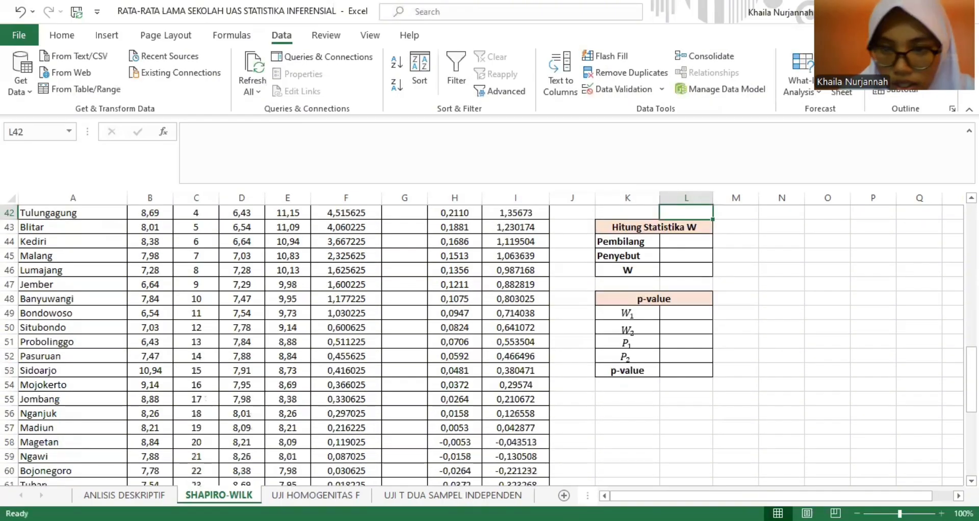
# - Compute the Jawa Timur numerator (Pembilang) in L44 as =SUM(I39:I76)^2
pyautogui.moveTo(971, 378); pyautogui.dragTo(971, 359)
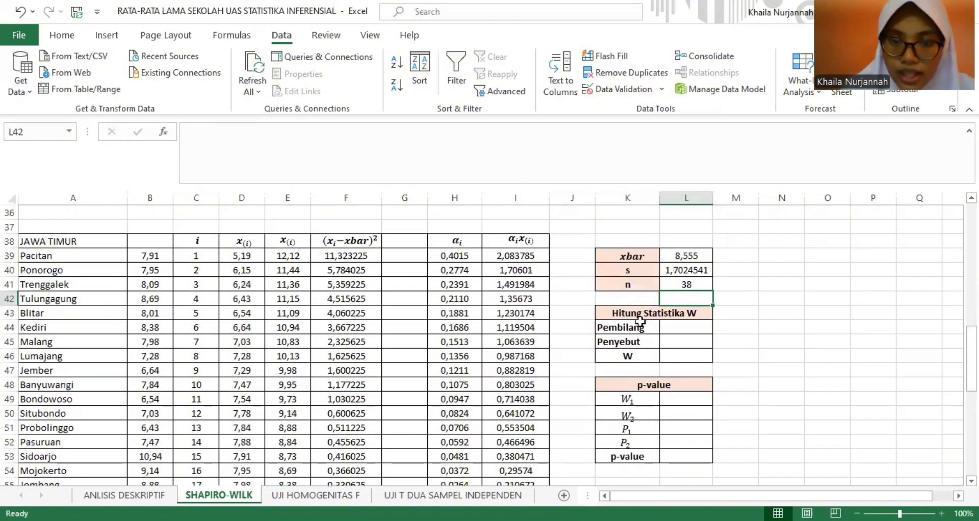
pyautogui.click(686, 323)
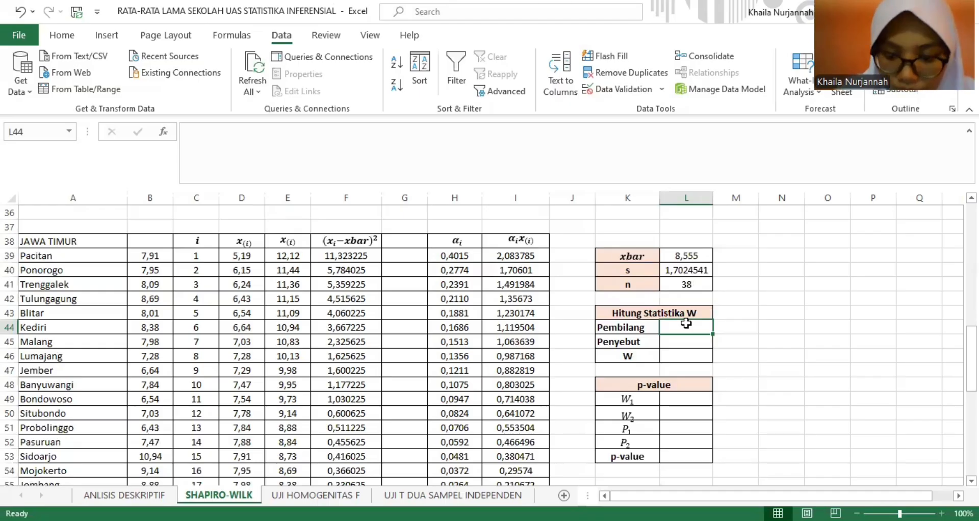
pyautogui.write('=')
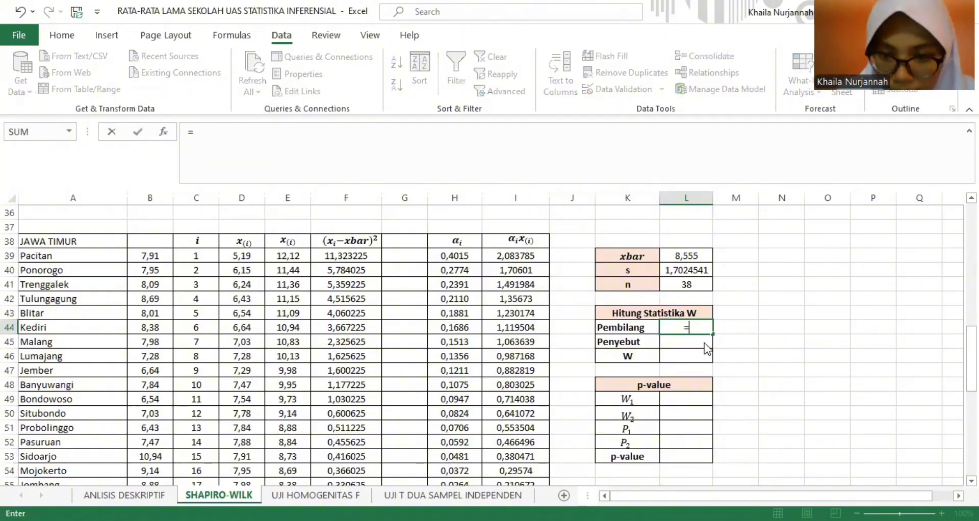
pyautogui.write('SUM(')
pyautogui.click(509, 256)
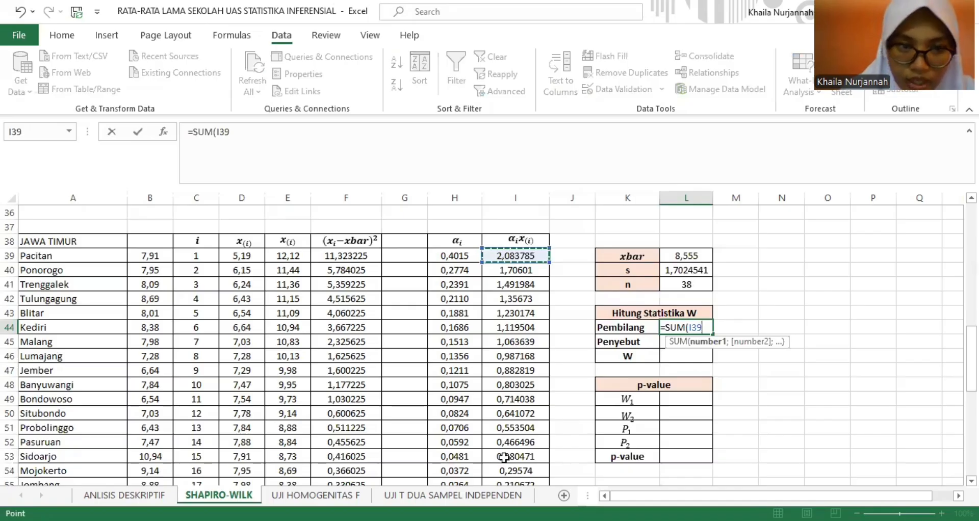
pyautogui.hotkey('ctrl', 'shift', 'Down')
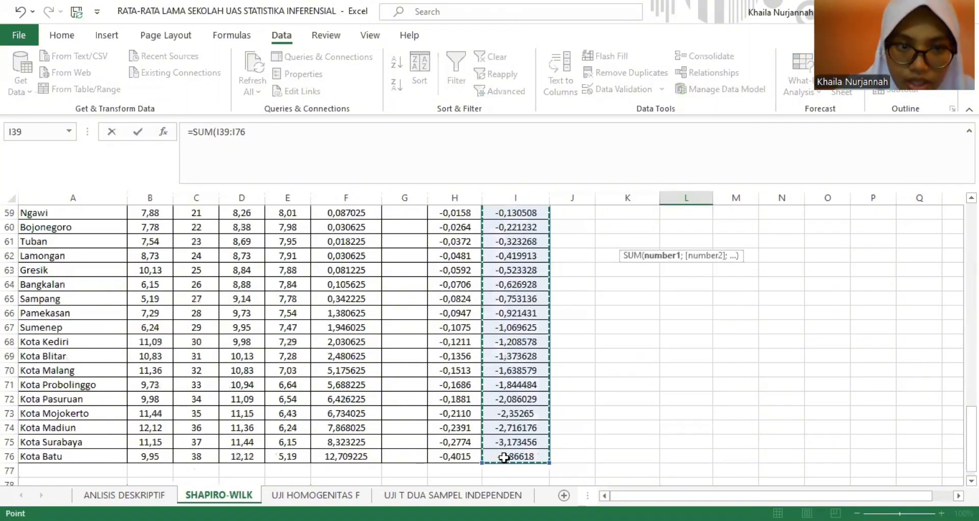
pyautogui.write(')^2')
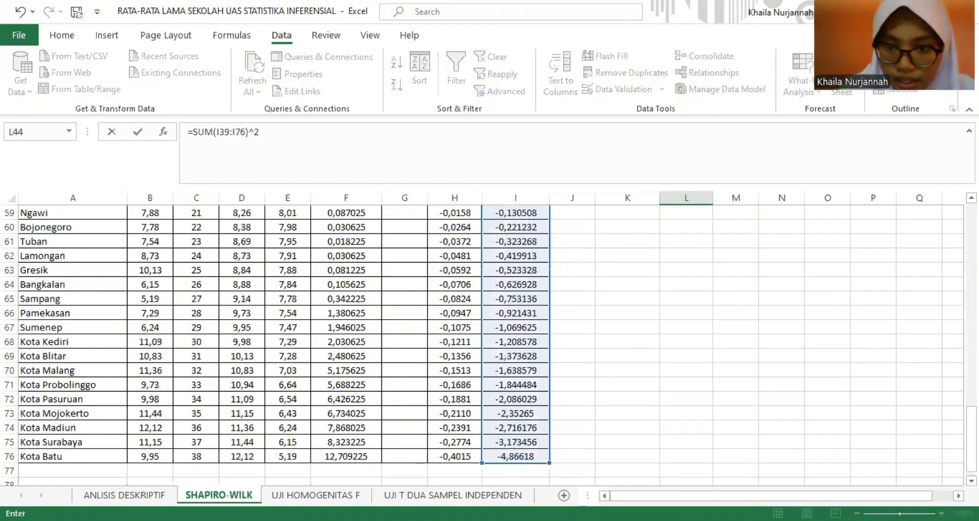
pyautogui.press('Return')
# - Compute the Jawa Timur denominator (Penyebut) in L45 as the SUM of the squared deviations in F39:F76
pyautogui.scroll(3, 819, 301)
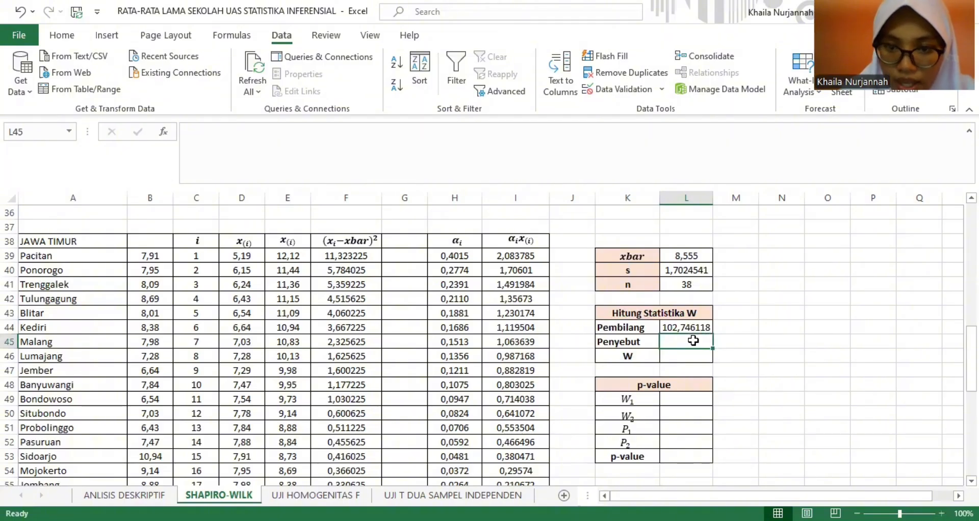
pyautogui.write('=')
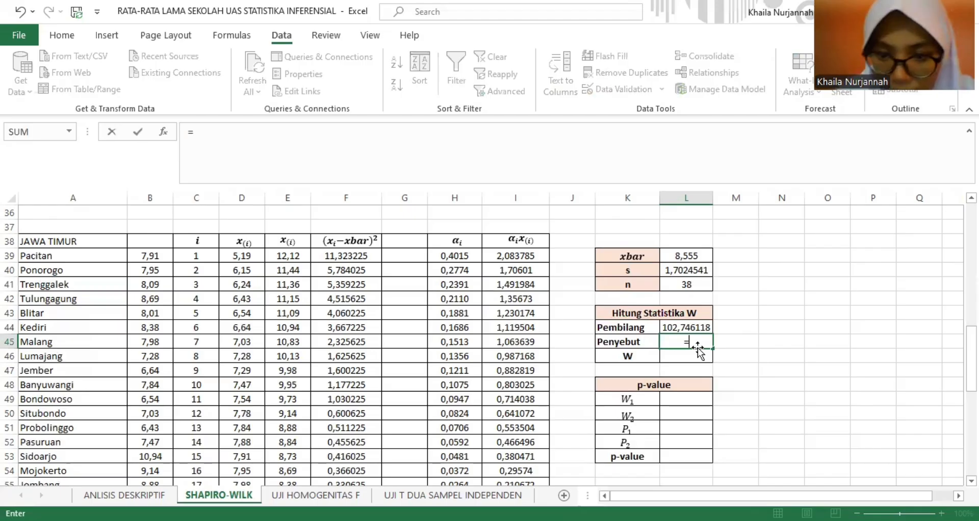
pyautogui.write('SUM(')
pyautogui.click(330, 256)
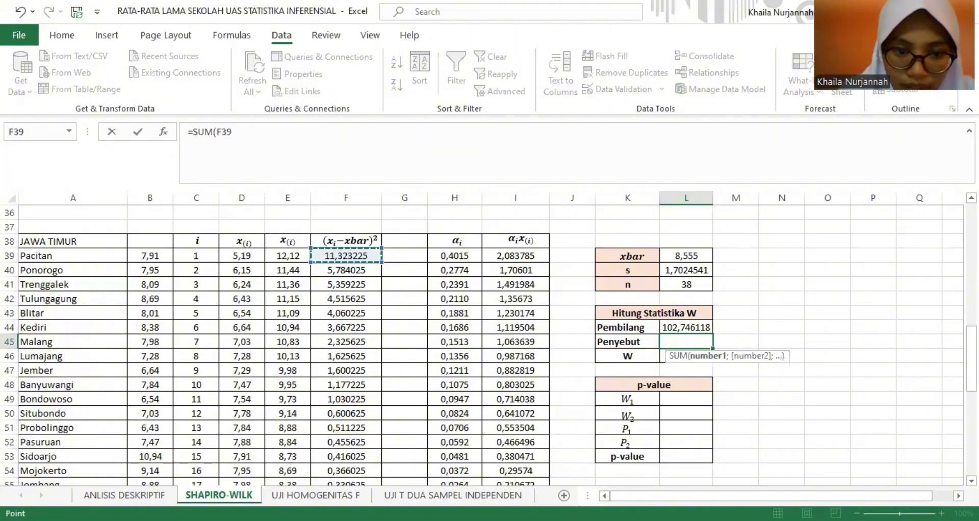
pyautogui.press('Return')
pyautogui.scroll(-3, 936, 405)
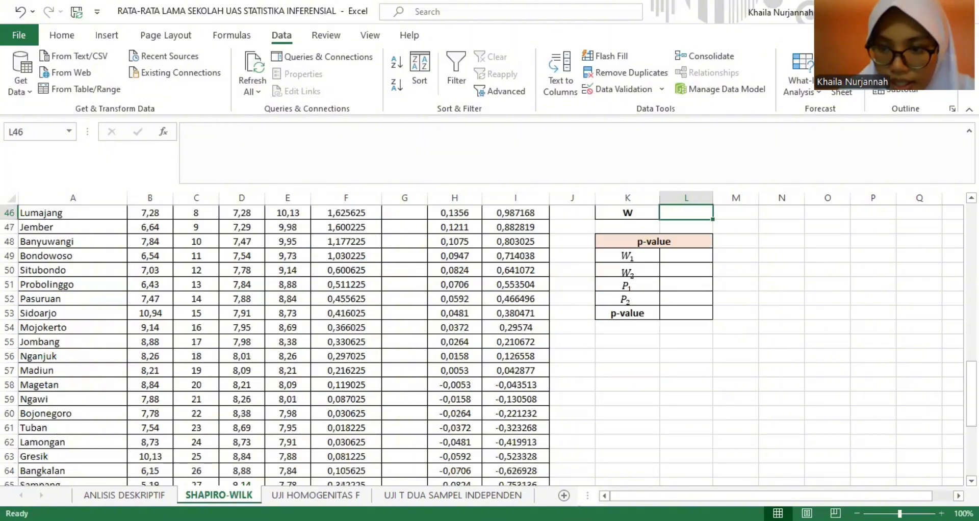
# - Compute the Jawa Timur W statistic in L46 by dividing the numerator L44 by the denominator L45
pyautogui.scroll(2, 776, 333)
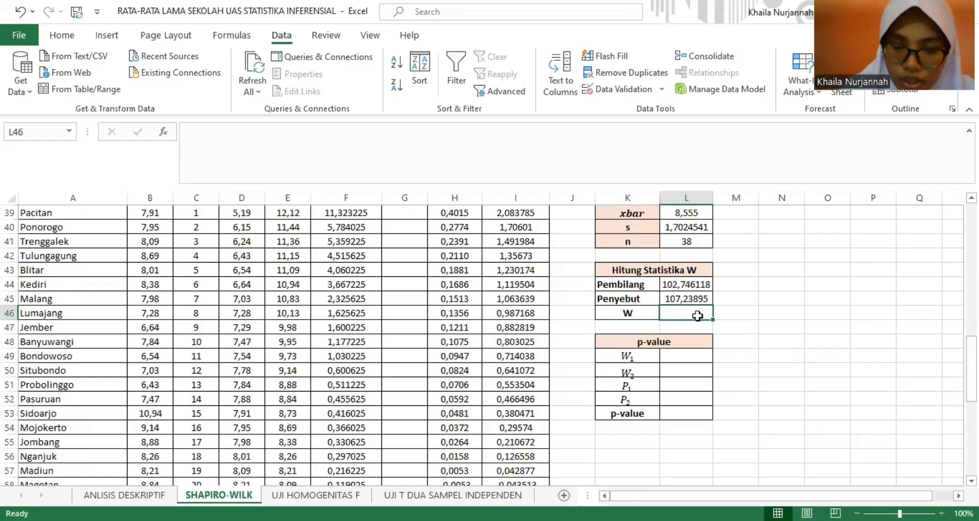
pyautogui.write('=')
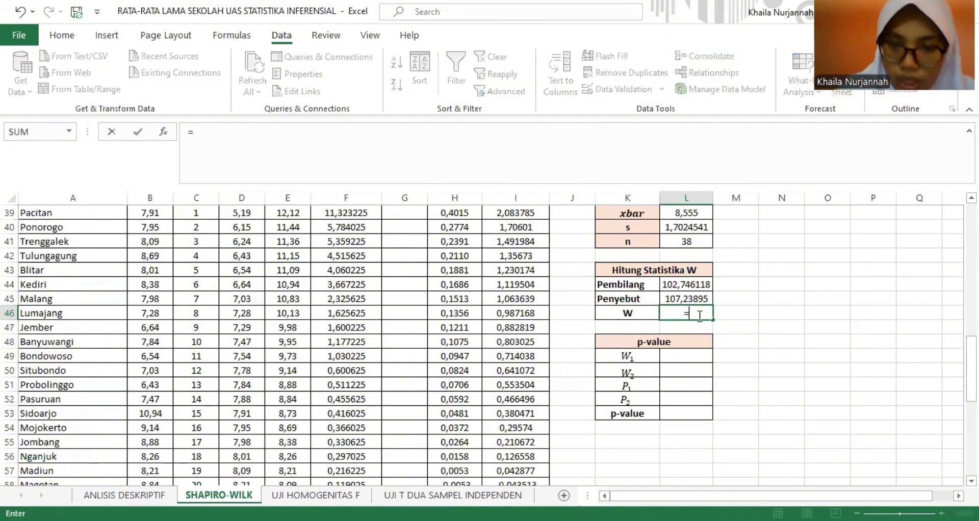
pyautogui.click(678, 284)
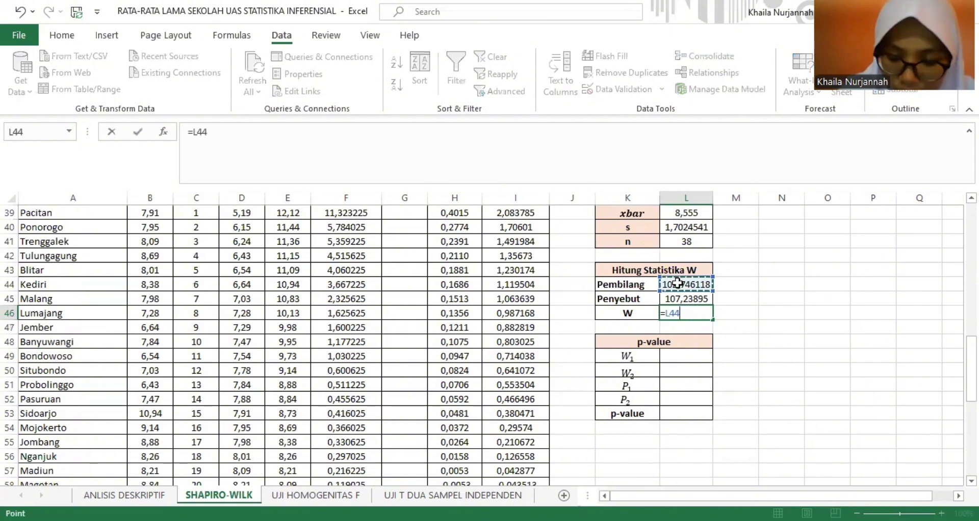
pyautogui.write('/')
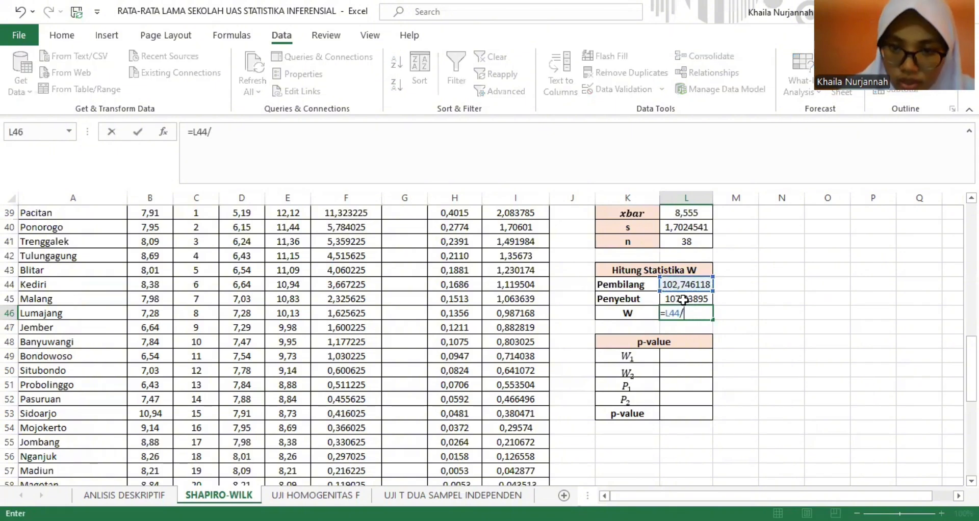
pyautogui.click(683, 299)
pyautogui.press('Return')
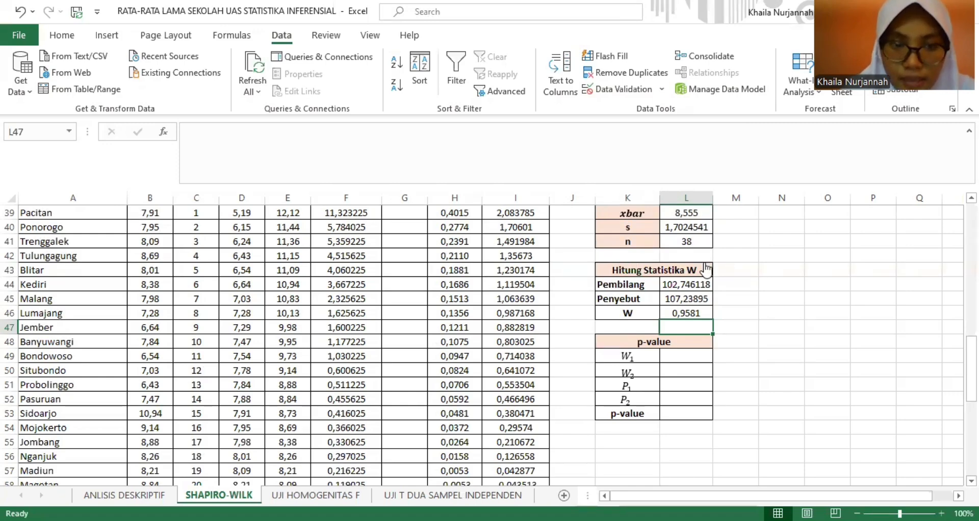
# - Switch to the browser's Shapiro-Wilk Table page, examine the n = 38 row of Table 2 – p-values, and open the table image
pyautogui.hotkey('alt', 'Tab')
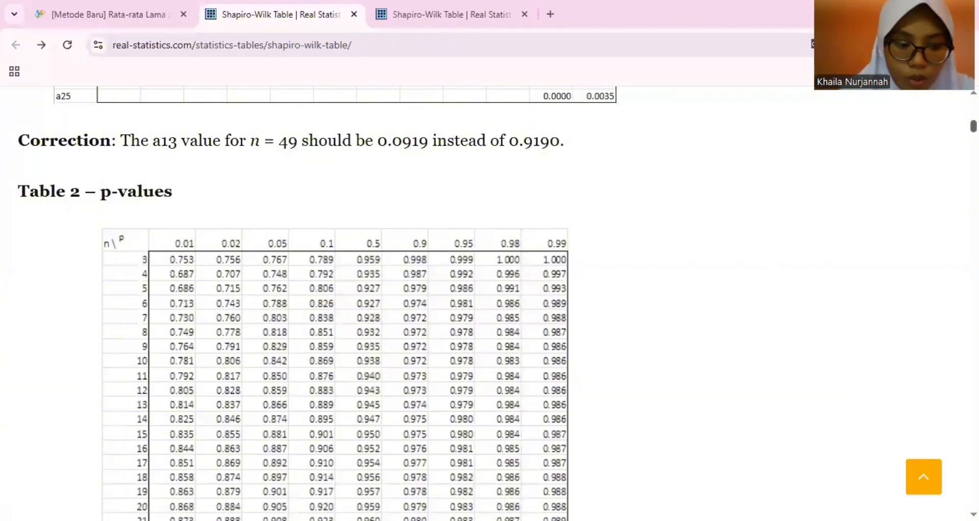
pyautogui.scroll(-5, 712, 206)
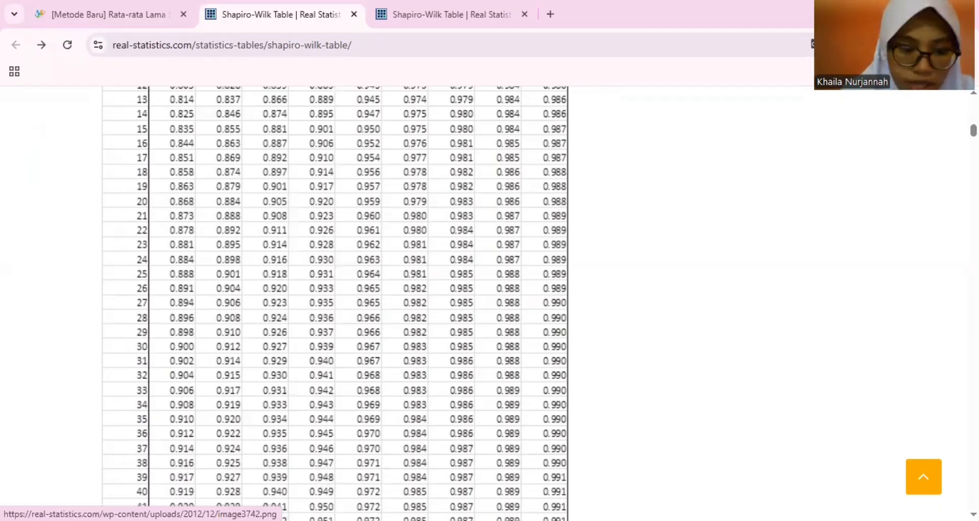
pyautogui.scroll(4, 335, 304)
pyautogui.scroll(3, 335, 303)
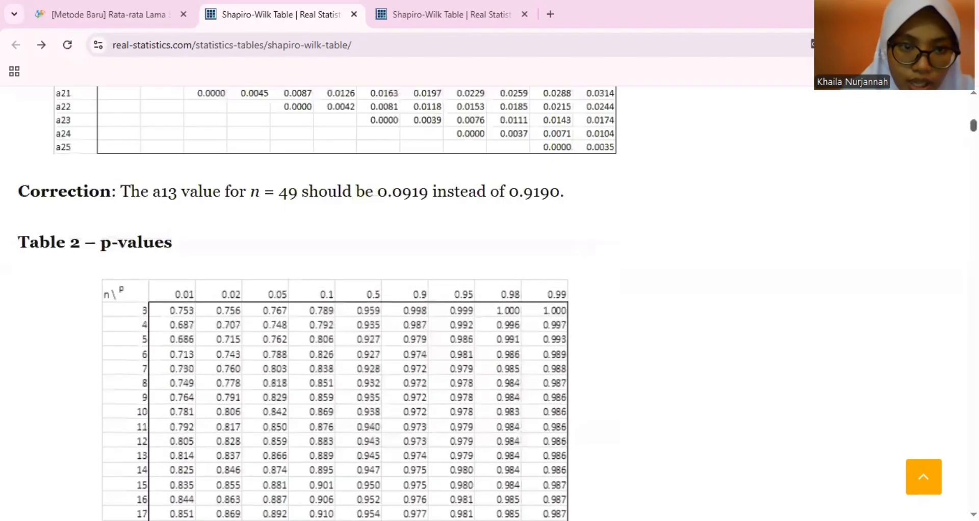
pyautogui.scroll(-2, 337, 204)
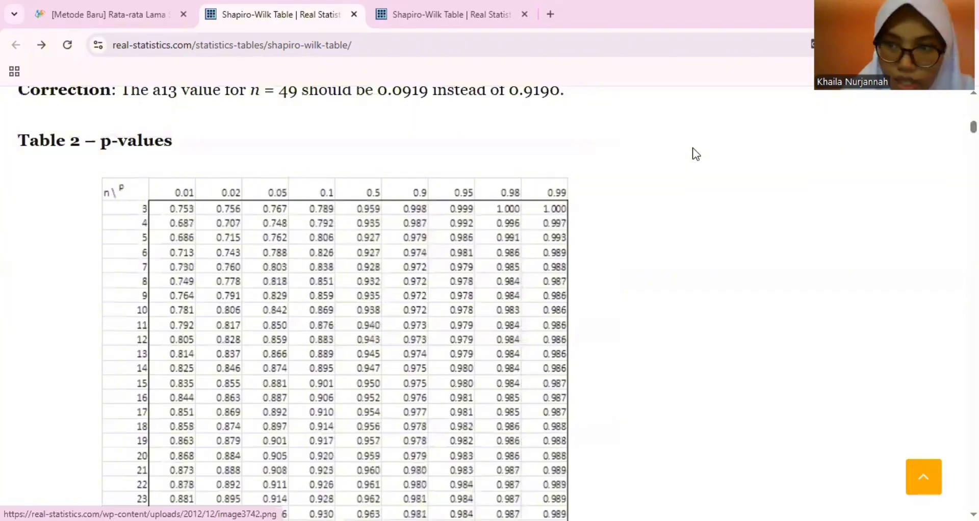
pyautogui.scroll(-5, 335, 303)
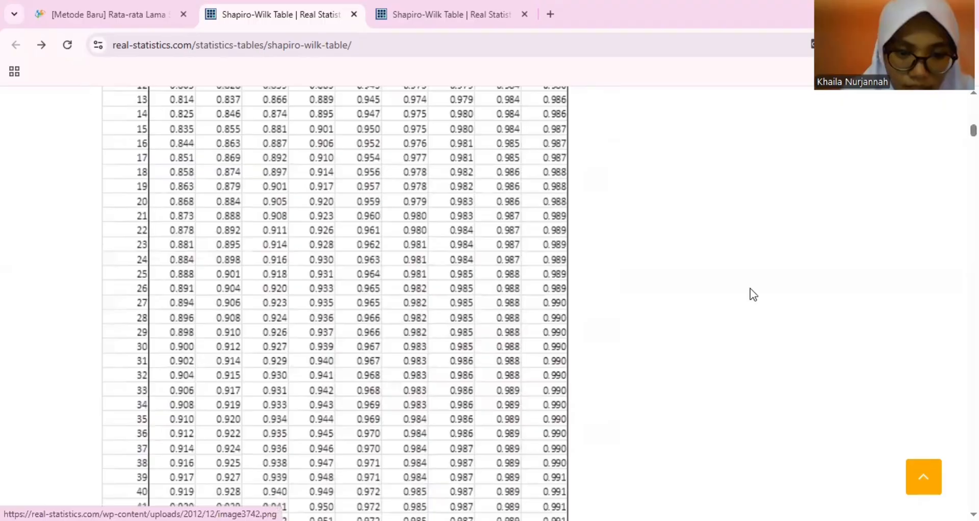
pyautogui.scroll(7, 308, 303)
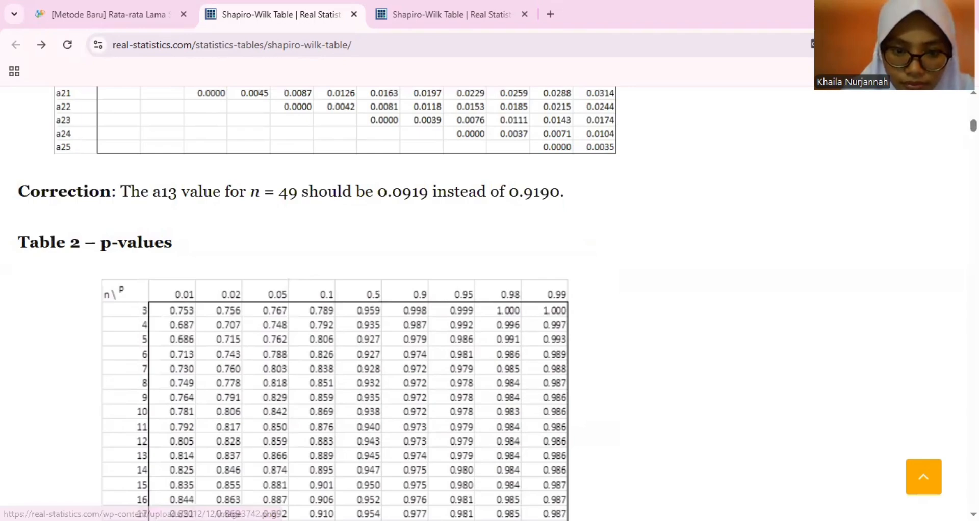
pyautogui.click(335, 398)
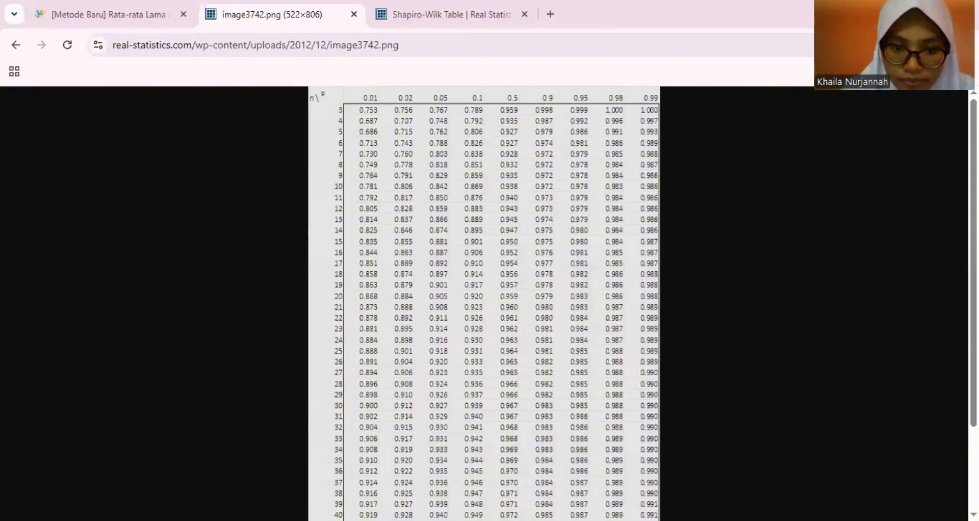
# - Switch back to Excel and enter the Jawa Timur bracketing values W1 = 0,947 in L49 and W2 = 0,971 in L50
pyautogui.hotkey('alt', 'Tab')
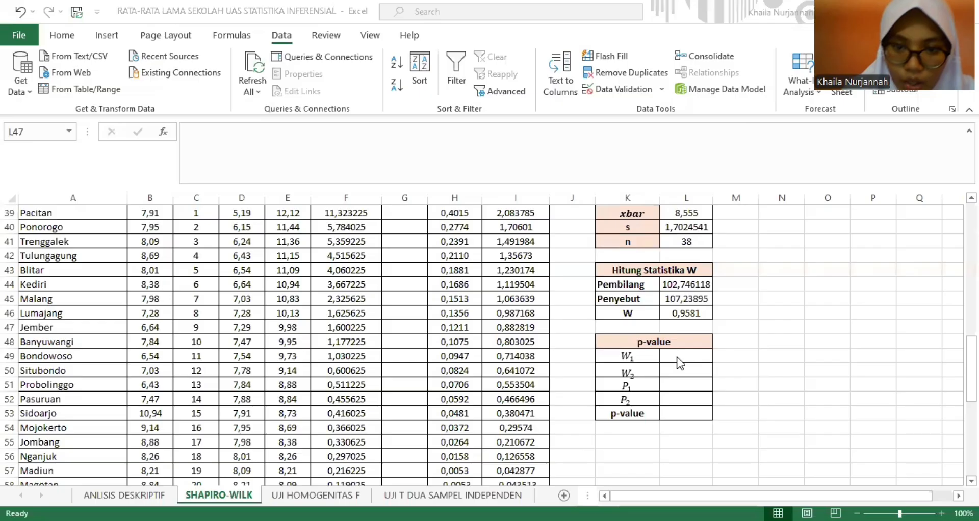
pyautogui.click(677, 358)
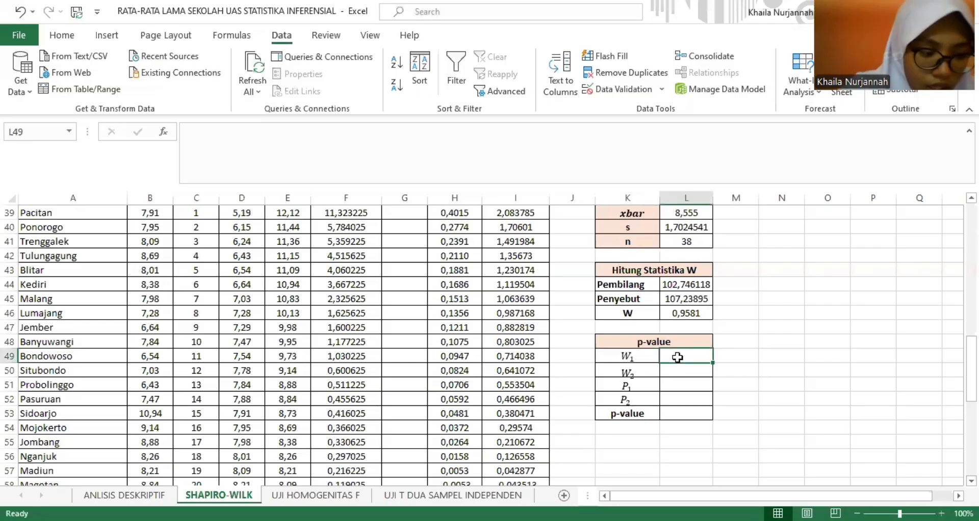
pyautogui.write('0,')
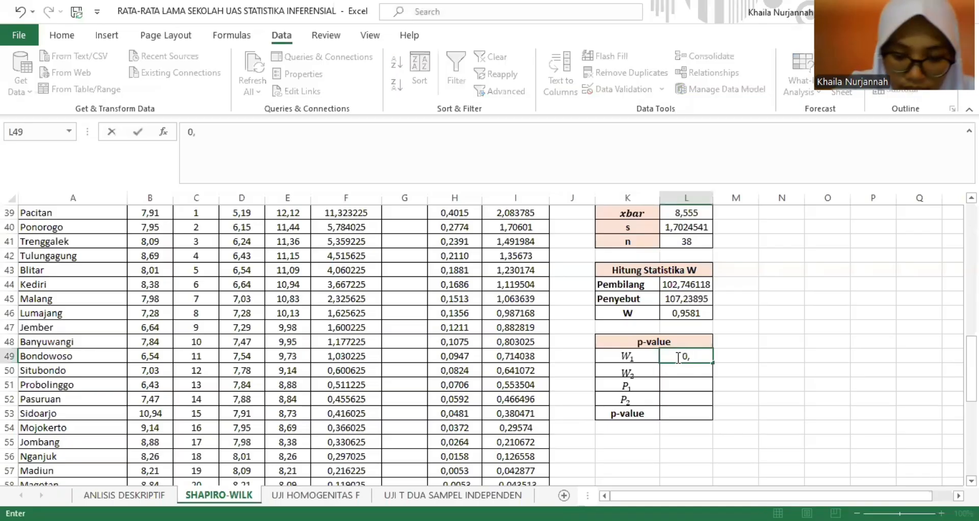
pyautogui.write('947')
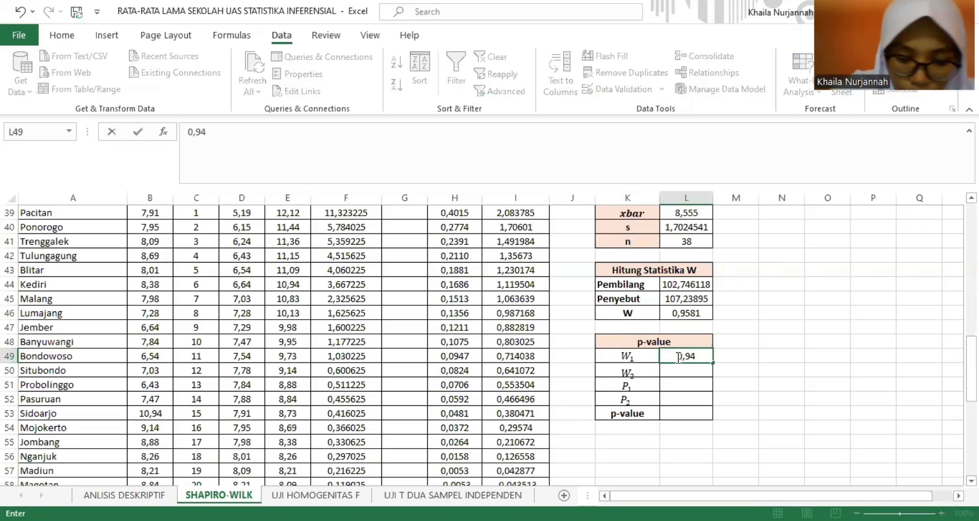
pyautogui.press('Return')
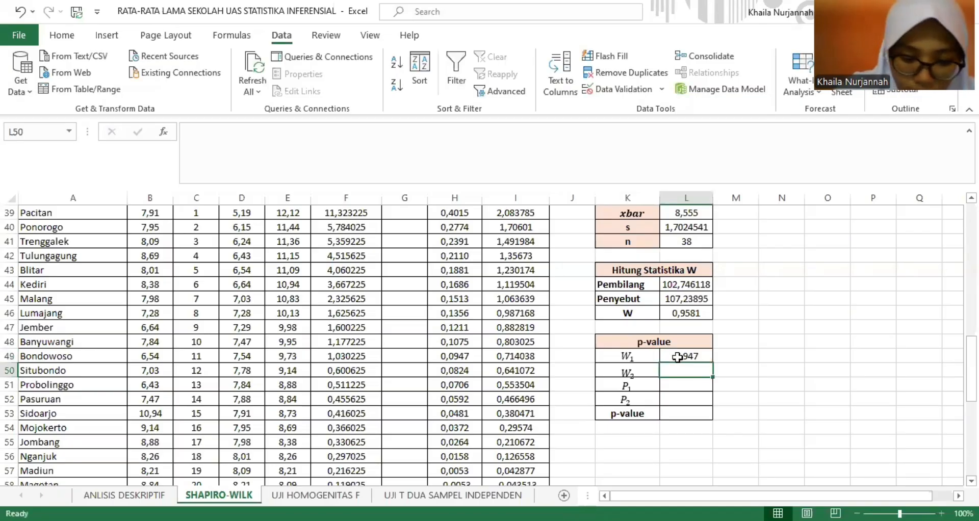
pyautogui.write('0,')
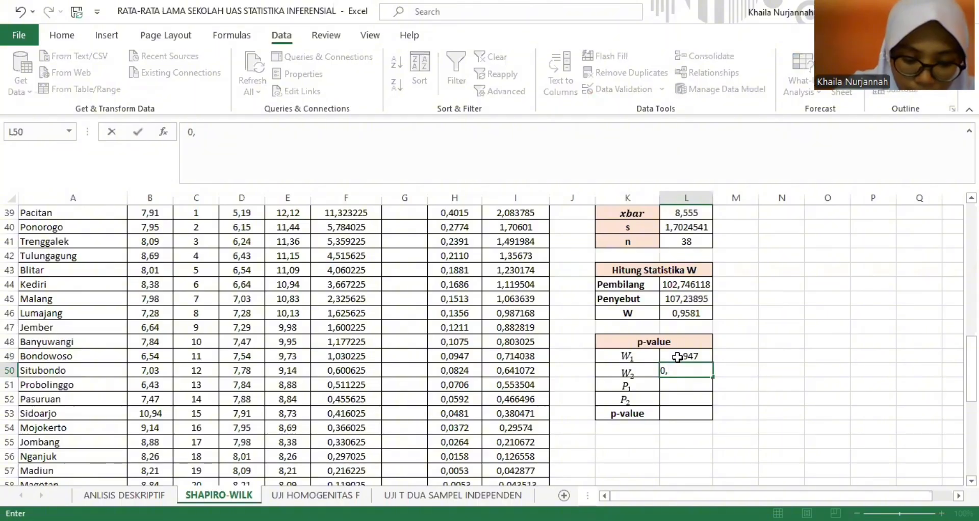
pyautogui.write('9')
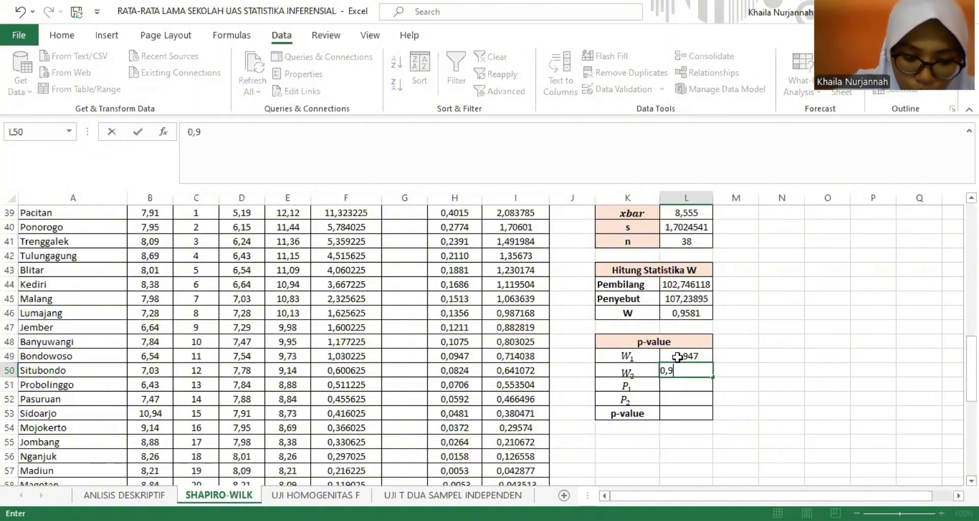
pyautogui.write('71')
pyautogui.press('Return')
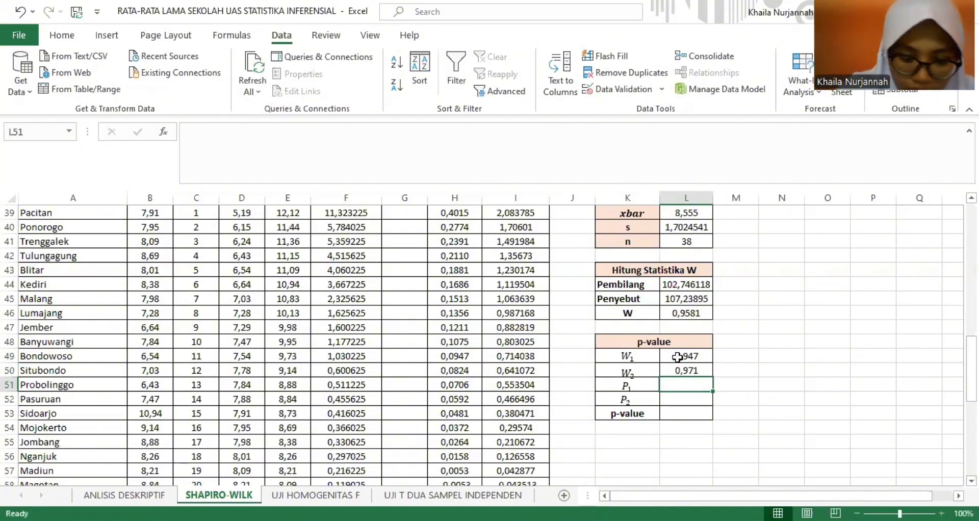
# - Enter the matching Jawa Timur probabilities P1 = 0,1 in L51 and P2 = 0,5 in L52
pyautogui.write('0,1')
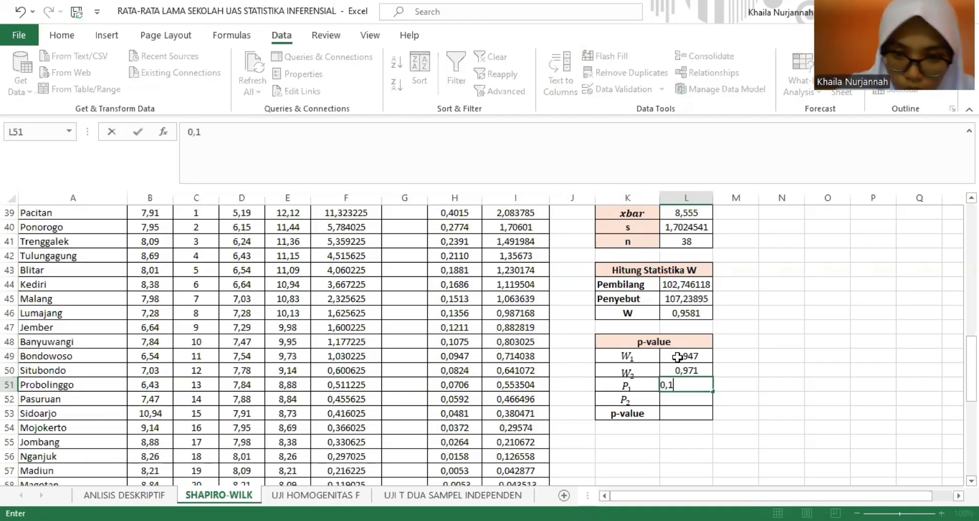
pyautogui.press('Return')
pyautogui.write('0,')
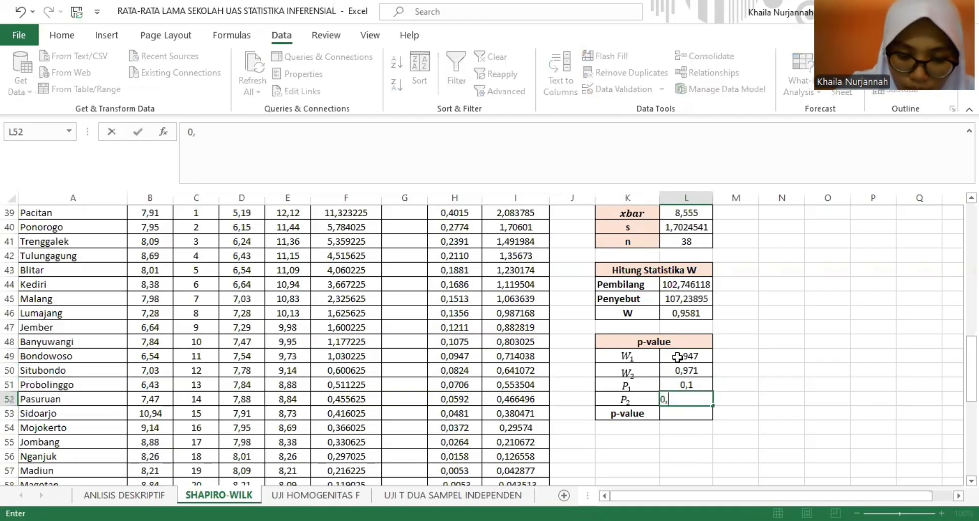
pyautogui.write('5')
pyautogui.press('Return')
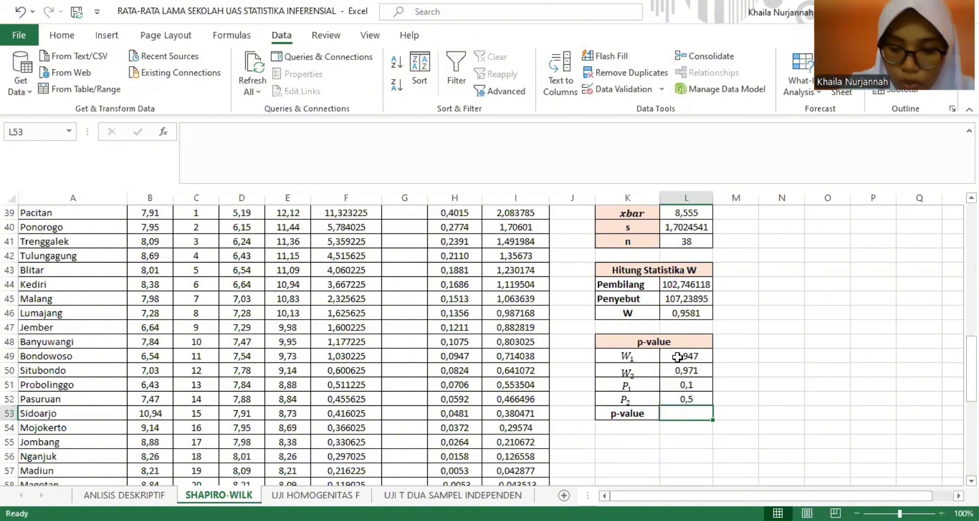
# - Compute the Jawa Timur p-value in L53 with =(L51+((L46-L49)/(L50-L49))*(L52-L51)), accepting the proposed formula correction
pyautogui.write('=')
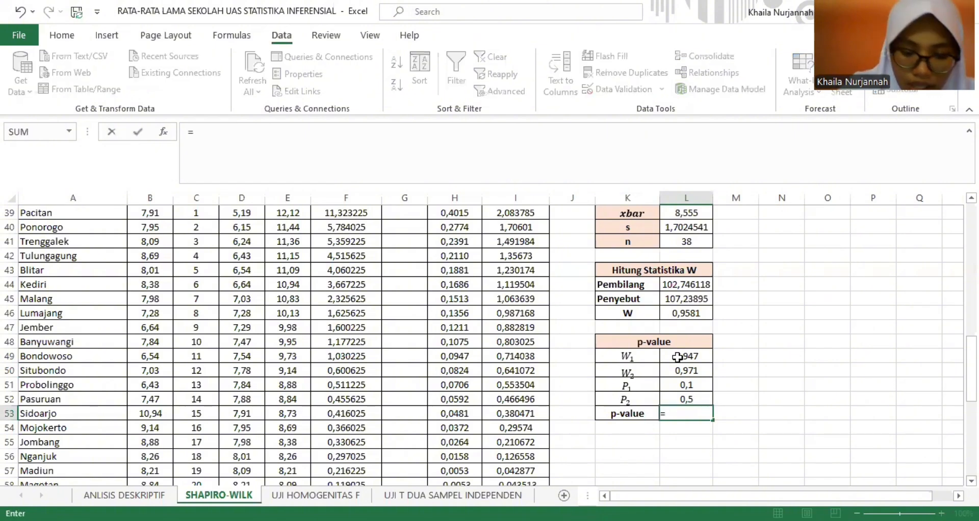
pyautogui.click(676, 383)
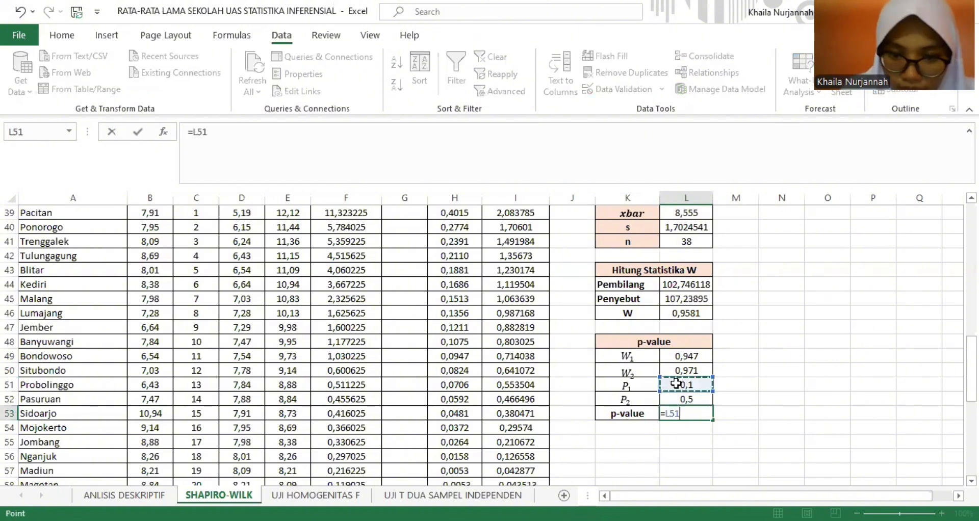
pyautogui.press('BackSpace')
pyautogui.press('BackSpace')
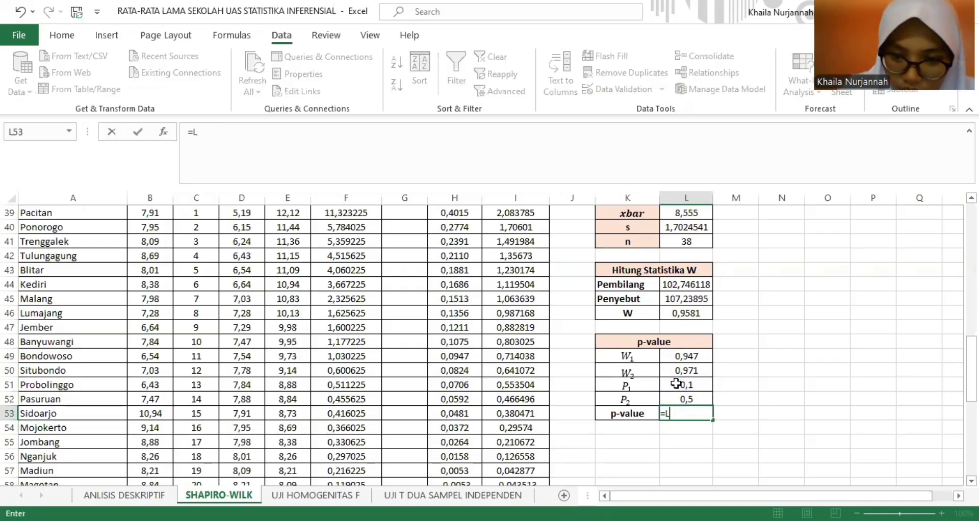
pyautogui.press('BackSpace')
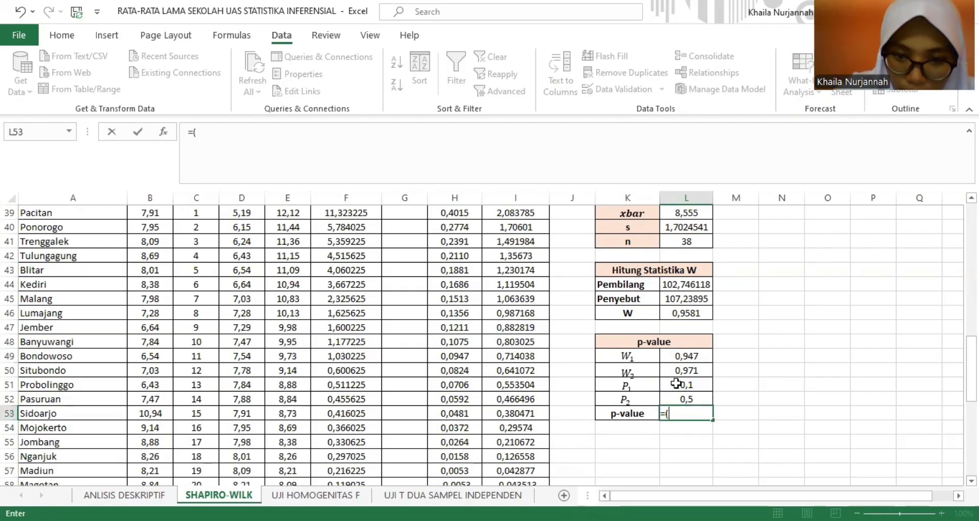
pyautogui.write('(')
pyautogui.click(697, 379)
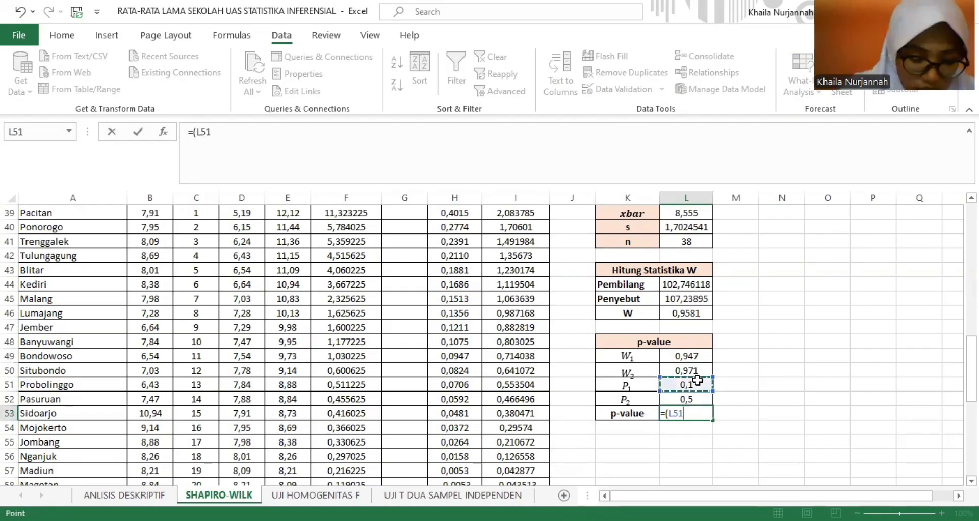
pyautogui.write('+')
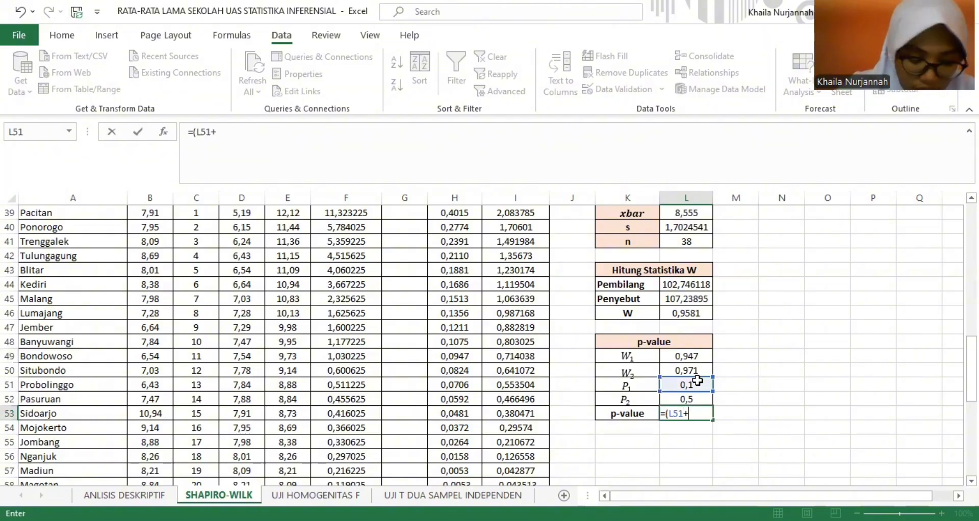
pyautogui.write('((')
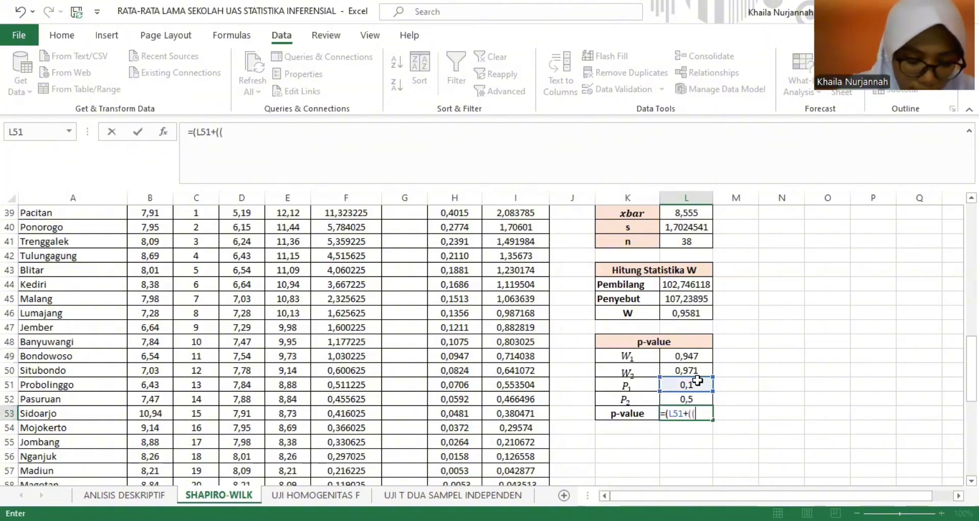
pyautogui.click(695, 311)
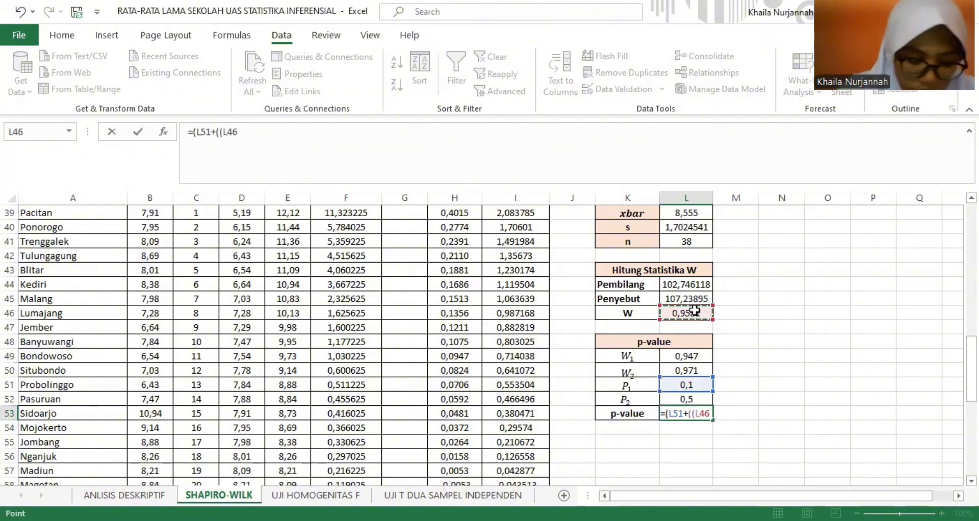
pyautogui.write('-')
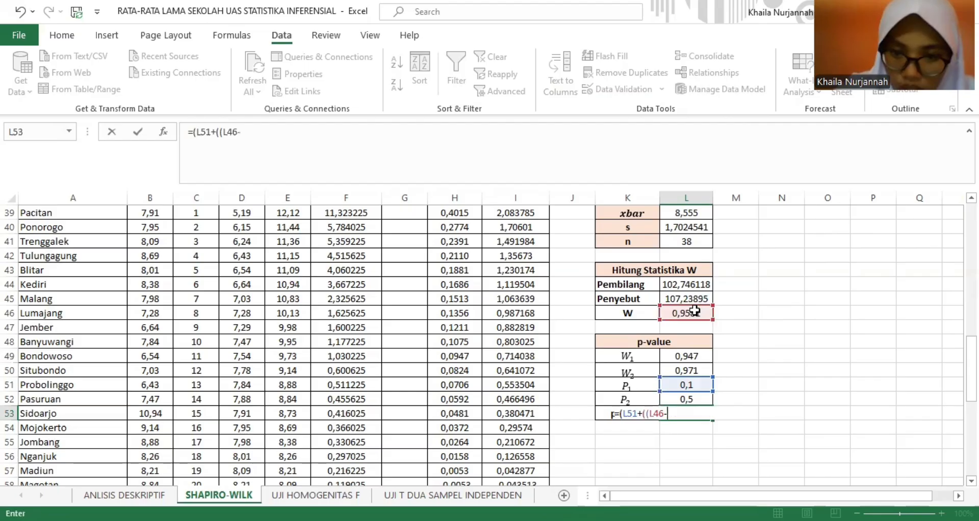
pyautogui.click(688, 357)
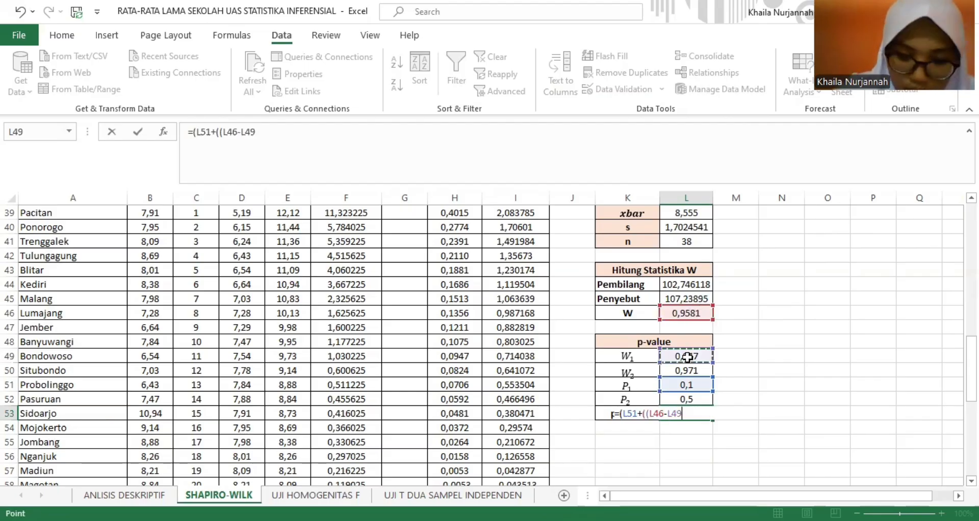
pyautogui.write(')/')
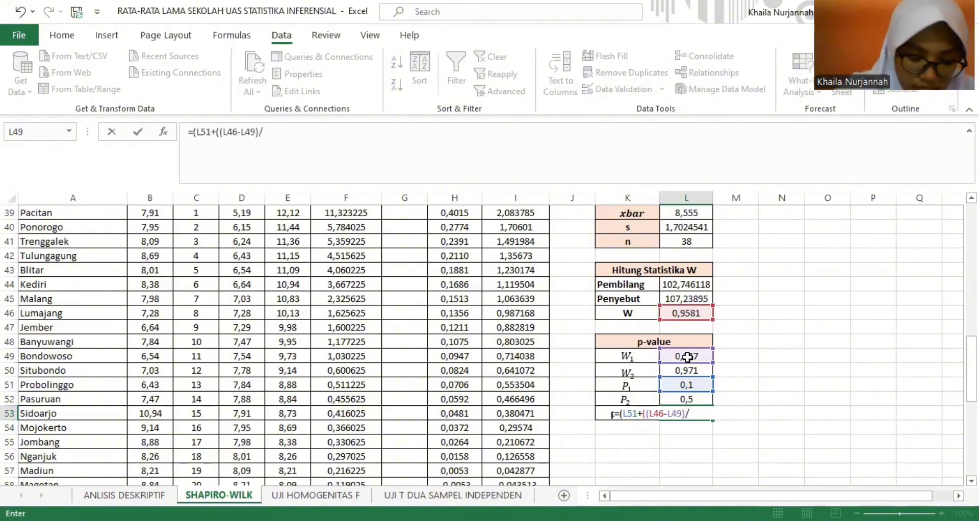
pyautogui.write('(')
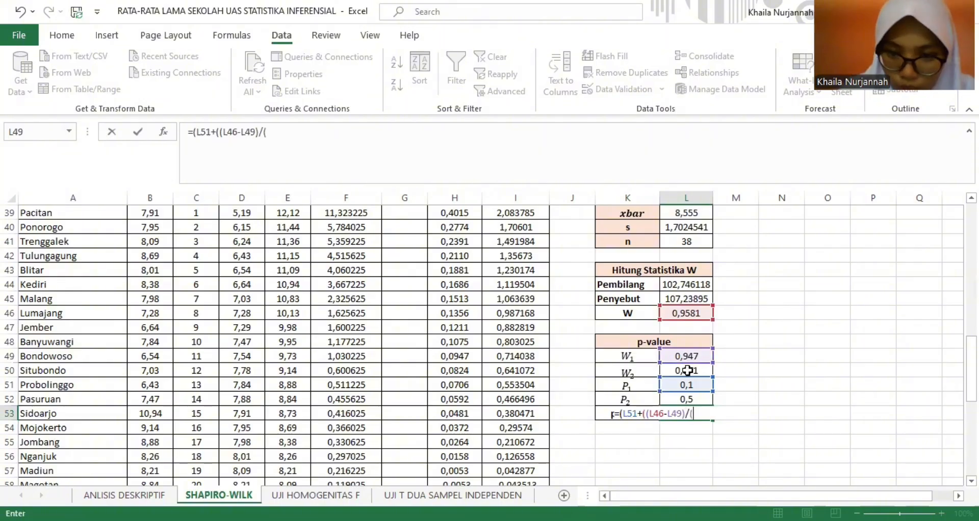
pyautogui.click(687, 371)
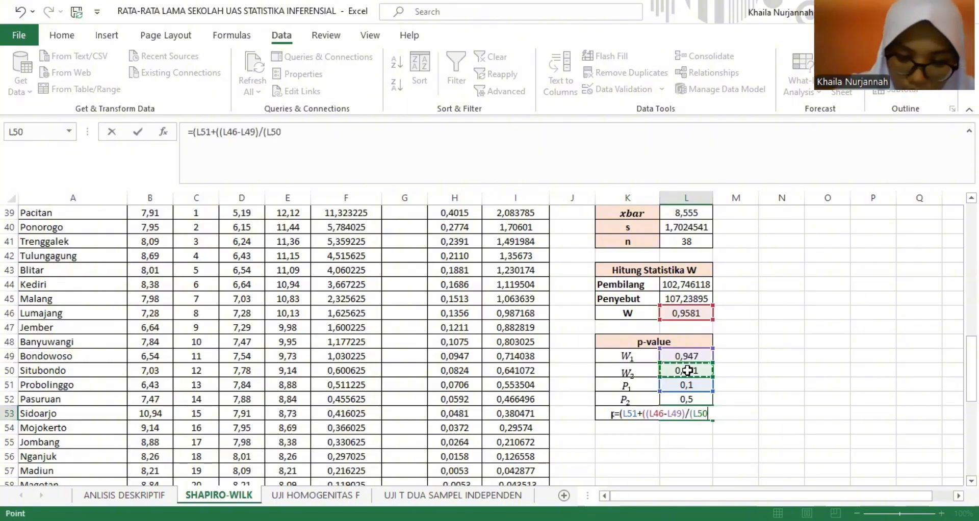
pyautogui.write('-')
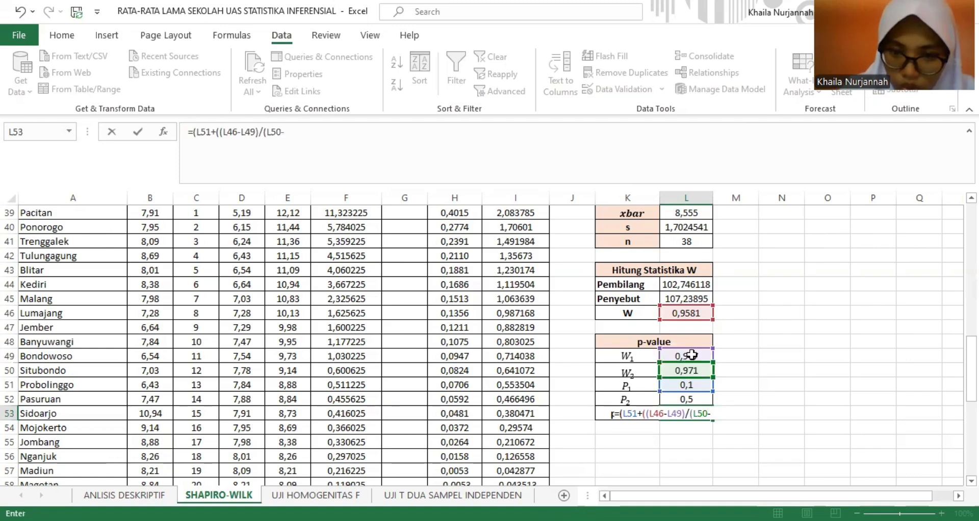
pyautogui.click(692, 356)
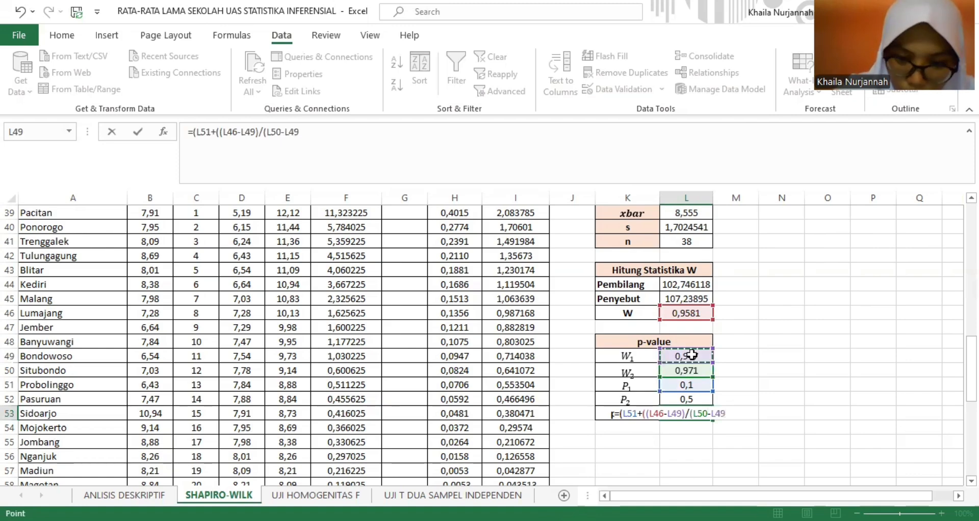
pyautogui.write('))*')
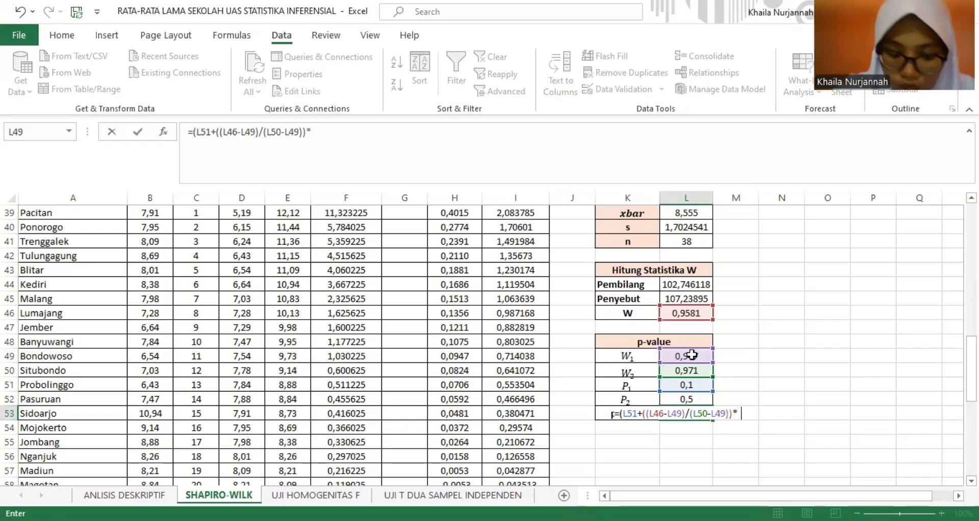
pyautogui.write('(')
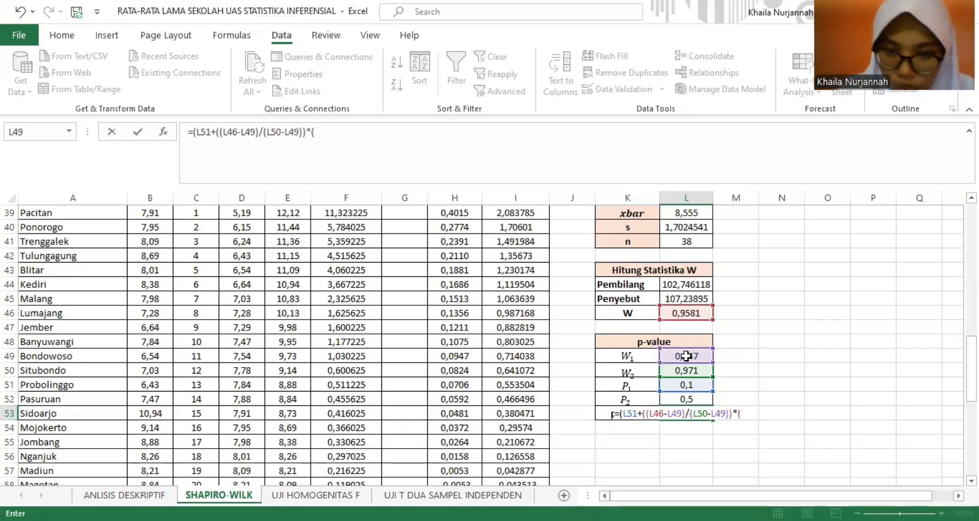
pyautogui.click(680, 397)
pyautogui.write('-')
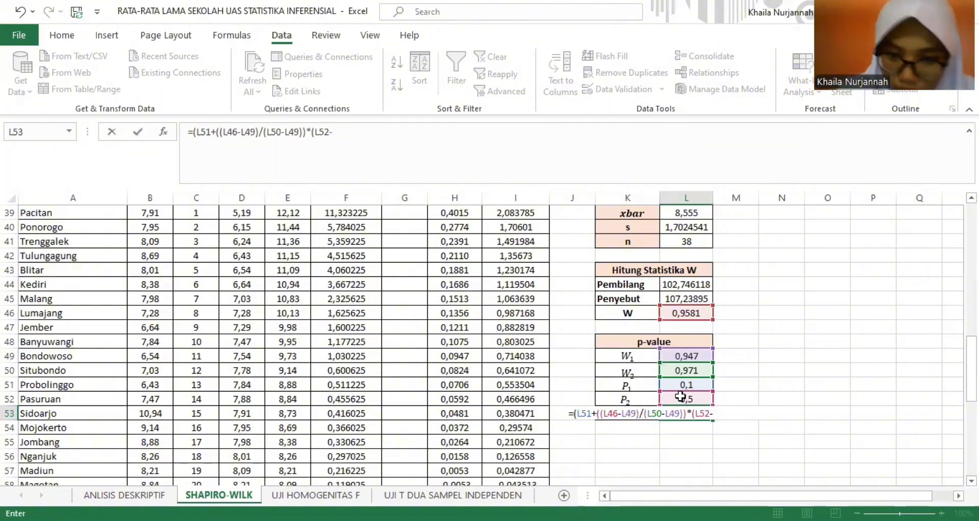
pyautogui.click(687, 383)
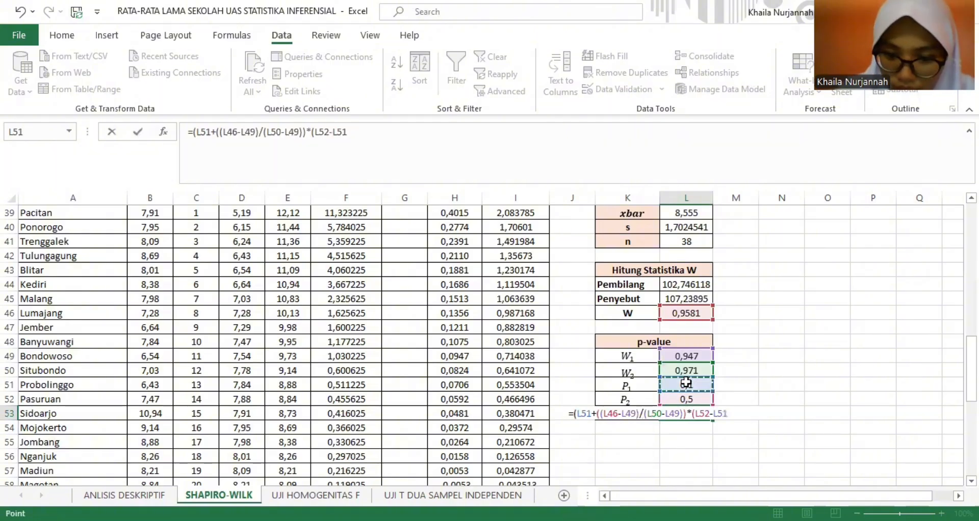
pyautogui.write(')')
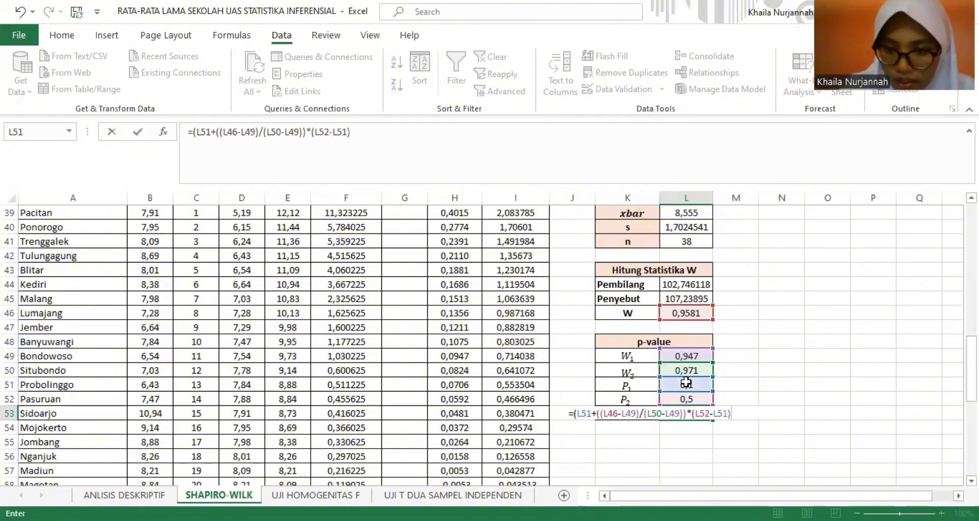
pyautogui.press('Return')
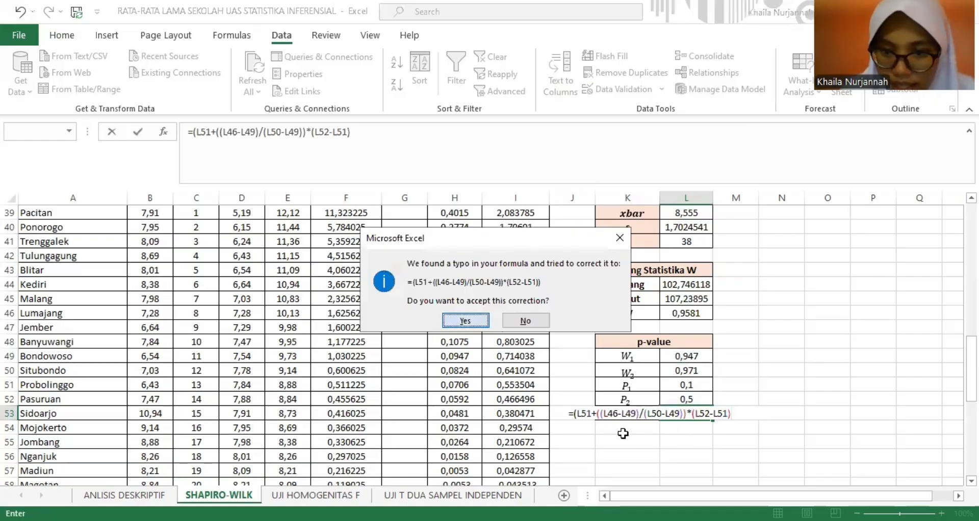
pyautogui.press('Return')
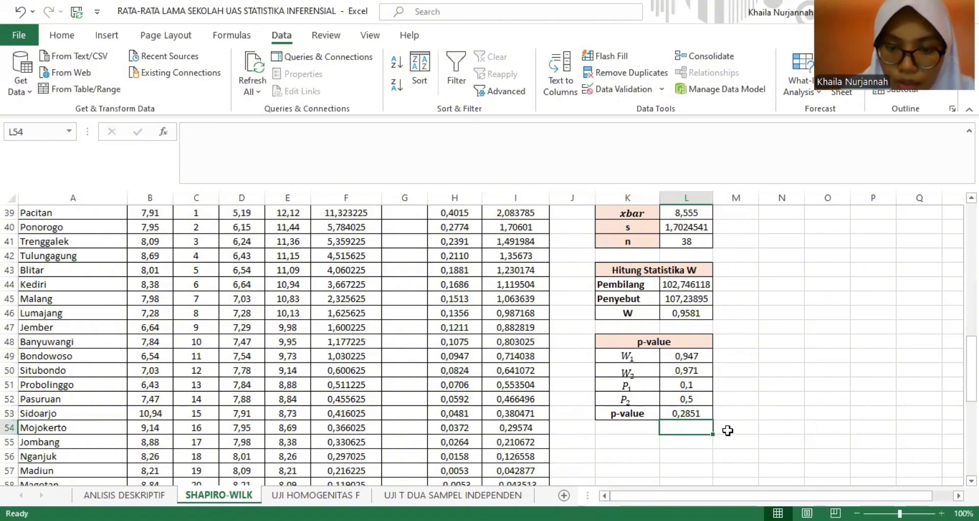
pyautogui.click(701, 455)
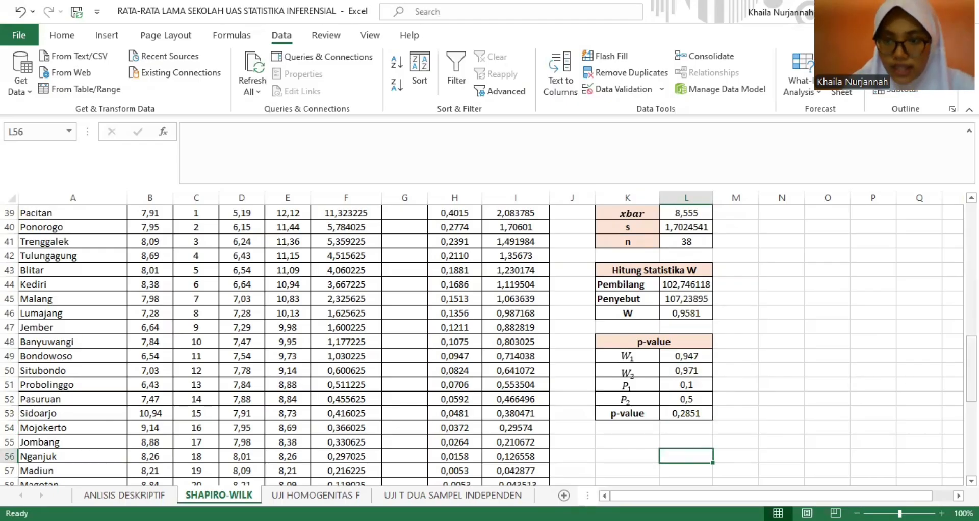
pyautogui.moveTo(971, 370); pyautogui.dragTo(971, 346)
pyautogui.moveTo(972, 238)
pyautogui.mouseDown()
pyautogui.moveTo(972, 335)
pyautogui.moveTo(971, 235)
pyautogui.mouseUp()
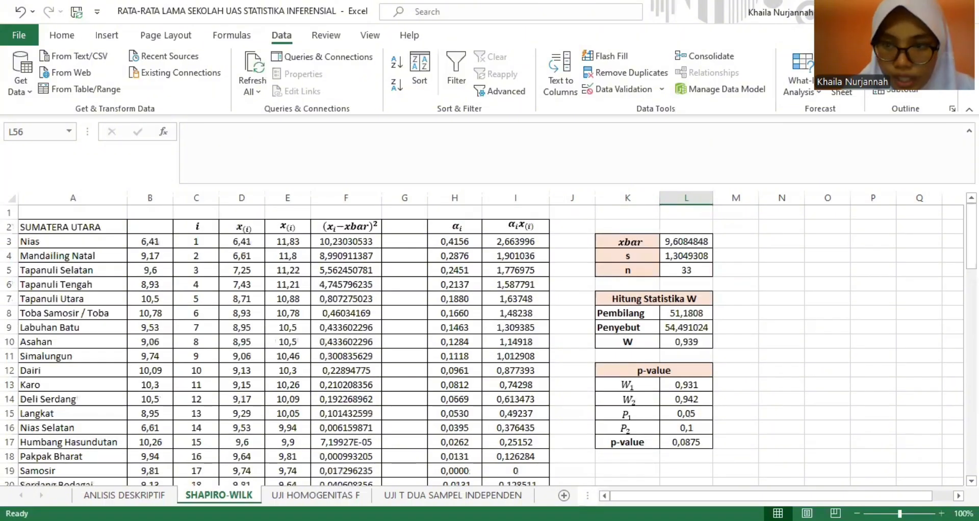
pyautogui.scroll(-10, 490, 342)
pyautogui.scroll(-1, 489, 347)
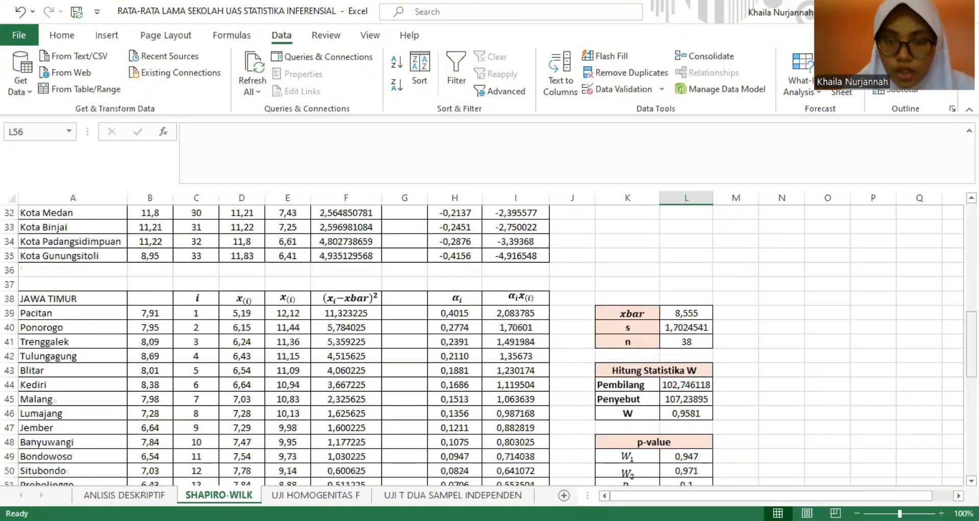
# - On the UJI HOMOGENITAS F sheet, compute the Sumatera Utara sample variance in E2 with VAR.S over A2:A34
pyautogui.hotkey('ctrl', 'pagedown')
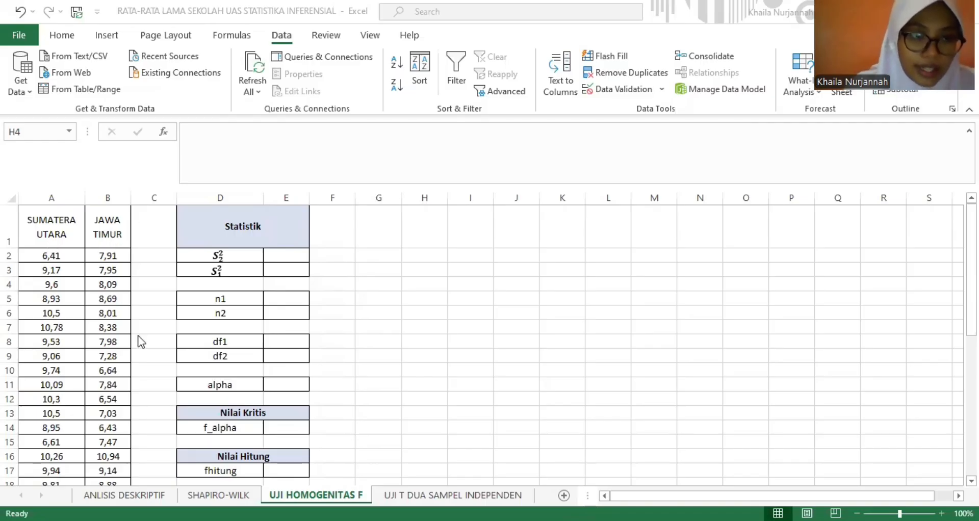
pyautogui.click(299, 257)
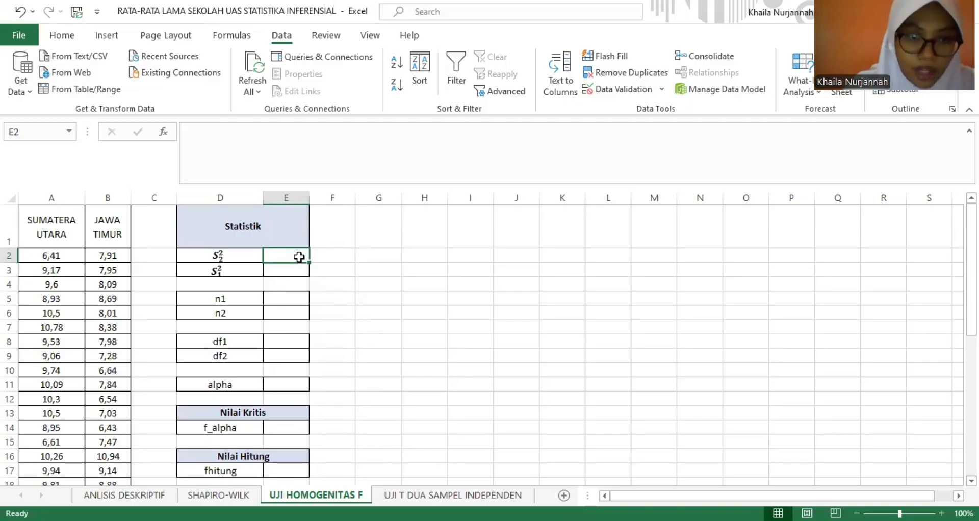
pyautogui.write('=')
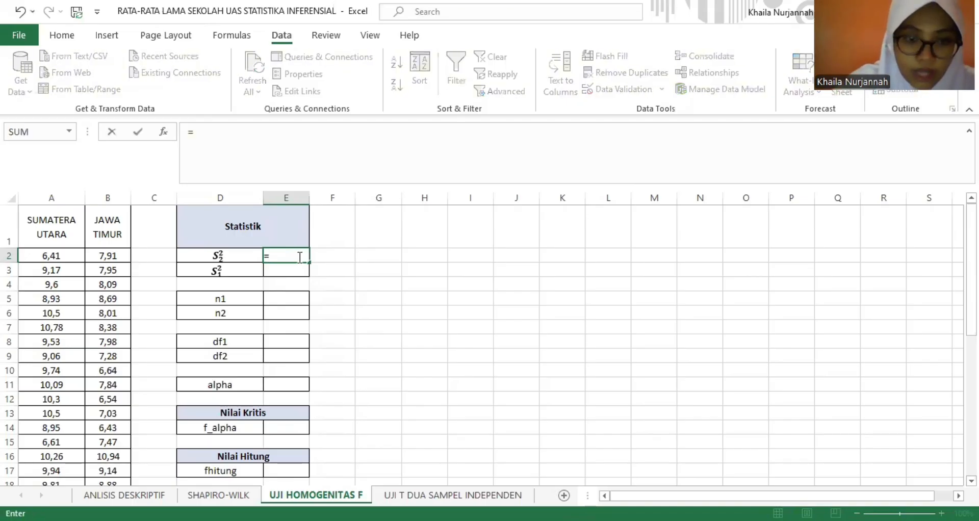
pyautogui.write('VAR')
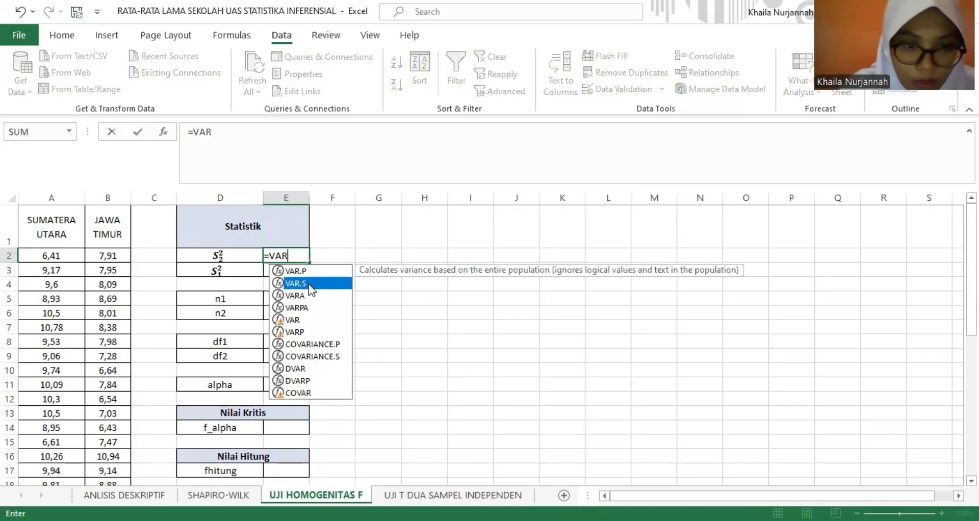
pyautogui.doubleClick(307, 284)
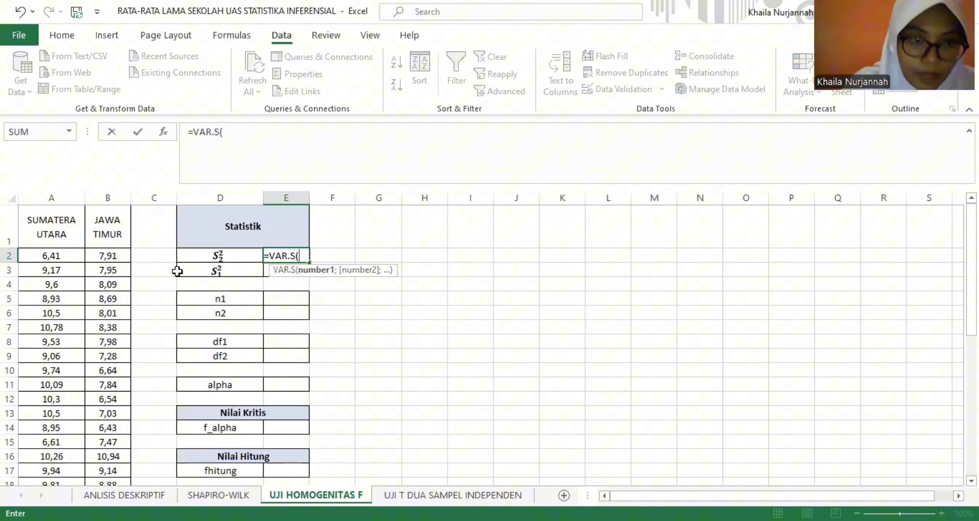
pyautogui.click(68, 256)
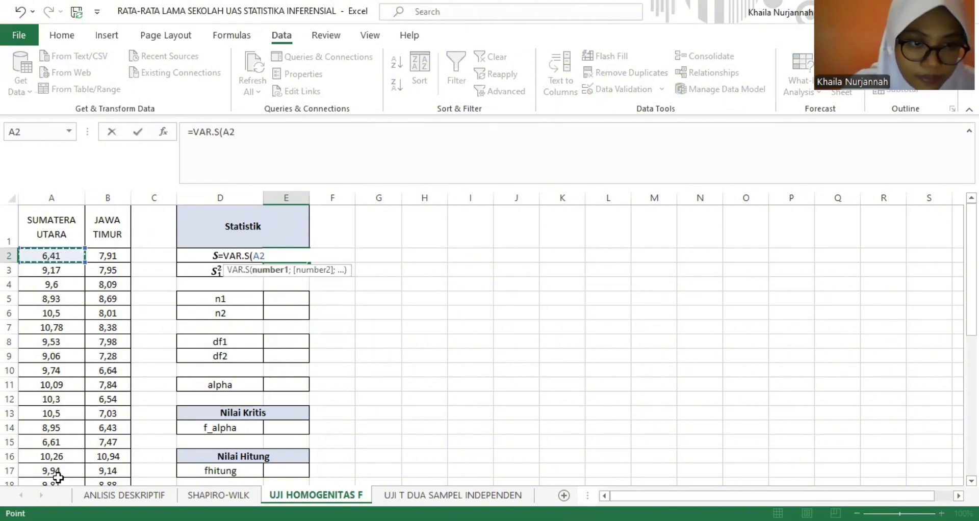
pyautogui.scroll(-7, 72, 400)
pyautogui.keyDown('shift'); pyautogui.click(72, 399); pyautogui.keyUp('shift')
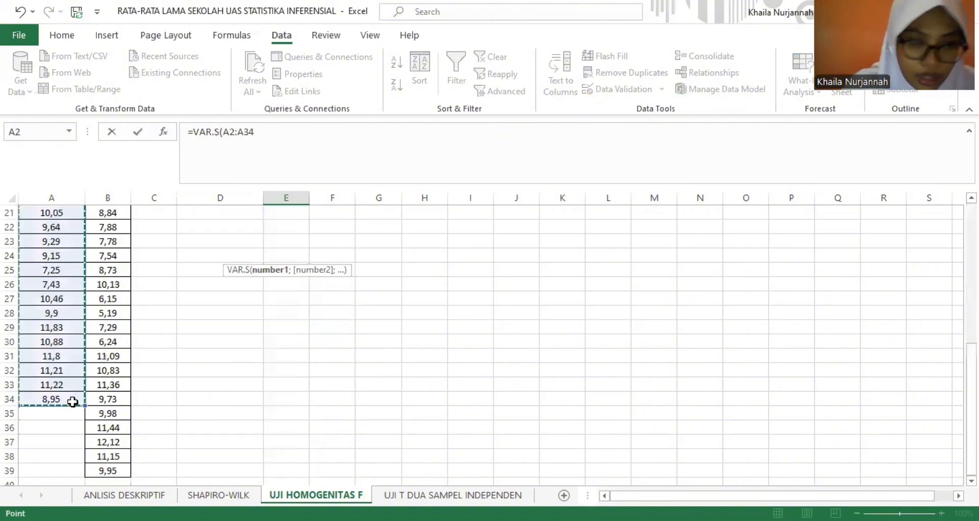
pyautogui.press('Return')
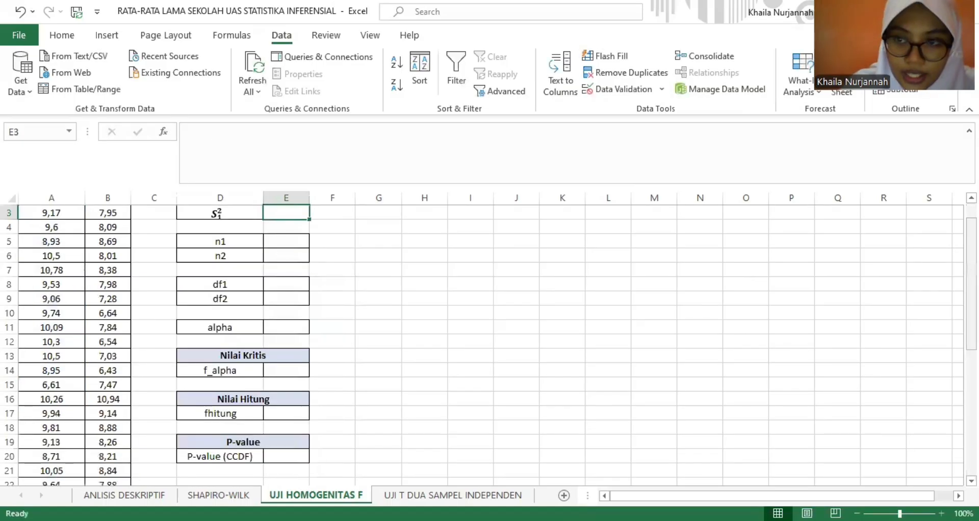
# - Compute the Jawa Timur sample variance in E3 with VAR.S over B2:B39
pyautogui.scroll(1, 944, 241)
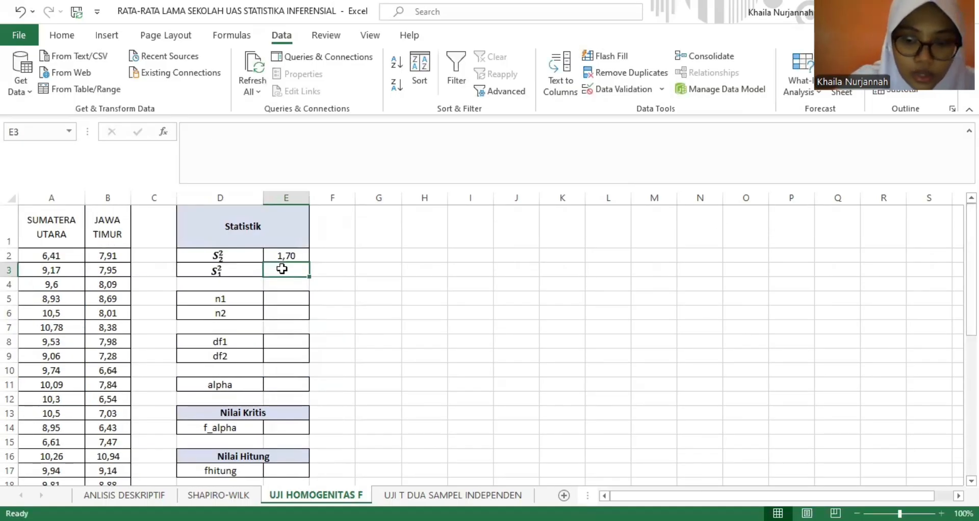
pyautogui.write('=')
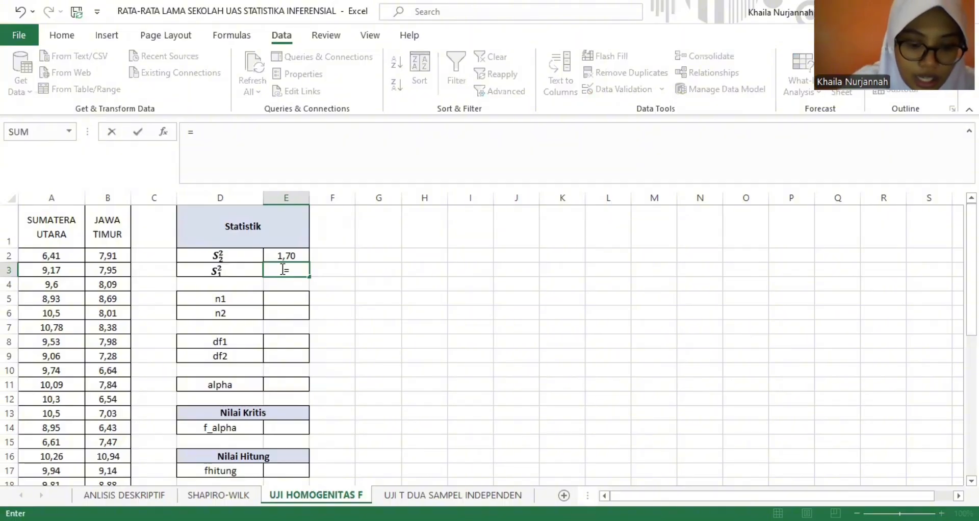
pyautogui.write('VAR')
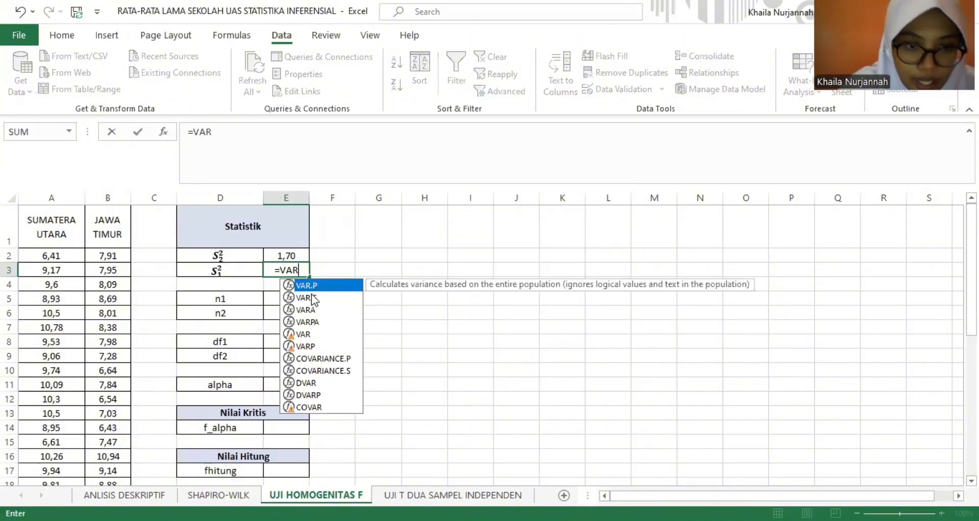
pyautogui.write('.S(')
pyautogui.click(106, 255)
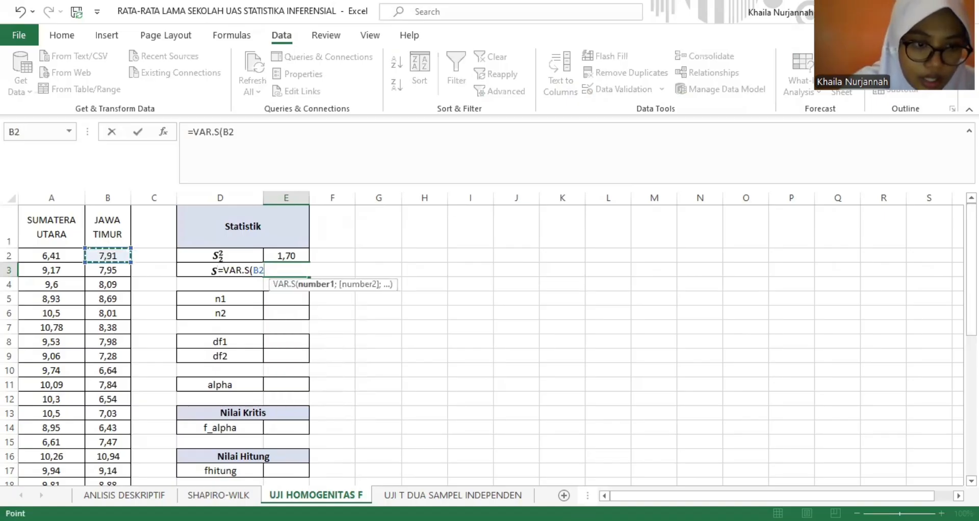
pyautogui.hotkey('ctrl', 'shift', 'Down')
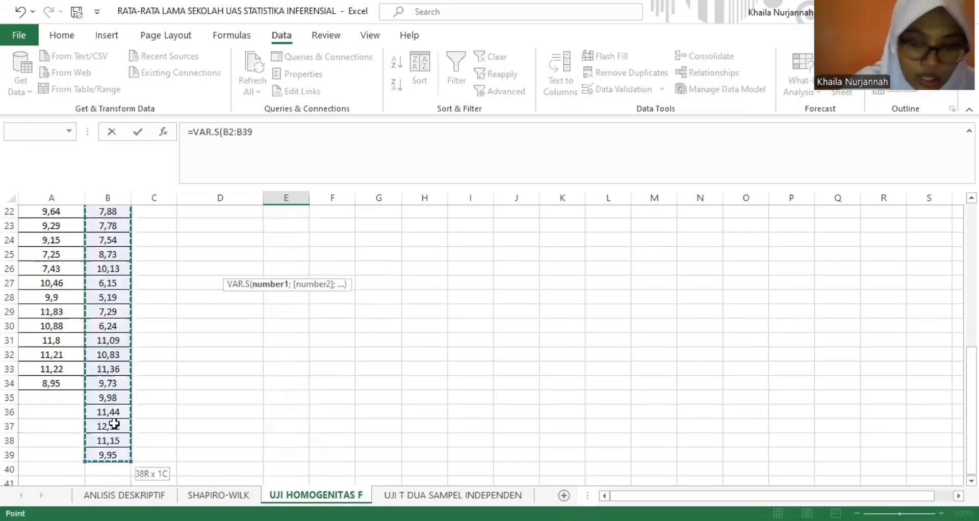
pyautogui.press('Return')
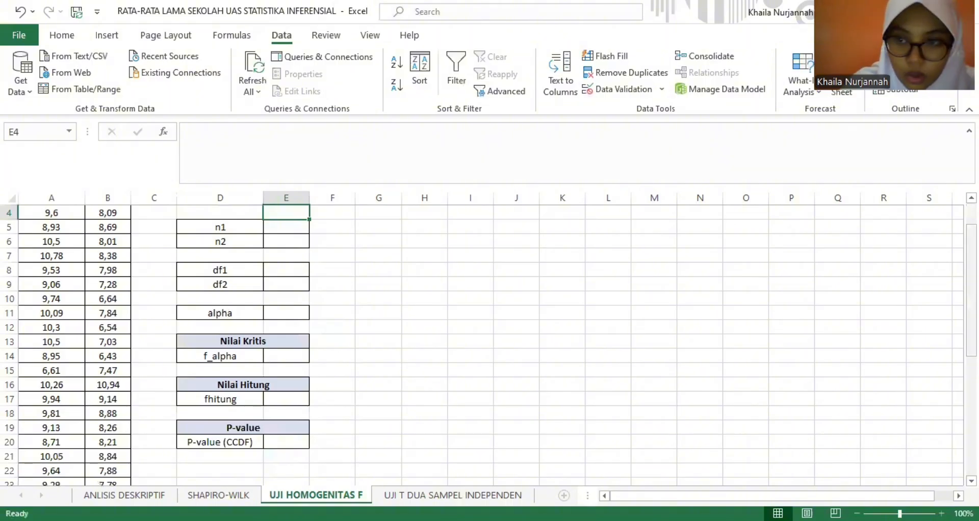
# - Compute the Jawa Timur sample size n1 in E5 with COUNT over B2:B39
pyautogui.moveTo(972, 278); pyautogui.dragTo(971, 257)
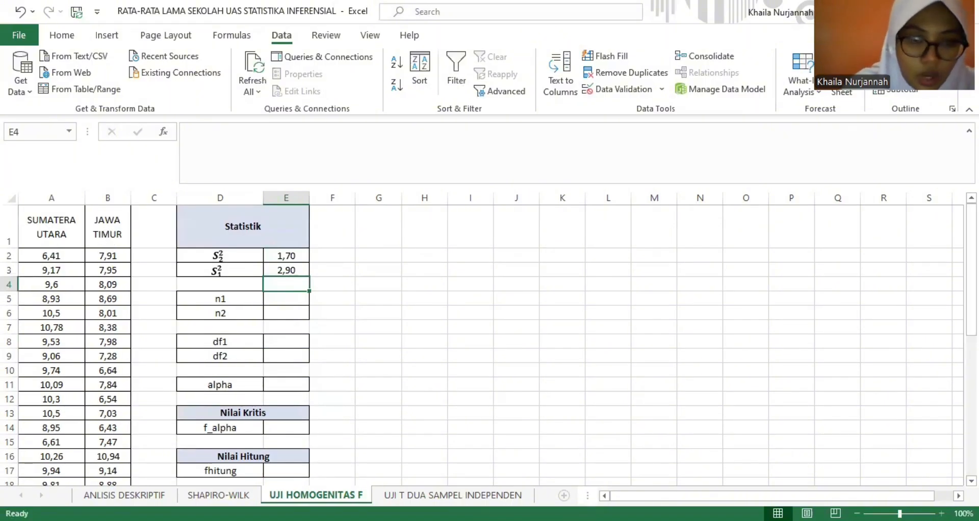
pyautogui.click(285, 297)
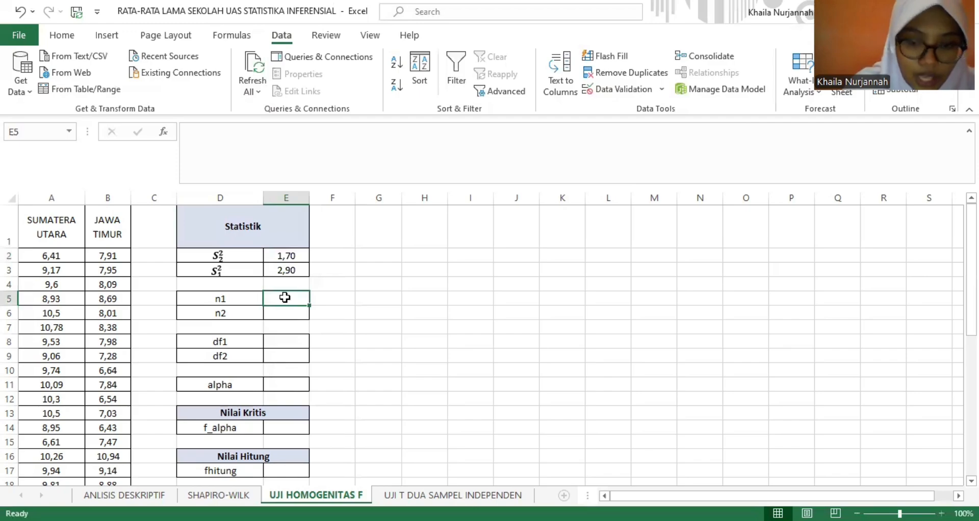
pyautogui.write('=')
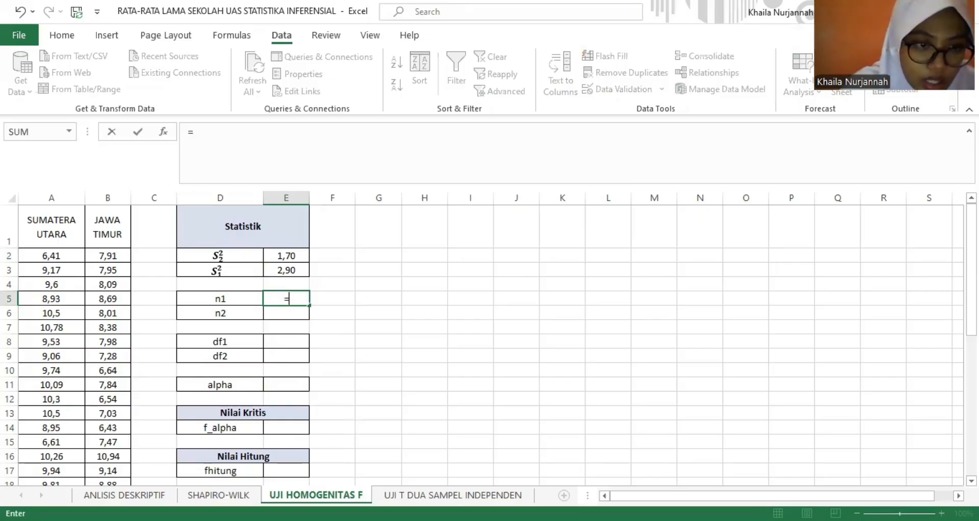
pyautogui.write('COUNT(')
pyautogui.moveTo(108, 256); pyautogui.dragTo(94, 461)
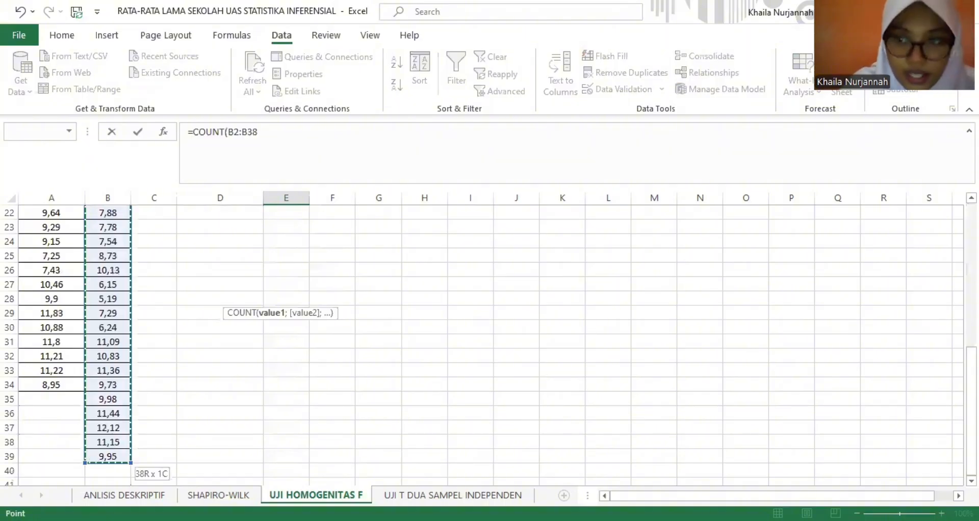
pyautogui.press('Return')
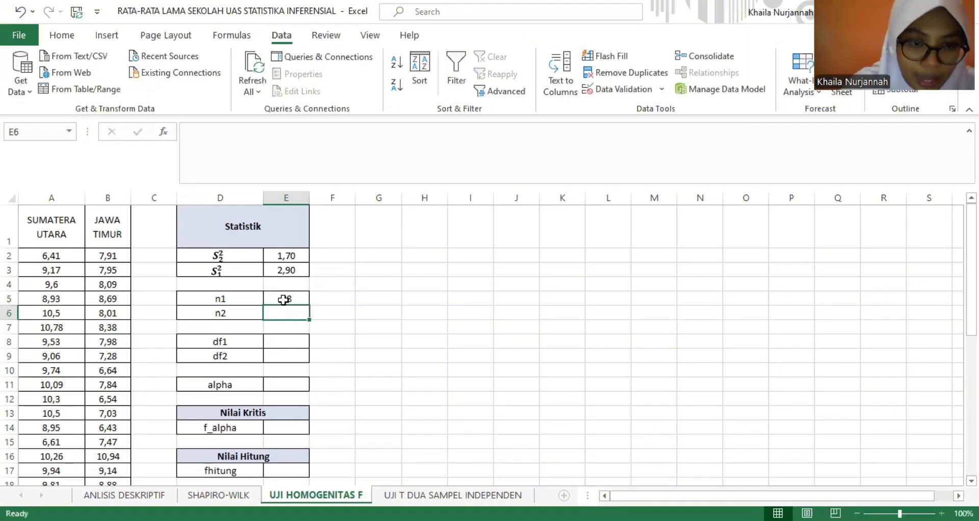
# - Compute the Sumatera Utara sample size n2 in E6 with COUNT over A2:A34
pyautogui.write('=')
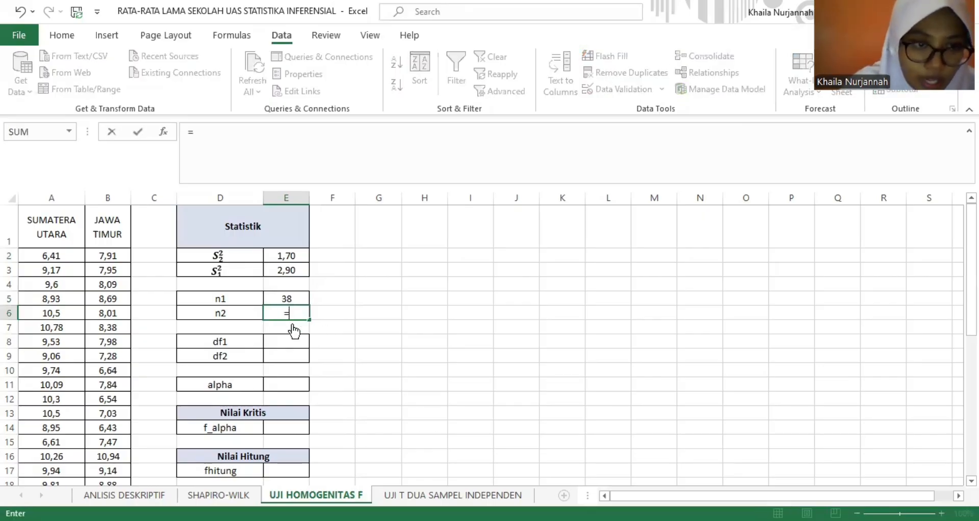
pyautogui.write('COUNT(')
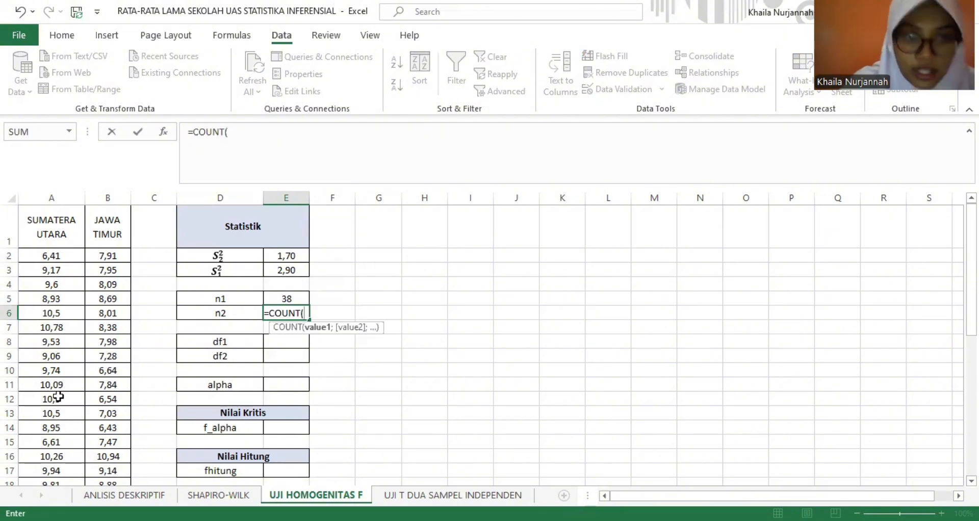
pyautogui.press('Return')
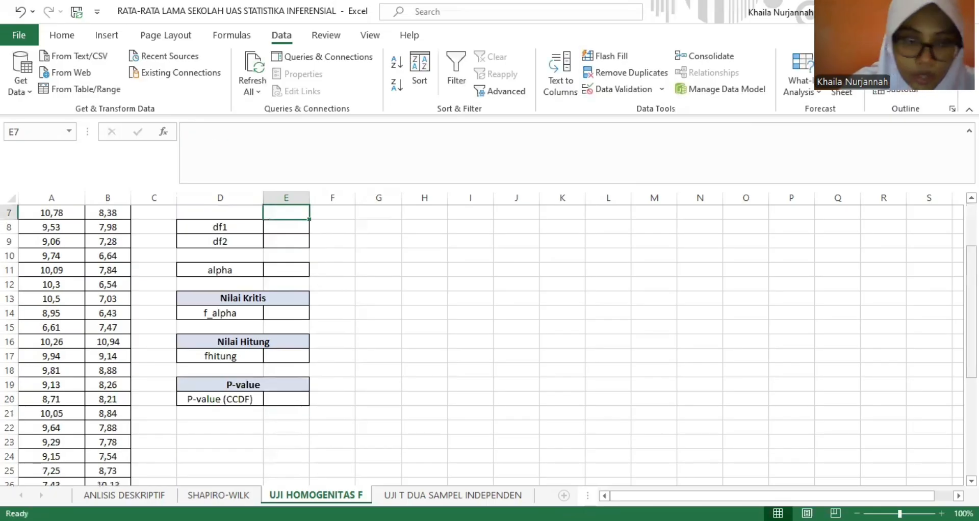
pyautogui.scroll(2, 543, 294)
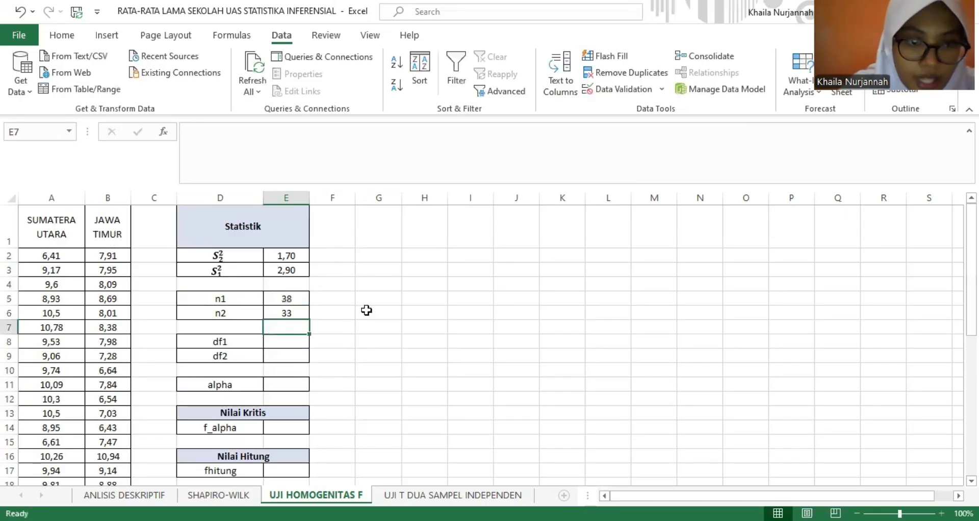
# - Compute the degrees of freedom: df1 in E8 with =E5-1 and df2 in E9 with =E6-1
pyautogui.click(285, 340)
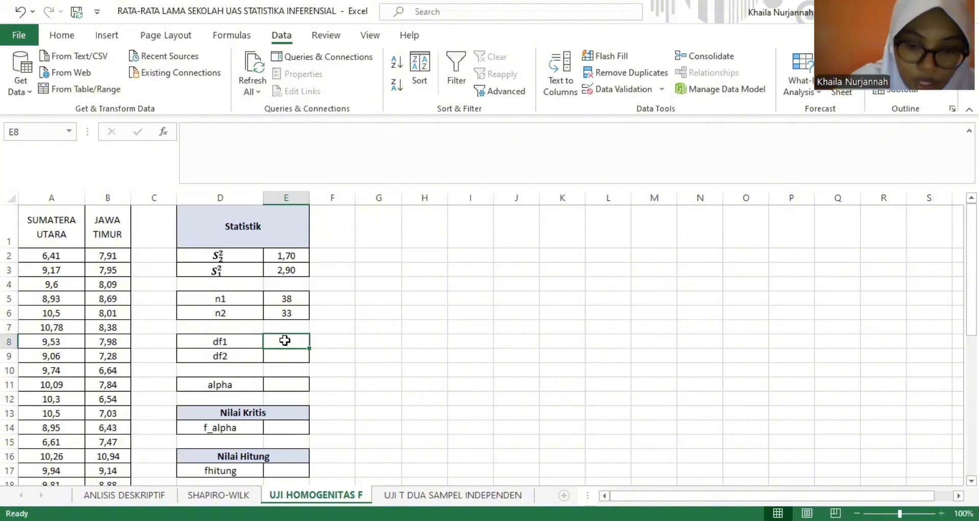
pyautogui.write('=')
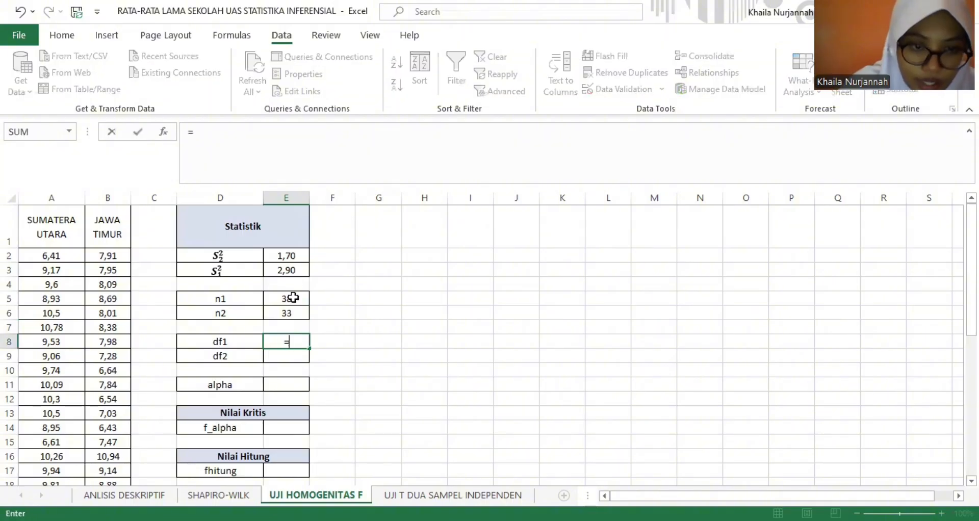
pyautogui.click(294, 297)
pyautogui.write('-1')
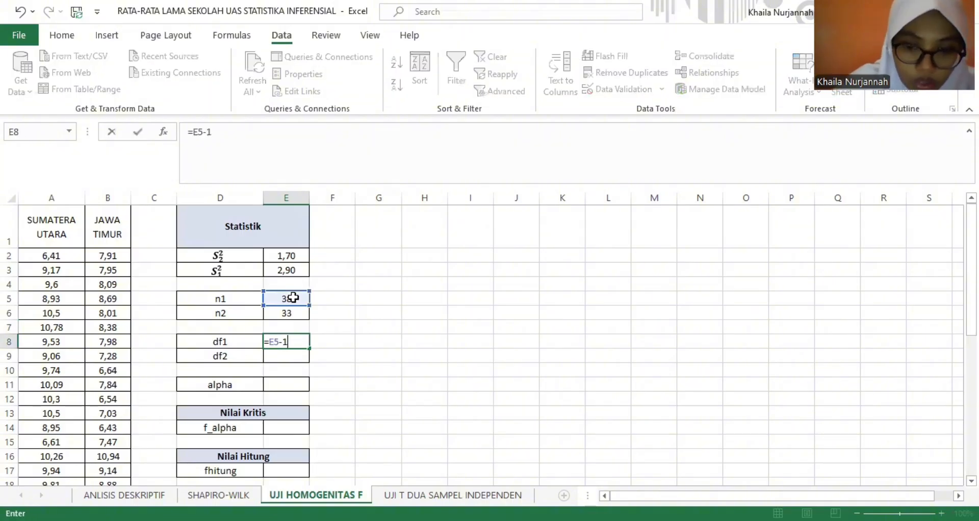
pyautogui.press('Return')
pyautogui.write('=')
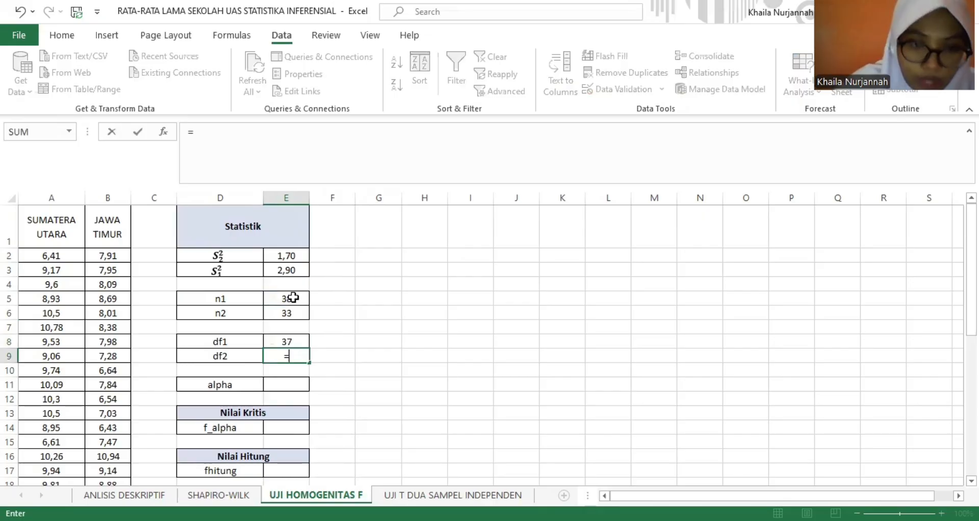
pyautogui.click(294, 320)
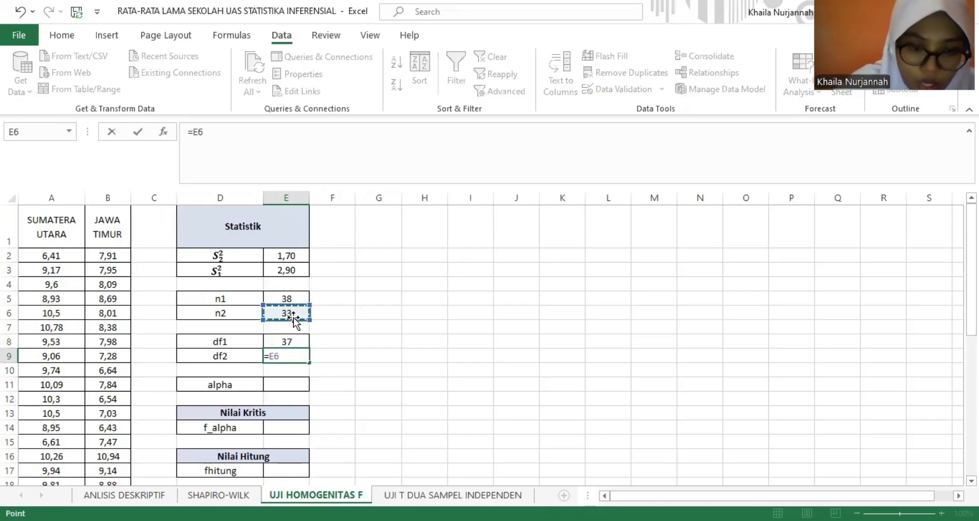
pyautogui.write('-1')
pyautogui.press('Return')
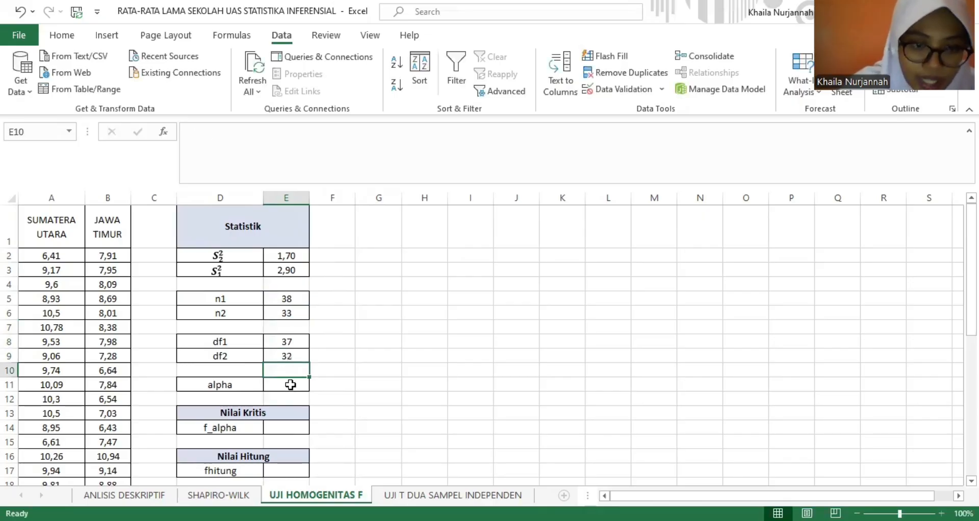
# - Enter the significance level alpha as 0,05 in E11
pyautogui.click(290, 385)
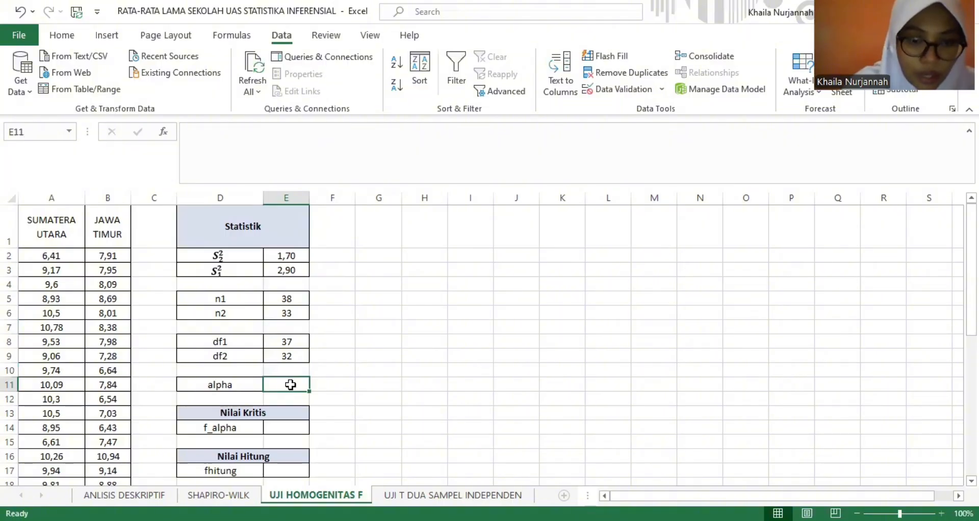
pyautogui.write('0,0')
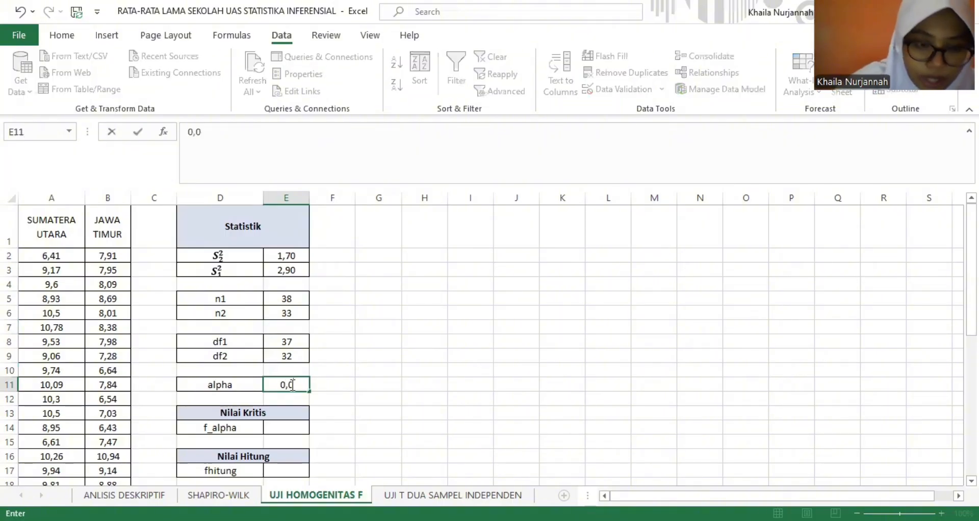
pyautogui.write('5')
pyautogui.press('Return')
pyautogui.press('Return')
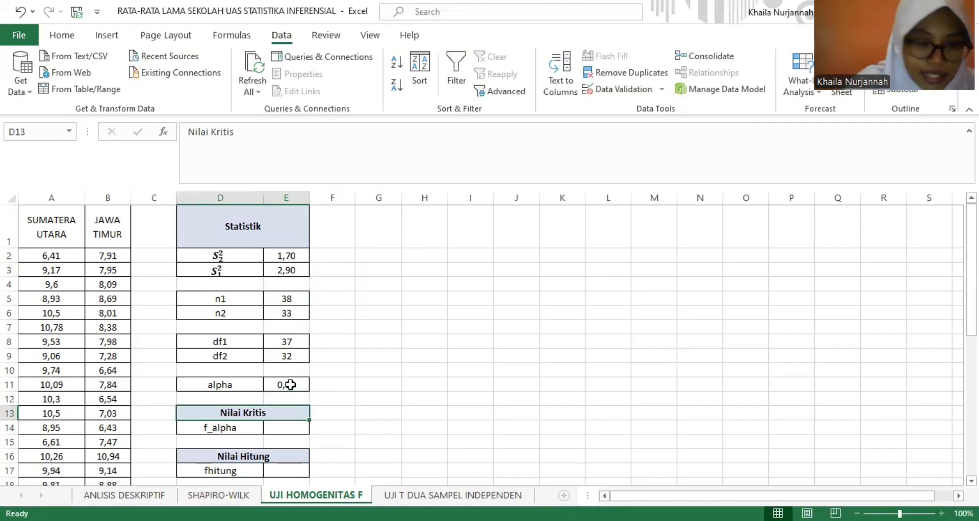
# - Compute the critical value f_alpha in E14 with F.INV.RT, using alpha E11 and the degrees of freedom E8 and E9
pyautogui.press('Return')
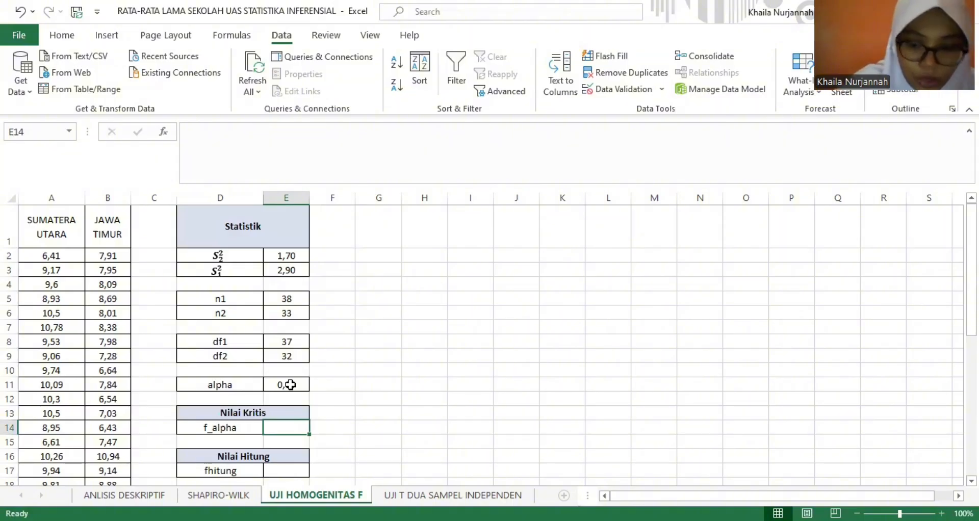
pyautogui.write('=')
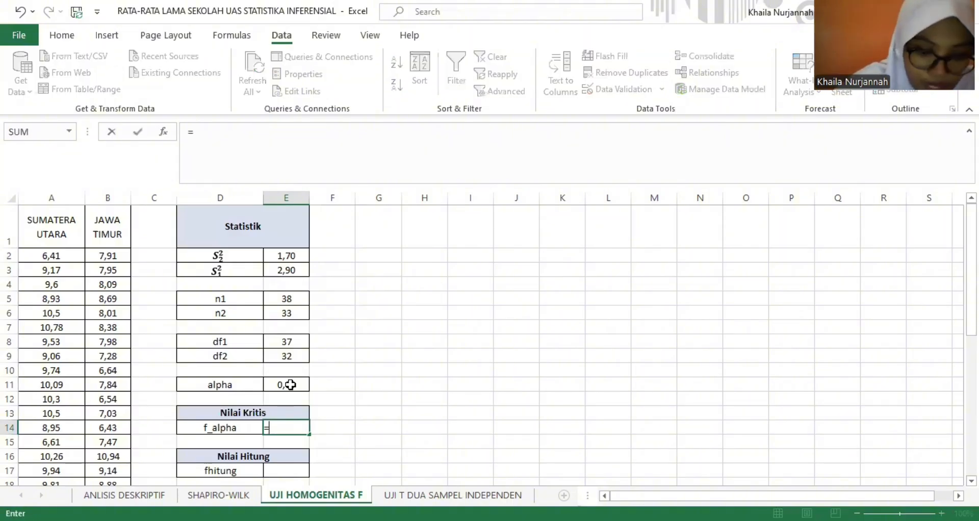
pyautogui.write('F')
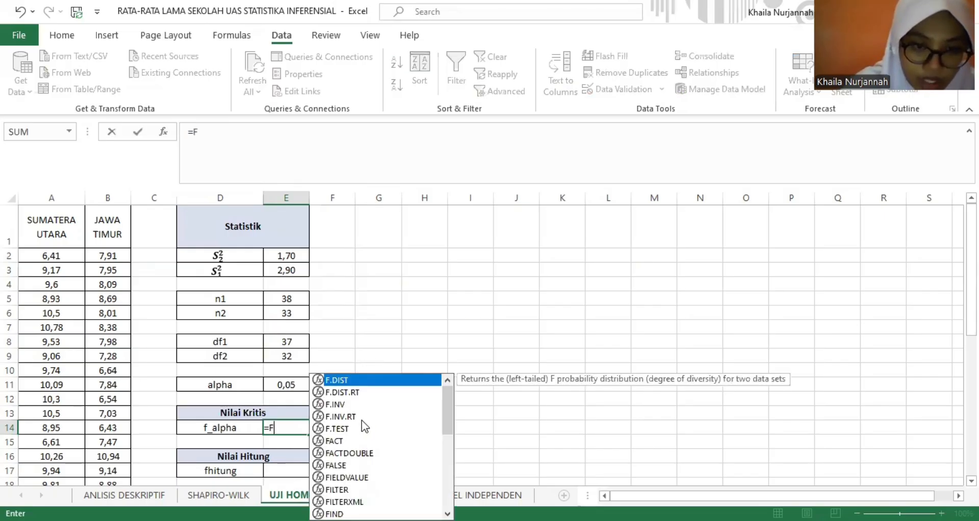
pyautogui.press('Down')
pyautogui.press('Down')
pyautogui.press('Down')
pyautogui.press('Tab')
pyautogui.click(281, 386)
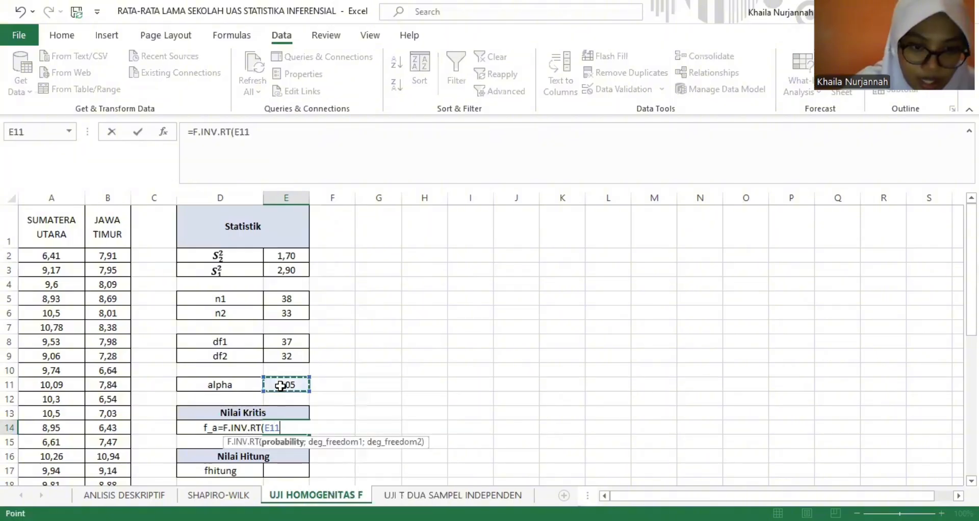
pyautogui.write(';')
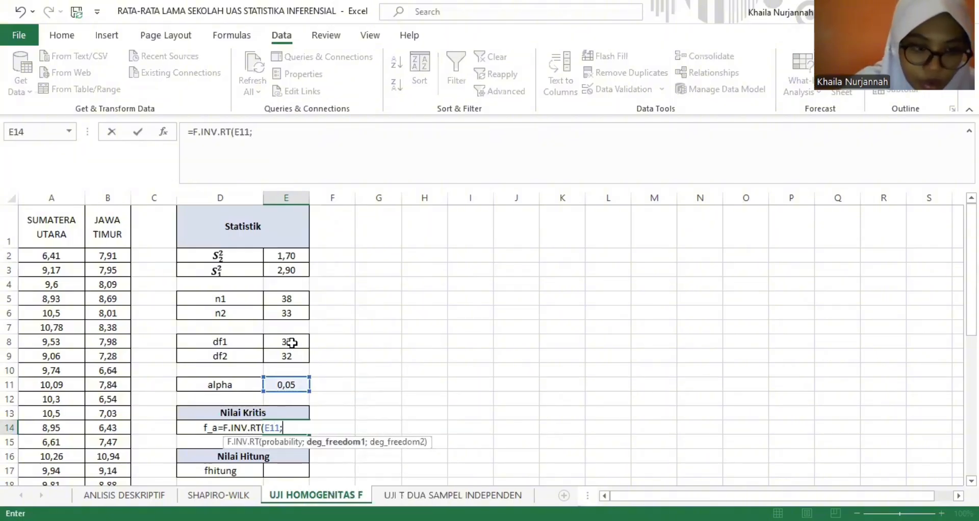
pyautogui.click(291, 343)
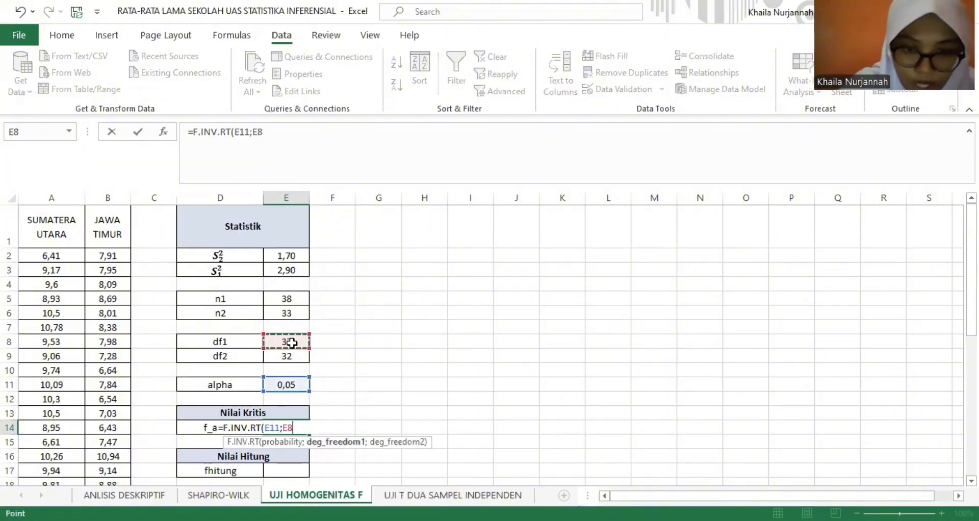
pyautogui.write(';')
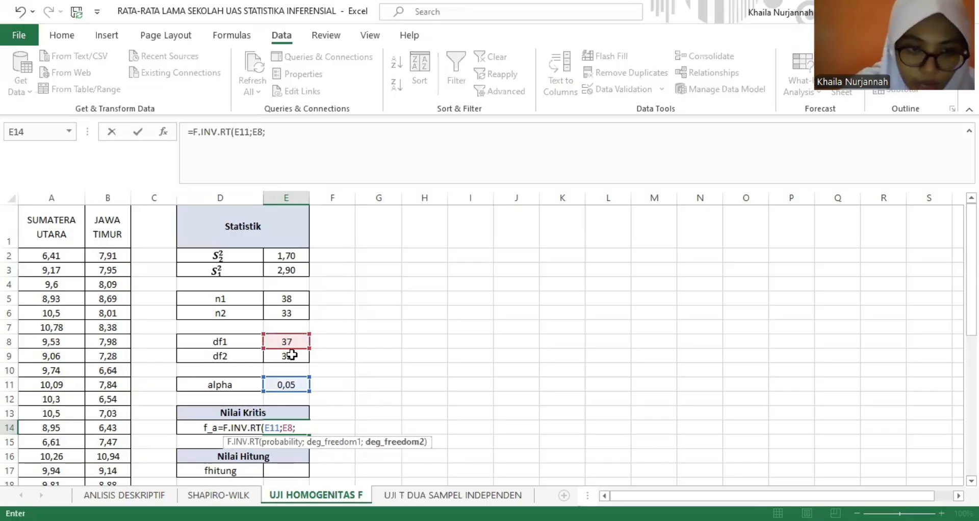
pyautogui.click(292, 356)
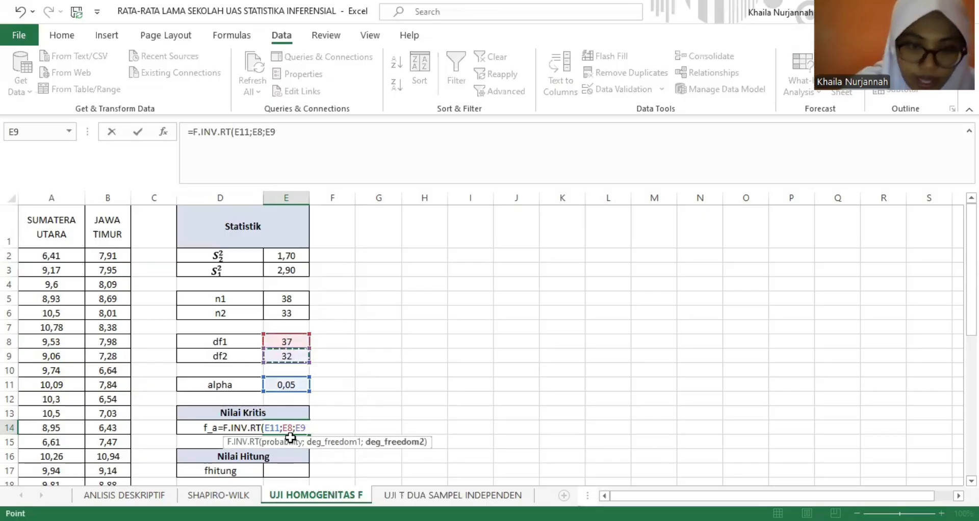
pyautogui.press('Return')
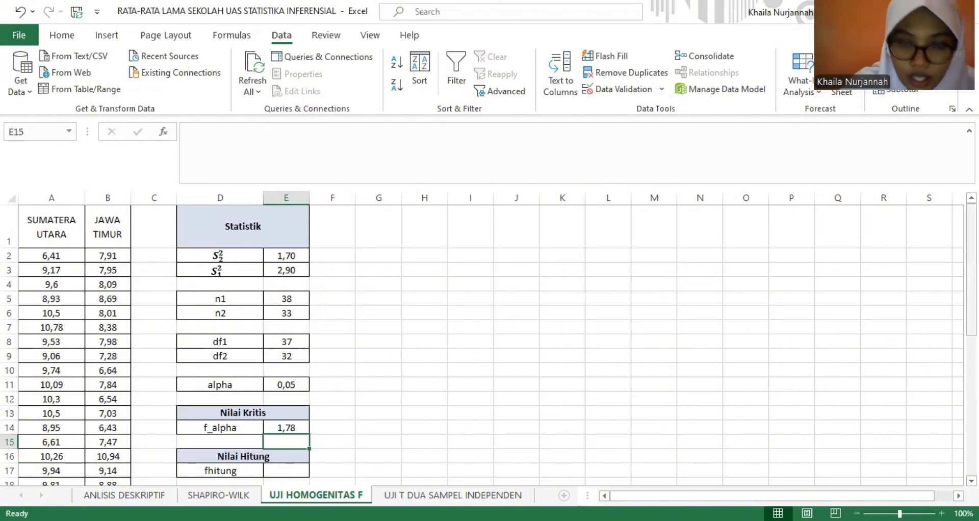
# - Compute the F statistic fhitung in E17 as the variance ratio =E3/E2
pyautogui.moveTo(971, 284); pyautogui.dragTo(971, 300)
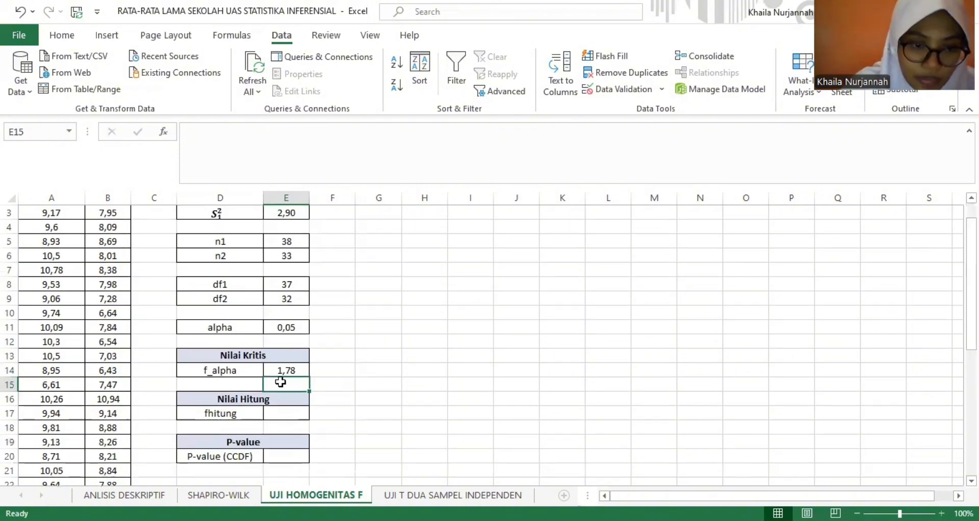
pyautogui.click(287, 414)
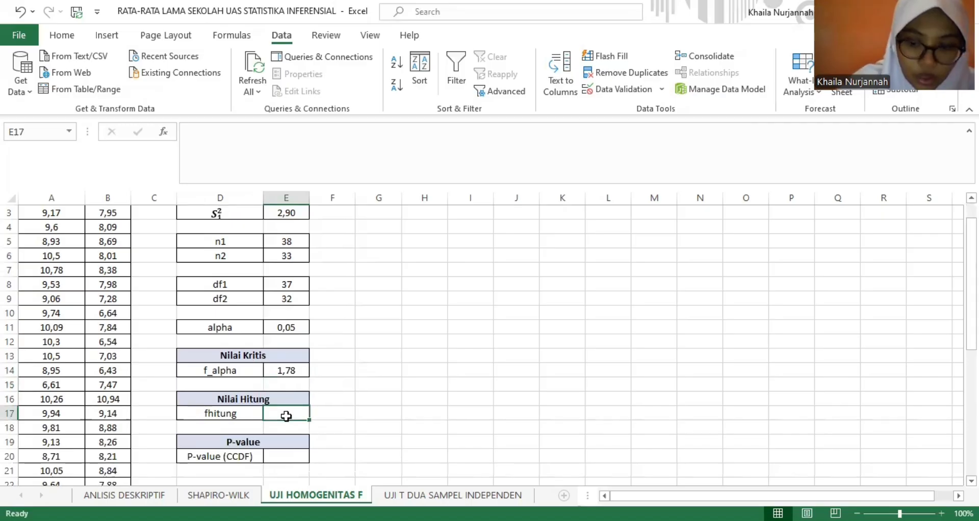
pyautogui.write('=')
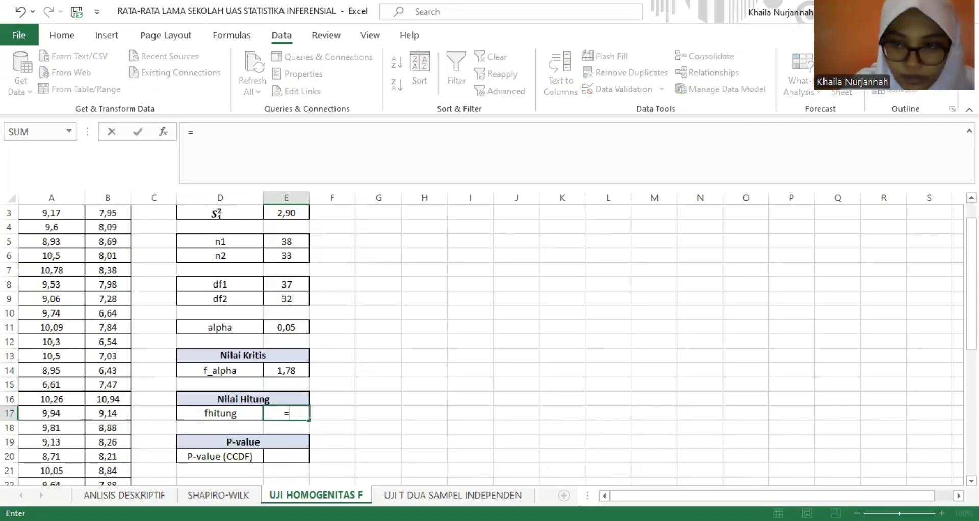
pyautogui.scroll(1, 361, 228)
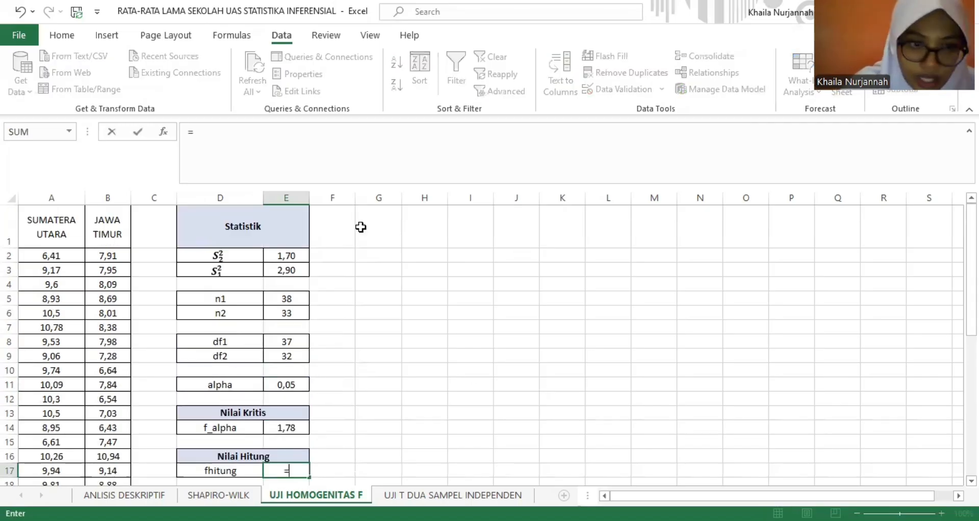
pyautogui.click(276, 270)
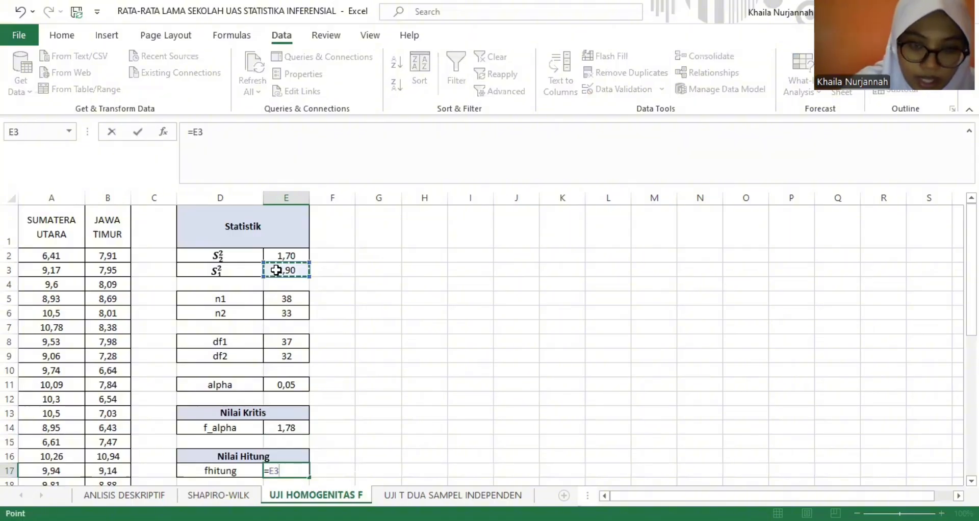
pyautogui.write('/')
pyautogui.click(293, 252)
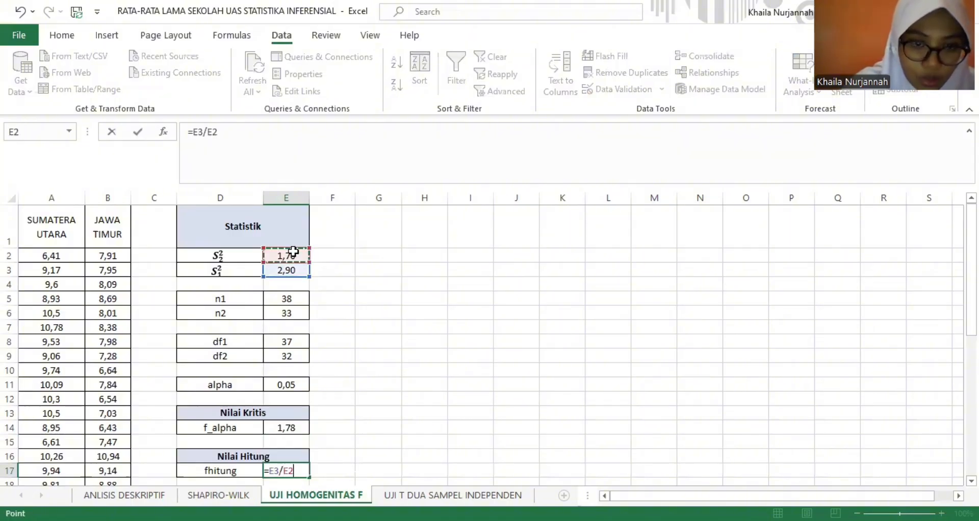
pyautogui.press('Return')
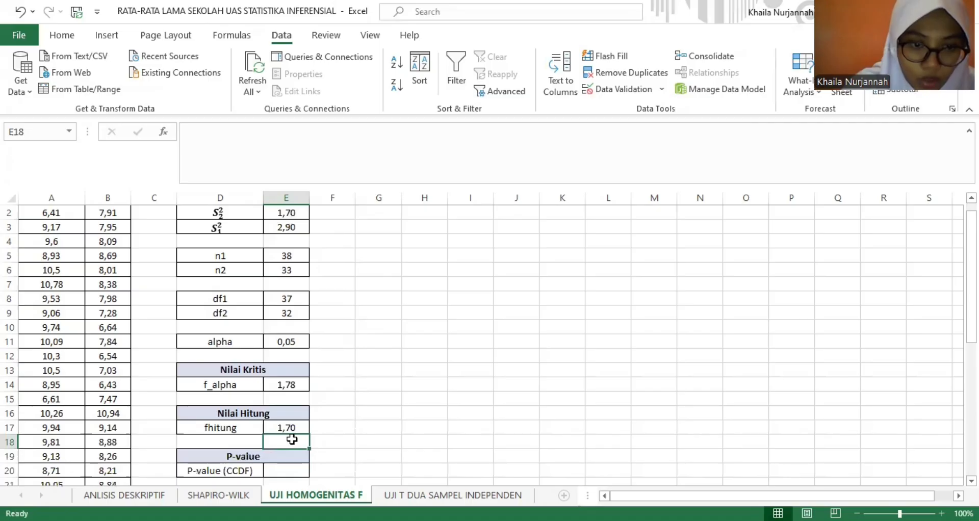
# - Compute the two-tailed P-value in E20 with =2*F.DIST.RT, using fhitung E17 and the degrees of freedom E8 and E9
pyautogui.click(284, 470)
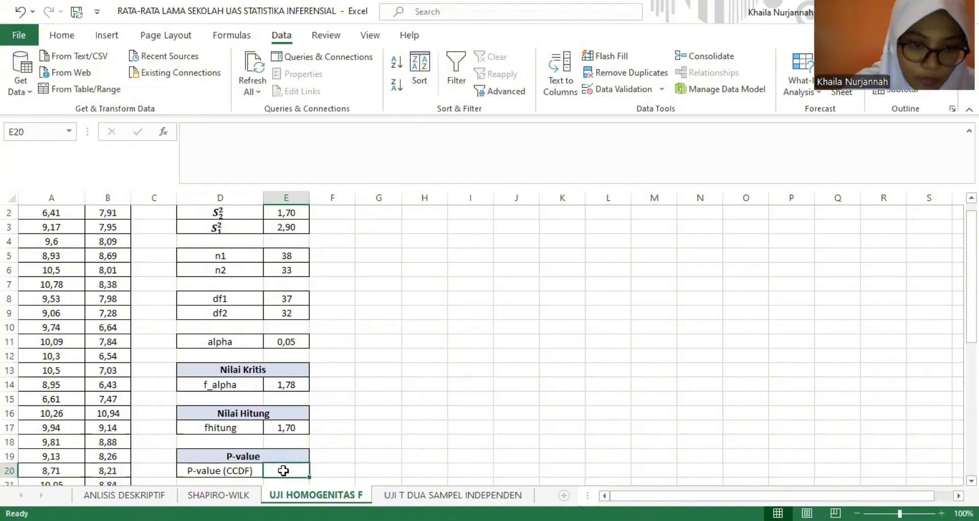
pyautogui.write('=')
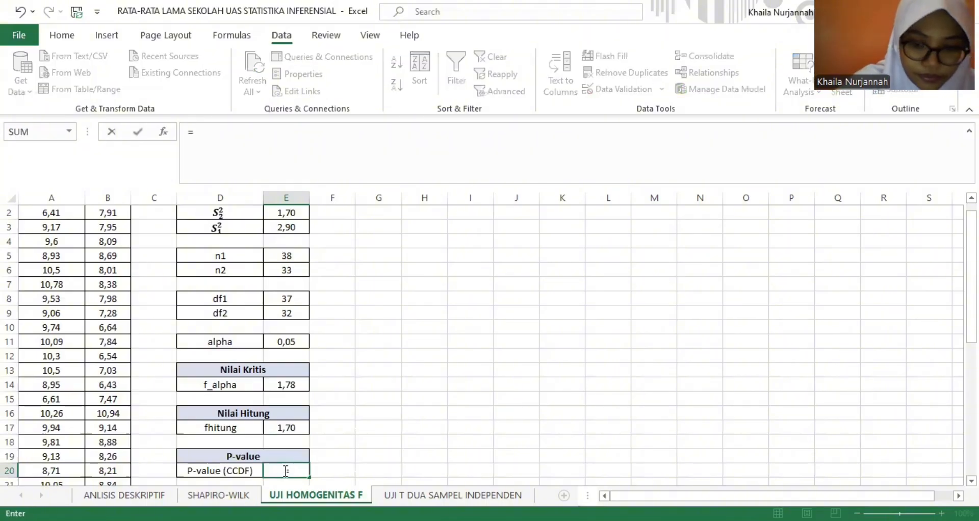
pyautogui.write('2')
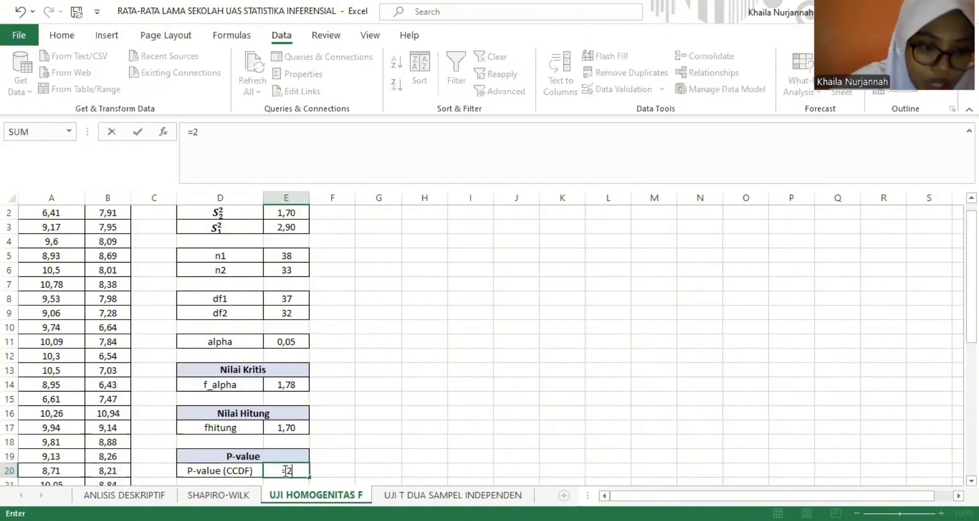
pyautogui.write('*')
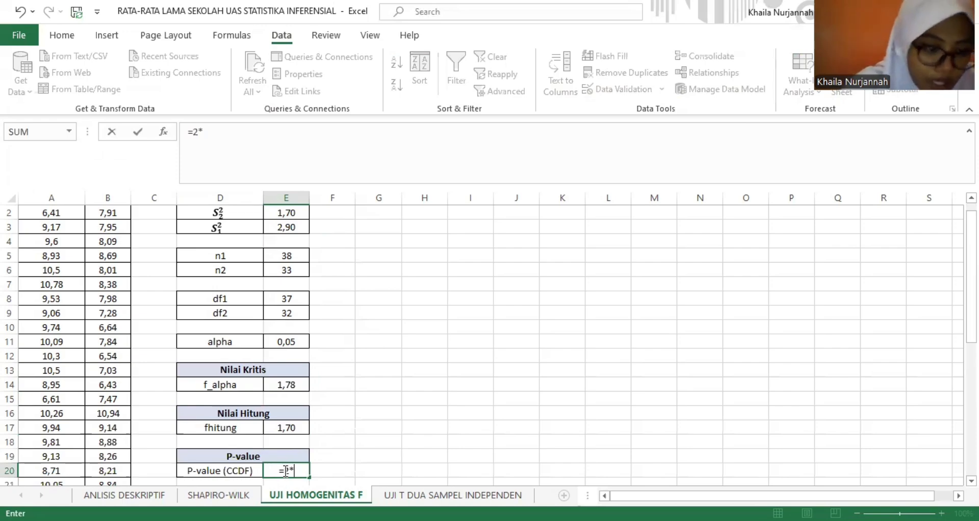
pyautogui.write('F')
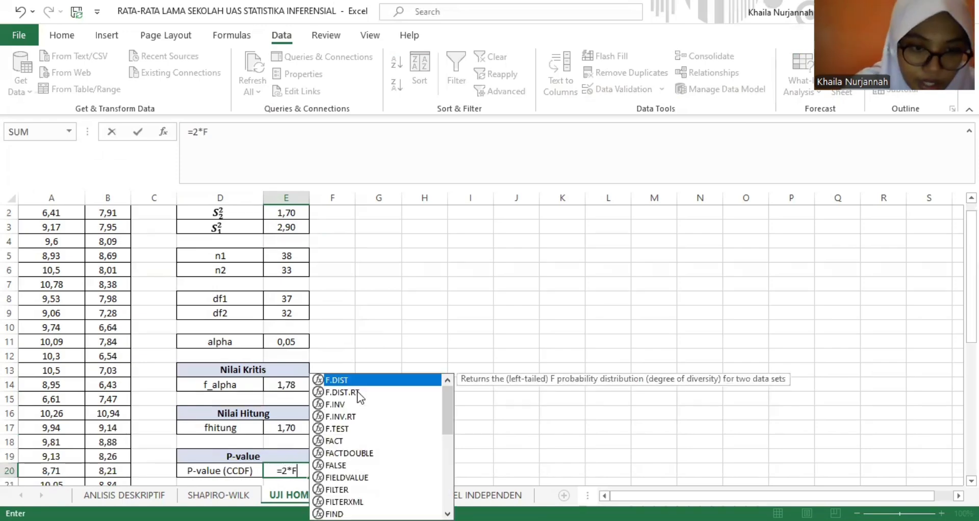
pyautogui.doubleClick(352, 393)
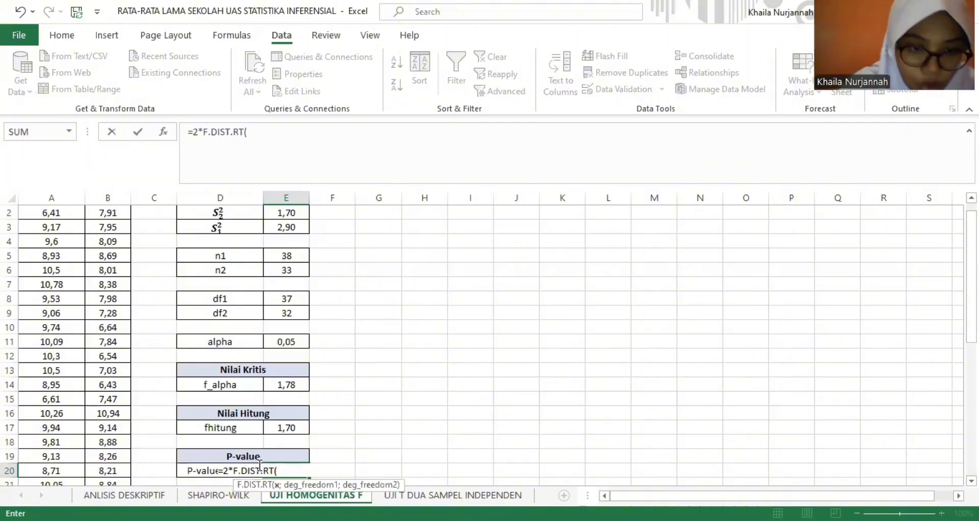
pyautogui.click(278, 429)
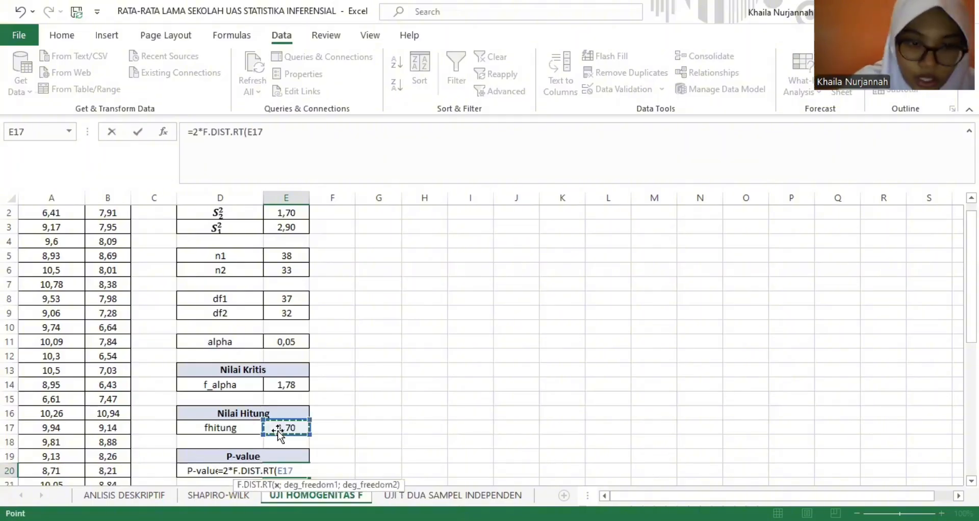
pyautogui.write(';')
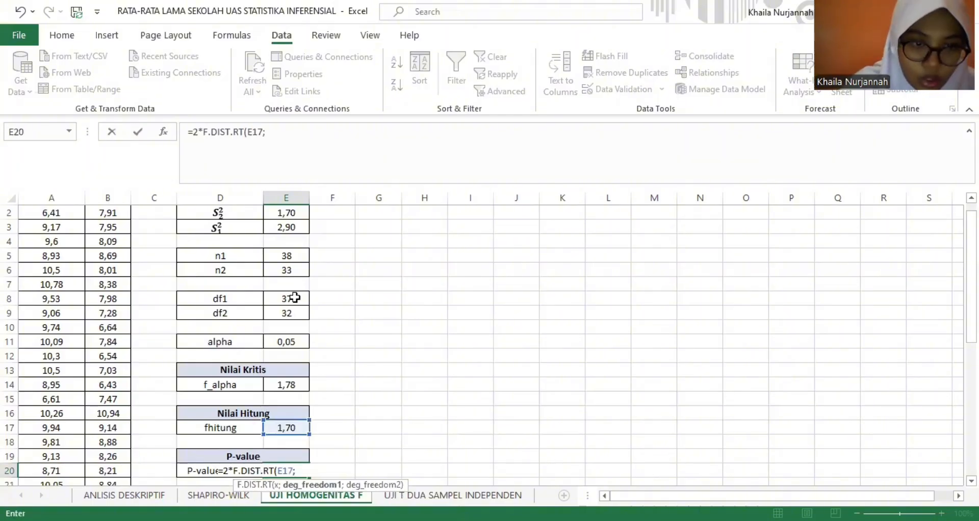
pyautogui.click(295, 297)
pyautogui.write(';')
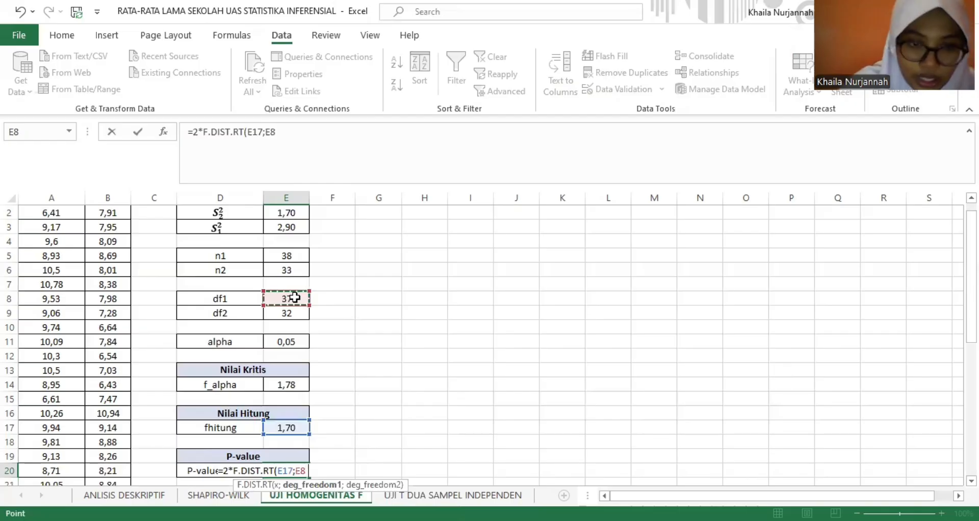
pyautogui.click(294, 315)
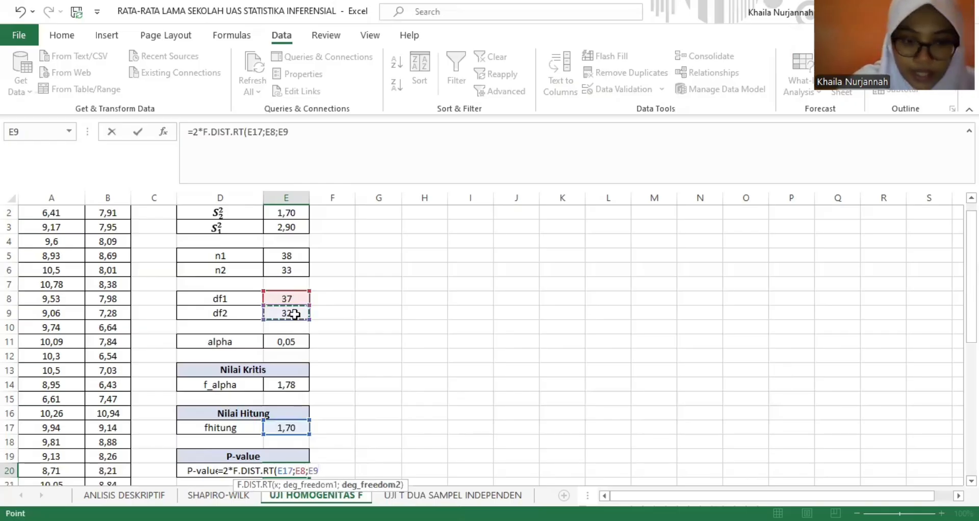
pyautogui.press('Return')
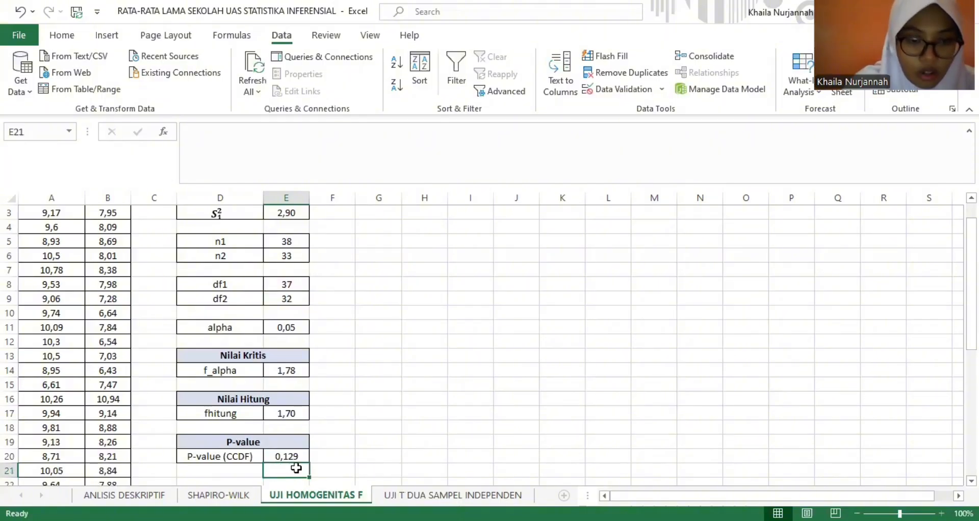
# - Review the completed F test table, from the variances and degrees of freedom to the critical value, fhitung and P-value
pyautogui.click(419, 406)
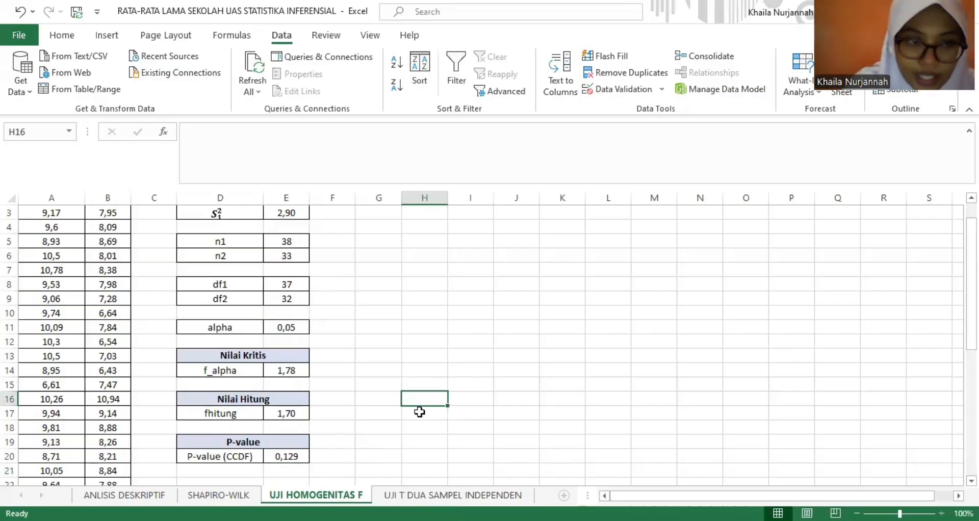
pyautogui.press('Up')
pyautogui.press('Up')
pyautogui.press('Up')
pyautogui.press('Up')
pyautogui.press('Up')
pyautogui.press('Up')
pyautogui.press('Up')
pyautogui.press('Up')
pyautogui.press('Up')
pyautogui.press('Up')
pyautogui.press('Up')
pyautogui.press('Up')
pyautogui.press('Up')
pyautogui.press('Up')
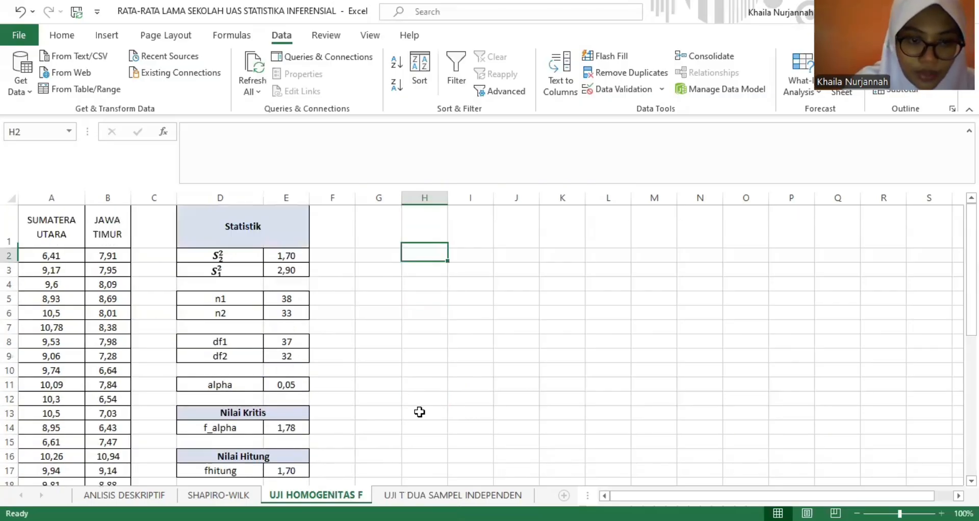
pyautogui.press('Down')
pyautogui.press('Down')
pyautogui.press('Down')
pyautogui.press('Down')
pyautogui.press('Down')
pyautogui.press('Down')
pyautogui.press('Down')
pyautogui.press('Down')
pyautogui.press('Down')
pyautogui.press('Down')
pyautogui.press('Down')
pyautogui.press('Down')
pyautogui.press('Down')
pyautogui.press('Down')
pyautogui.press('Down')
pyautogui.press('Down')
pyautogui.press('Down')
pyautogui.press('Down')
pyautogui.press('Down')
pyautogui.press('Down')
pyautogui.press('Down')
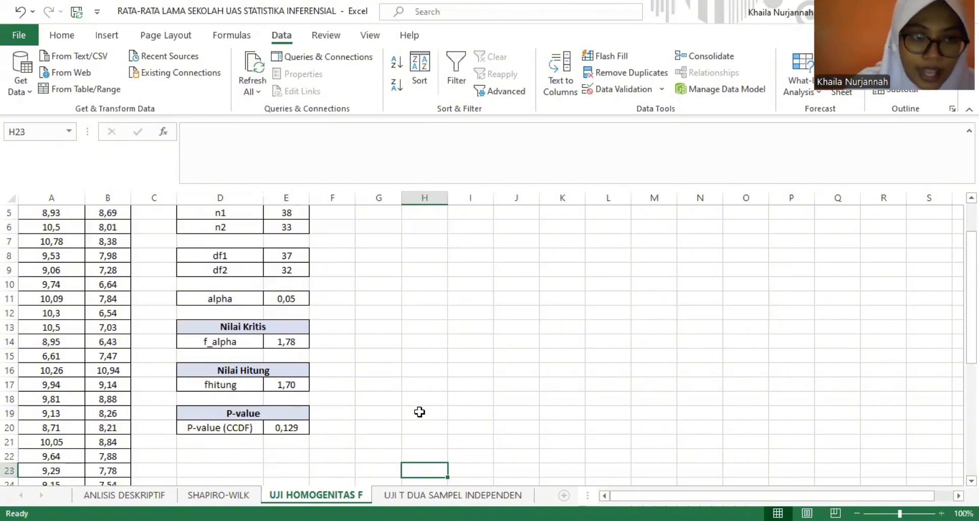
# - On the UJI T DUA SAMPEL INDEPENDEN sheet, compute the Sumatera Utara sample size n1 in E2 with COUNT over A2:A34
pyautogui.hotkey('ctrl', 'pagedown')
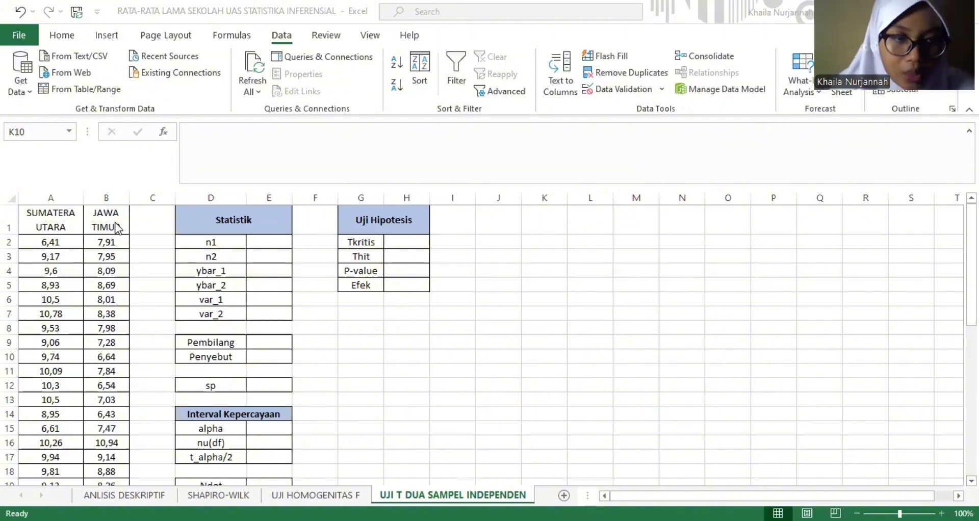
pyautogui.click(263, 241)
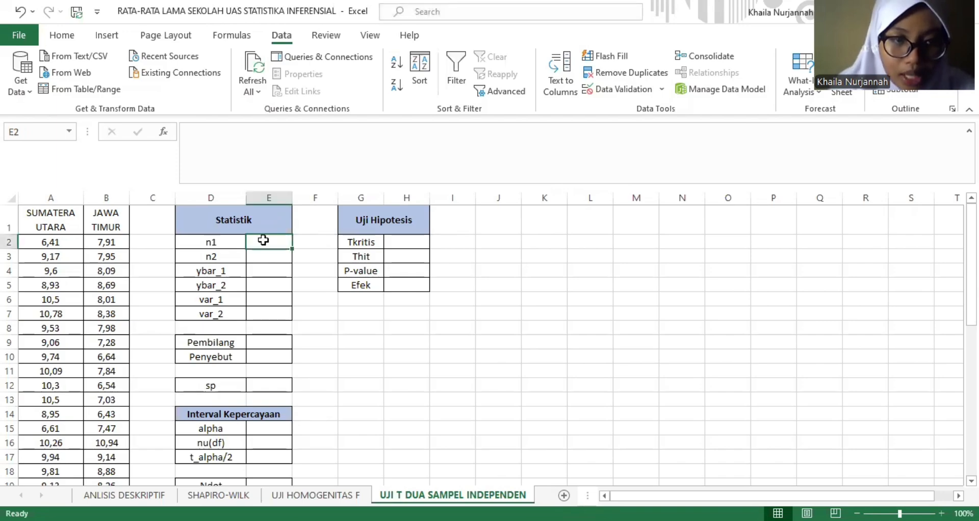
pyautogui.write('=')
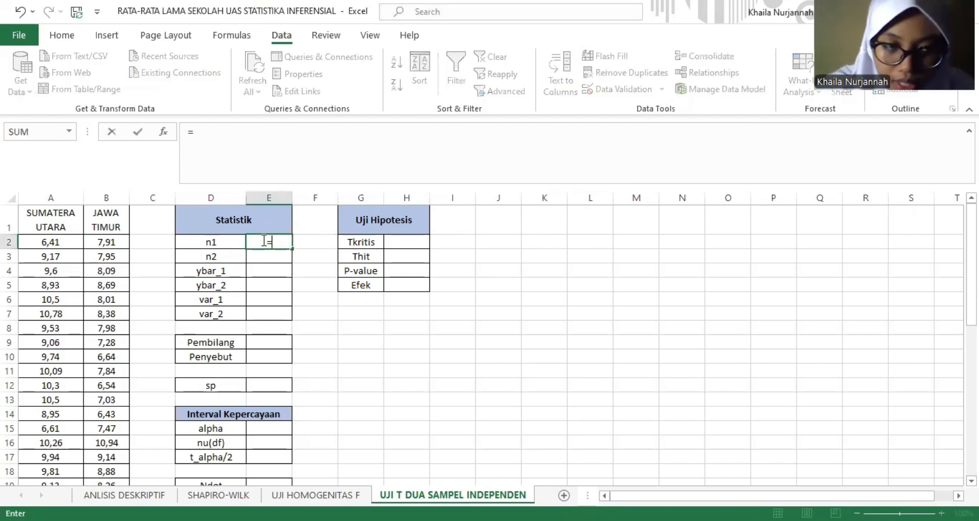
pyautogui.write('c')
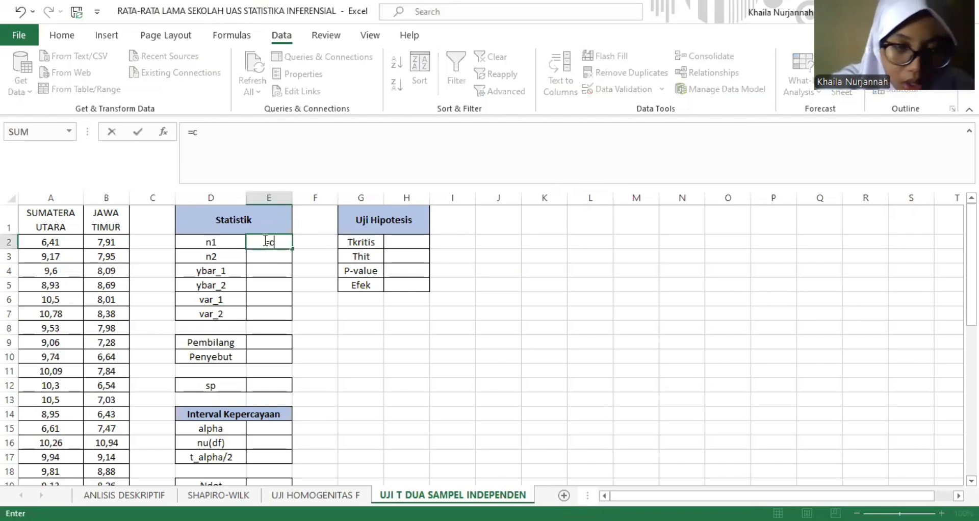
pyautogui.write('oun')
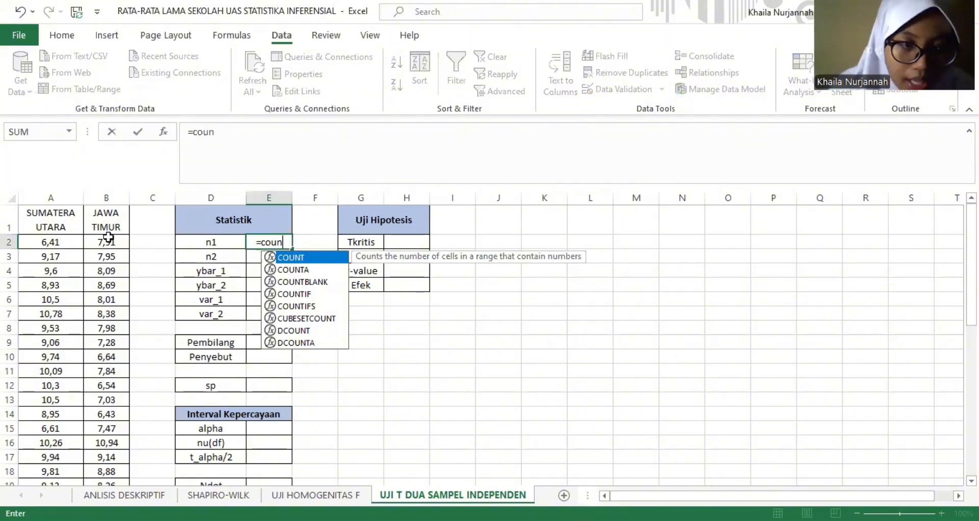
pyautogui.press('Tab')
pyautogui.click(49, 241)
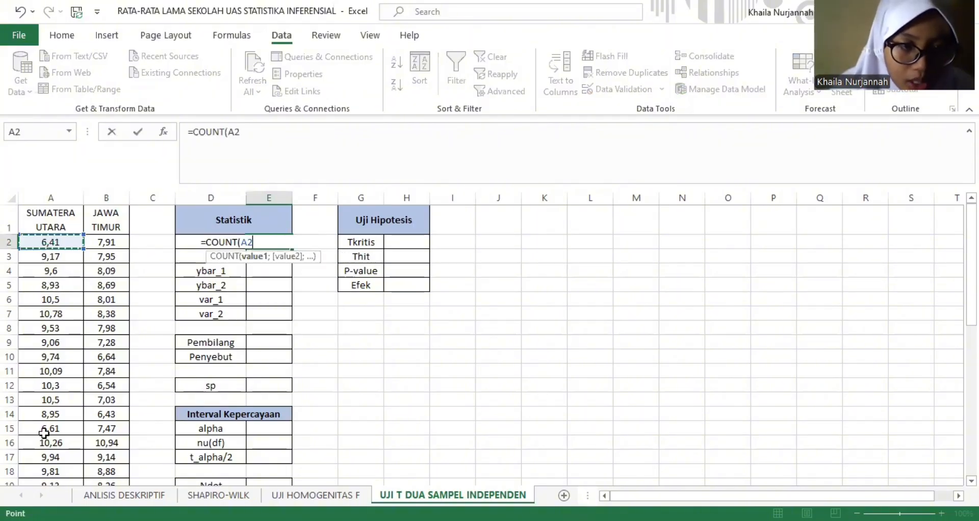
pyautogui.hotkey('ctrl', 'shift', 'Down')
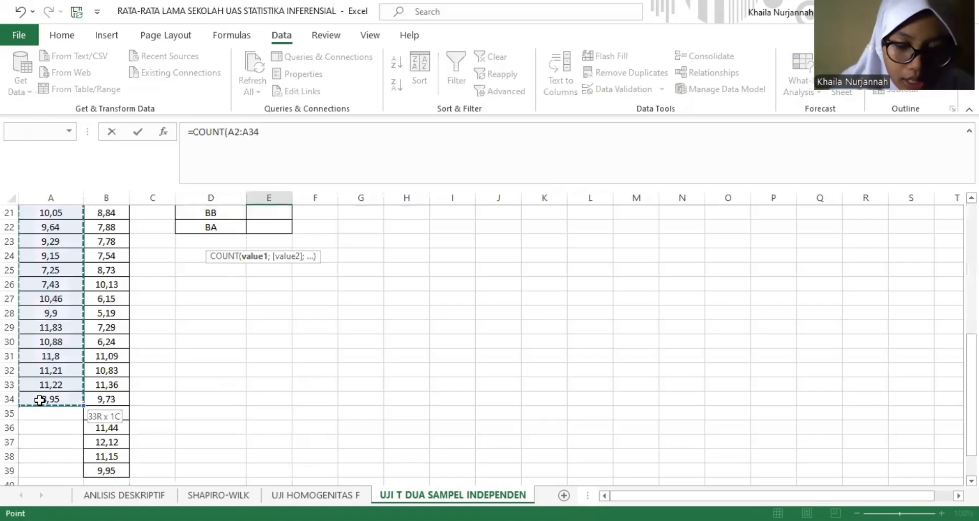
pyautogui.press('Return')
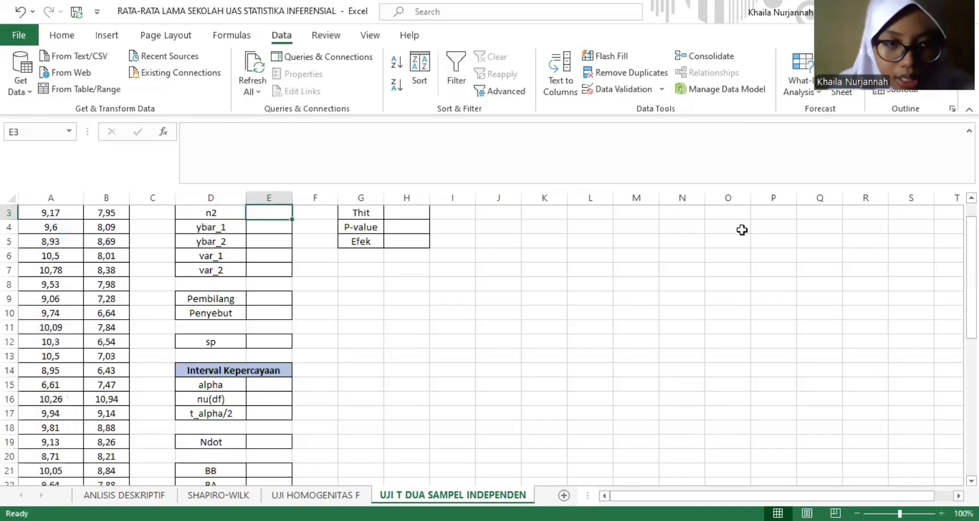
# - Compute the Jawa Timur sample size n2 in E3 with COUNT over B2:B39
pyautogui.moveTo(960, 227); pyautogui.dragTo(961, 241)
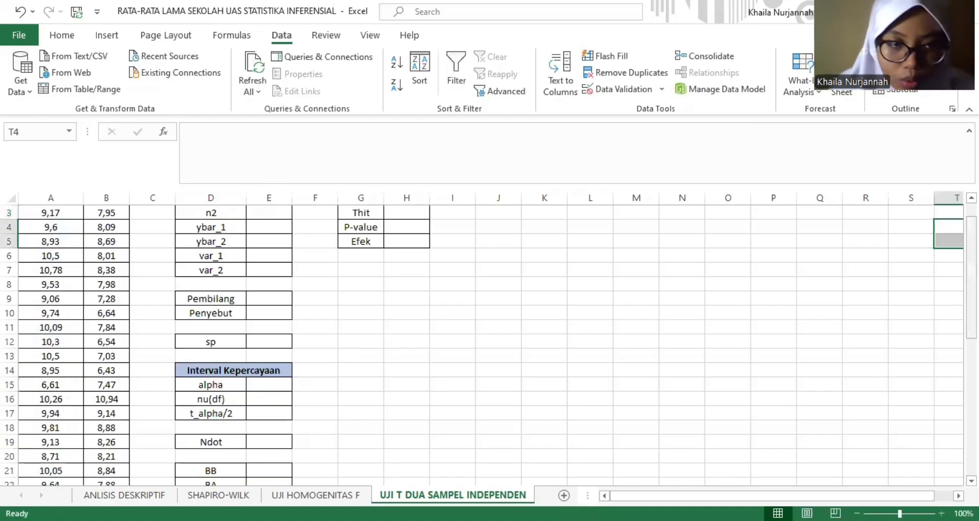
pyautogui.scroll(1, 258, 246)
pyautogui.click(260, 257)
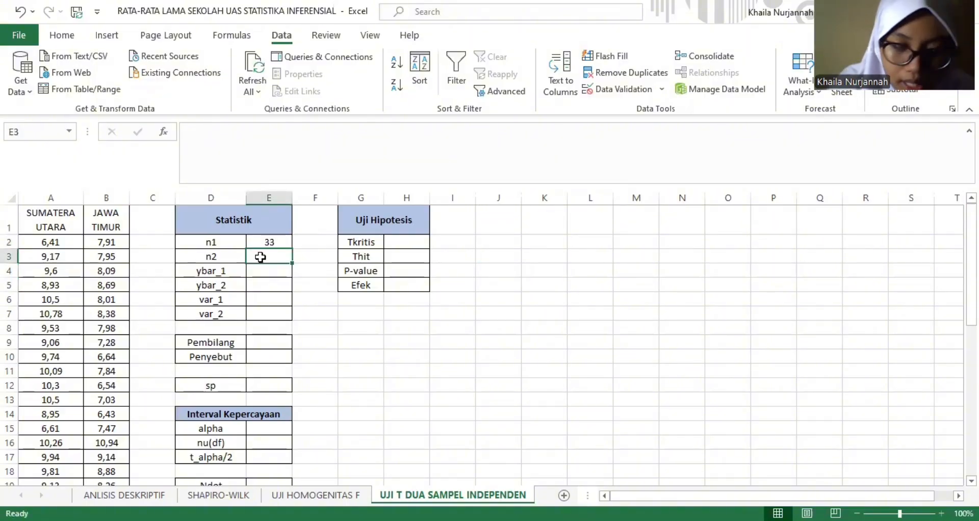
pyautogui.write('=c')
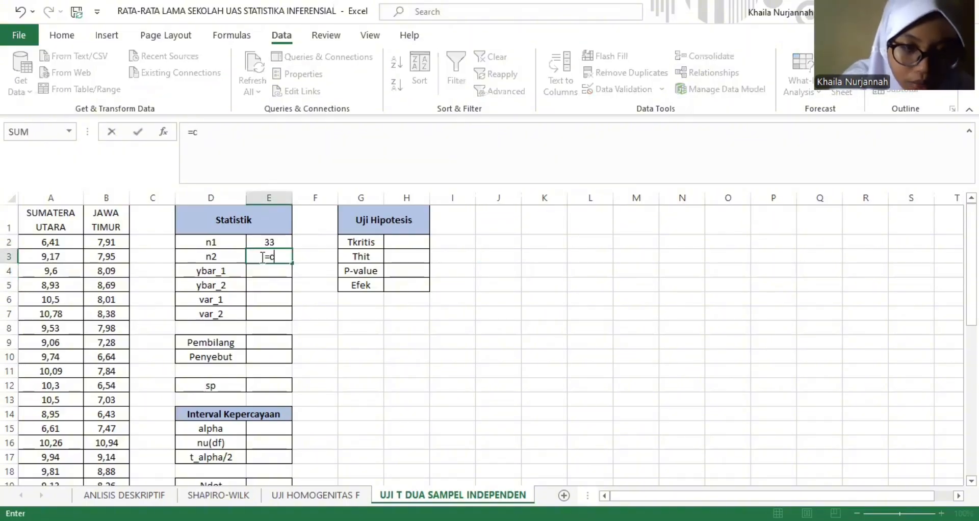
pyautogui.write('ount')
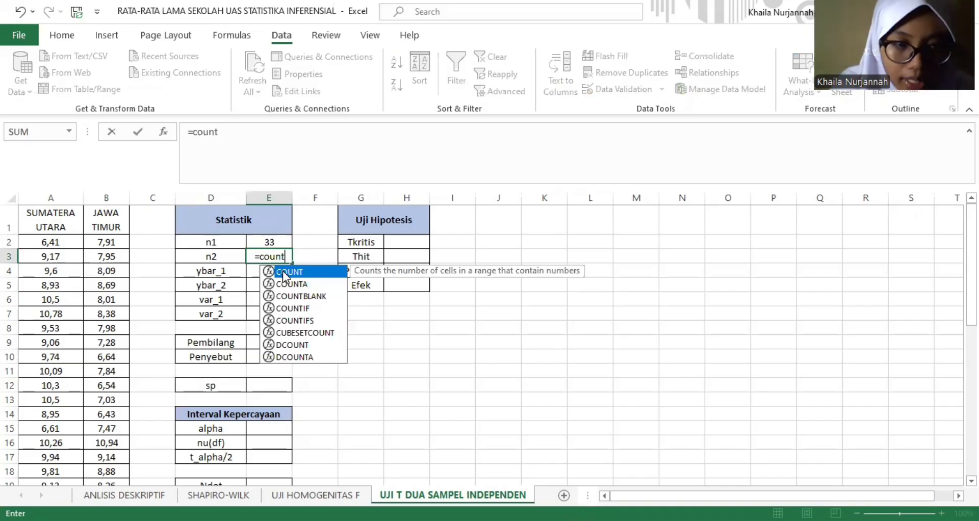
pyautogui.press('Tab')
pyautogui.click(102, 242)
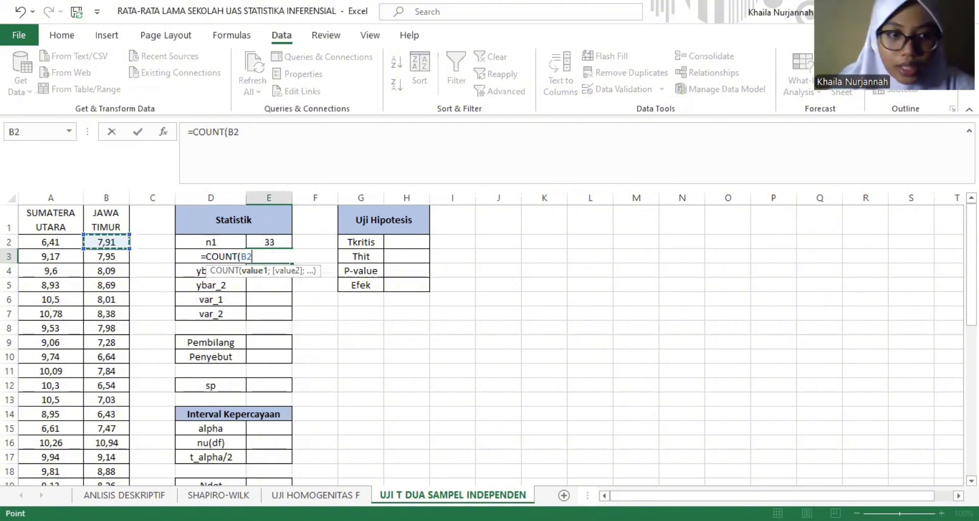
pyautogui.hotkey('ctrl', 'shift', 'Down')
pyautogui.press('Return')
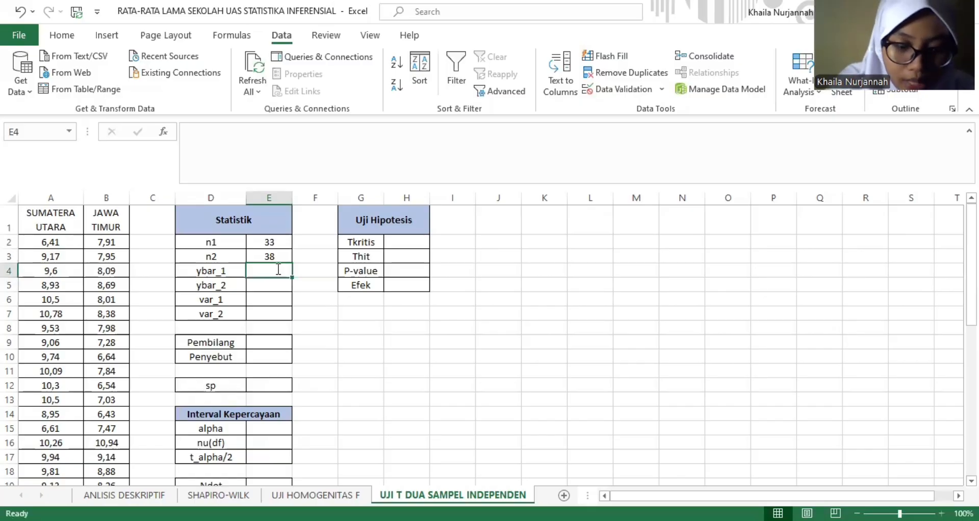
# - Compute the Sumatera Utara mean ybar_1 in E4 with AVERAGE over A2:A34
pyautogui.write('=')
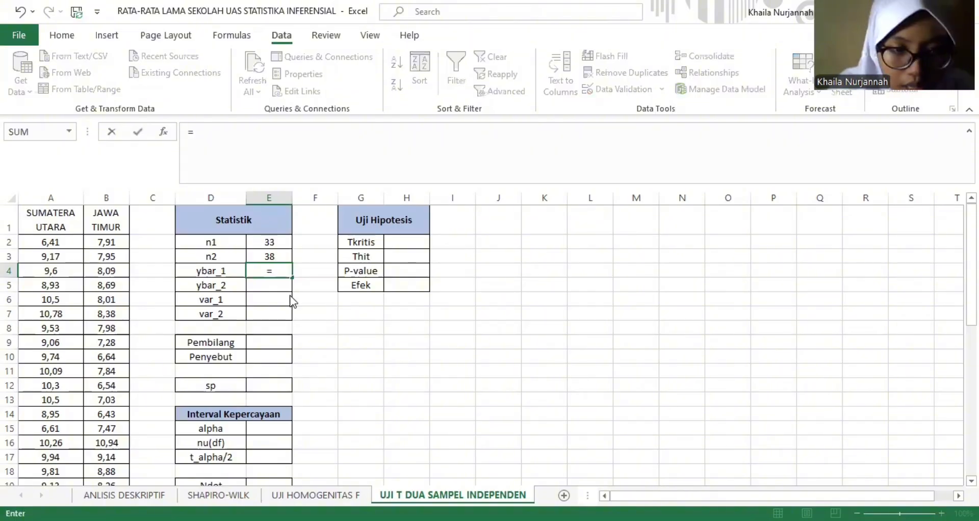
pyautogui.write('ave')
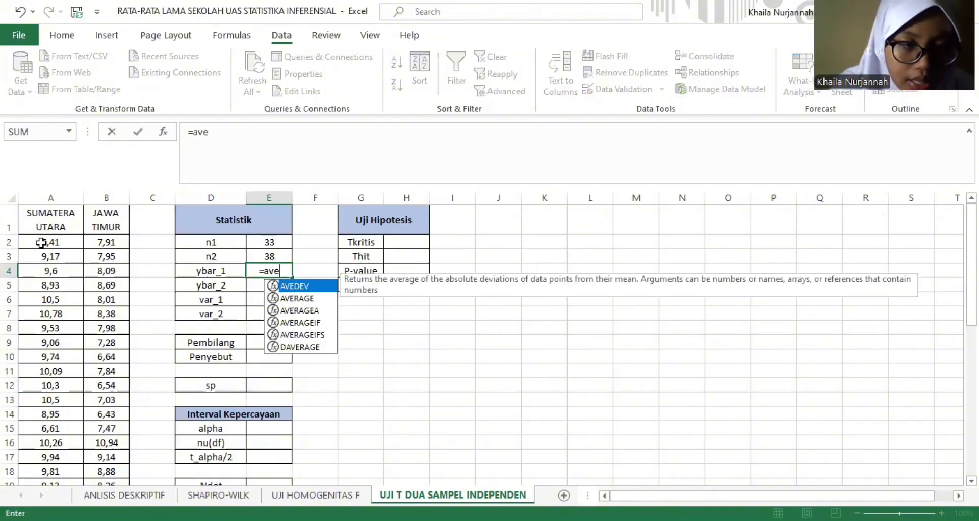
pyautogui.doubleClick(297, 299)
pyautogui.click(51, 242)
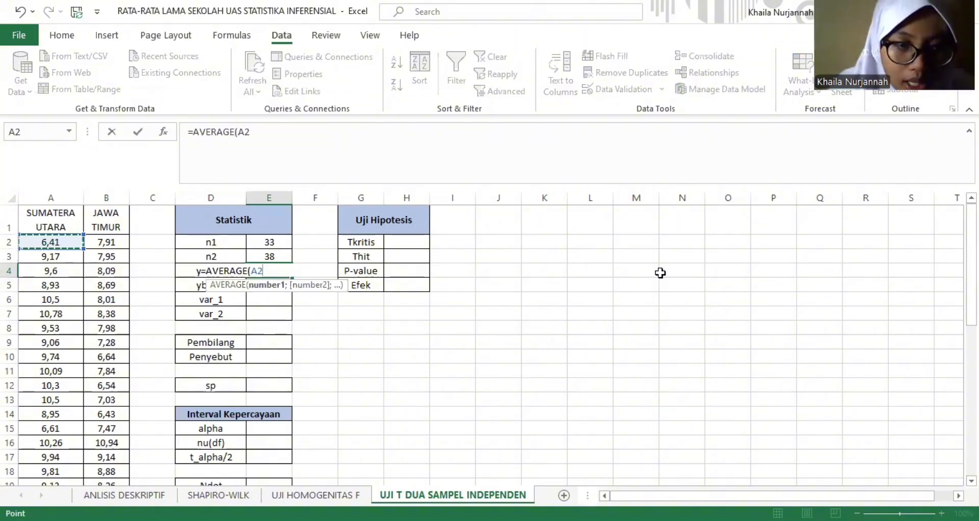
pyautogui.hotkey('ctrl', 'shift', 'Down')
pyautogui.press('Return')
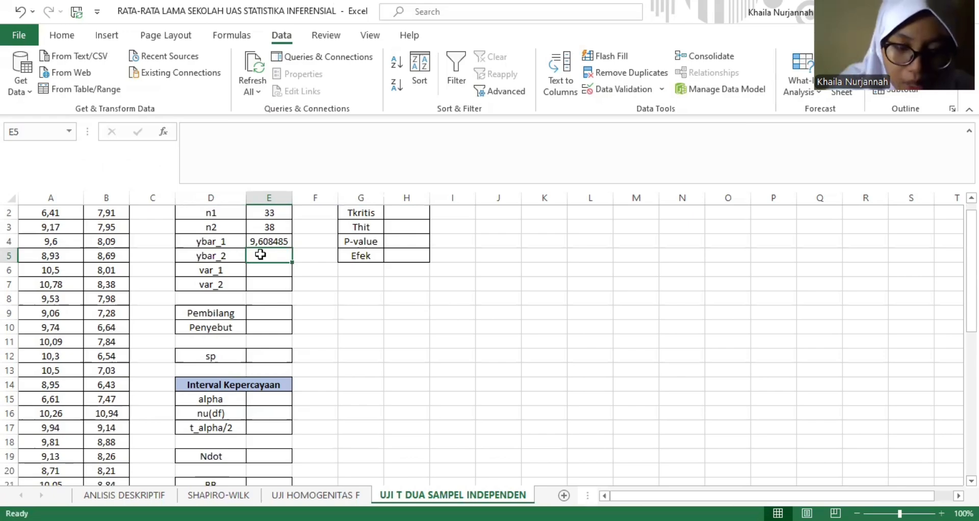
# - Compute the Jawa Timur mean ybar_2 in E5 with AVERAGE over B2:B39
pyautogui.write('=')
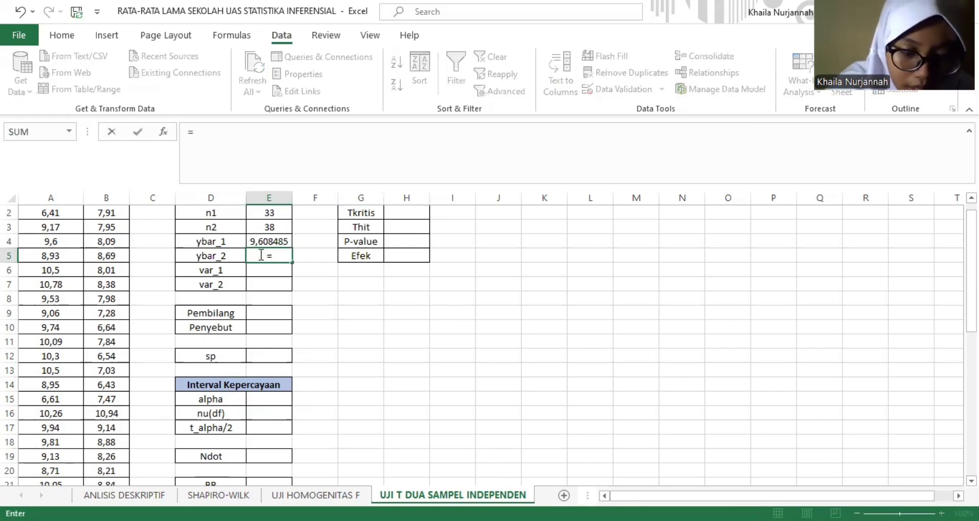
pyautogui.write('a')
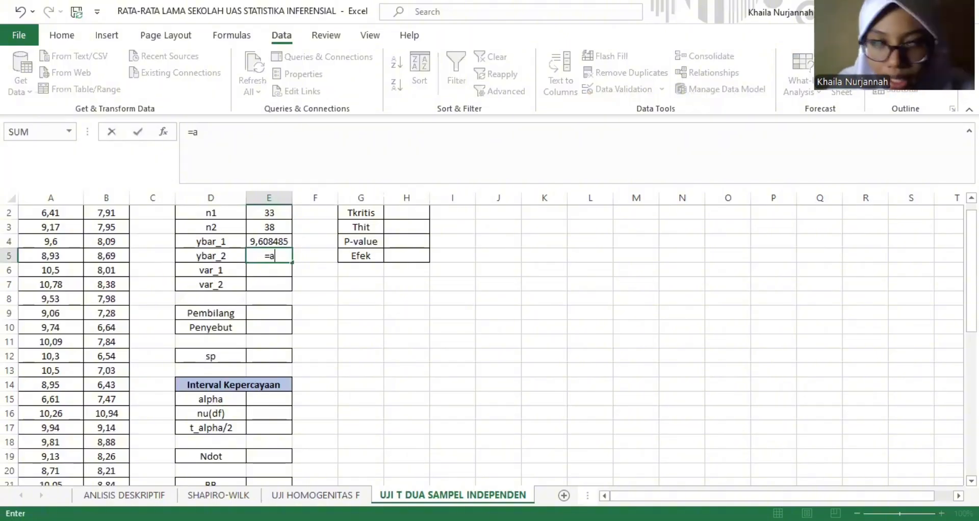
pyautogui.write('verage(')
pyautogui.scroll(1, 110, 240)
pyautogui.click(110, 240)
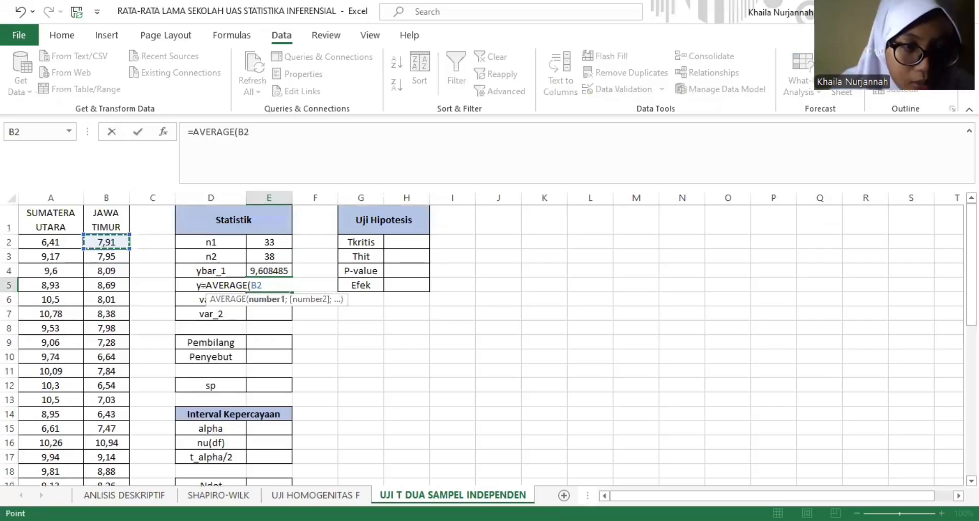
pyautogui.hotkey('ctrl', 'shift', 'Down')
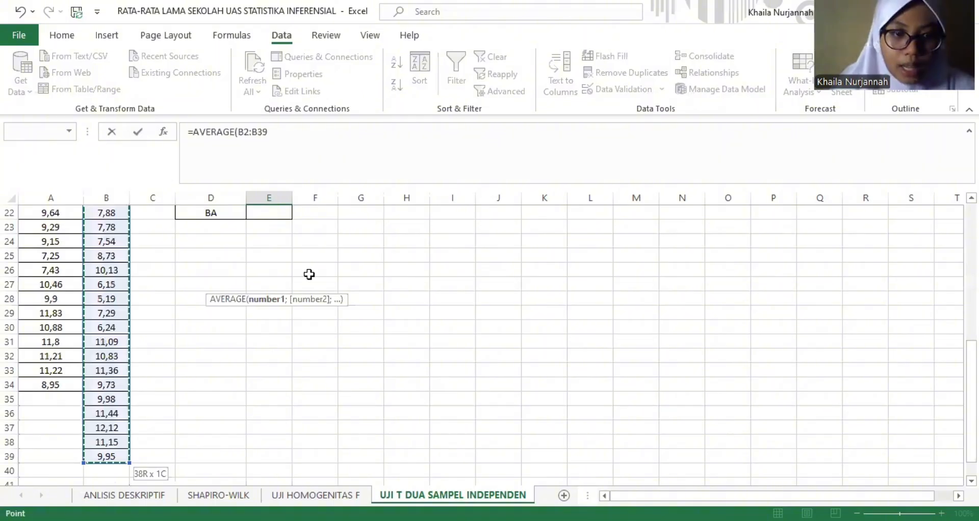
pyautogui.press('Return')
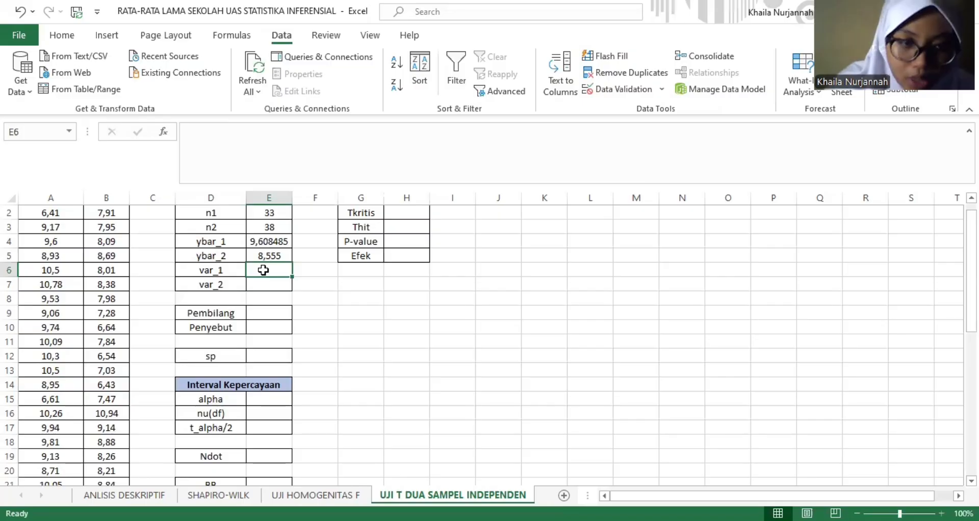
# - Compute the Sumatera Utara sample variance var_1 in E6 from the column A data
pyautogui.write('=')
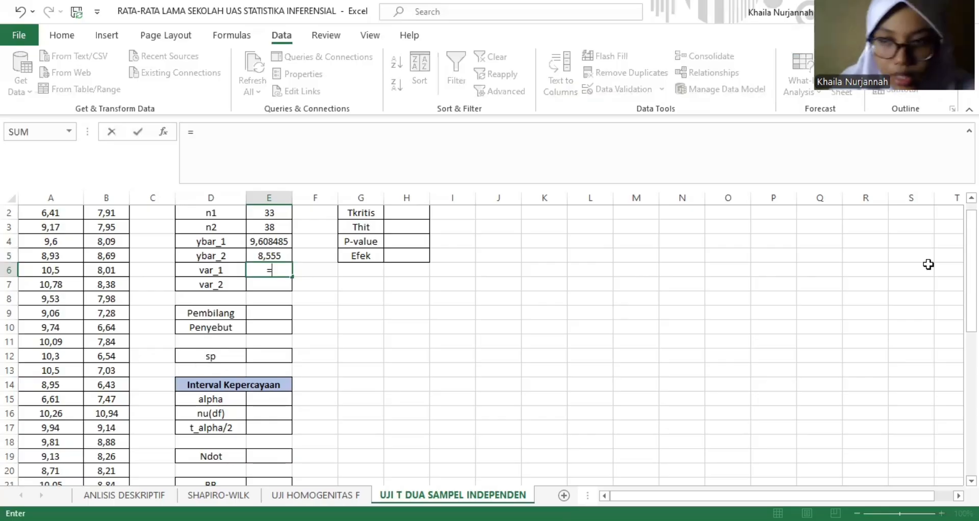
pyautogui.press('Return')
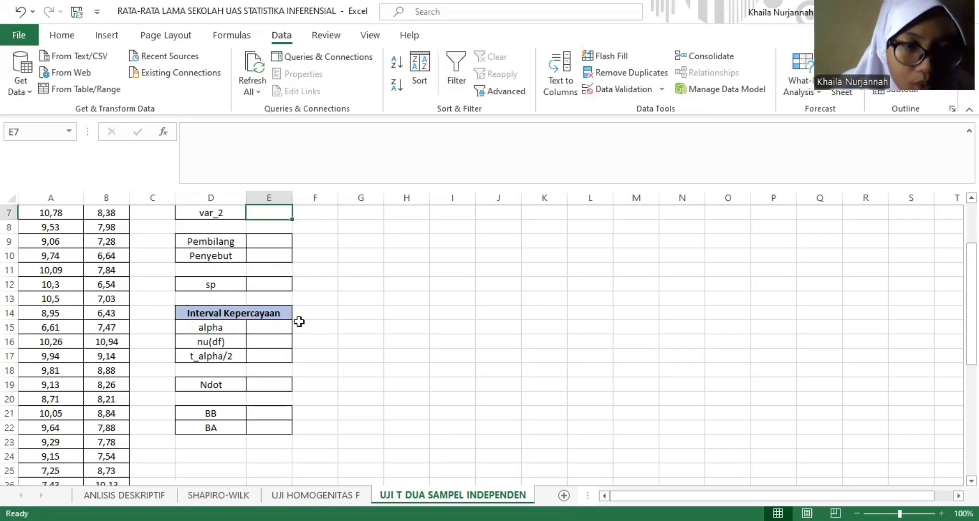
pyautogui.scroll(2, 298, 322)
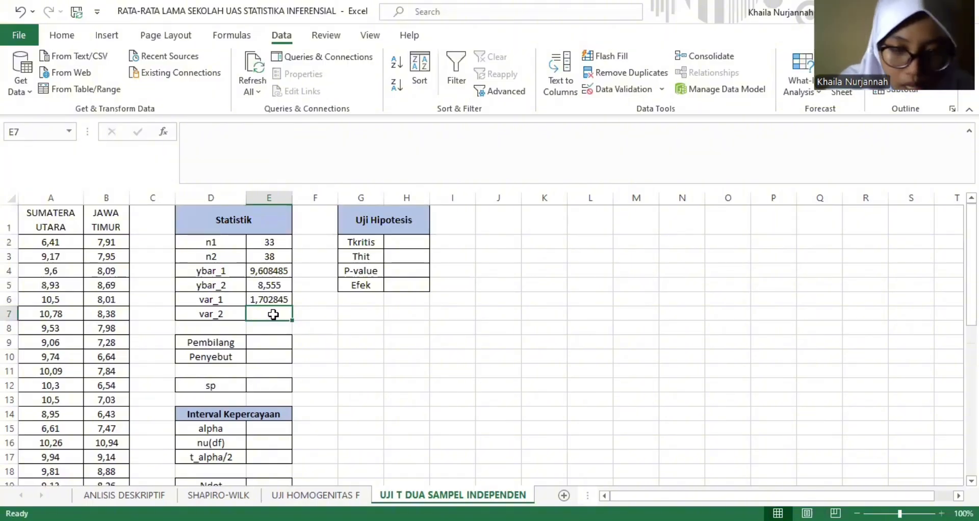
# - Compute the Jawa Timur sample variance var_2 in E7 with VAR.S over B2:B39
pyautogui.write('=')
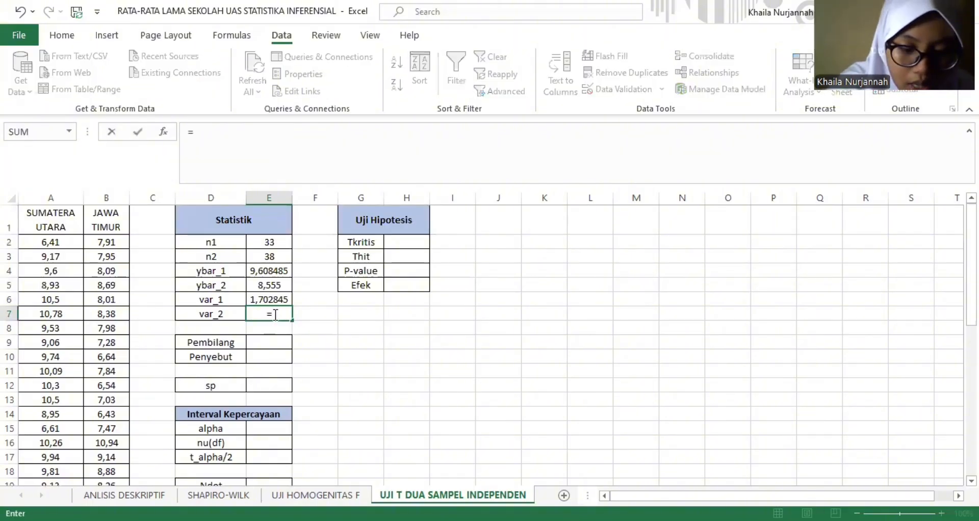
pyautogui.write('v')
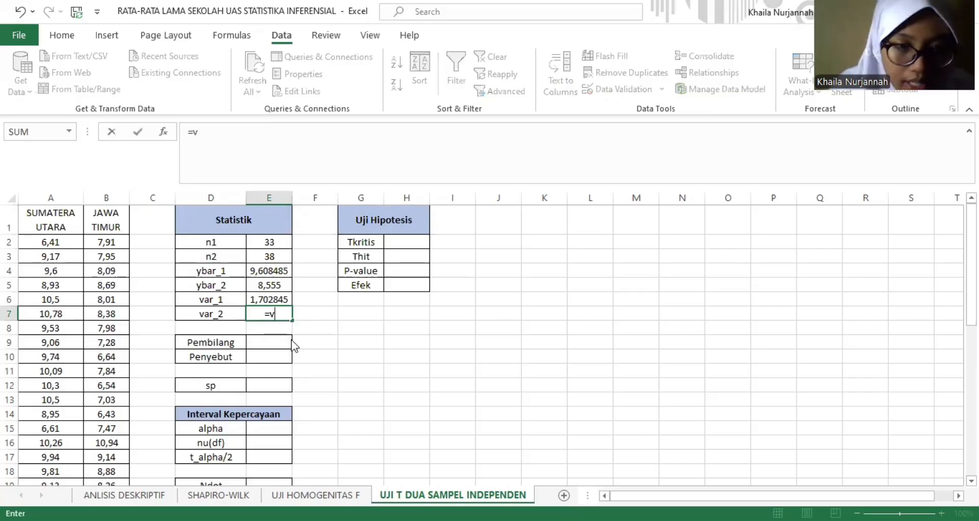
pyautogui.write('ar.s(')
pyautogui.click(96, 243)
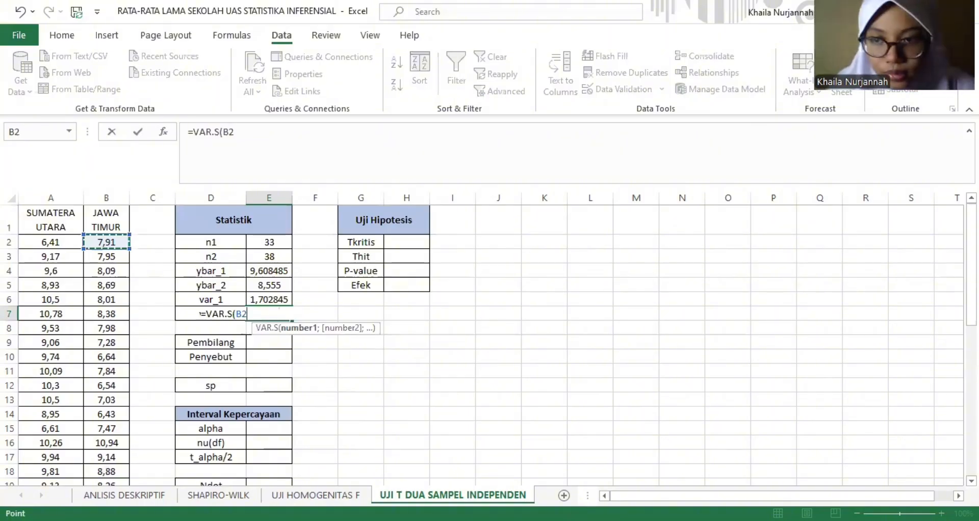
pyautogui.scroll(-2, 955, 264)
pyautogui.press('Return')
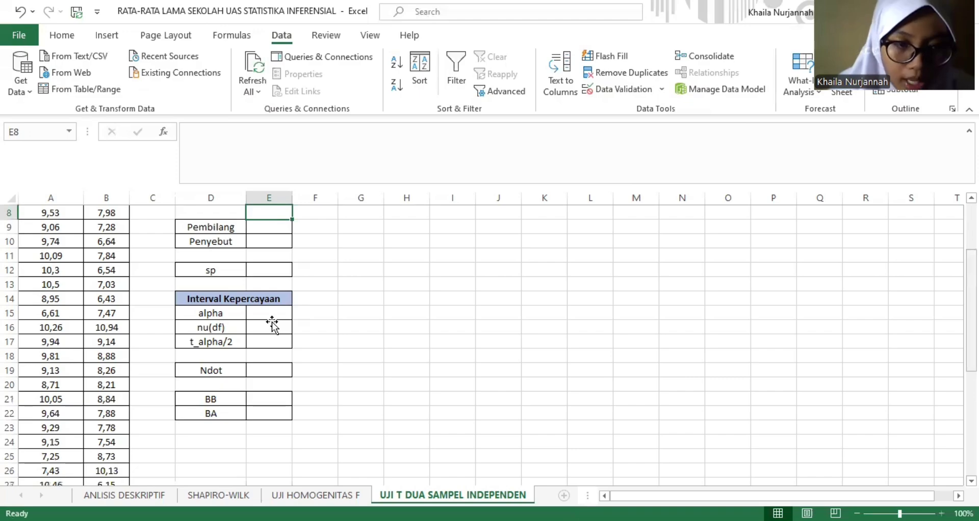
# - Begin the Pembilang formula in E9 with the Sumatera Utara term =(E2-1)*E6
pyautogui.scroll(3, 271, 322)
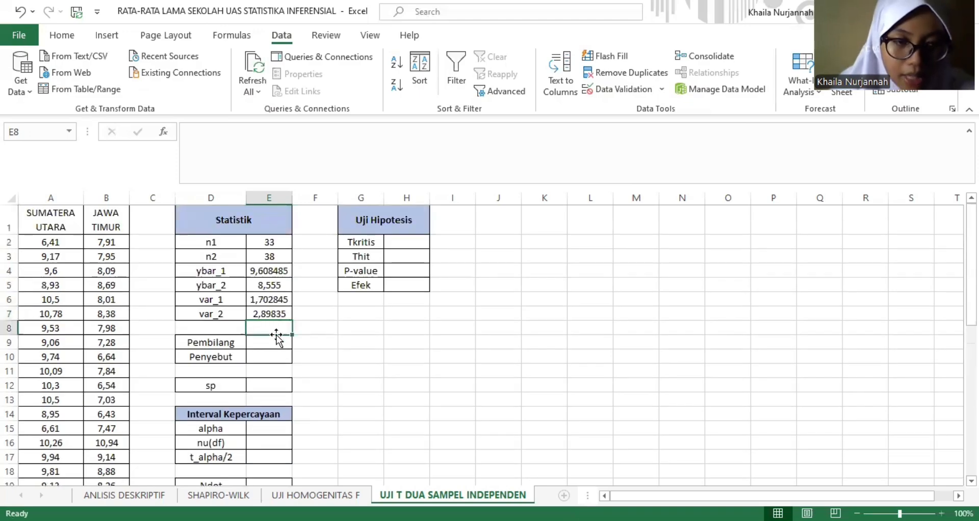
pyautogui.click(274, 342)
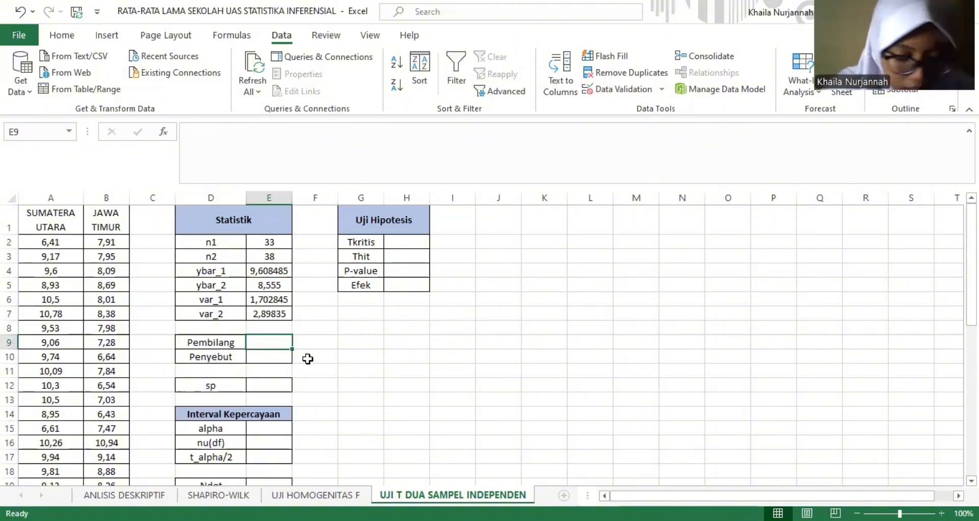
pyautogui.write('=')
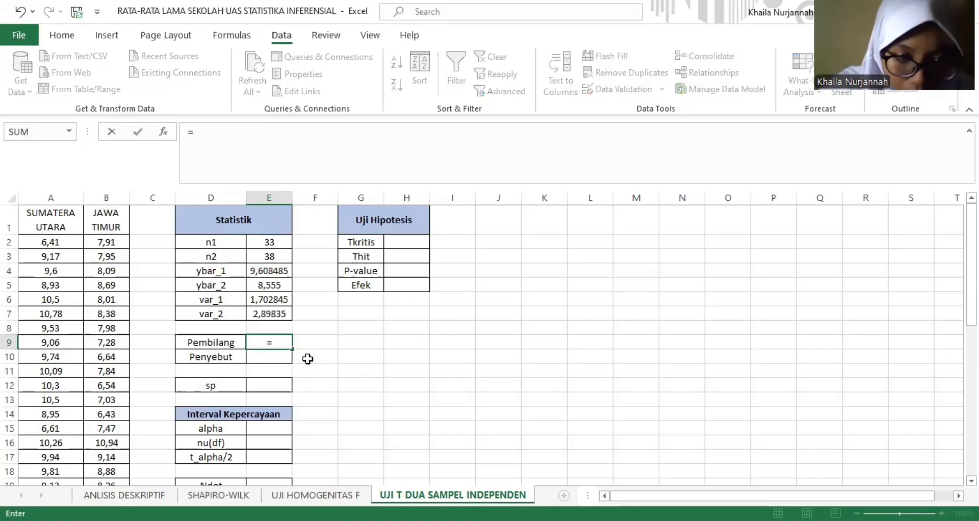
pyautogui.write('(')
pyautogui.click(261, 243)
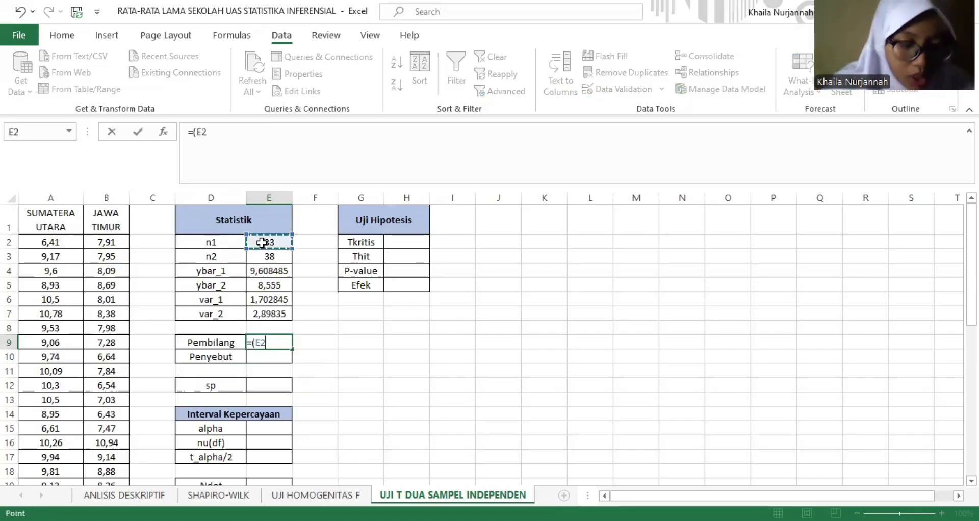
pyautogui.write('-')
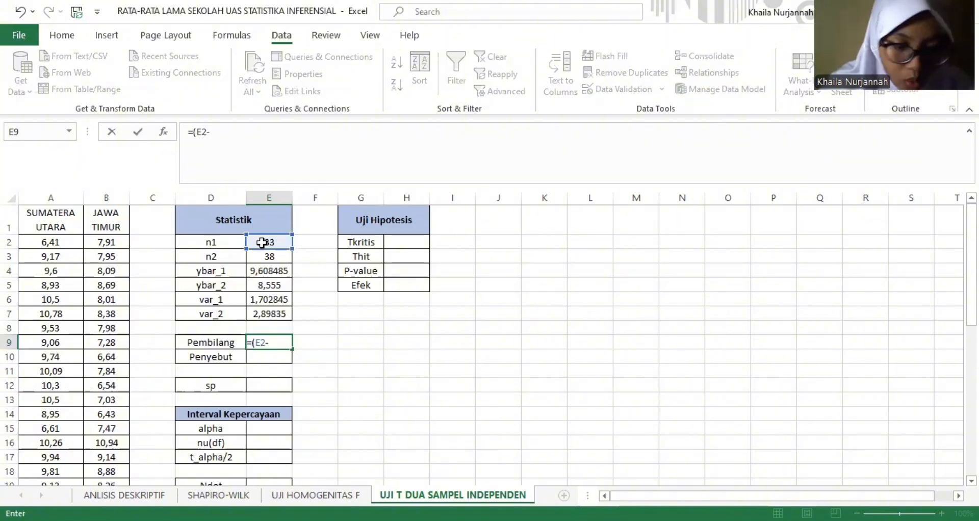
pyautogui.write('1)')
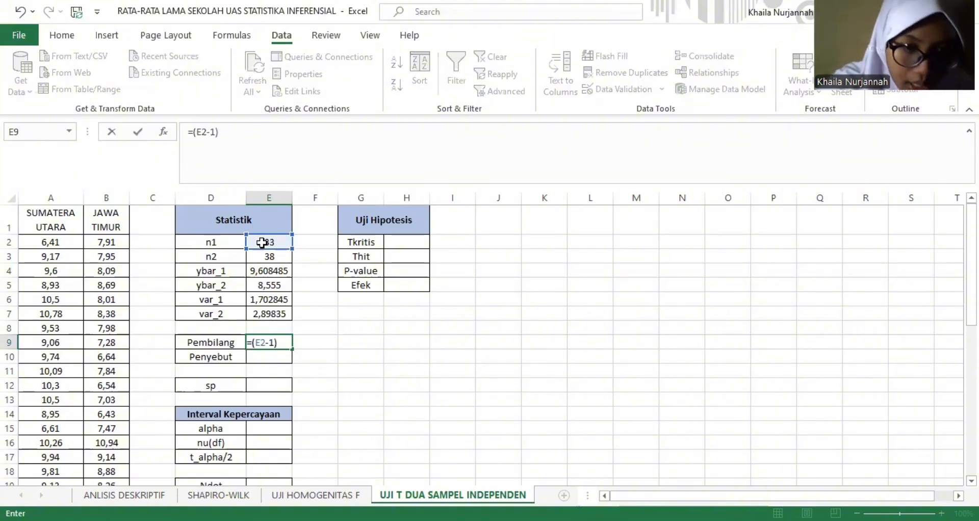
pyautogui.write('*')
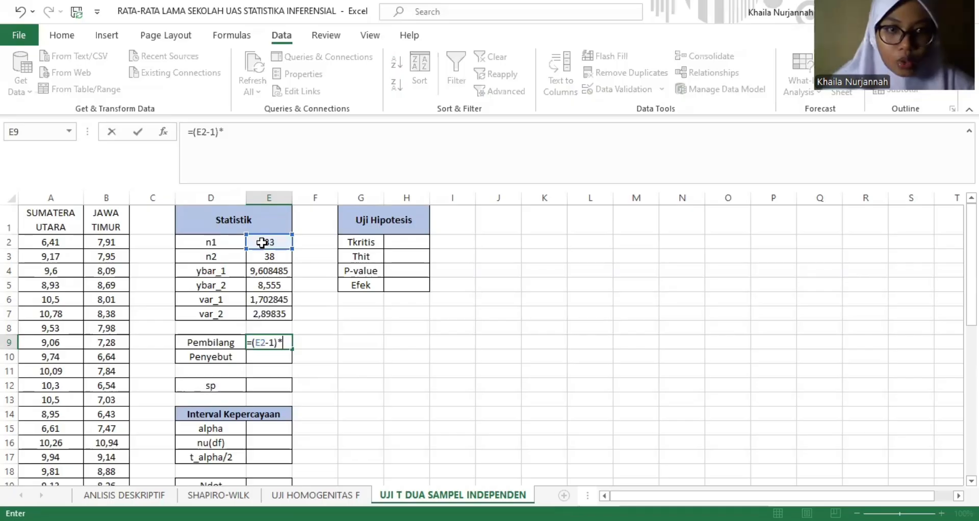
pyautogui.click(262, 301)
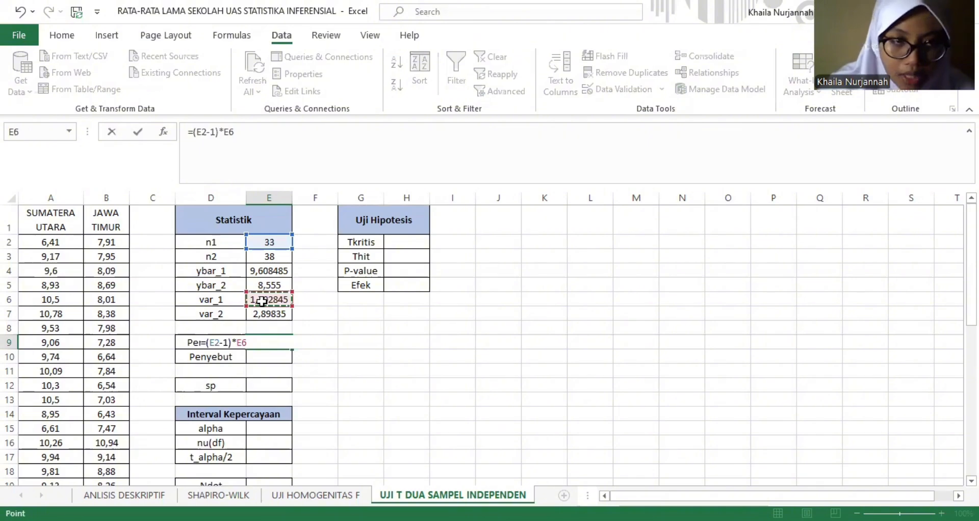
# - Complete the Pembilang formula in E9 by adding the Jawa Timur term +(E3-1)*E7
pyautogui.write('+(')
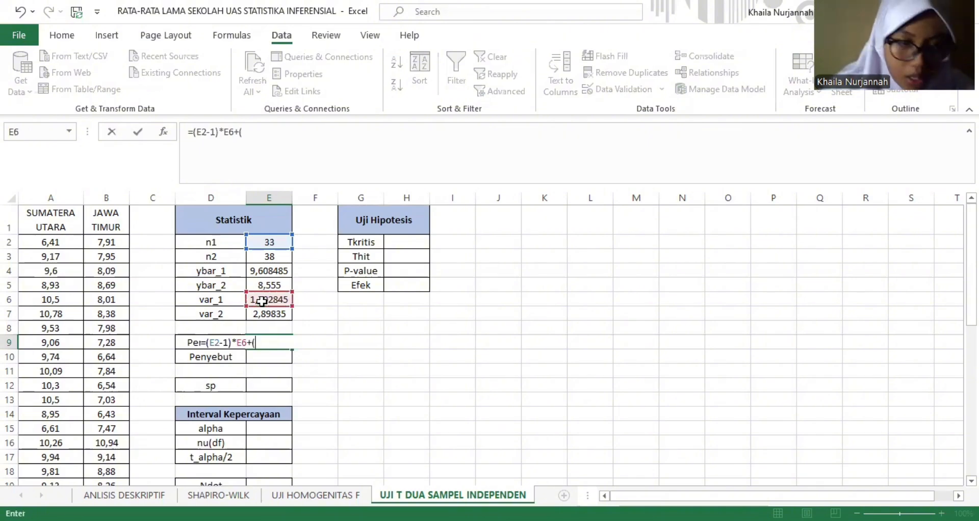
pyautogui.click(261, 301)
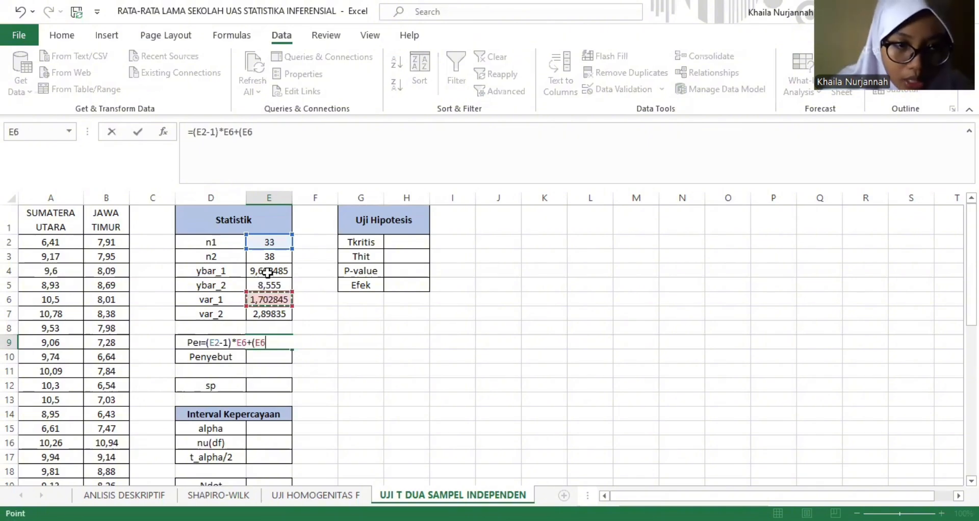
pyautogui.press('BackSpace')
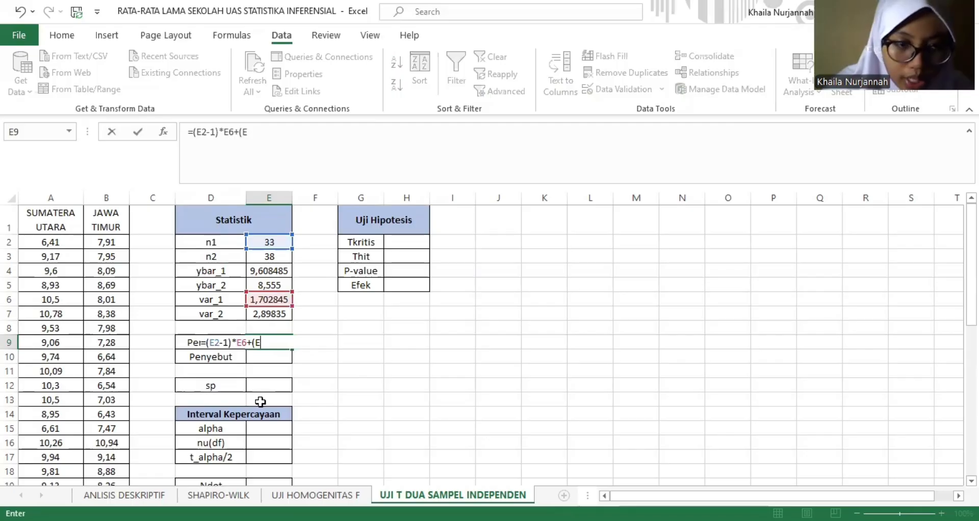
pyautogui.press('BackSpace')
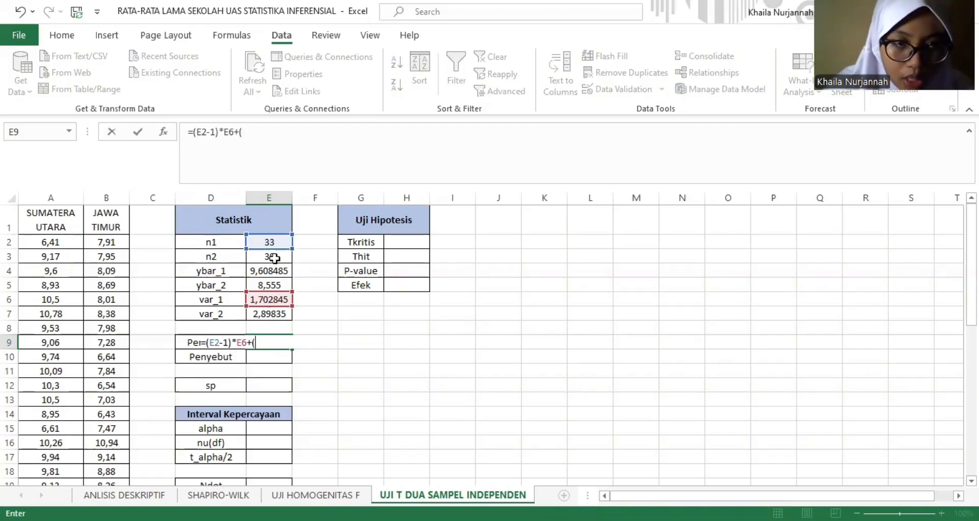
pyautogui.click(274, 258)
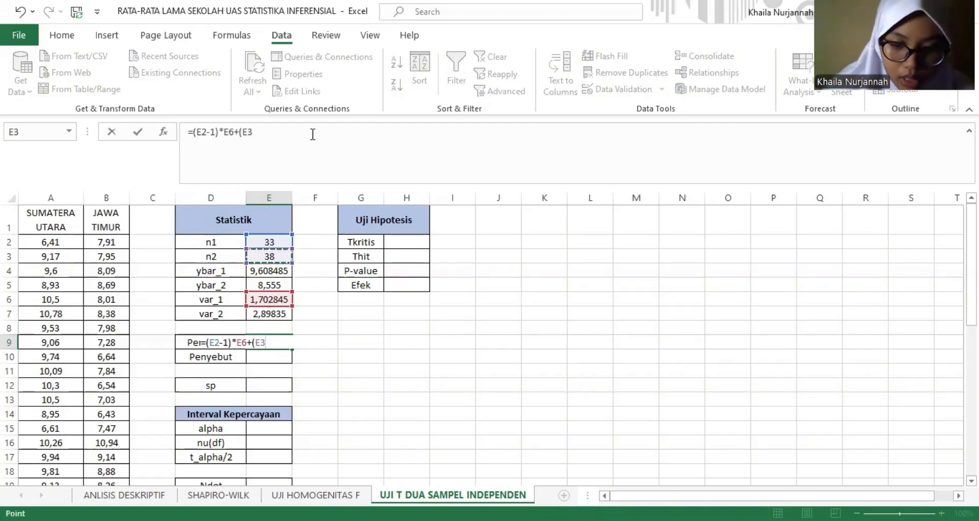
pyautogui.click(313, 134)
pyautogui.write('-1')
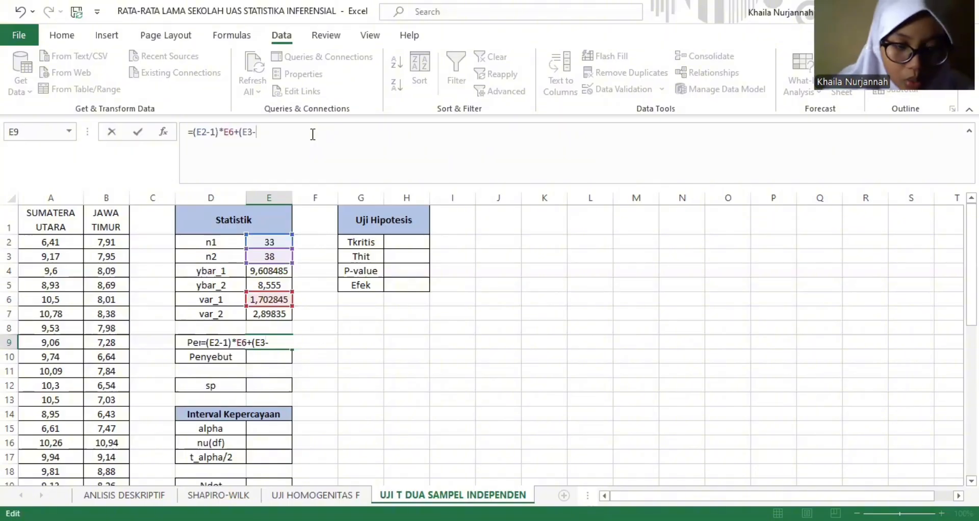
pyautogui.write(')')
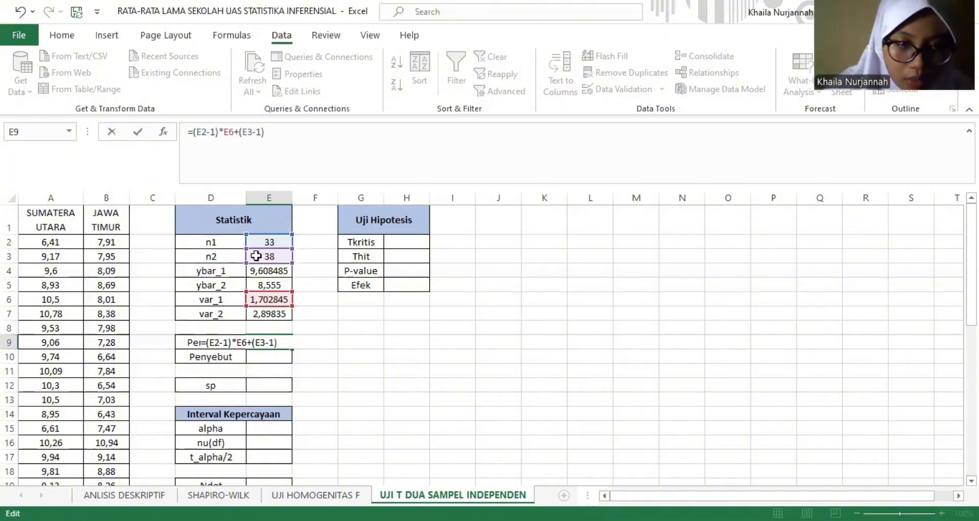
pyautogui.write('*')
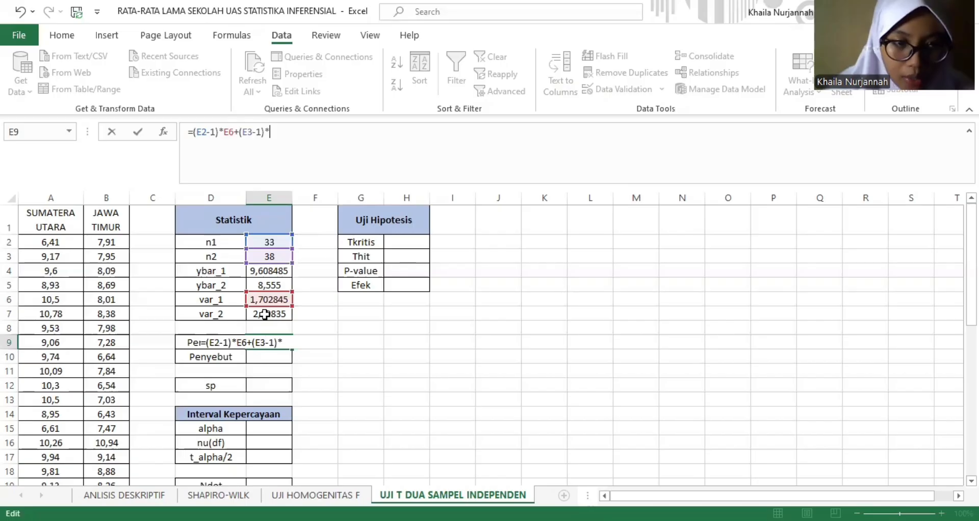
pyautogui.click(265, 315)
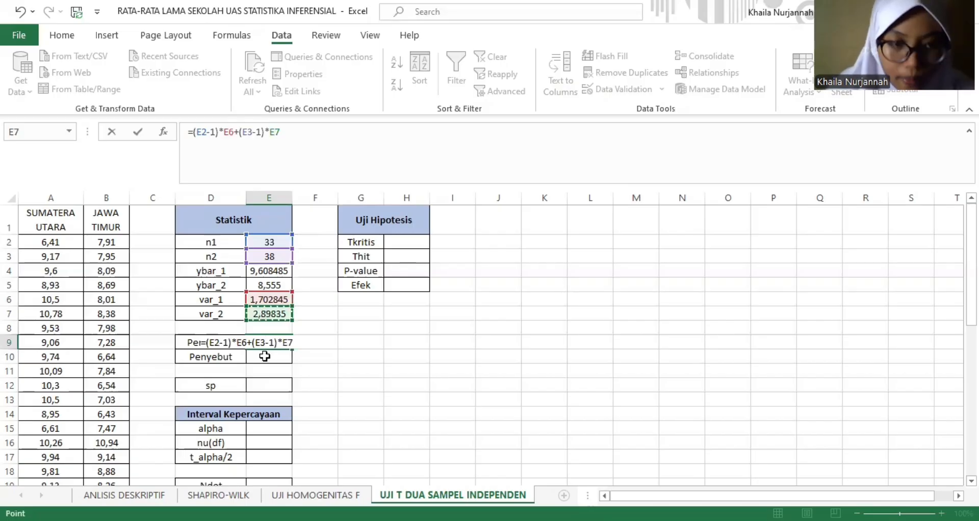
pyautogui.press('Return')
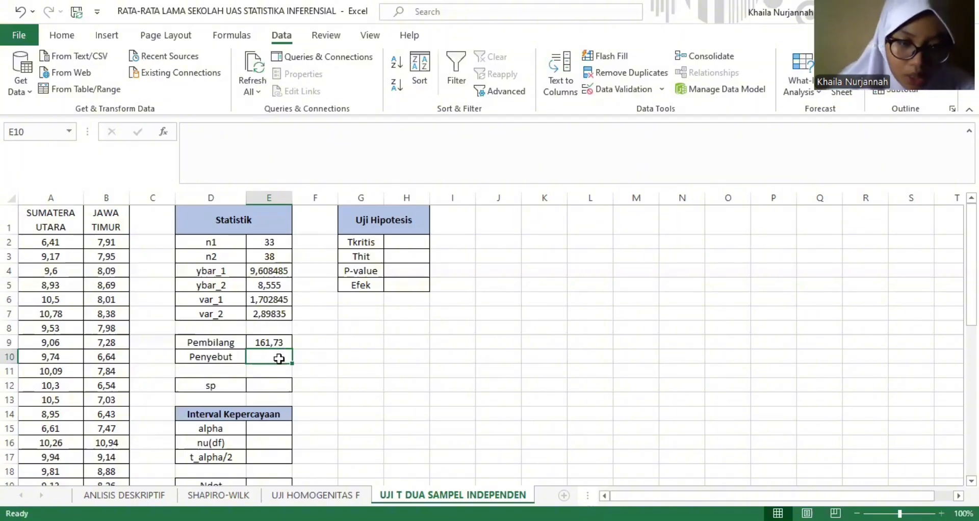
# - Compute the Penyebut value in E10 with the formula =E2+E3-2
pyautogui.write('=')
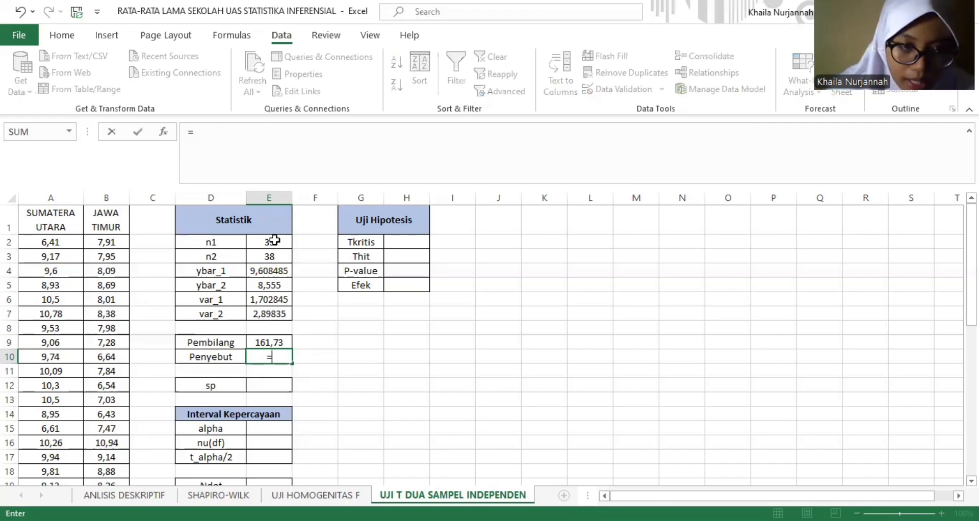
pyautogui.click(275, 240)
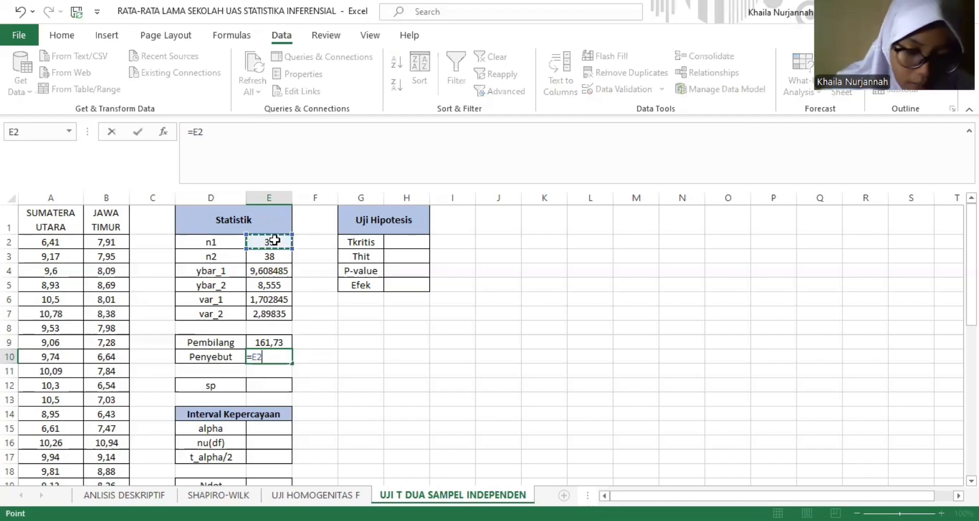
pyautogui.write('+')
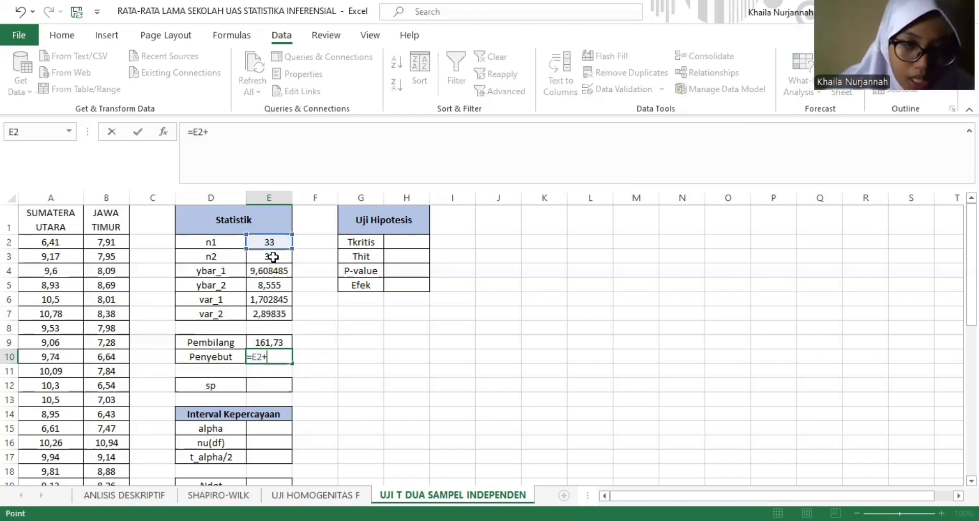
pyautogui.click(273, 257)
pyautogui.write('-2')
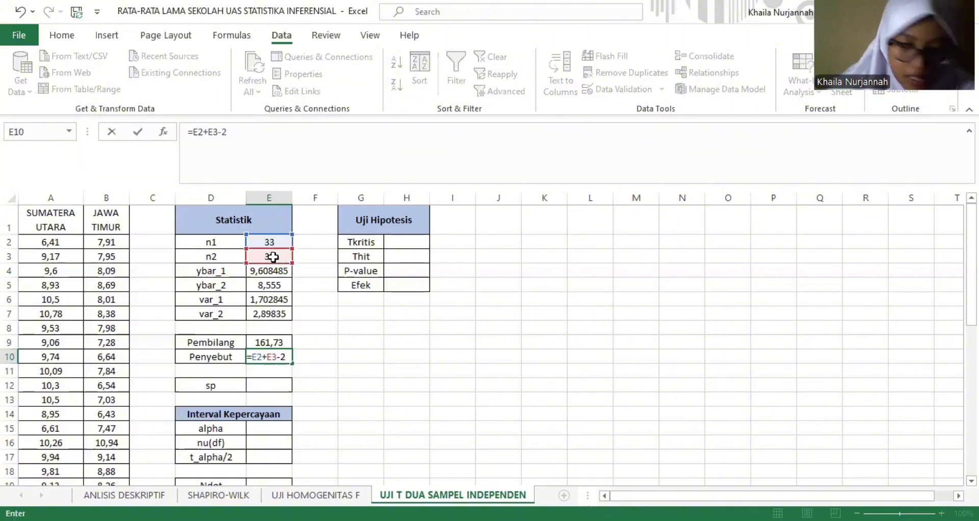
pyautogui.press('Return')
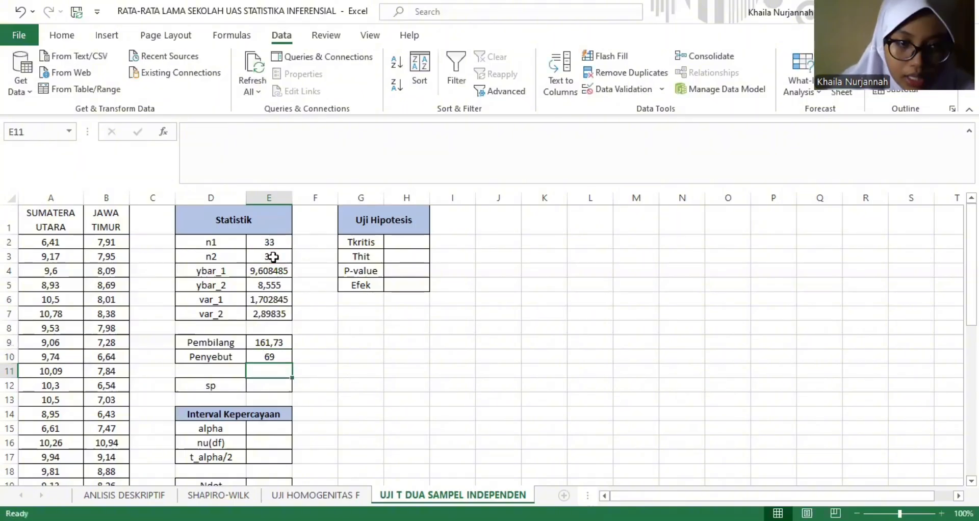
# - Compute the pooled standard deviation sp in E12 as the square root of Pembilang over Penyebut, =SQRT(E9/E10)
pyautogui.click(272, 383)
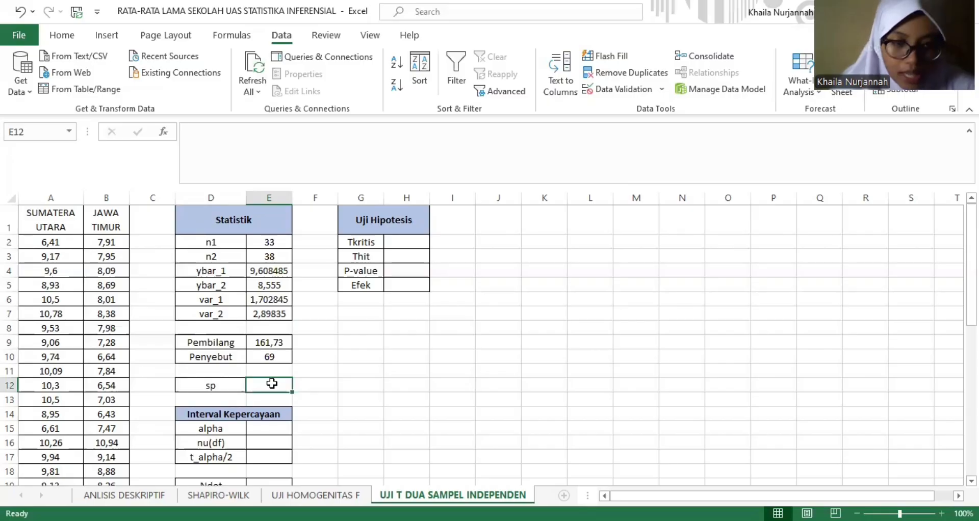
pyautogui.write('=')
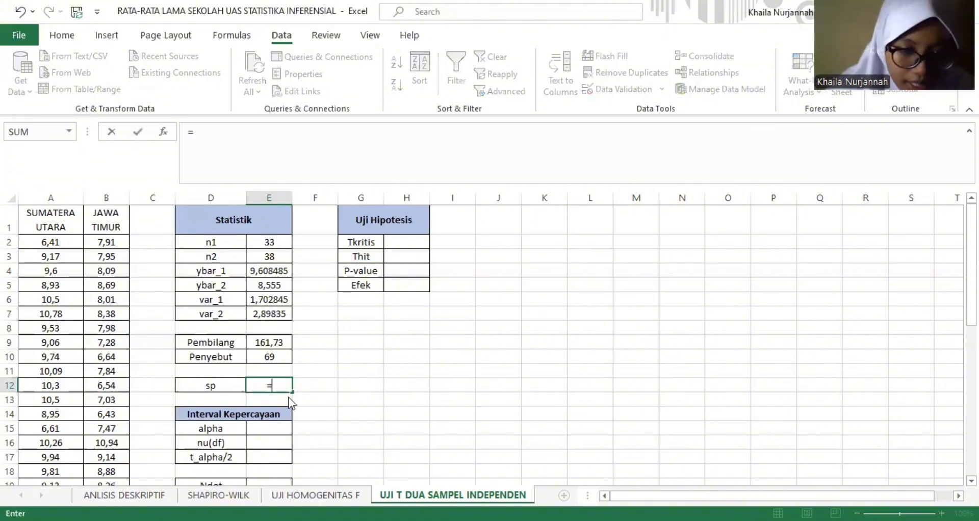
pyautogui.write('SQRT(')
pyautogui.click(274, 342)
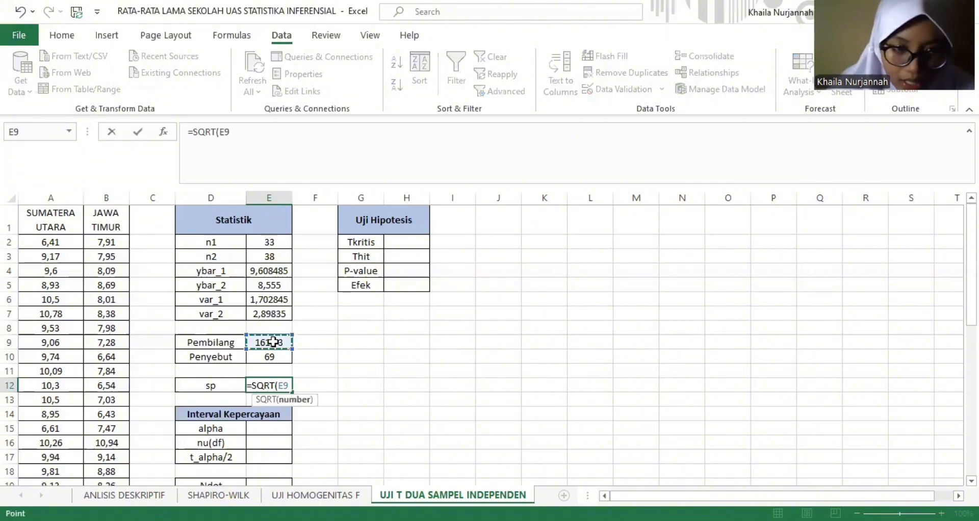
pyautogui.write('/')
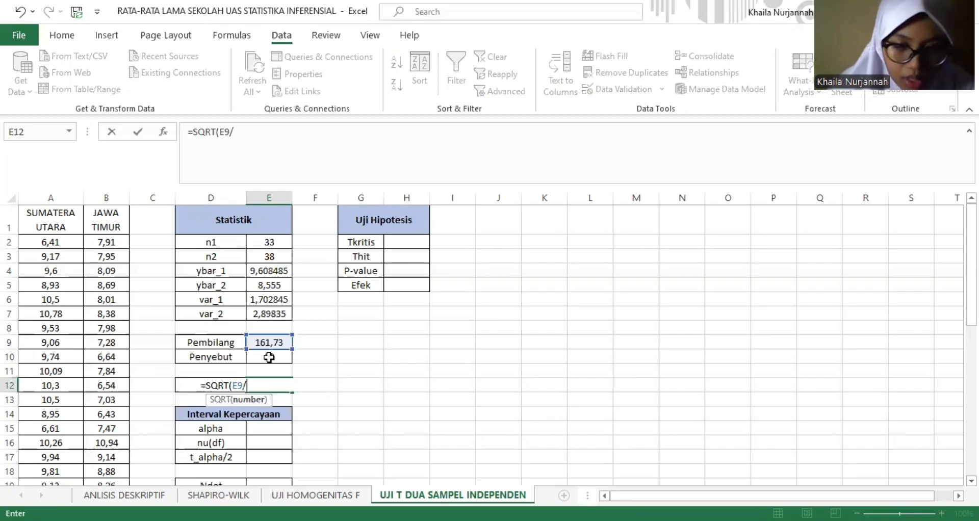
pyautogui.click(269, 357)
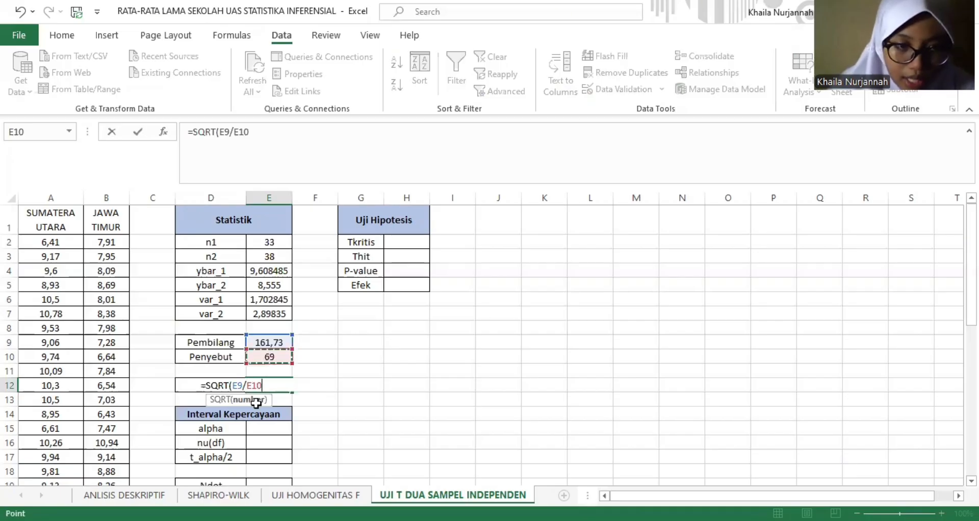
pyautogui.press('Return')
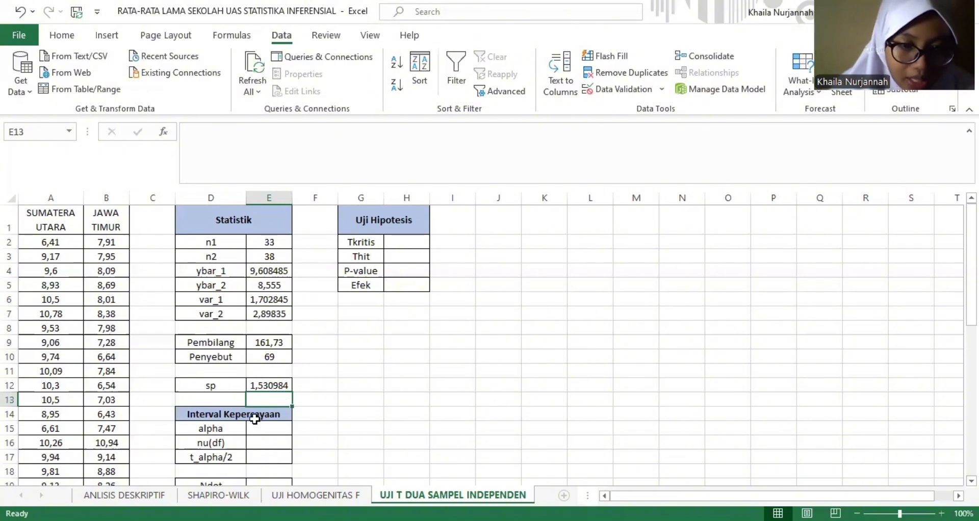
# - Set alpha in E15 of the Interval Kepercayaan table to 0,05
pyautogui.click(272, 428)
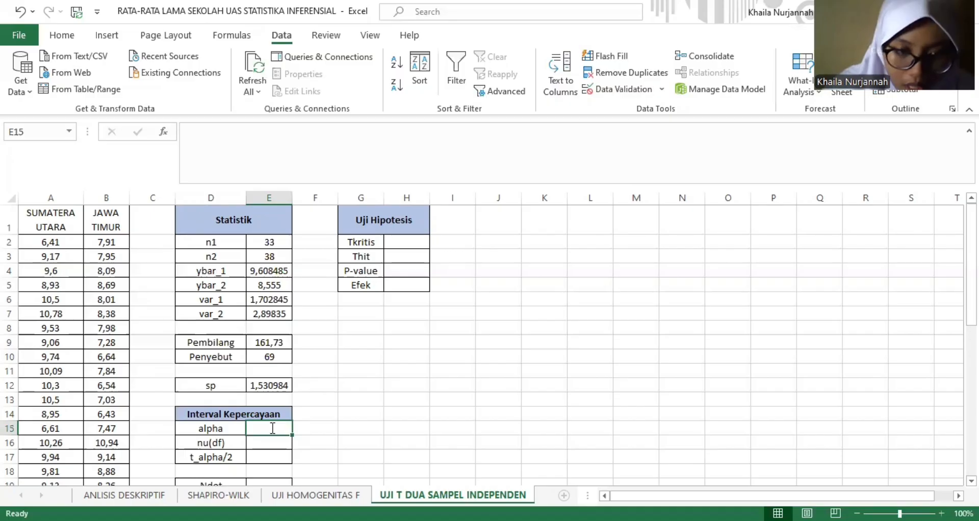
pyautogui.write('0,0')
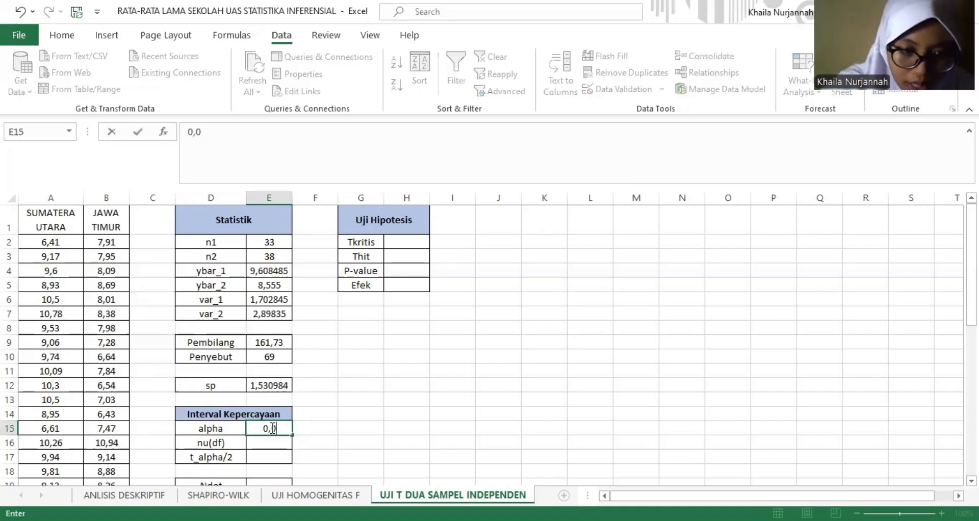
pyautogui.write('5')
pyautogui.press('Return')
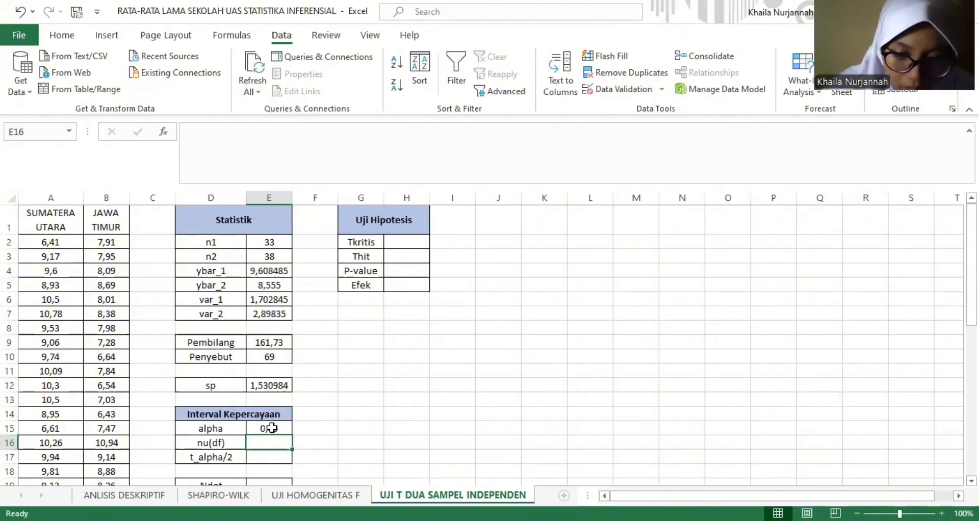
# - Compute the degrees of freedom nu(df) in E16 with the formula =E2+E3-2
pyautogui.write('=')
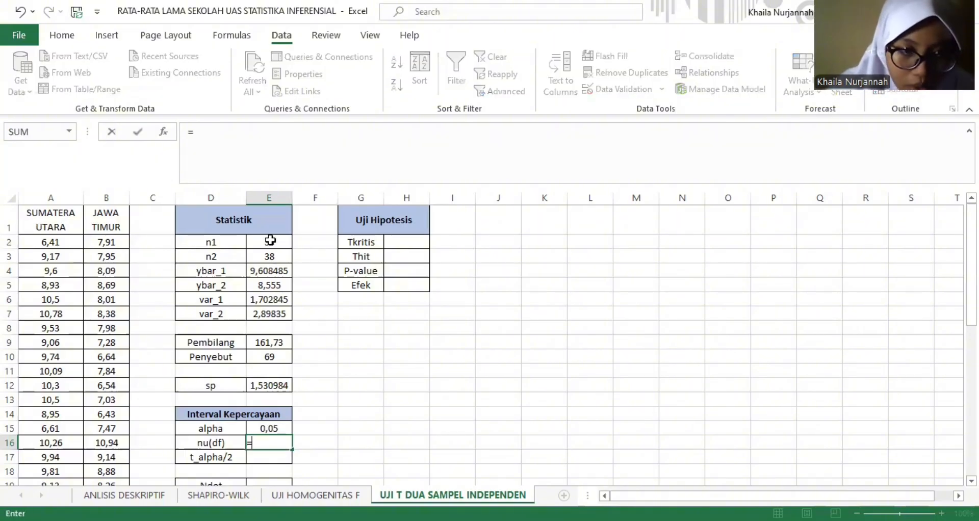
pyautogui.click(270, 241)
pyautogui.write('+')
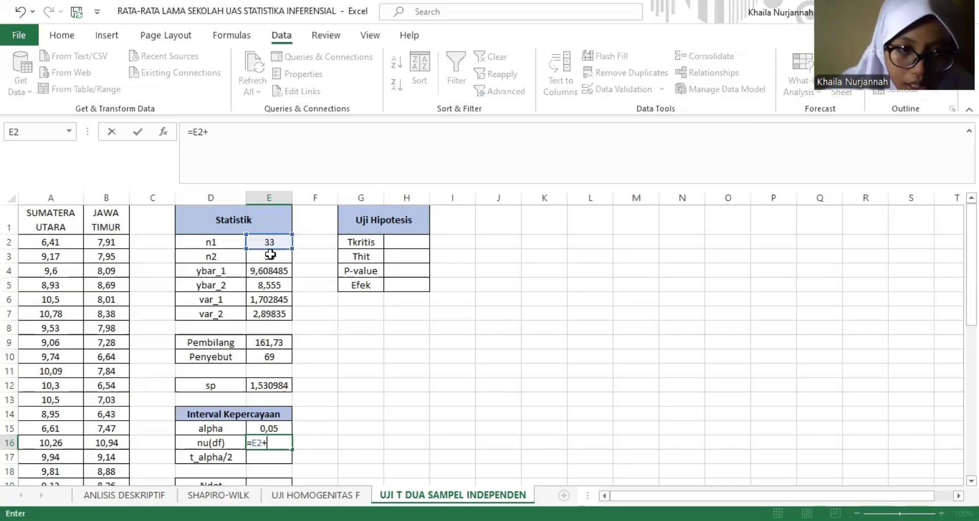
pyautogui.click(270, 258)
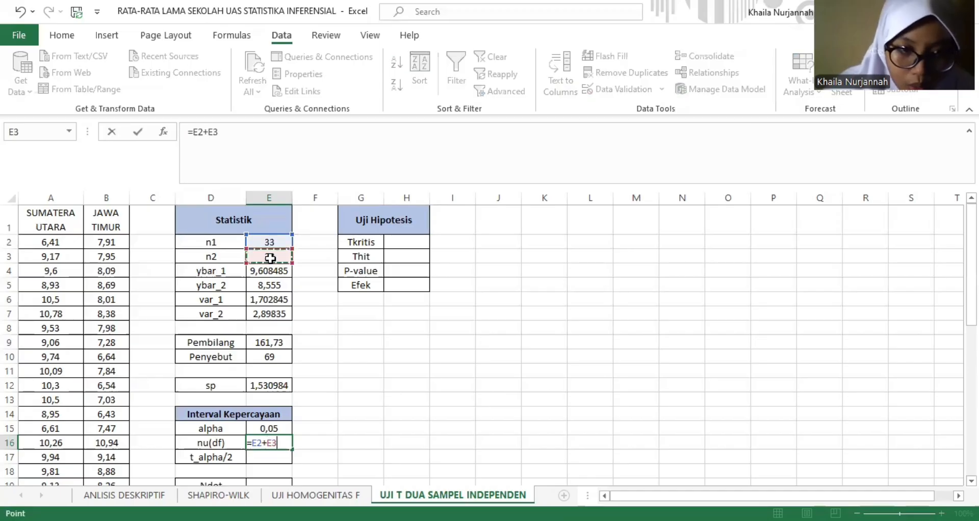
pyautogui.write('-2')
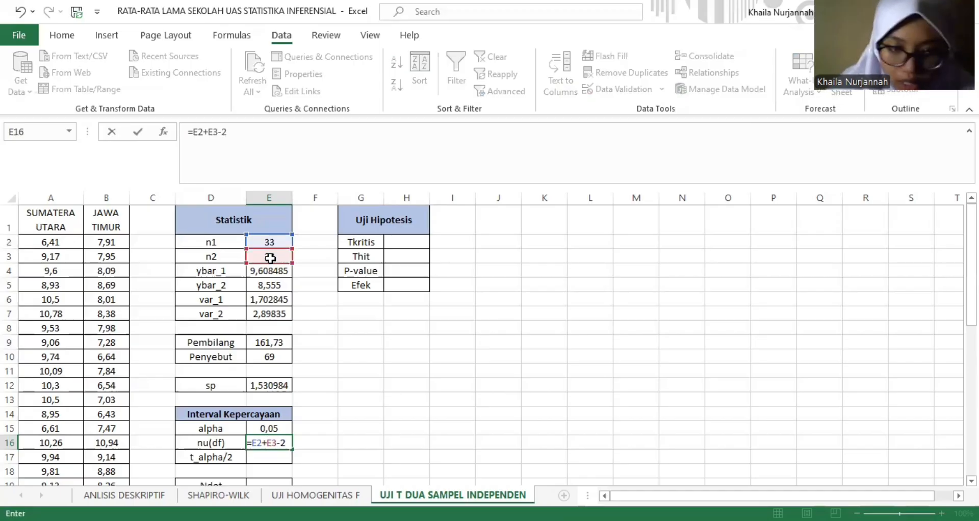
pyautogui.press('Return')
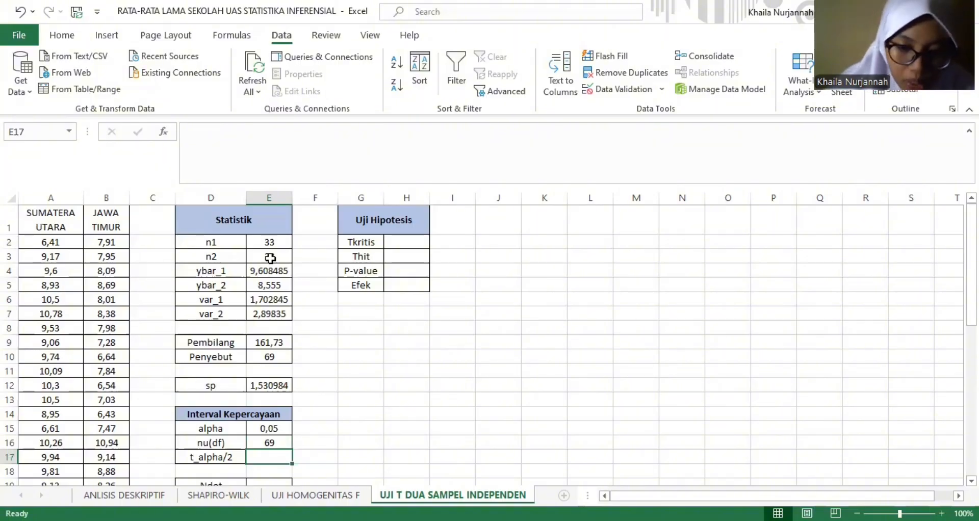
# - Compute t_alpha/2 in E17 with T.INV.2T, using alpha in E15 as probability and nu(df) in E16 as degrees of freedom
pyautogui.write('=')
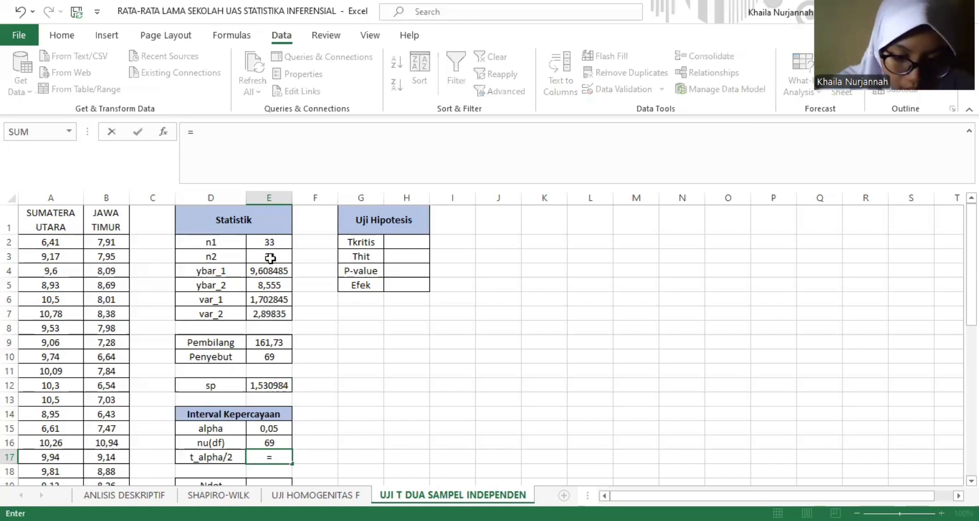
pyautogui.write('t.')
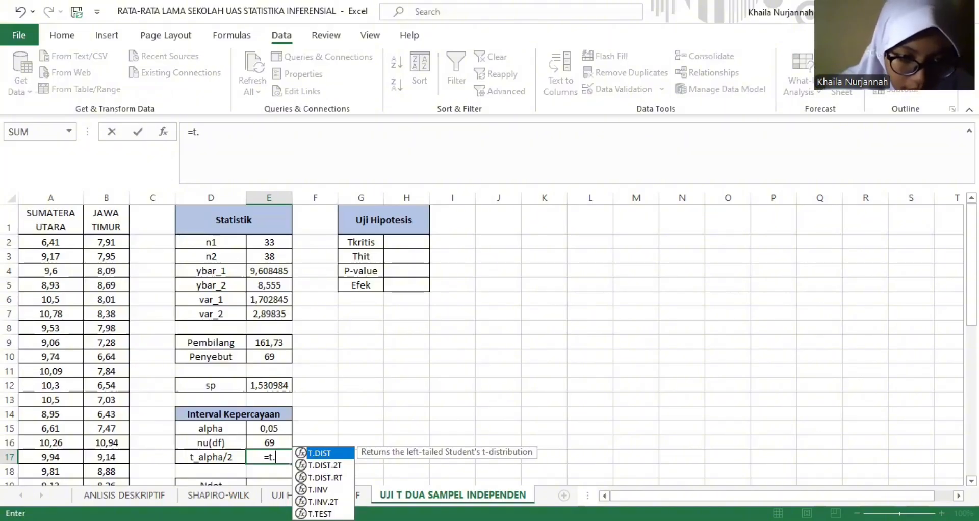
pyautogui.press('Down')
pyautogui.press('Down')
pyautogui.press('Down')
pyautogui.press('Down')
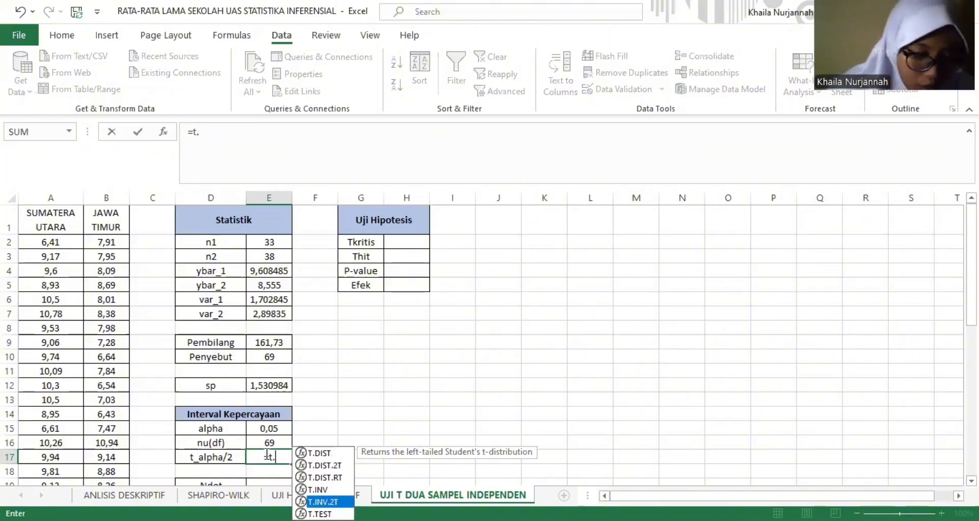
pyautogui.press('Tab')
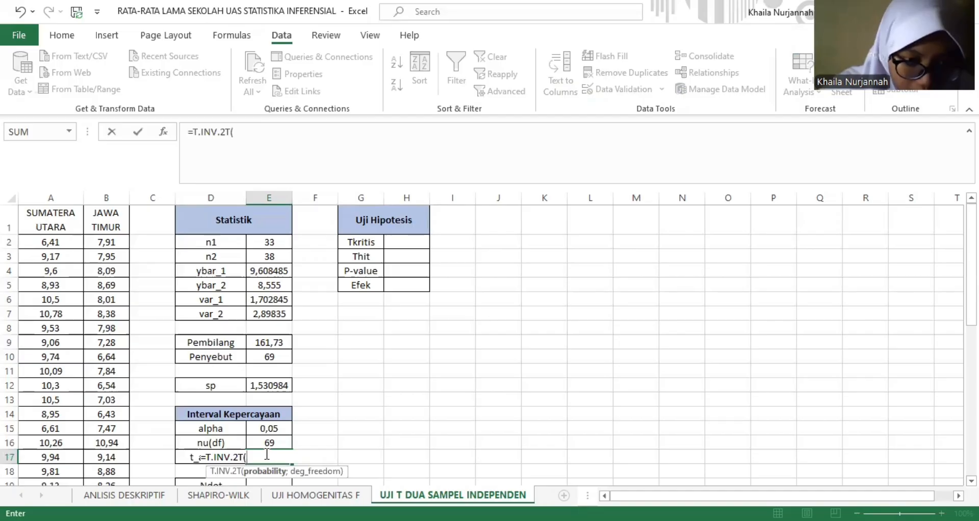
pyautogui.click(276, 427)
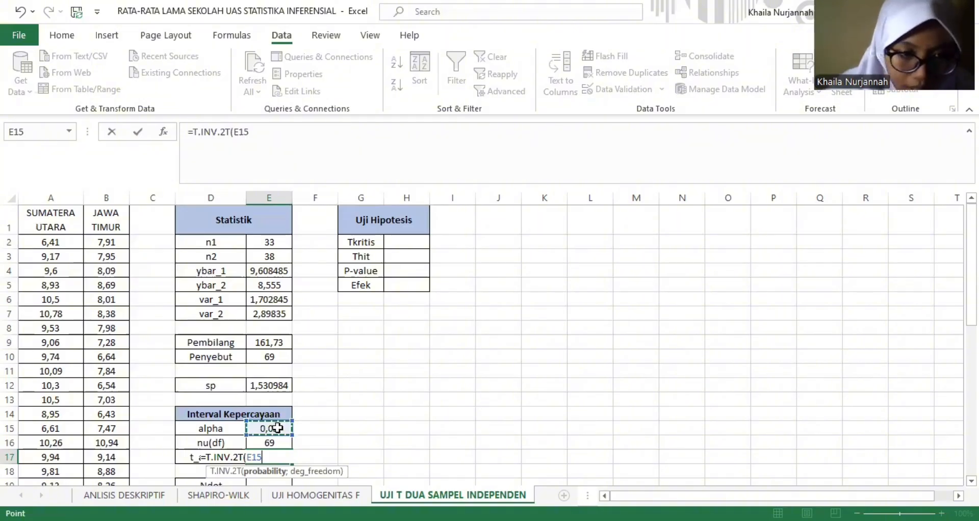
pyautogui.write(';')
pyautogui.click(273, 441)
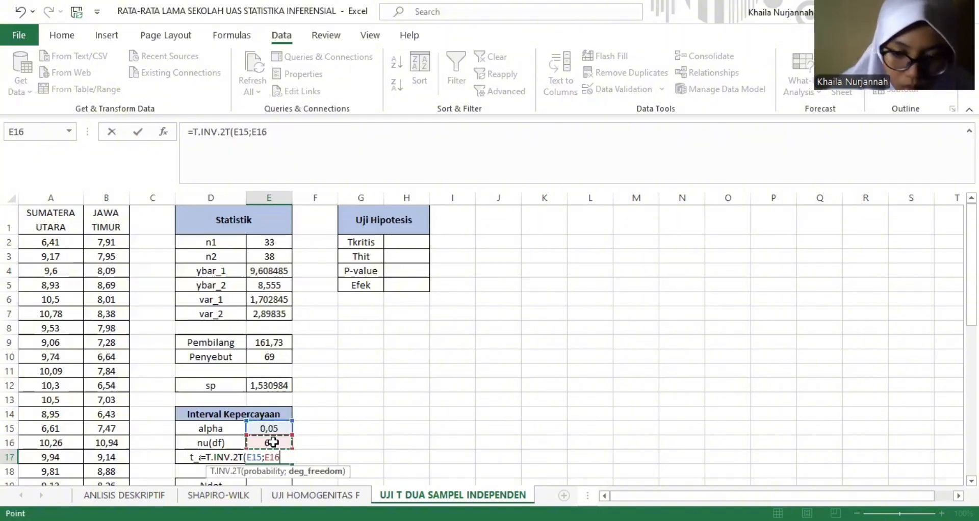
pyautogui.press('Return')
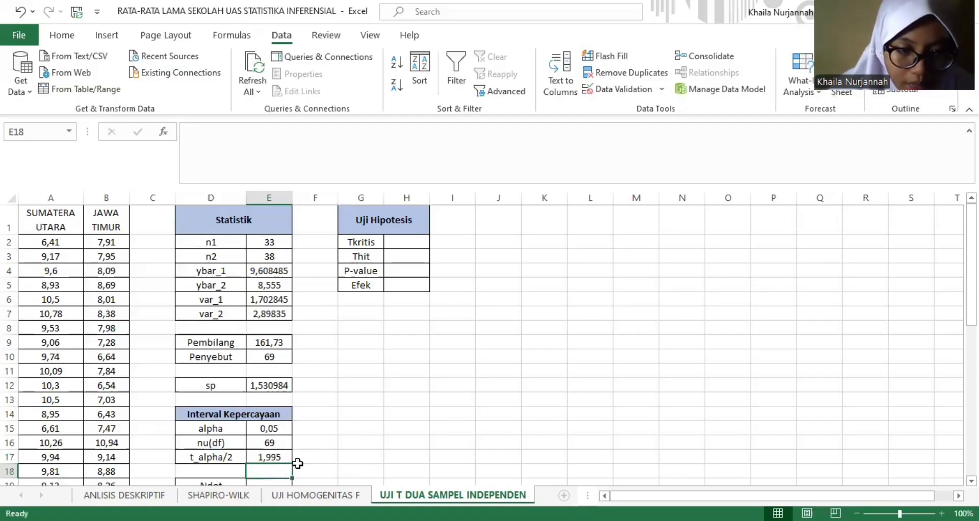
# - Compute Ndot in E19 as the square root of the summed reciprocals of n1 and n2, =SQRT(1/E2+1/E3)
pyautogui.press('Down')
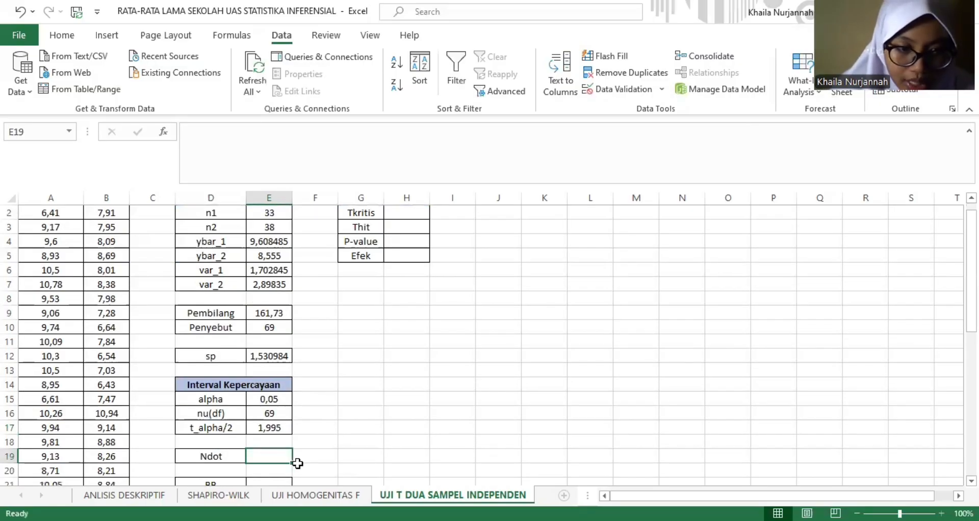
pyautogui.press('Down')
pyautogui.press('Down')
pyautogui.press('Down')
pyautogui.press('Down')
pyautogui.press('Down')
pyautogui.press('Down')
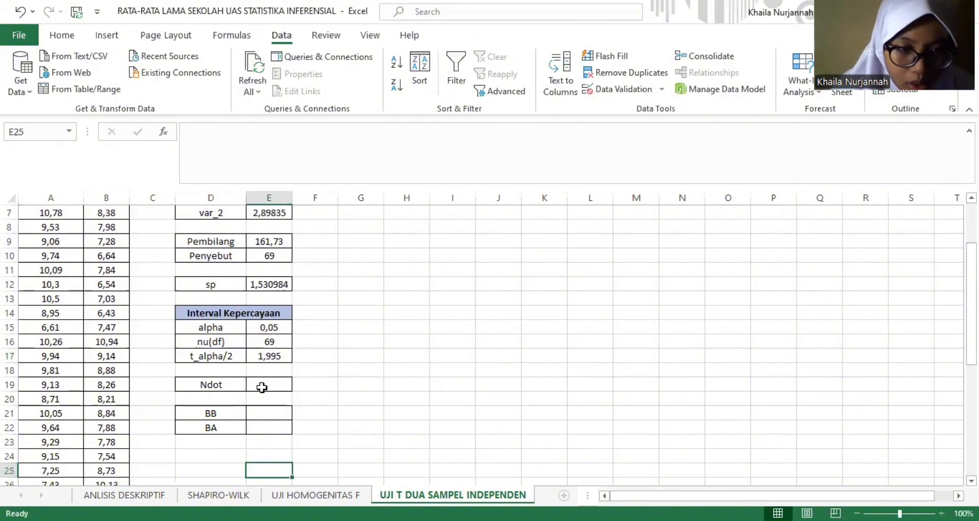
pyautogui.click(272, 384)
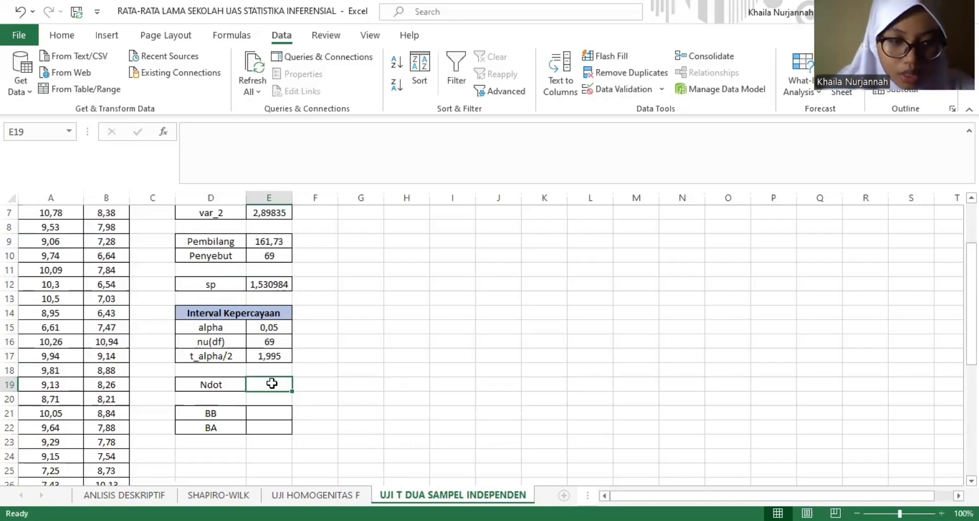
pyautogui.write('=')
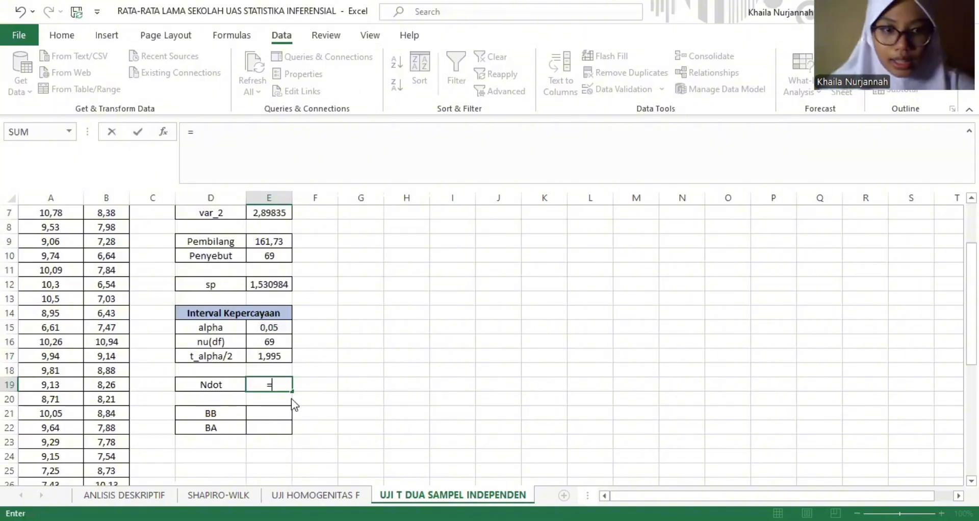
pyautogui.write('sq')
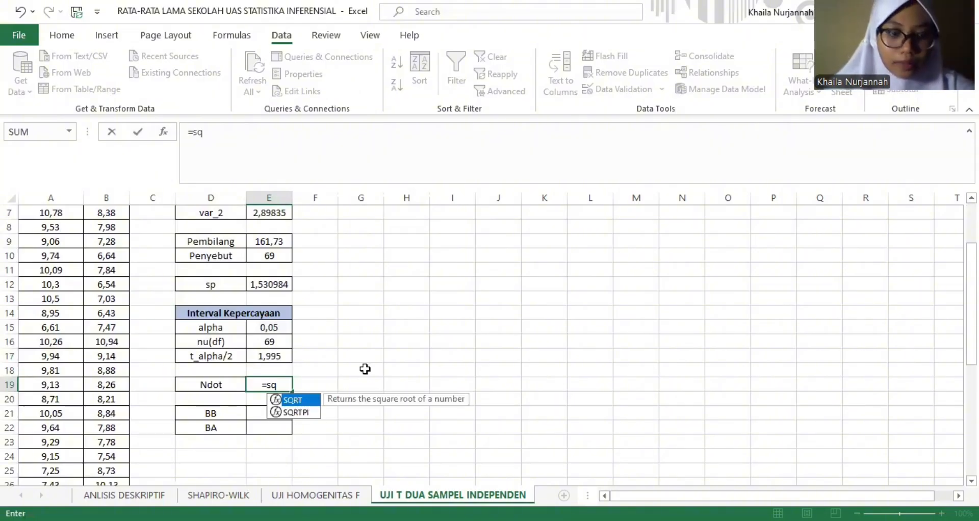
pyautogui.press('Tab')
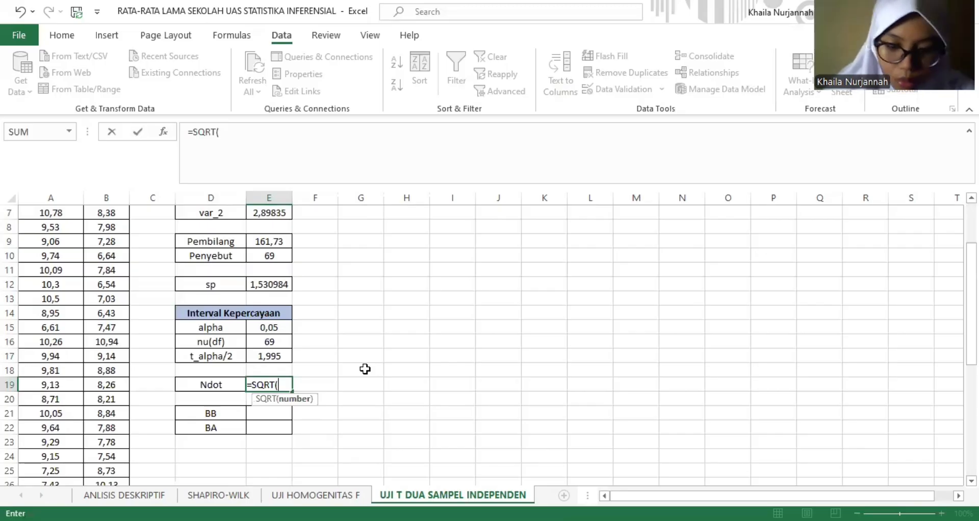
pyautogui.write('1')
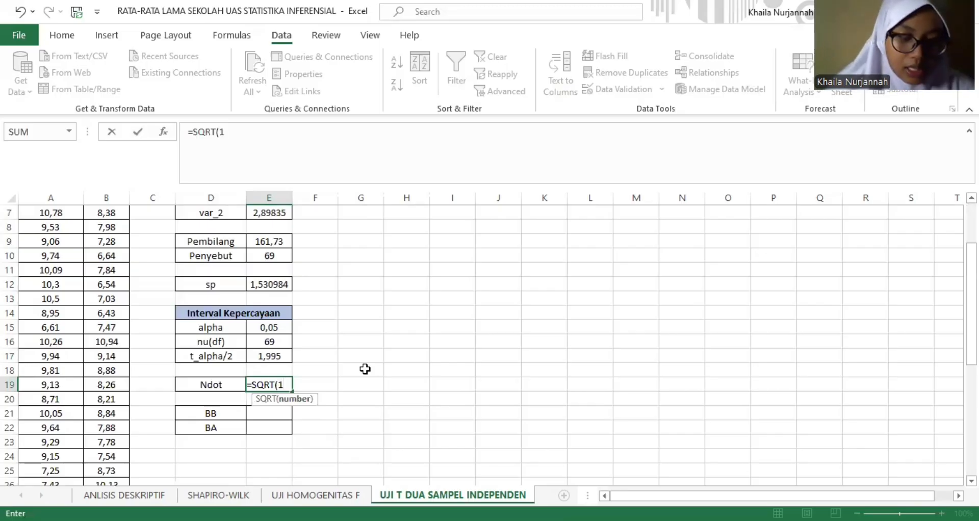
pyautogui.write('/')
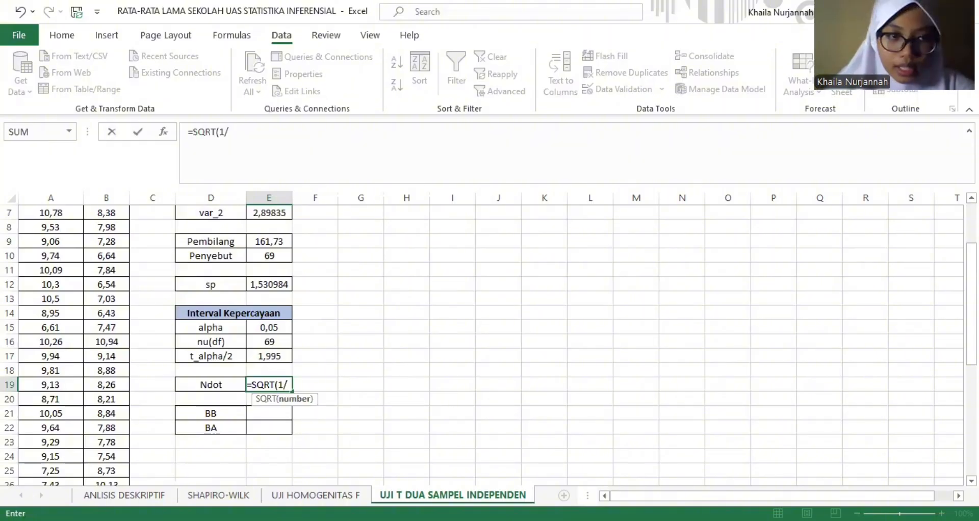
pyautogui.scroll(2, 275, 244)
pyautogui.click(276, 244)
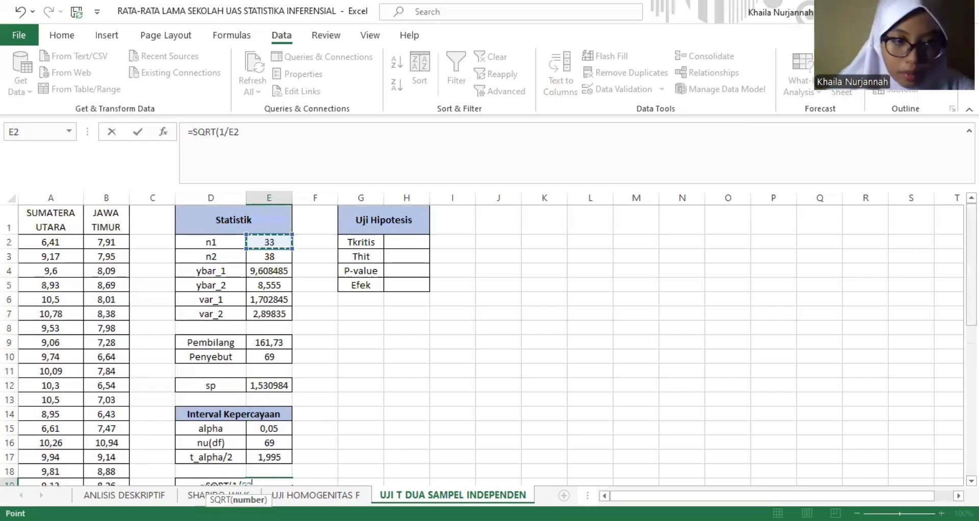
pyautogui.scroll(-3, 572, 284)
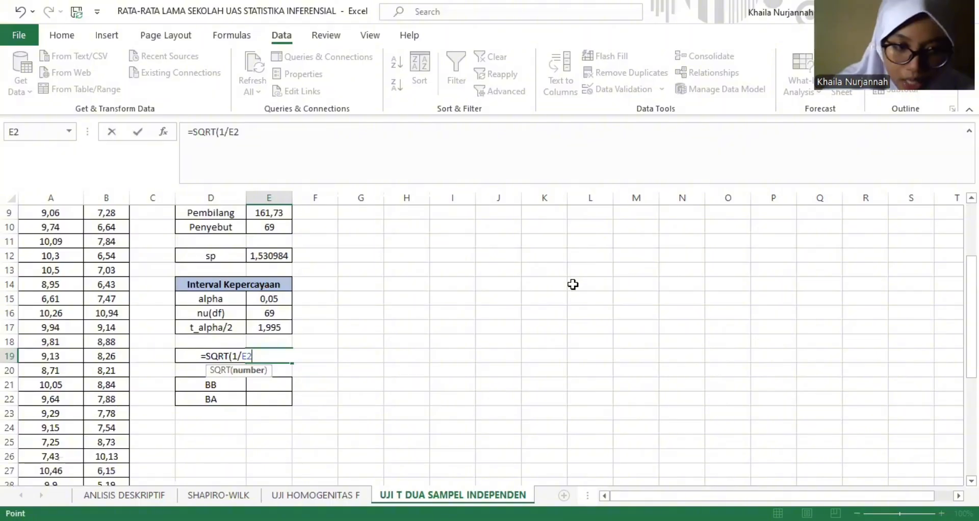
pyautogui.write('+')
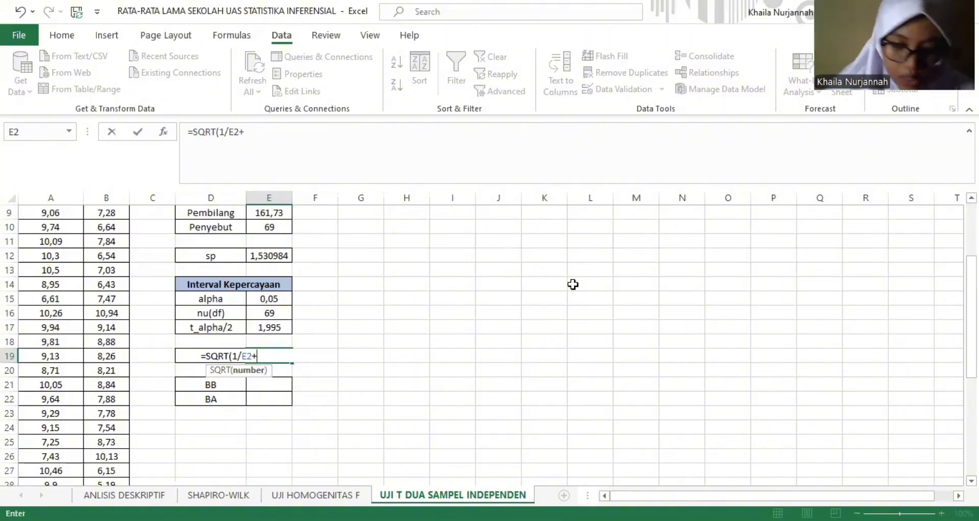
pyautogui.write('1')
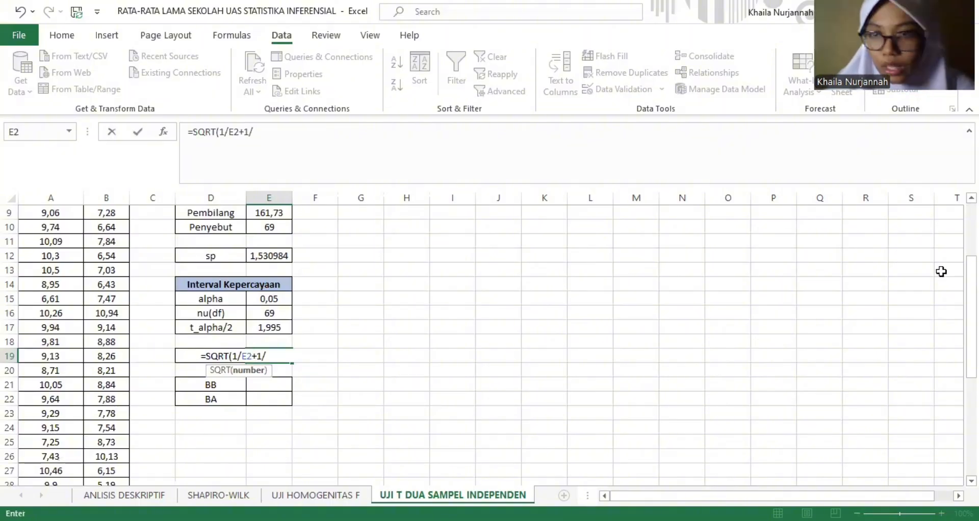
pyautogui.write('/')
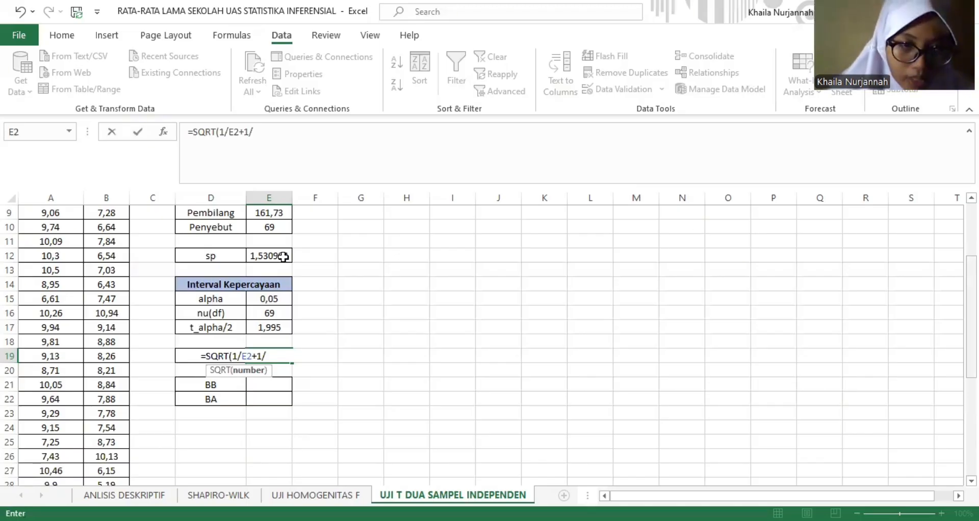
pyautogui.scroll(3, 284, 257)
pyautogui.click(284, 256)
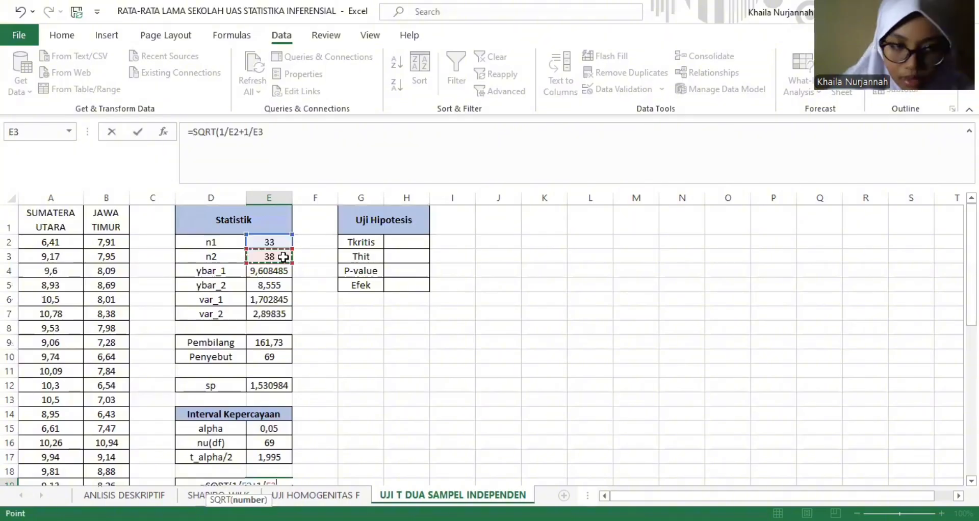
pyautogui.press('Return')
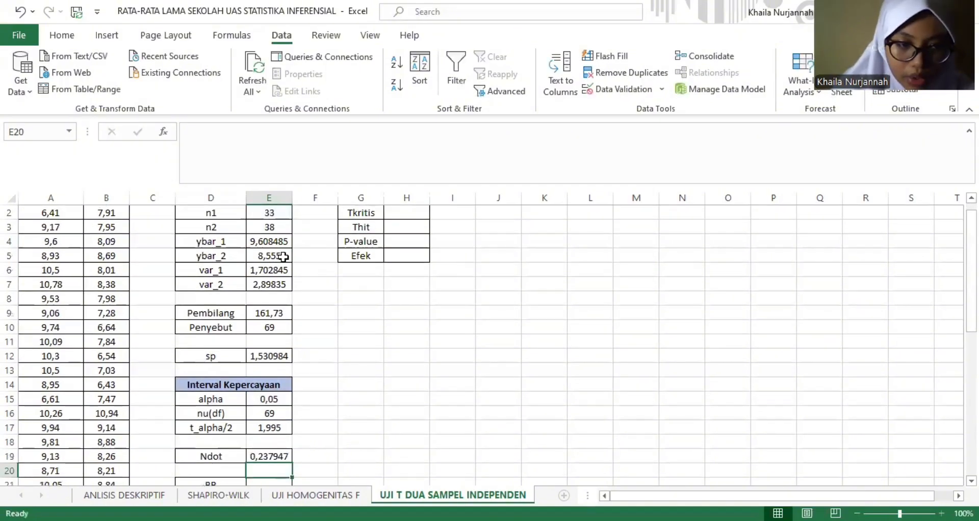
# - Start the BB lower-bound formula in E21 with the difference of the two sample means, =(E4-E5)
pyautogui.press('Down')
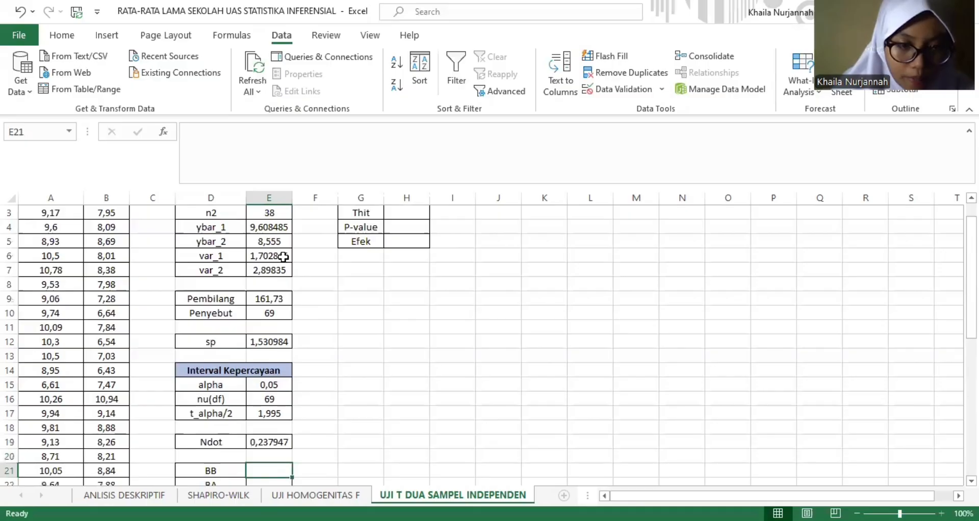
pyautogui.press('Down')
pyautogui.press('Down')
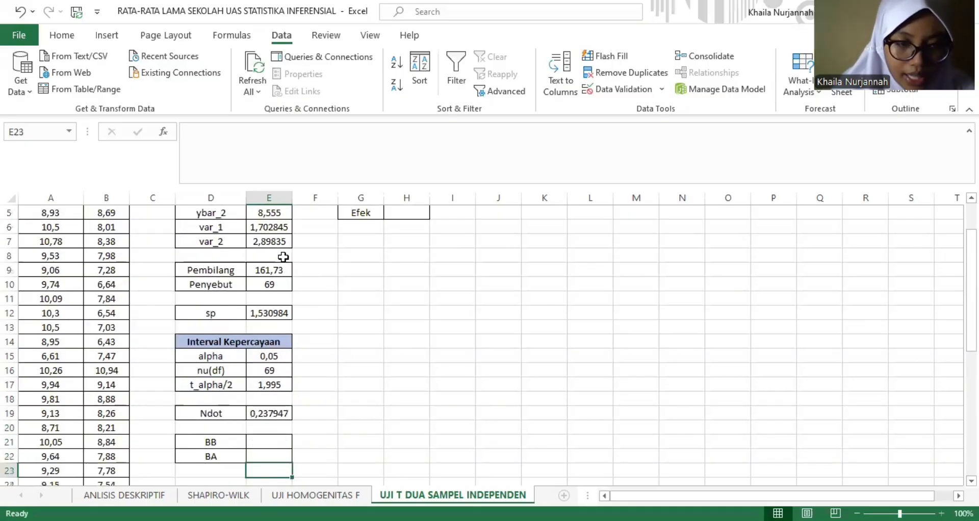
pyautogui.press('Down')
pyautogui.press('Down')
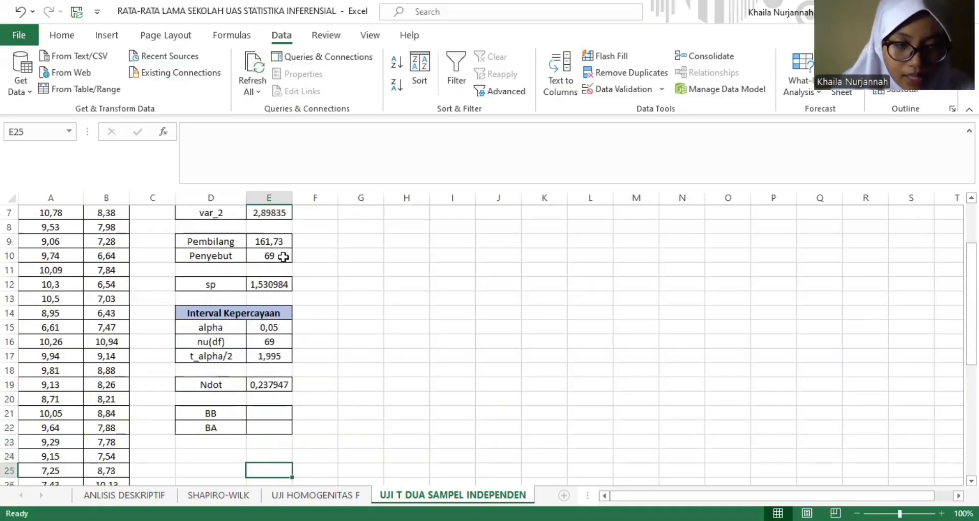
pyautogui.click(267, 411)
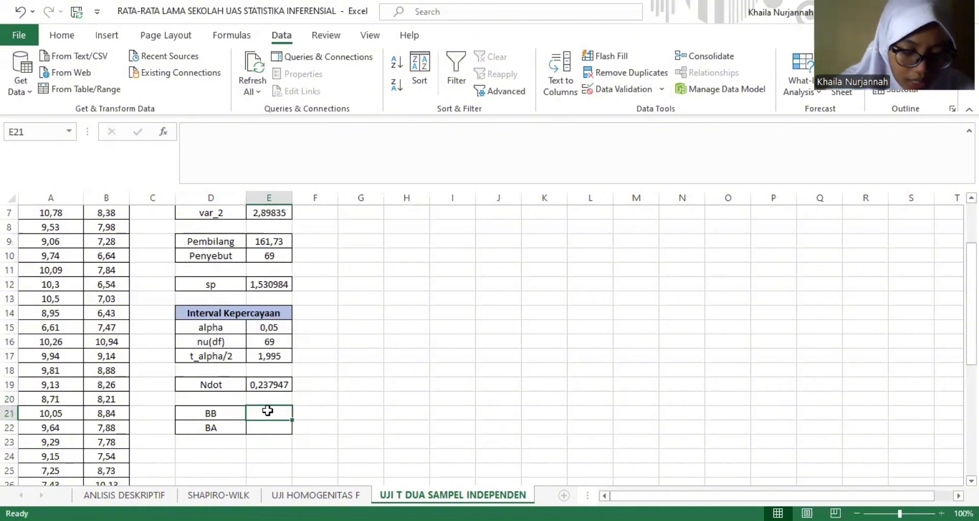
pyautogui.write('=')
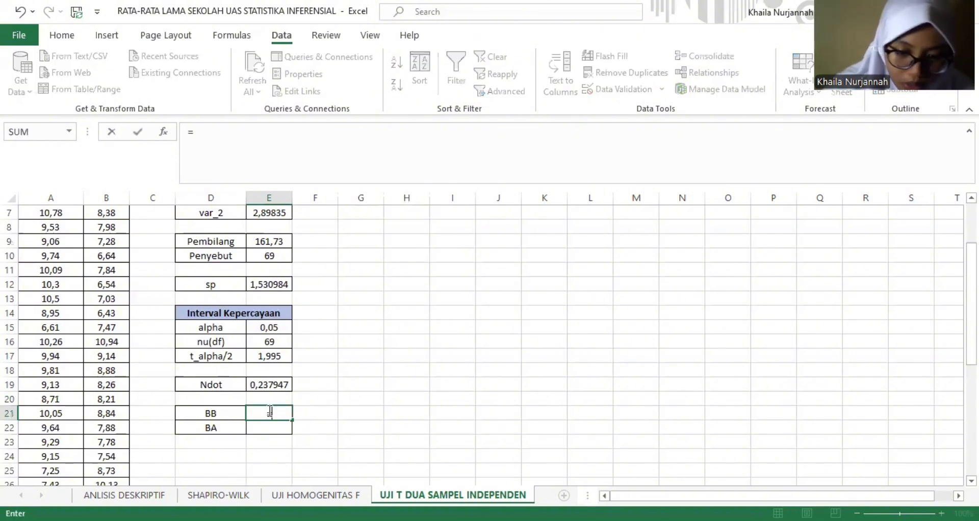
pyautogui.write('(')
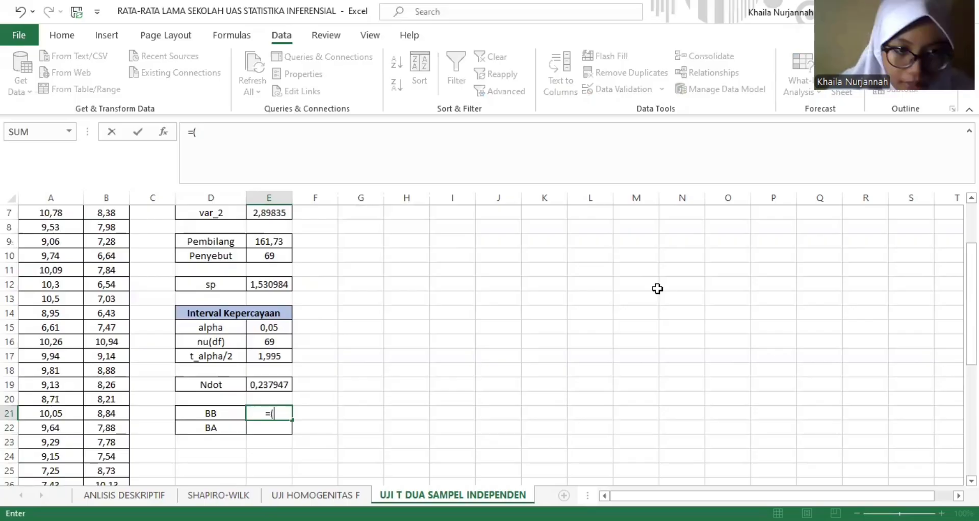
pyautogui.scroll(2, 267, 270)
pyautogui.click(267, 270)
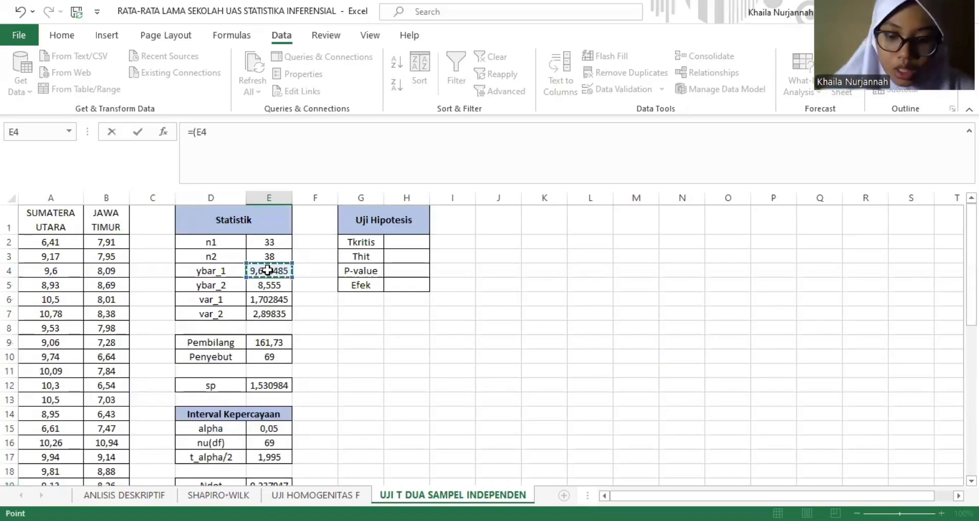
pyautogui.write('-')
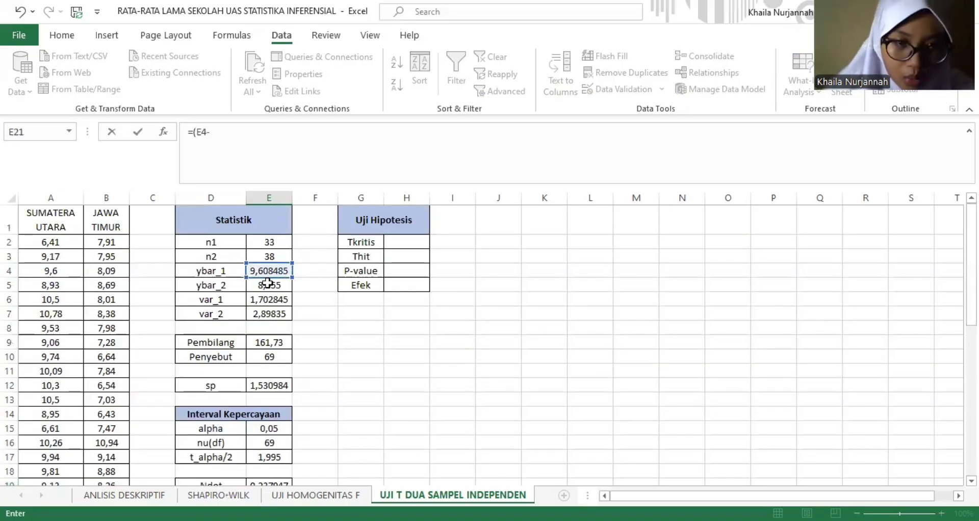
pyautogui.click(268, 286)
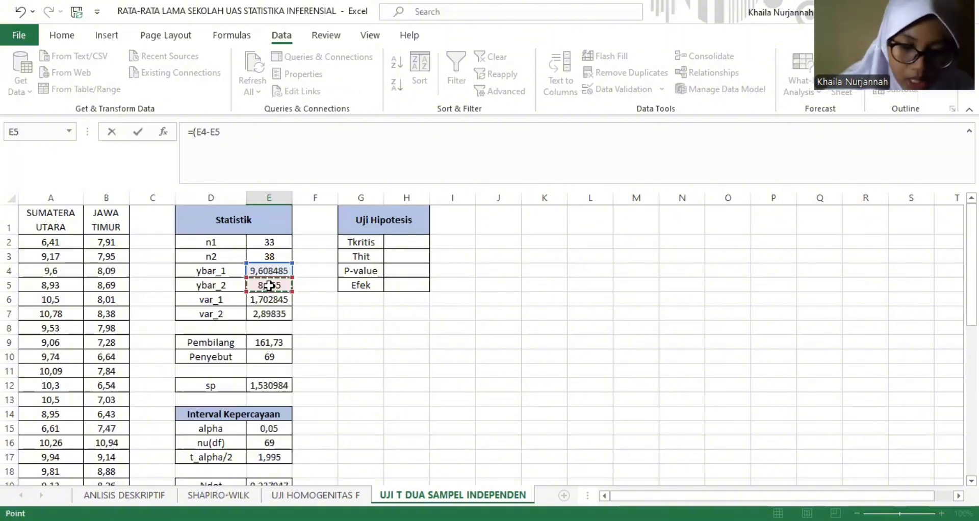
pyautogui.write(')-(')
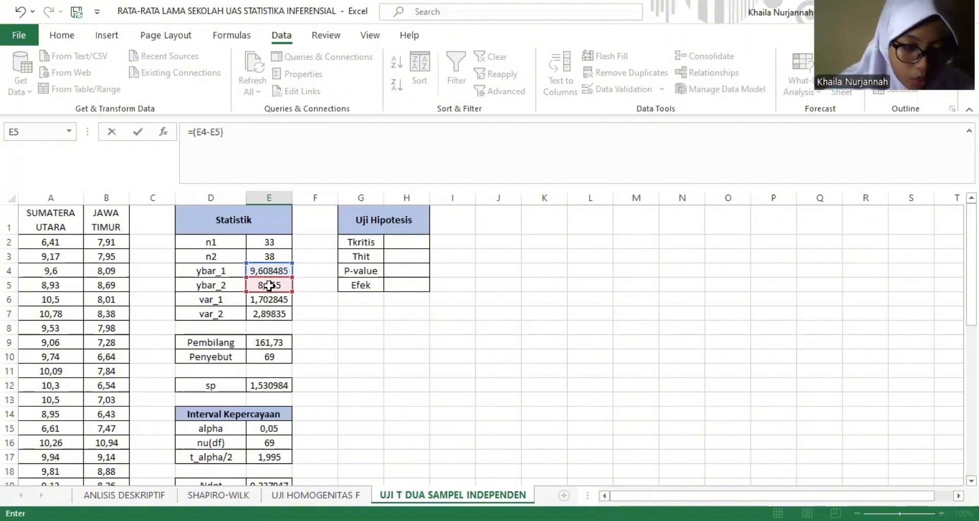
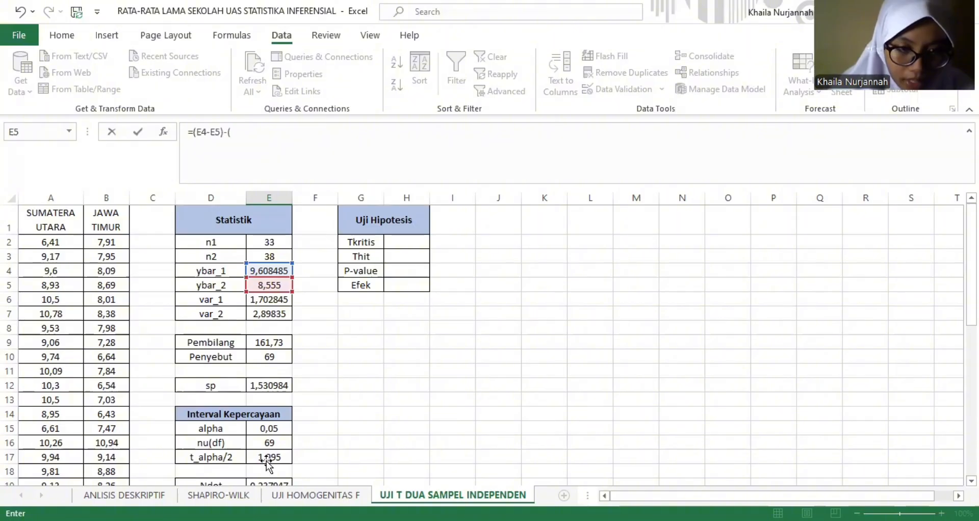
# - Complete the BB lower-bound formula in E21 by subtracting the product of t_alpha/2, sp and Ndot, =(E4-E5)-(E17*E12*E19)
pyautogui.click(267, 458)
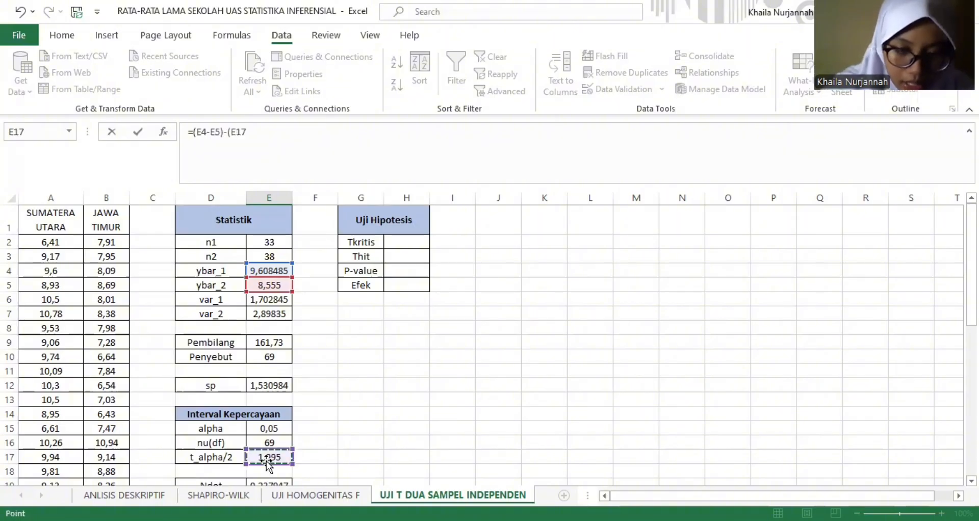
pyautogui.write('*')
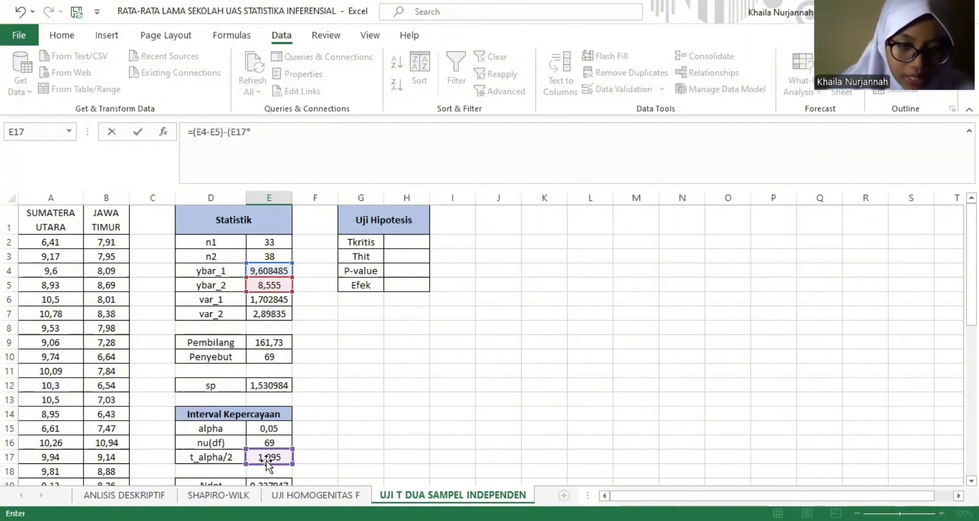
pyautogui.click(274, 385)
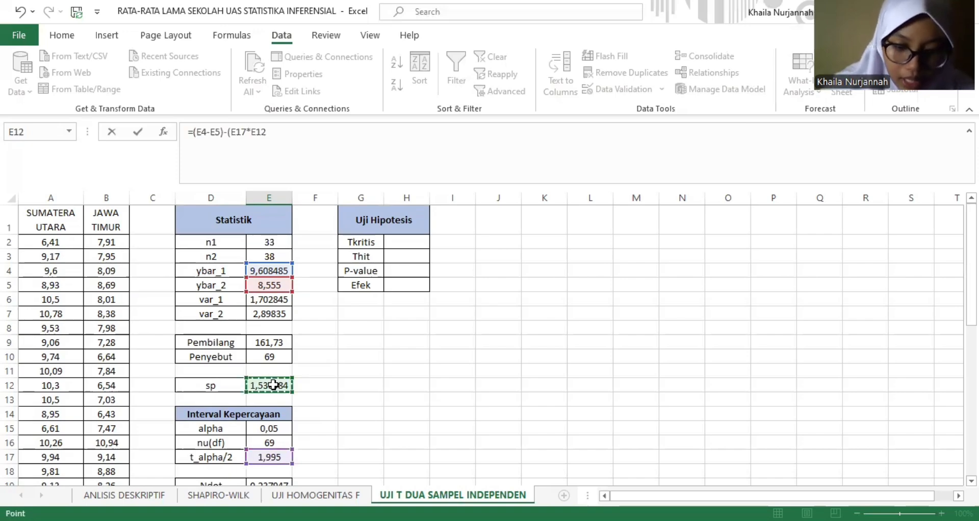
pyautogui.write('*')
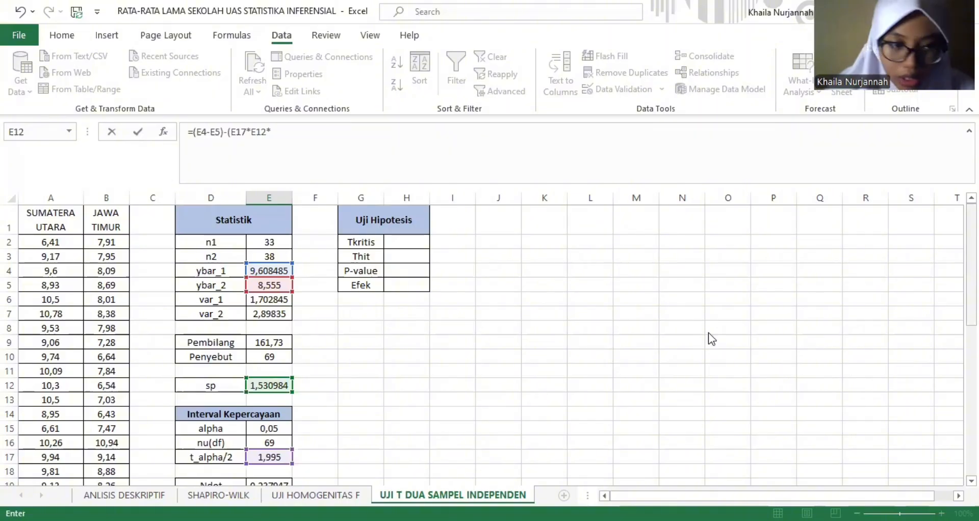
pyautogui.scroll(-2, 265, 412)
pyautogui.click(270, 413)
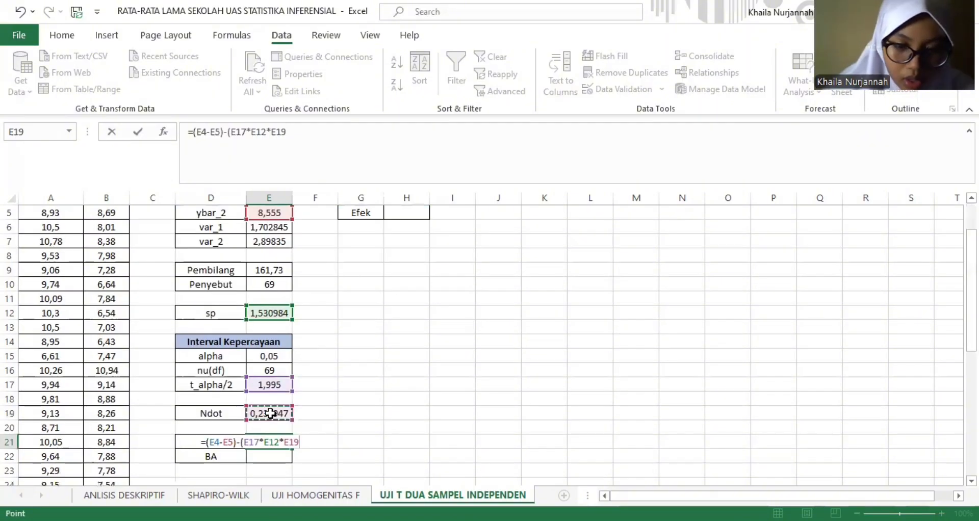
pyautogui.write(')')
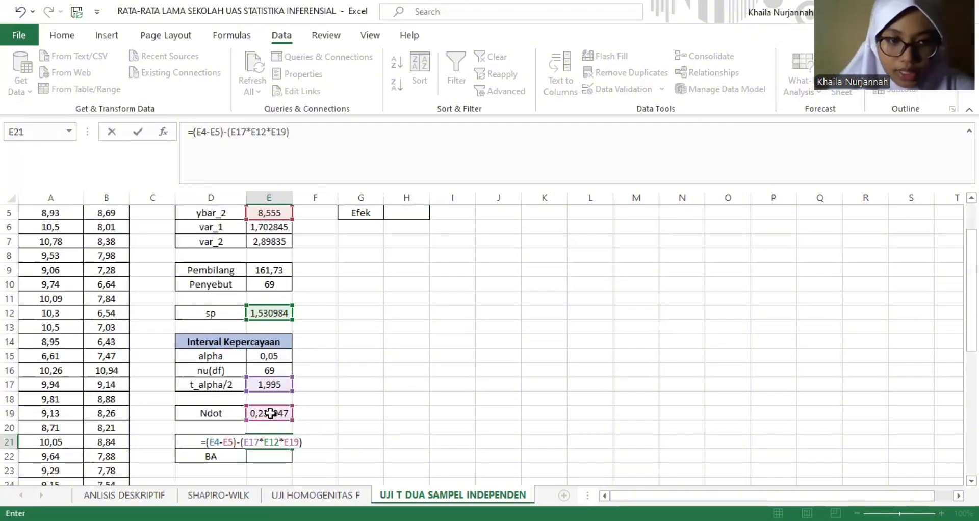
pyautogui.press('Return')
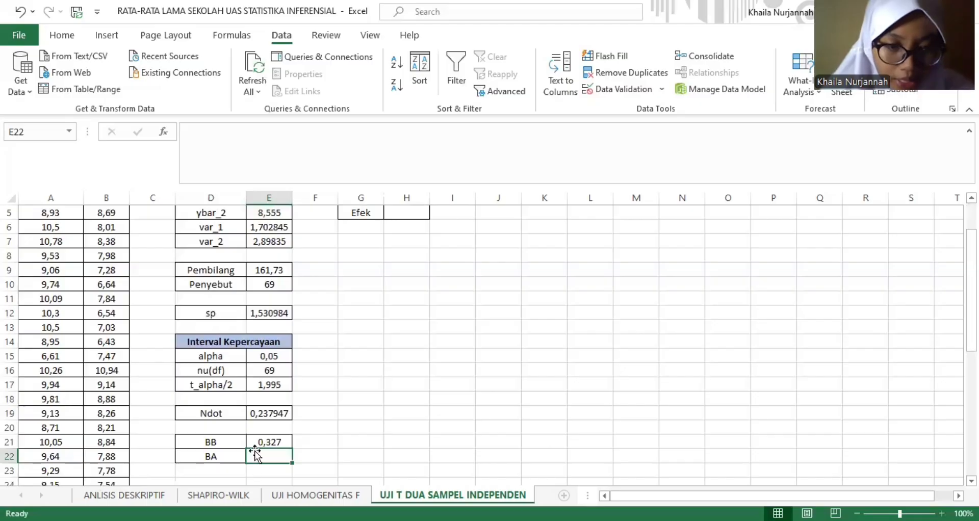
pyautogui.click(281, 442)
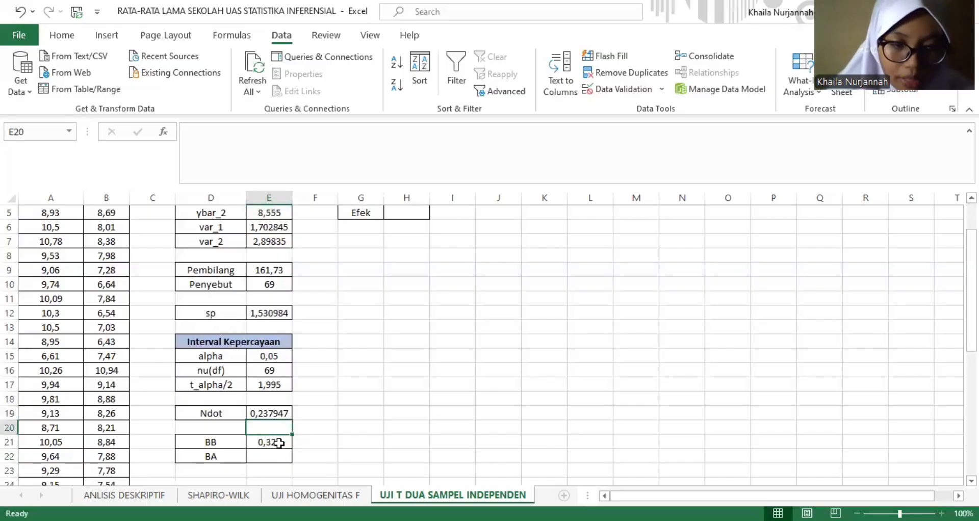
pyautogui.tripleClick(363, 144)
pyautogui.click(363, 145)
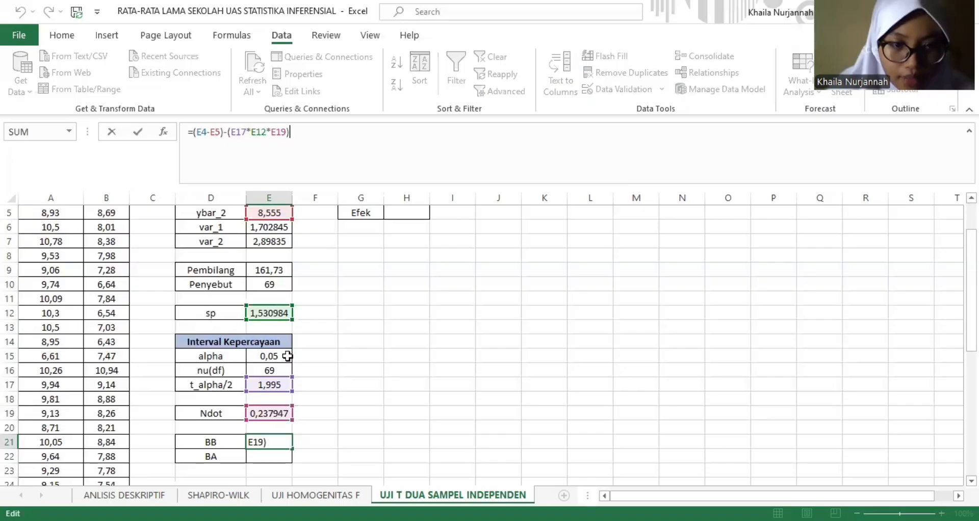
pyautogui.press('Return')
pyautogui.hotkey('ctrl', 'v')
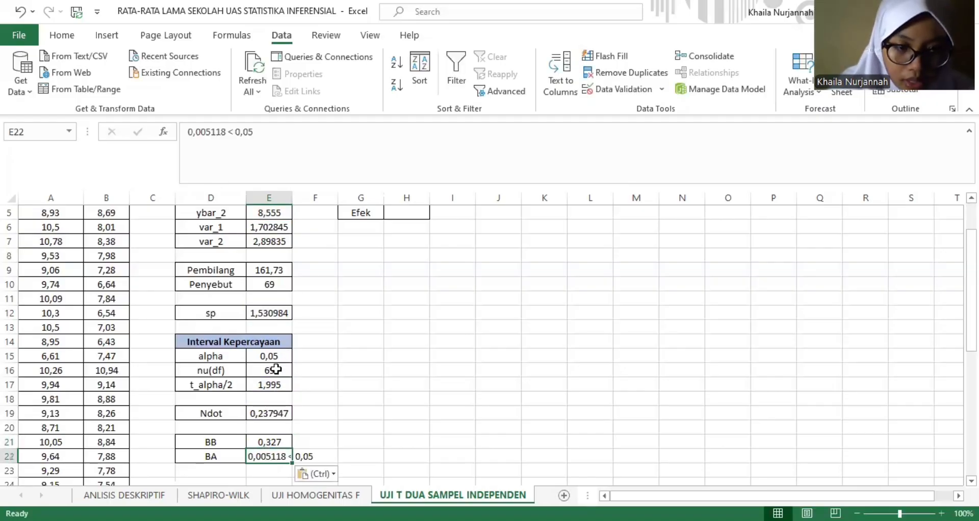
pyautogui.doubleClick(279, 458)
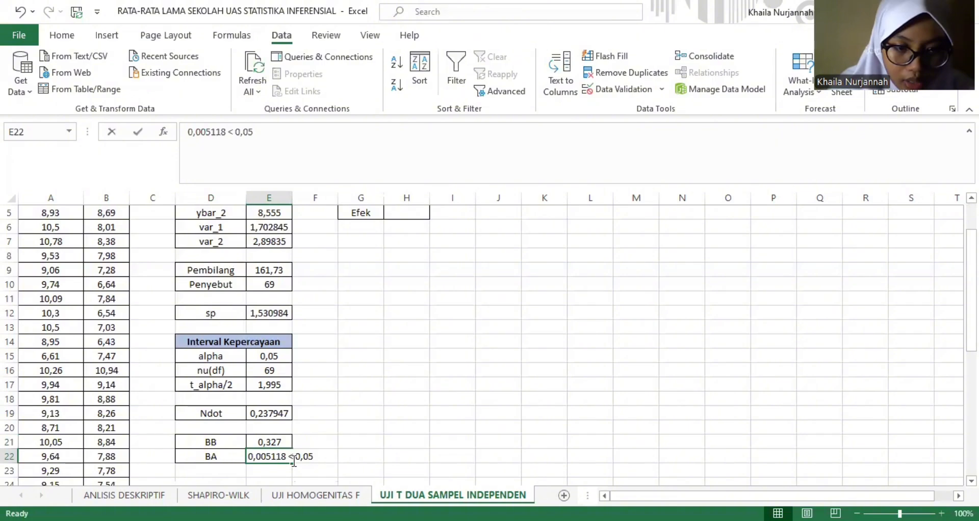
pyautogui.hotkey('shift', 'Home')
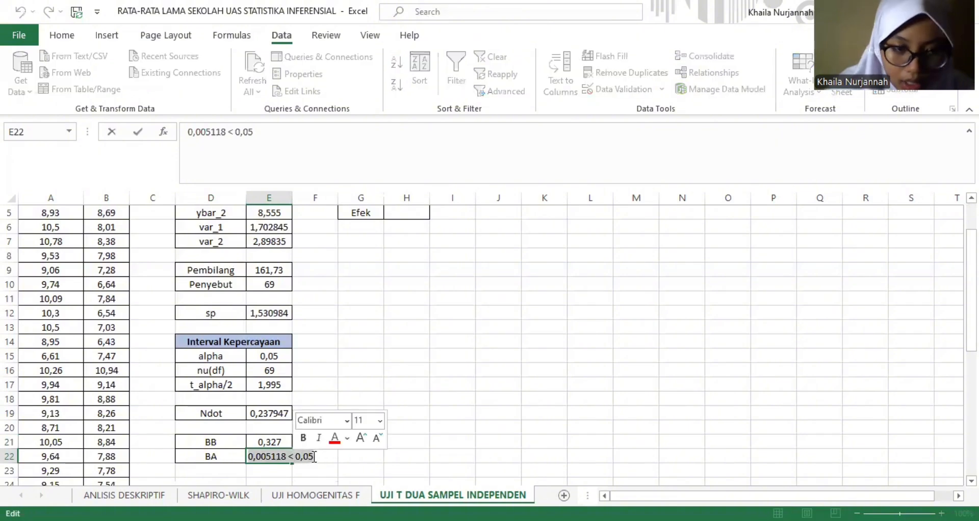
pyautogui.press('BackSpace')
# - Copy the BB formula text into BA in E22 and change the subtraction of the margin to addition, =(E4-E5)+(E17*E12*E19)
pyautogui.click(280, 441)
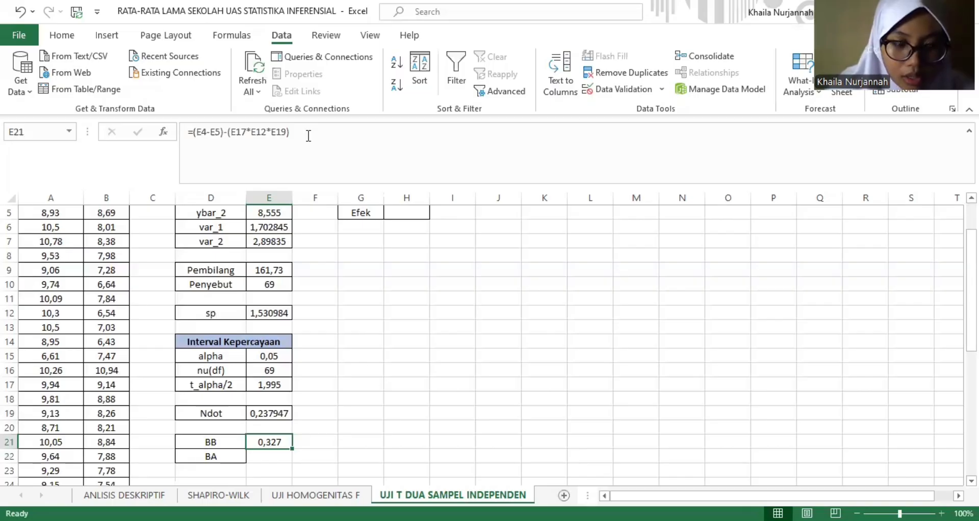
pyautogui.tripleClick(311, 136)
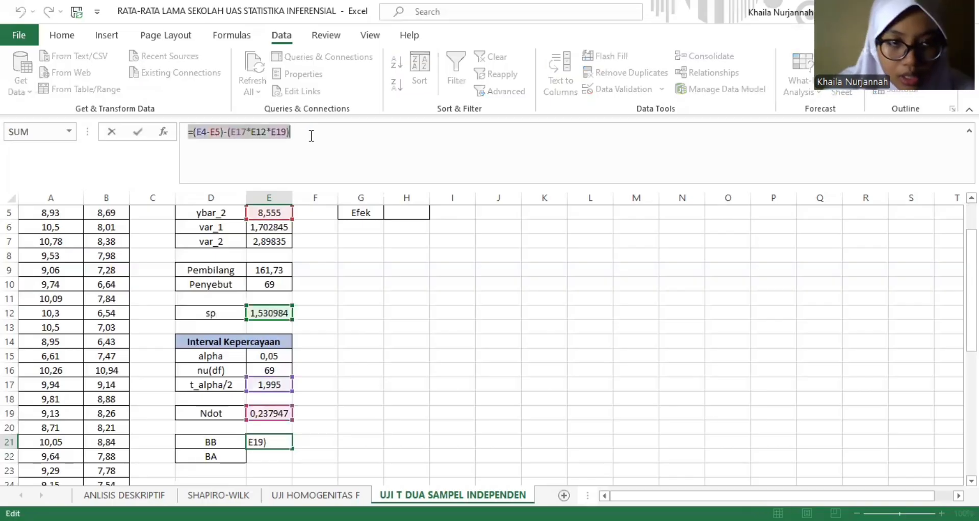
pyautogui.click(311, 136)
pyautogui.press('Return')
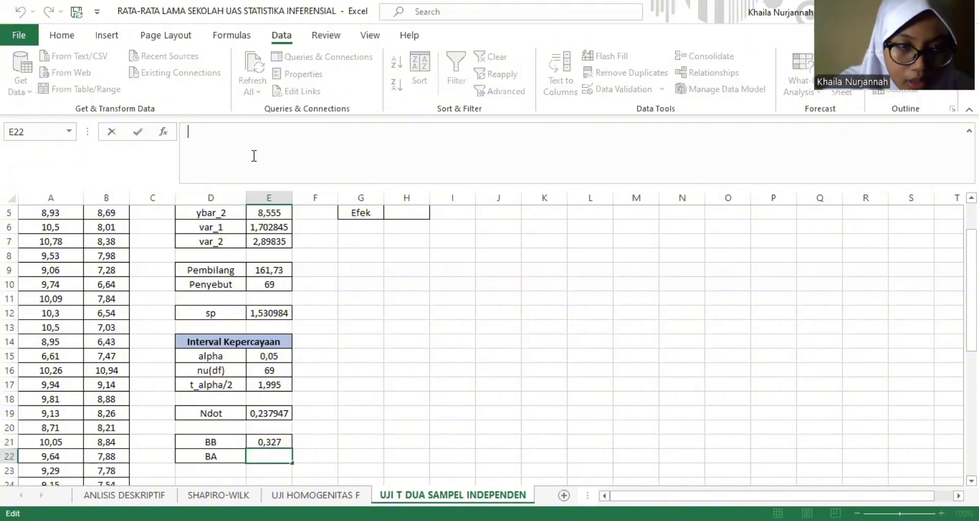
pyautogui.click(234, 140)
pyautogui.hotkey('ctrl', 'v')
pyautogui.click(227, 132)
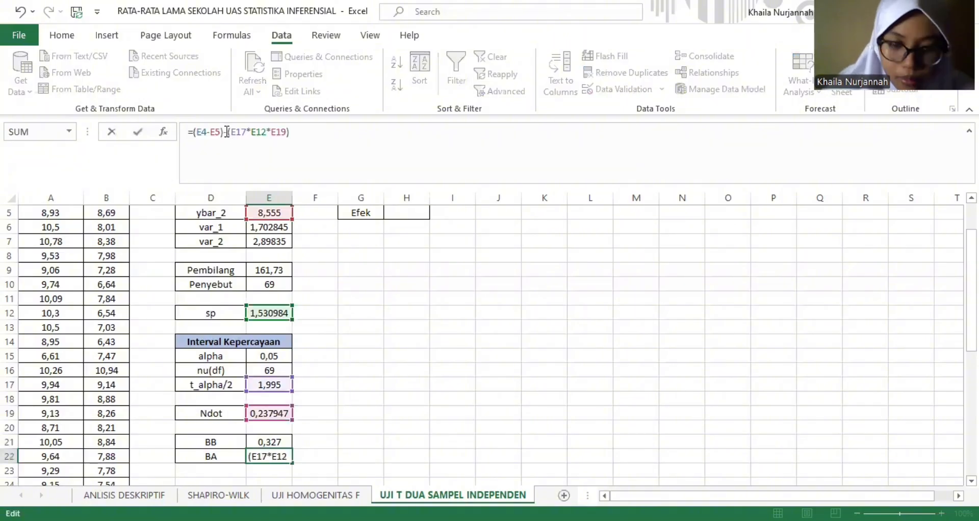
pyautogui.press('BackSpace')
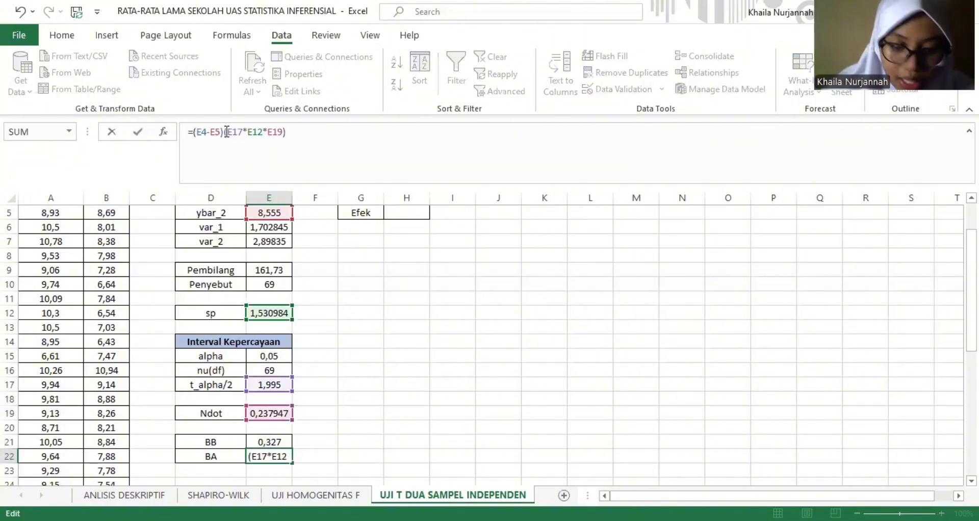
pyautogui.write('+')
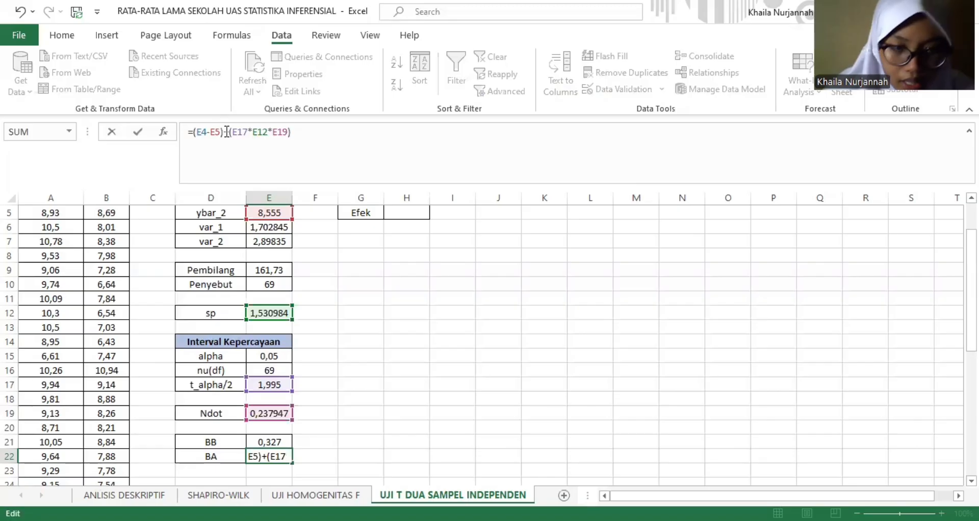
pyautogui.press('Return')
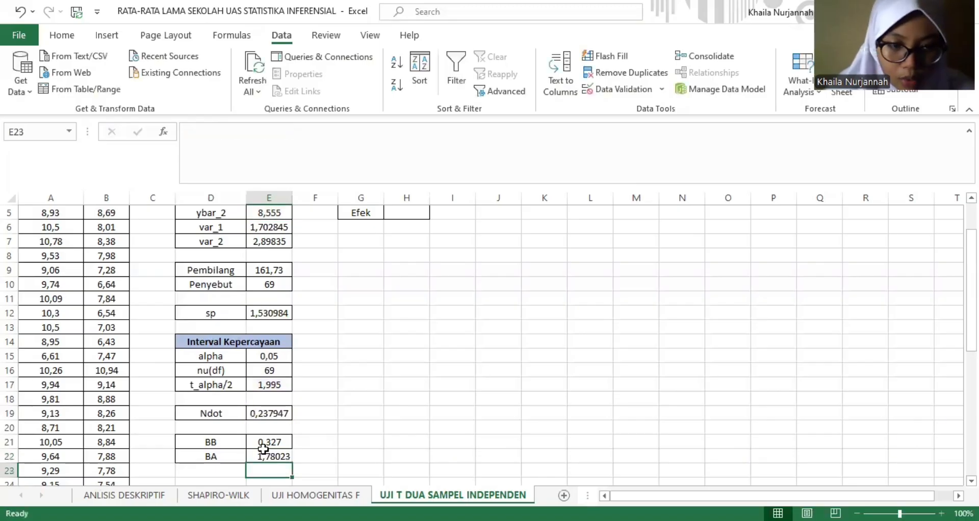
pyautogui.click(297, 458)
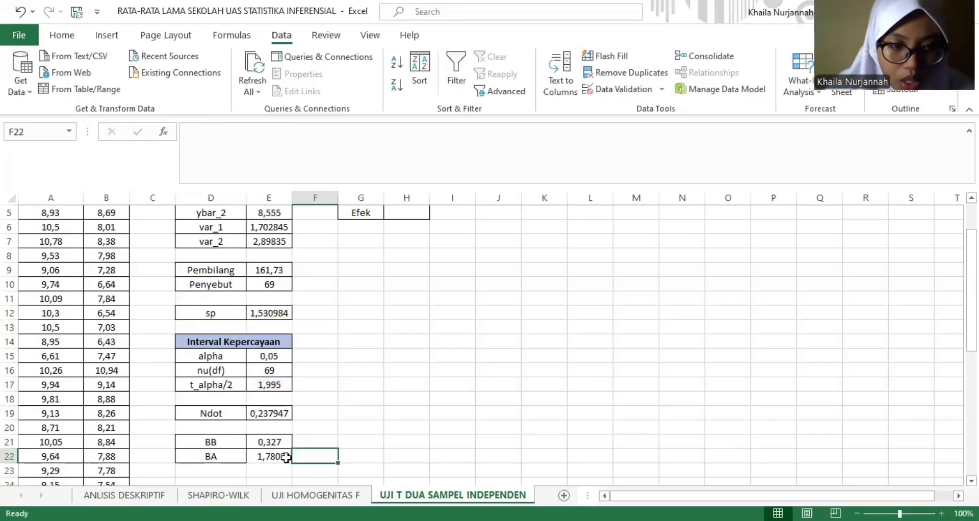
pyautogui.click(286, 457)
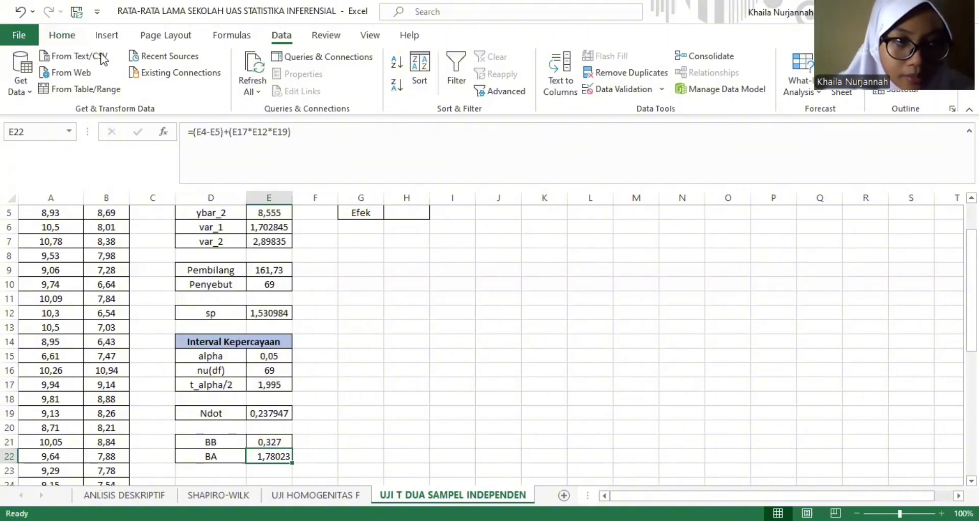
pyautogui.click(62, 34)
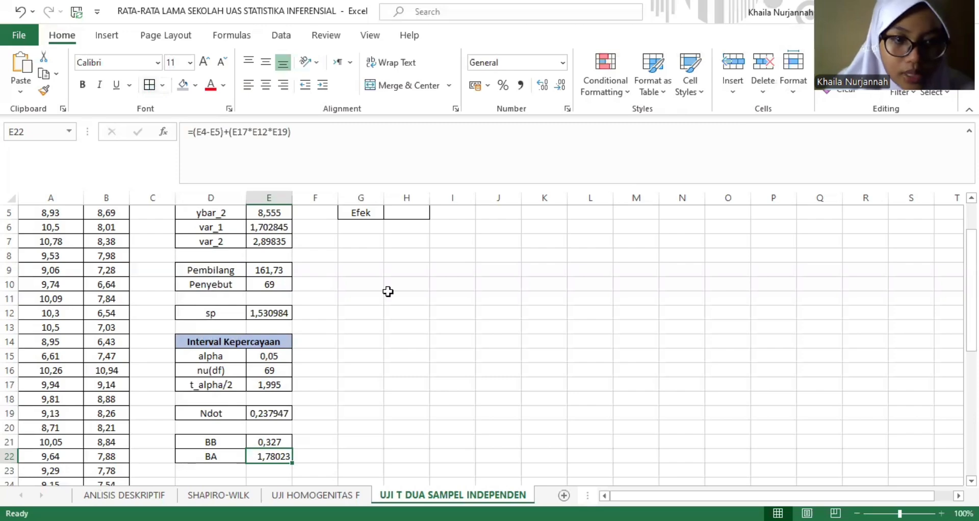
# - Compute Tkritis in H2 with T.INV.2T, using alpha in E15 as probability and nu(df) in E16 as degrees of freedom
pyautogui.click(401, 272)
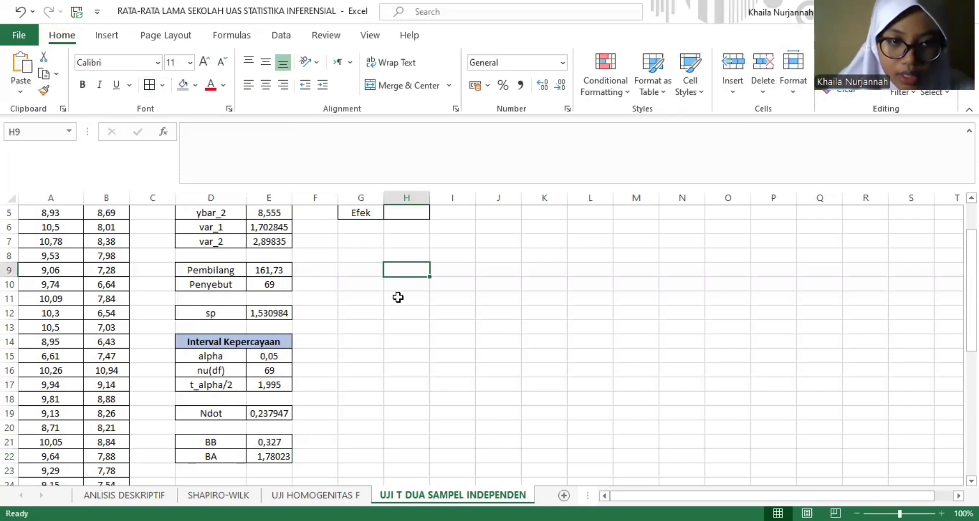
pyautogui.hotkey('ctrl', 'Up')
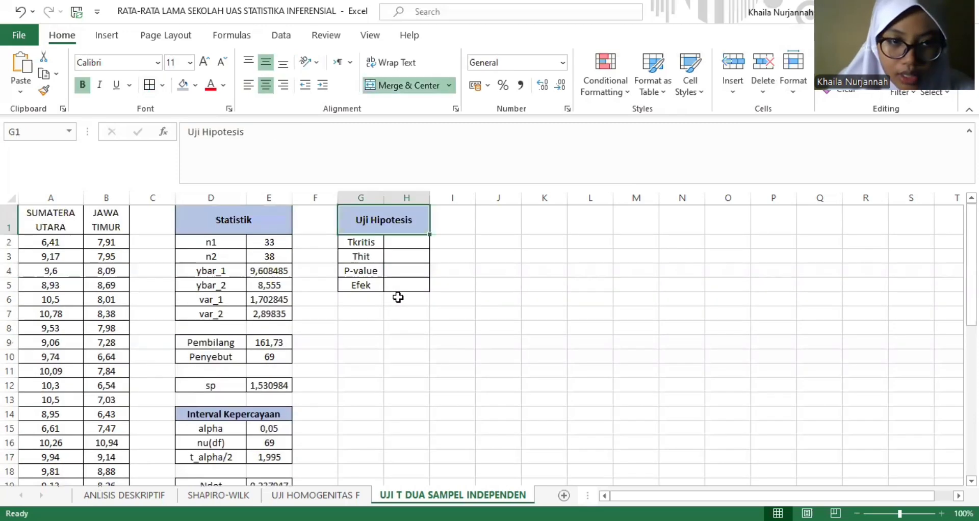
pyautogui.click(416, 244)
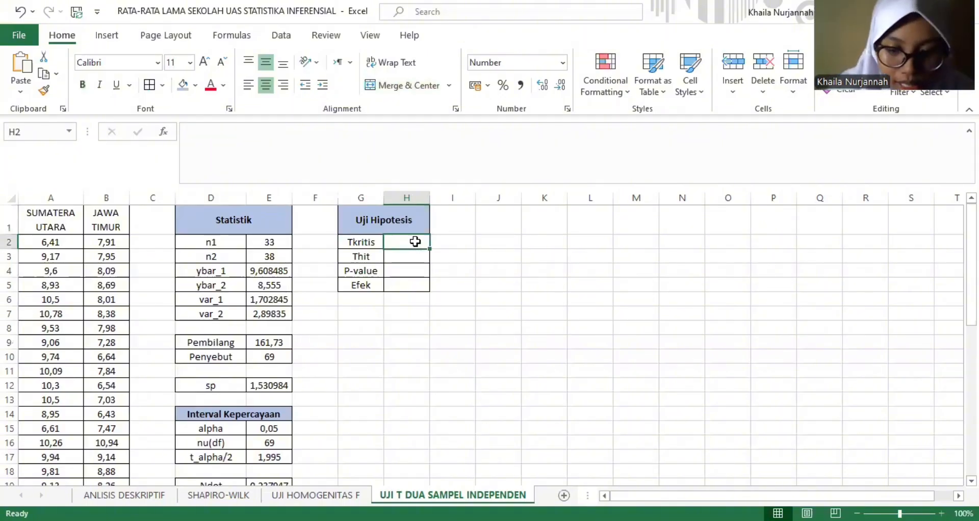
pyautogui.write('=')
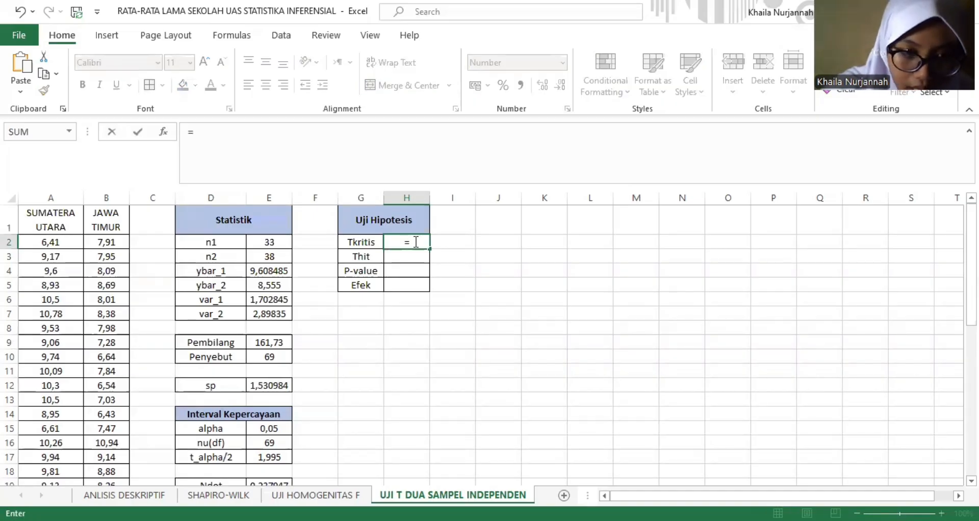
pyautogui.write('t')
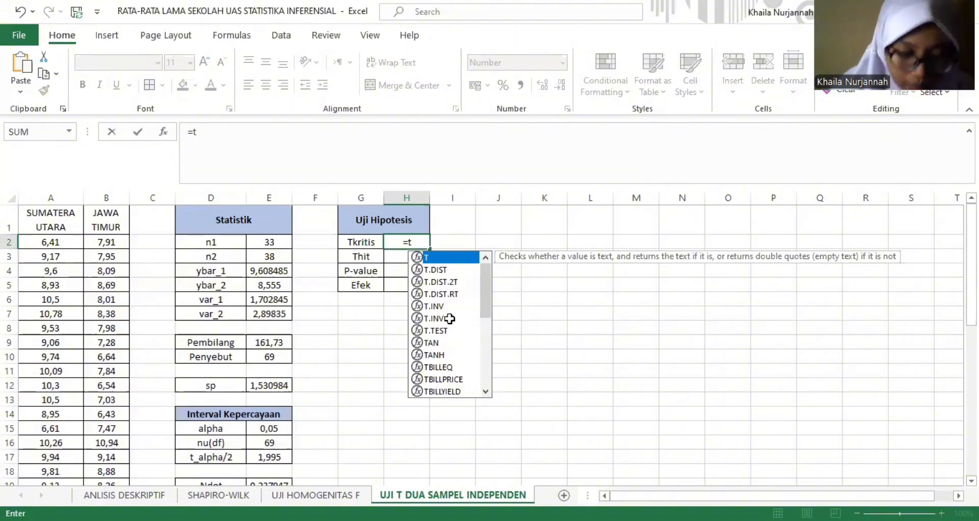
pyautogui.doubleClick(449, 319)
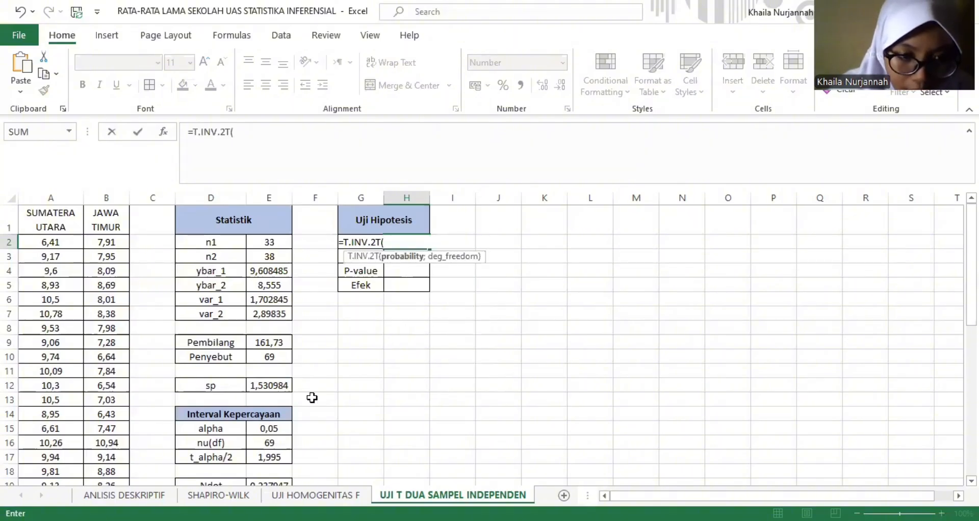
pyautogui.click(277, 430)
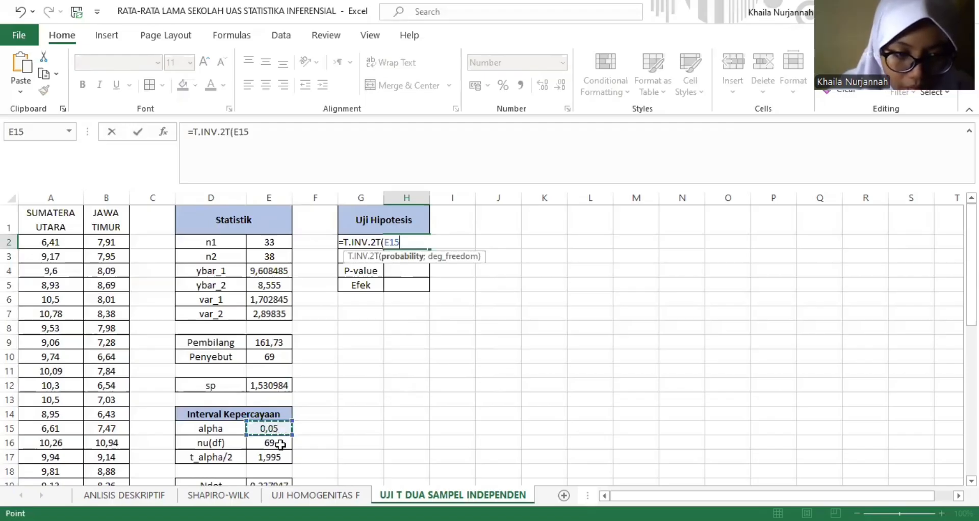
pyautogui.write(';')
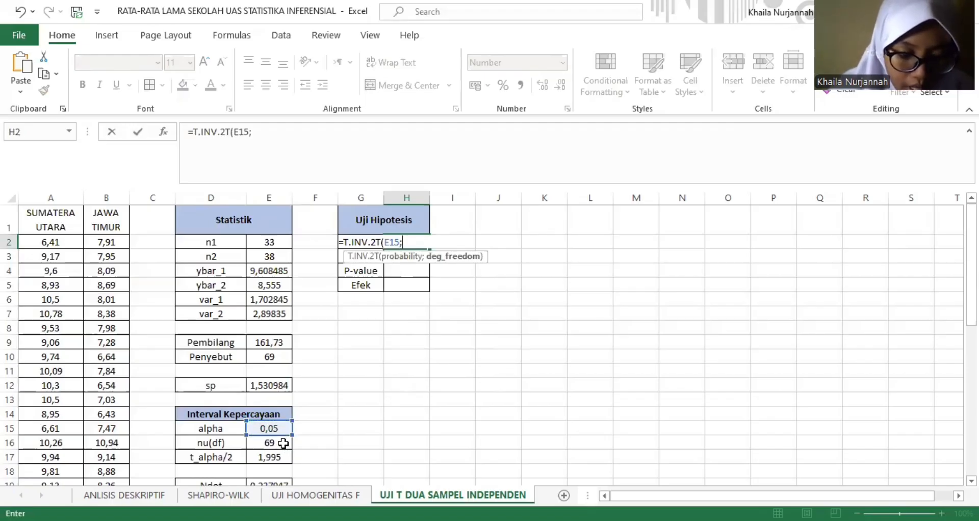
pyautogui.click(283, 443)
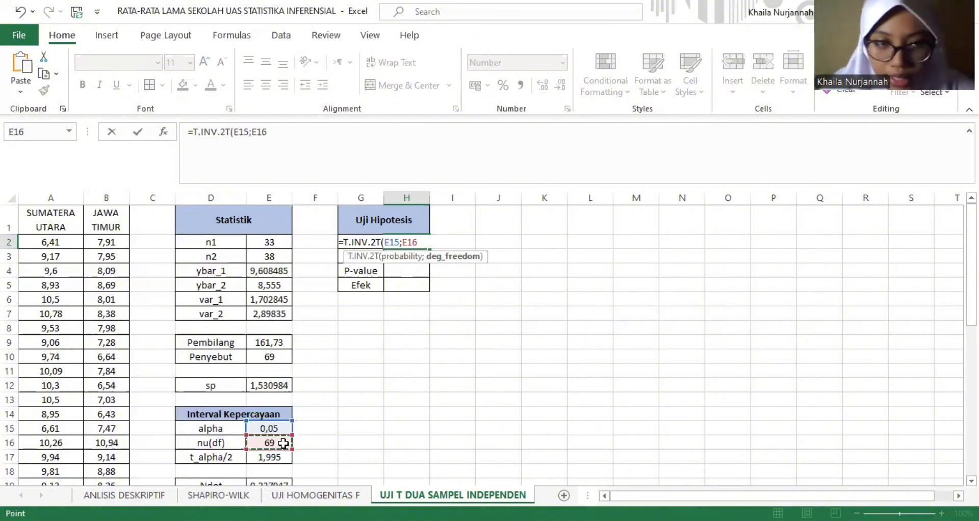
pyautogui.press('Return')
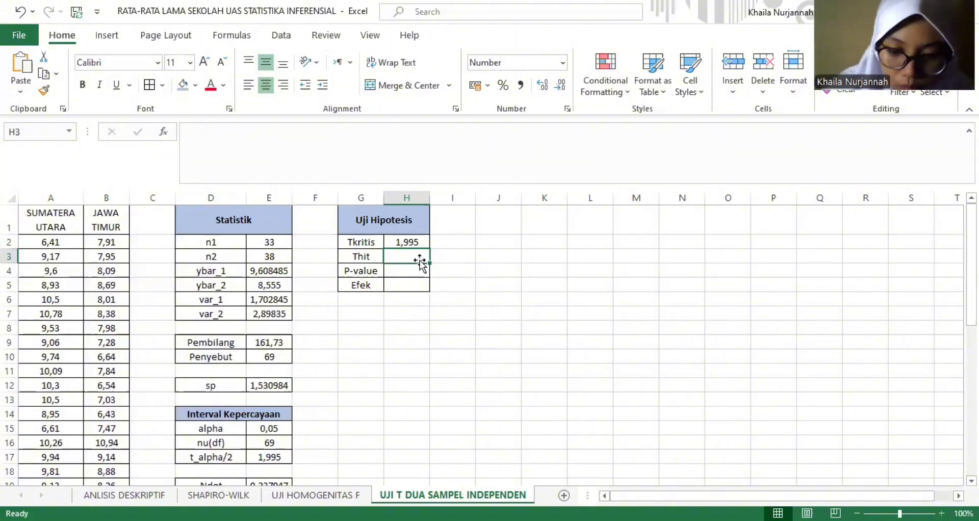
# - Start the Thit formula in H3 with the difference of the sample means divided by sp times a further factor, =(E4-E5)/(E12*
pyautogui.write('=')
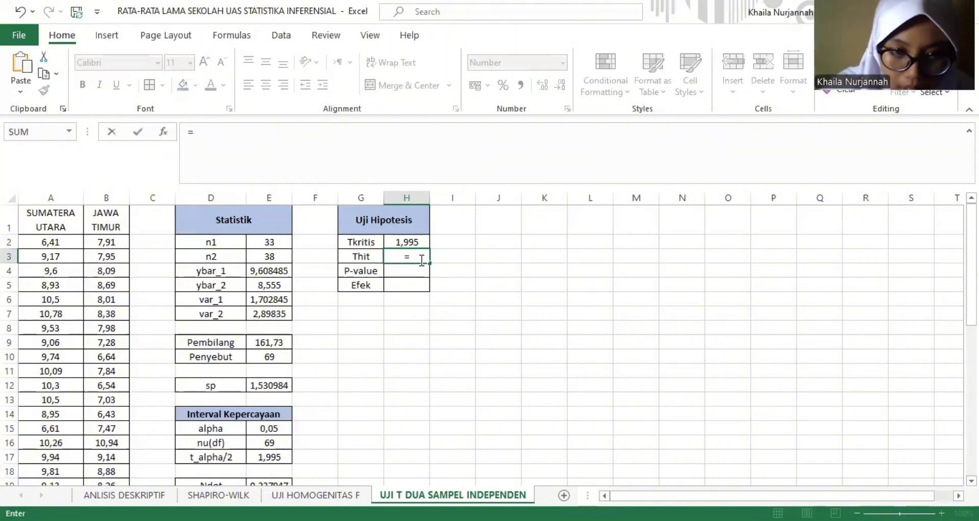
pyautogui.write('(')
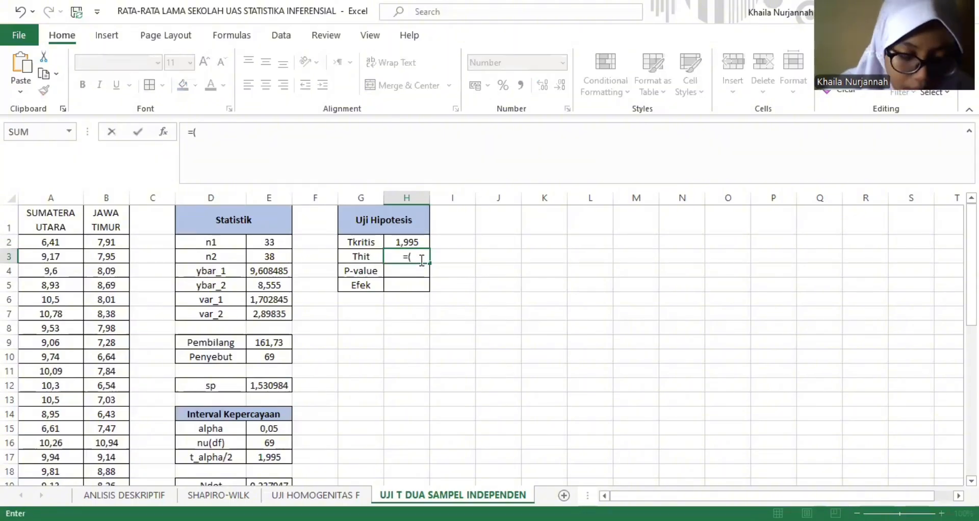
pyautogui.click(268, 270)
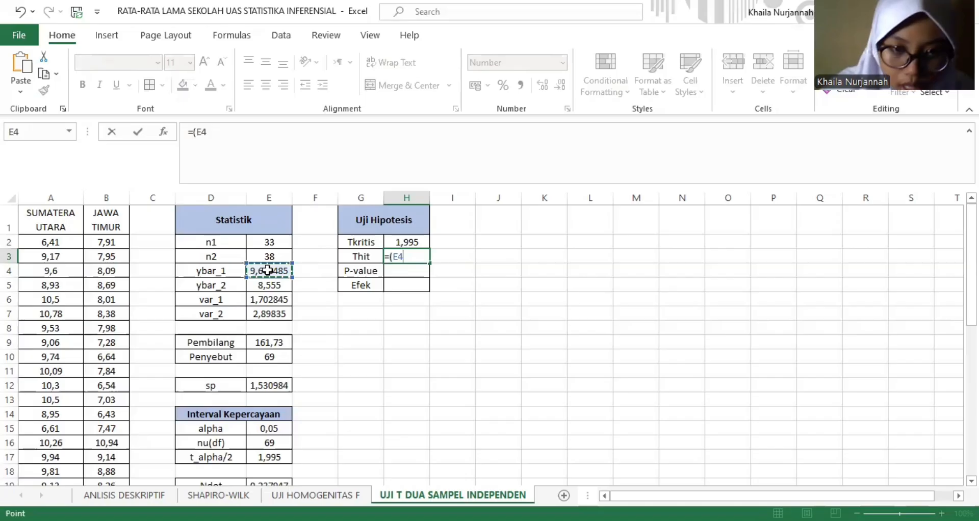
pyautogui.write('-')
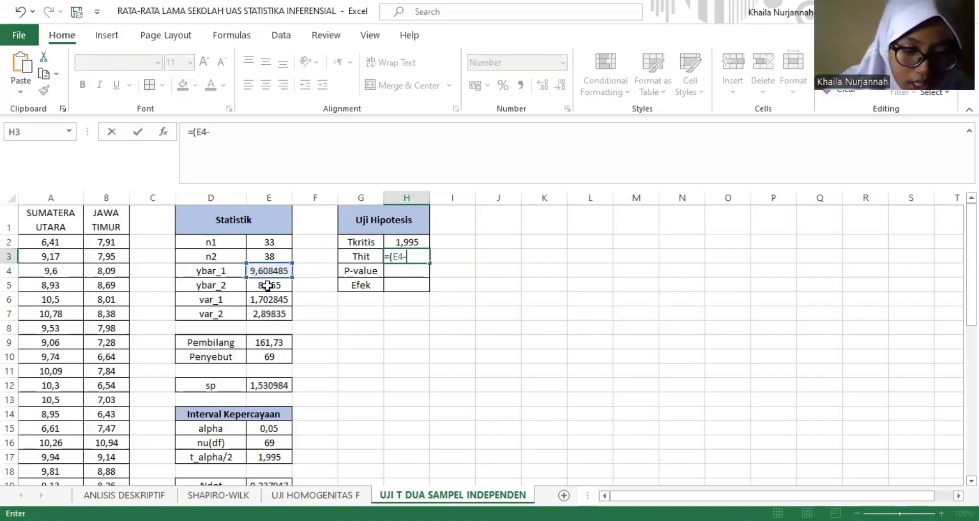
pyautogui.click(268, 286)
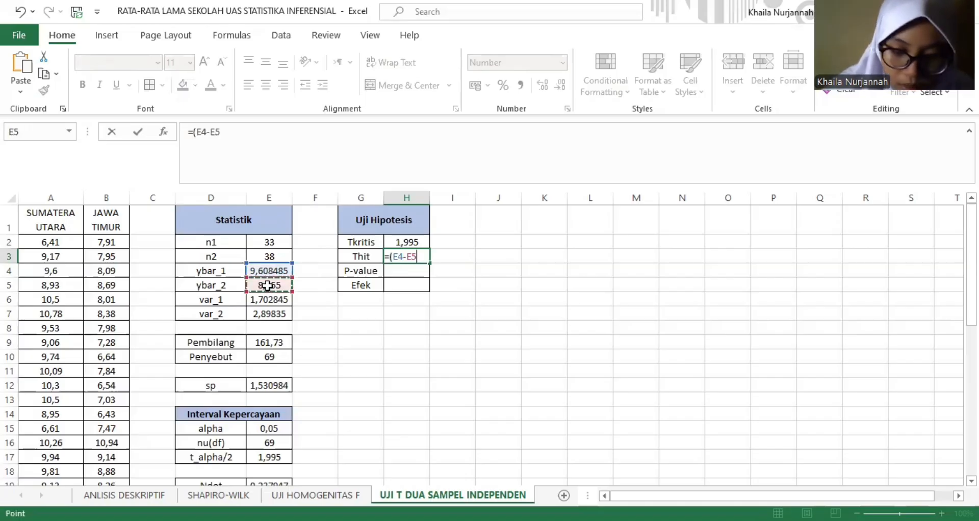
pyautogui.write(')/')
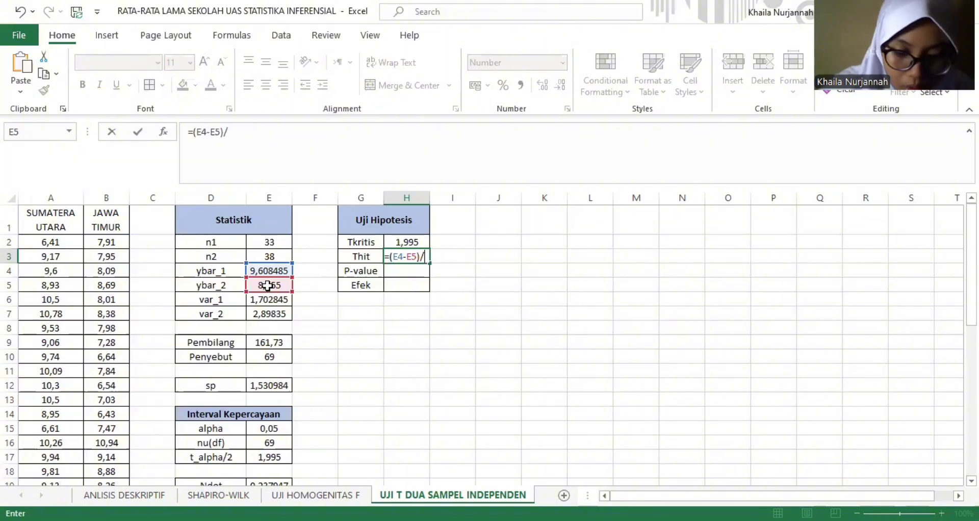
pyautogui.write('(')
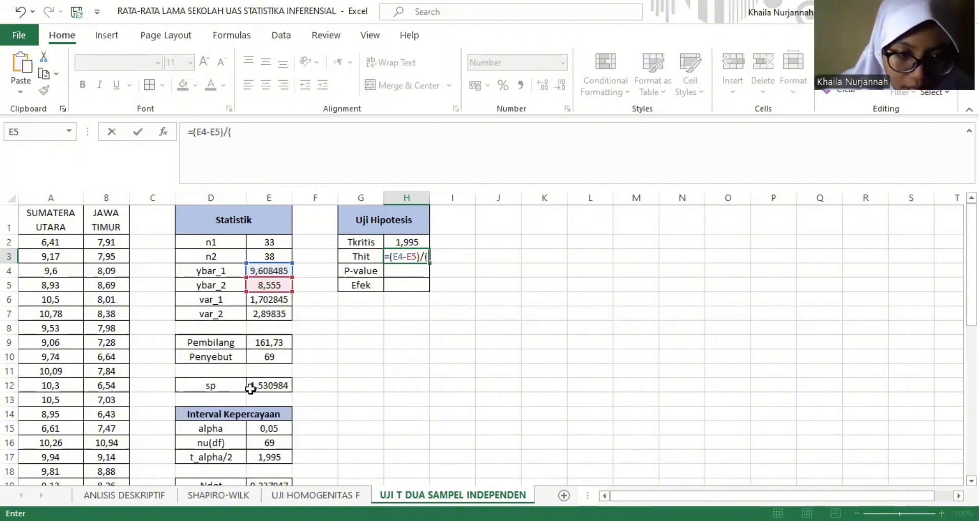
pyautogui.click(252, 390)
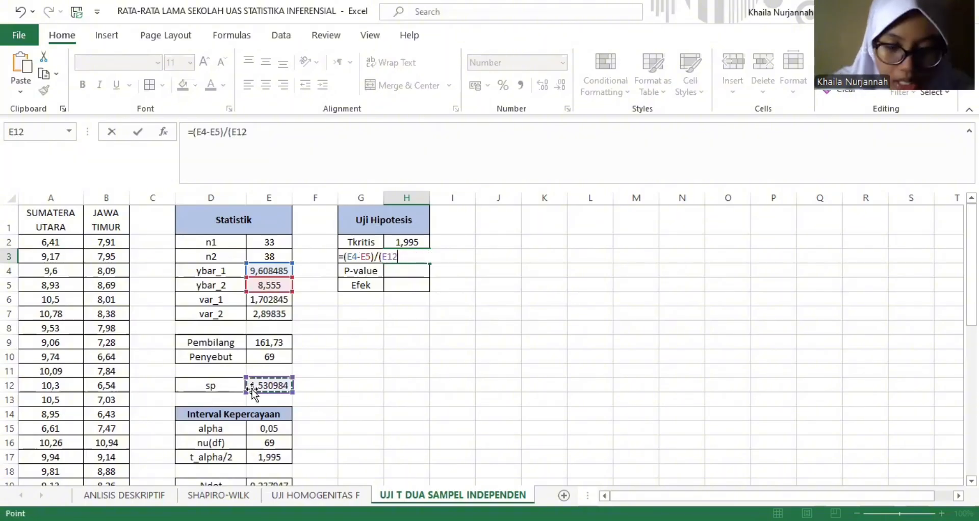
pyautogui.write('*')
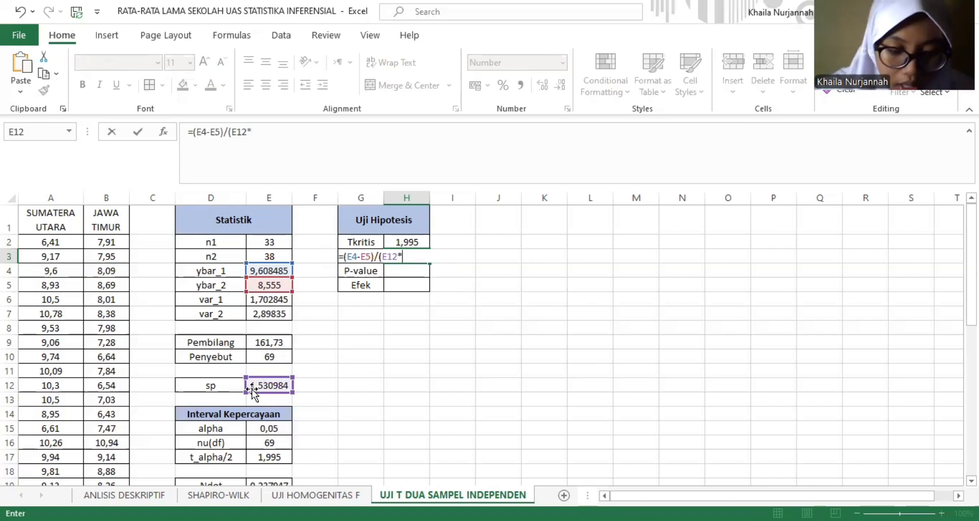
pyautogui.write('s')
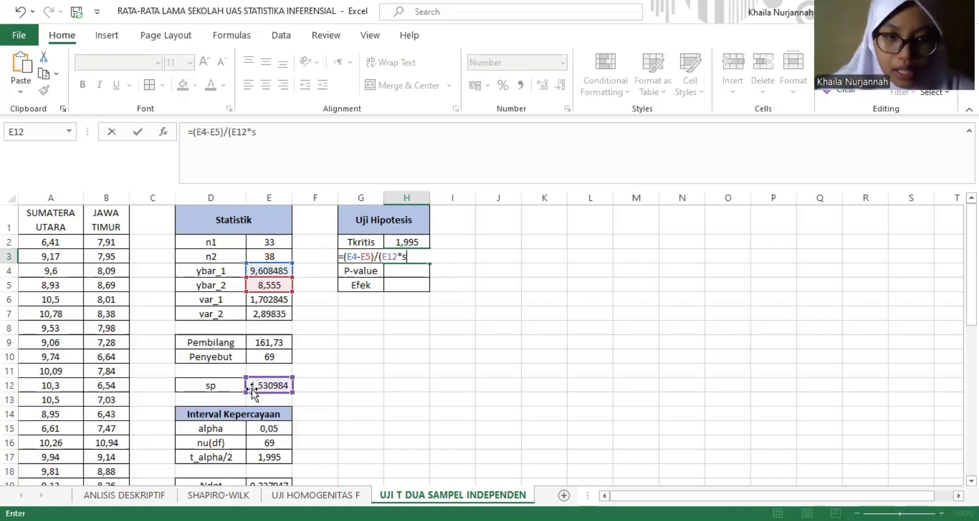
pyautogui.write('qrt')
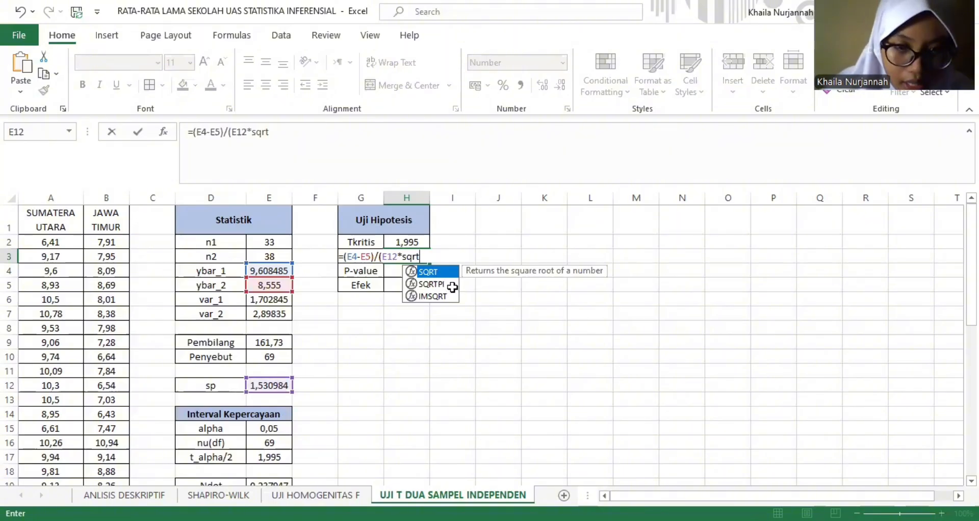
# - Complete the Thit formula in H3 with the square root of the summed reciprocal sample sizes, =(E4-E5)/(E12*SQRT(1/E2+1/E3))
pyautogui.press('Tab')
pyautogui.write('1')
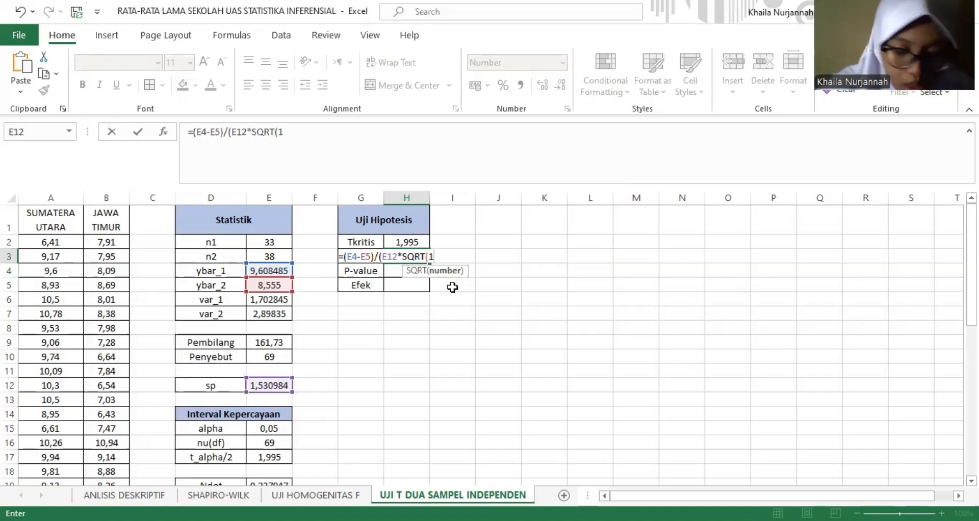
pyautogui.write('/')
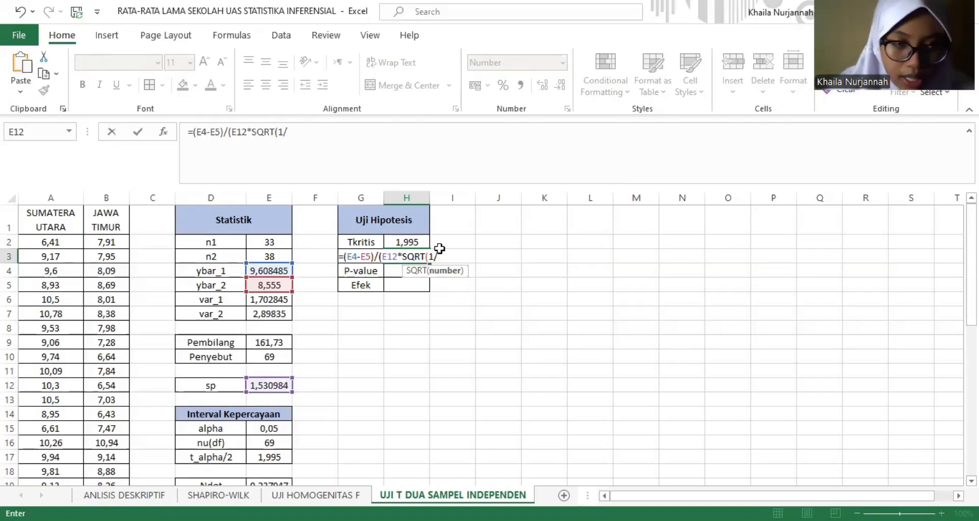
pyautogui.click(278, 243)
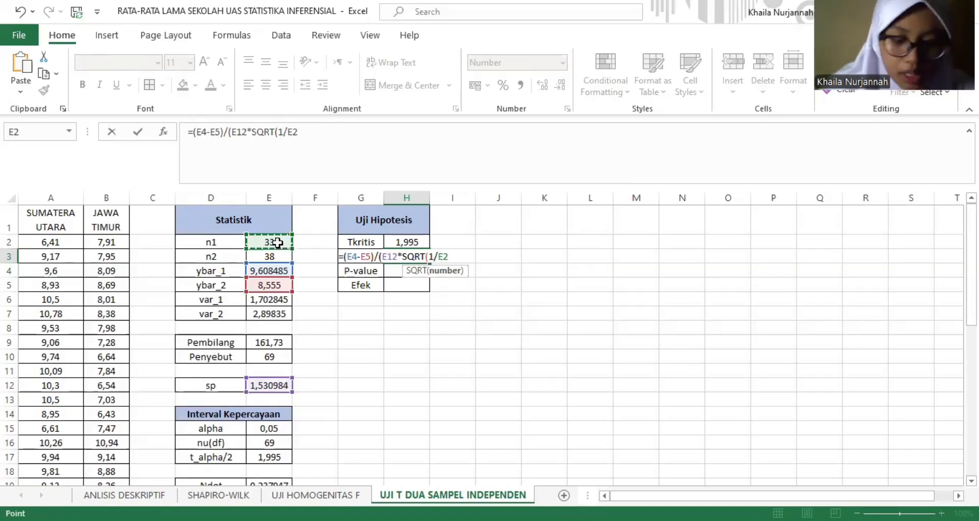
pyautogui.write('+')
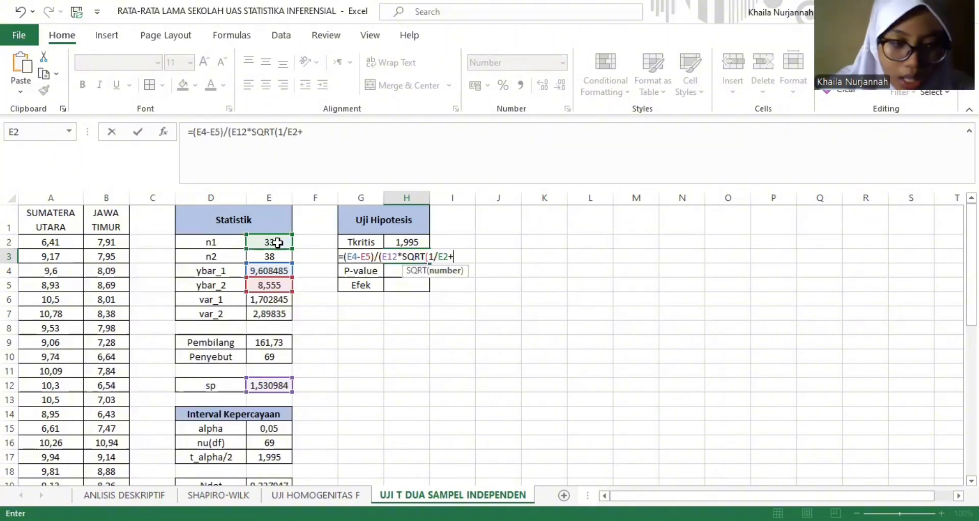
pyautogui.write('1/')
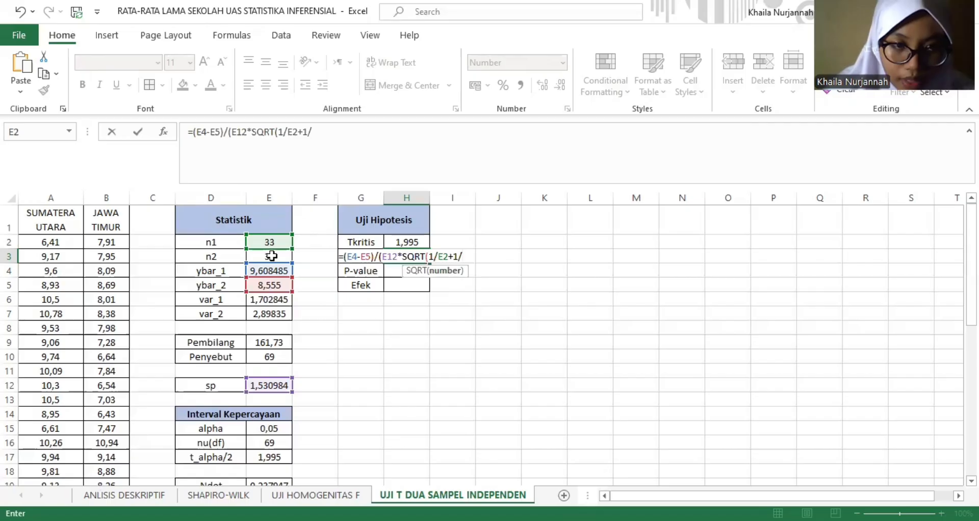
pyautogui.click(272, 256)
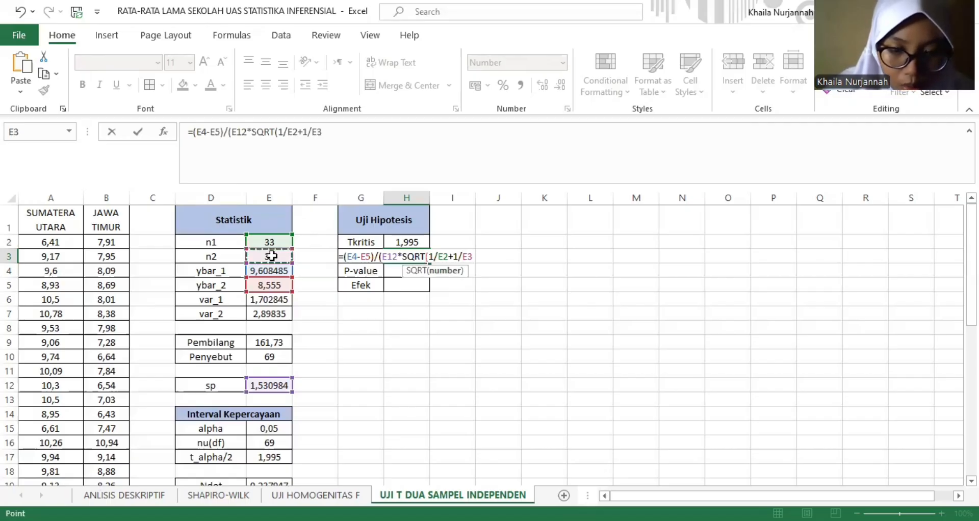
pyautogui.write(')')
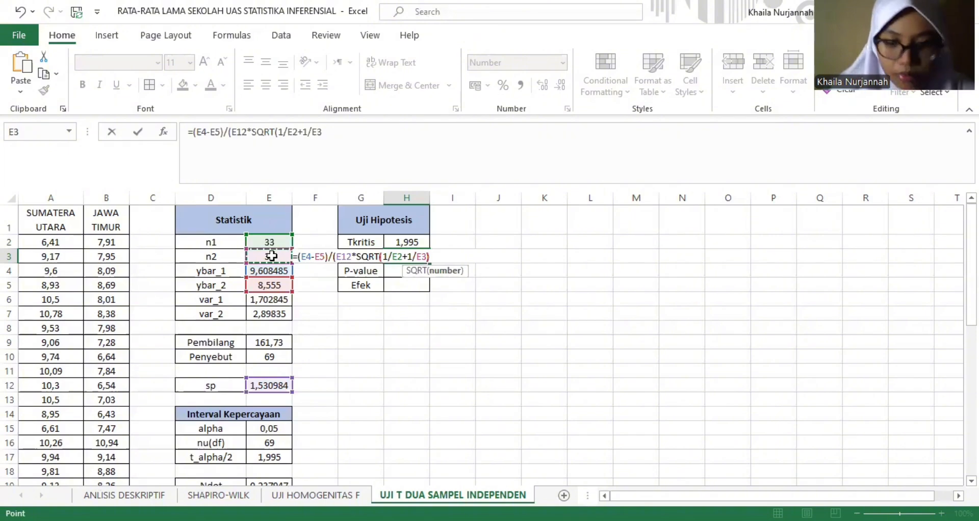
pyautogui.write(')')
pyautogui.press('Return')
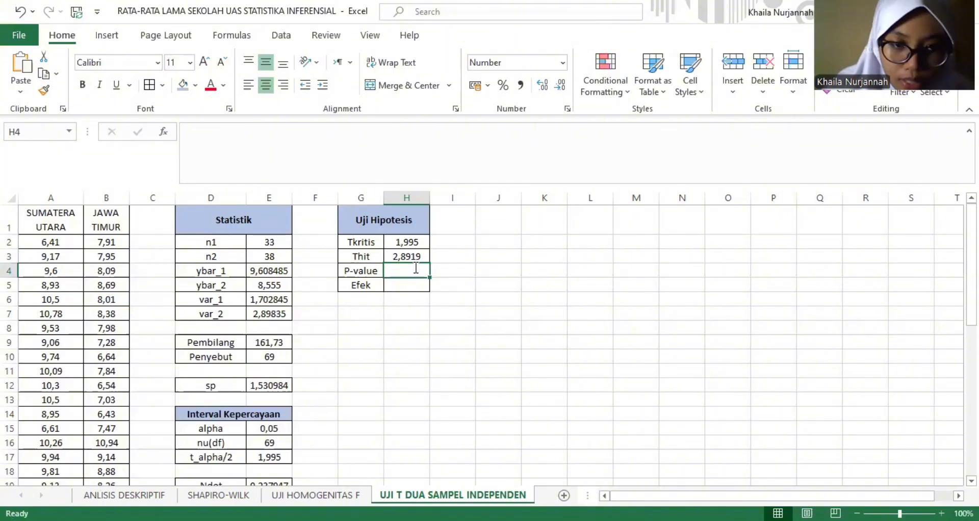
# - Compute the P-value in H4 with T.DIST.2T, using Thit in H3 as x and nu(df) in E16 as degrees of freedom
pyautogui.write('=')
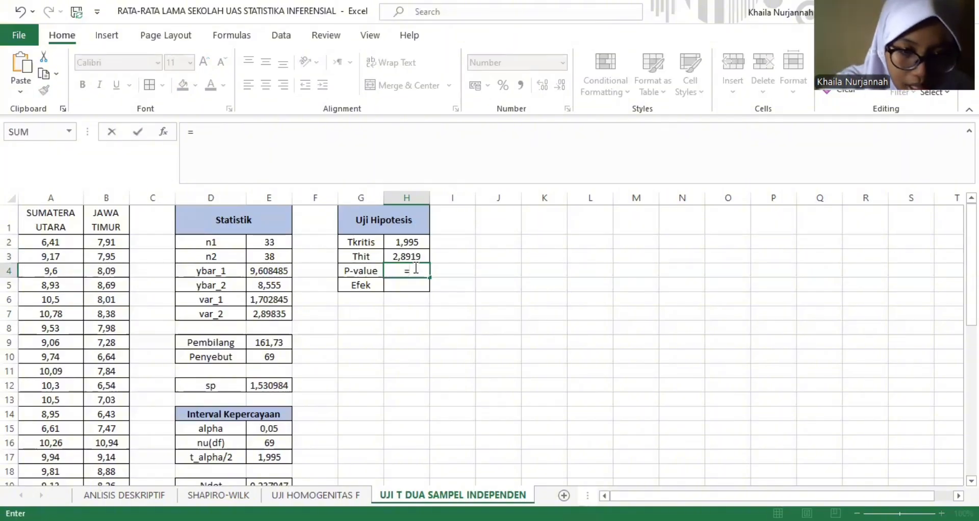
pyautogui.write('t')
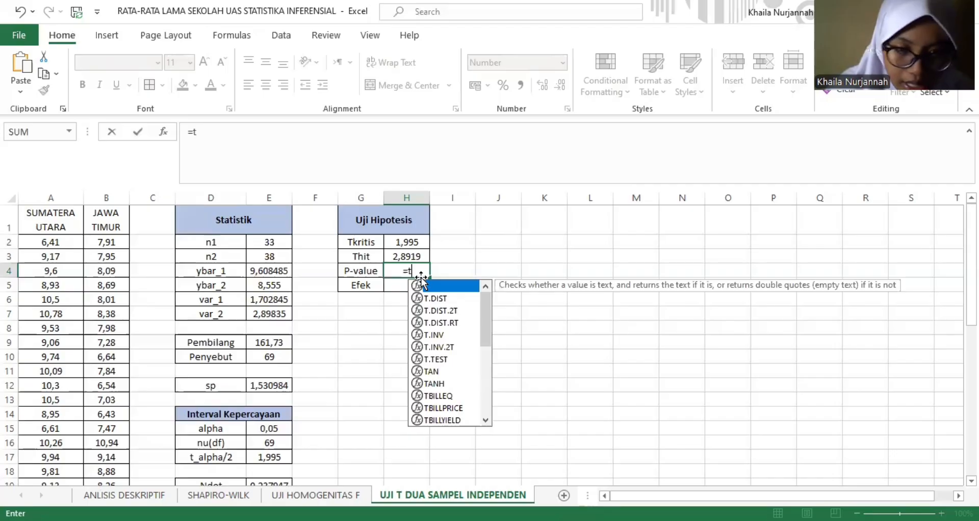
pyautogui.doubleClick(437, 311)
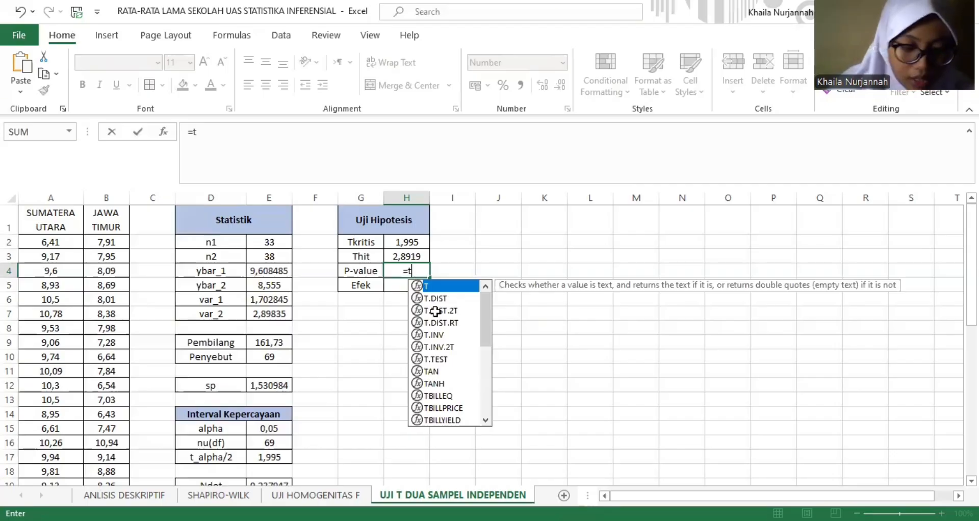
pyautogui.click(406, 257)
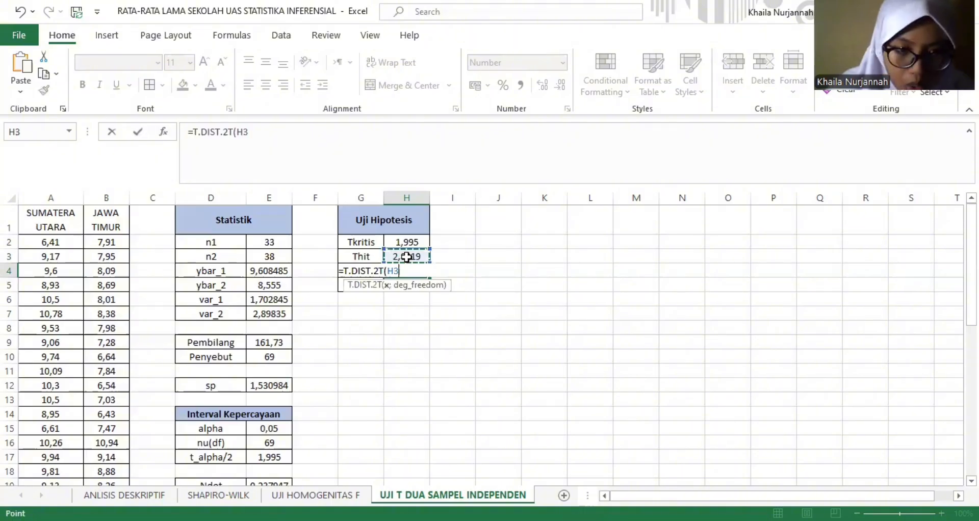
pyautogui.write(';')
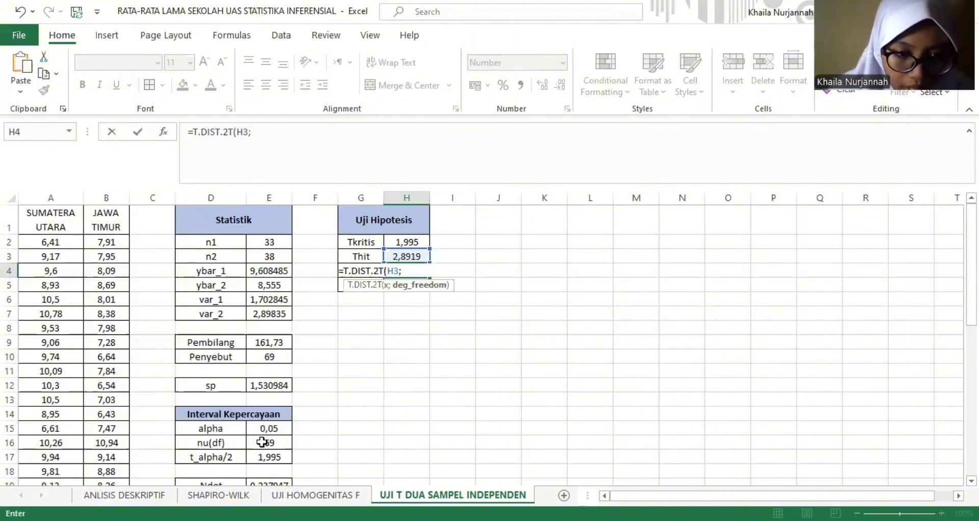
pyautogui.click(262, 443)
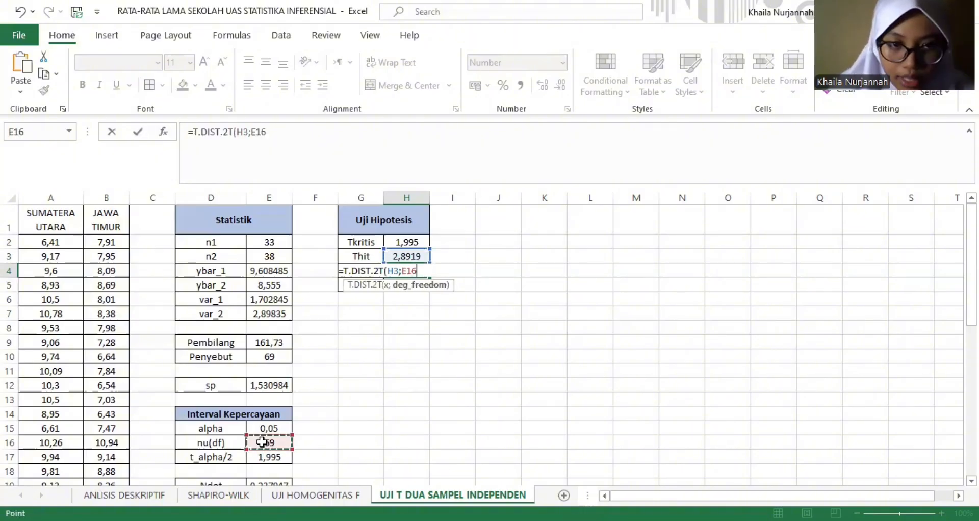
pyautogui.press('Return')
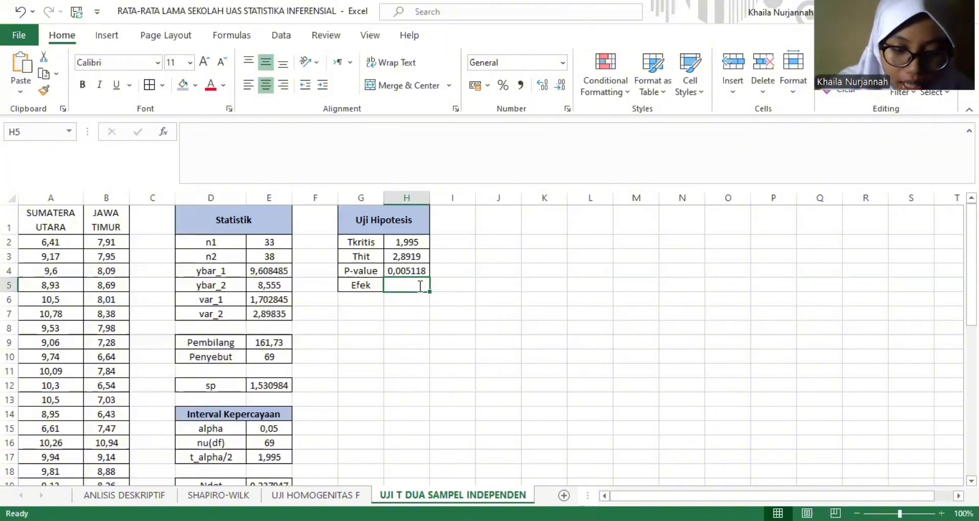
# - Compute the effect size (Efek) in H5 as the absolute difference of the sample means divided by sp, =ABS(E4-E5)/E12
pyautogui.write('=')
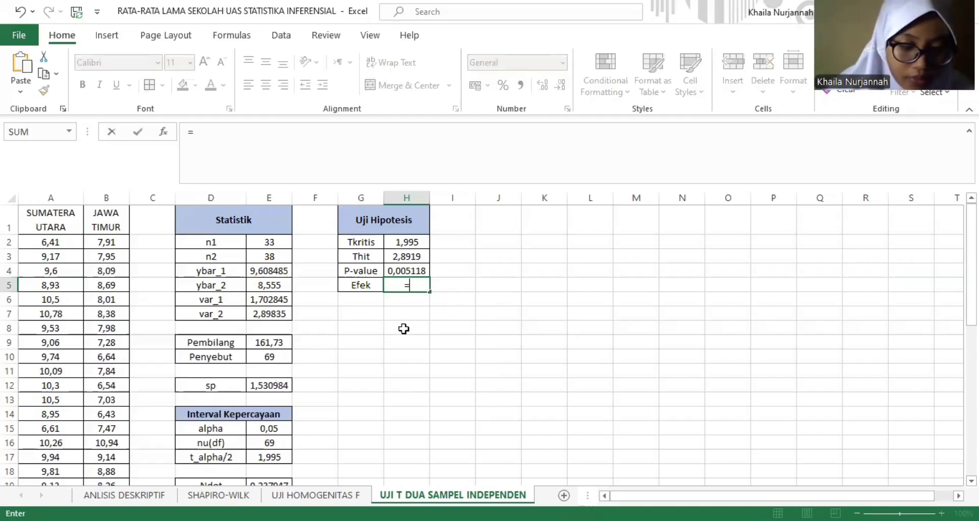
pyautogui.write('ABS(')
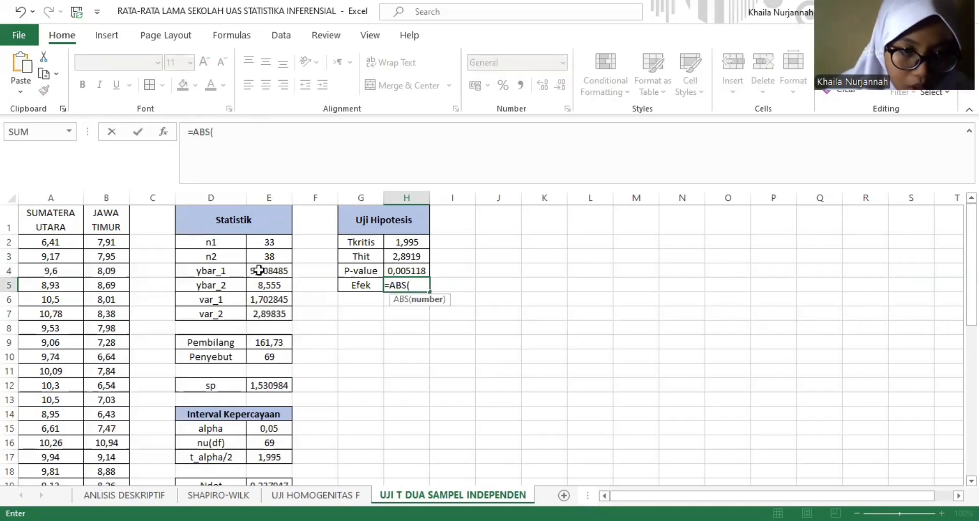
pyautogui.click(259, 270)
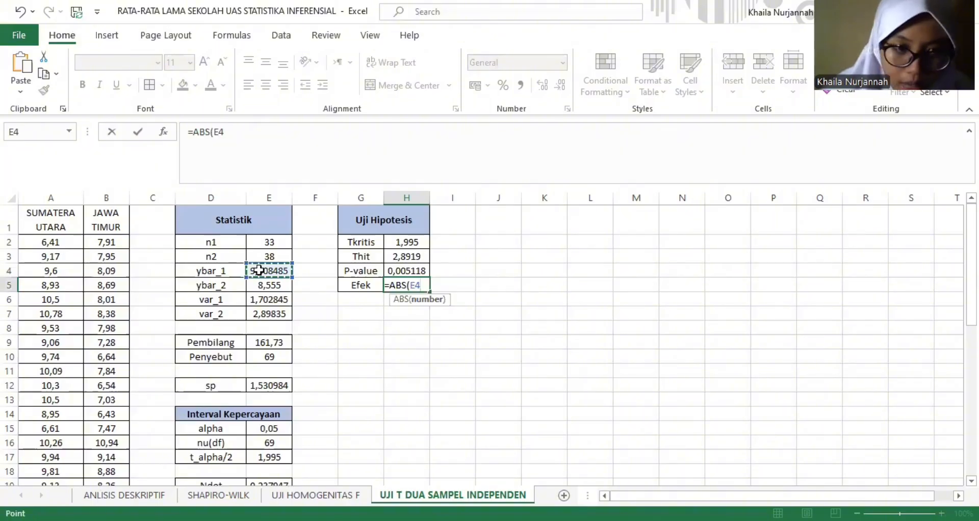
pyautogui.write('-')
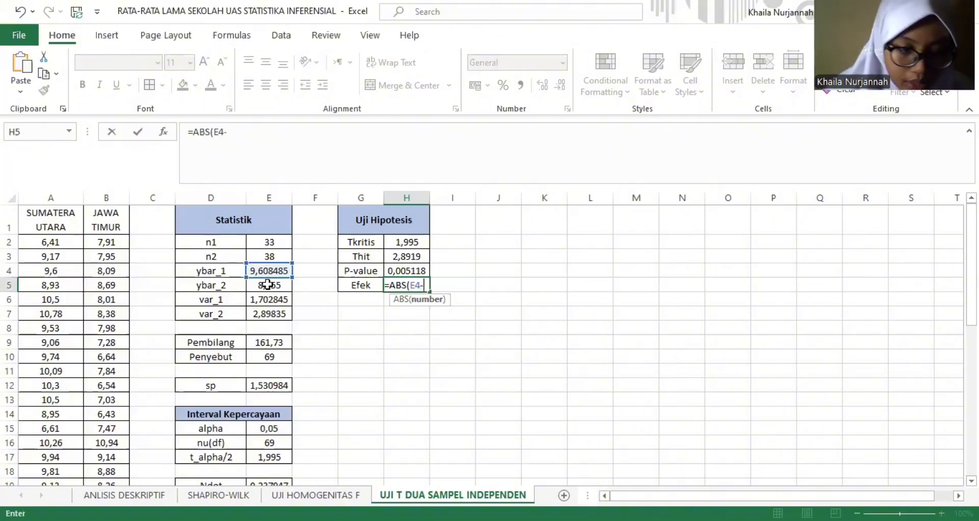
pyautogui.click(267, 284)
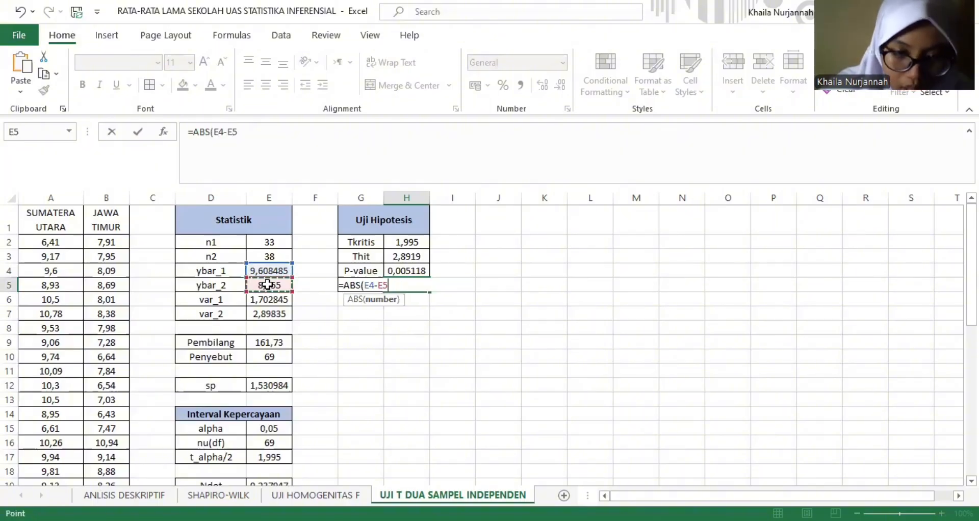
pyautogui.write(')')
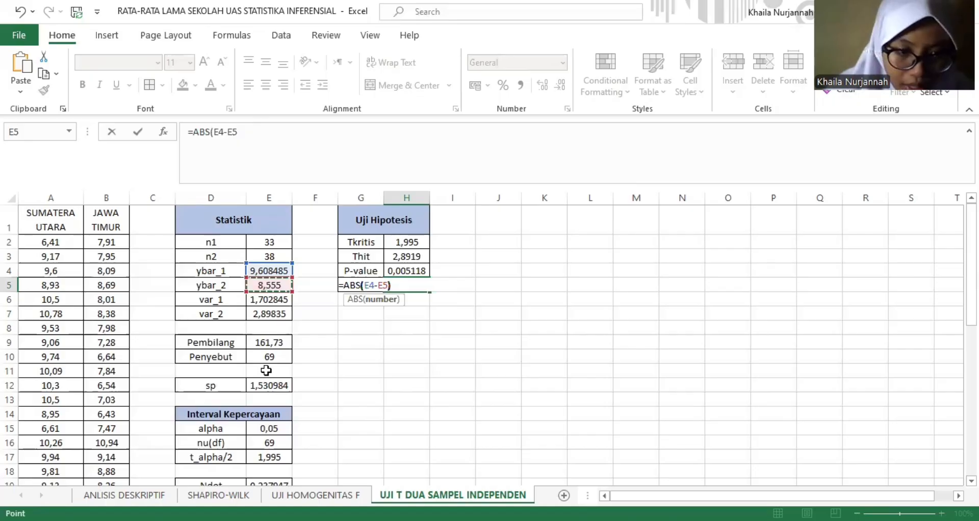
pyautogui.write('/')
pyautogui.click(263, 388)
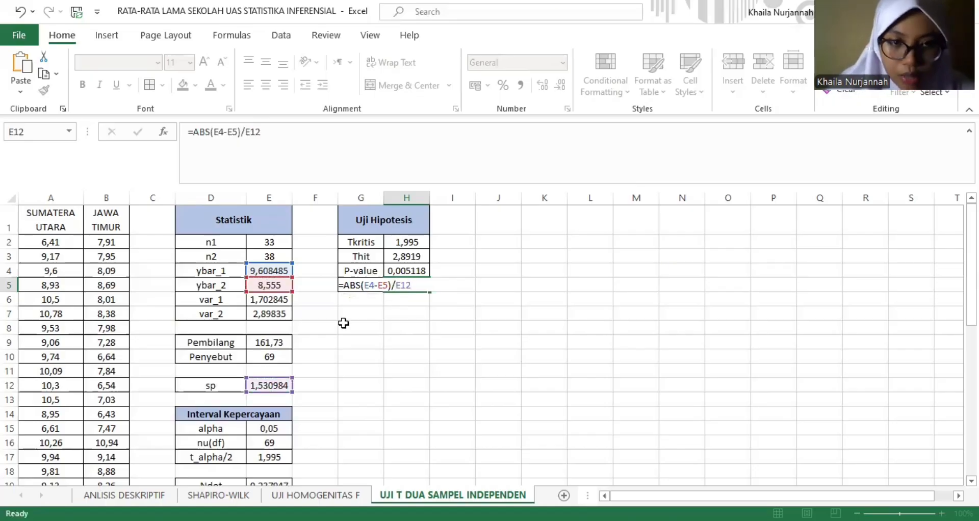
pyautogui.press('Return')
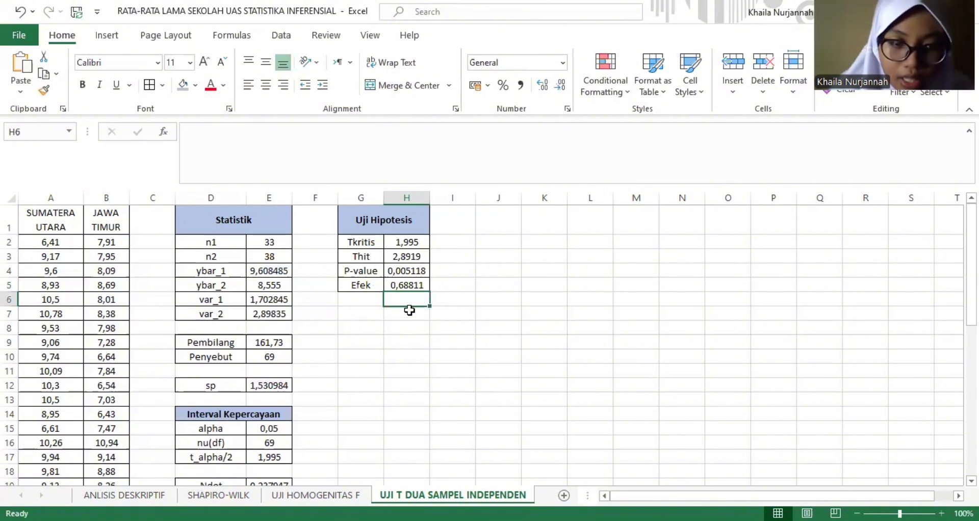
pyautogui.click(462, 326)
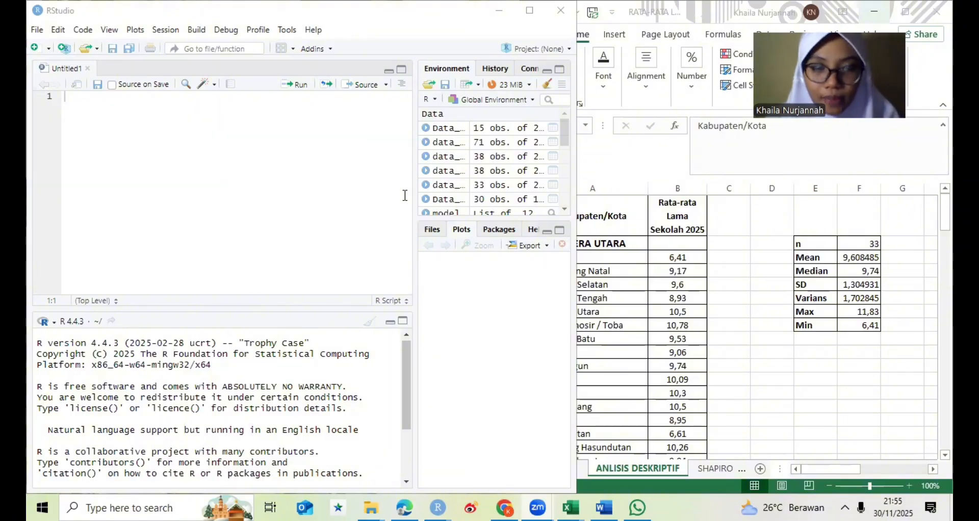
# - In RStudio, start an Excel import and load data_rata rata lama sekolah sumatera utara.xlsx, found by searching Documents for data_rat
pyautogui.click(469, 90)
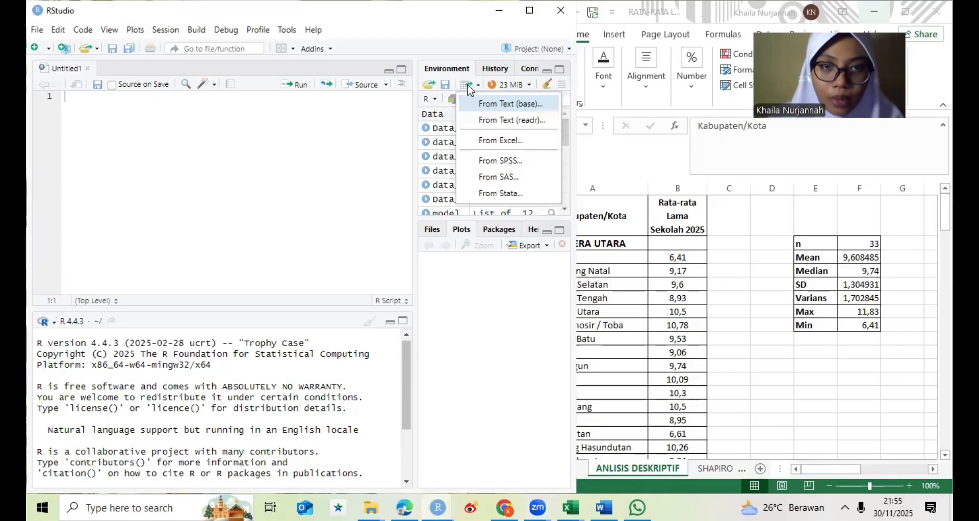
pyautogui.click(475, 141)
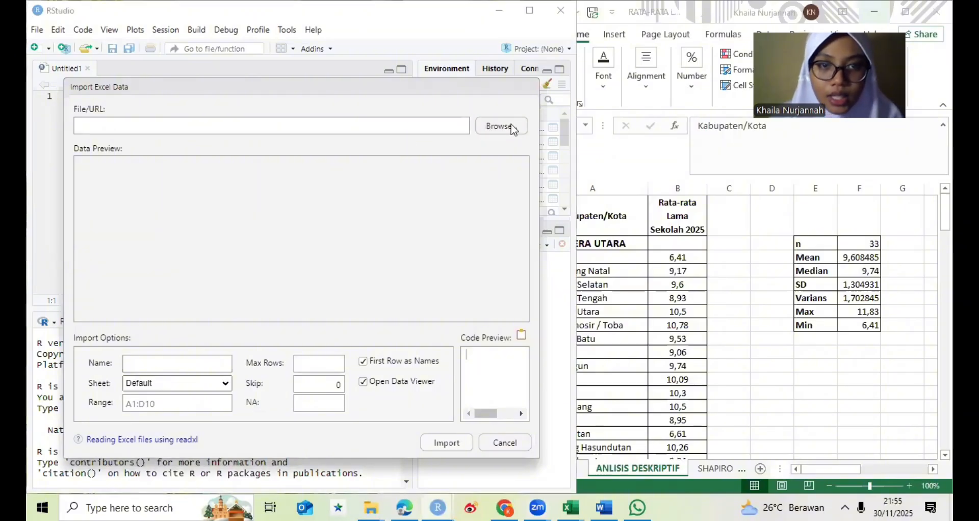
pyautogui.click(483, 127)
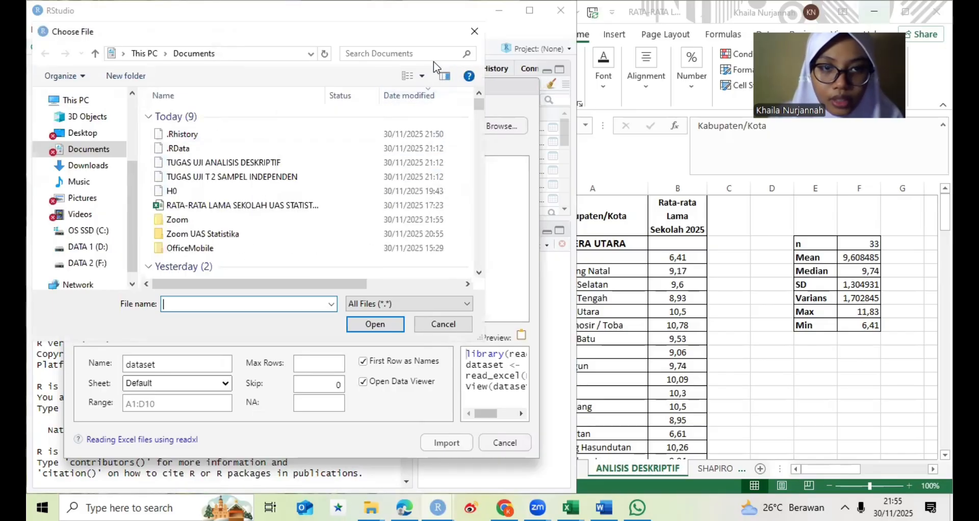
pyautogui.click(416, 53)
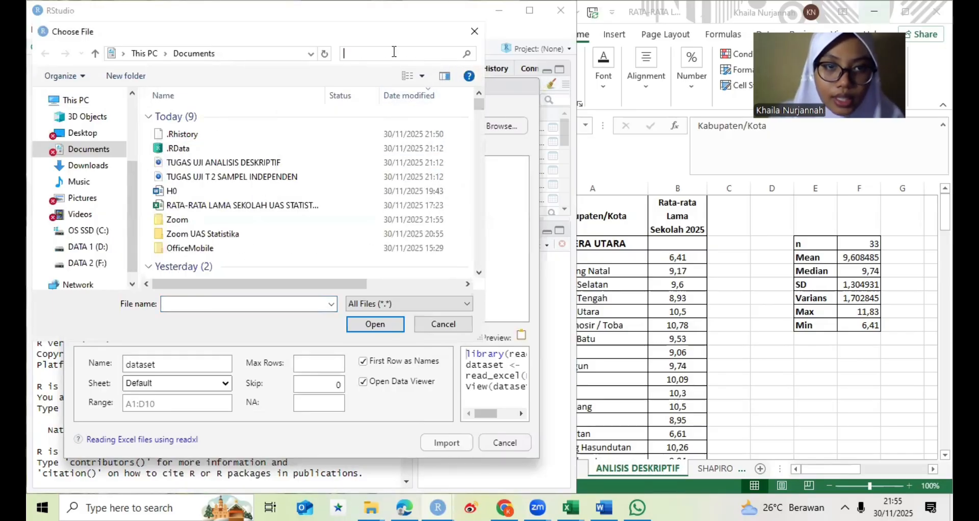
pyautogui.write('data')
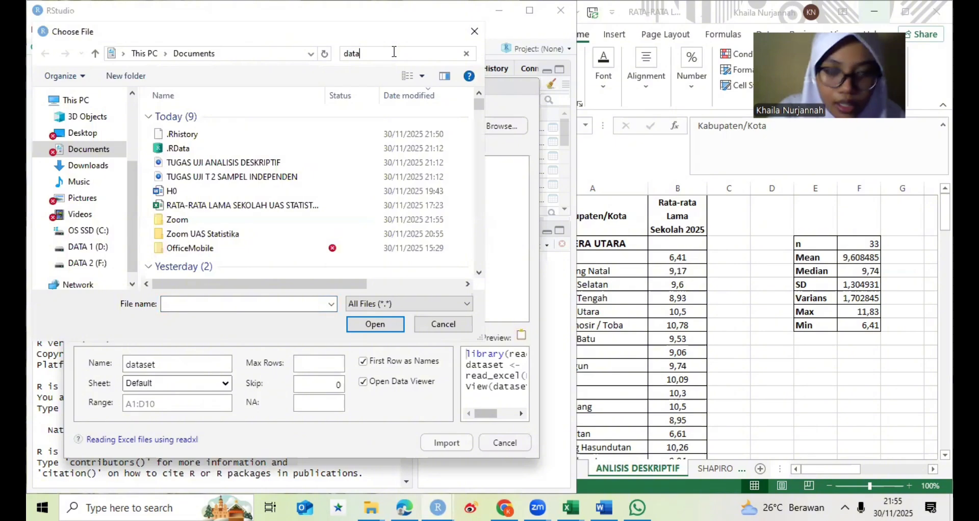
pyautogui.write('_rat')
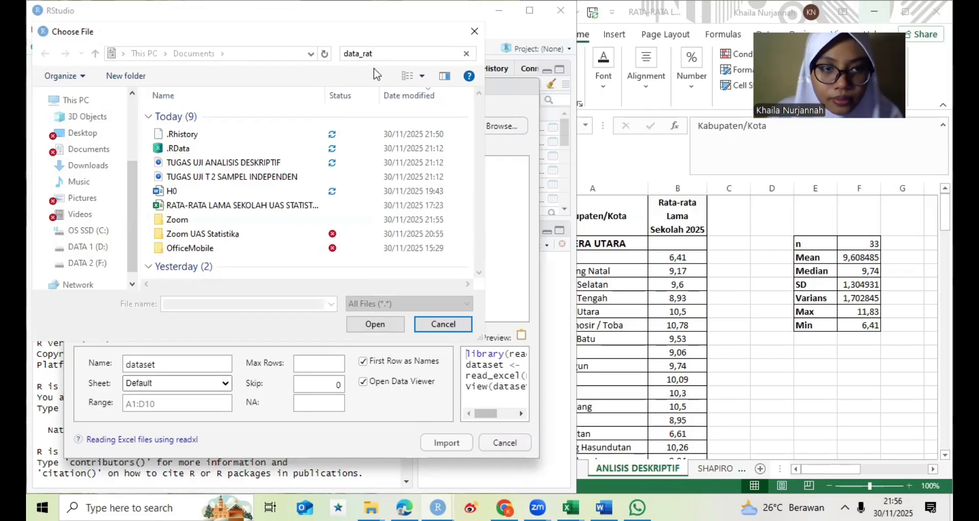
pyautogui.click(378, 55)
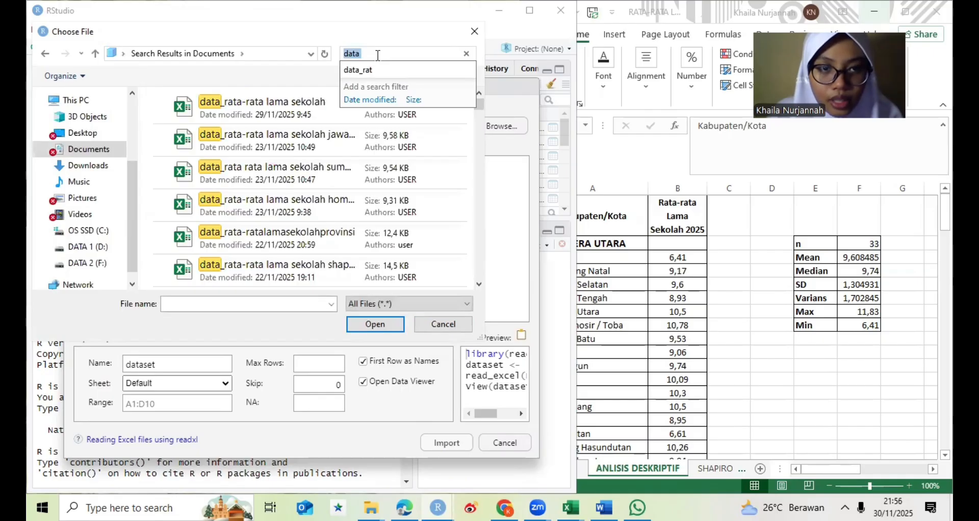
pyautogui.click(244, 172)
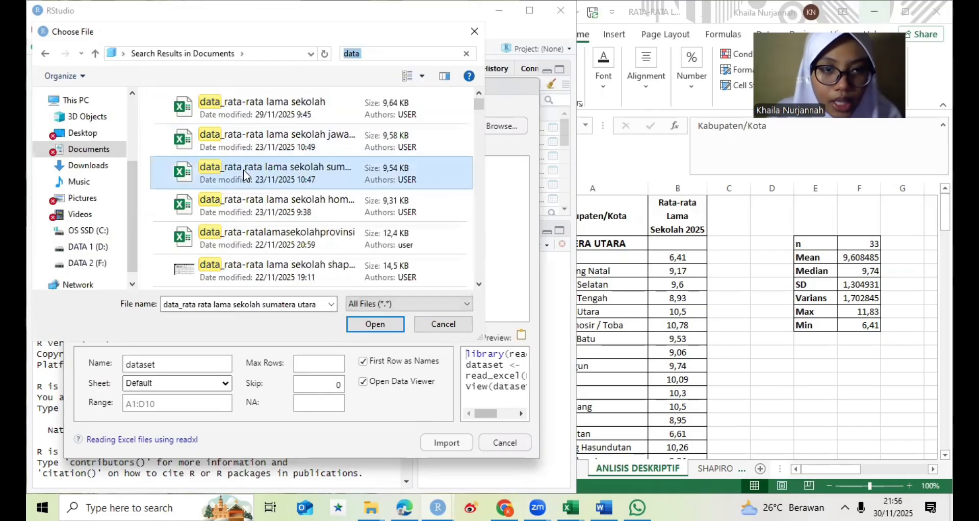
pyautogui.click(376, 325)
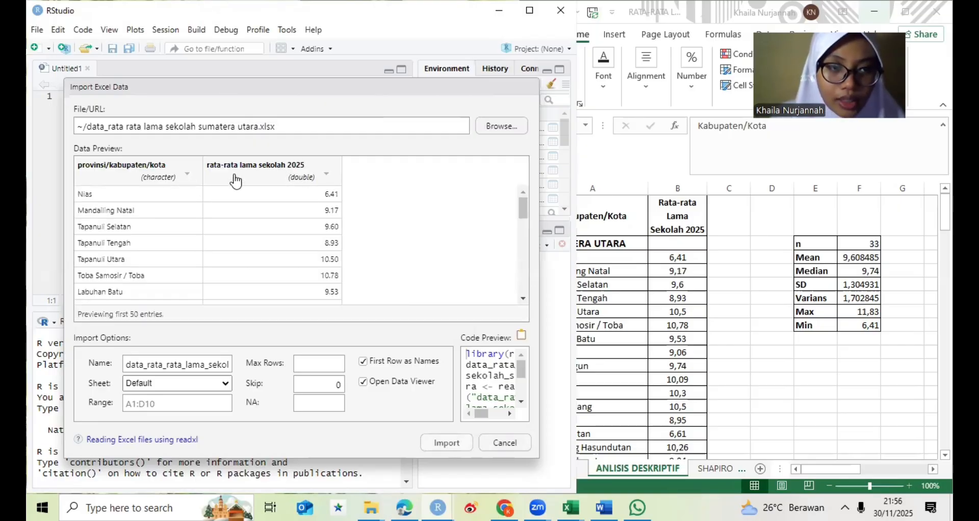
# - Set the rata-rata lama sekolah 2025 column type to Numeric, check the previewed rows, and import the dataset with its import code copied
pyautogui.click(319, 184)
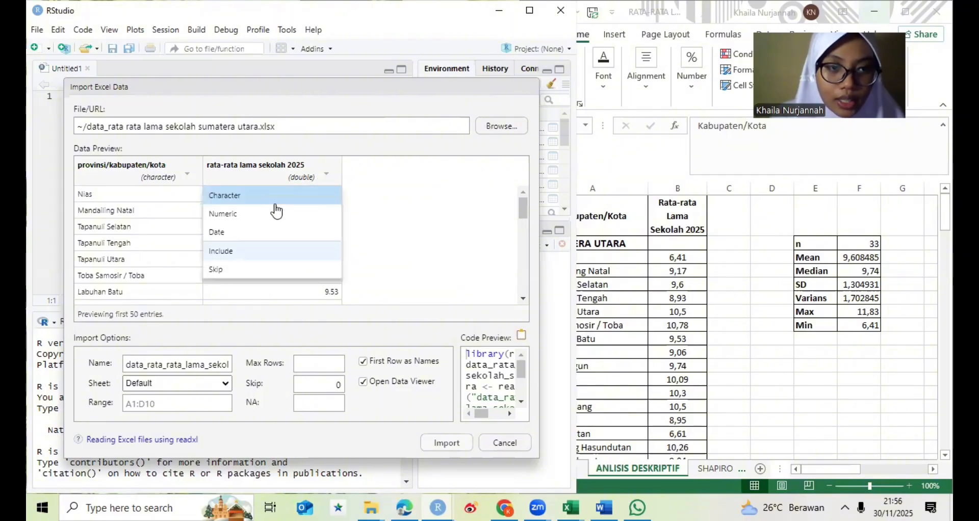
pyautogui.click(270, 213)
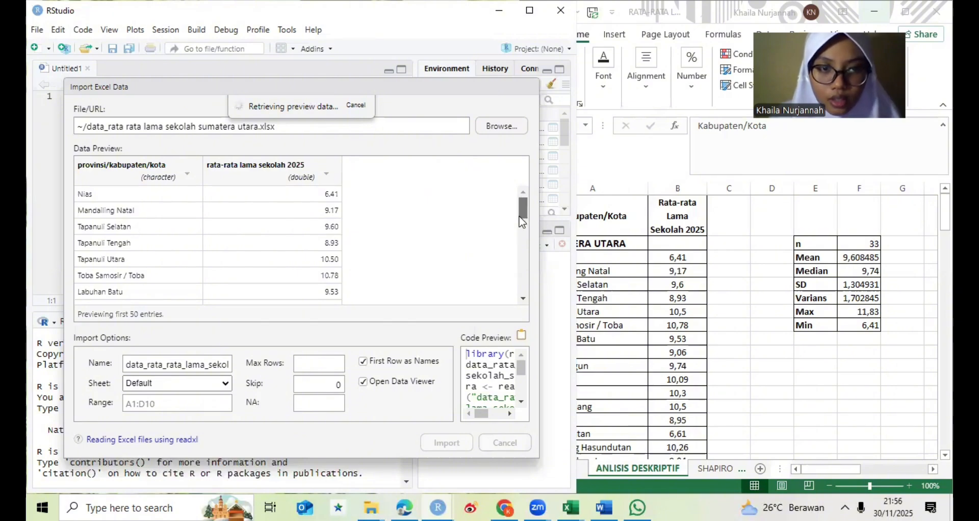
pyautogui.scroll(-1, 520, 211)
pyautogui.moveTo(521, 210); pyautogui.dragTo(518, 237)
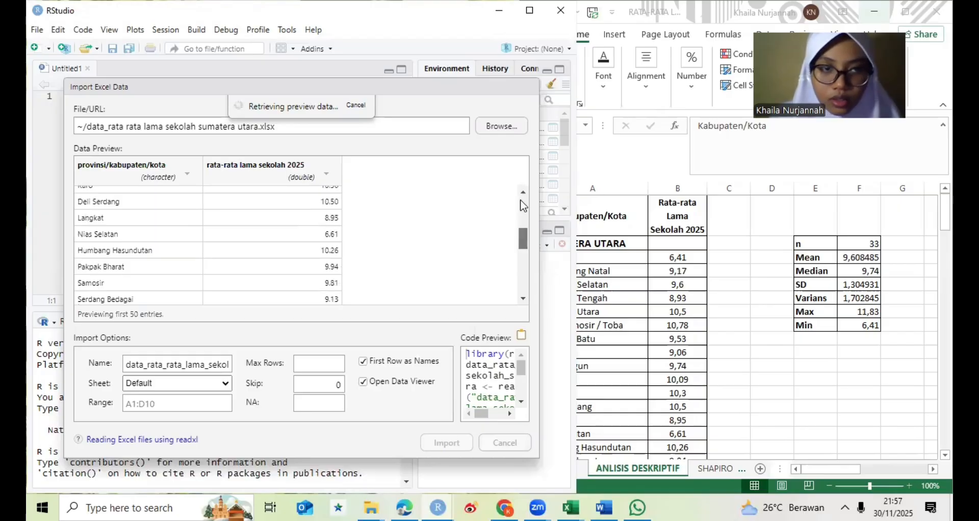
pyautogui.scroll(5, 368, 204)
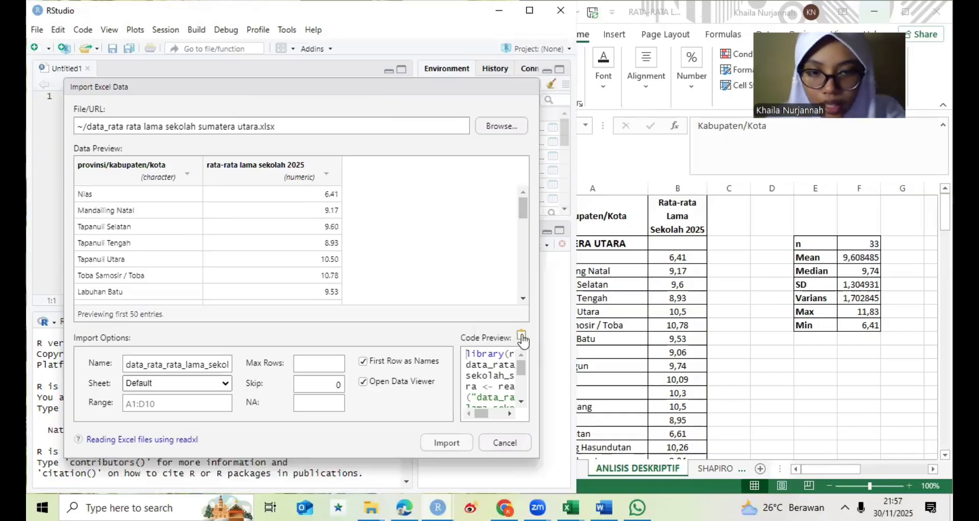
pyautogui.press('Return')
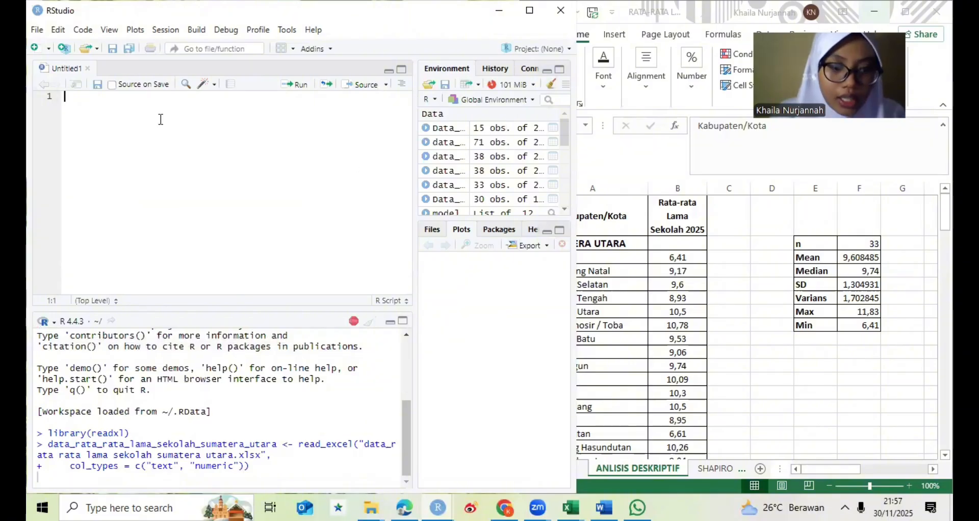
# - Paste the copied readxl import code into the empty Untitled1 script and run all of it
pyautogui.hotkey('ctrl', 'v')
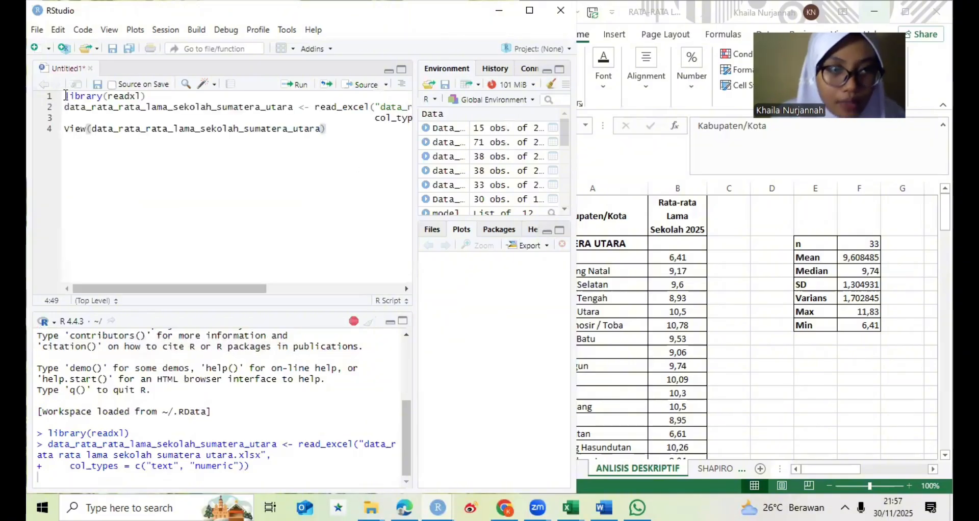
pyautogui.hotkey('ctrl', 'a')
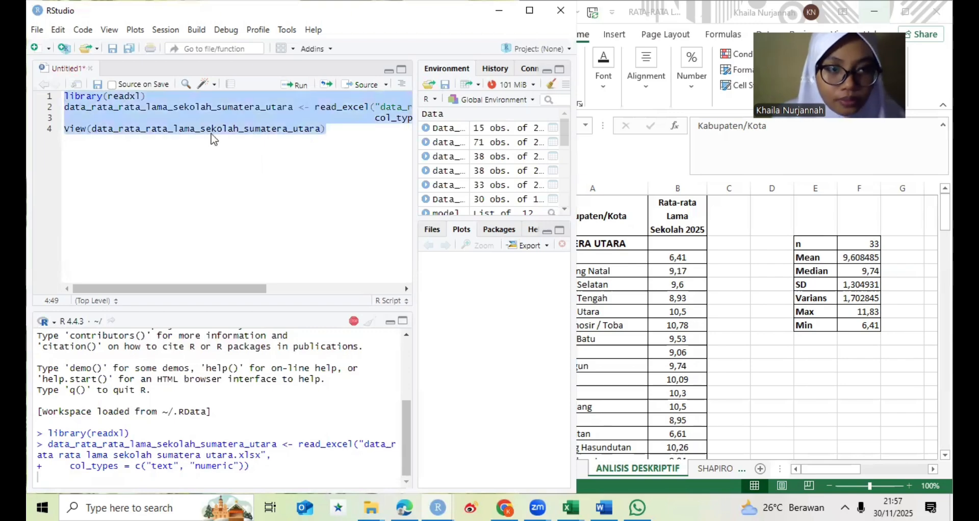
pyautogui.hotkey('ctrl', 'Return')
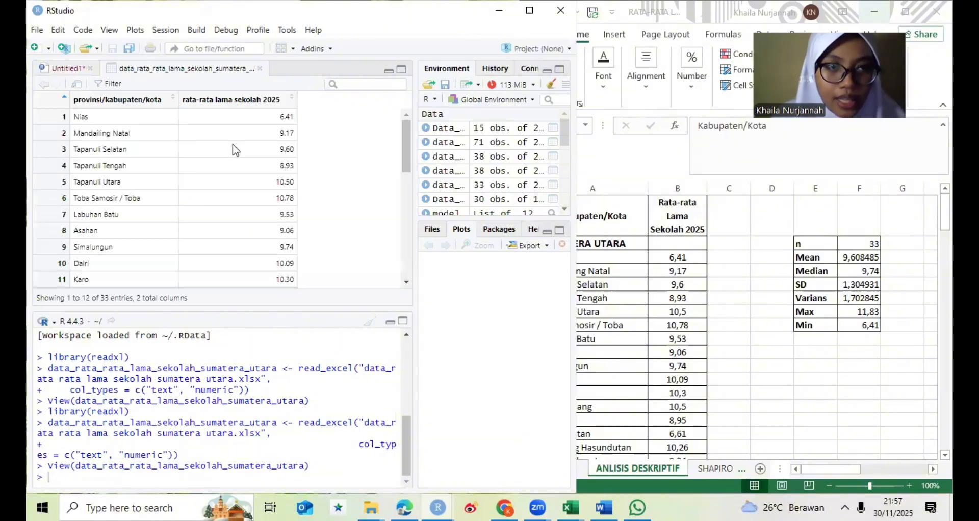
# - Return to the Untitled1 script and add the comment #n (Jumlah Data) after a blank line below the import code
pyautogui.click(63, 74)
pyautogui.click(339, 133)
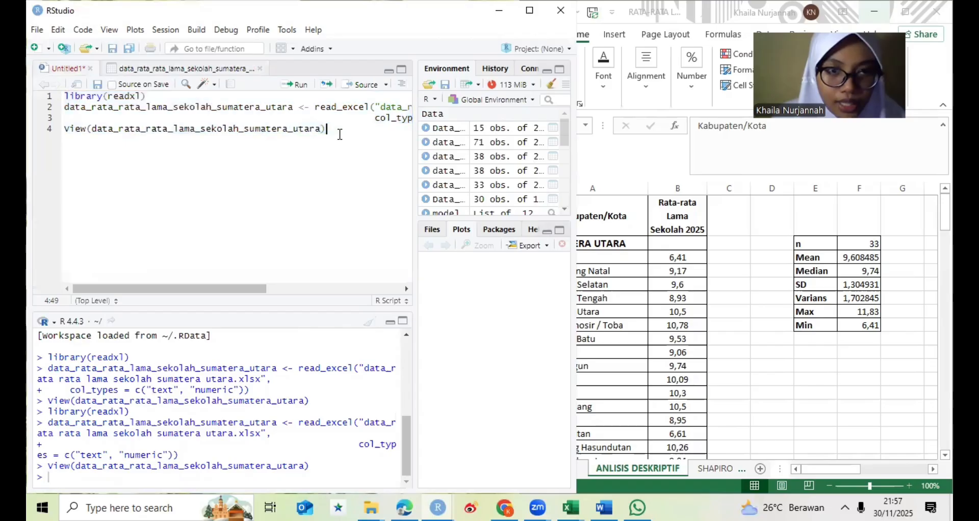
pyautogui.press('Return')
pyautogui.press('Return')
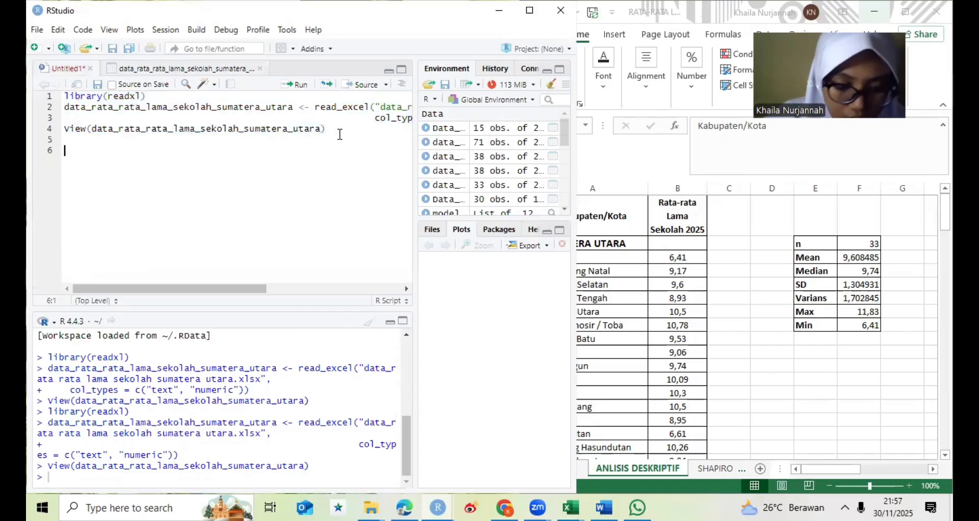
pyautogui.write('#n ')
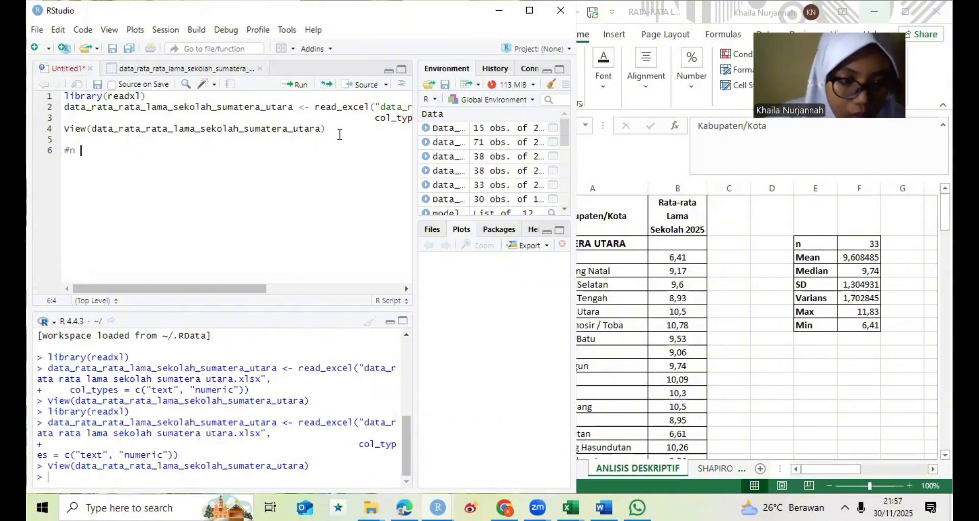
pyautogui.write('(j')
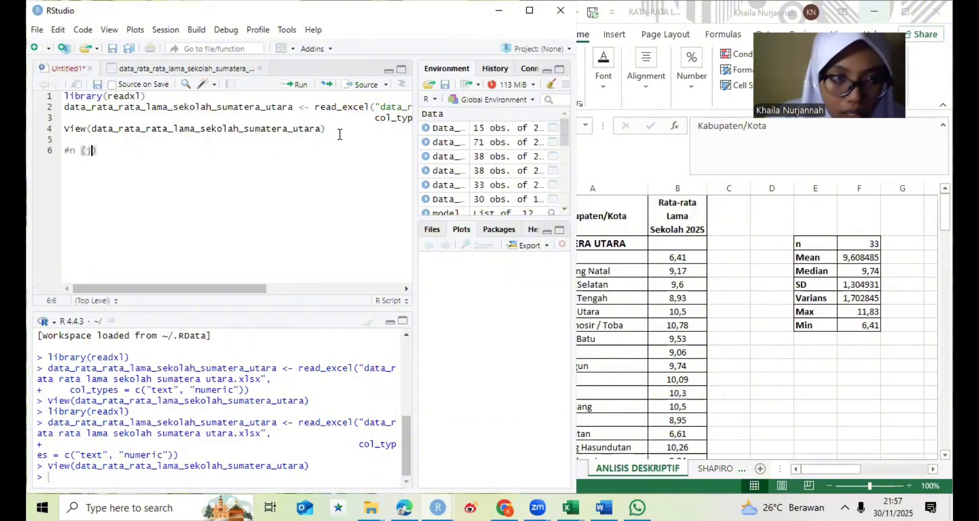
pyautogui.press('BackSpace')
pyautogui.write('J')
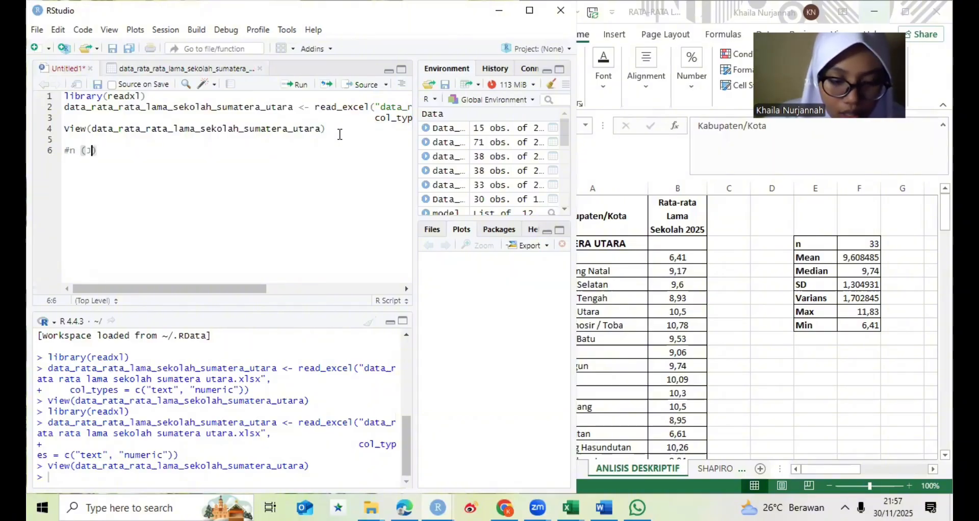
pyautogui.write('umlah ')
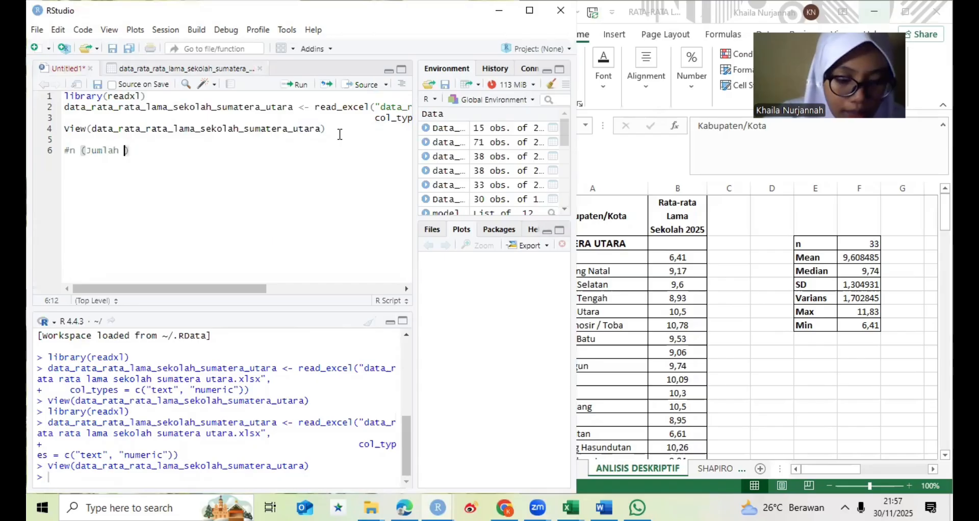
pyautogui.write('Data)')
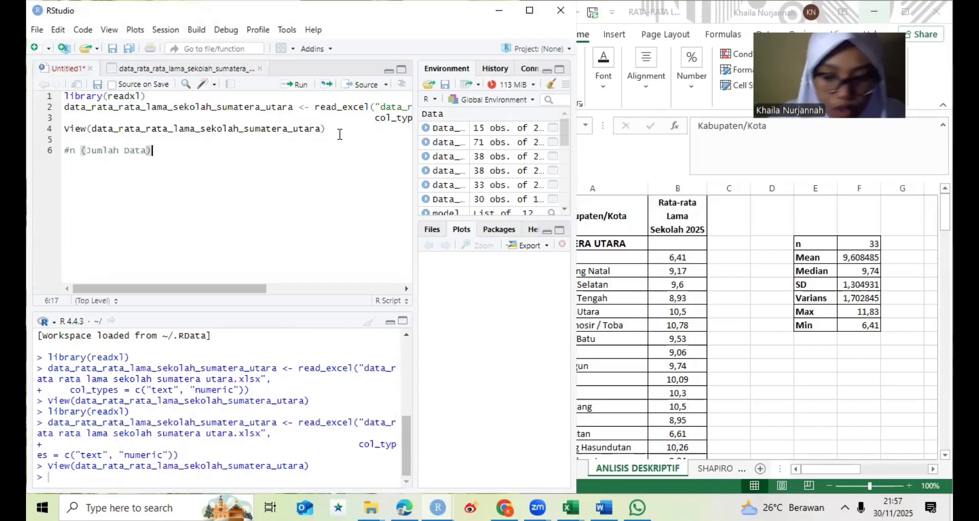
pyautogui.press('Return')
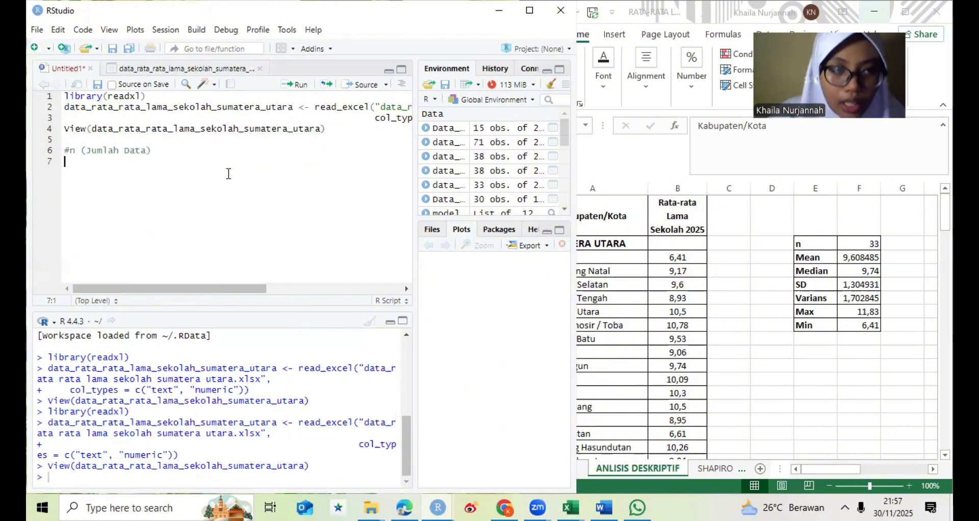
# - Add the line n<- nrow(data_rata_rata_lama_sekolah_sumatera_utara) beneath the Jumlah Data comment
pyautogui.write('n<')
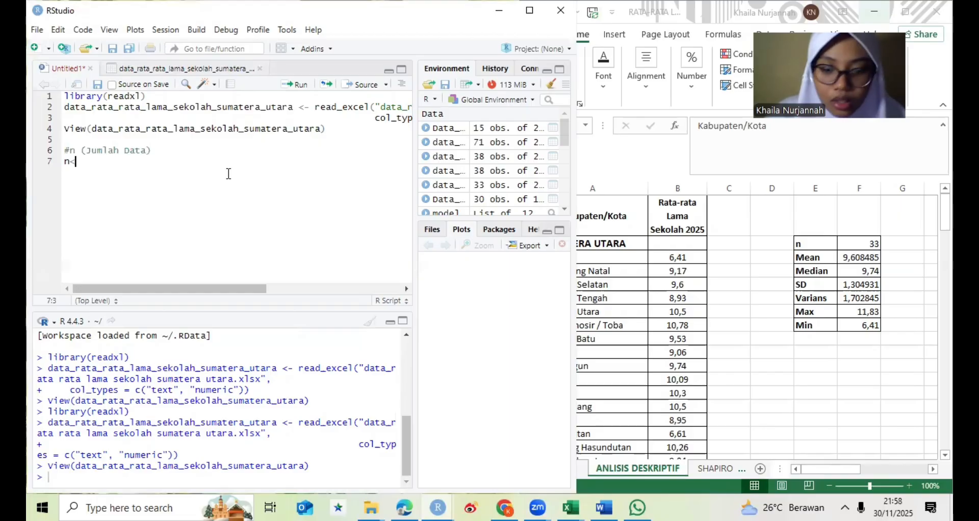
pyautogui.write('-')
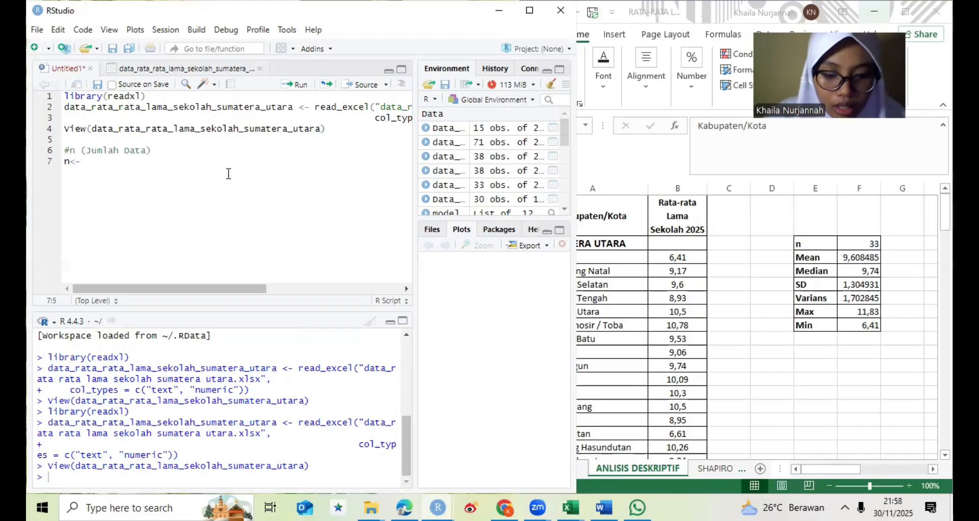
pyautogui.write(' nrow')
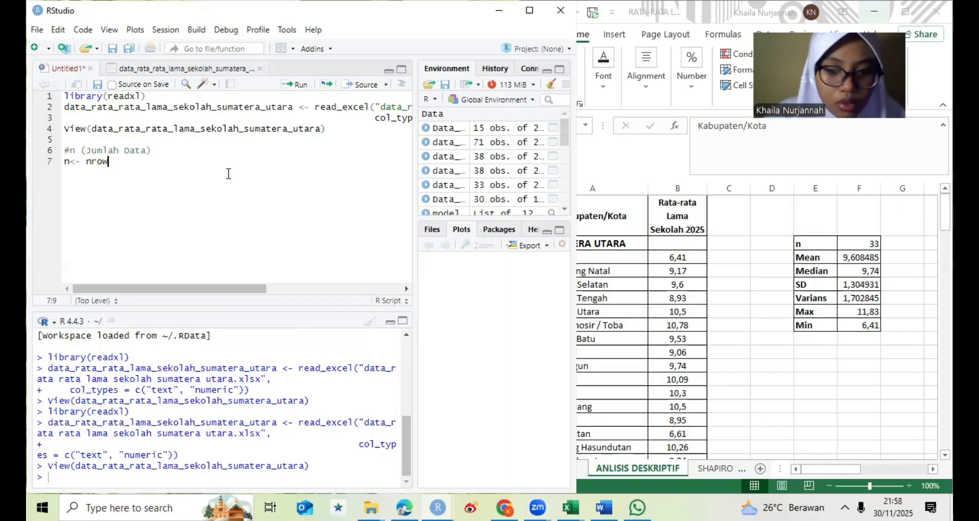
pyautogui.write('(')
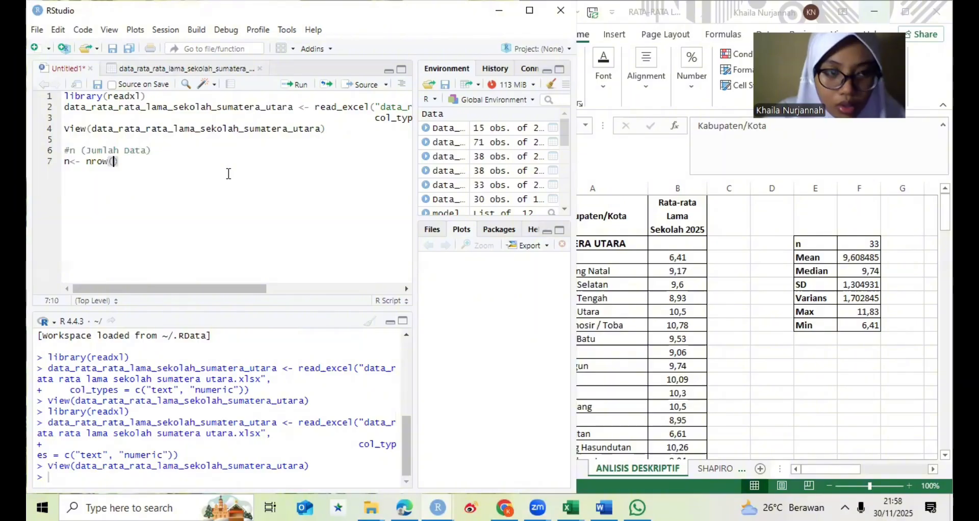
pyautogui.write('d')
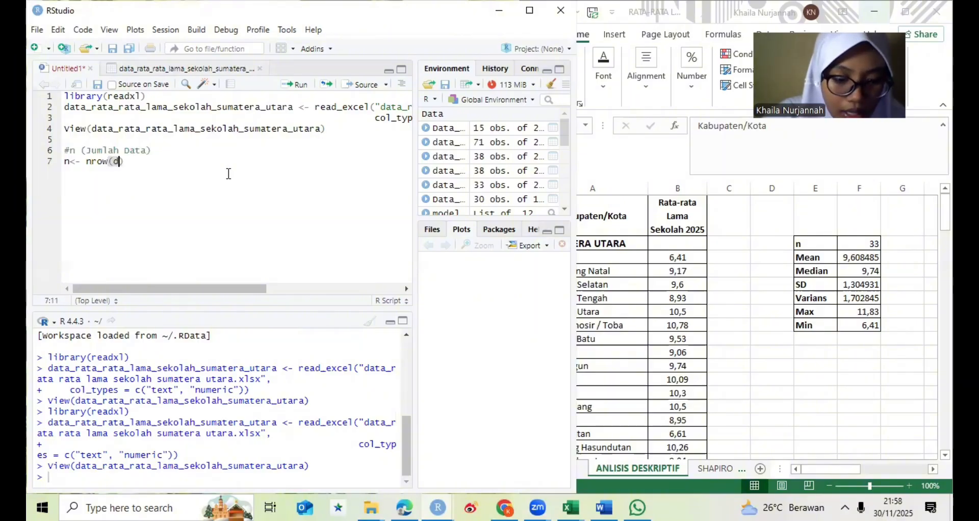
pyautogui.write('ata_')
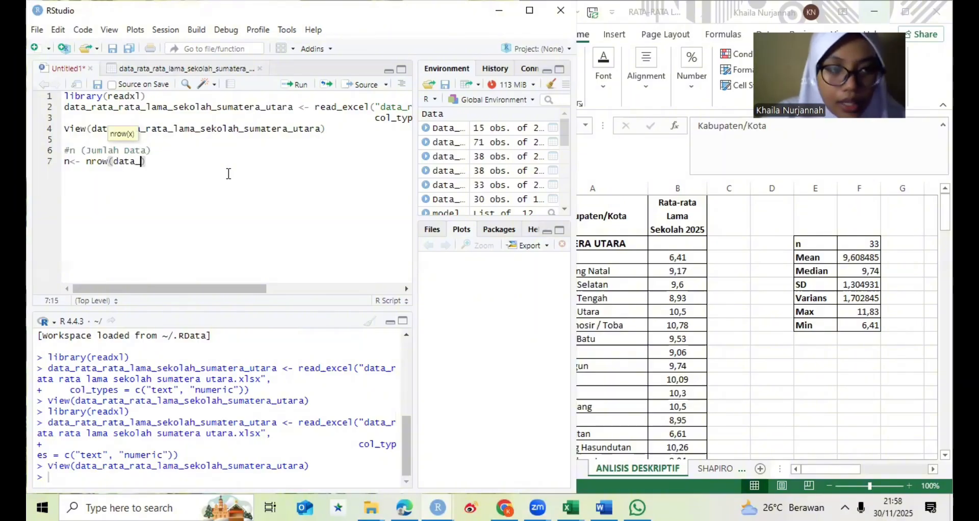
pyautogui.write('rata')
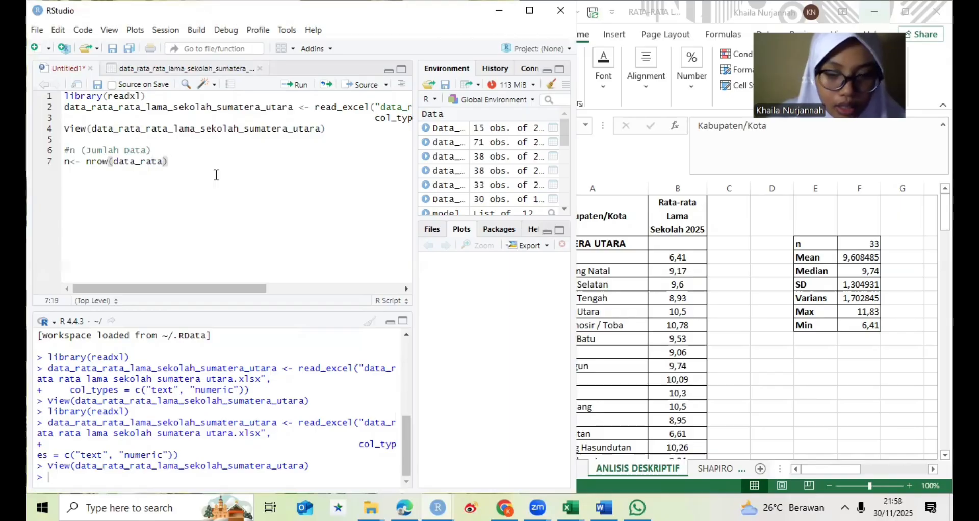
pyautogui.press('BackSpace')
pyautogui.press('BackSpace')
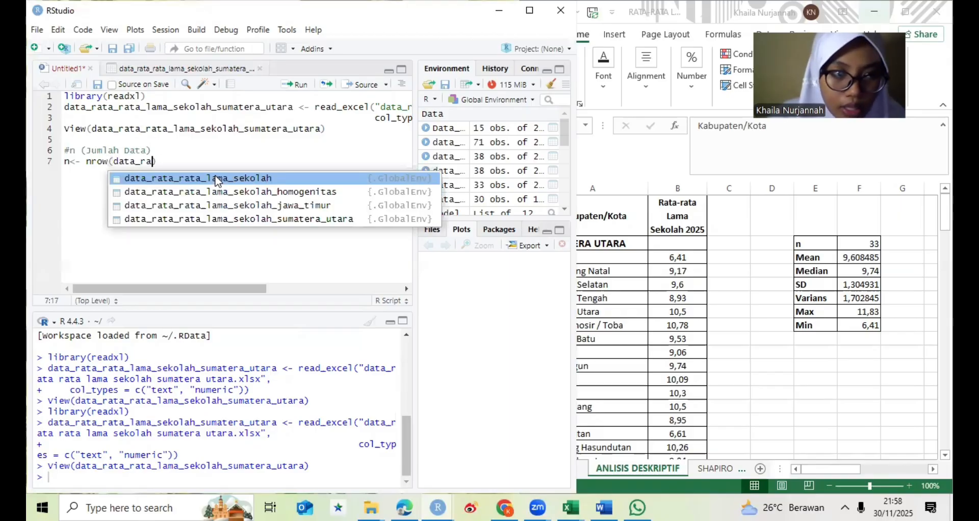
pyautogui.click(242, 219)
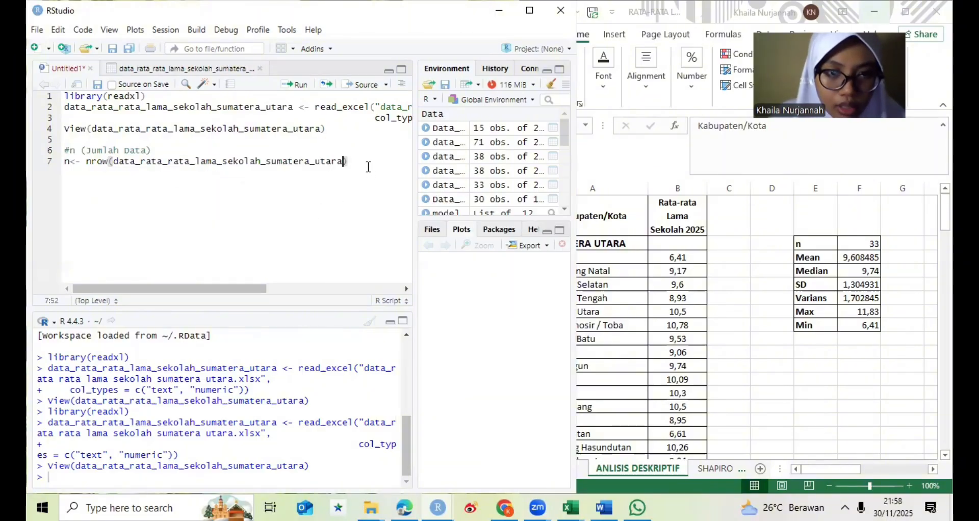
pyautogui.press('Return')
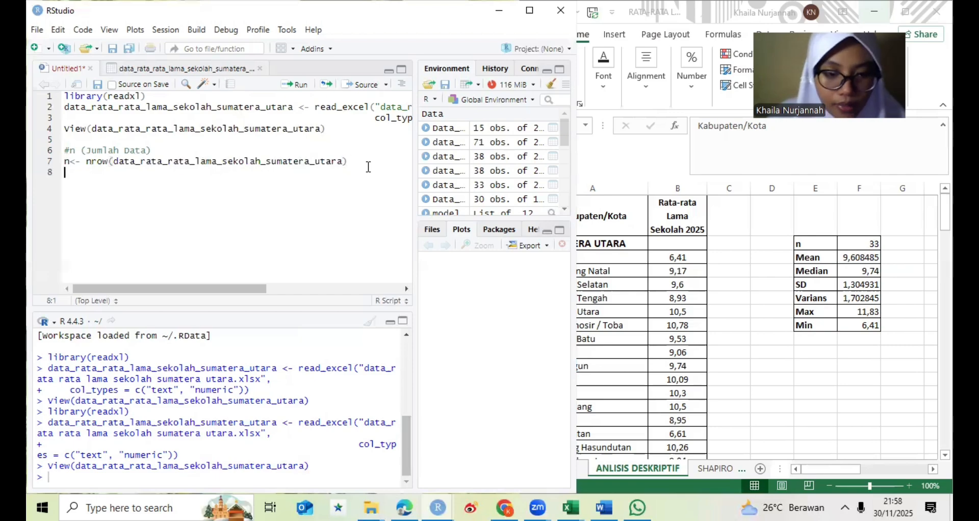
# - Add print(n) below the nrow line and run the whole Jumlah Data block
pyautogui.write('print')
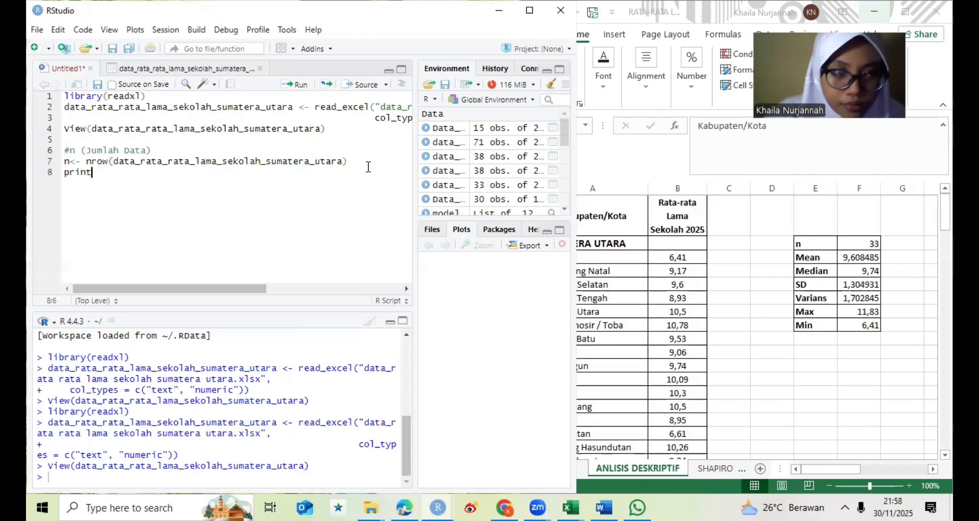
pyautogui.press('Tab')
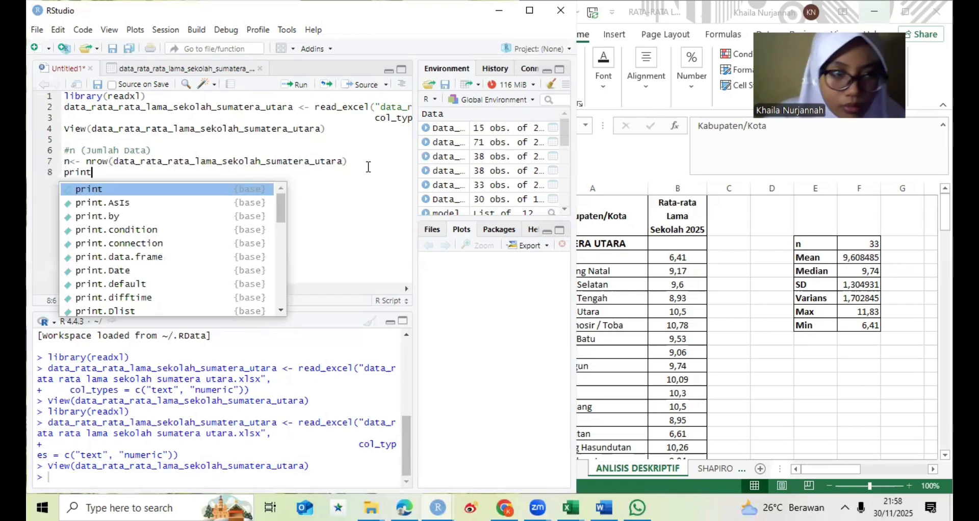
pyautogui.write('(')
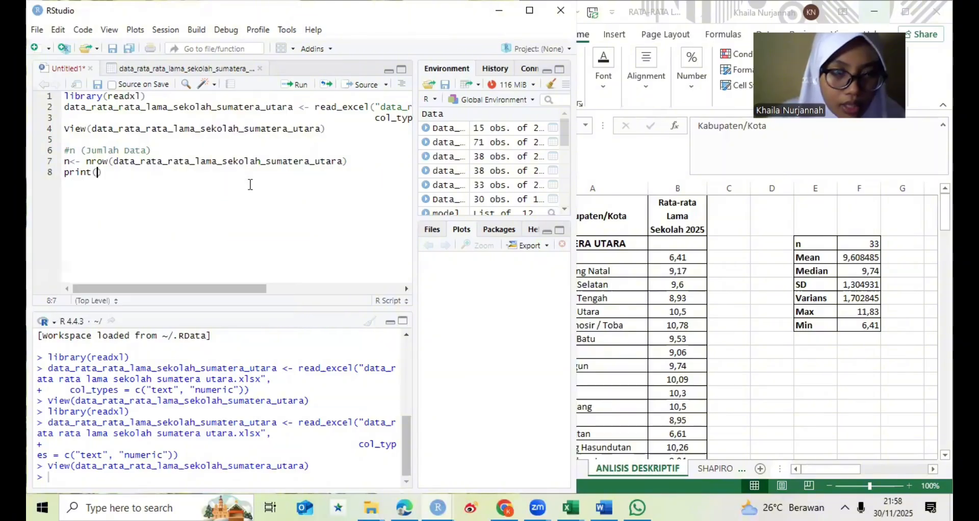
pyautogui.write('n')
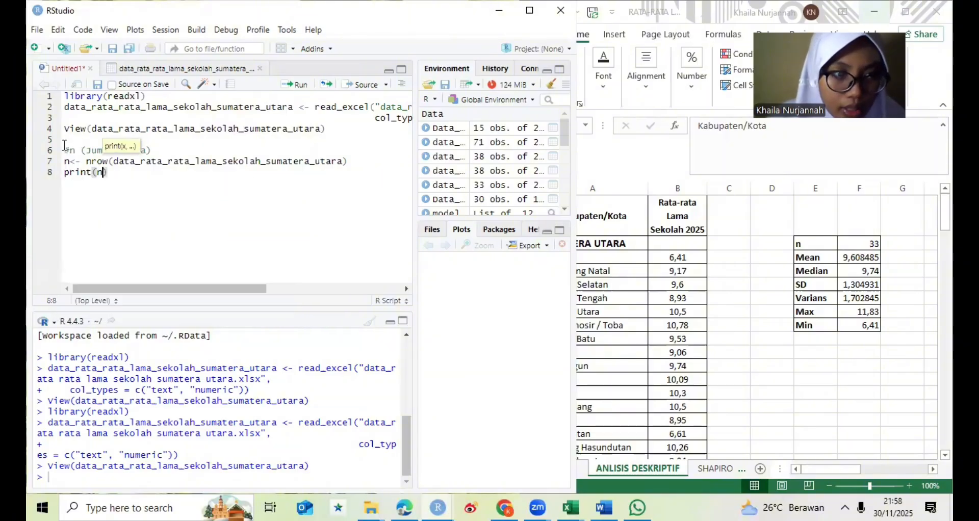
pyautogui.moveTo(65, 140); pyautogui.dragTo(138, 198)
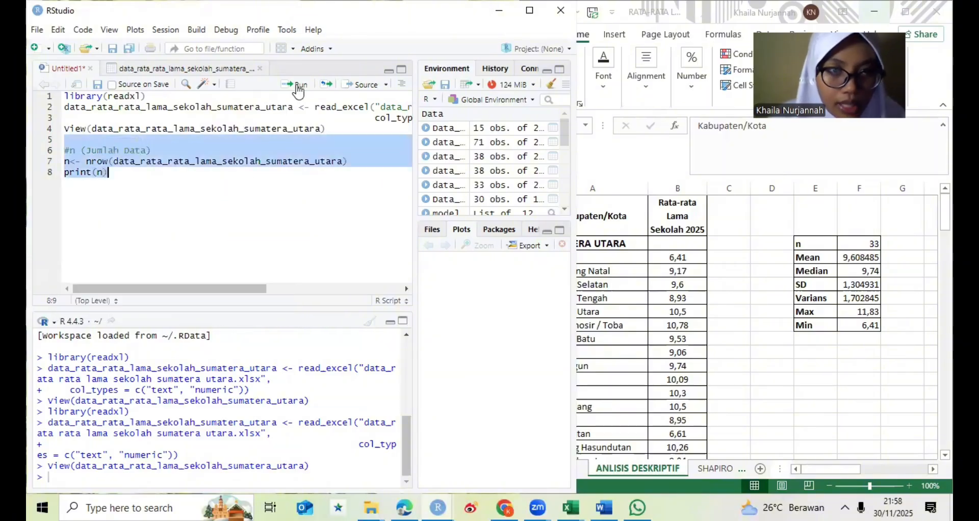
pyautogui.hotkey('ctrl', 'Return')
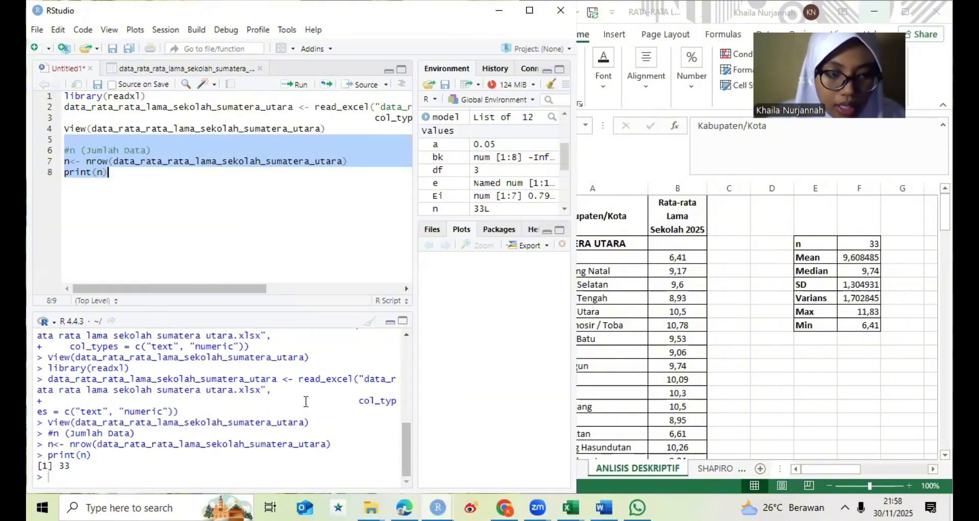
# - Leave a blank line below print(n) and add the comment #Mean
pyautogui.click(208, 187)
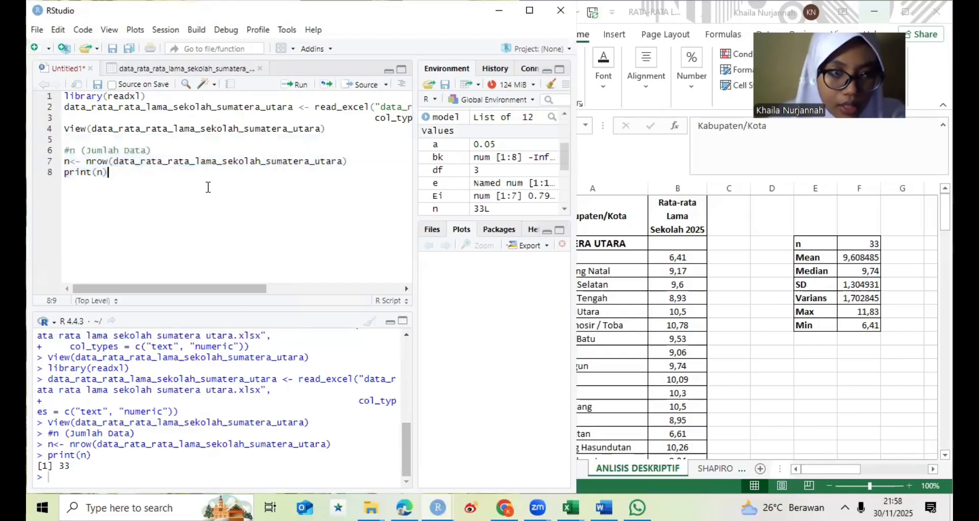
pyautogui.press('Return')
pyautogui.press('Return')
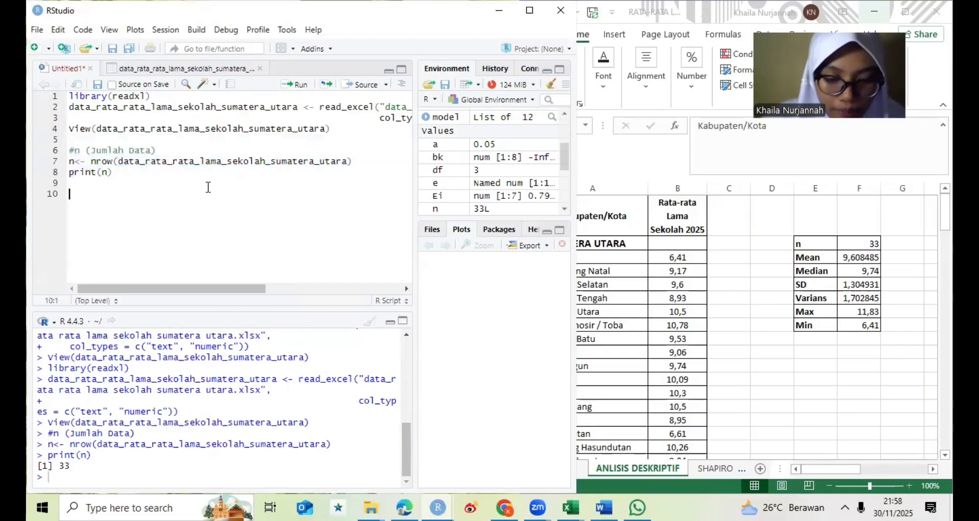
pyautogui.write('#')
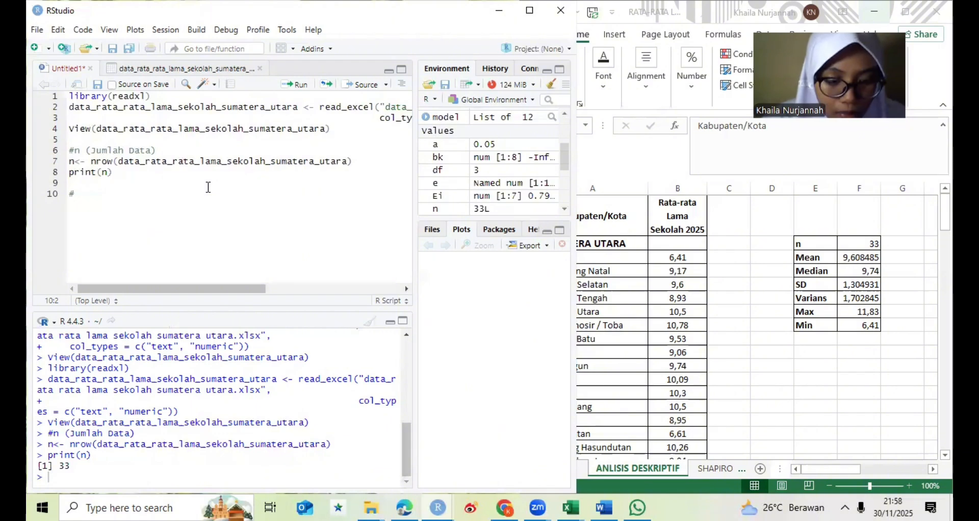
pyautogui.write('Mean')
pyautogui.press('Return')
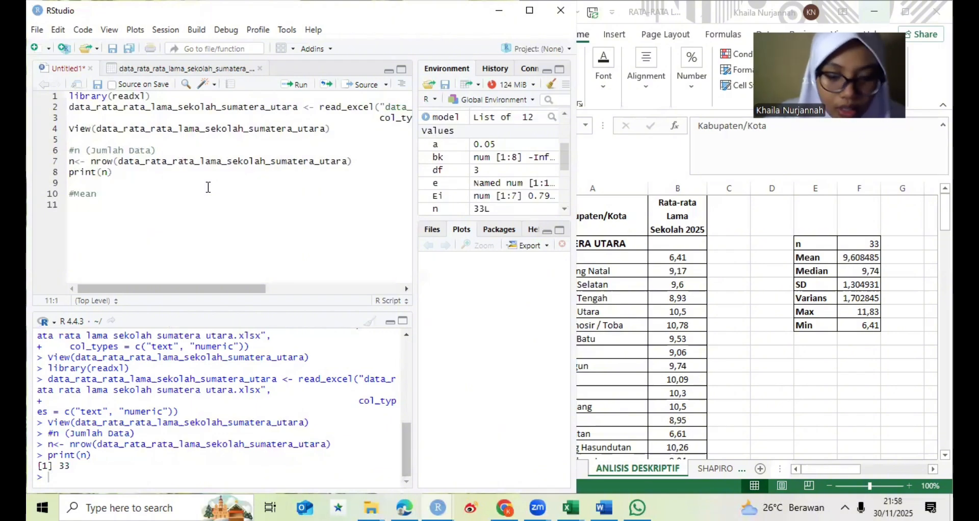
# - Write mean (data_rata_rata_lama_sekolah_sumatera_utara$`rata-rata lama sekolah 2025`) beneath the #Mean comment
pyautogui.write('mean ')
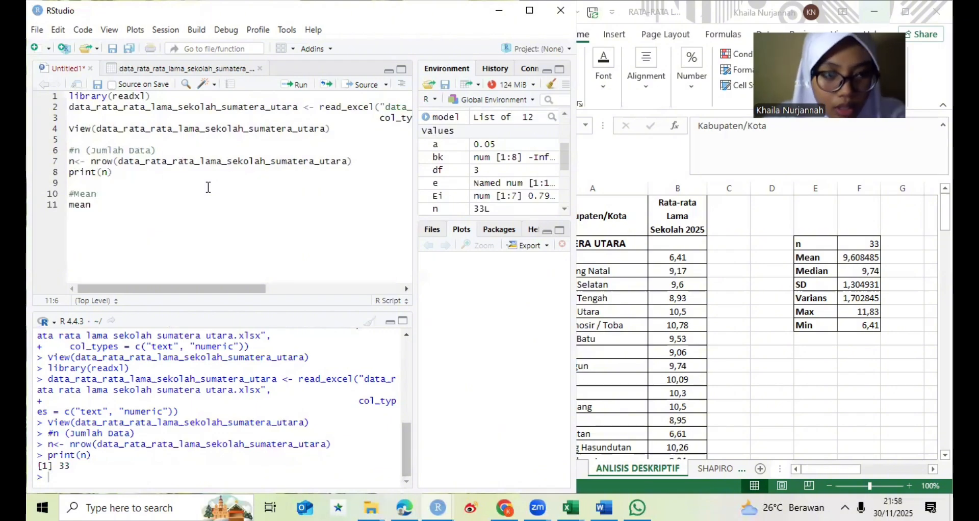
pyautogui.write('(dat')
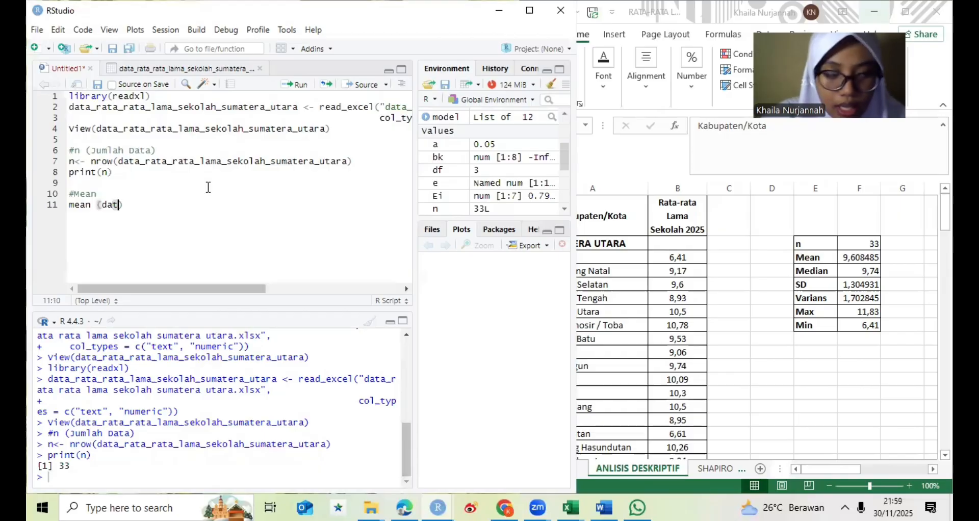
pyautogui.write('a_rat')
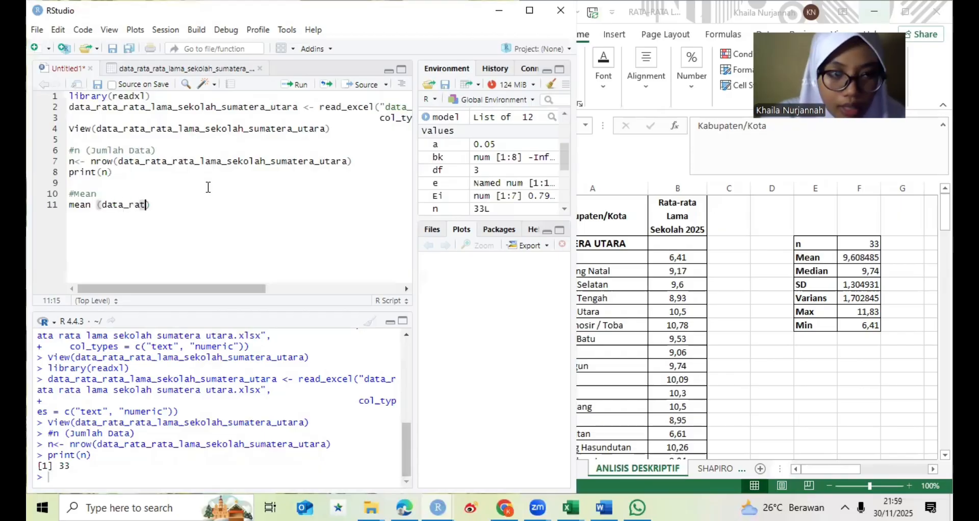
pyautogui.write('a_')
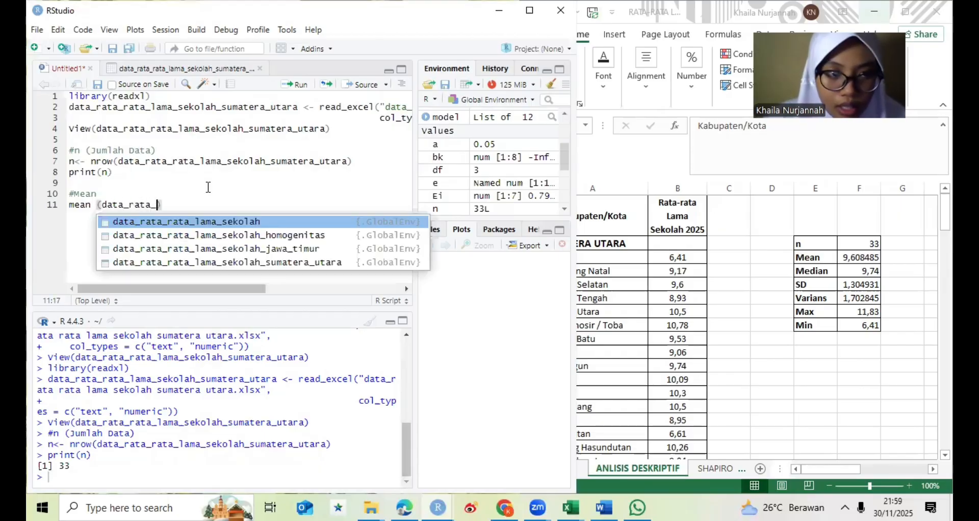
pyautogui.click(224, 262)
pyautogui.click(225, 262)
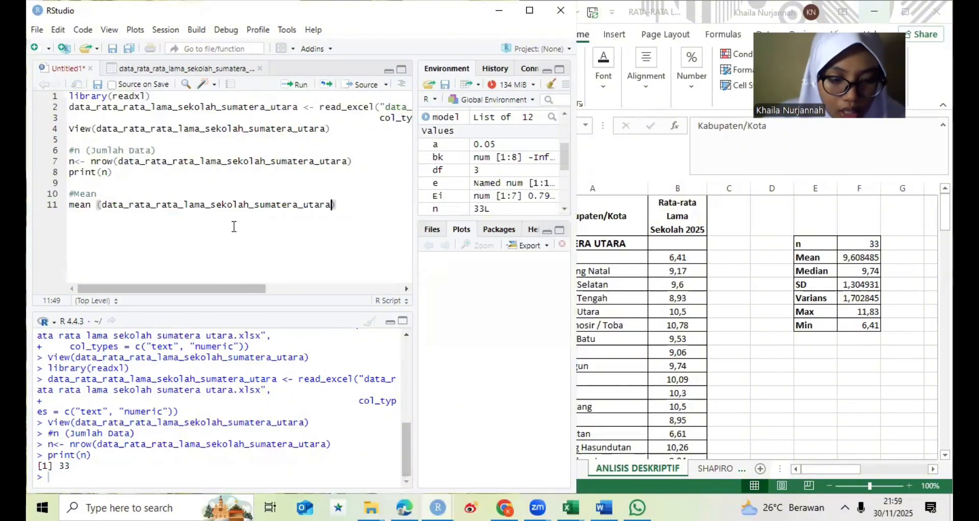
pyautogui.write('$rat')
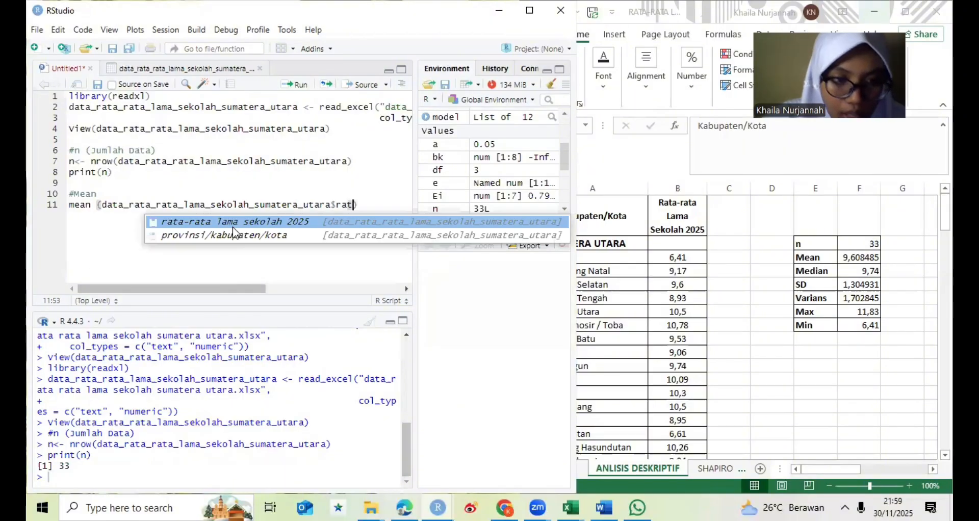
pyautogui.write('a')
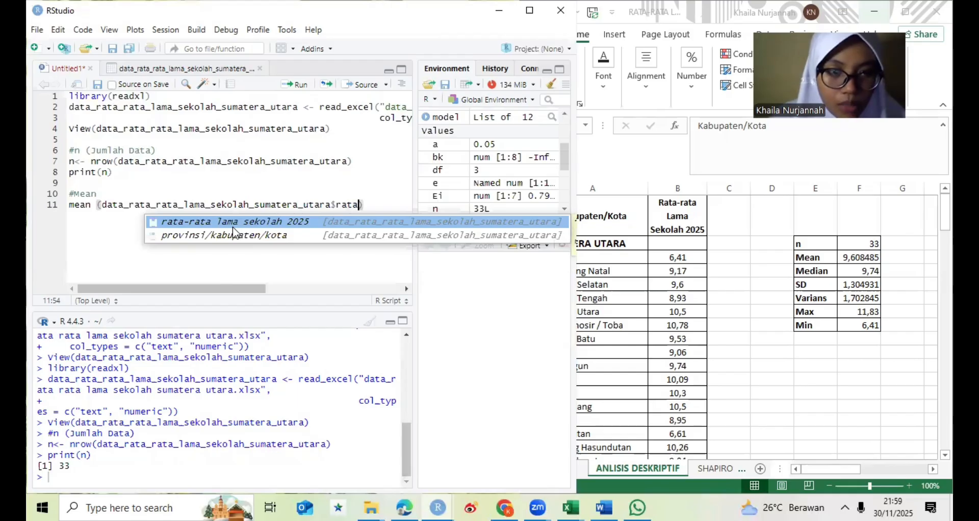
pyautogui.press('Return')
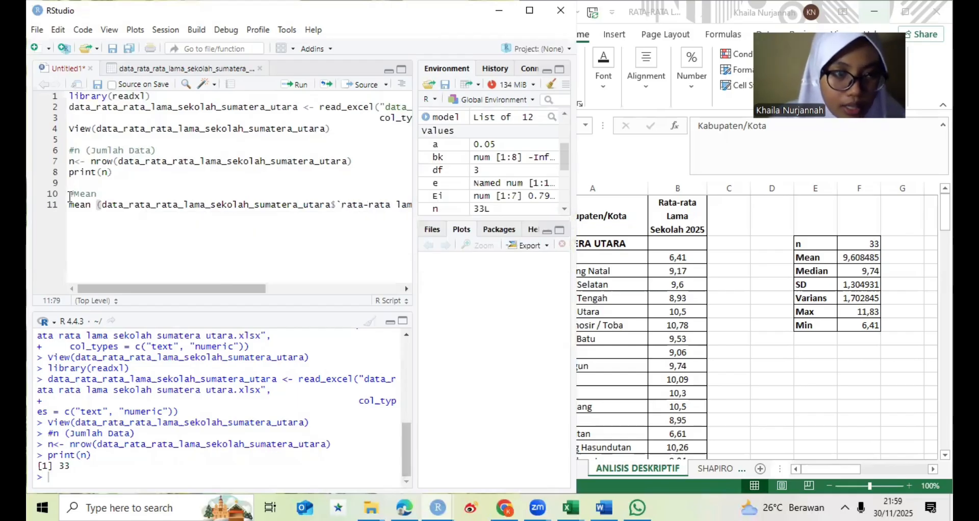
# - Run only the #Mean comment and its mean line
pyautogui.click(70, 197)
pyautogui.hotkey('shift', 'Down')
pyautogui.hotkey('shift', 'End')
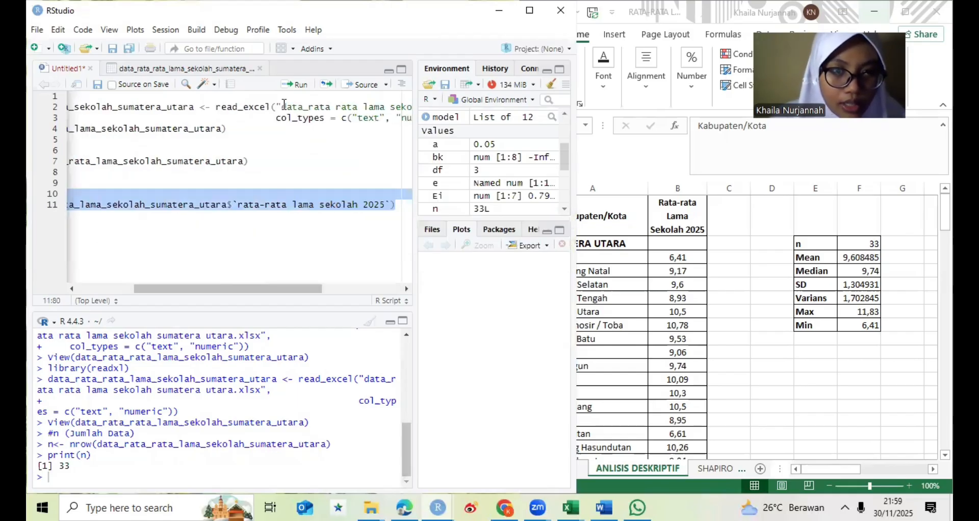
pyautogui.click(291, 85)
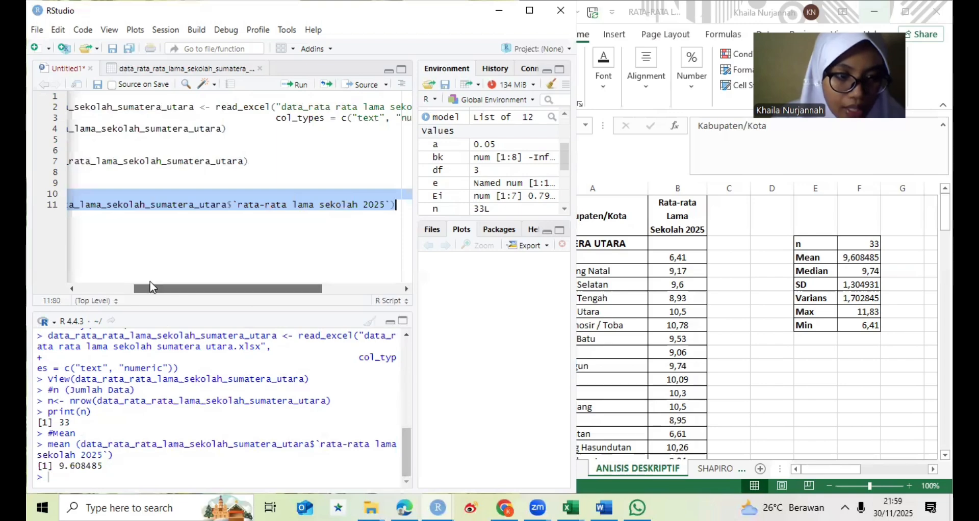
# - Leave a blank line below the mean line and add the comment #Media
pyautogui.hscroll(-3, 113, 279)
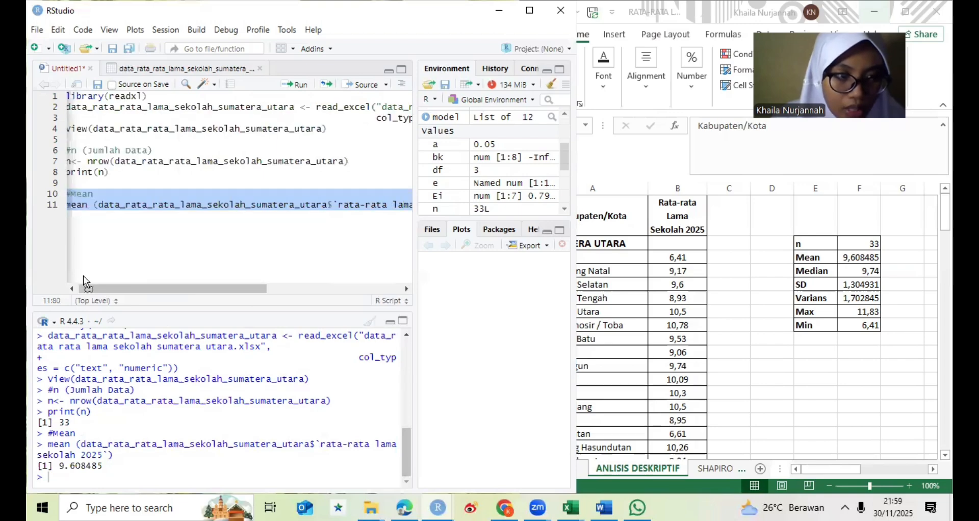
pyautogui.click(382, 220)
pyautogui.click(382, 220)
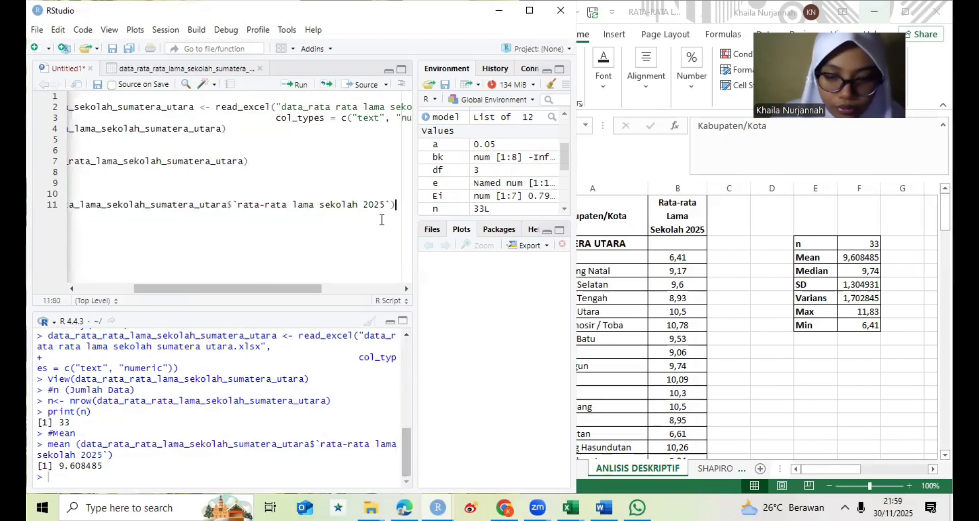
pyautogui.press('Return')
pyautogui.press('Return')
pyautogui.write('#')
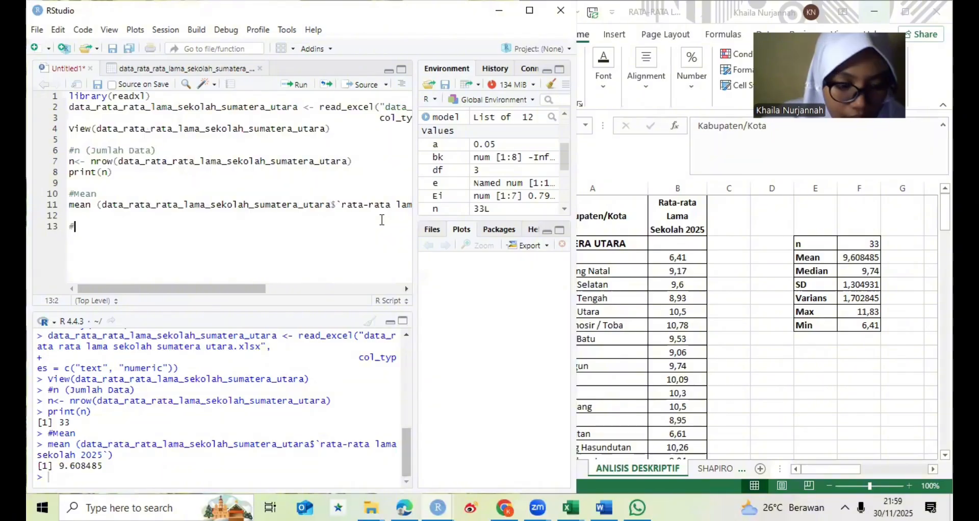
pyautogui.write('Media')
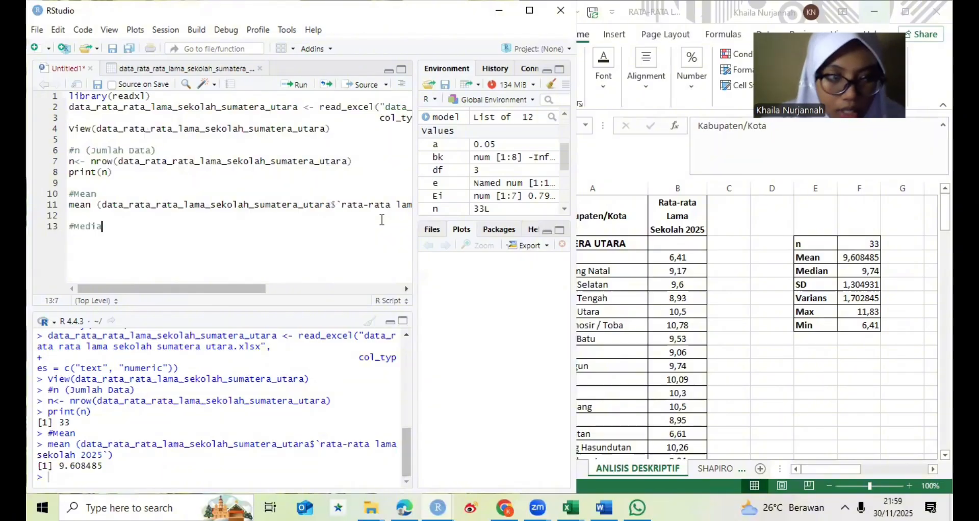
pyautogui.press('Return')
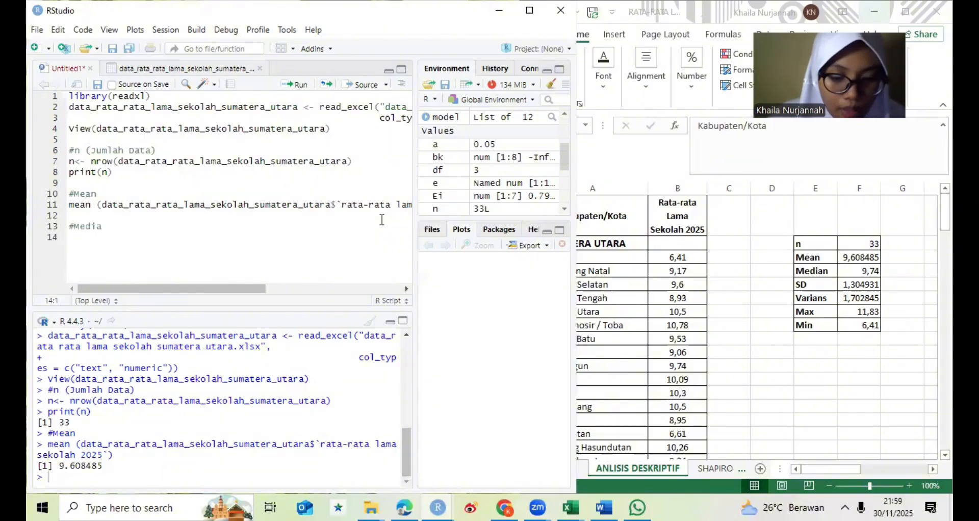
# - Write median(data_rata_rata_lama_sekolah_sumatera_utara$`rata-rata lama sekolah 2025`) beneath the #Media comment
pyautogui.write('median')
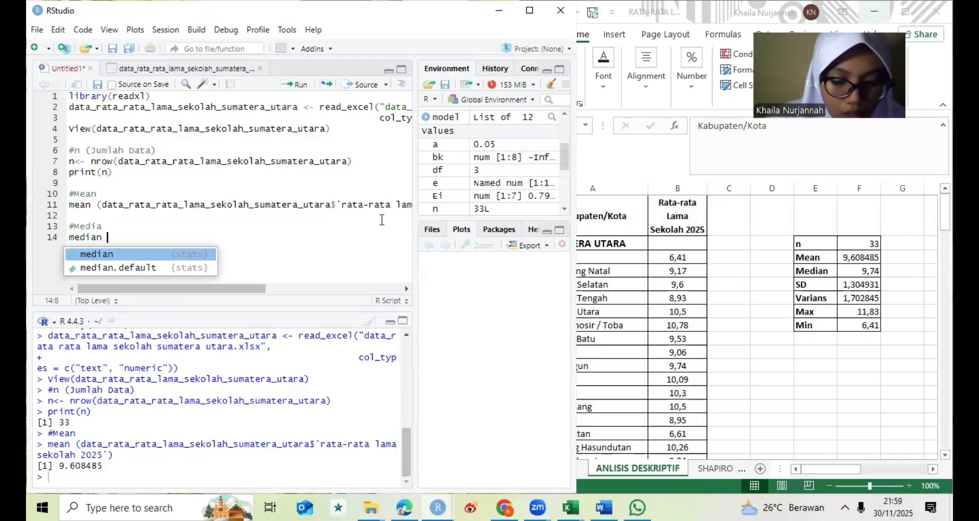
pyautogui.press('Escape')
pyautogui.write('(')
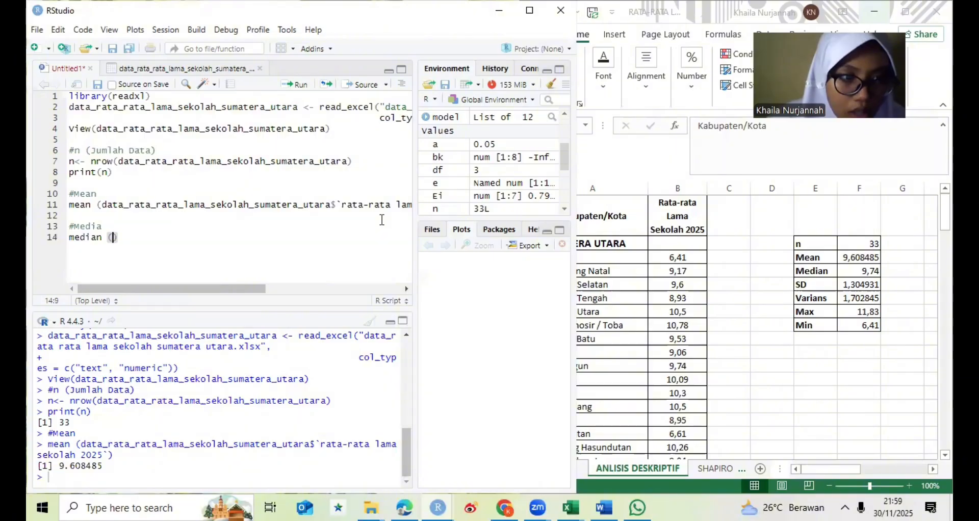
pyautogui.press('BackSpace')
pyautogui.press('BackSpace')
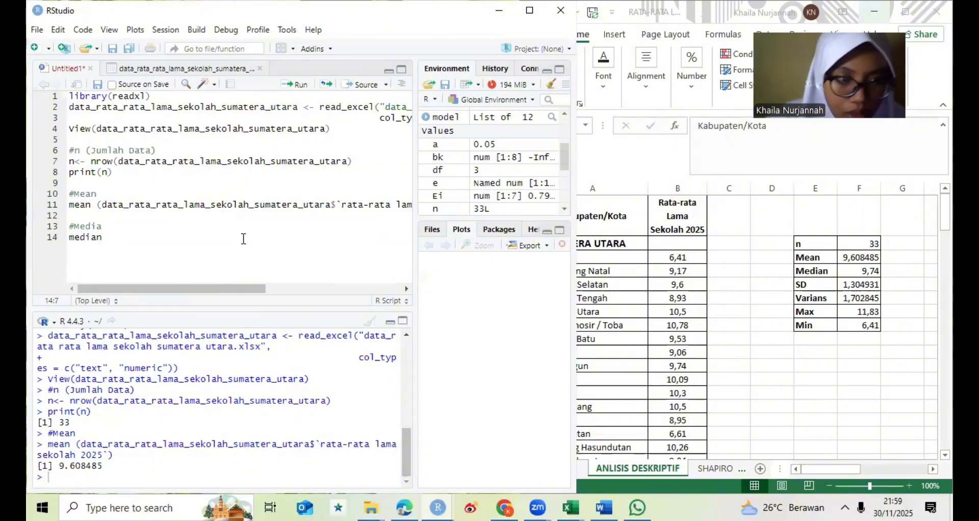
pyautogui.write('(data')
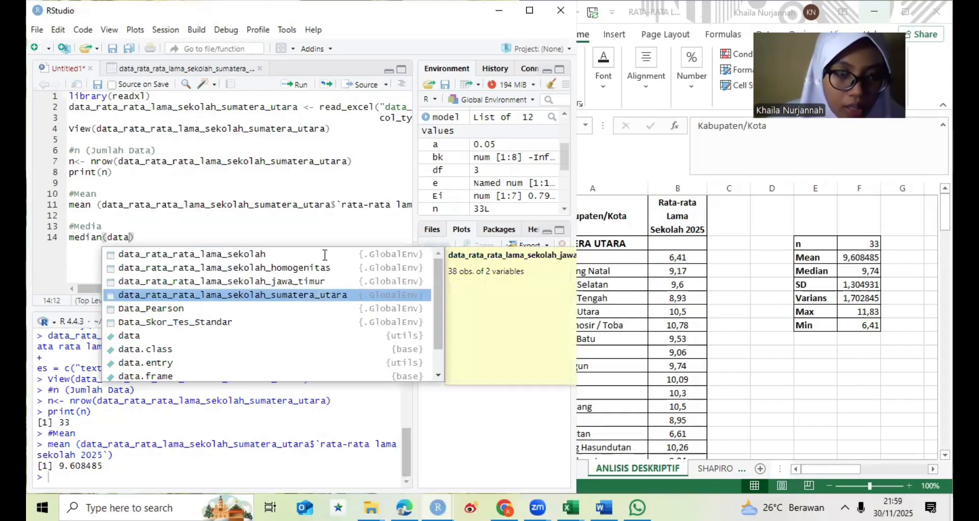
pyautogui.press('Return')
pyautogui.write('$`ra')
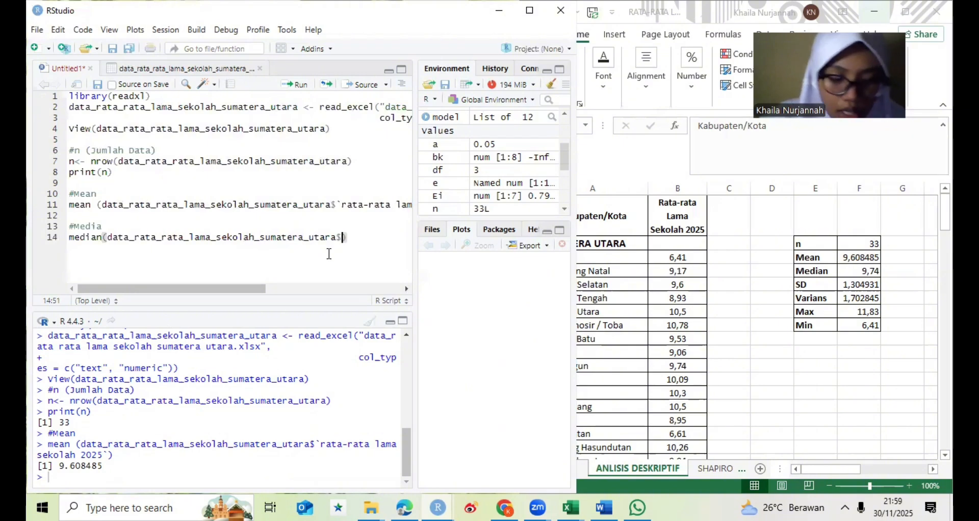
pyautogui.write('ta')
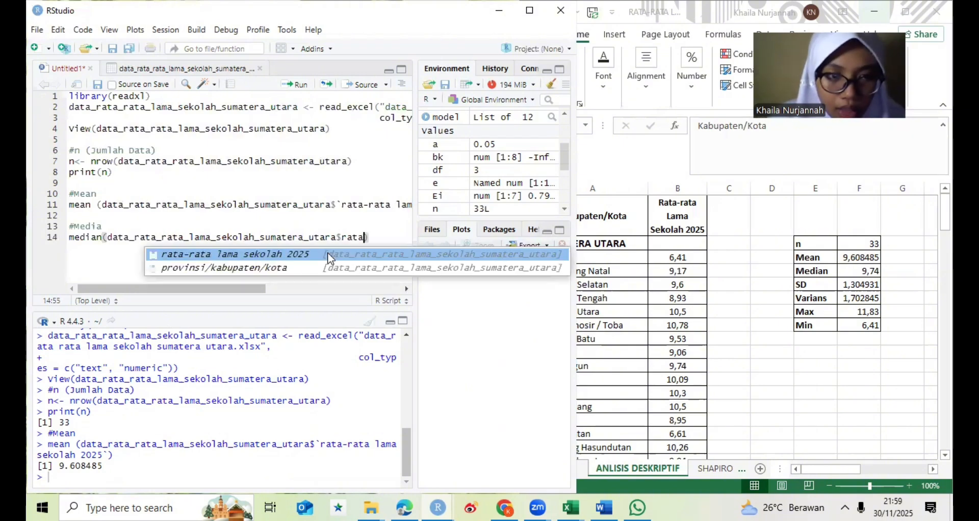
pyautogui.press('Return')
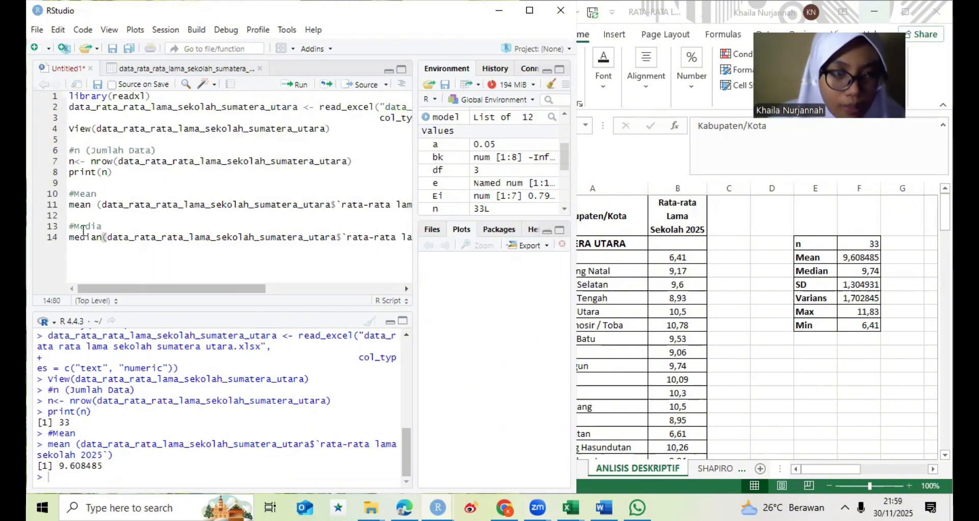
# - Run only the #Media comment and its median line, and return the cursor to the end of the script
pyautogui.moveTo(69, 226); pyautogui.dragTo(76, 238)
pyautogui.hotkey('shift', 'End')
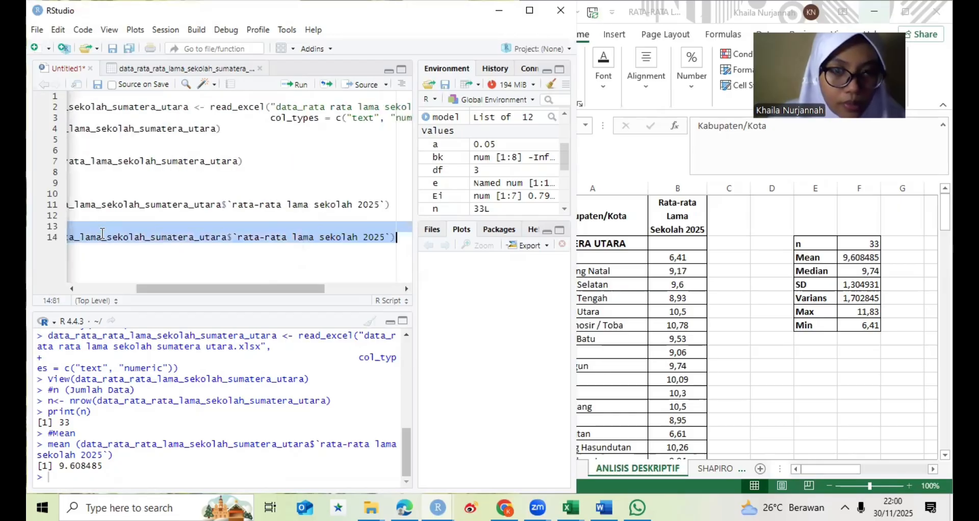
pyautogui.click(294, 84)
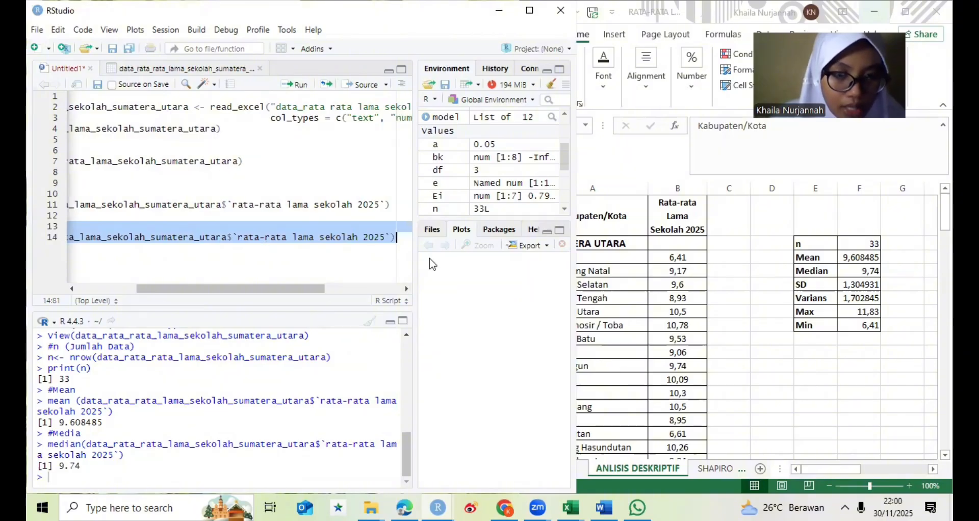
pyautogui.click(398, 236)
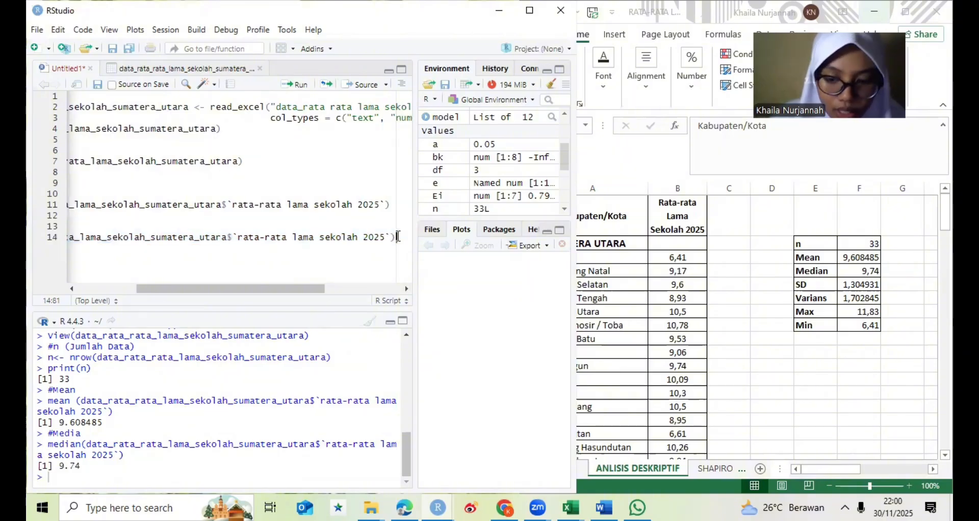
# - Leave a blank line below the median line and add the comment #Min
pyautogui.press('Return')
pyautogui.press('Return')
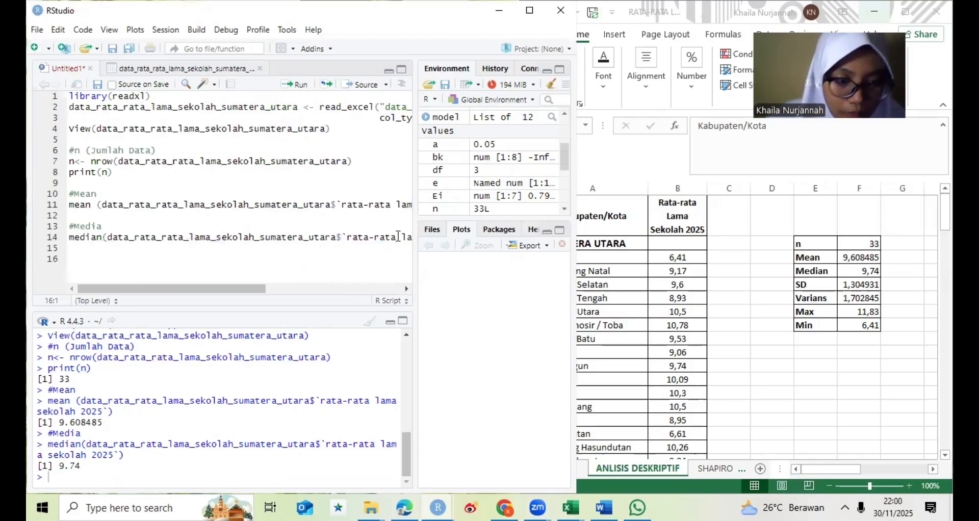
pyautogui.write('#')
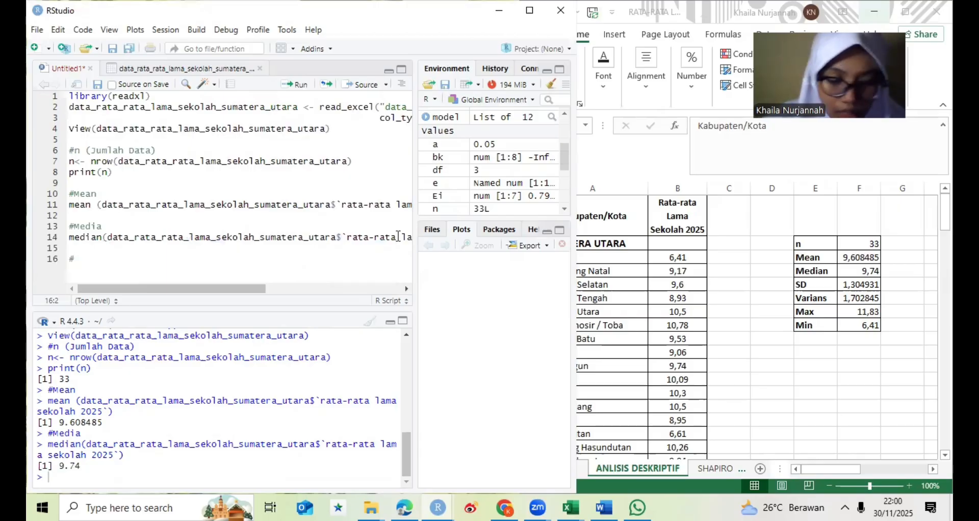
pyautogui.write('Min')
pyautogui.press('Return')
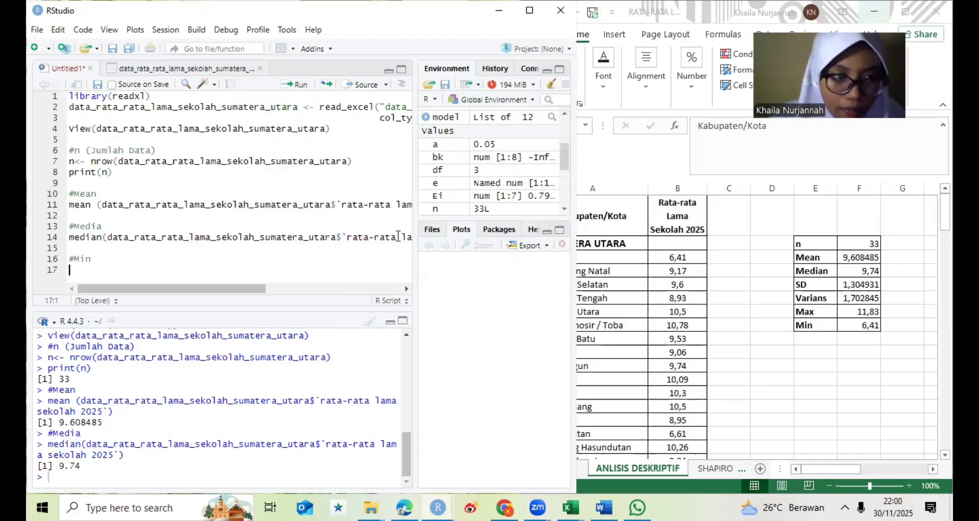
# - Write min(data_rata_rata_lama_sekolah_sumatera_utara$`rata-rata lama sekolah 2025`) beneath the #Min comment
pyautogui.write('min')
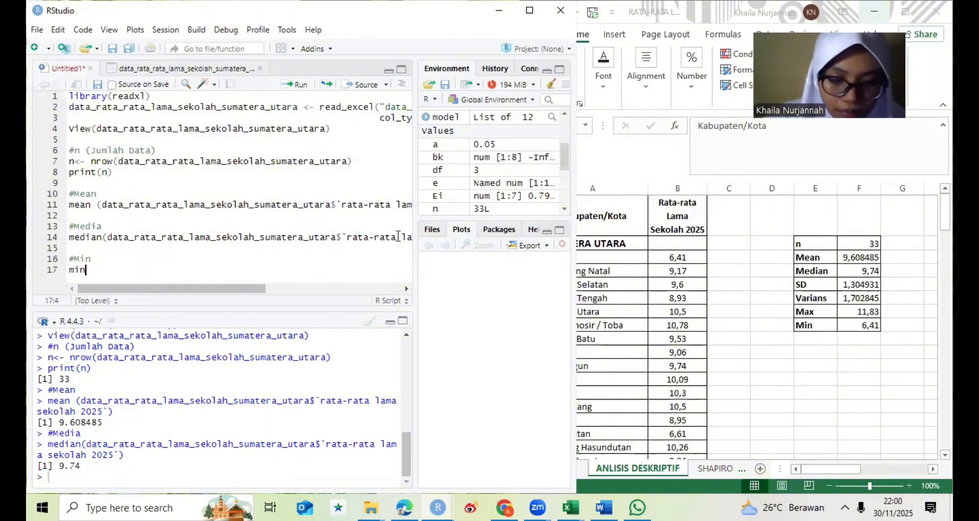
pyautogui.write('(')
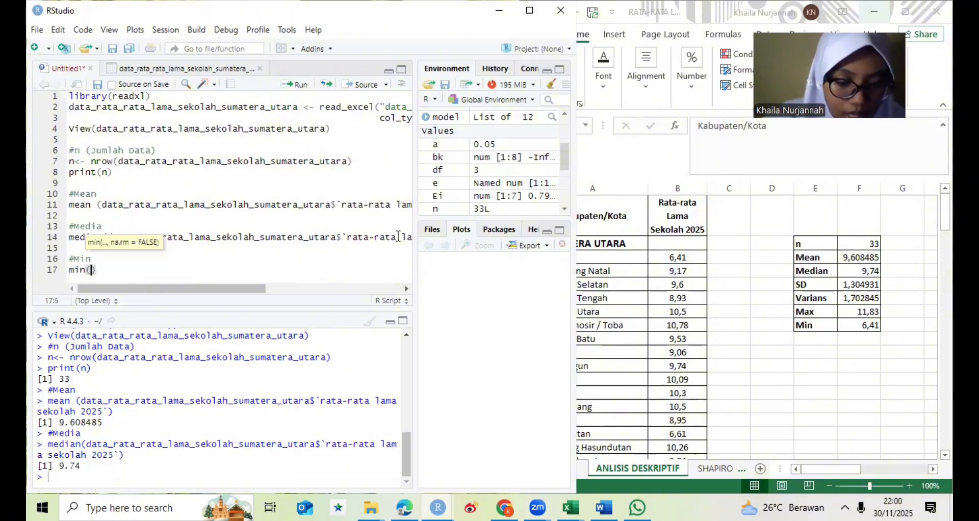
pyautogui.write('data_rat')
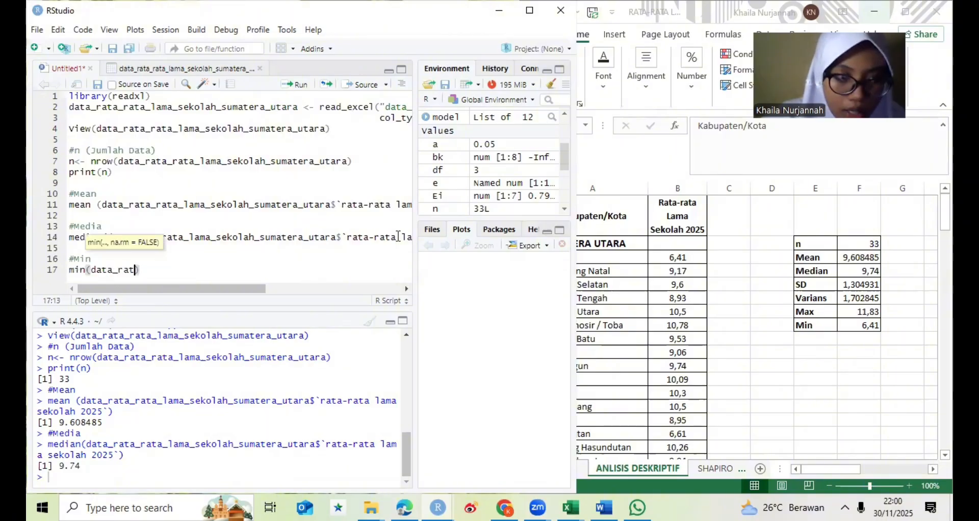
pyautogui.write('a')
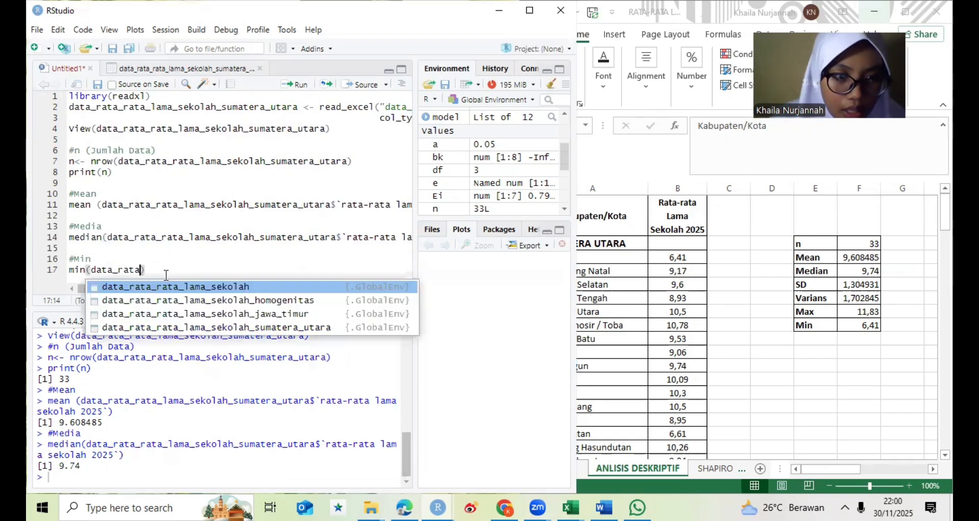
pyautogui.click(156, 329)
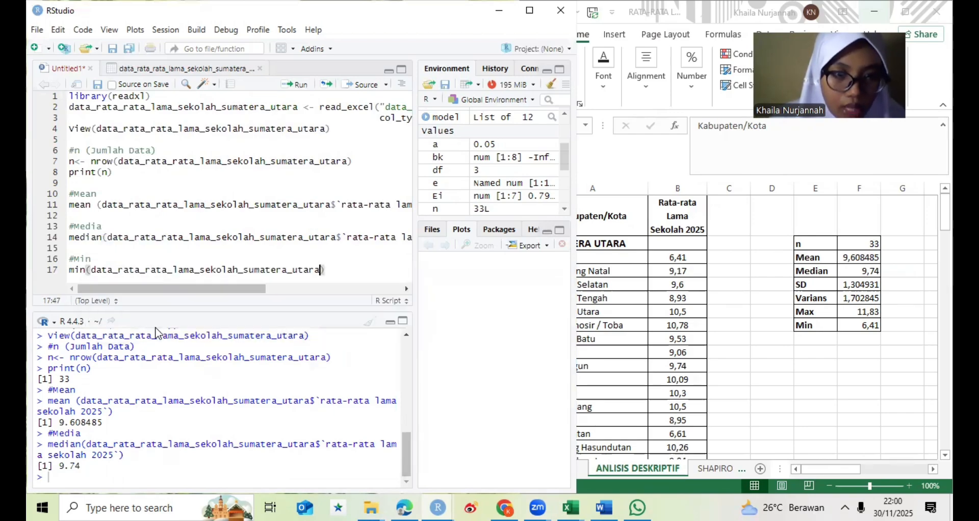
pyautogui.write('$')
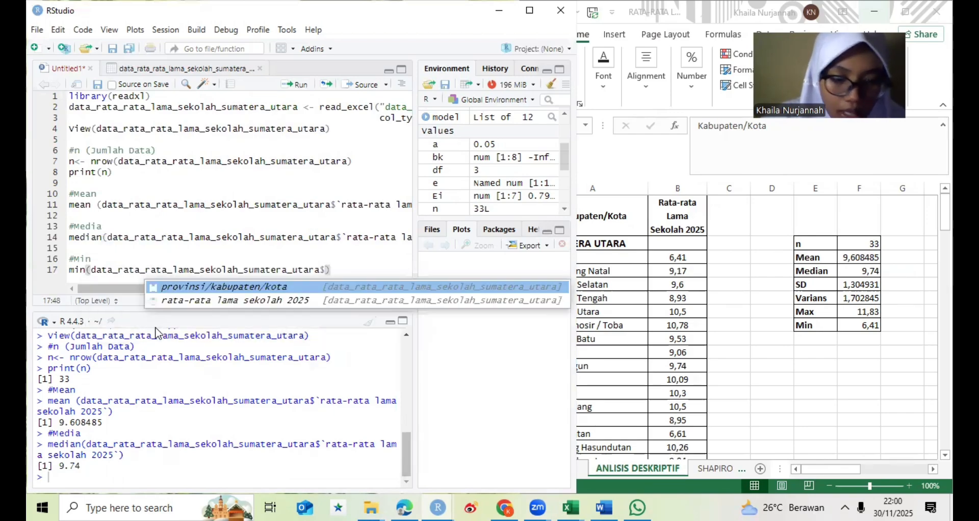
pyautogui.write('rata')
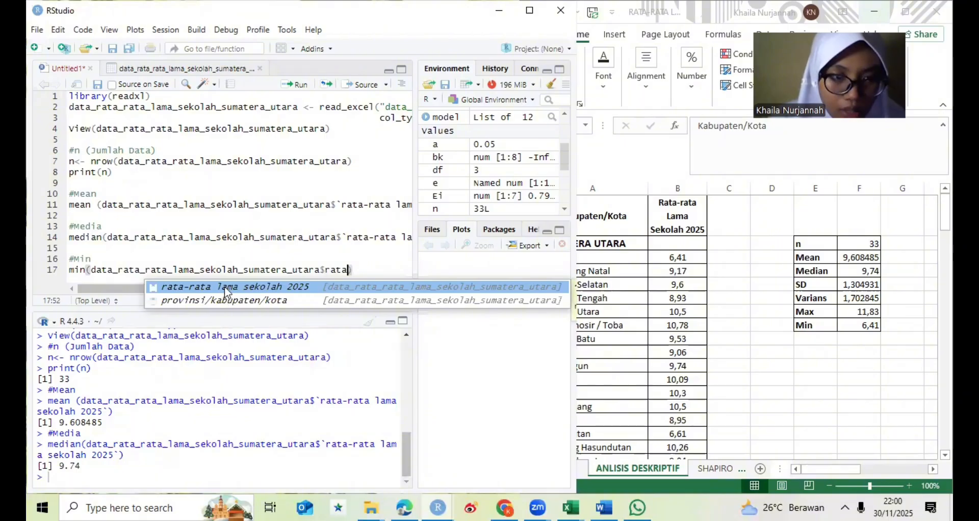
pyautogui.press('Return')
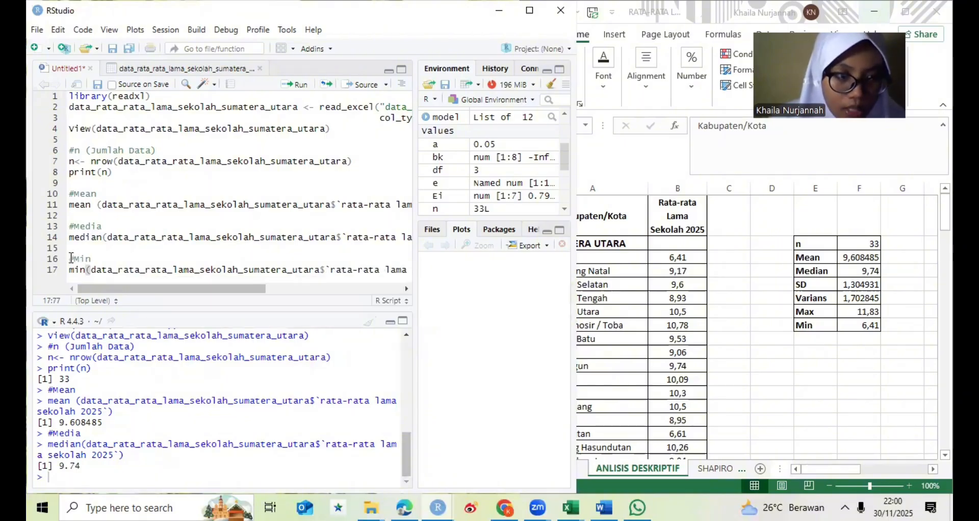
# - Run only the #Min comment and its min line, and return the cursor to the end of the script
pyautogui.moveTo(71, 259); pyautogui.dragTo(160, 278)
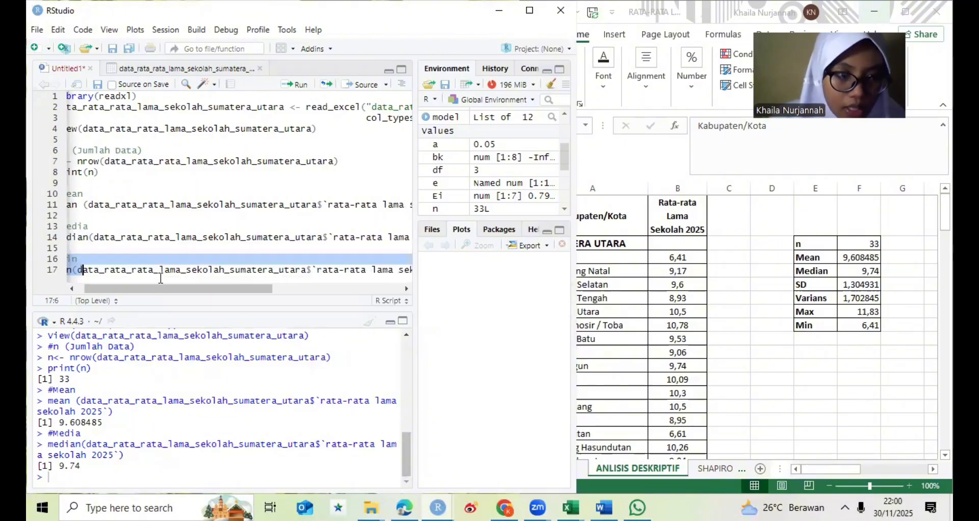
pyautogui.click(297, 85)
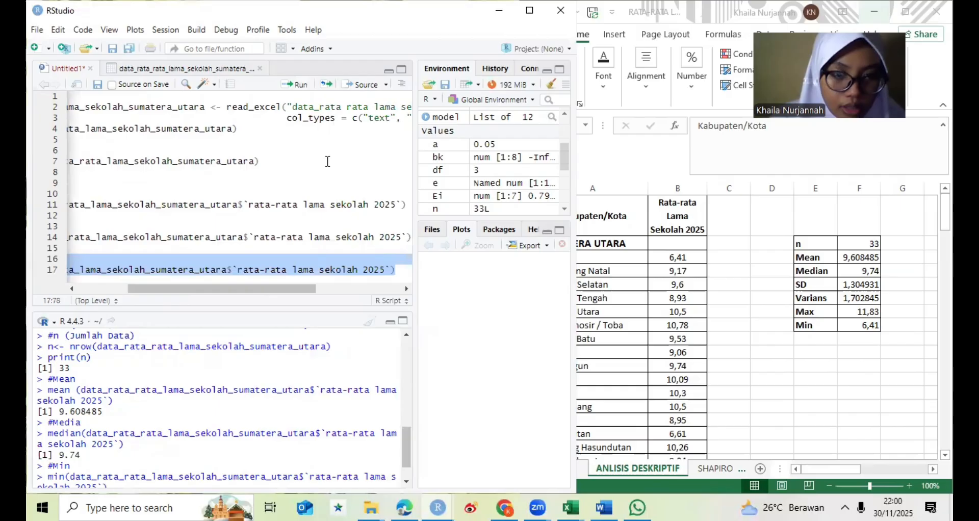
pyautogui.click(404, 276)
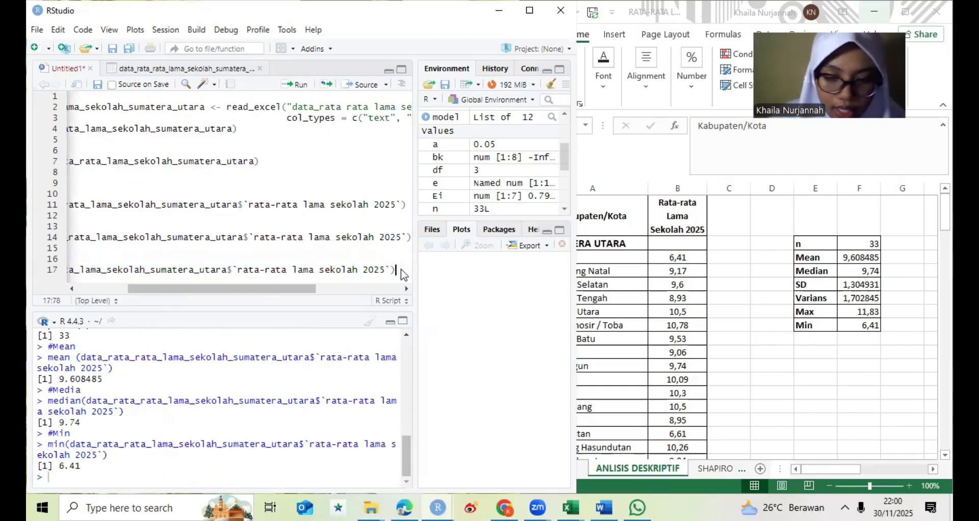
# - Leave a blank line below the min line and add the comment #Max
pyautogui.press('Return')
pyautogui.press('Return')
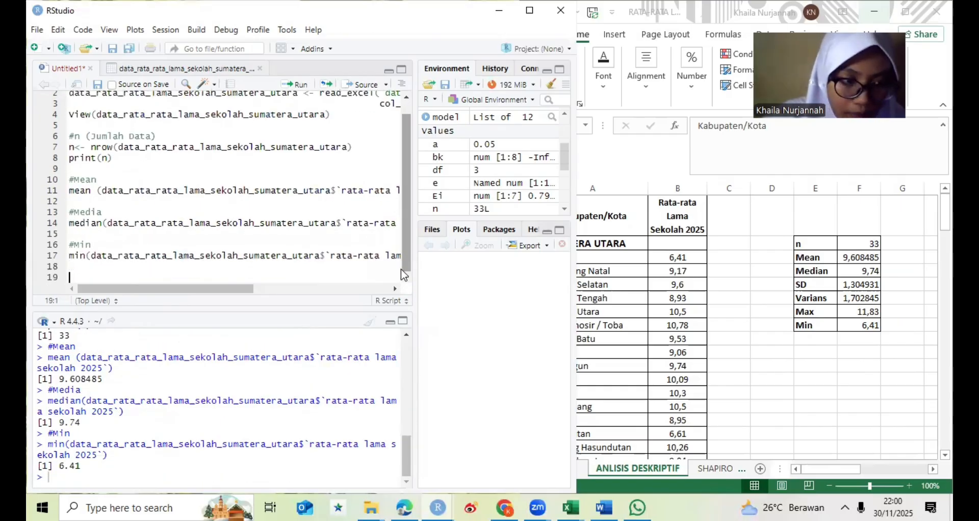
pyautogui.write('#Max')
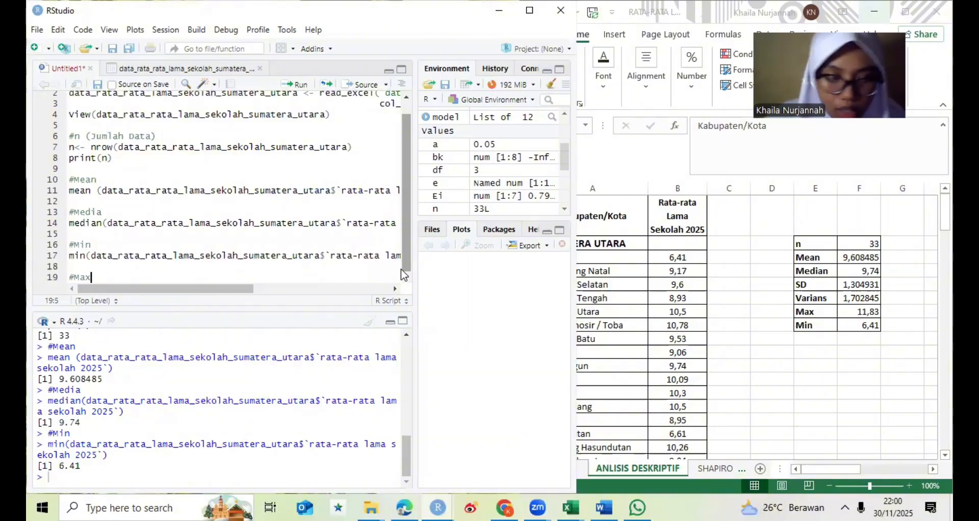
pyautogui.press('Return')
# - Write max(data_rata_rata_lama_sekolah_sumatera_utara$`rata-rata lama sekolah 2025`) beneath the #Max comment
pyautogui.write('m')
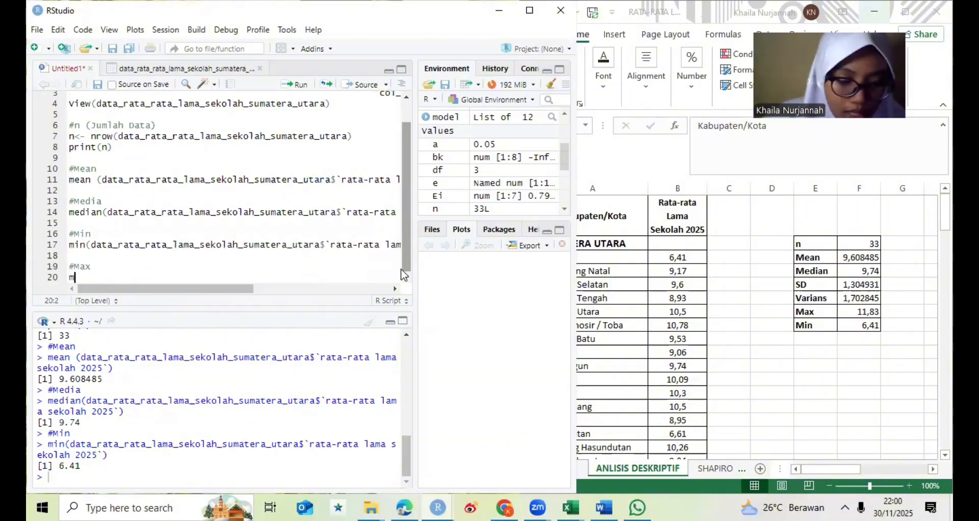
pyautogui.write('ax(data')
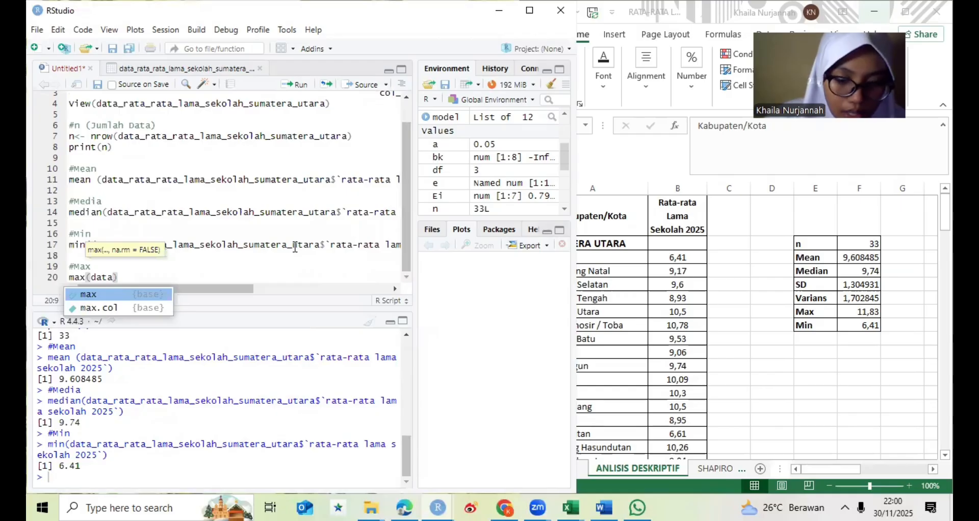
pyautogui.write('_')
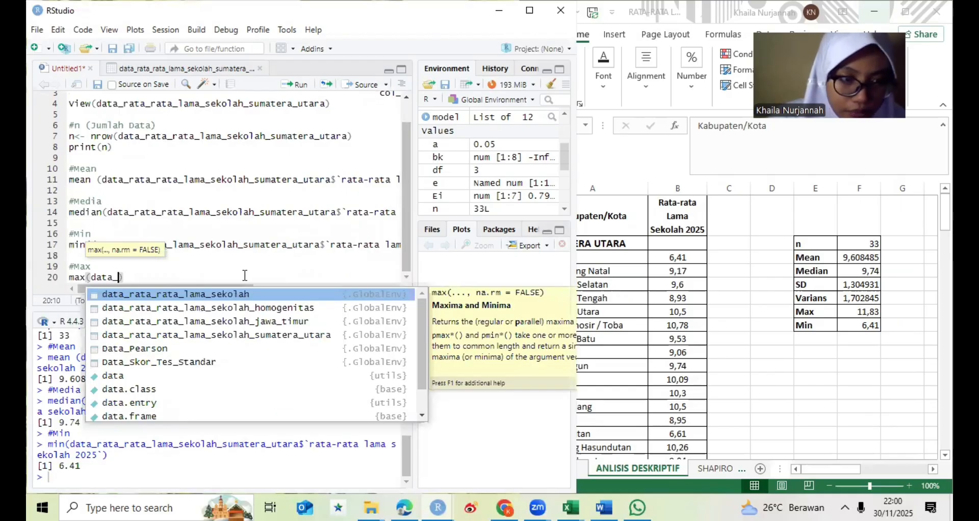
pyautogui.click(230, 337)
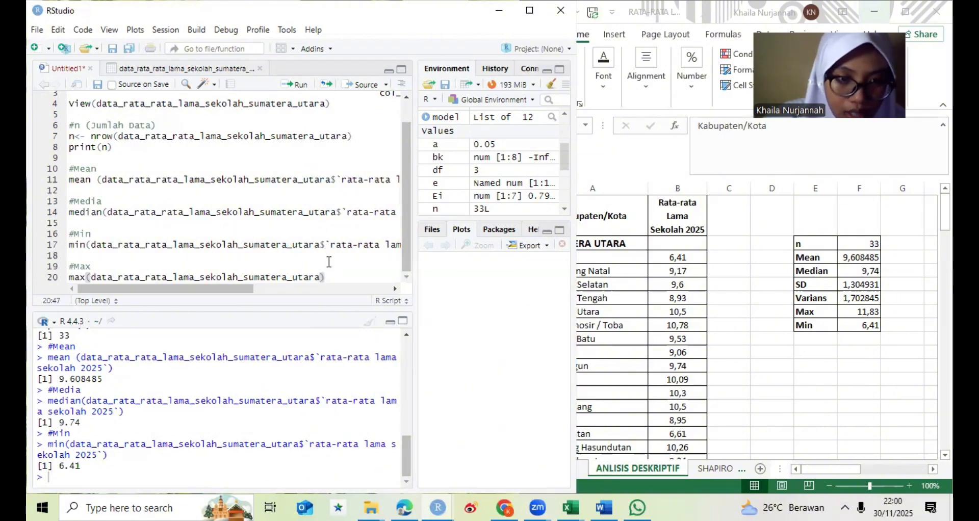
pyautogui.write('$')
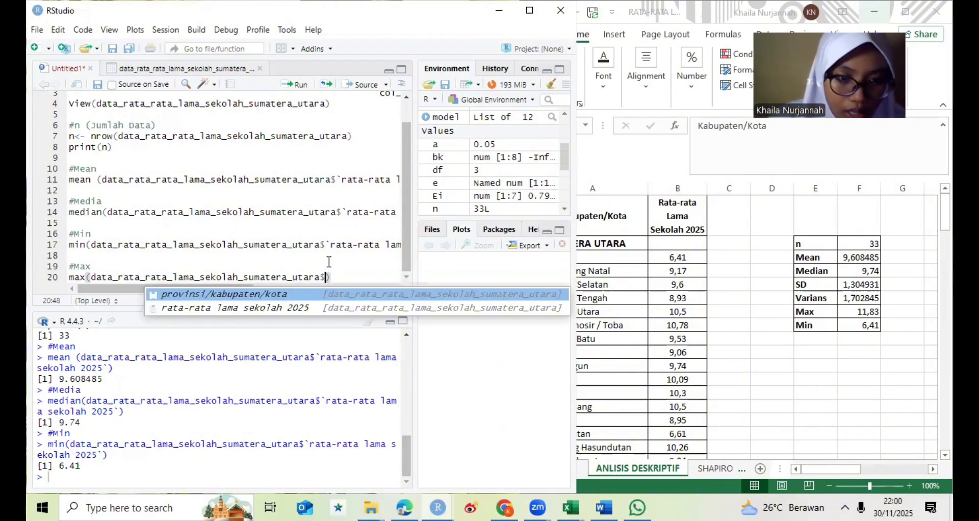
pyautogui.write('ra')
pyautogui.click(303, 295)
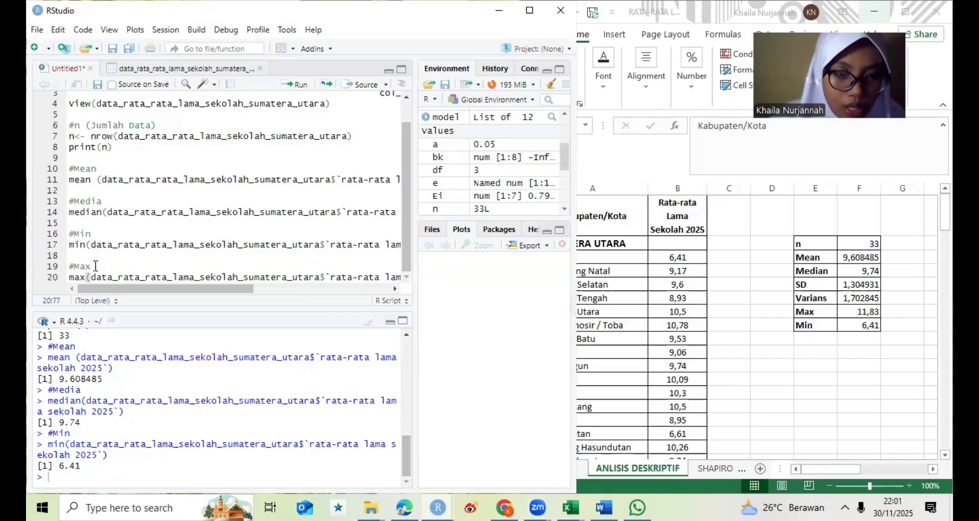
pyautogui.write(')')
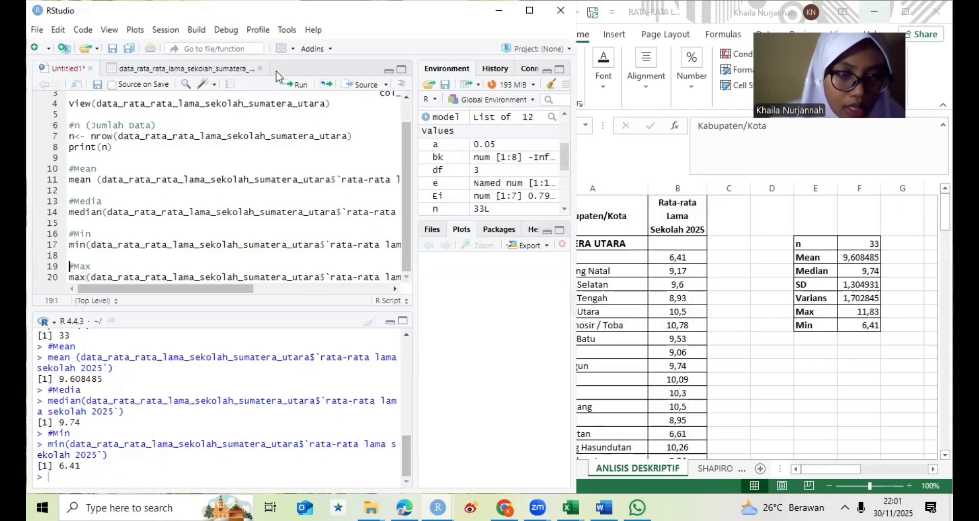
# - Run only the #Max comment and its max line, and return the cursor to the end of the script
pyautogui.click(286, 84)
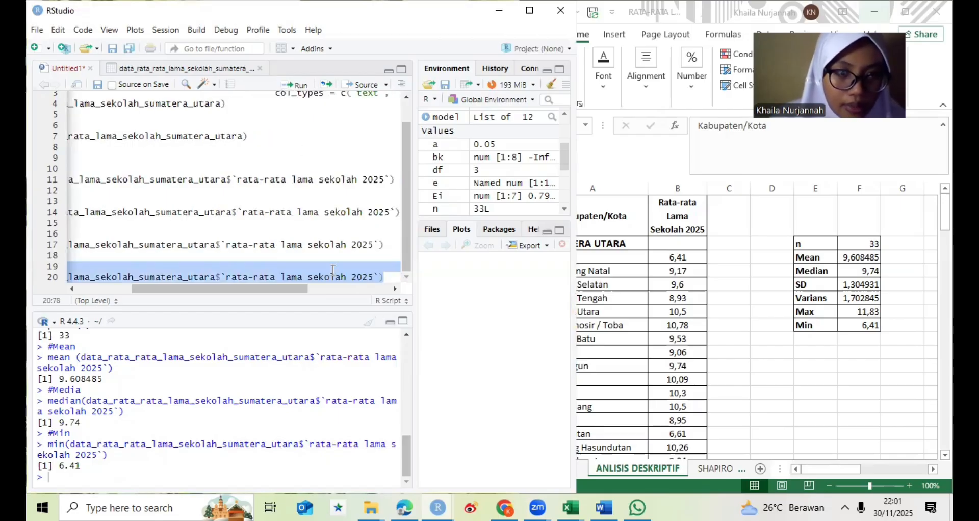
pyautogui.click(386, 273)
# - Leave a blank line below the max line and add the comment #Standar Deviasi
pyautogui.press('Return')
pyautogui.press('Return')
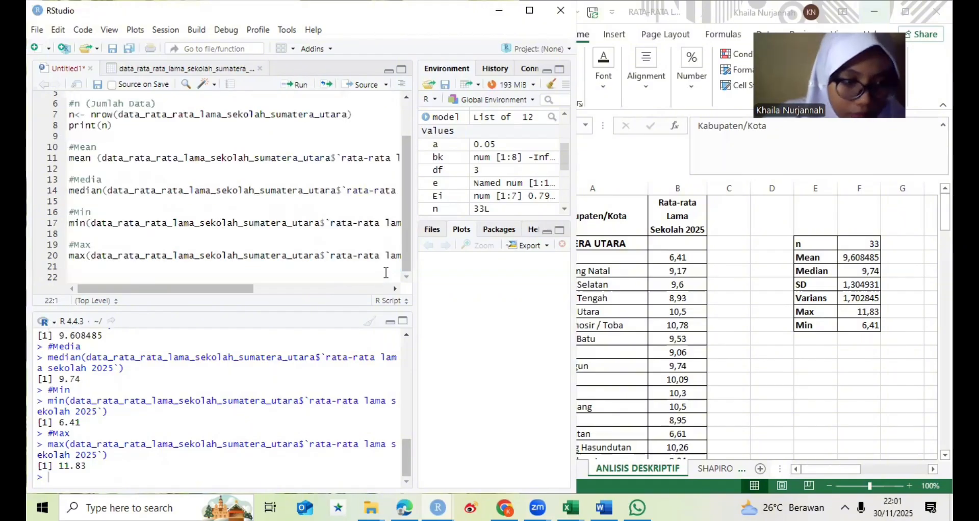
pyautogui.write('#')
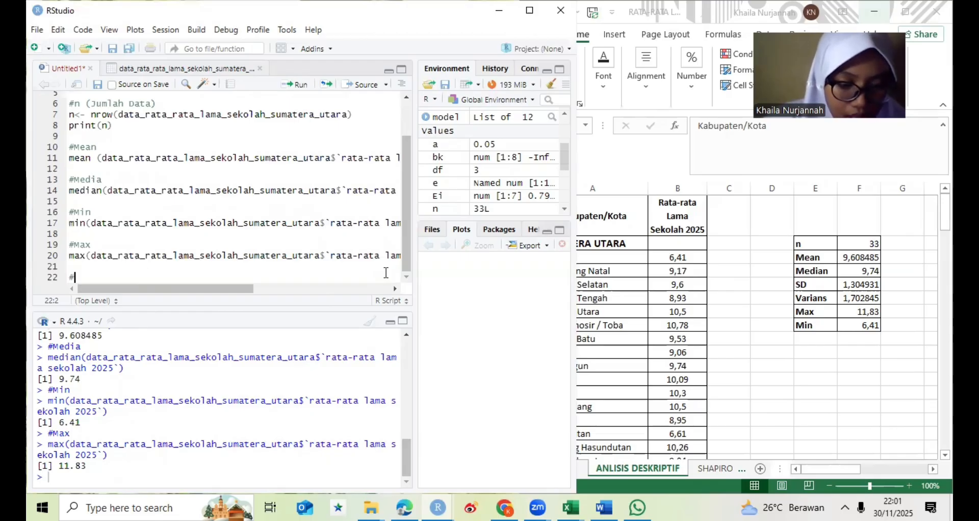
pyautogui.write('Star')
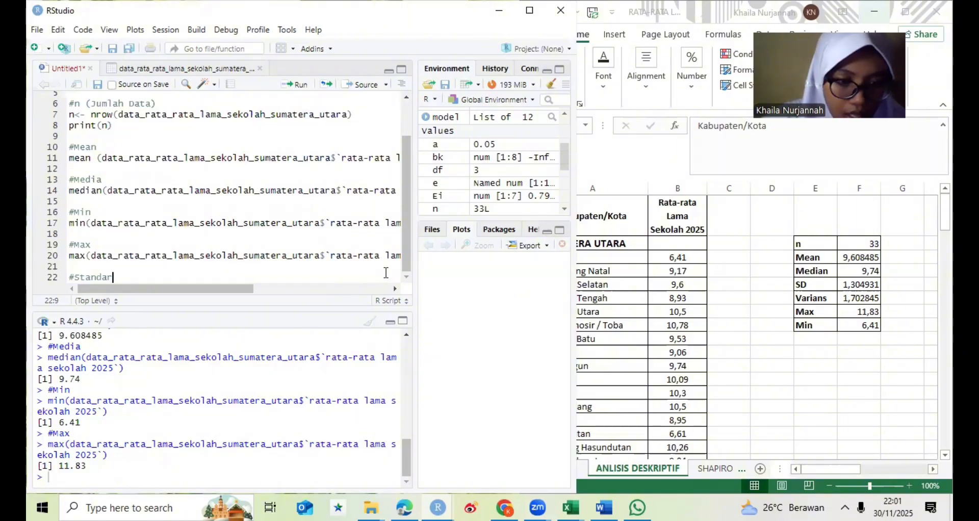
pyautogui.write('dar D')
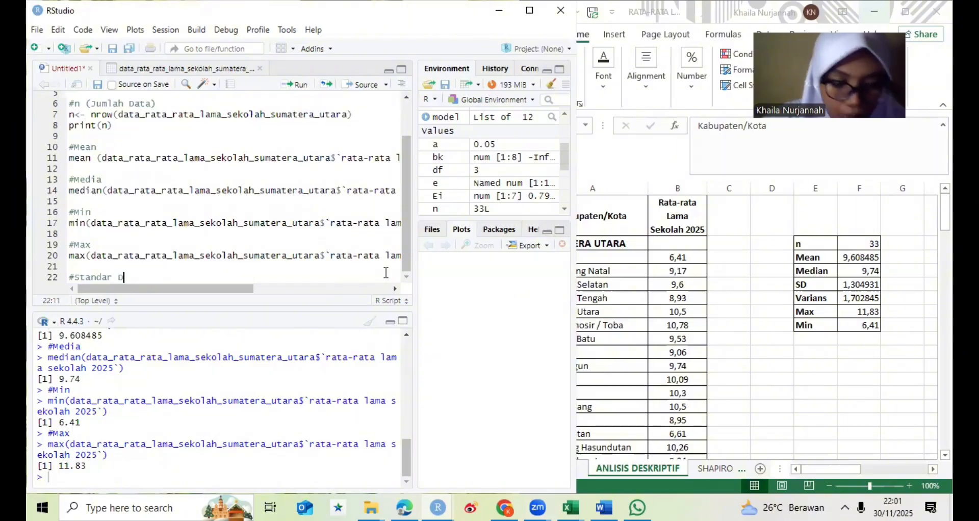
pyautogui.write('eviasi')
pyautogui.press('Return')
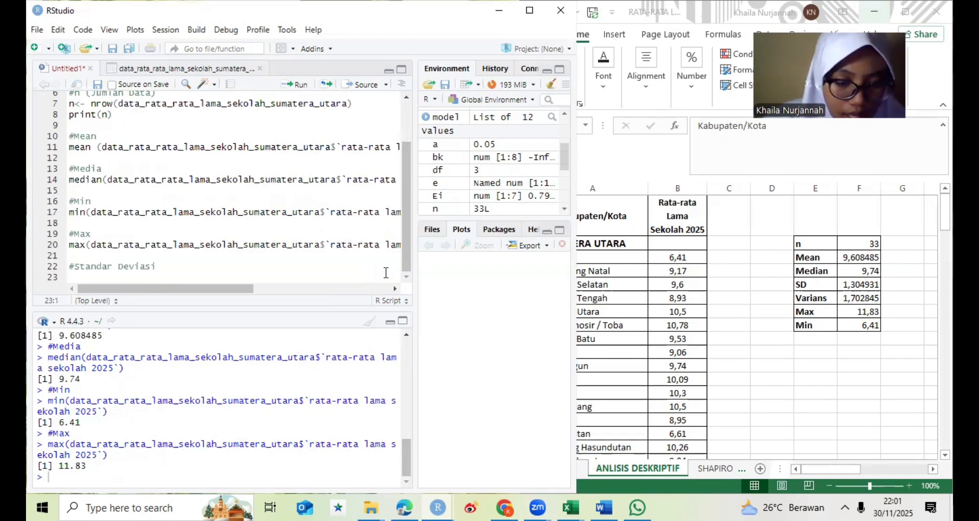
# - Write sd(data_rata_rata_lama_sekolah_sumatera_utara$`rata-rata lama sekolah 2025`) beneath the #Standar Deviasi comment
pyautogui.write('sd')
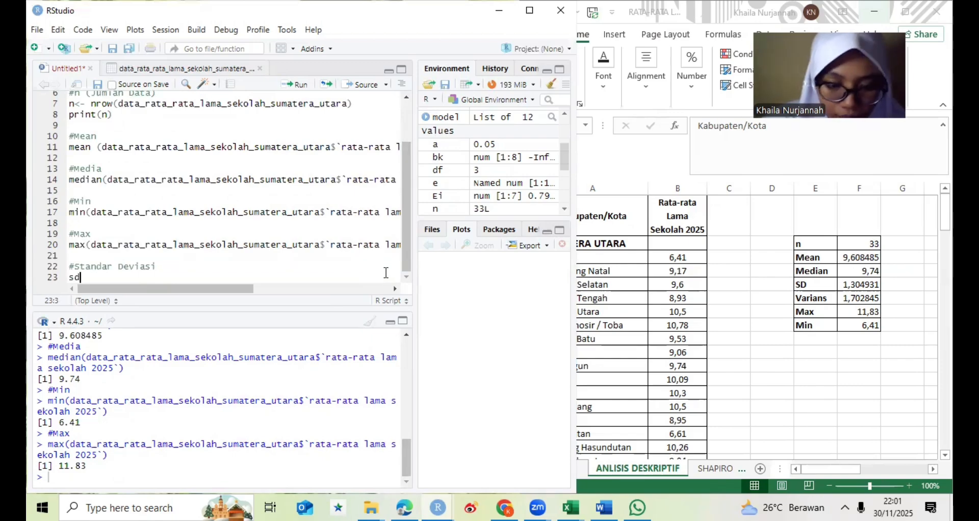
pyautogui.write('(data')
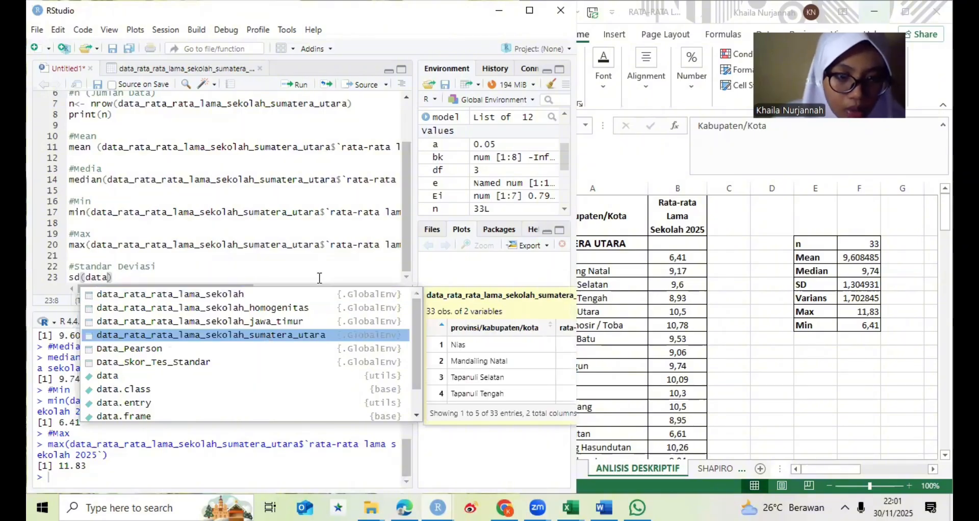
pyautogui.press('Return')
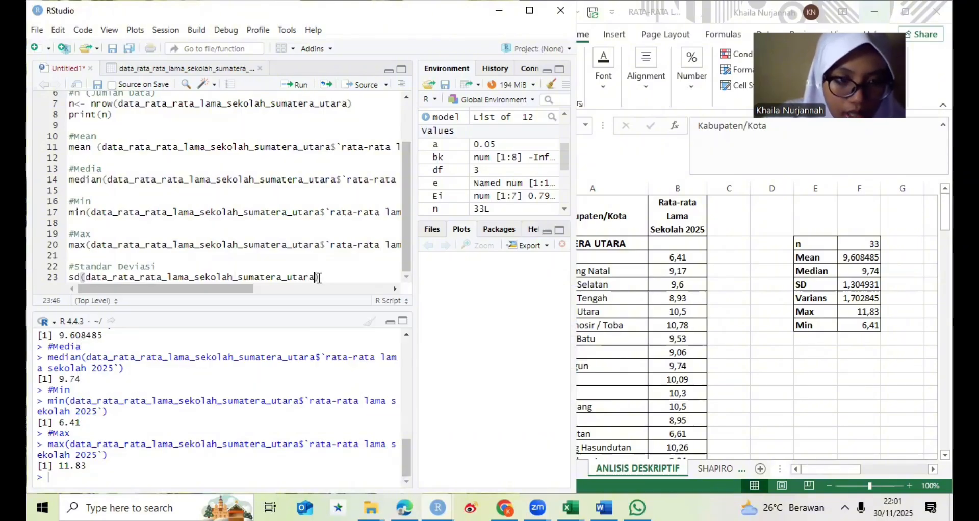
pyautogui.write('$ra')
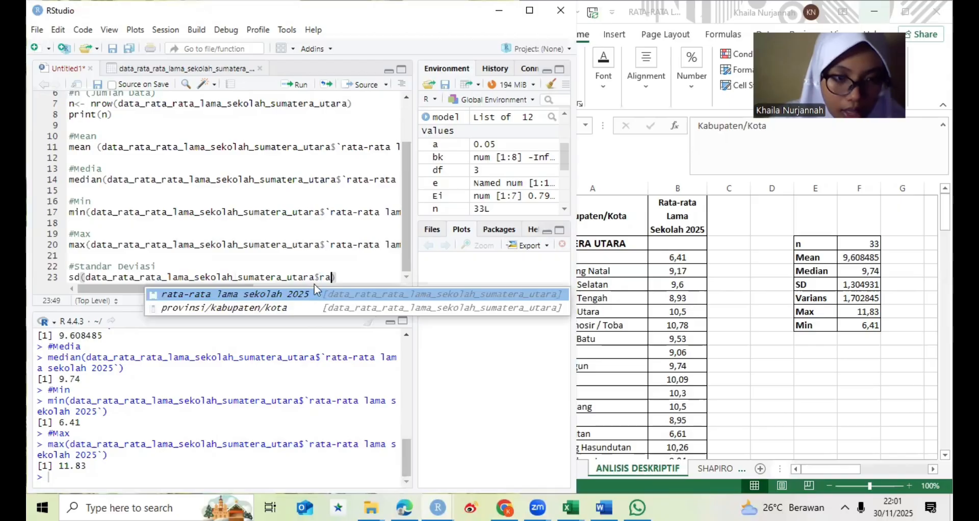
pyautogui.press('Return')
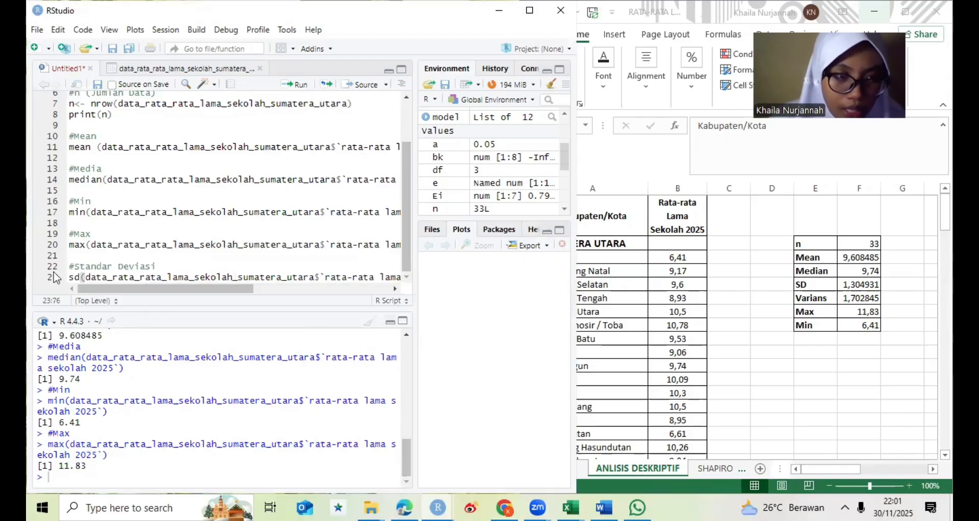
pyautogui.write(')')
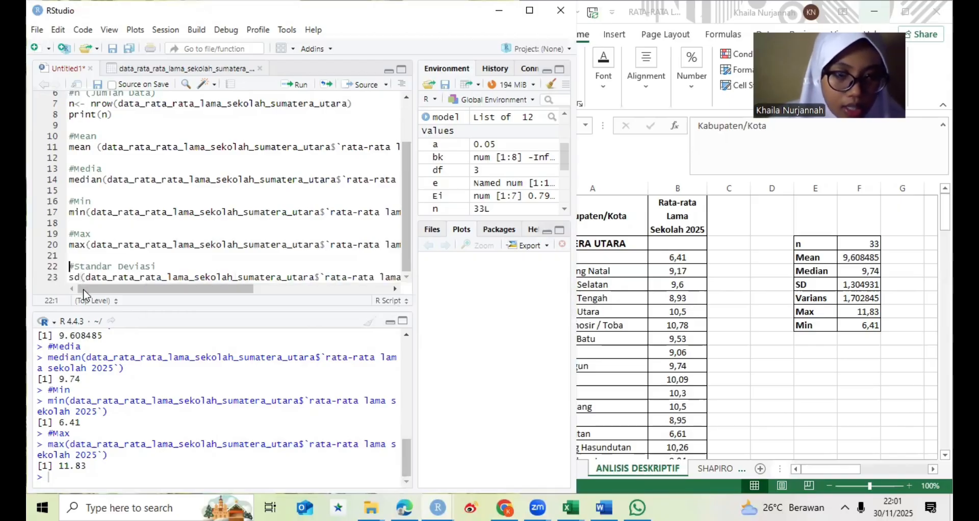
# - Run only the #Standar Deviasi comment and its sd line, and return the cursor to the end of the script
pyautogui.hotkey('ctrl', 'Return')
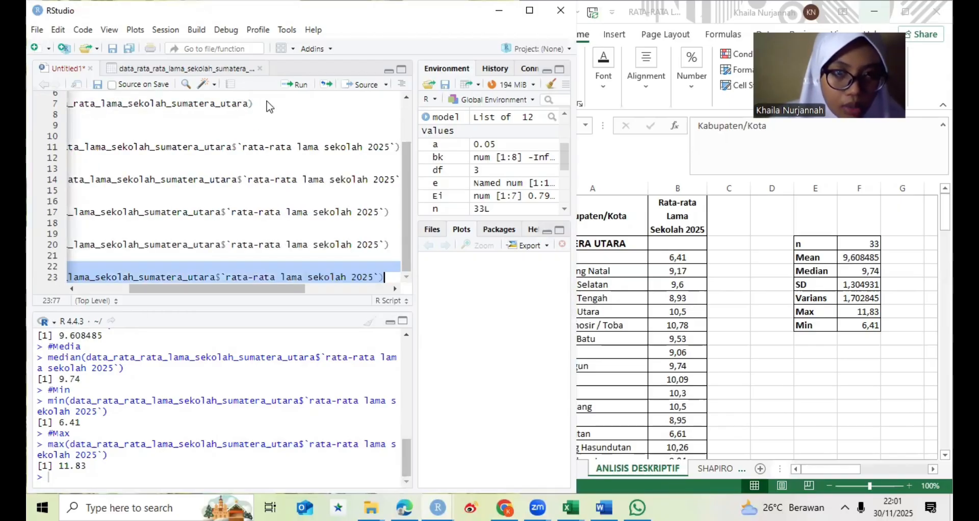
pyautogui.click(295, 84)
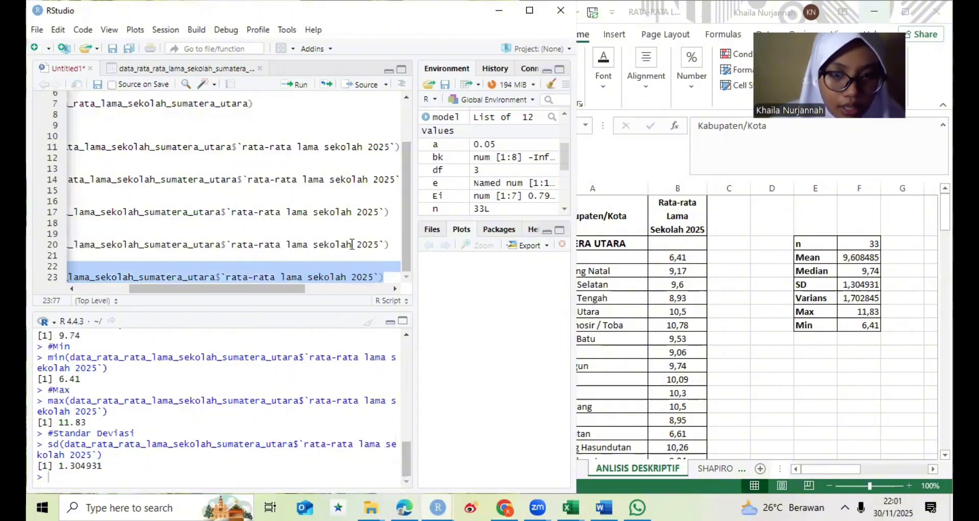
pyautogui.click(387, 276)
# - Leave a blank line below the sd line and add the comment #varians
pyautogui.press('Return')
pyautogui.press('Return')
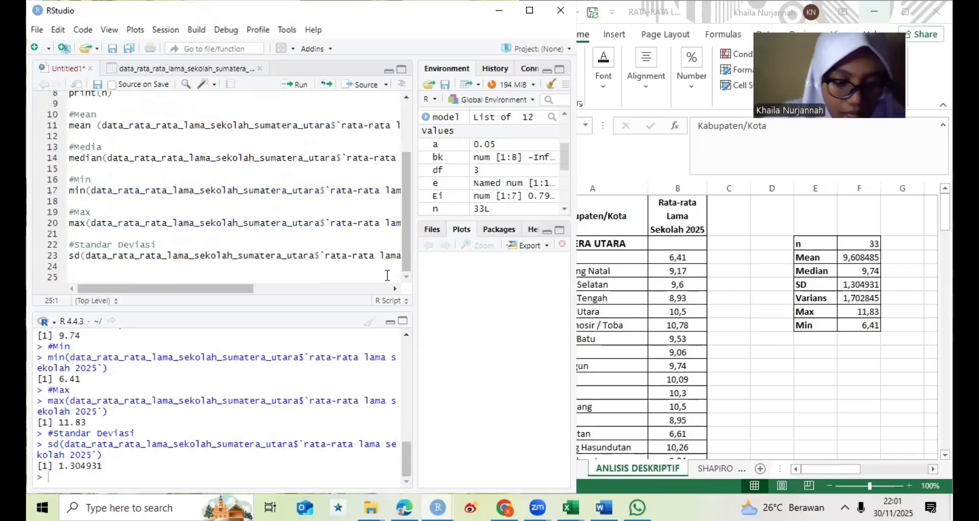
pyautogui.write('#Vari')
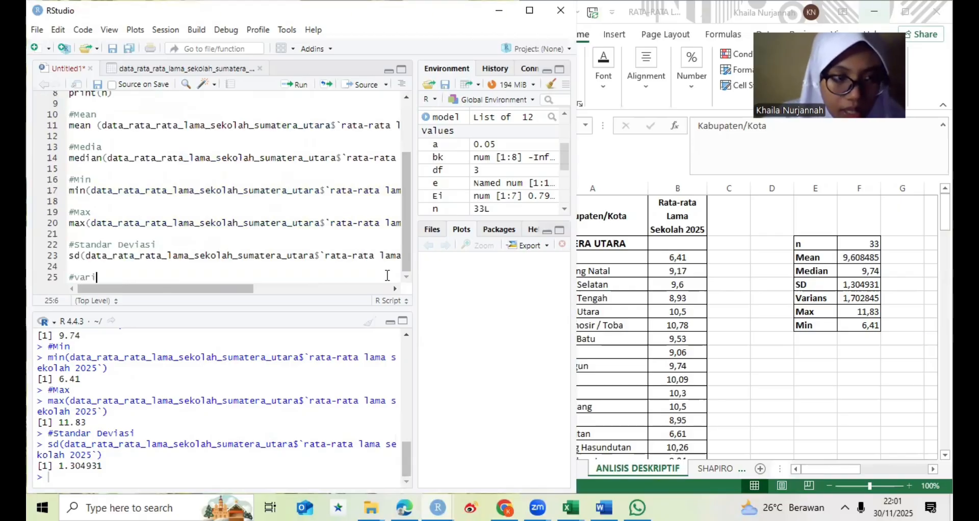
pyautogui.write('ans')
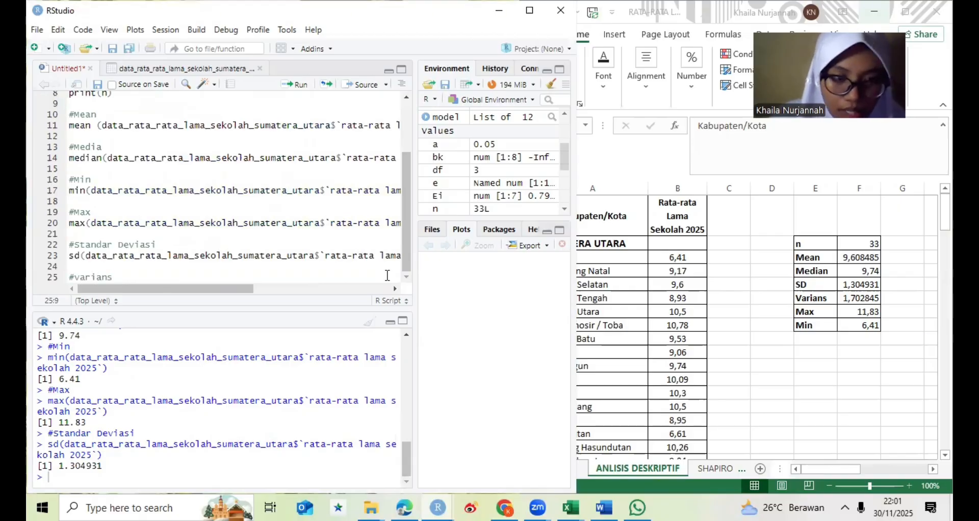
# - Write var(data_rata_rata_lama_sekolah_sumatera_utara$`rata-rata lama sekolah 2025`) beneath the #varians comment
pyautogui.press('Return')
pyautogui.write('va')
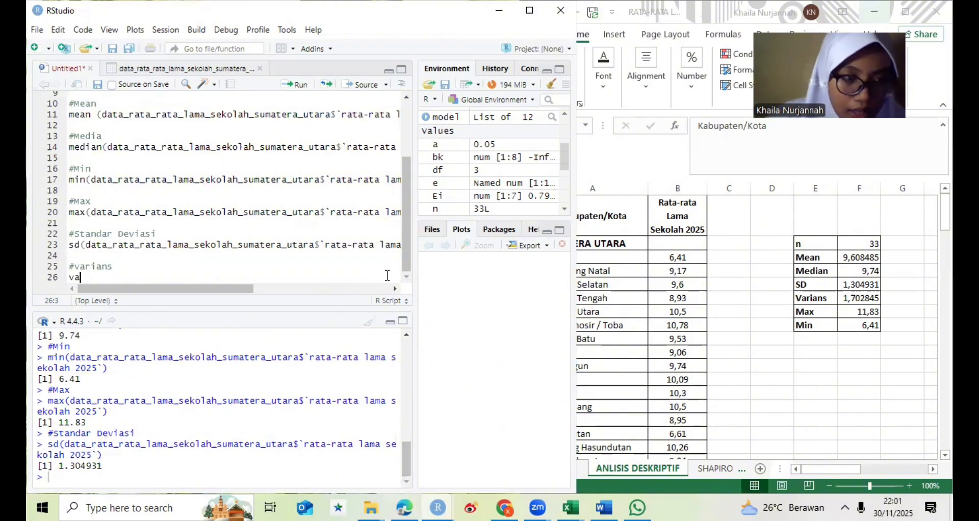
pyautogui.write('r(')
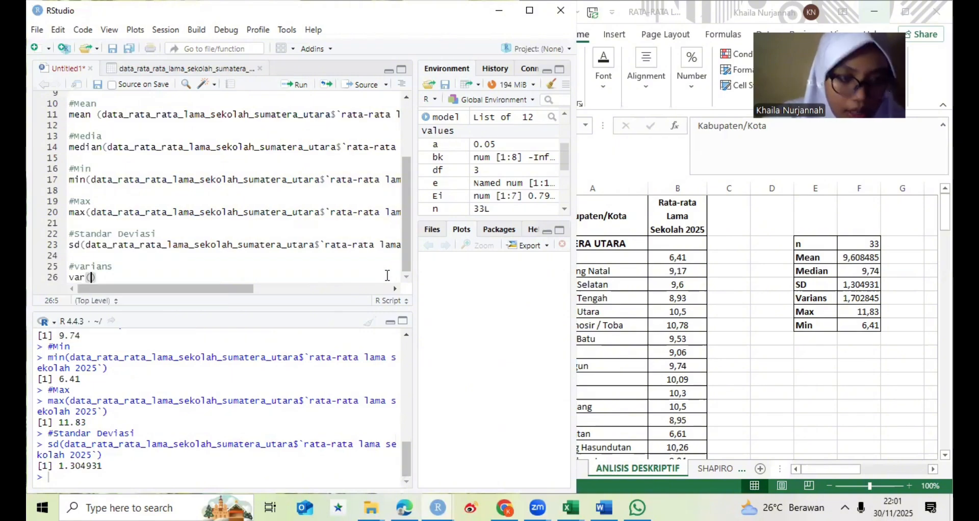
pyautogui.write('data')
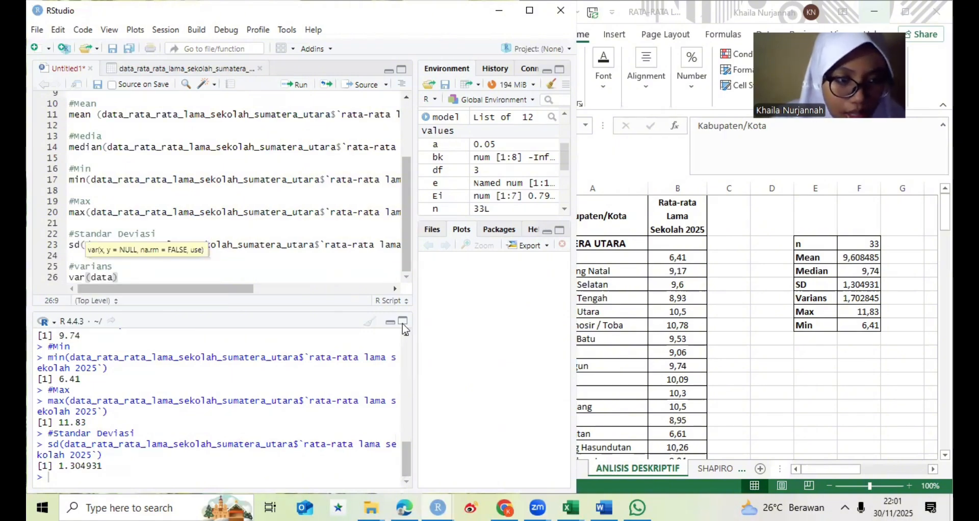
pyautogui.press('Tab')
pyautogui.click(272, 335)
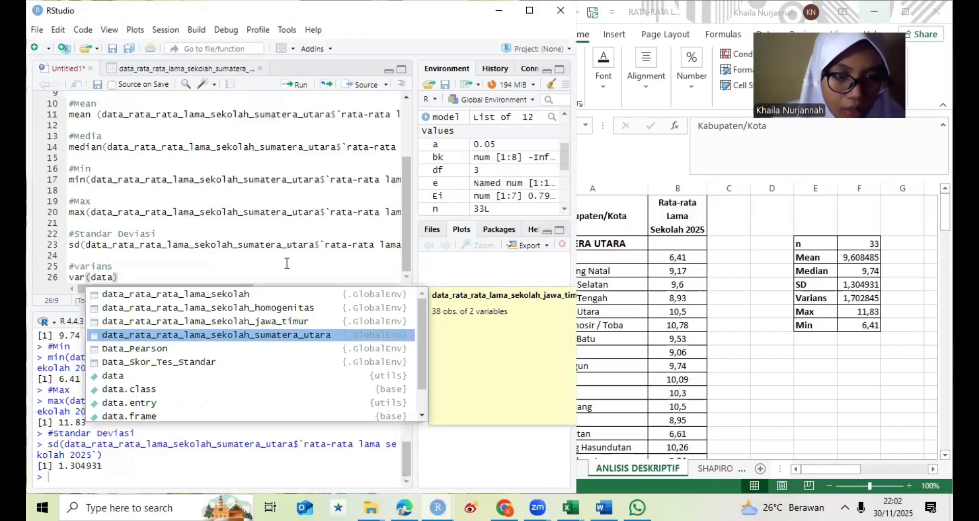
pyautogui.press('Return')
pyautogui.write('$')
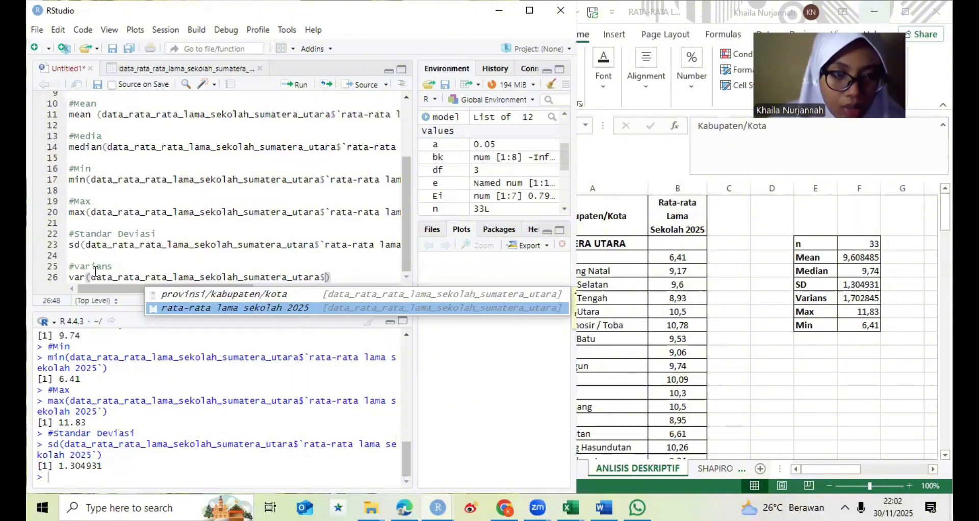
pyautogui.press('Return')
# - Run only the #varians comment and the var line beneath it
pyautogui.click(70, 266)
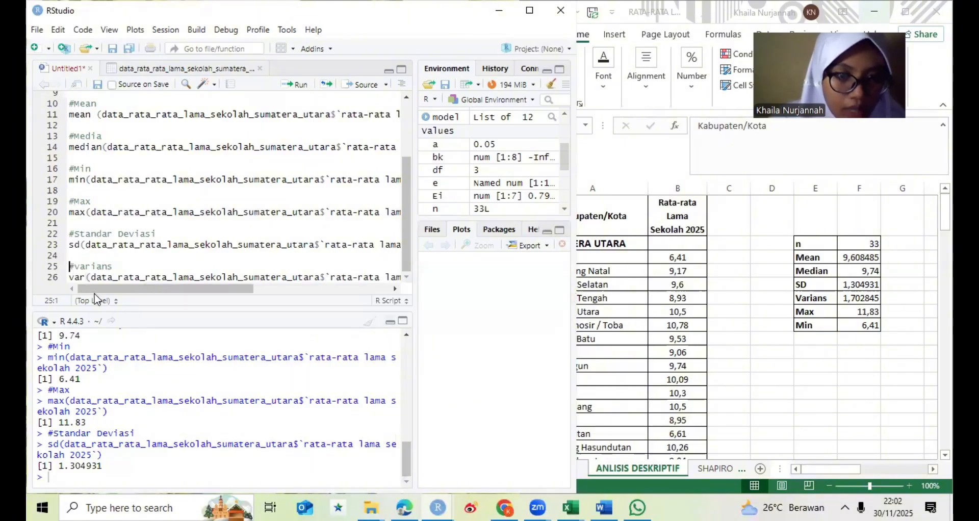
pyautogui.hotkey('shift', 'Down')
pyautogui.hotkey('shift', 'End')
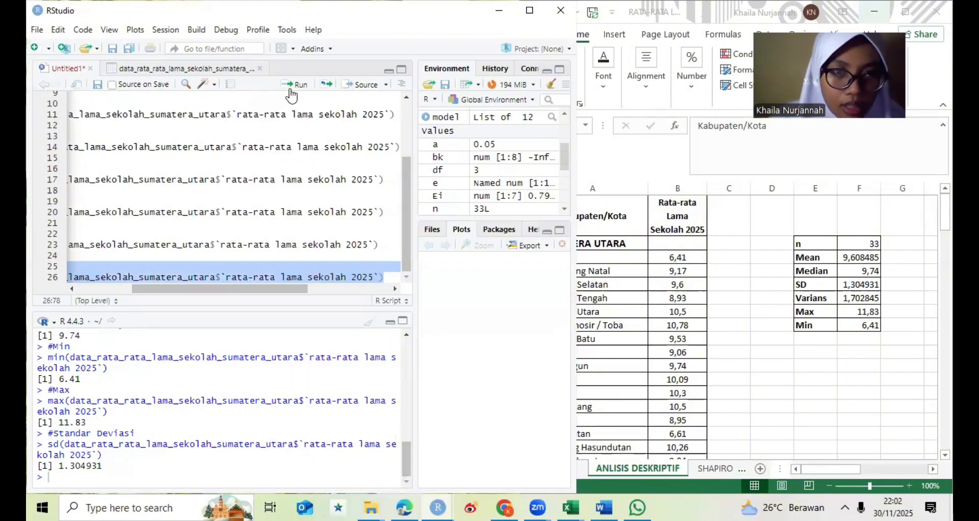
pyautogui.click(292, 86)
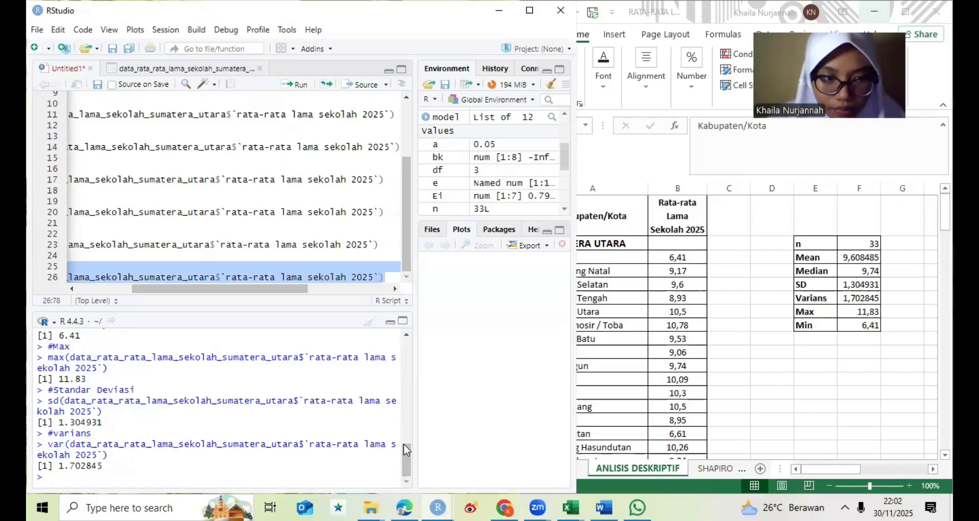
# - Review the Sumatera Utara statistics in the console output and compare them with the descriptive table in the Excel sheet
pyautogui.scroll(3, 406, 429)
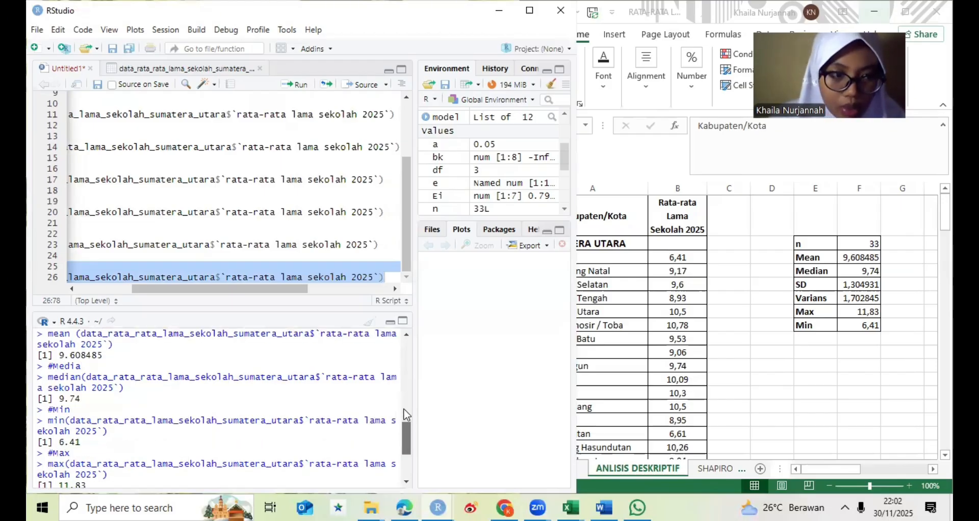
pyautogui.scroll(2, 404, 410)
pyautogui.scroll(2, 406, 408)
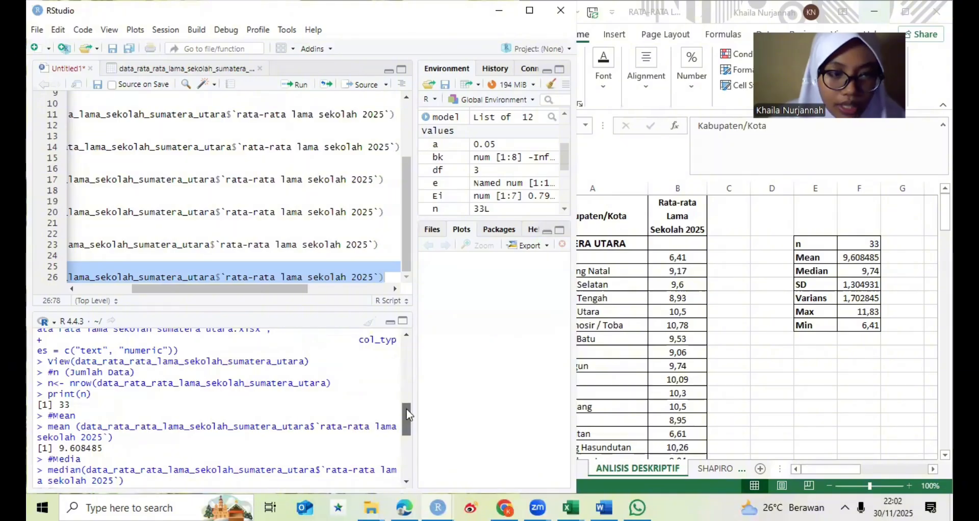
pyautogui.scroll(-2, 409, 418)
pyautogui.scroll(-1, 408, 417)
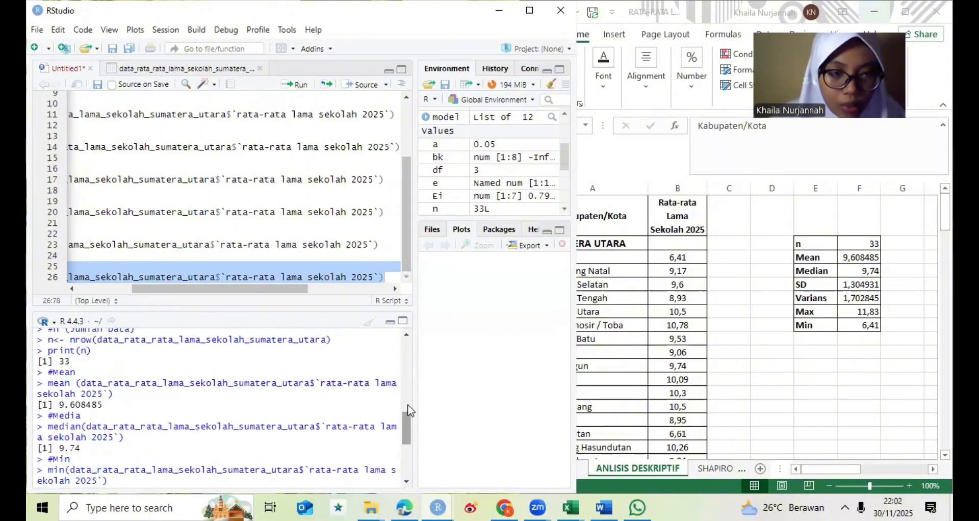
pyautogui.scroll(1, 408, 417)
pyautogui.moveTo(525, 383); pyautogui.dragTo(693, 360)
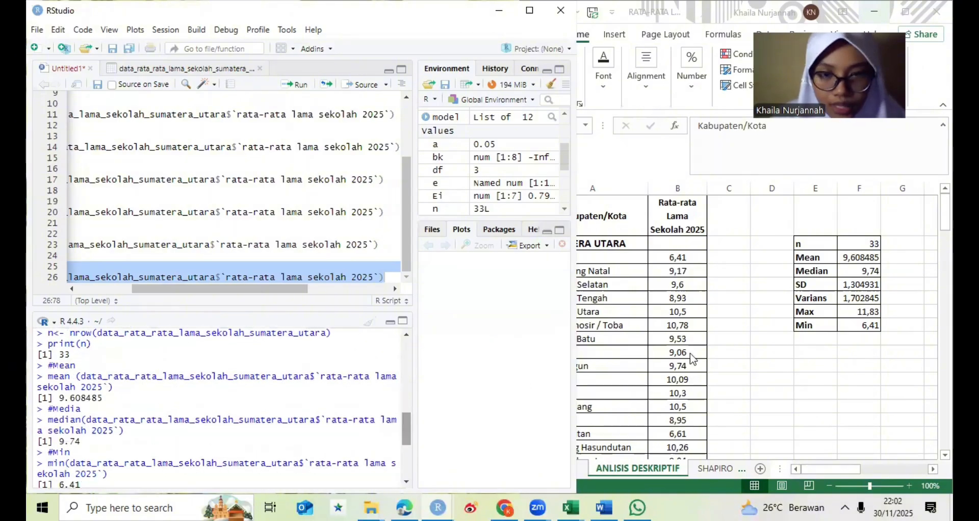
pyautogui.click(690, 354)
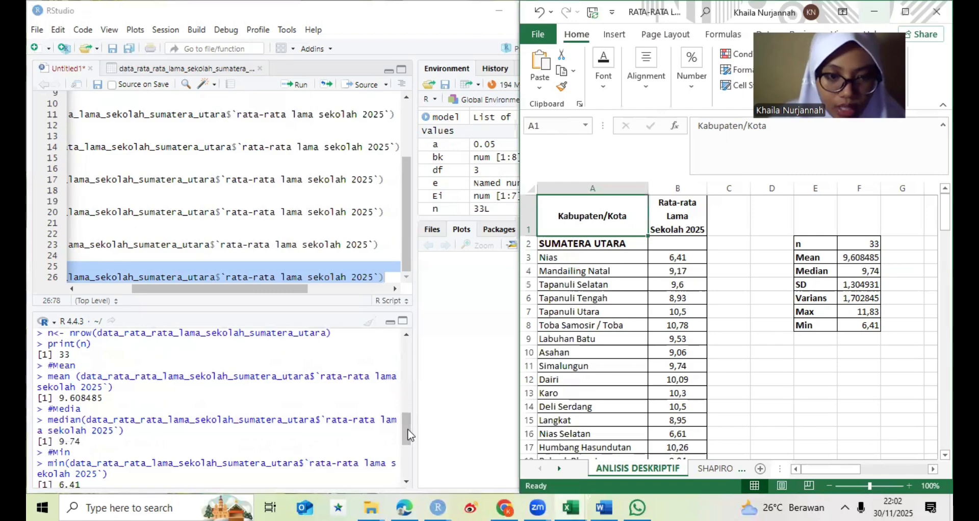
pyautogui.moveTo(407, 435); pyautogui.dragTo(406, 447)
pyautogui.click(407, 451)
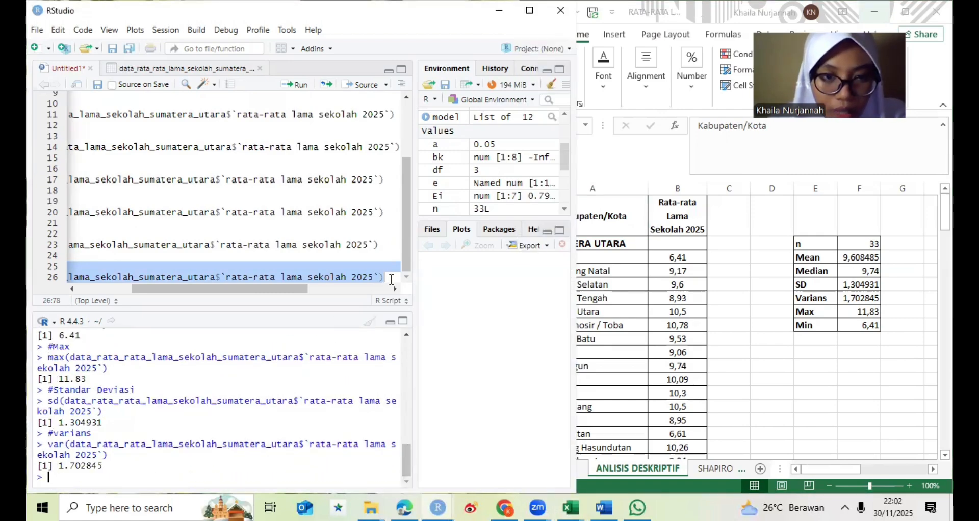
# - Add two empty lines below the var line, start a dataset import from Excel, and browse for its source file
pyautogui.press('Return')
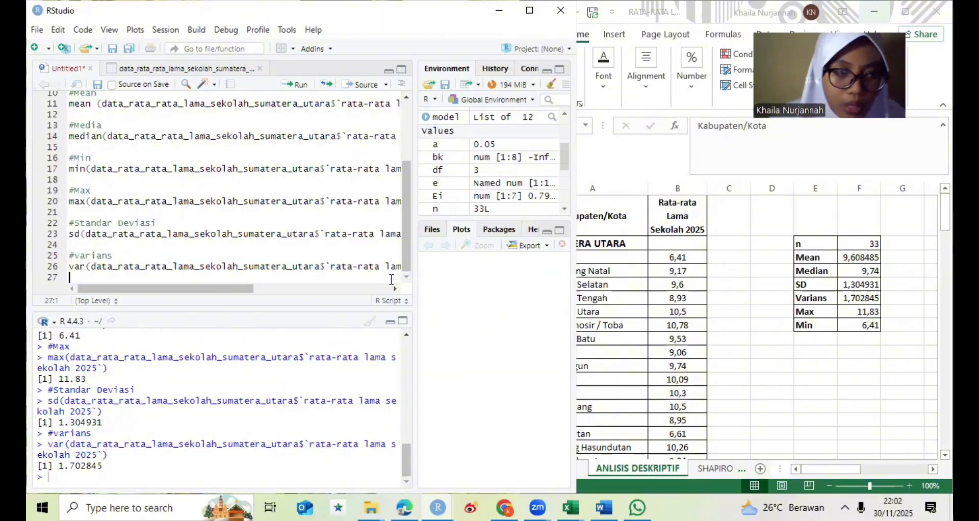
pyautogui.press('Return')
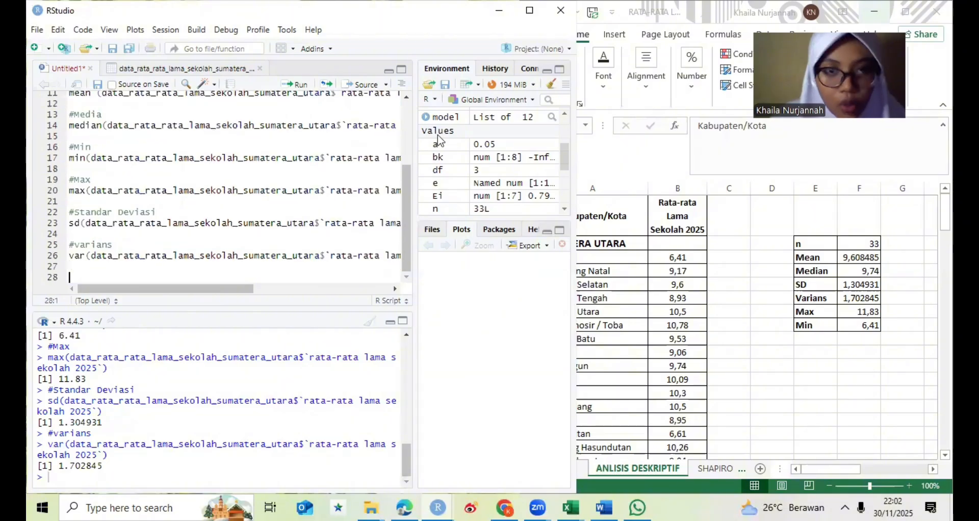
pyautogui.click(470, 84)
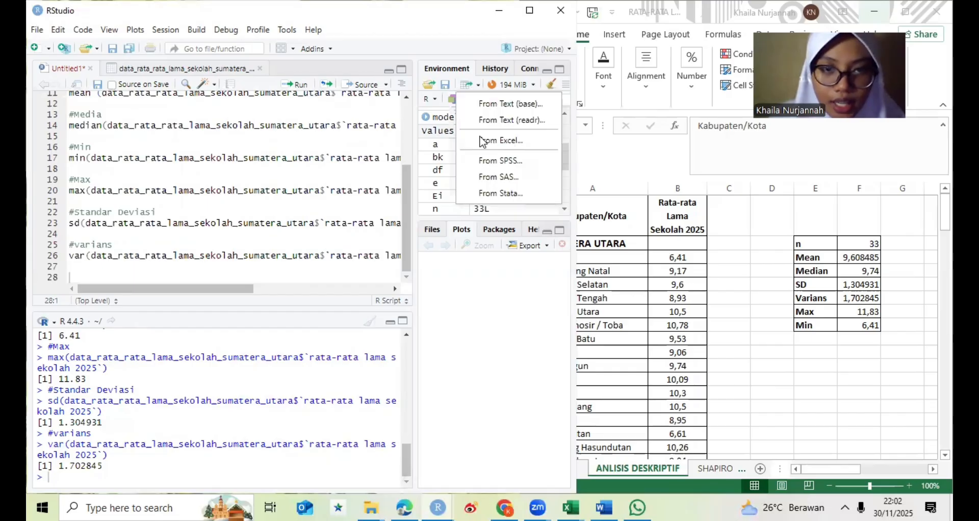
pyautogui.click(483, 141)
pyautogui.click(519, 124)
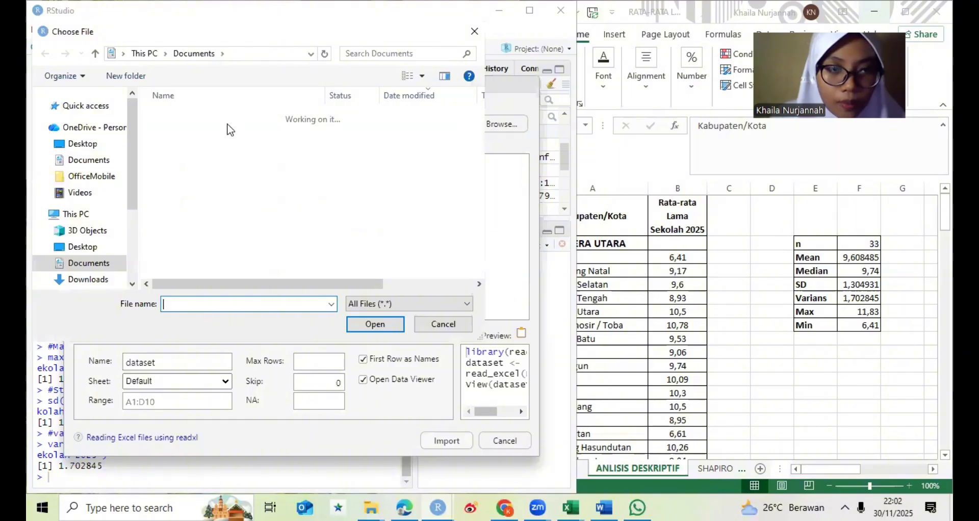
# - Search the Documents folder for data and load the file data_rata-rata lama sekolah jawa timur into the import preview
pyautogui.click(387, 54)
pyautogui.write('data')
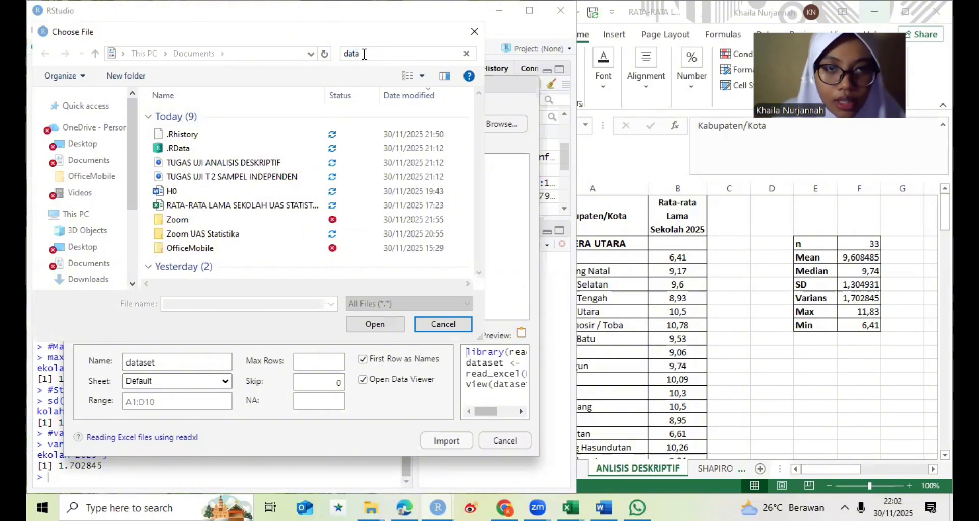
pyautogui.press('Return')
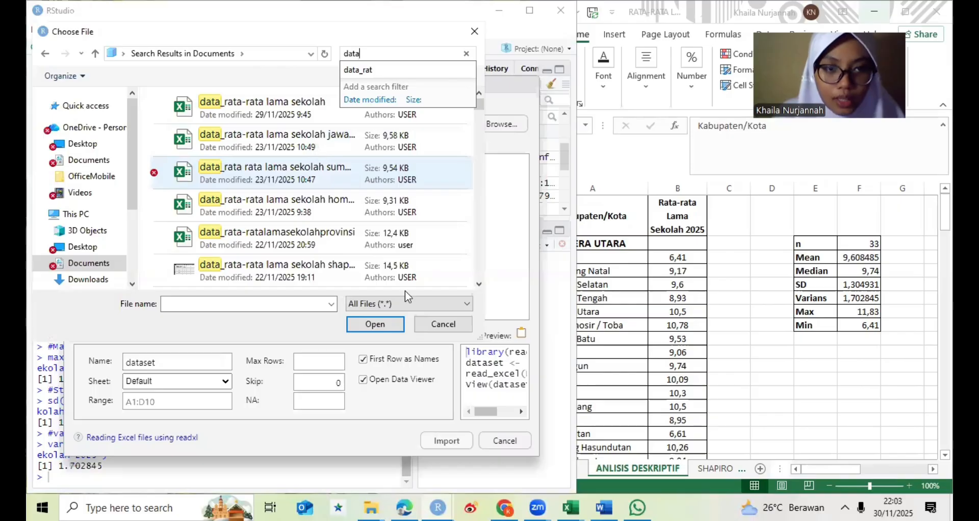
pyautogui.click(317, 149)
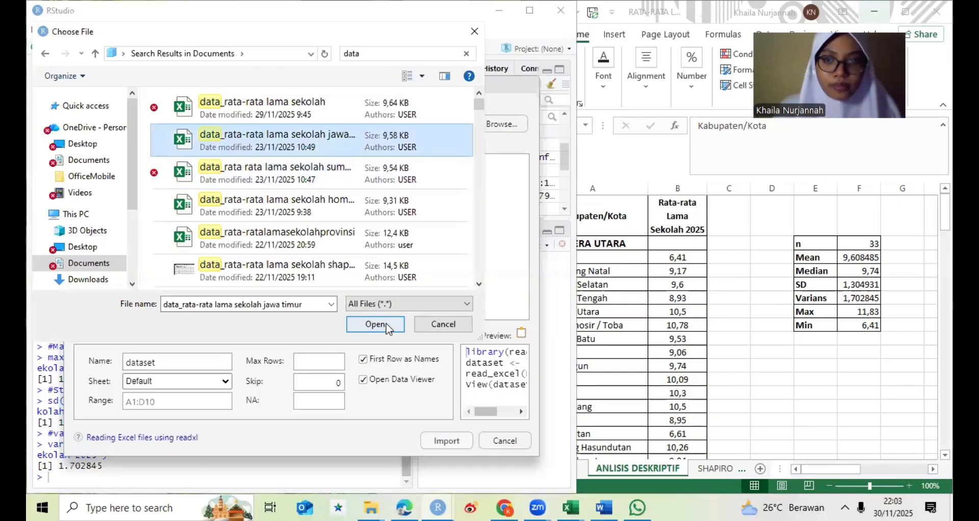
pyautogui.click(376, 325)
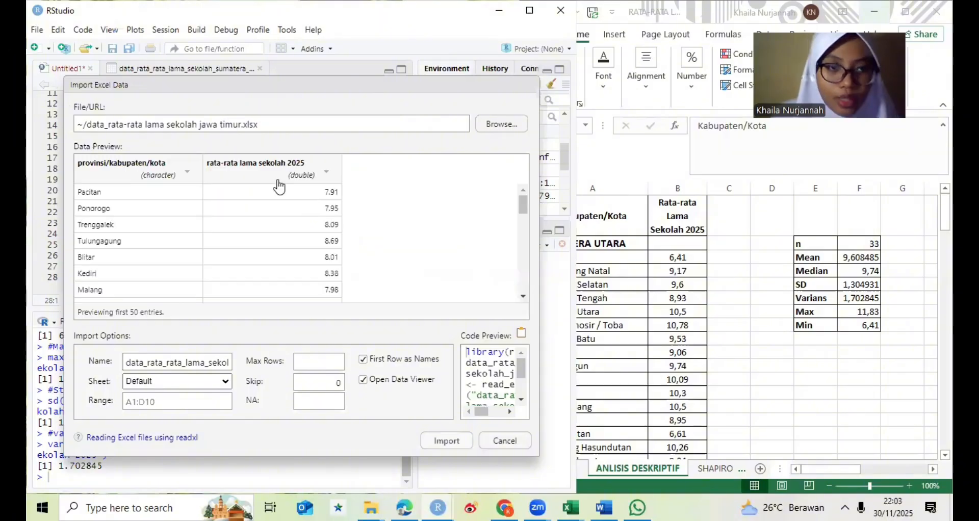
# - Set the data type of the rata-rata lama sekolah 2025 column to Numeric in the Jawa Timur import
pyautogui.click(278, 180)
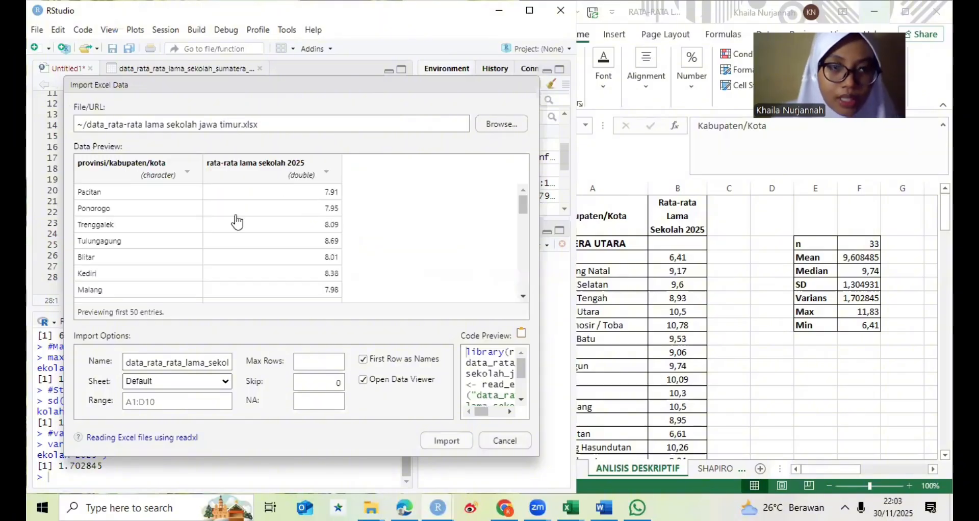
pyautogui.click(428, 171)
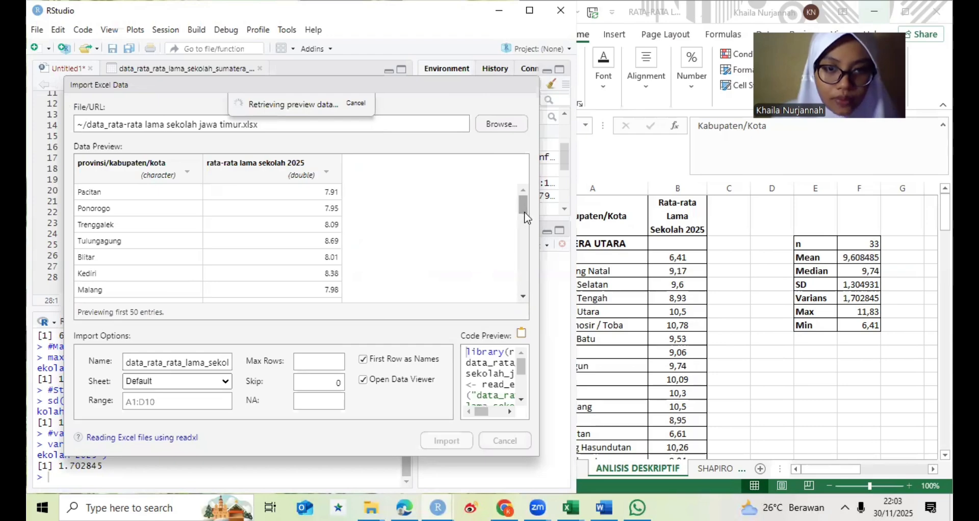
# - Look through the previewed Jawa Timur districts and their 2025 average years of schooling
pyautogui.scroll(-1, 525, 205)
pyautogui.scroll(1, 525, 207)
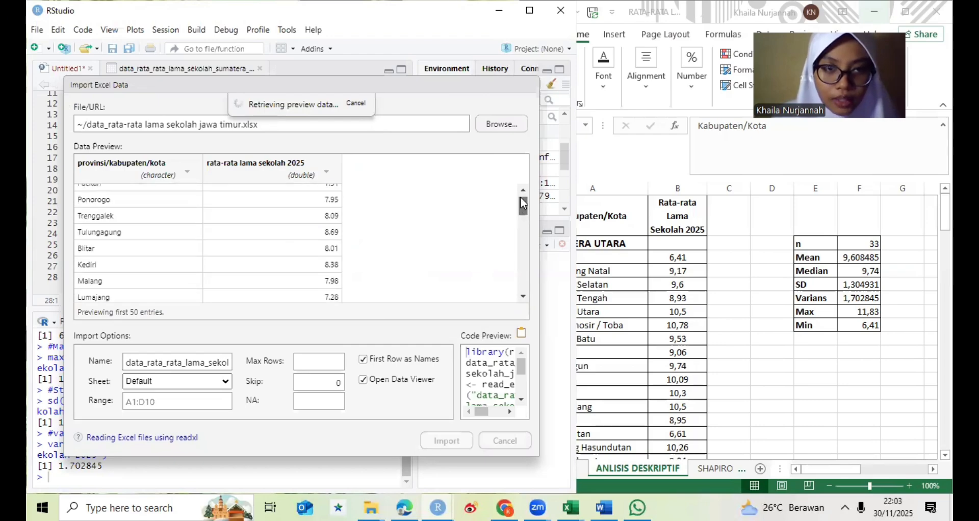
pyautogui.moveTo(521, 198); pyautogui.dragTo(520, 198)
pyautogui.scroll(-1, 521, 205)
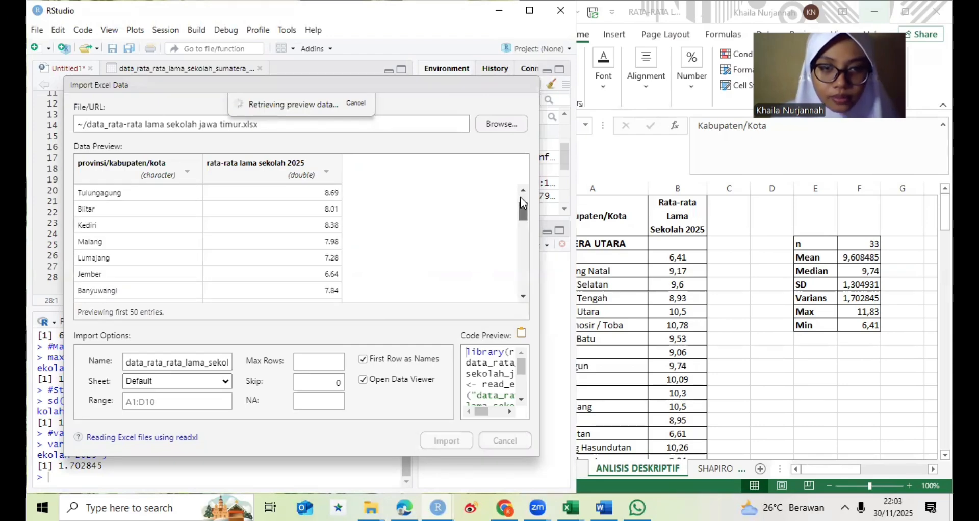
pyautogui.scroll(2, 522, 203)
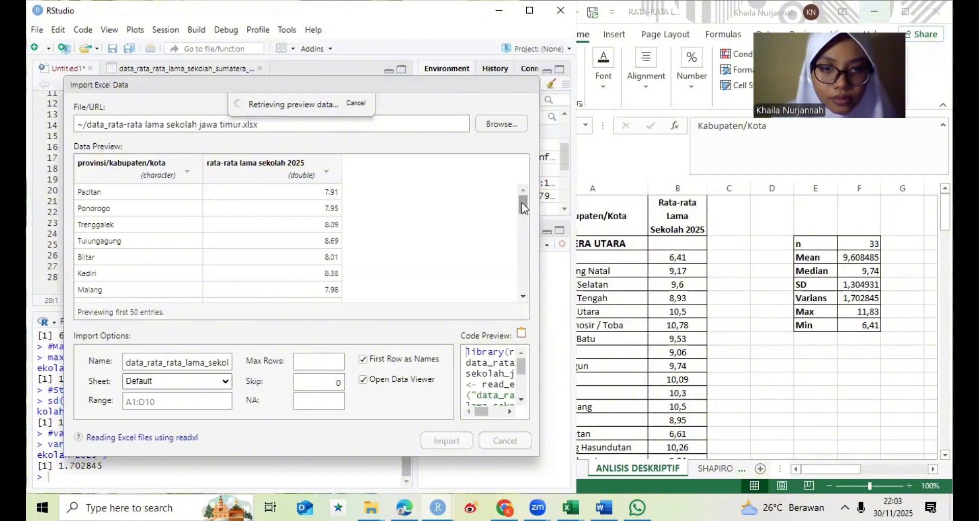
pyautogui.scroll(-3, 520, 217)
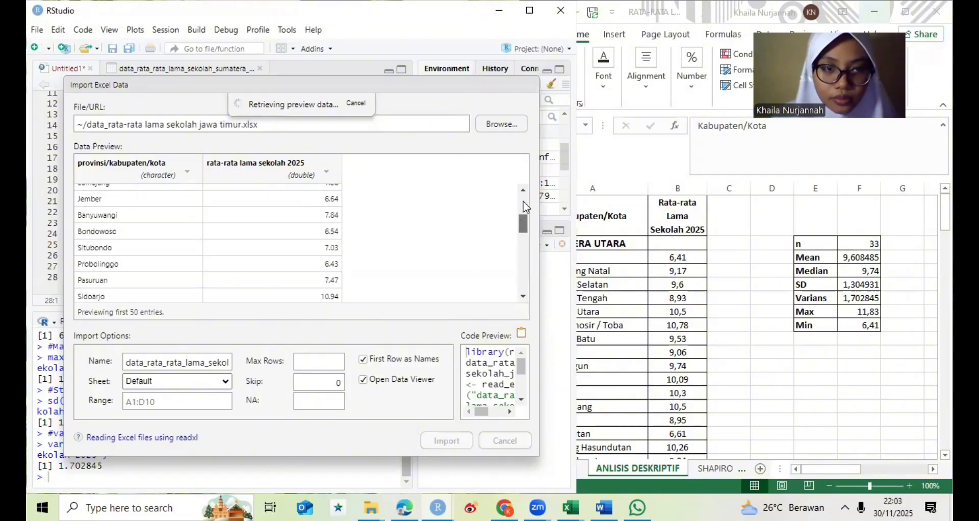
pyautogui.scroll(3, 525, 204)
pyautogui.scroll(1, 526, 204)
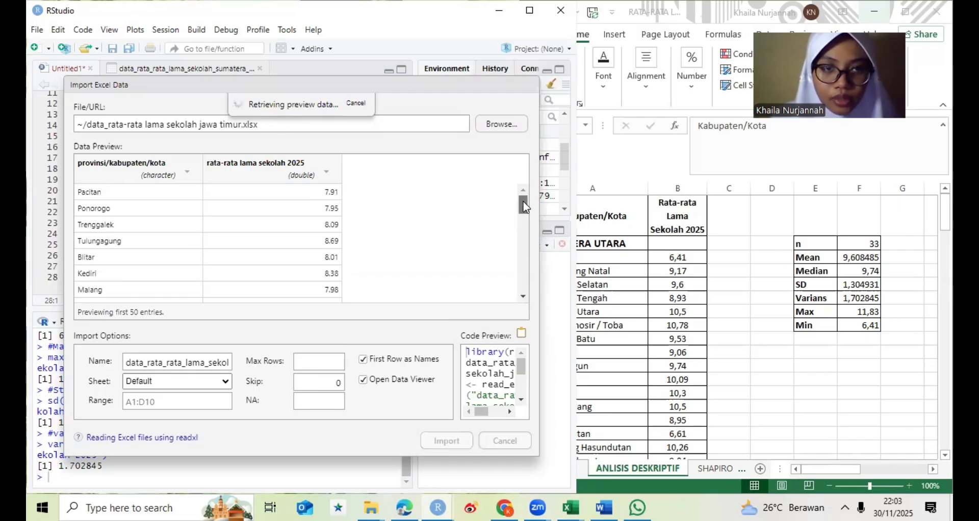
pyautogui.scroll(-3, 521, 220)
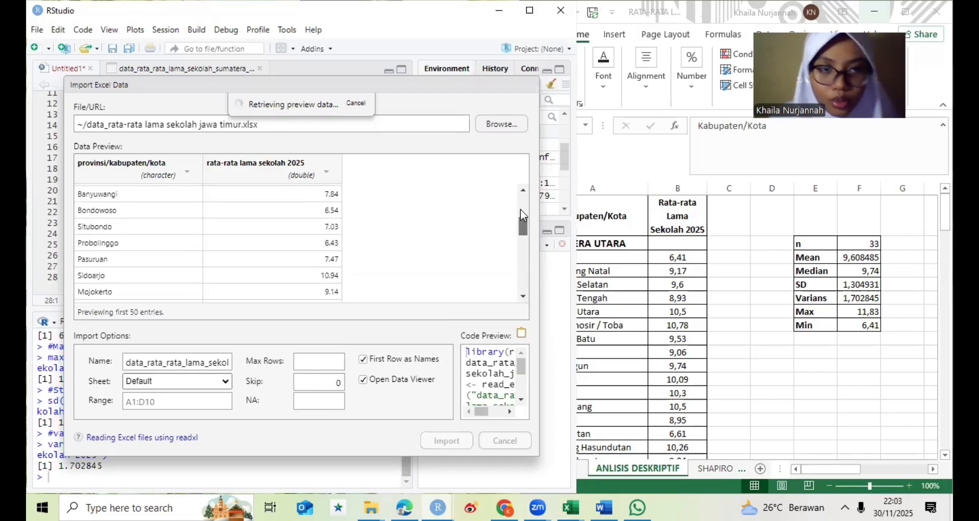
# - Import the Jawa Timur dataset with its copied import code, and paste that code at the end of the Untitled1 script
pyautogui.scroll(2, 358, 235)
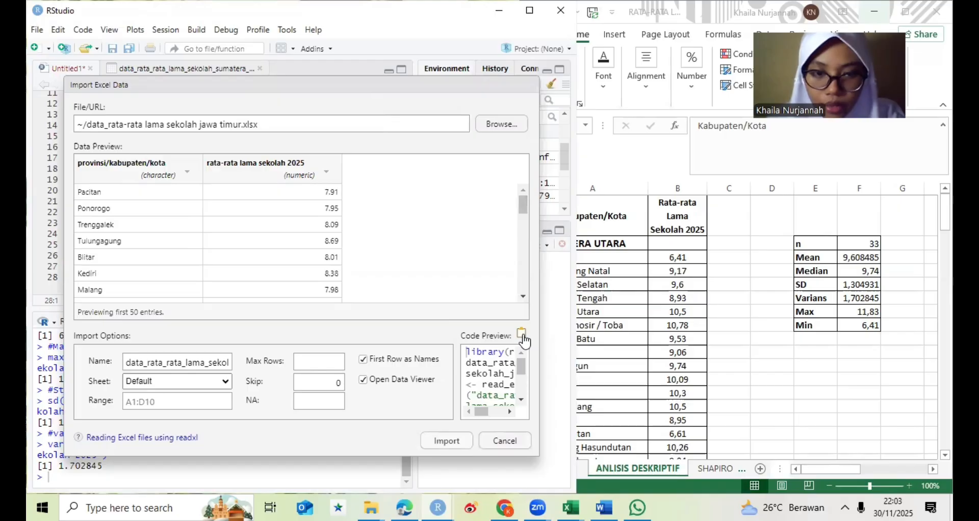
pyautogui.click(447, 441)
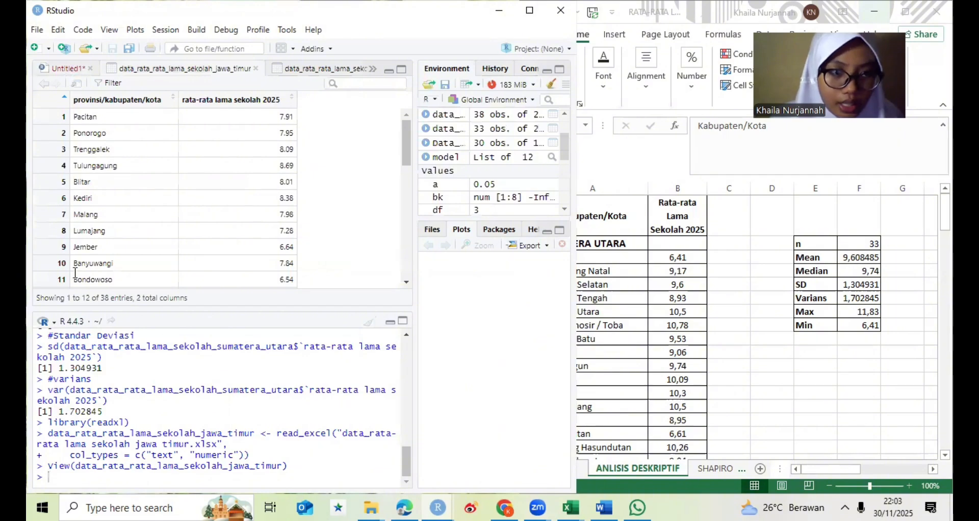
pyautogui.click(70, 68)
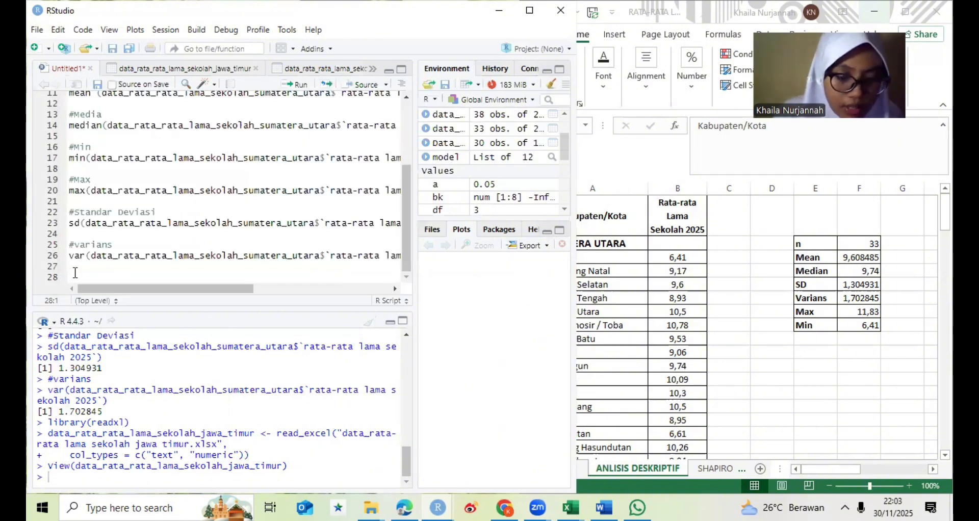
pyautogui.press('Return')
pyautogui.write('library(readxl) data_rata_rata_lama_sekolah_jawa_timur <- read_excel("data_rata-rata lama sekolah jawa timur.xlsx",     col_types = c("text", "numeric")) View(data_rata_rata_lama_sekolah_jawa_timur)')
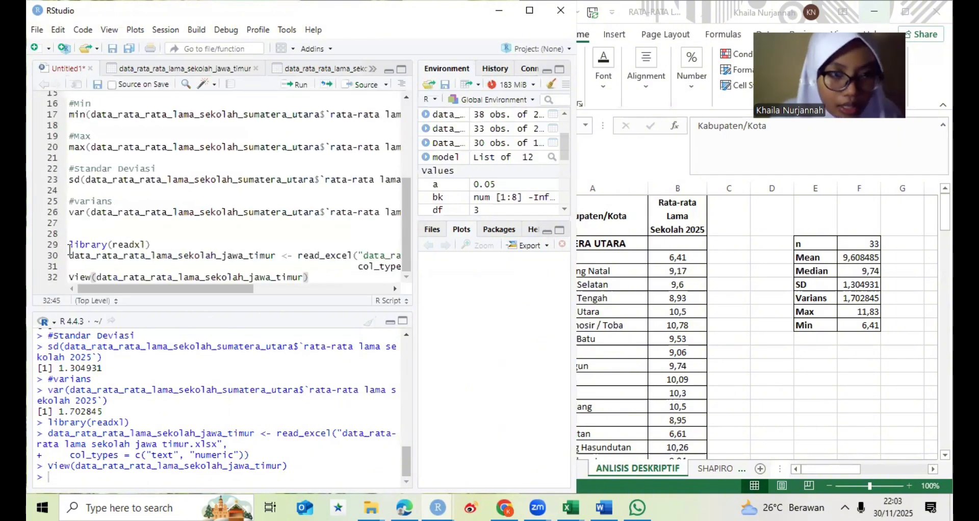
# - Run the pasted readxl import code for data_rata_rata_lama_sekolah_jawa_timur and return to the script
pyautogui.moveTo(69, 244); pyautogui.dragTo(264, 287)
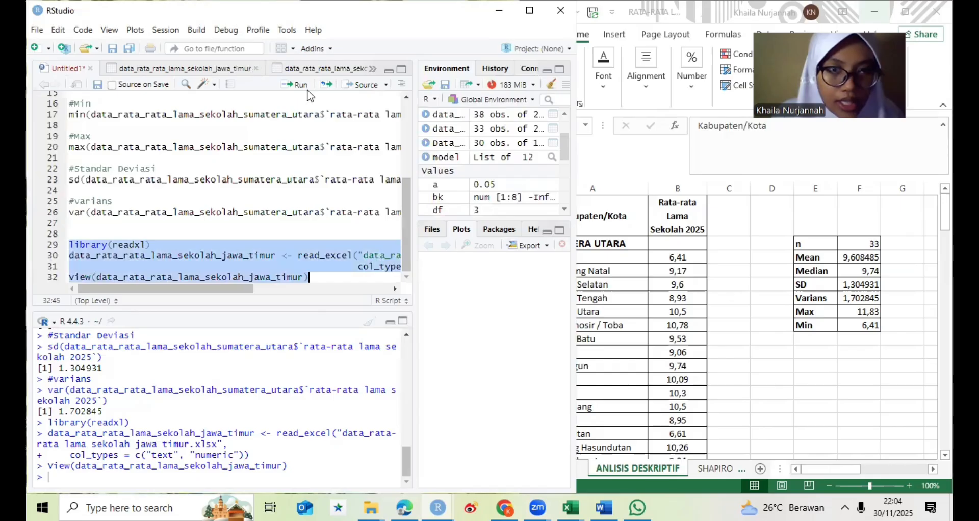
pyautogui.hotkey('ctrl', 'Return')
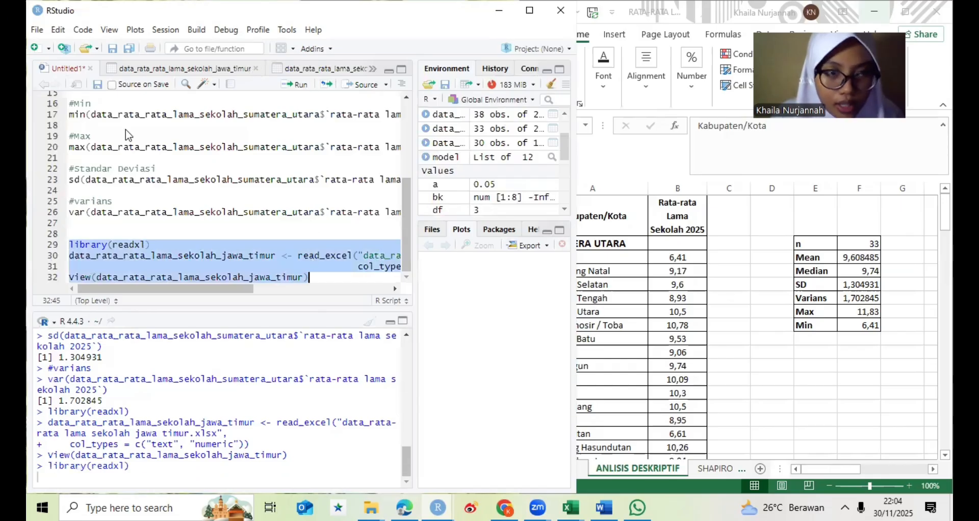
pyautogui.click(59, 72)
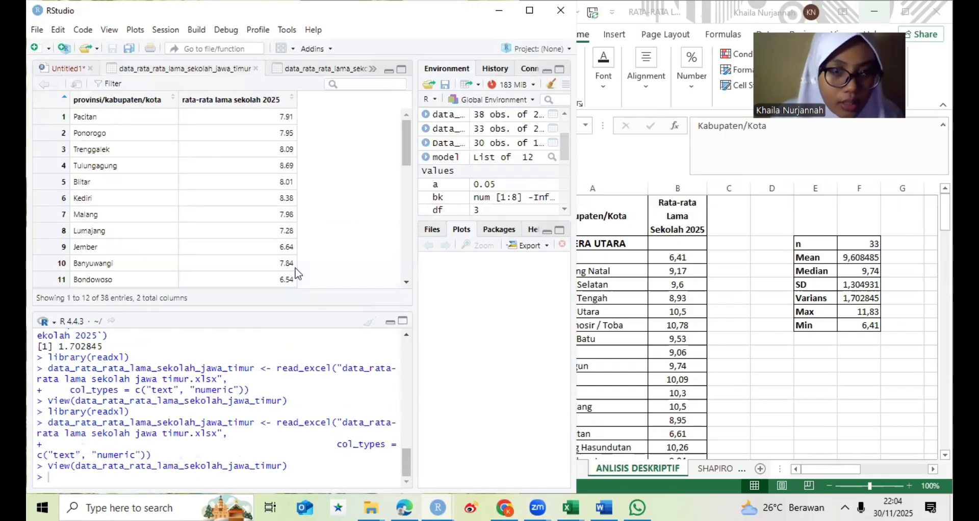
# - Add the comment #n (Jumlah Data) below the Jawa Timur View line, separated by an empty line
pyautogui.click(322, 277)
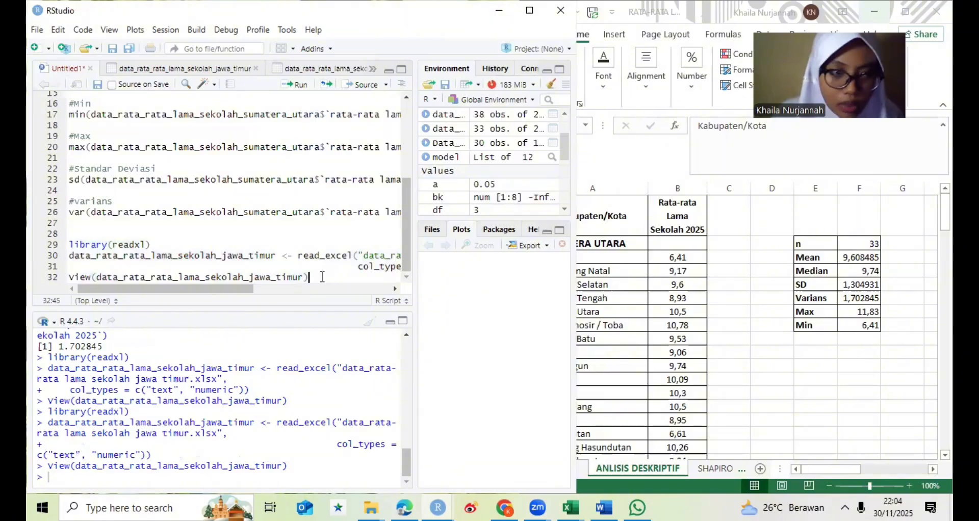
pyautogui.press('Return')
pyautogui.press('Return')
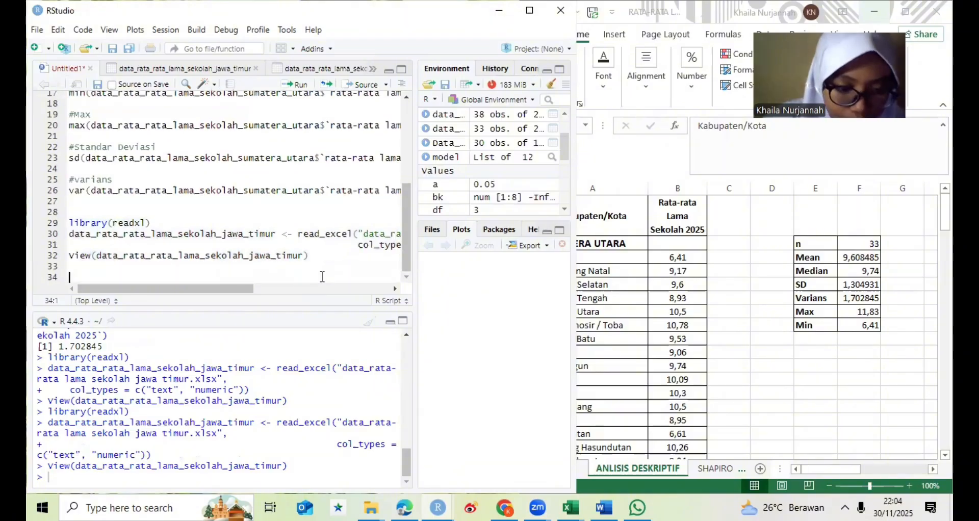
pyautogui.write('#')
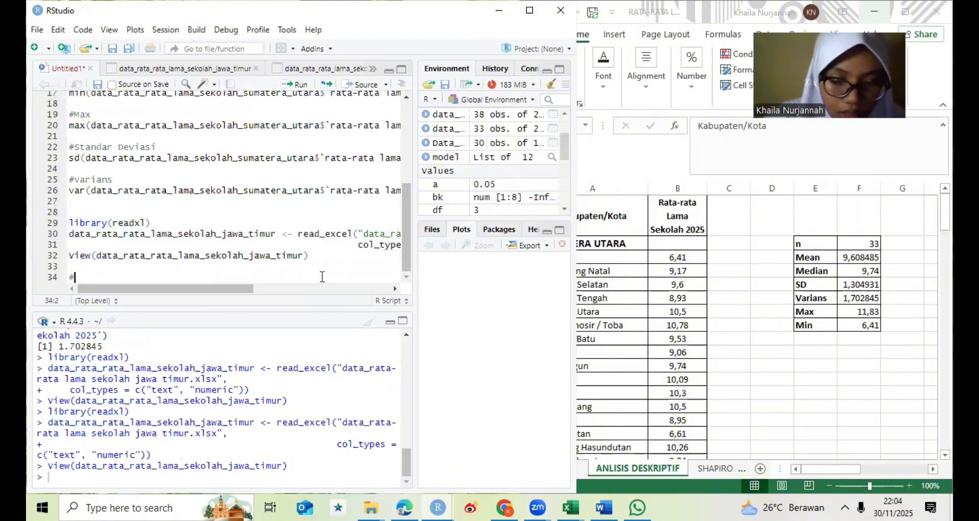
pyautogui.write('n (jum')
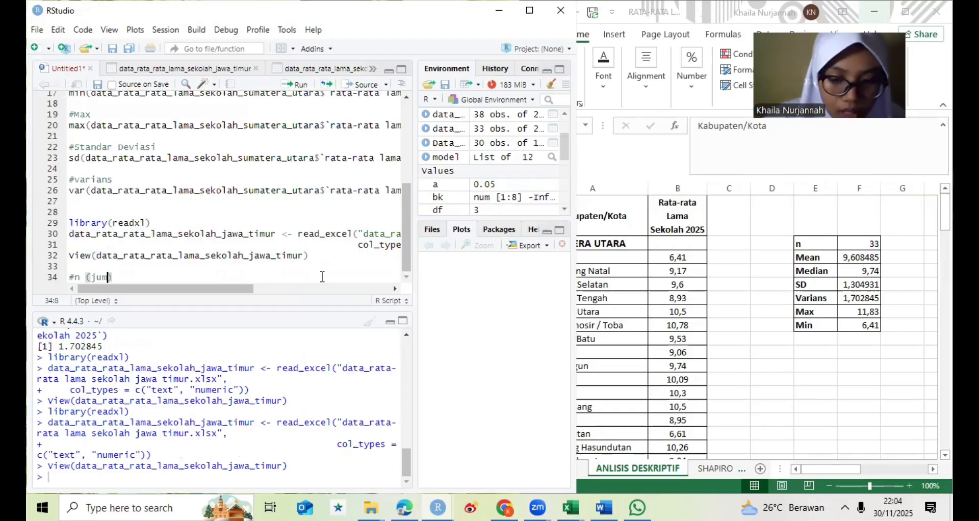
pyautogui.press('BackSpace')
pyautogui.press('BackSpace')
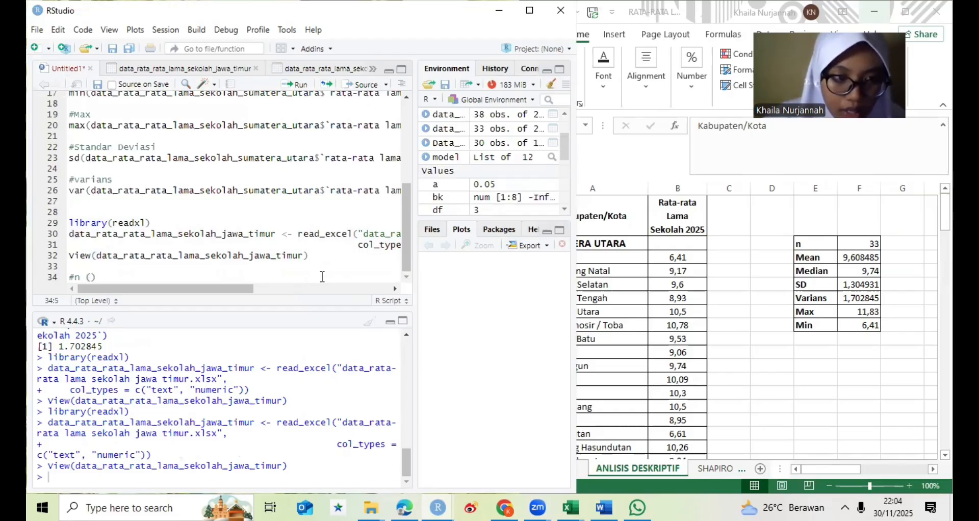
pyautogui.write('Jumlah')
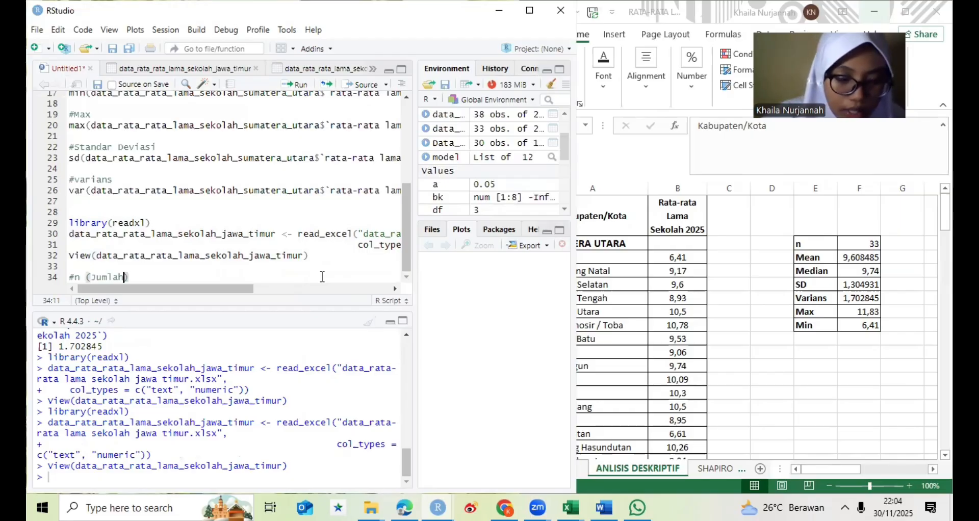
pyautogui.write(' Data)')
pyautogui.press('Return')
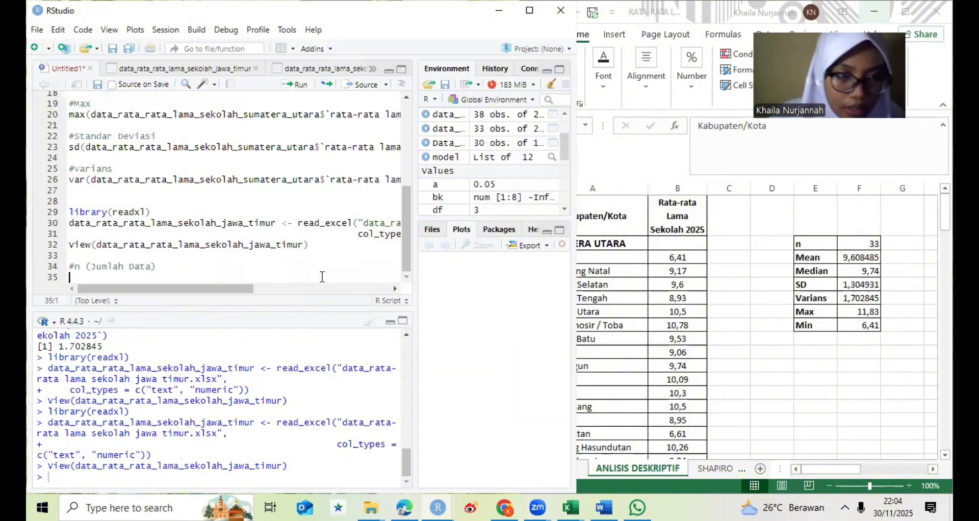
# - Write the line n <- nrow(data_rata_rata_lama_sekolah_jawa_timur) under the Jumlah Data comment
pyautogui.write('n')
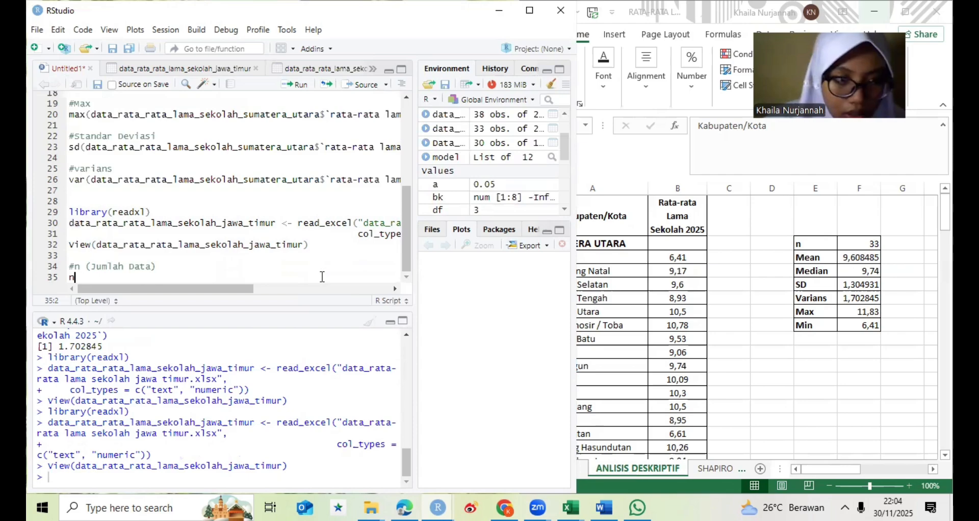
pyautogui.write('<')
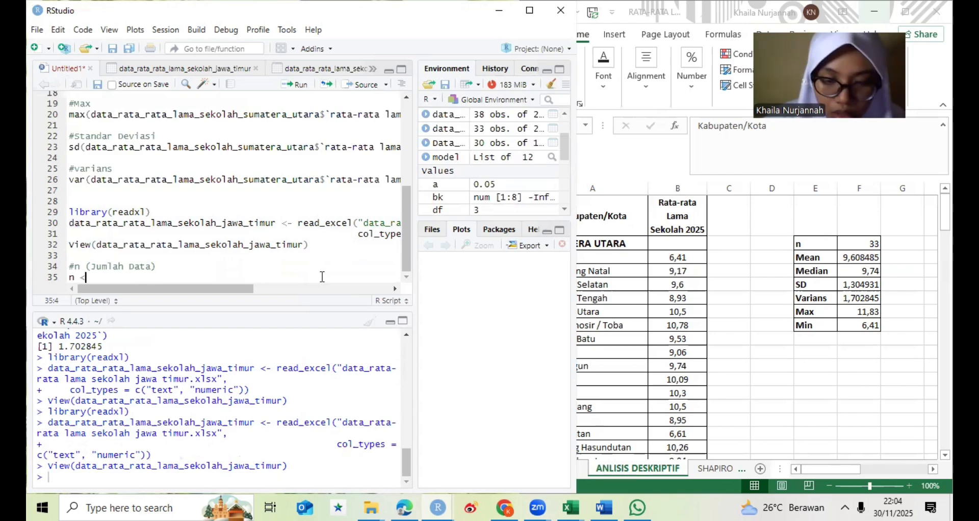
pyautogui.write('-')
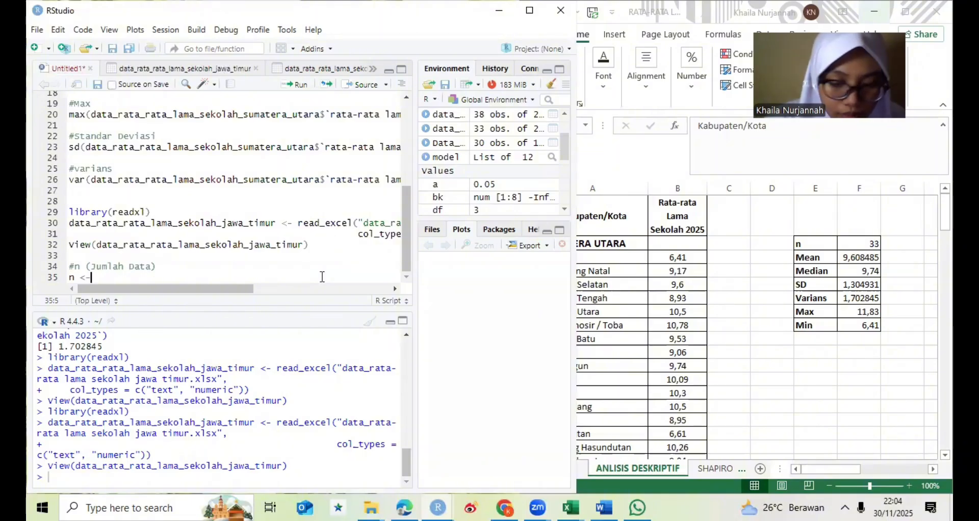
pyautogui.write('n')
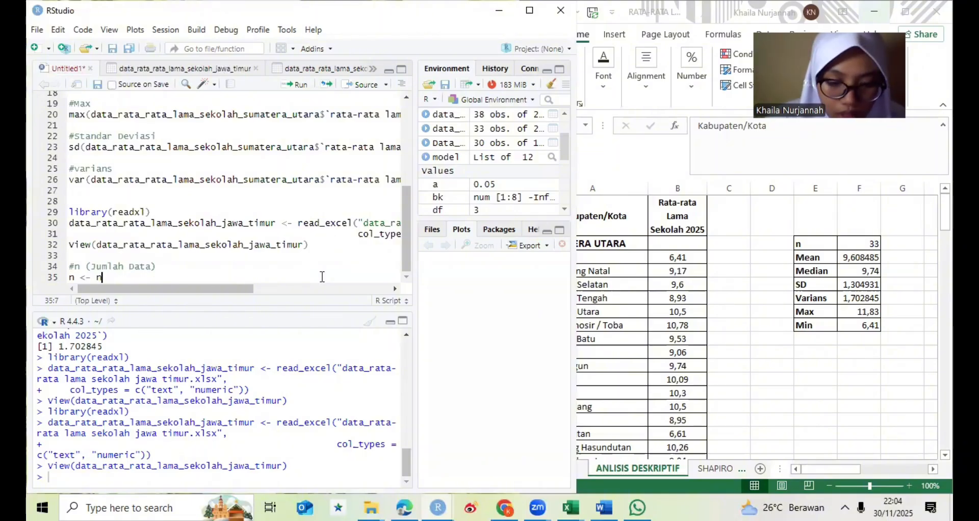
pyautogui.write('row')
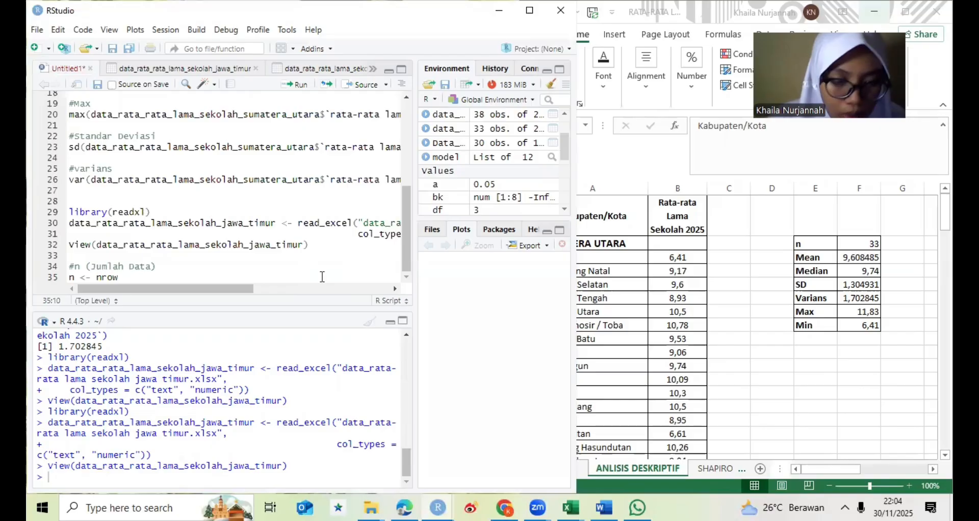
pyautogui.write('(da')
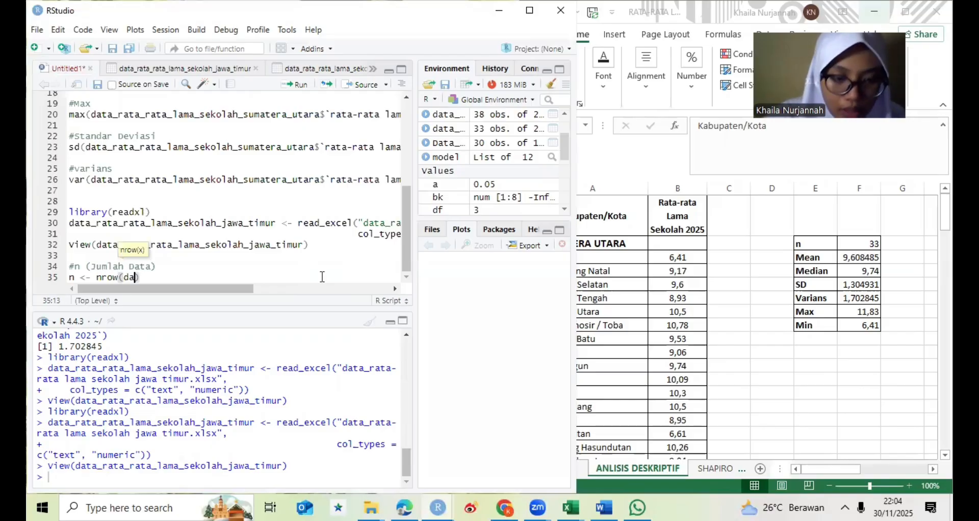
pyautogui.write('ta')
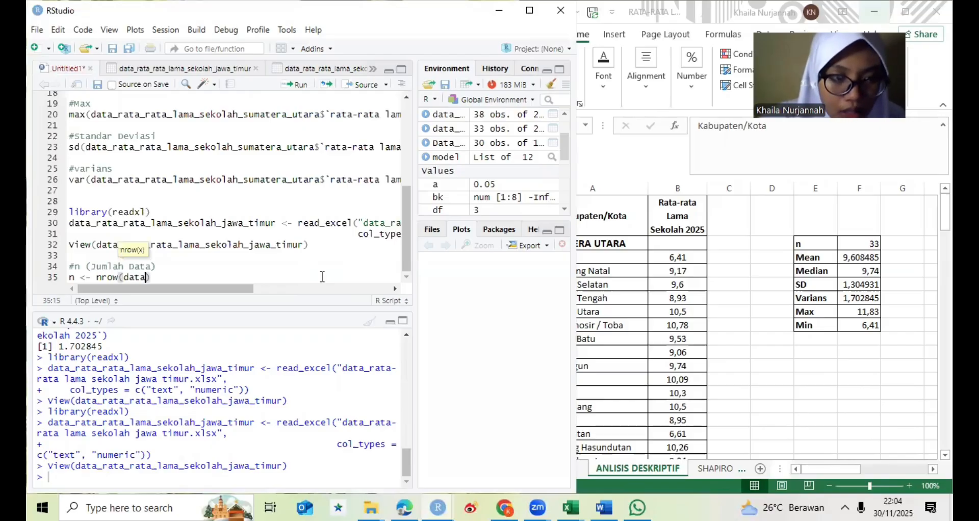
pyautogui.press('Tab')
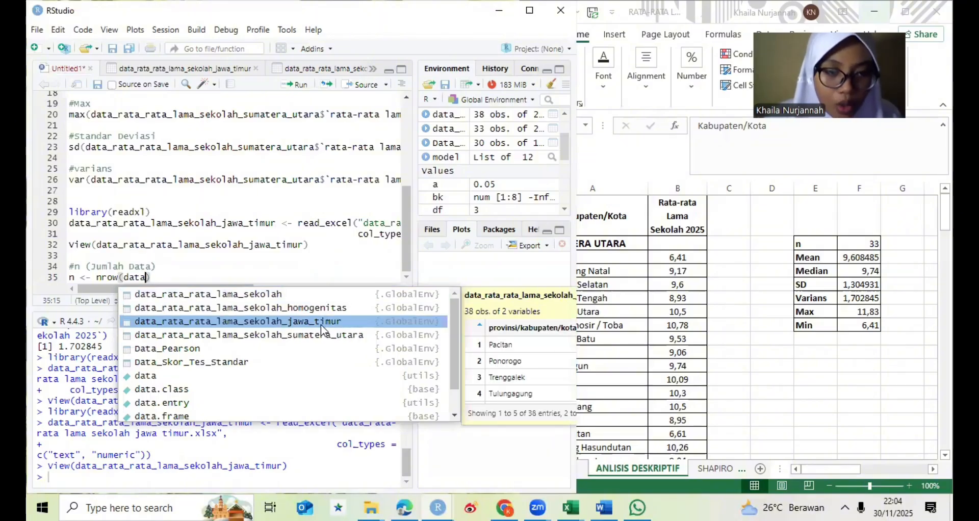
pyautogui.press('Return')
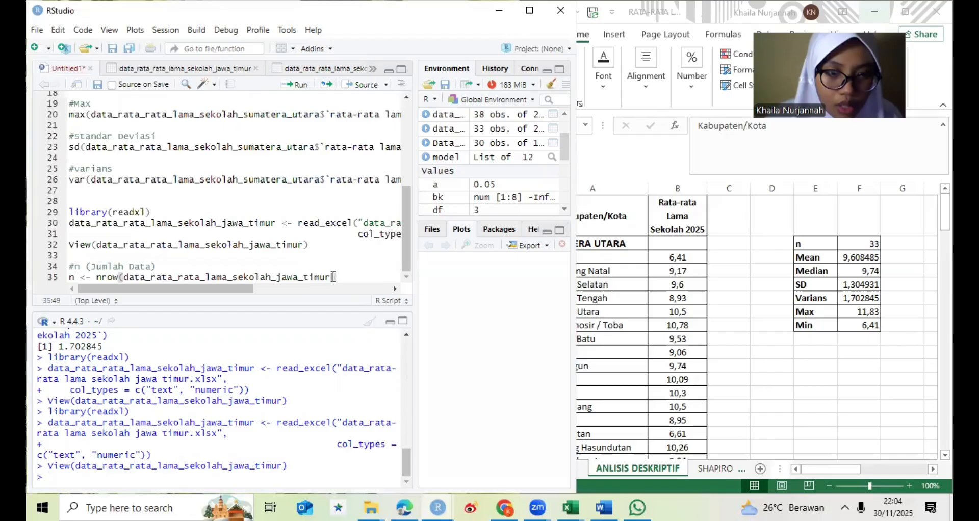
# - Add print(n) below the nrow line and run the Jumlah Data block from its comment to the print line
pyautogui.click(347, 276)
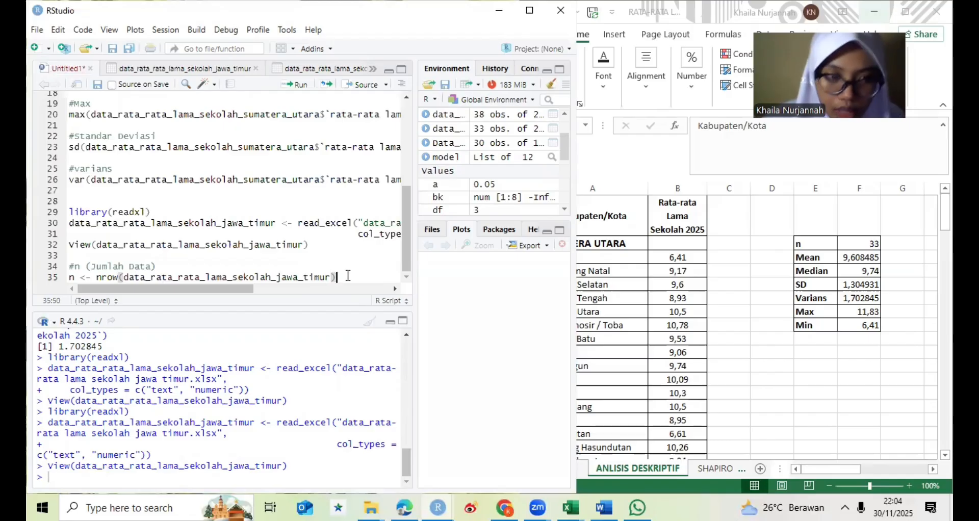
pyautogui.press('Return')
pyautogui.write('pr')
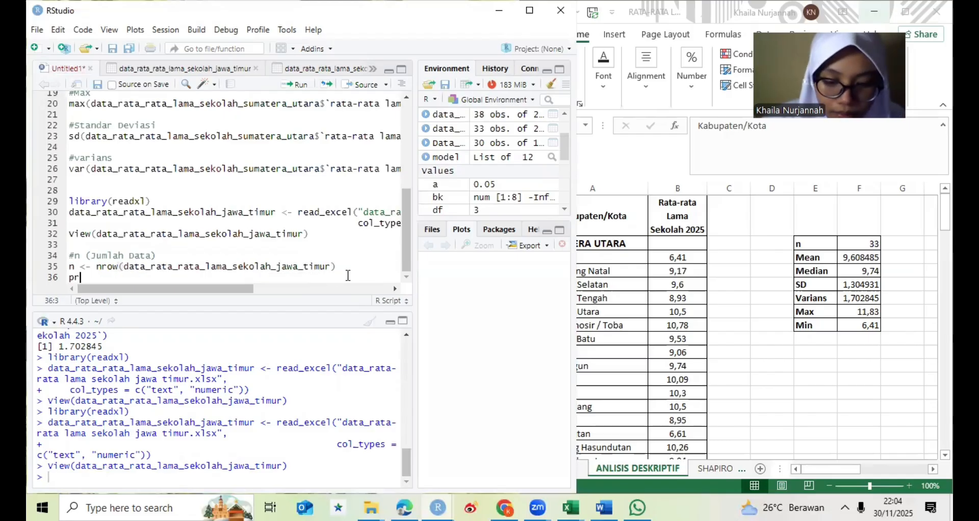
pyautogui.write('int(')
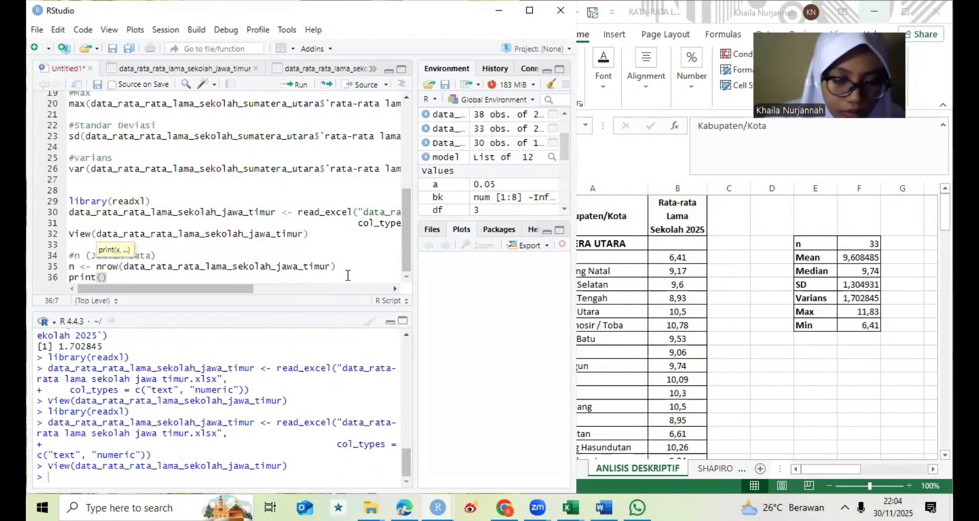
pyautogui.write('n')
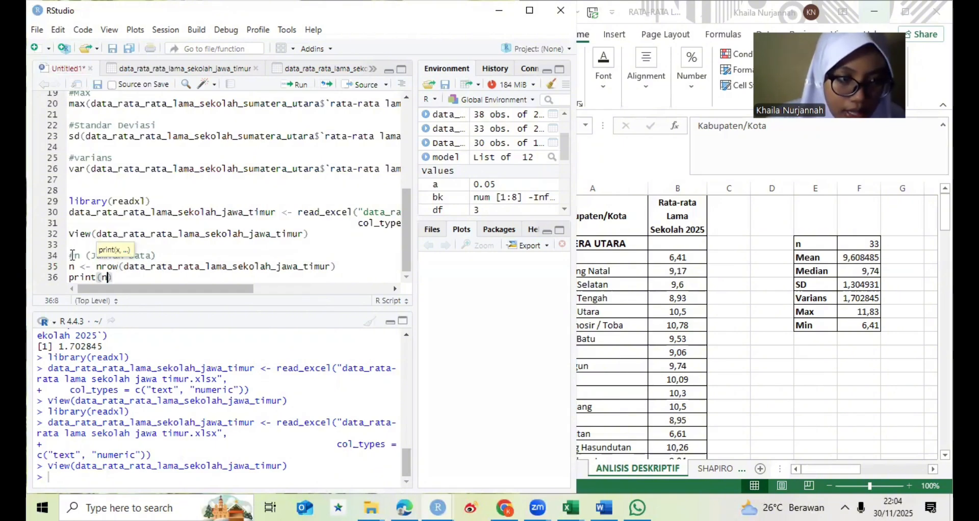
pyautogui.write(')')
pyautogui.moveTo(70, 255); pyautogui.dragTo(113, 278)
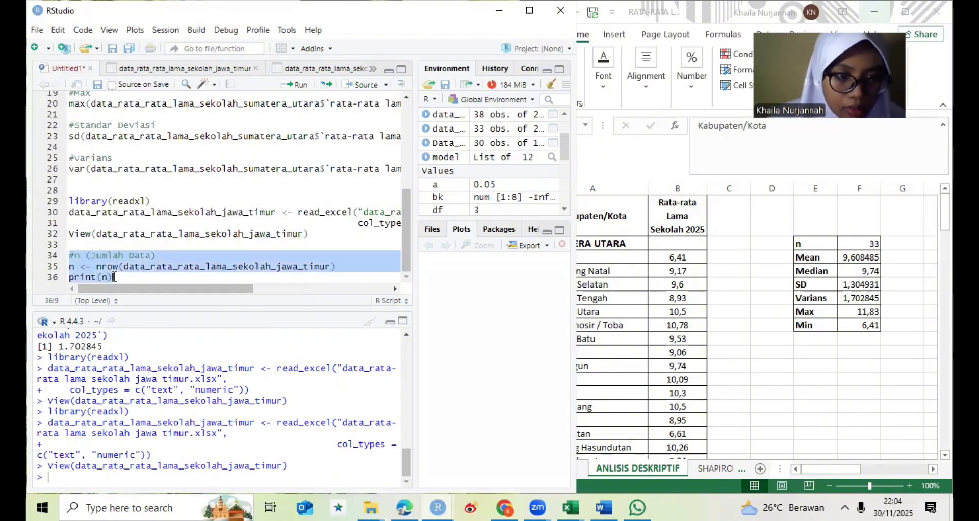
pyautogui.click(295, 85)
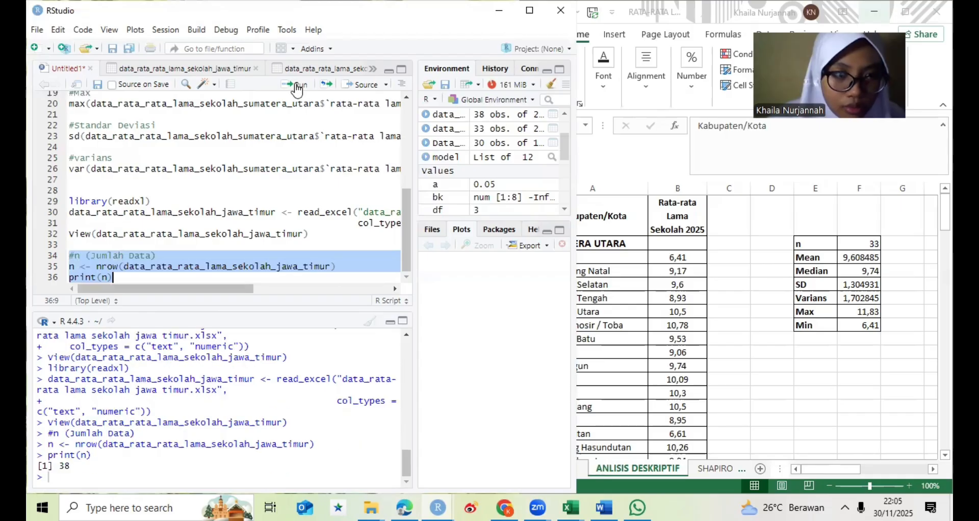
pyautogui.click(136, 276)
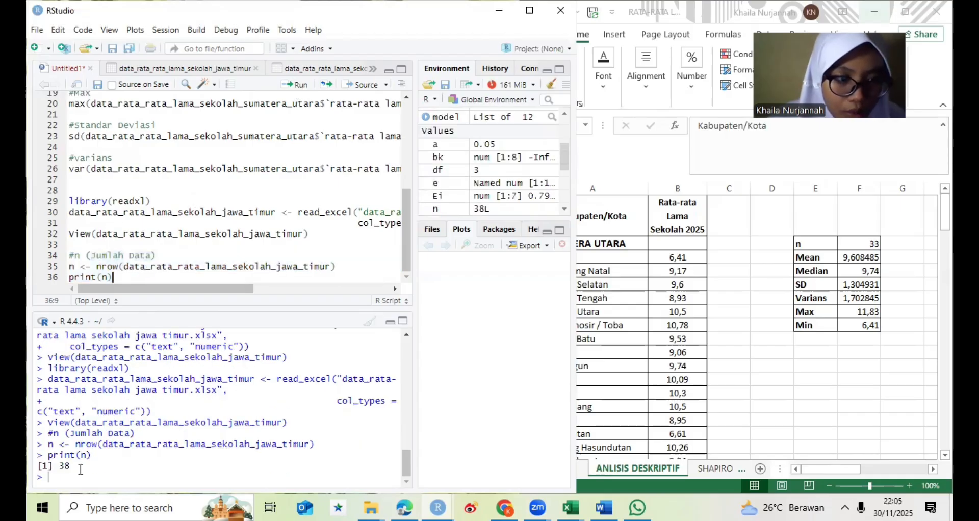
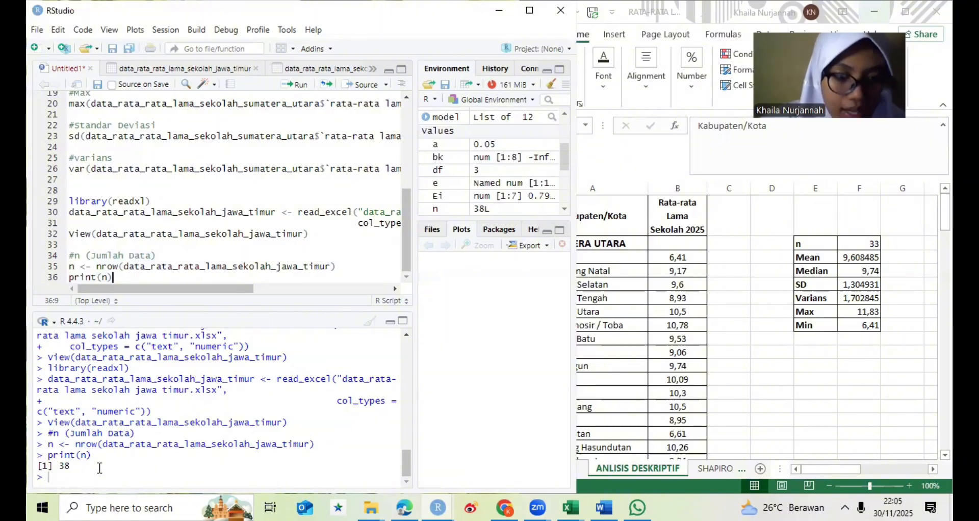
# - Add the comment #Mean below the Jawa Timur print(n) line, separated by an empty line
pyautogui.press('Return')
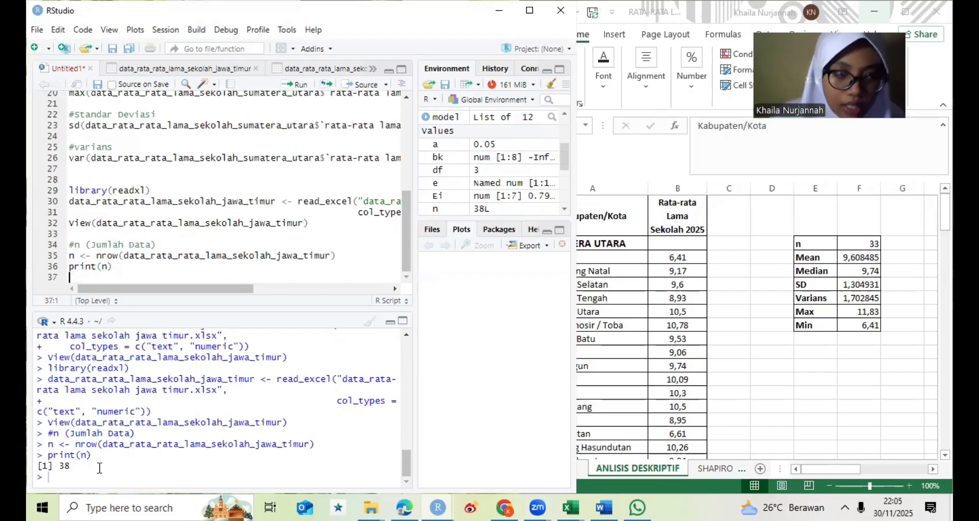
pyautogui.press('Return')
pyautogui.write('#Mea')
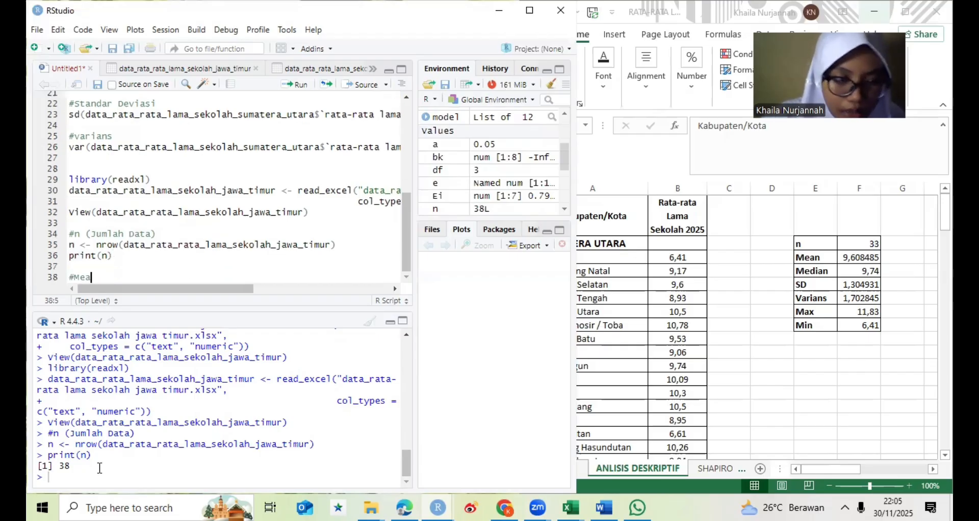
pyautogui.write('n')
pyautogui.press('Return')
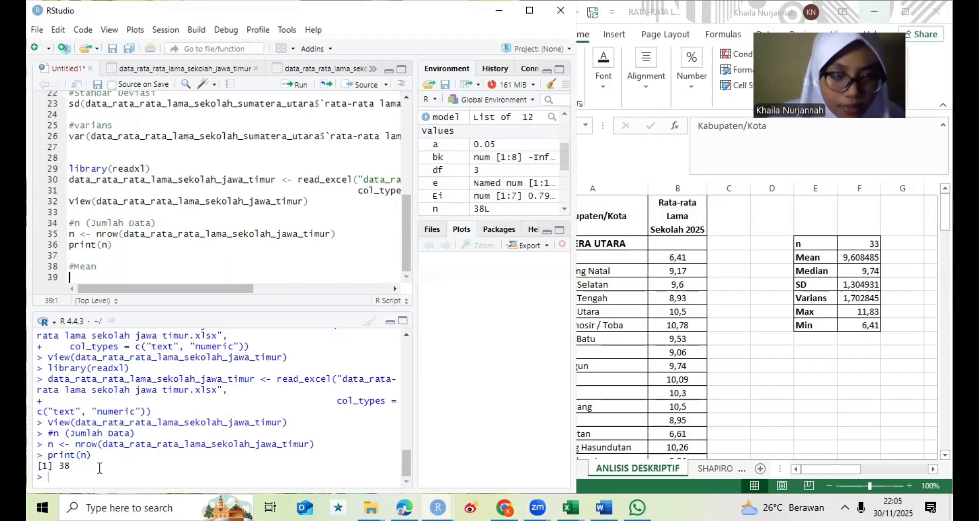
# - Write mean(data_rata_rata_lama_sekolah_jawa_timur$`rata-rata lama sekolah 2025`) under the Mean comment and run the Mean block
pyautogui.write('mean')
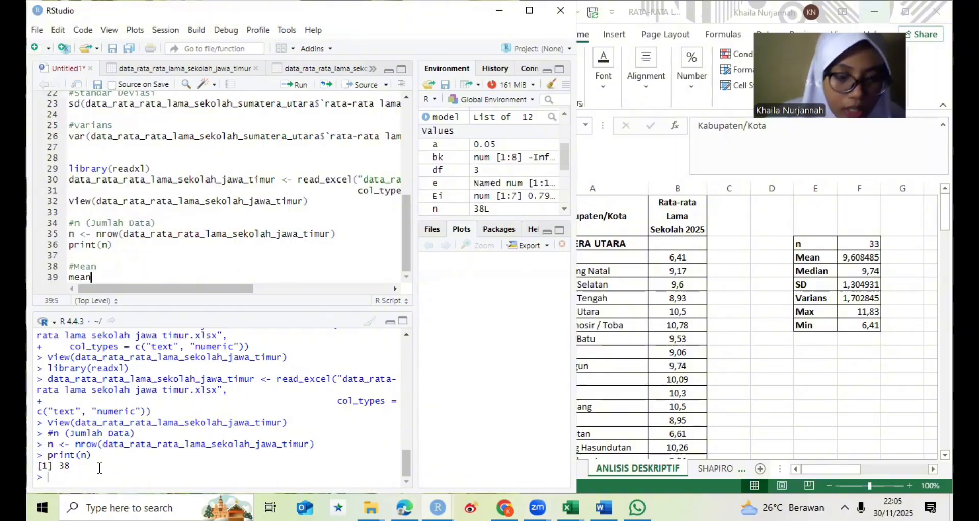
pyautogui.write('(data')
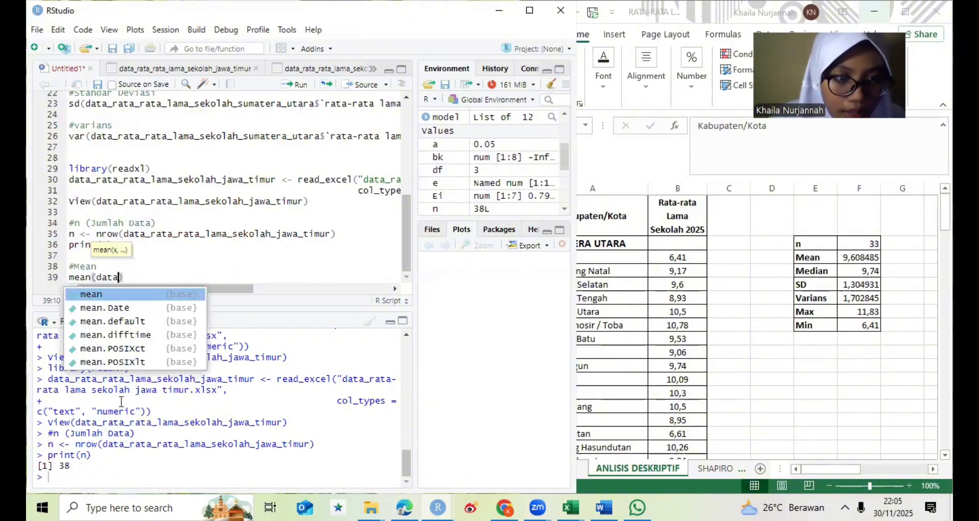
pyautogui.press('Up')
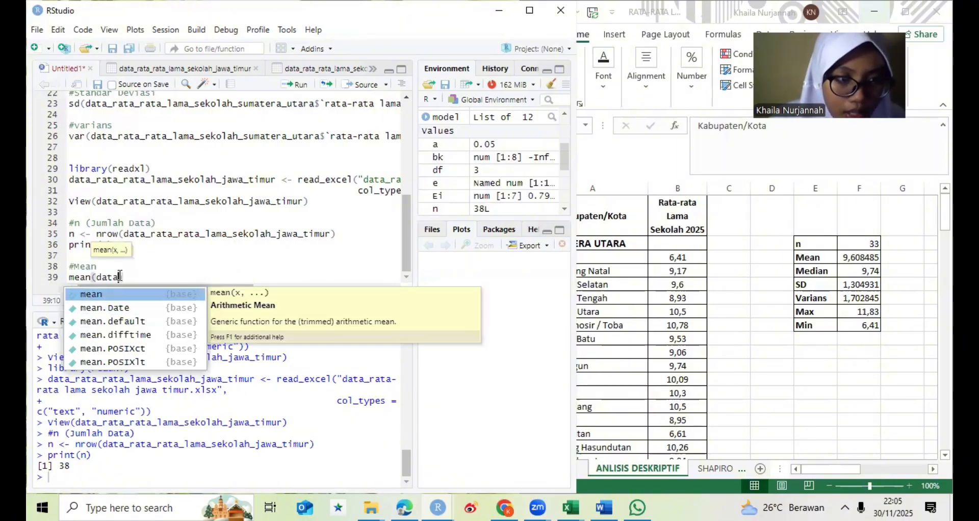
pyautogui.write('_')
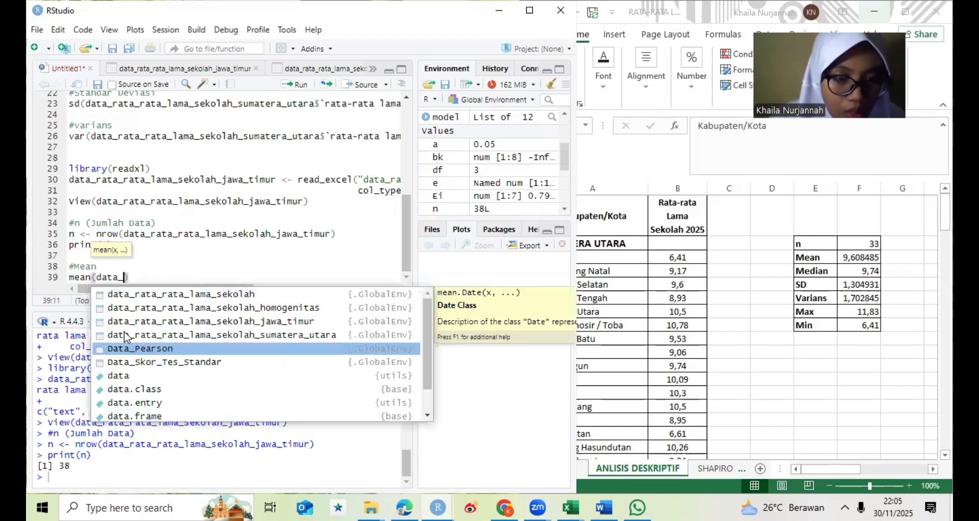
pyautogui.press('Return')
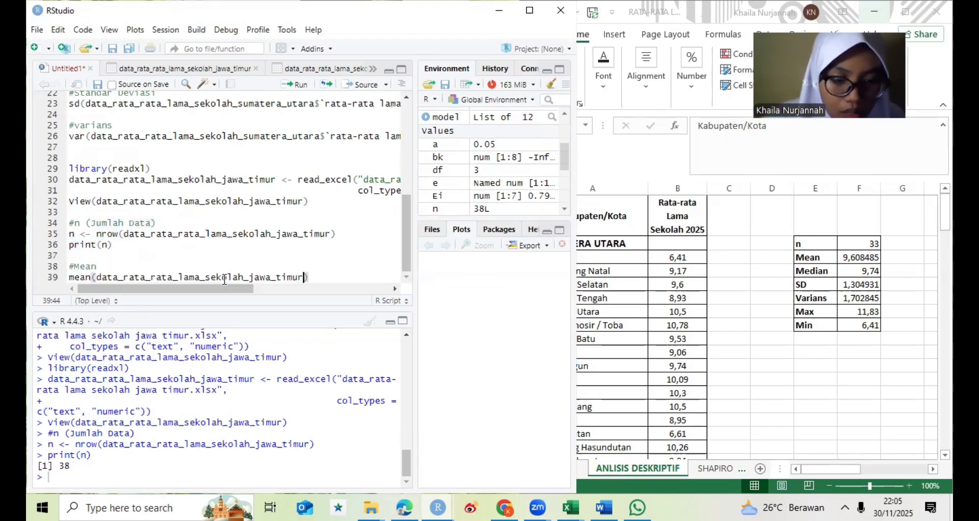
pyautogui.write('$ra')
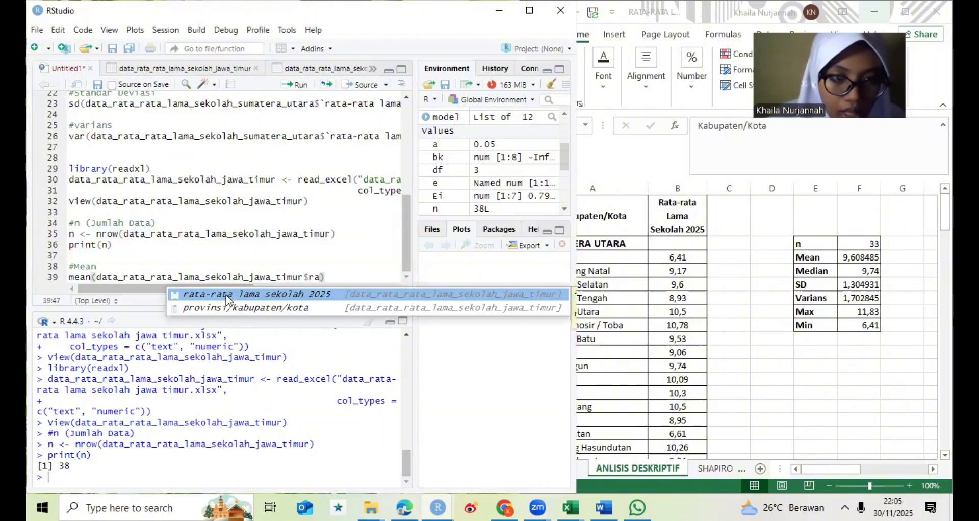
pyautogui.press('Return')
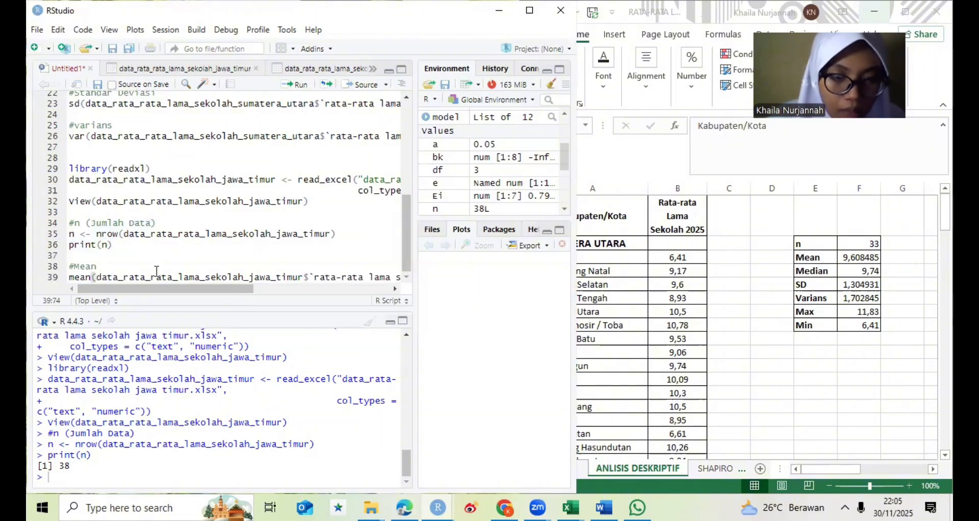
pyautogui.hotkey('ctrl', 'Return')
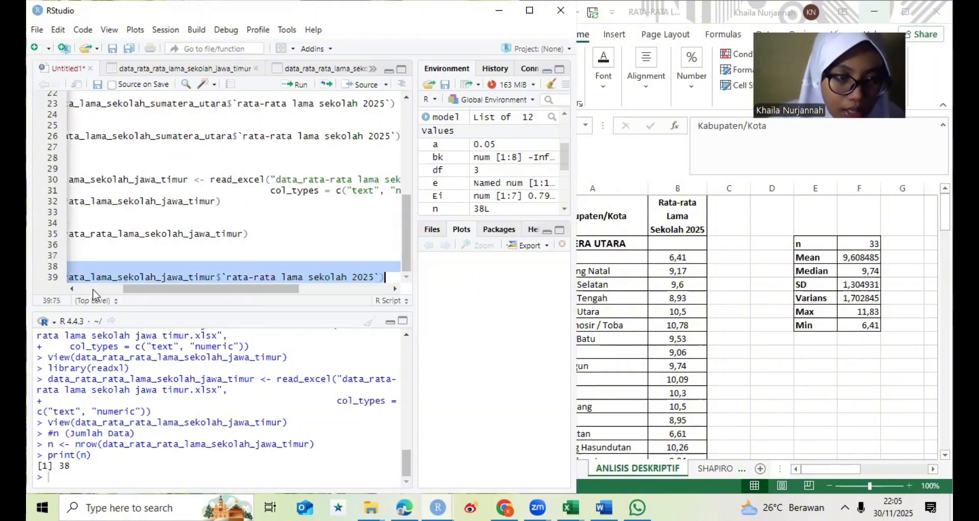
pyautogui.click(297, 86)
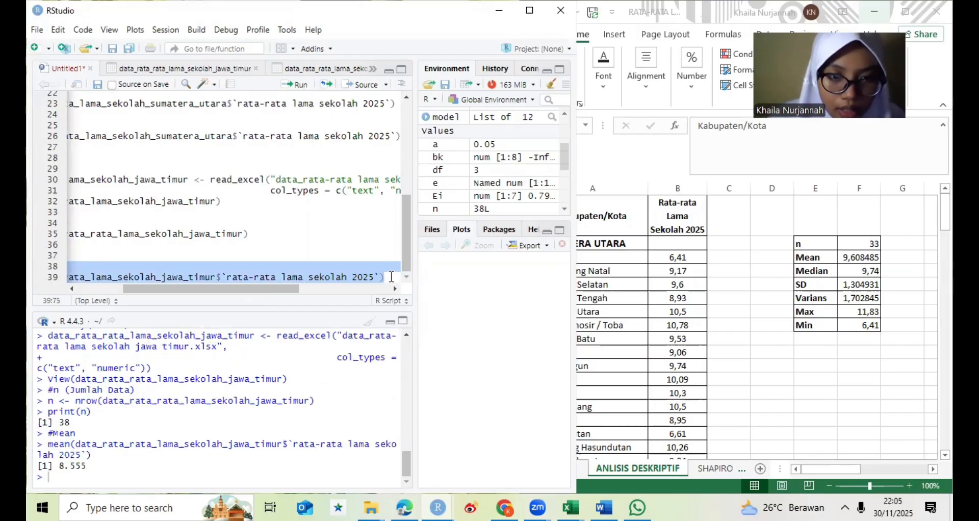
# - Add the comment #Median below the Jawa Timur mean line, separated by an empty line
pyautogui.press('Return')
pyautogui.press('Return')
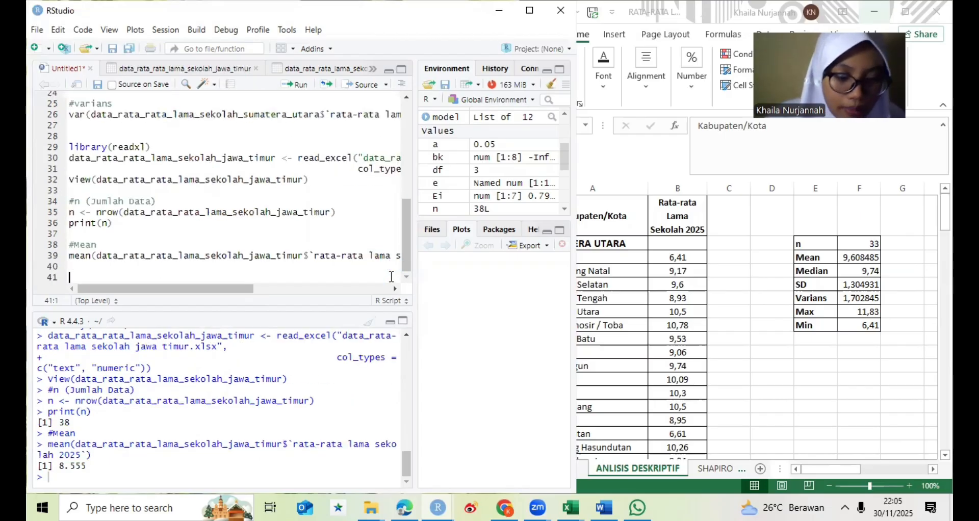
pyautogui.write('#M')
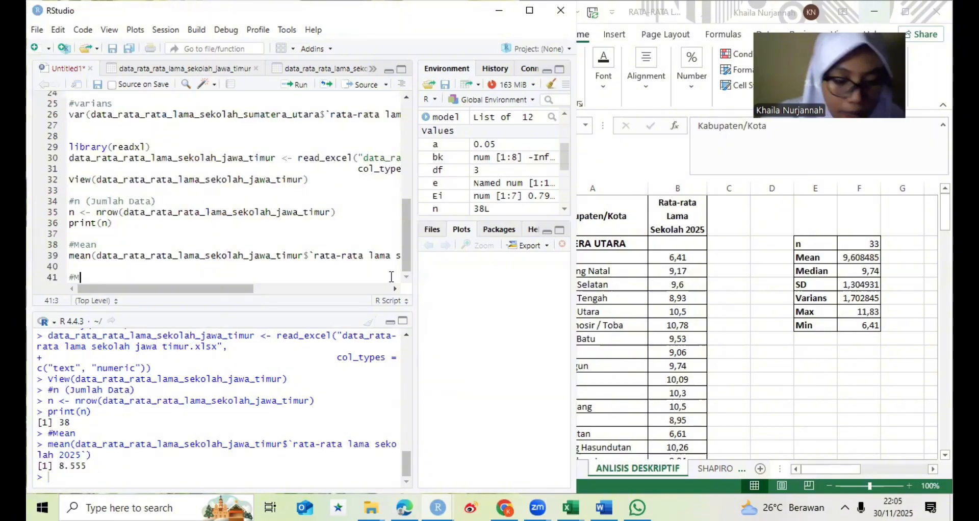
pyautogui.write('edian')
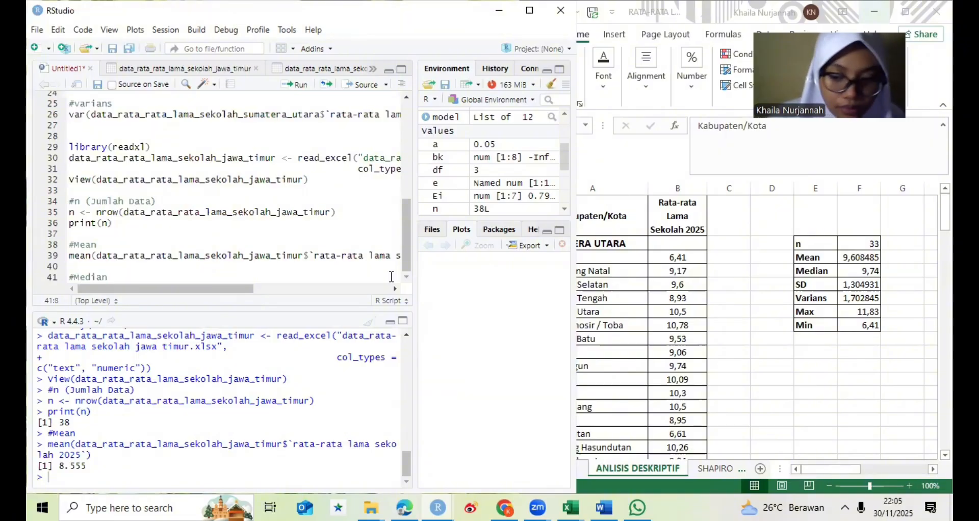
pyautogui.press('Return')
# - Write median(data_rata_rata_lama_sekolah_jawa_timur$`rata-rata lama sekolah 2025`) under the Median comment and run the Median block
pyautogui.write('m')
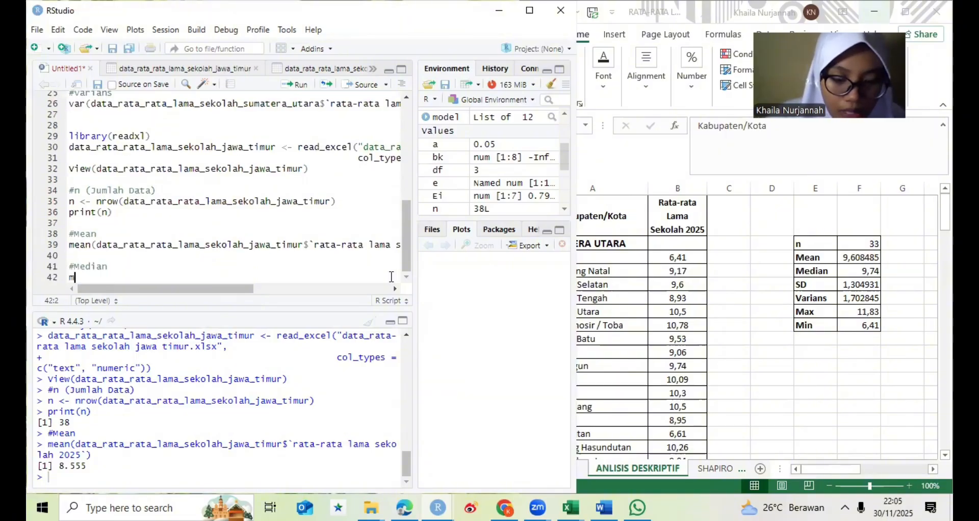
pyautogui.write('edian(')
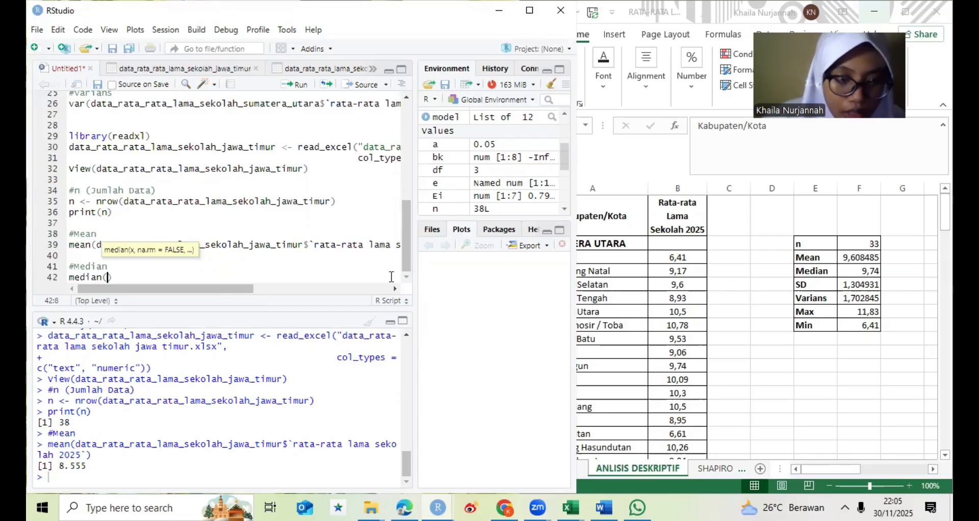
pyautogui.write('data')
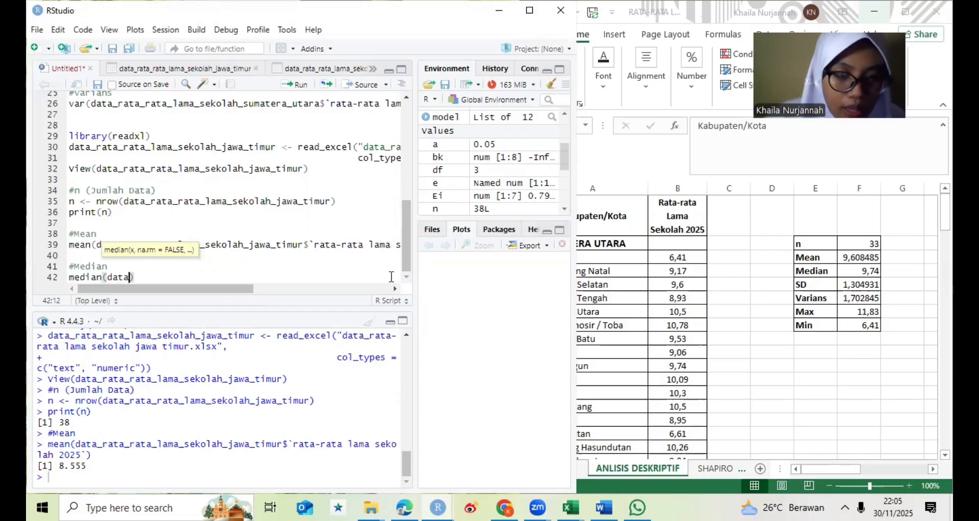
pyautogui.write('_')
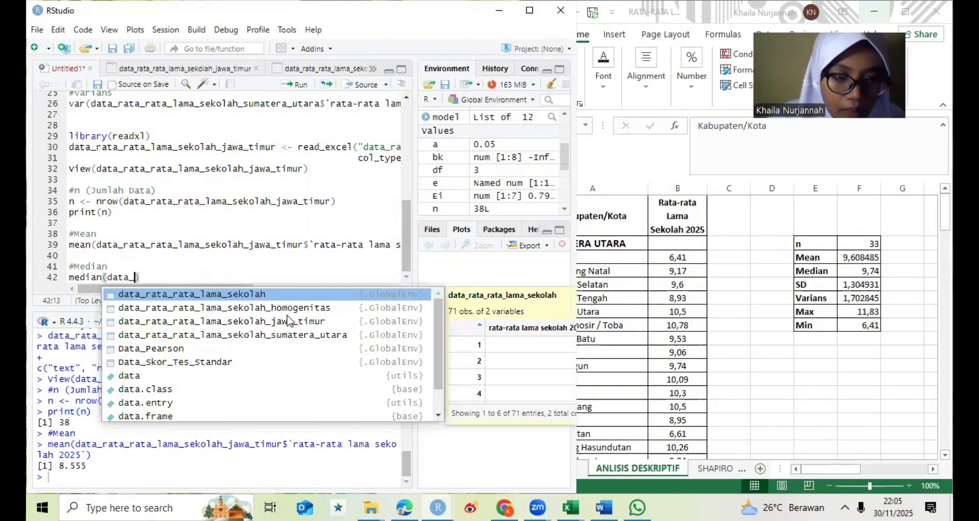
pyautogui.click(282, 326)
pyautogui.click(282, 322)
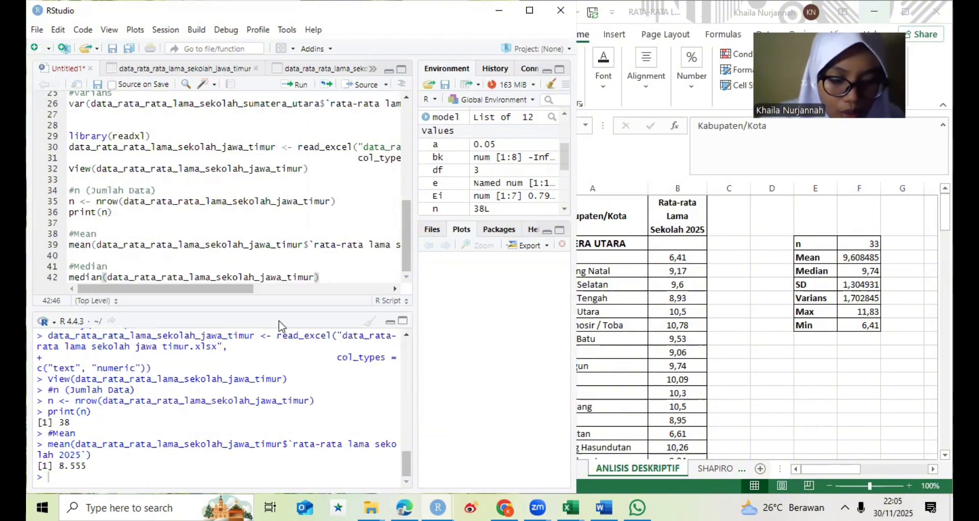
pyautogui.write('$r')
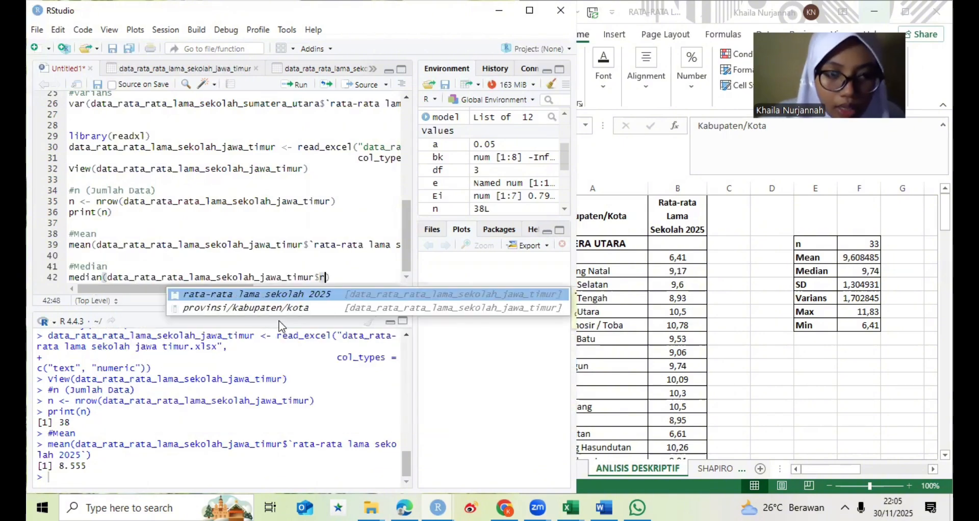
pyautogui.write('ata')
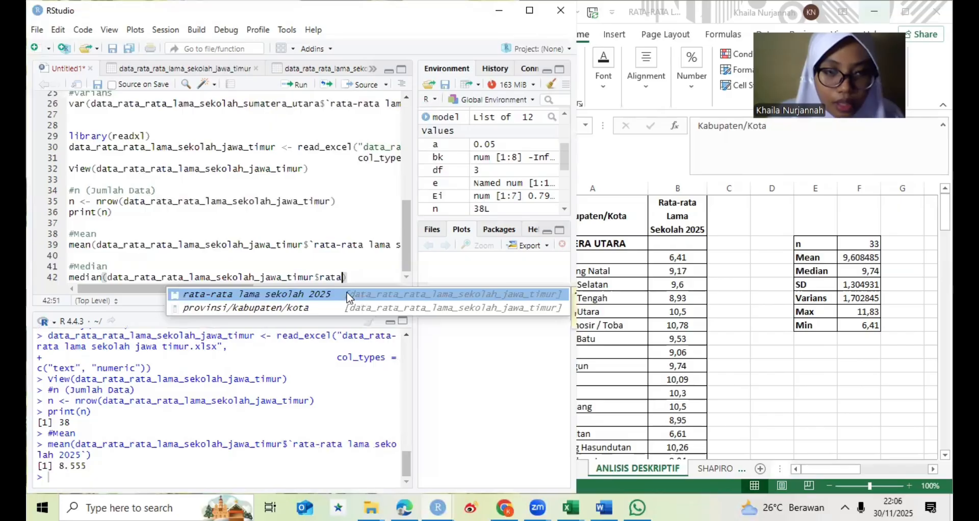
pyautogui.press('Tab')
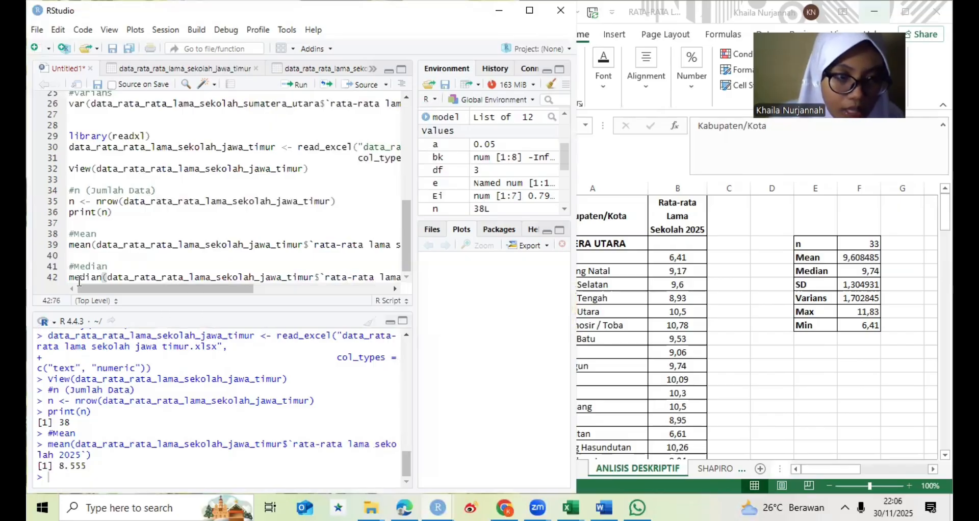
pyautogui.moveTo(69, 267); pyautogui.dragTo(86, 290)
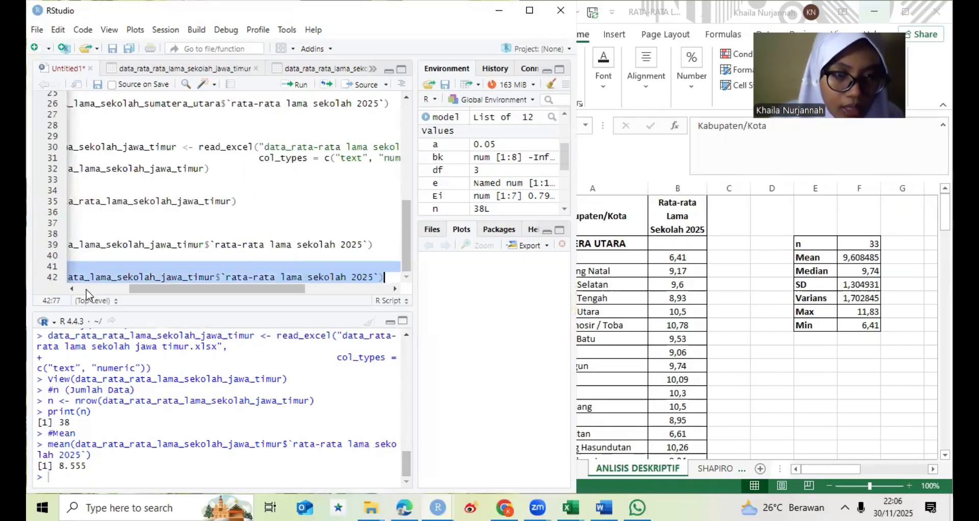
pyautogui.click(294, 85)
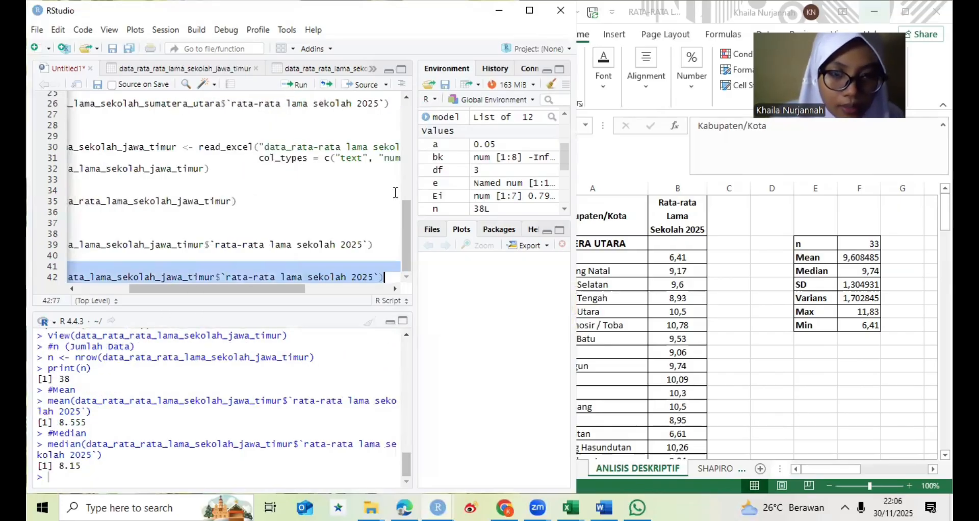
# - Add the comment #Min below the Jawa Timur median line, separated by an empty line
pyautogui.click(385, 275)
pyautogui.press('Return')
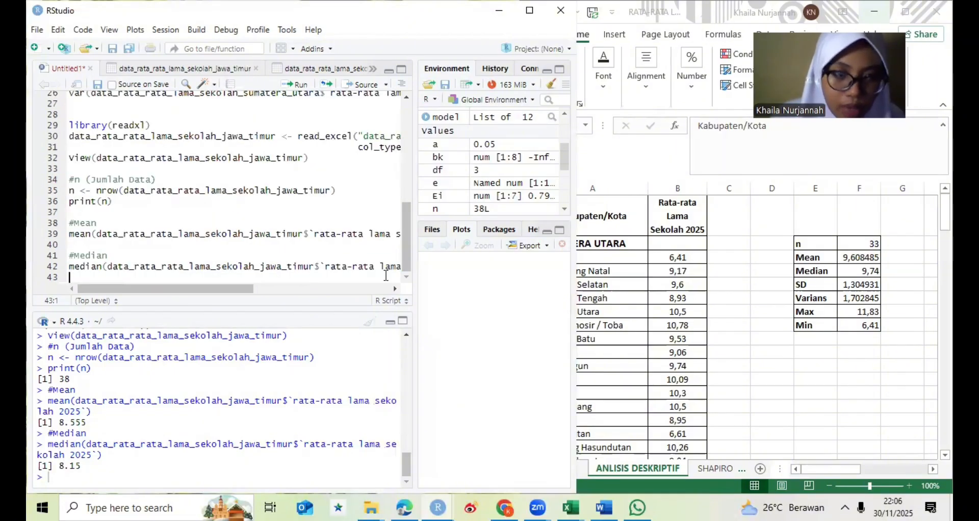
pyautogui.press('Return')
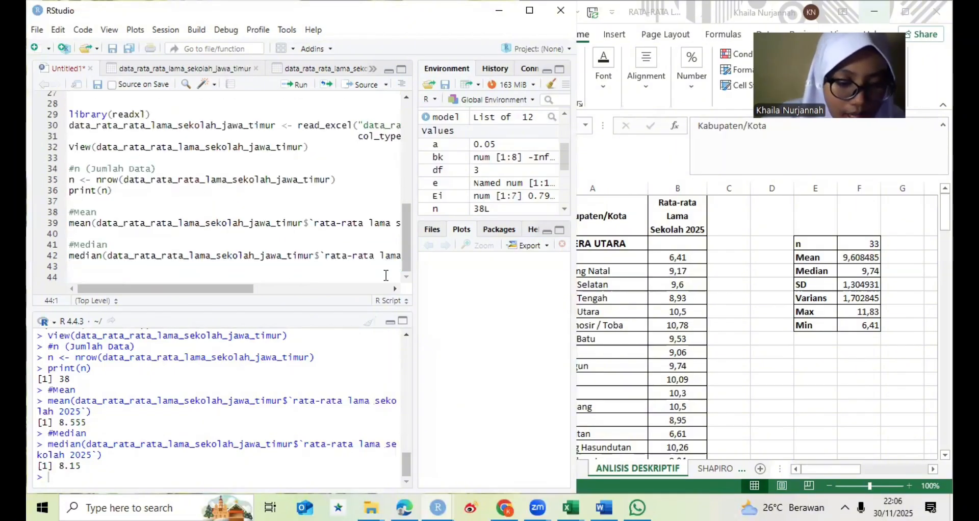
pyautogui.write('#')
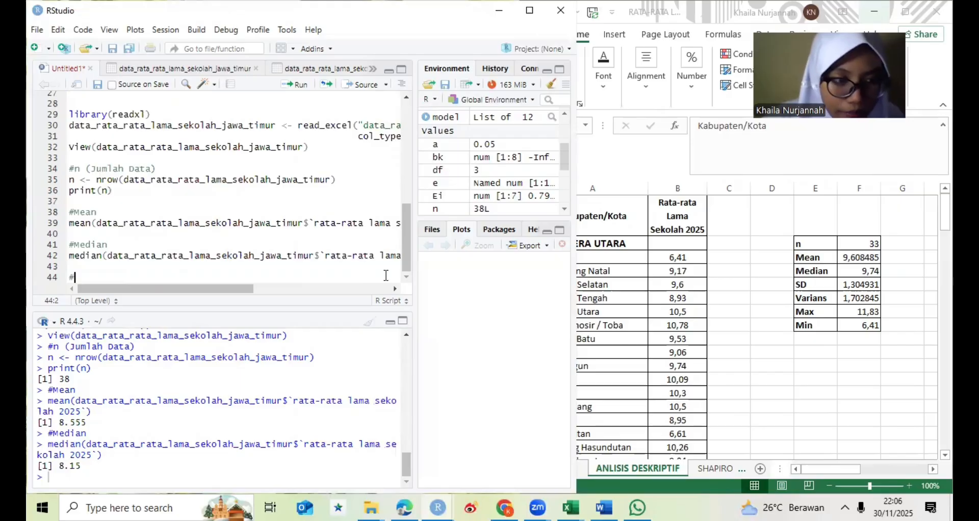
pyautogui.write('Mi')
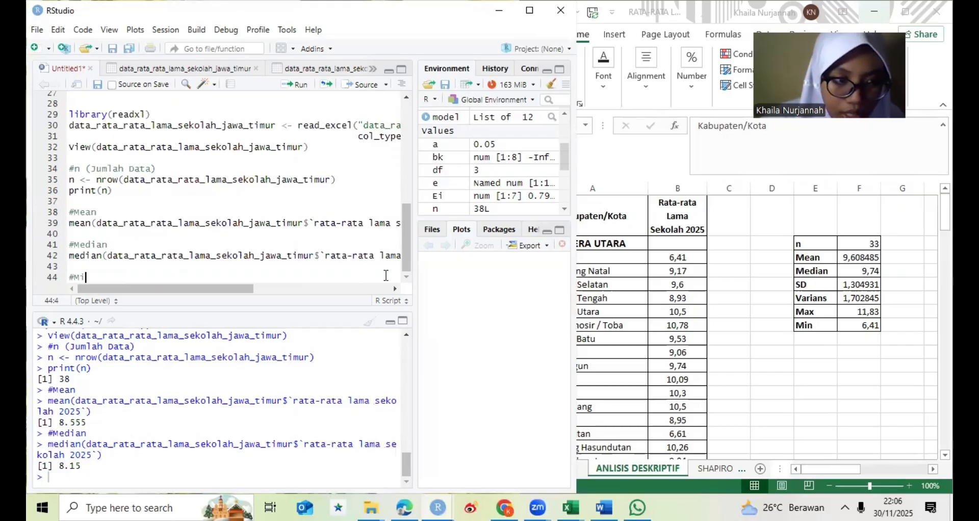
pyautogui.write('n')
pyautogui.press('Return')
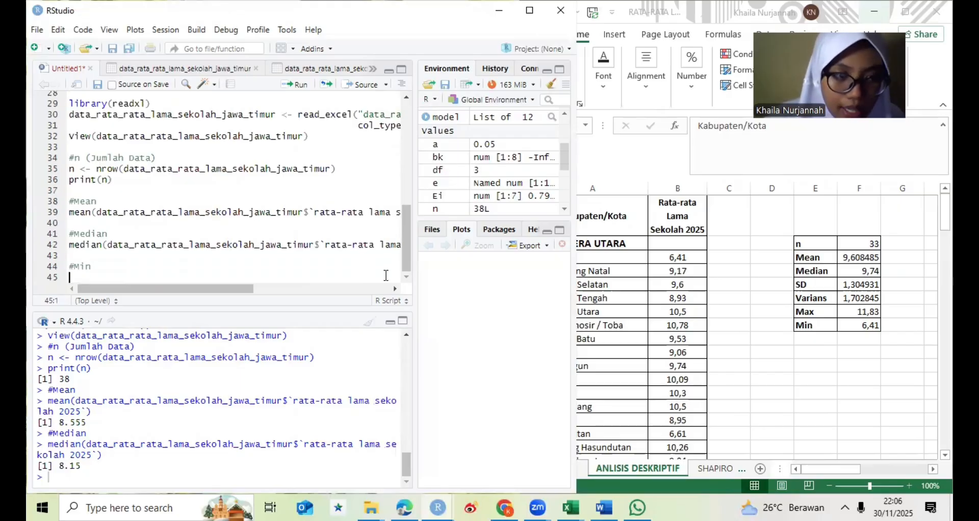
# - Write min(data_rata_rata_lama_sekolah_jawa_timur$`rata-rata lama sekolah 2025`) under the Min comment and run the Min block
pyautogui.write('min(')
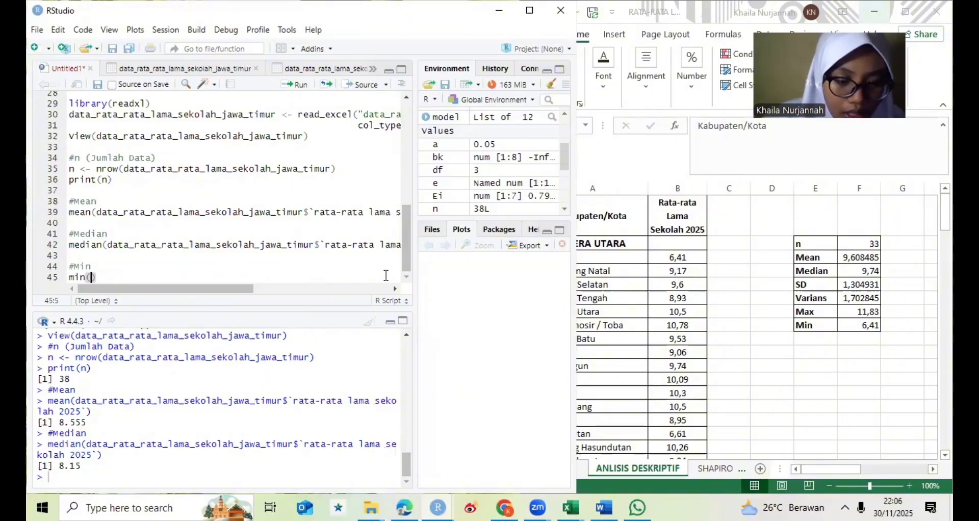
pyautogui.write('data')
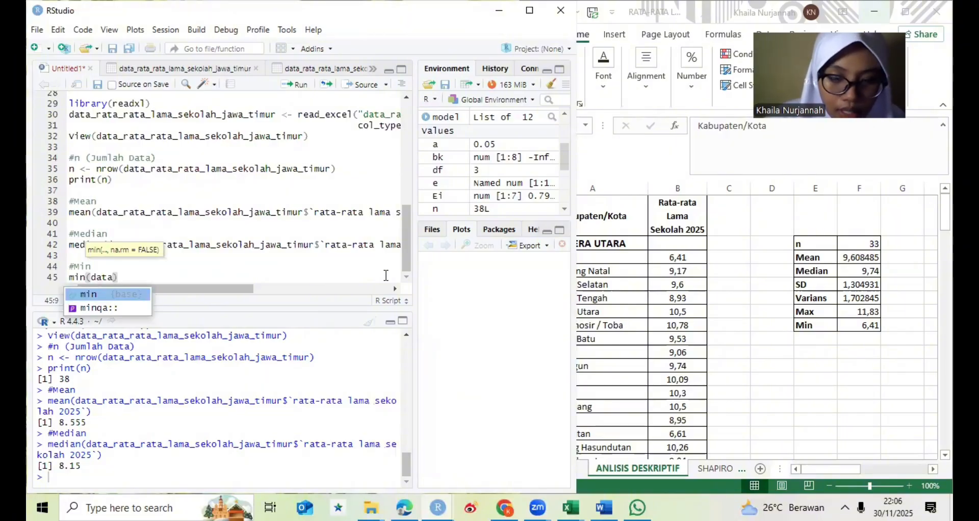
pyautogui.write('_')
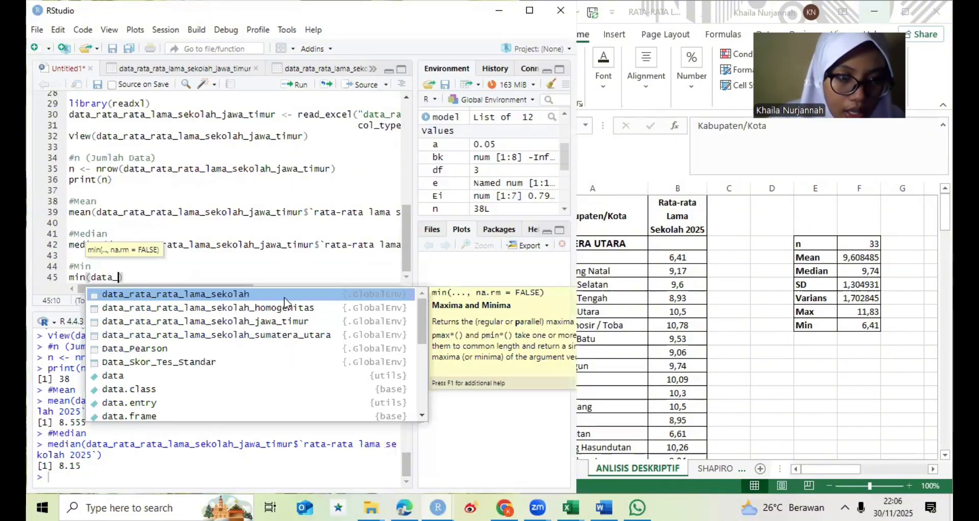
pyautogui.click(265, 324)
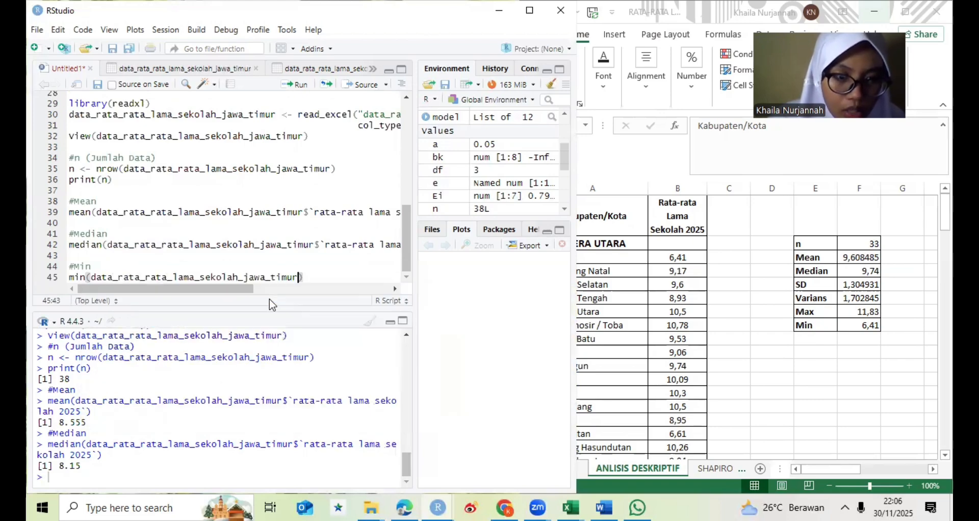
pyautogui.write('$')
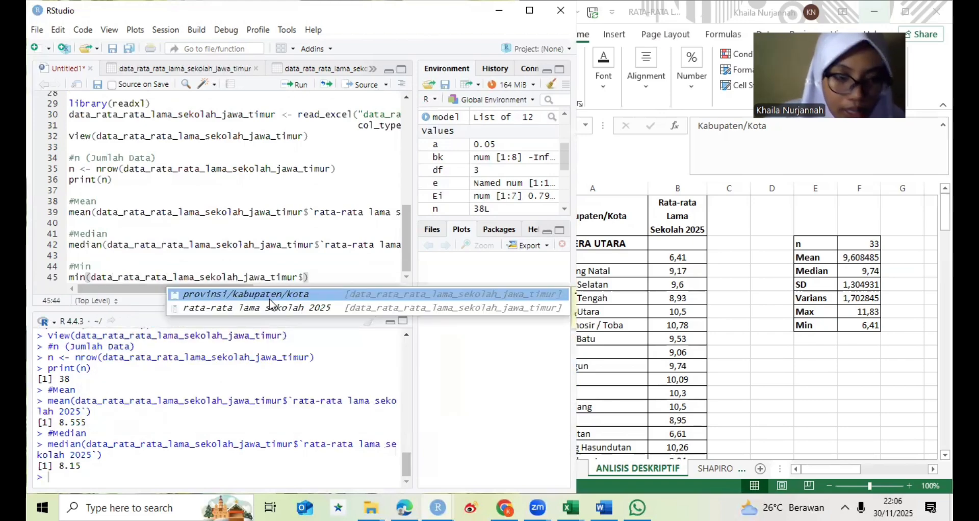
pyautogui.click(270, 308)
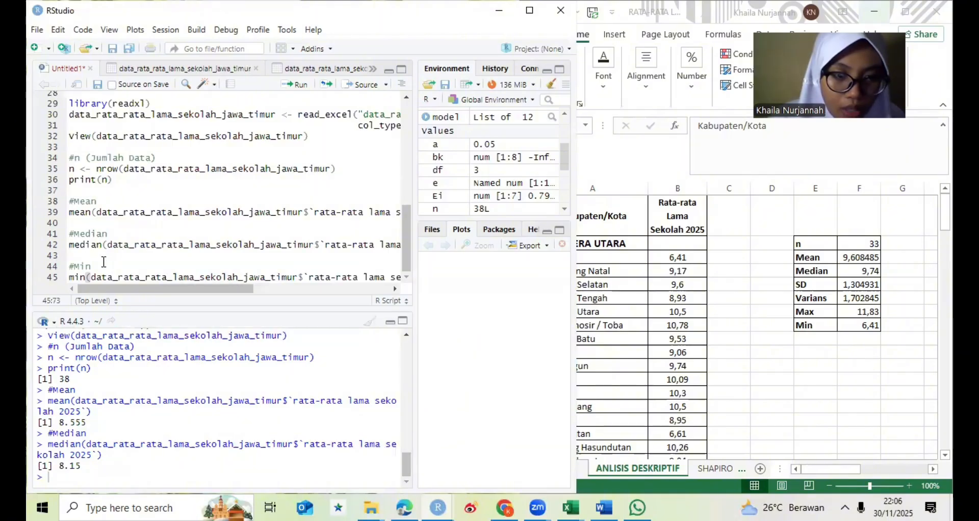
pyautogui.moveTo(70, 266); pyautogui.dragTo(89, 286)
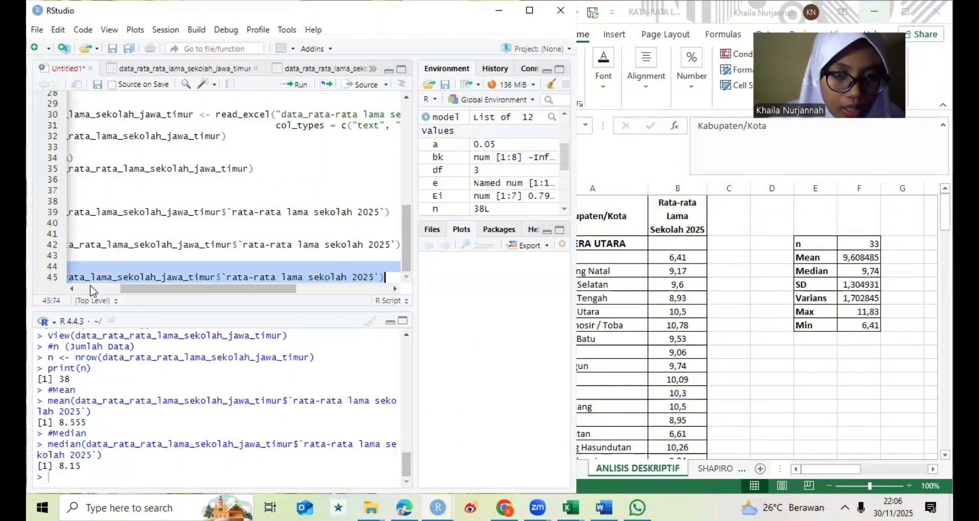
pyautogui.click(296, 88)
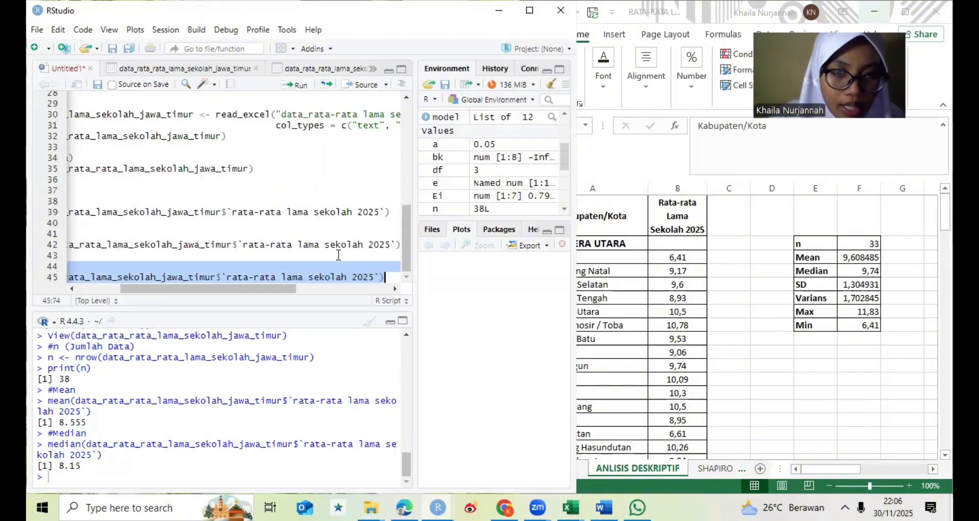
# - Add the comment #Max below the Jawa Timur min line, separated by an empty line
pyautogui.click(393, 277)
pyautogui.press('Return')
pyautogui.press('Return')
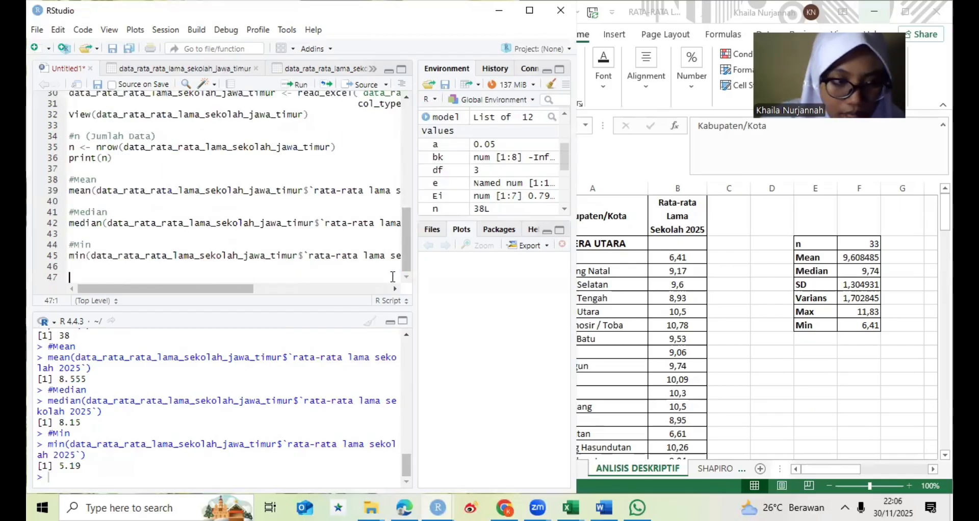
pyautogui.write('#Max')
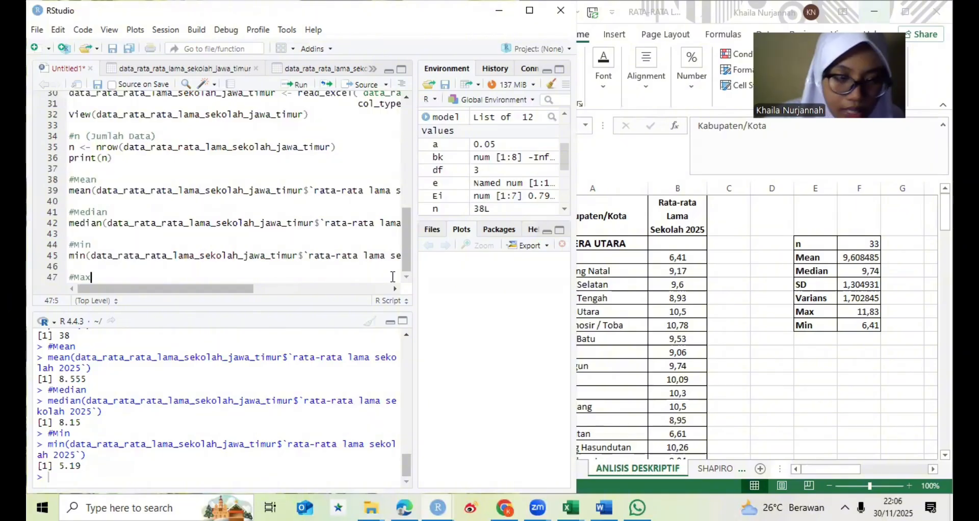
pyautogui.press('Return')
# - Write max(data_rata_rata_lama_sekolah_jawa_timur$`rata-rata lama sekolah 2025`) under the Max comment and run the Max block
pyautogui.write('max')
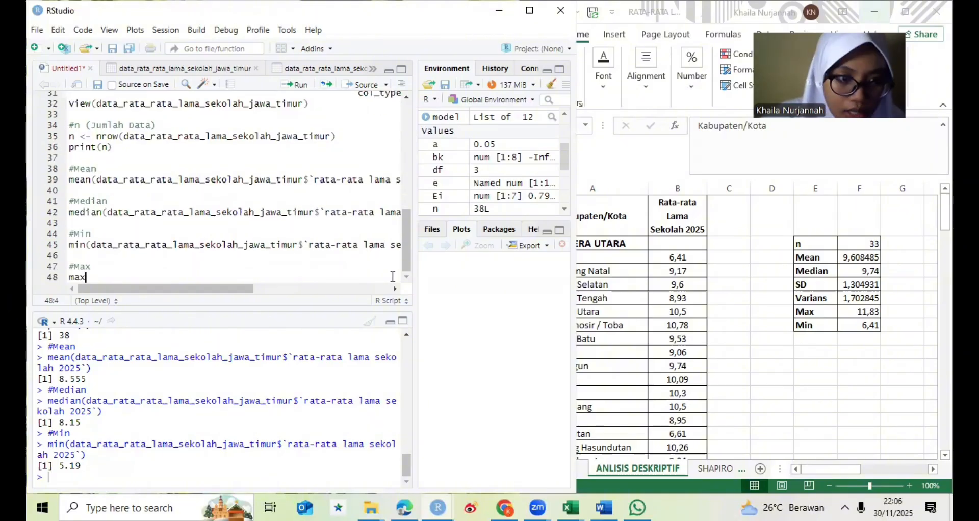
pyautogui.write('(data')
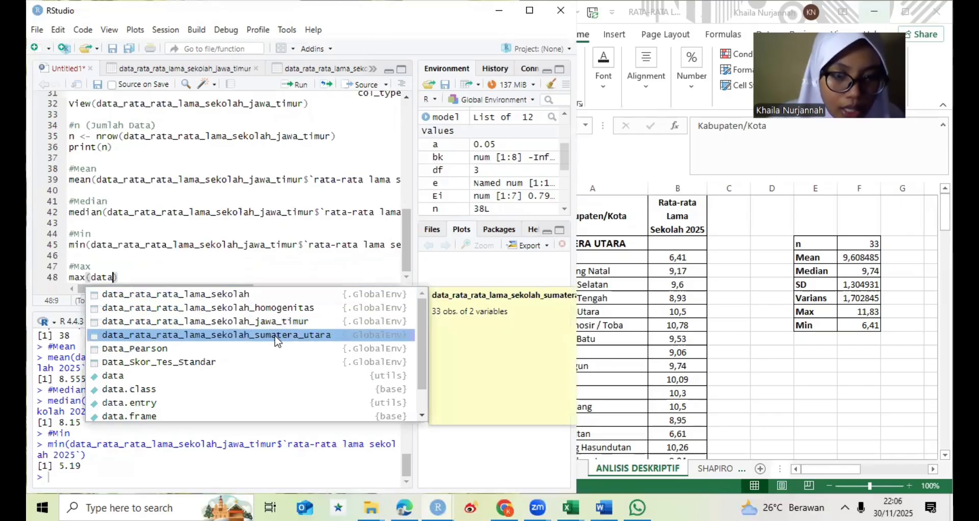
pyautogui.press('Up')
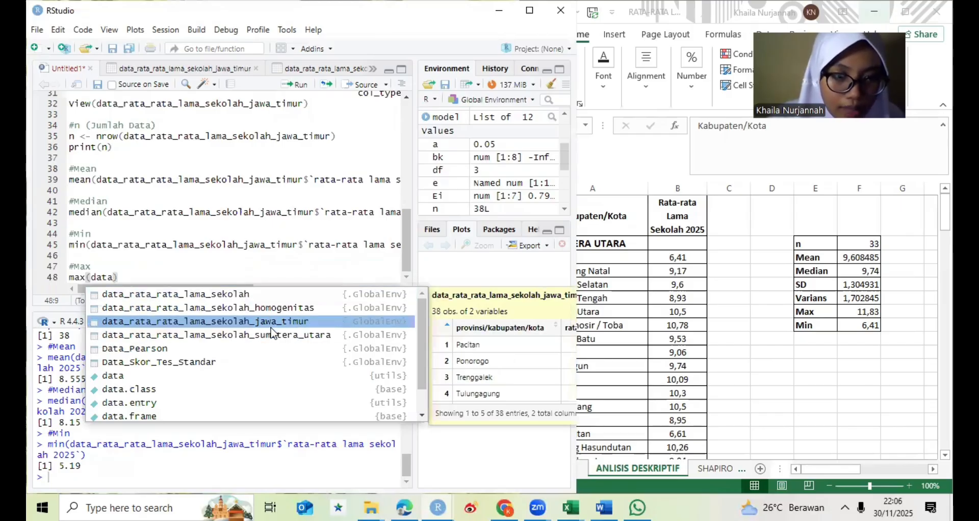
pyautogui.press('Return')
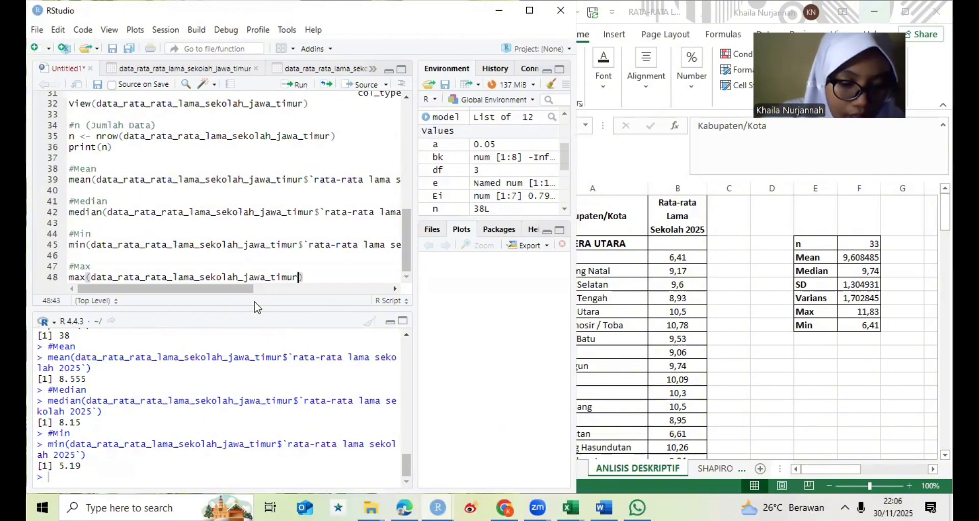
pyautogui.write('$rat')
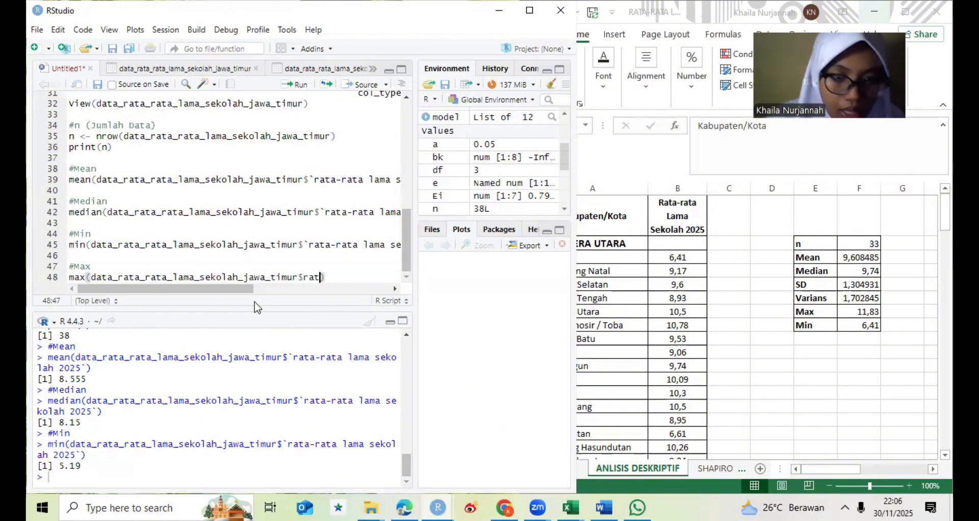
pyautogui.press('Tab')
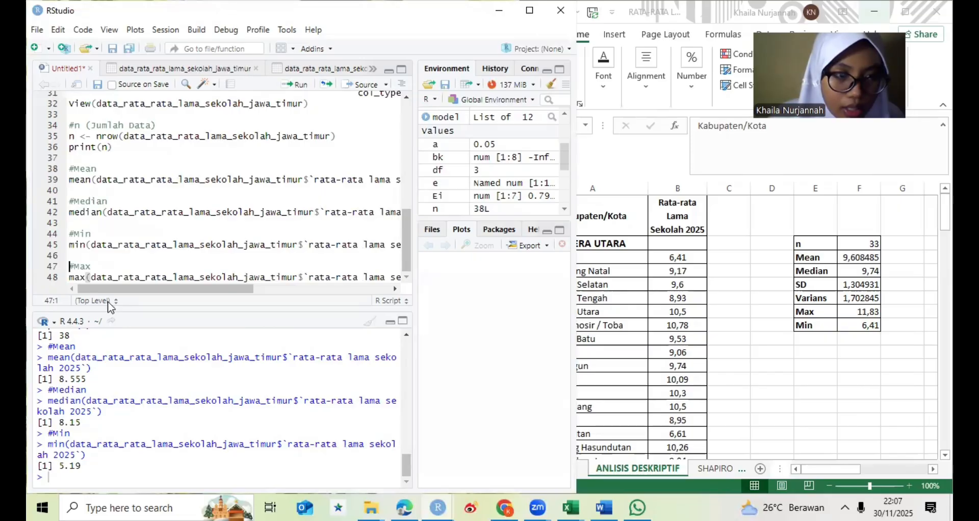
pyautogui.write(')')
pyautogui.click(289, 85)
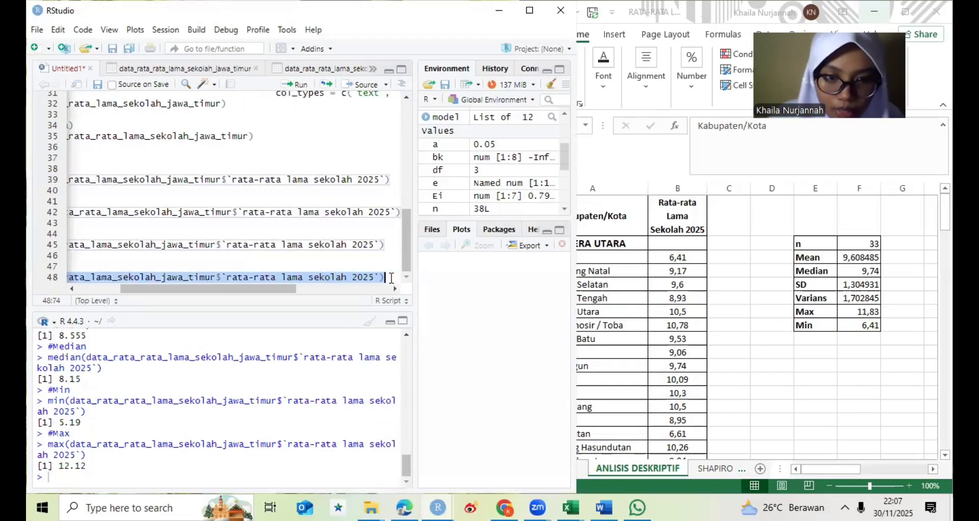
# - Add the comment #Standar Deviasi below the Jawa Timur max line, separated by an empty line
pyautogui.press('Return')
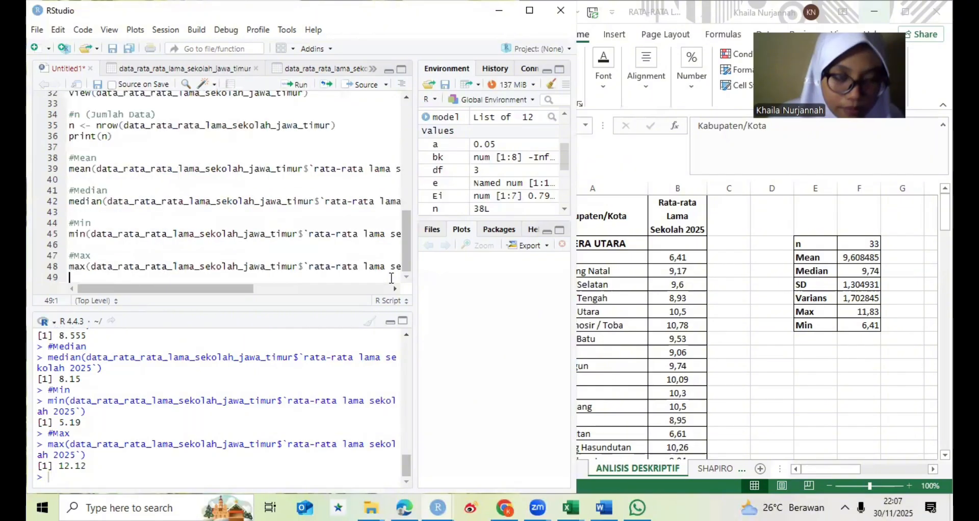
pyautogui.press('Return')
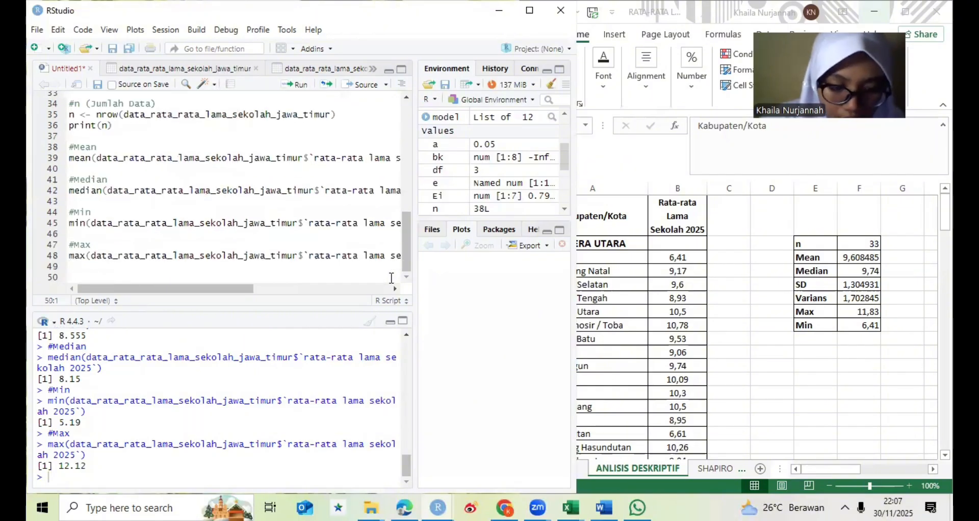
pyautogui.write('#')
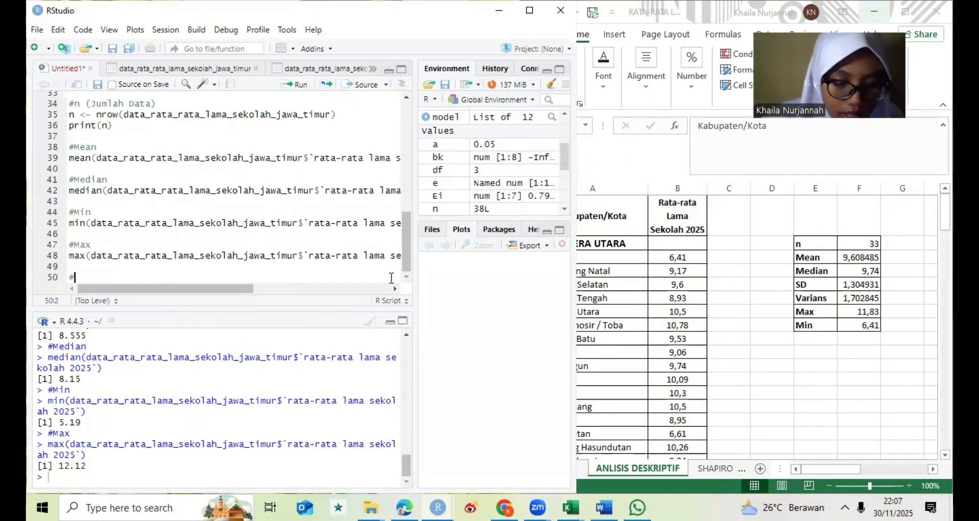
pyautogui.write('Sta')
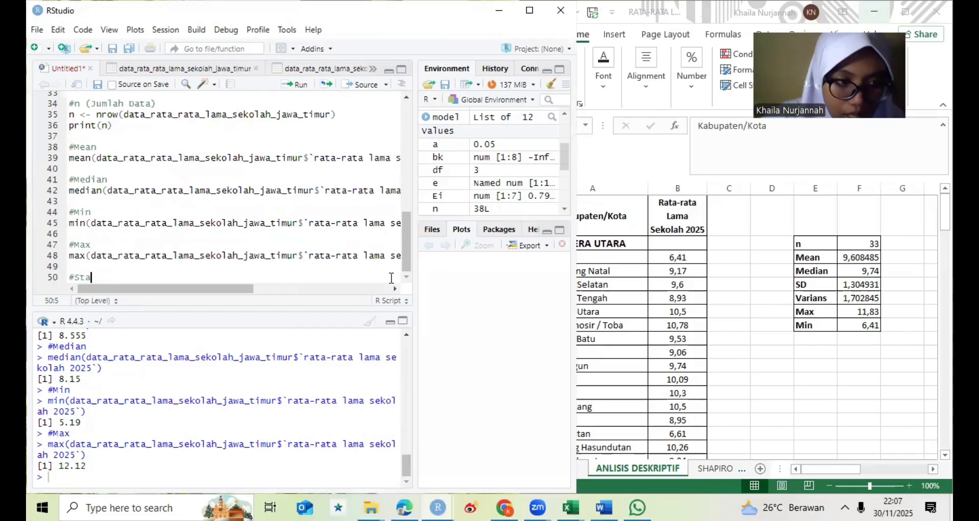
pyautogui.write('ndar')
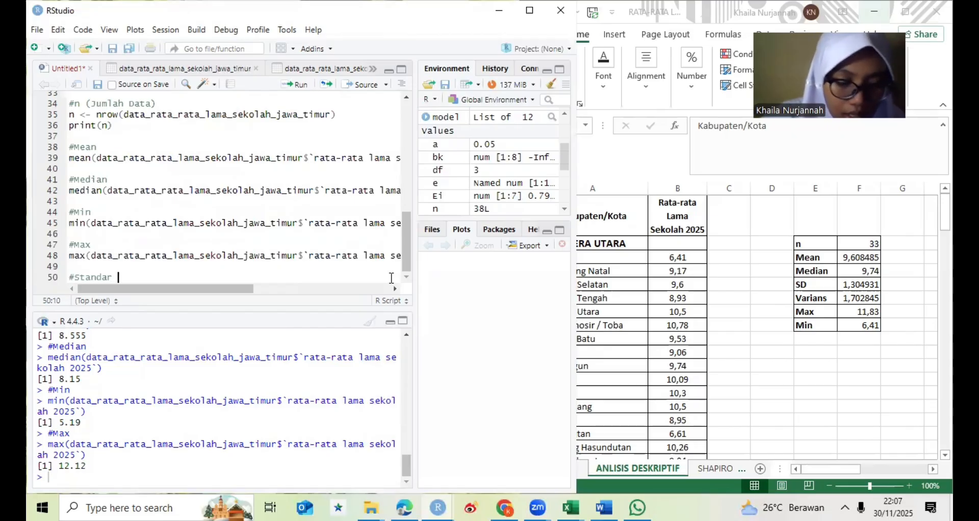
pyautogui.write(' Deviasi')
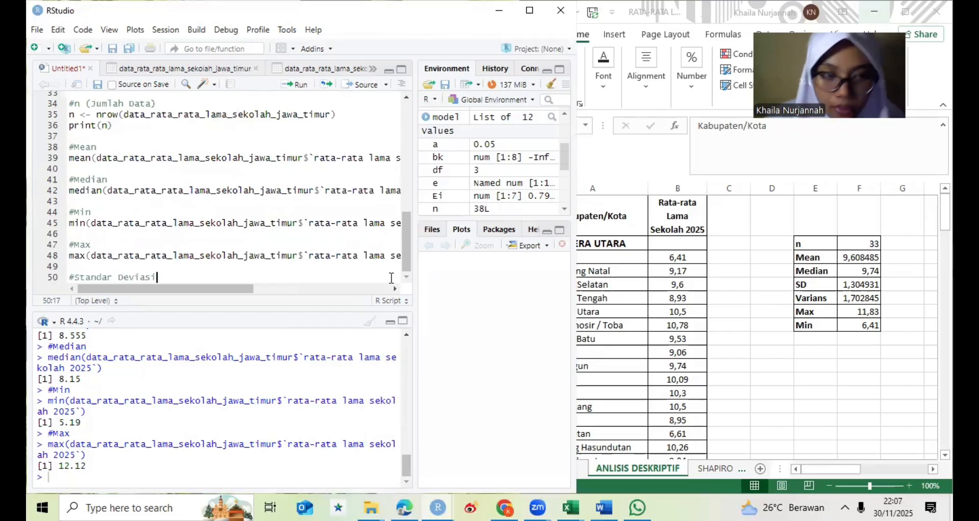
pyautogui.press('Return')
# - Write sd(data_rata_rata_lama_sekolah_jawa_timur$`rata-rata lama sekolah 2025`) under the Standar Deviasi comment and run the Standar Deviasi block
pyautogui.write('sd')
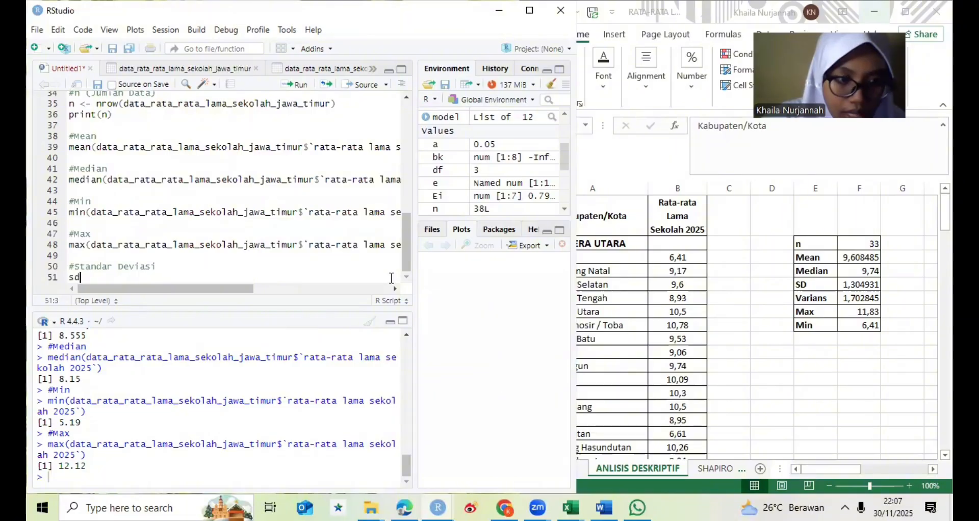
pyautogui.write('(d')
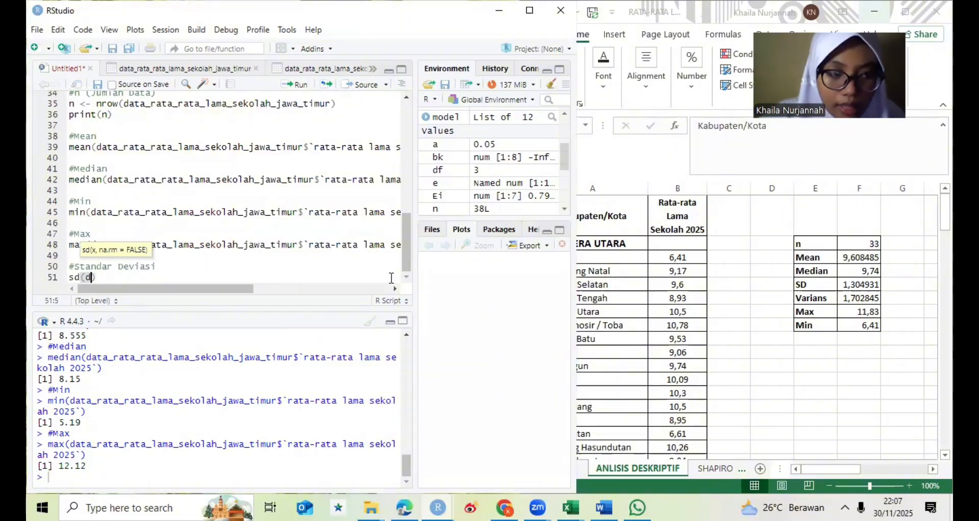
pyautogui.write('ata')
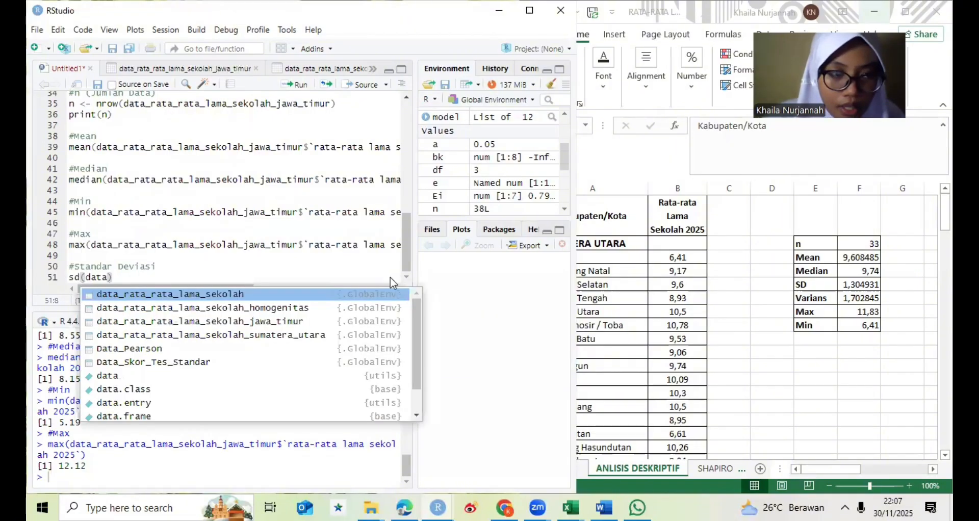
pyautogui.press('Down')
pyautogui.press('Down')
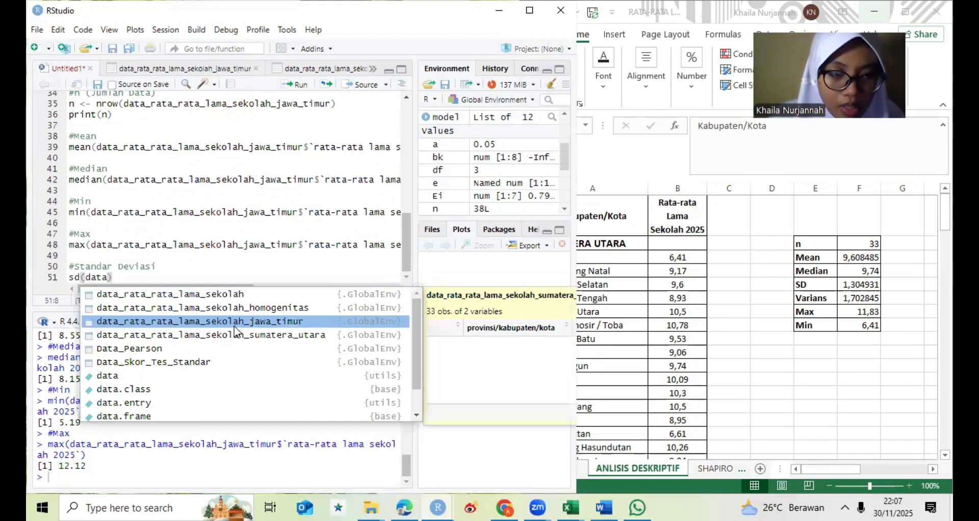
pyautogui.press('Return')
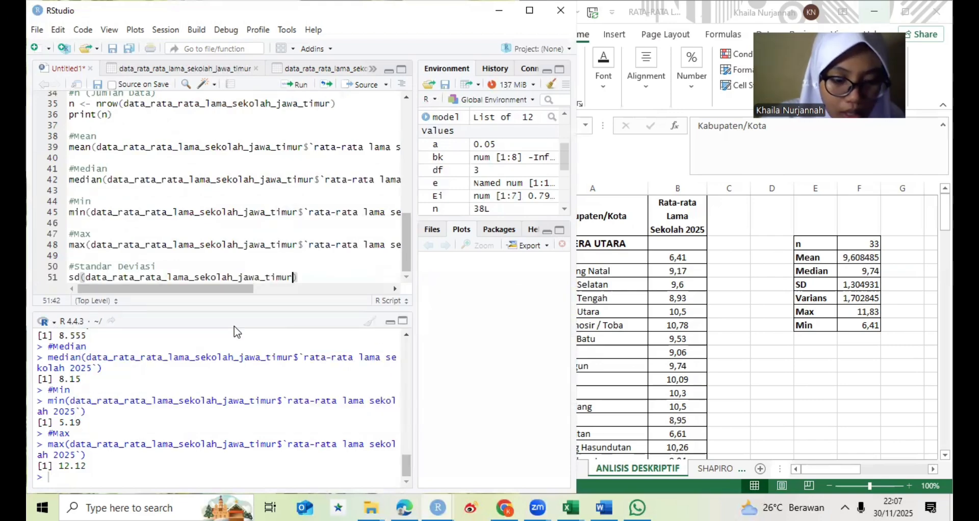
pyautogui.write('$')
pyautogui.write('rata')
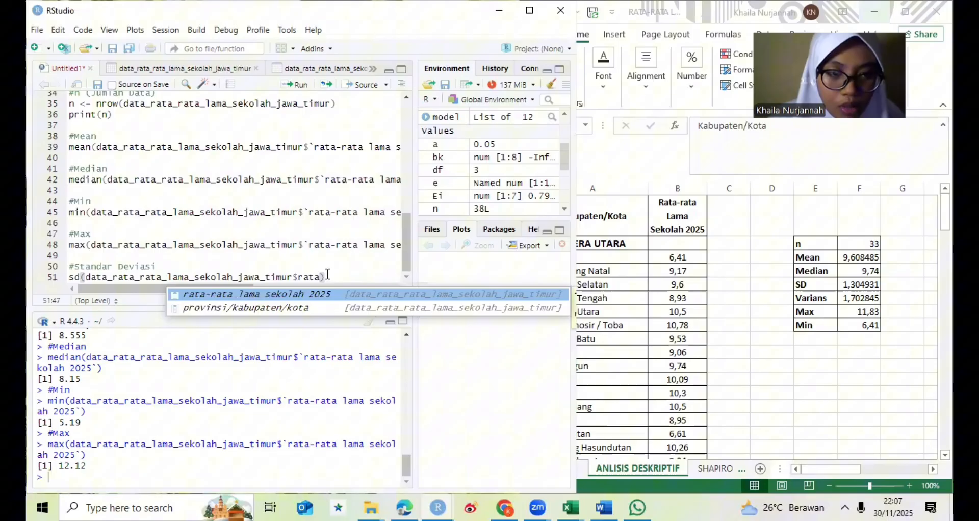
pyautogui.press('Return')
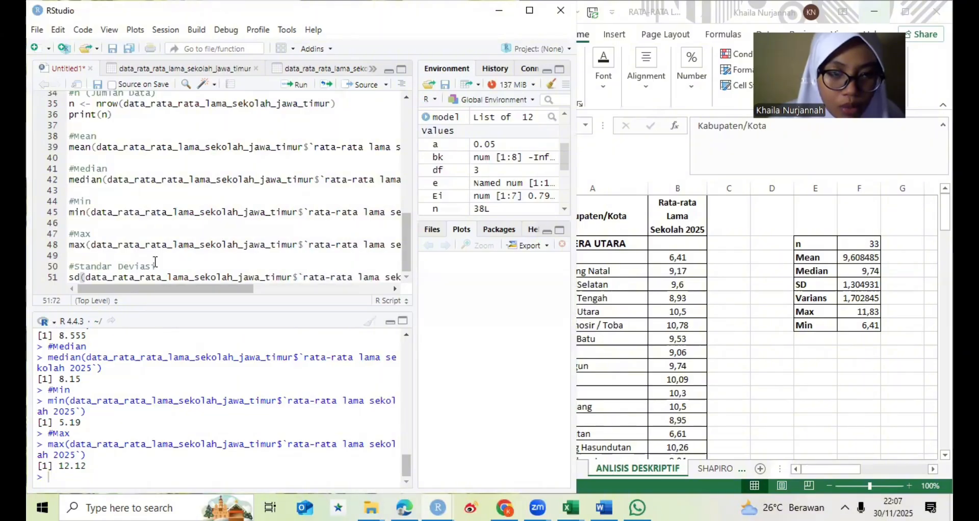
pyautogui.moveTo(70, 265); pyautogui.dragTo(97, 298)
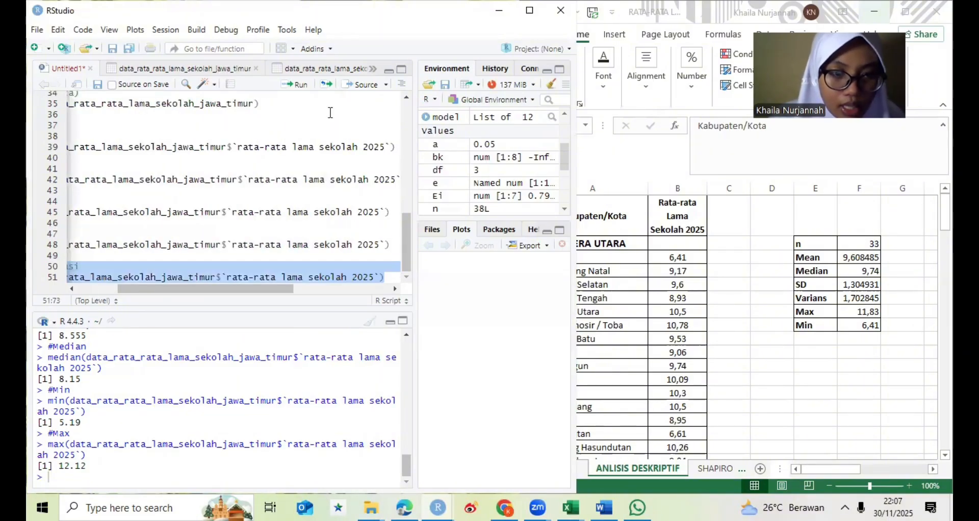
pyautogui.click(301, 87)
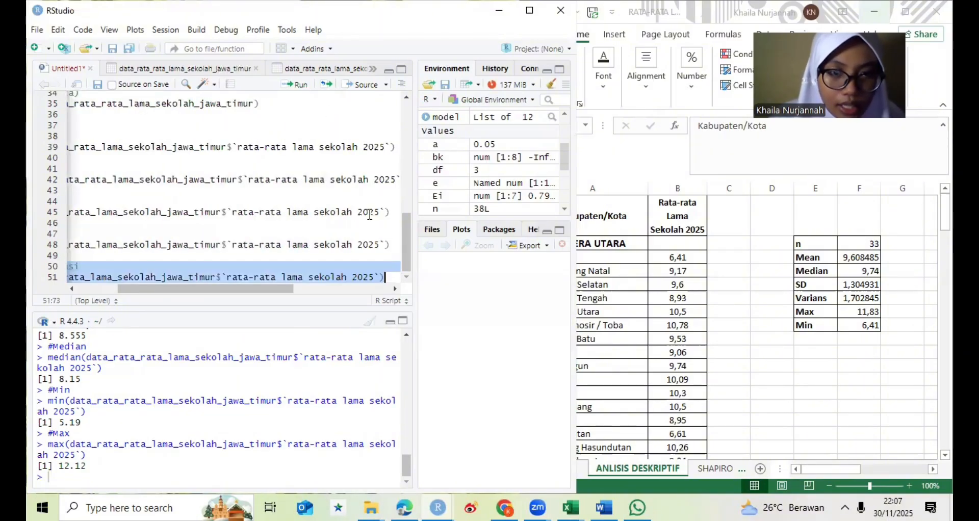
# - Add the comment #Varians below the Jawa Timur sd line, separated by an empty line
pyautogui.click(393, 276)
pyautogui.press('Return')
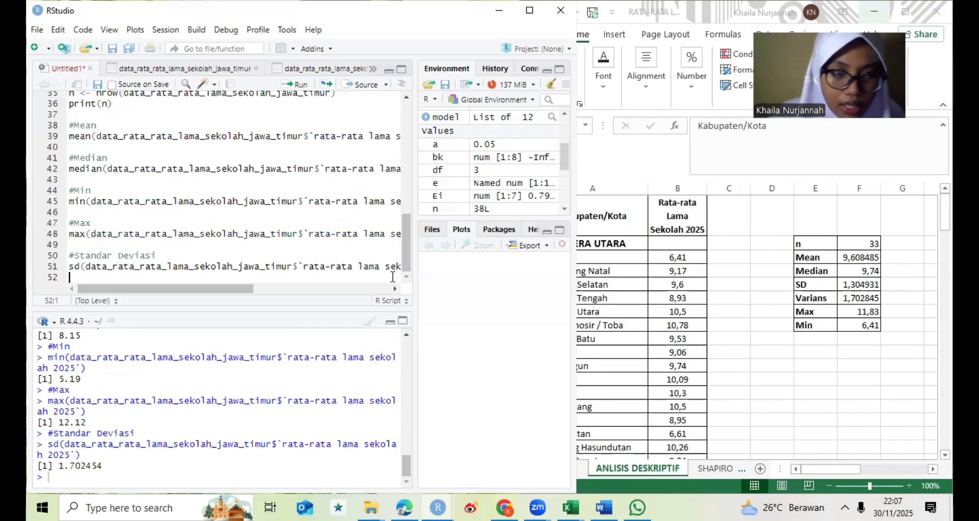
pyautogui.press('Return')
pyautogui.write('#')
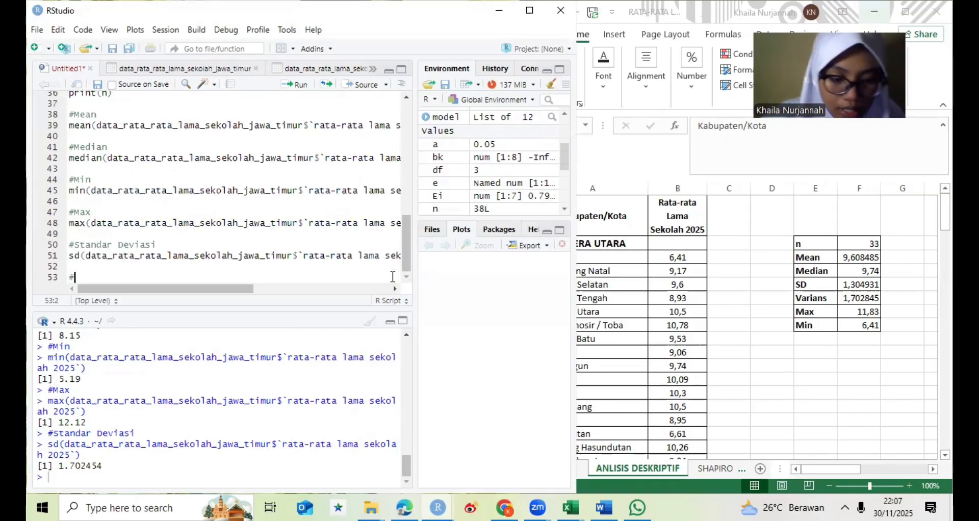
pyautogui.write('vari')
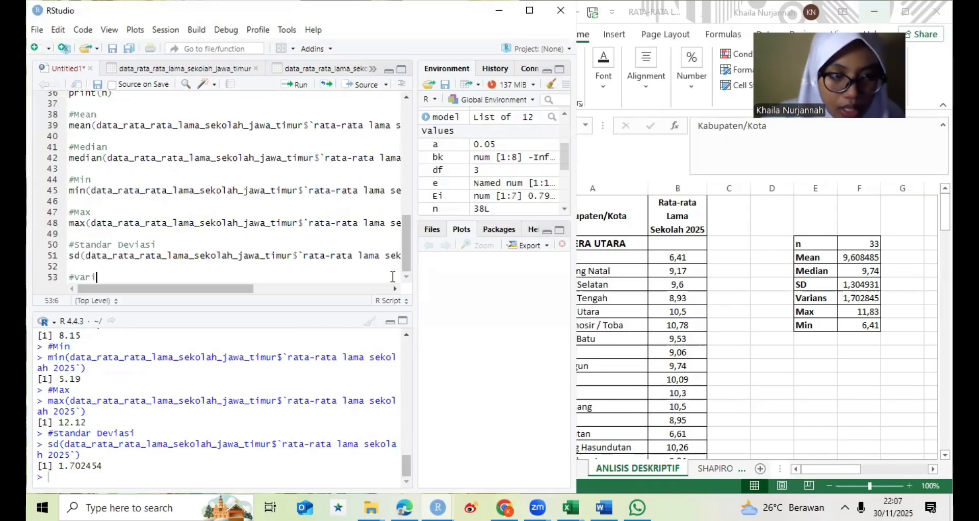
pyautogui.write('and')
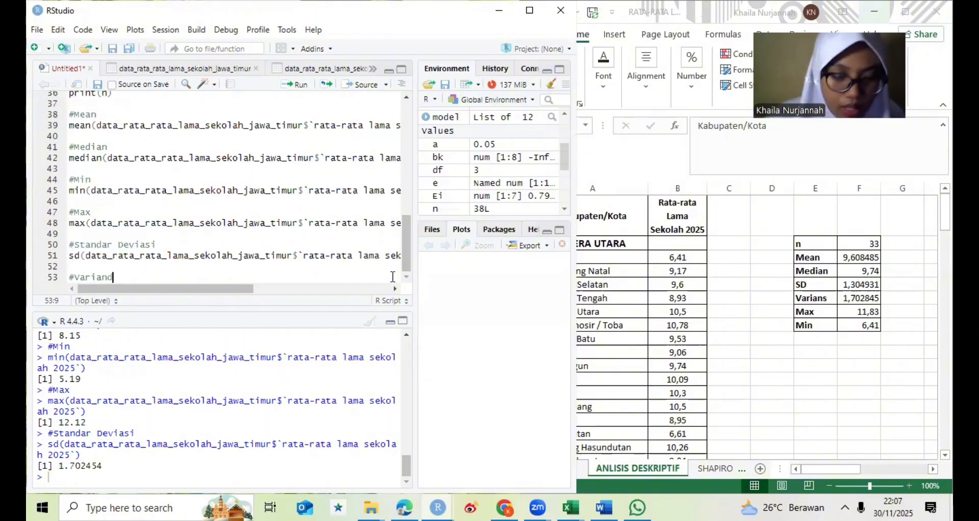
pyautogui.press('Return')
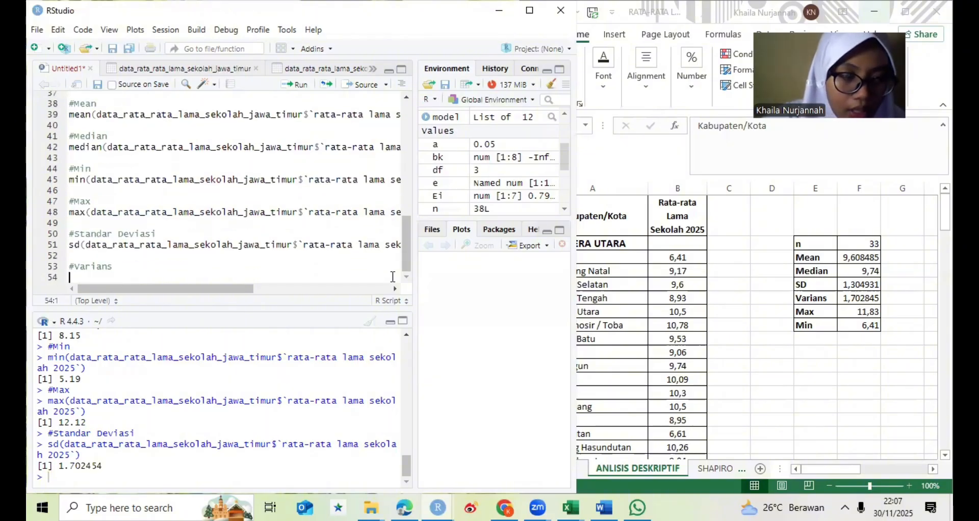
# - Write var(data_rata_rata_lama_sekolah_jawa_timur$`rata-rata lama sekolah 2025`) under the Varians comment and run the Varians block
pyautogui.write('va')
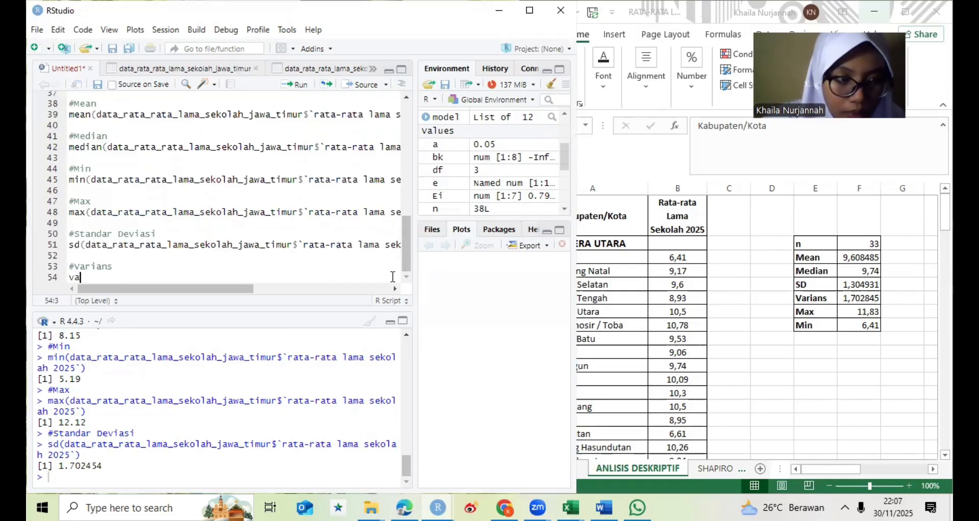
pyautogui.write('r(')
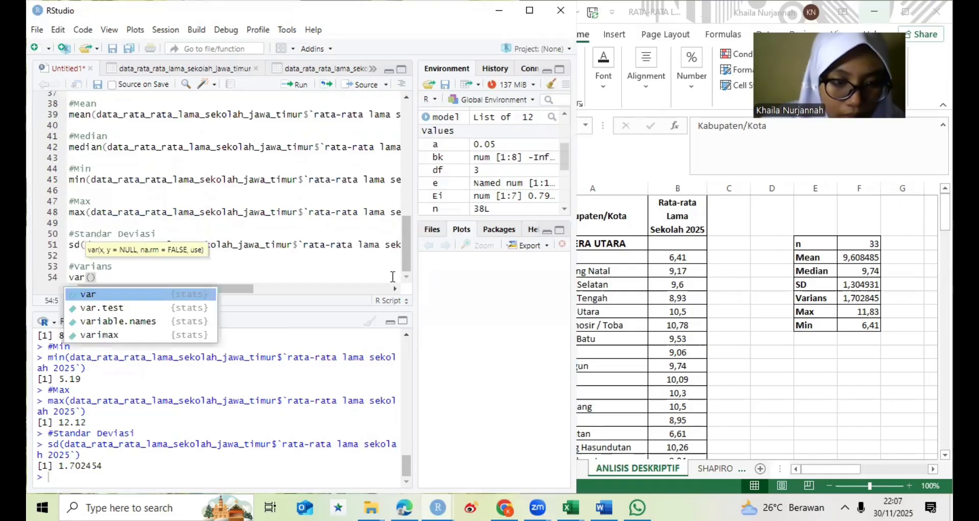
pyautogui.write('dat')
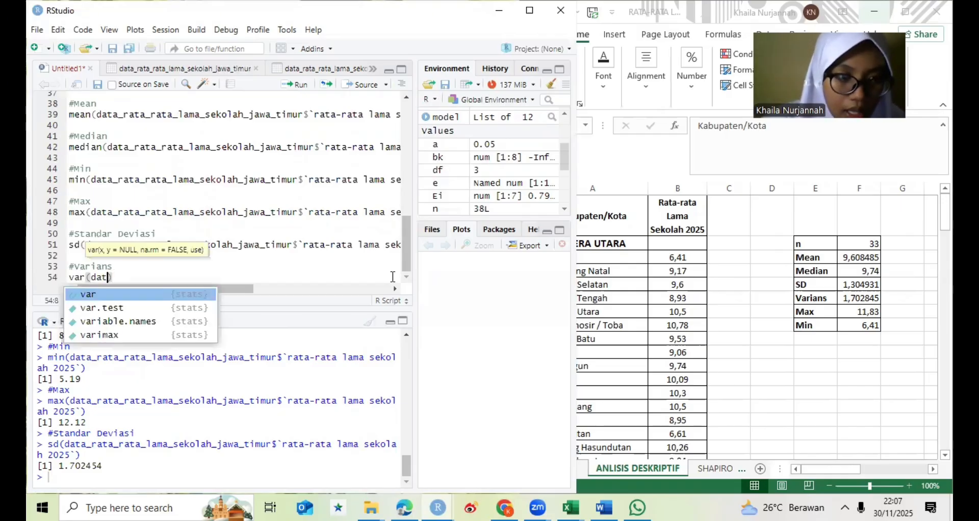
pyautogui.write('a')
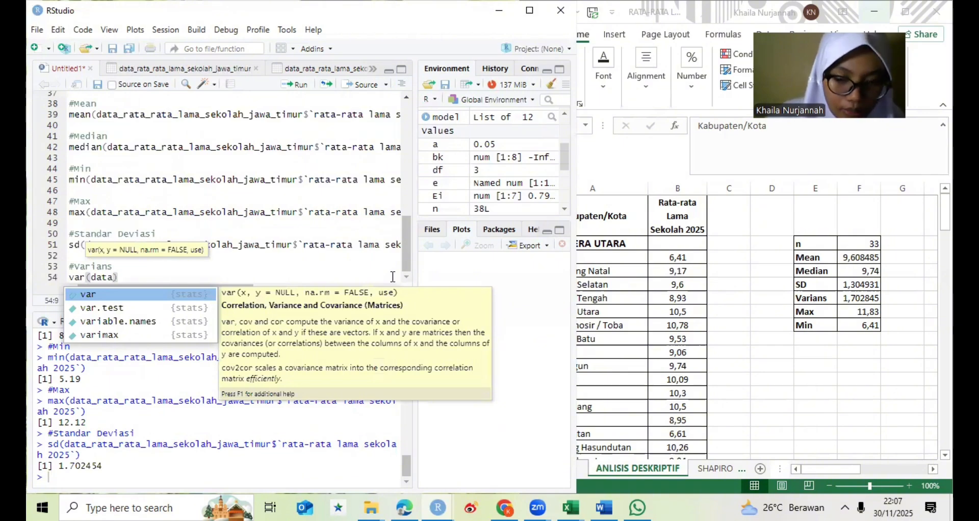
pyautogui.write('_')
pyautogui.press('Down')
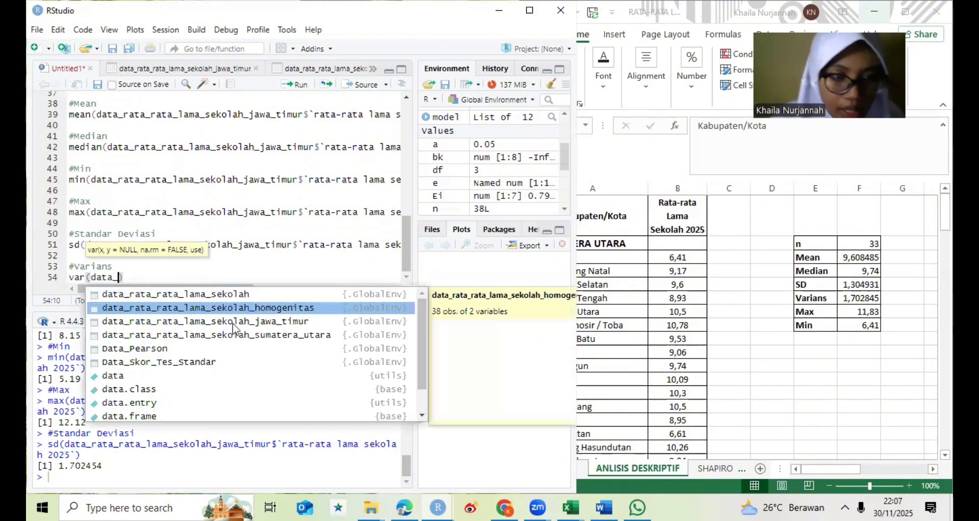
pyautogui.click(233, 323)
pyautogui.doubleClick(232, 323)
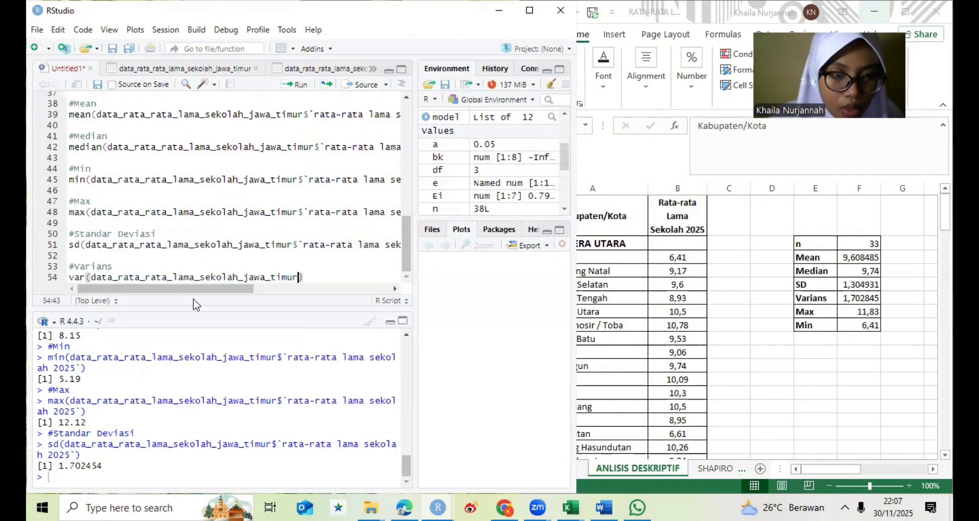
pyautogui.write('$')
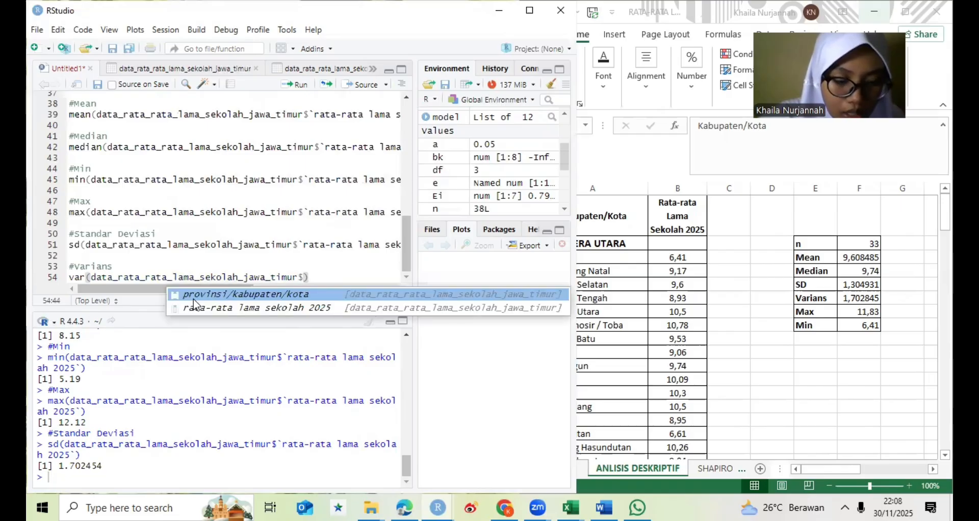
pyautogui.click(196, 307)
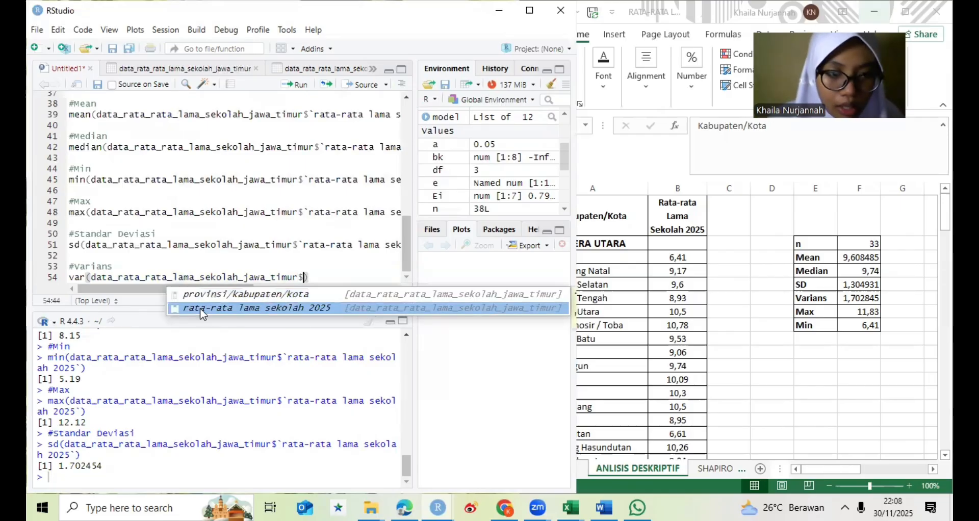
pyautogui.press('Return')
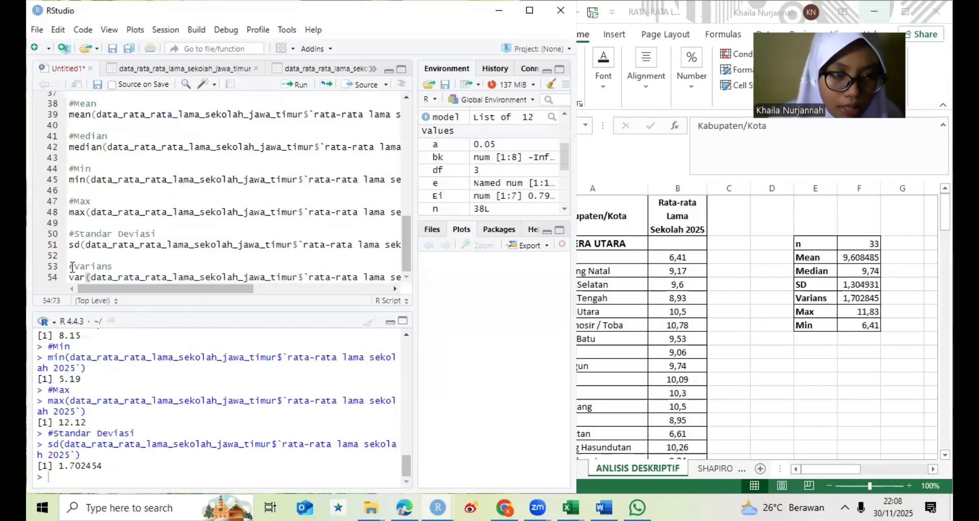
pyautogui.moveTo(70, 266); pyautogui.dragTo(91, 287)
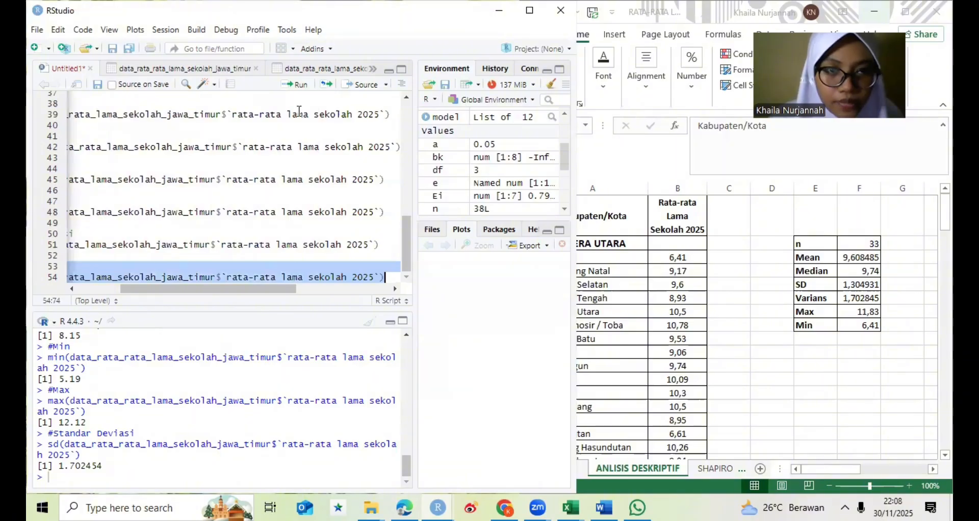
pyautogui.click(301, 88)
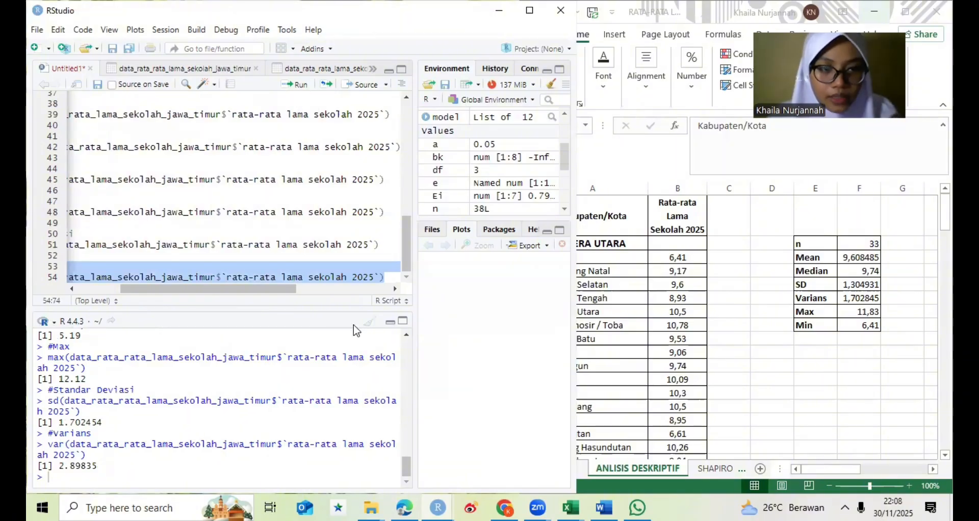
# - Compare the Sumatera Utara n, mean, median, min, max, standard deviation and variance in the R console with the Excel summary table
pyautogui.moveTo(401, 460); pyautogui.dragTo(405, 378)
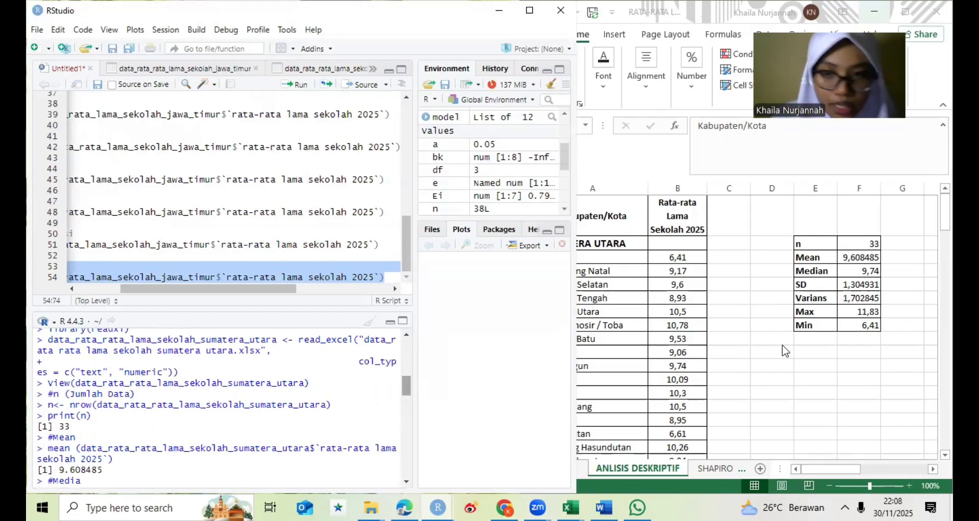
pyautogui.click(678, 355)
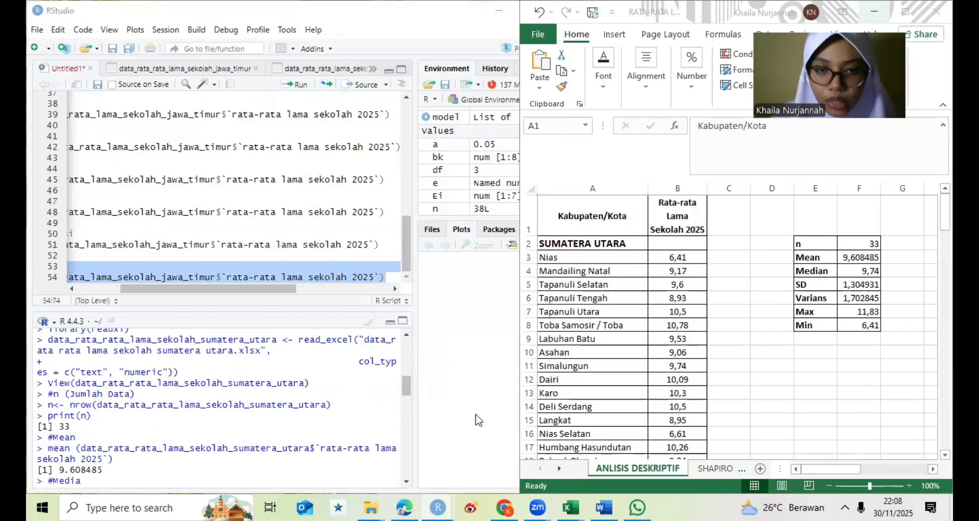
pyautogui.click(403, 381)
pyautogui.scroll(-3, 406, 390)
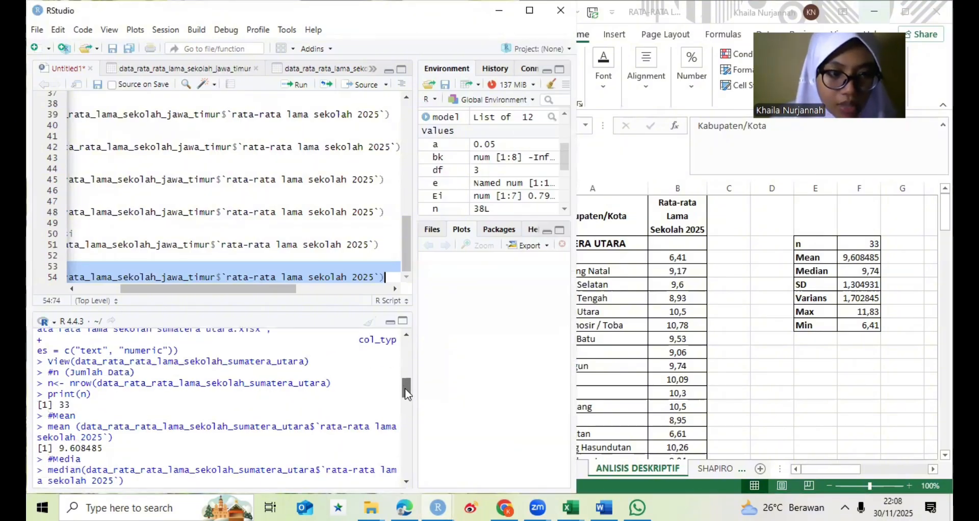
pyautogui.scroll(2, 405, 387)
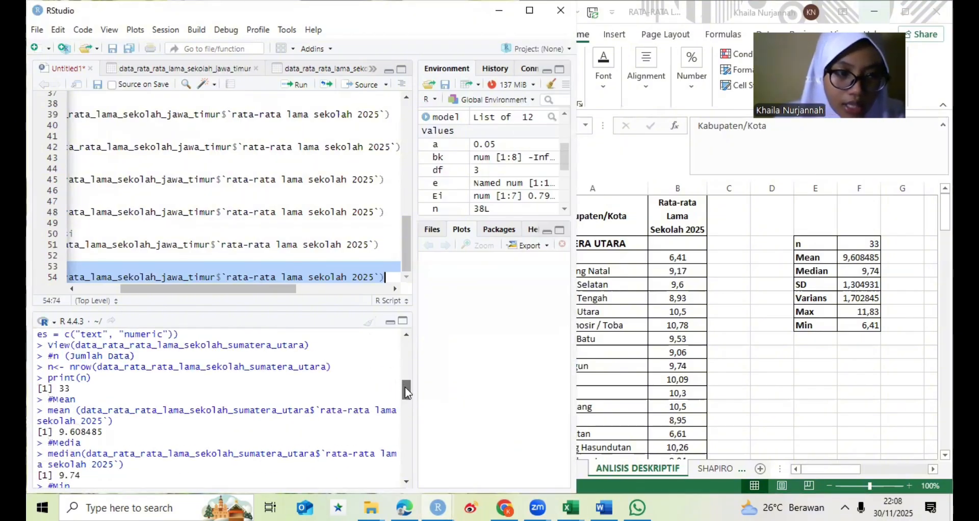
pyautogui.scroll(2, 405, 387)
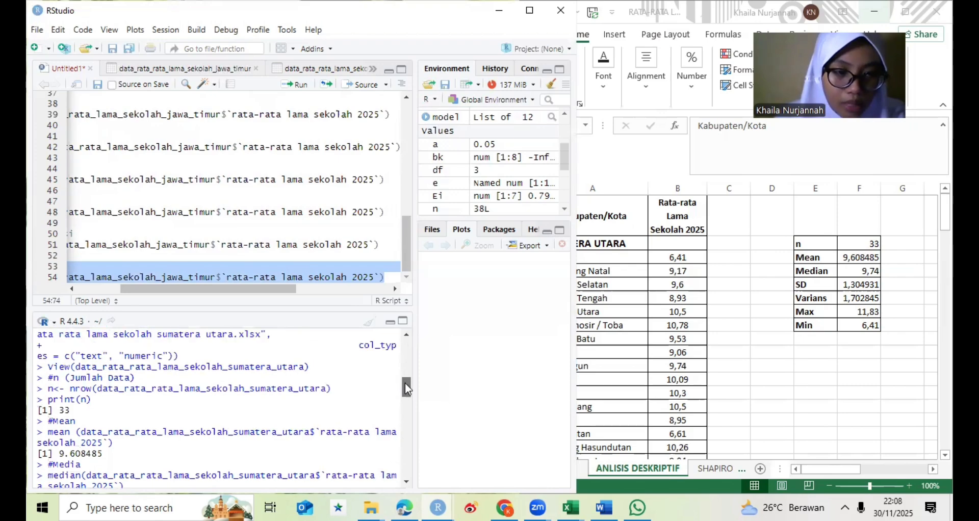
pyautogui.scroll(-2, 407, 392)
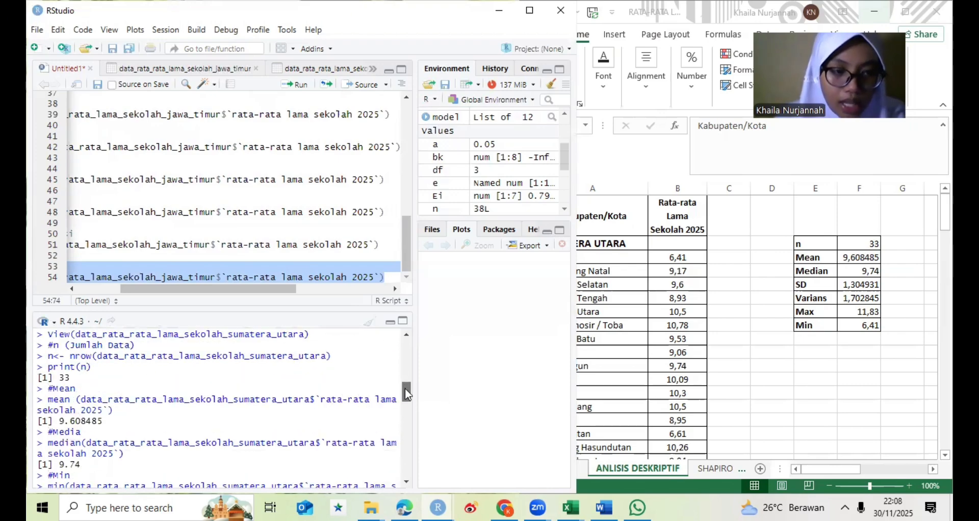
pyautogui.scroll(-1, 405, 389)
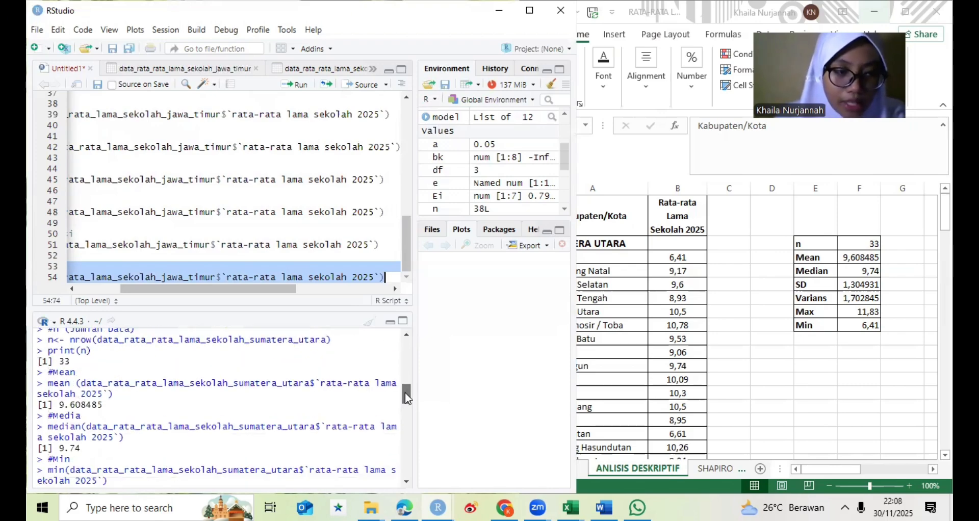
pyautogui.scroll(-3, 405, 397)
pyautogui.scroll(-1, 405, 394)
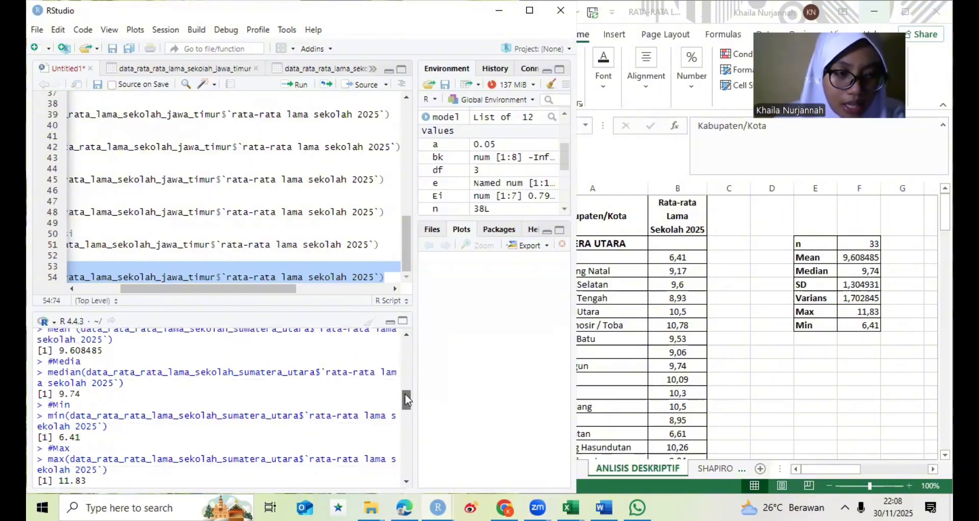
pyautogui.scroll(2, 405, 392)
pyautogui.scroll(-3, 405, 397)
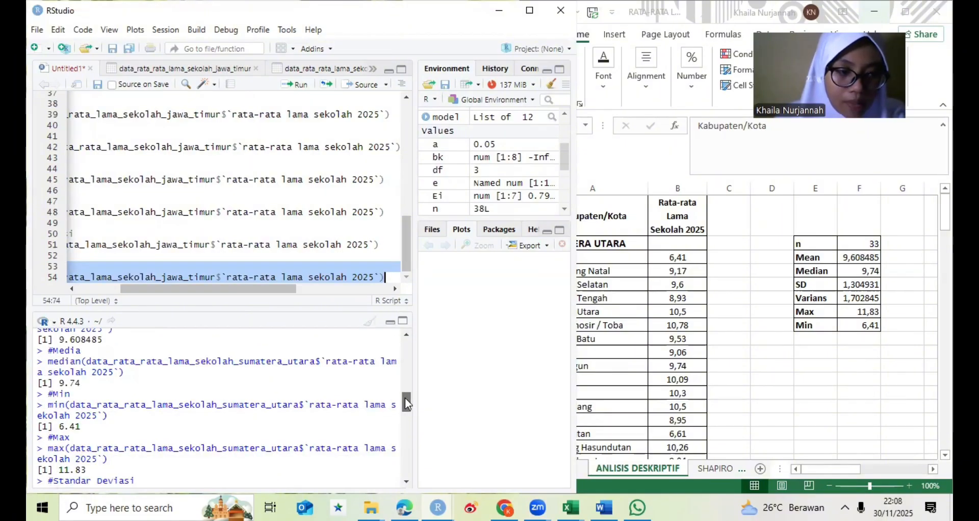
pyautogui.scroll(-2, 406, 405)
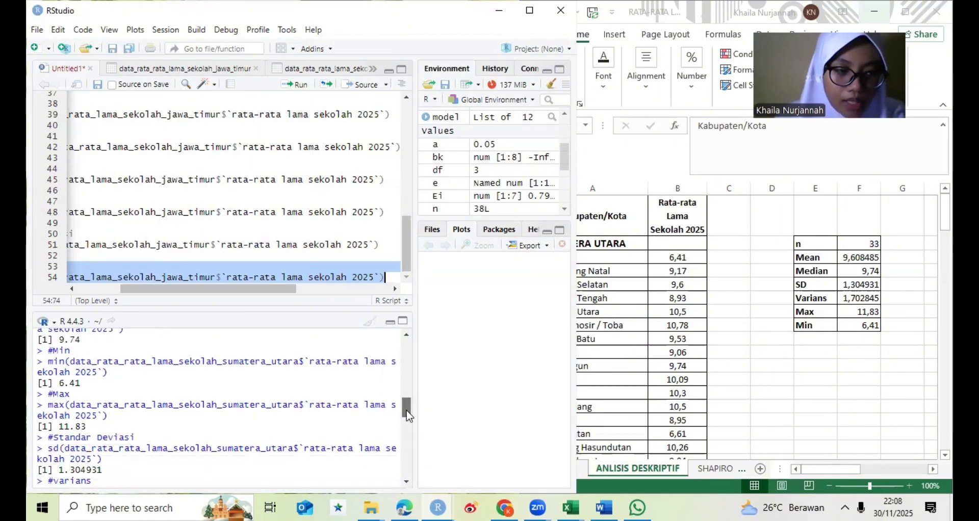
pyautogui.scroll(-2, 407, 416)
pyautogui.scroll(-2, 406, 416)
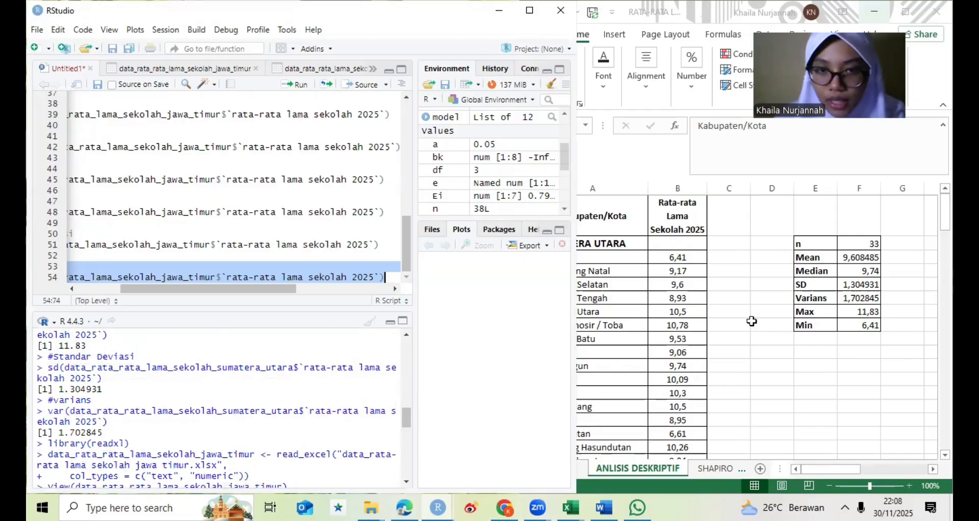
pyautogui.click(829, 311)
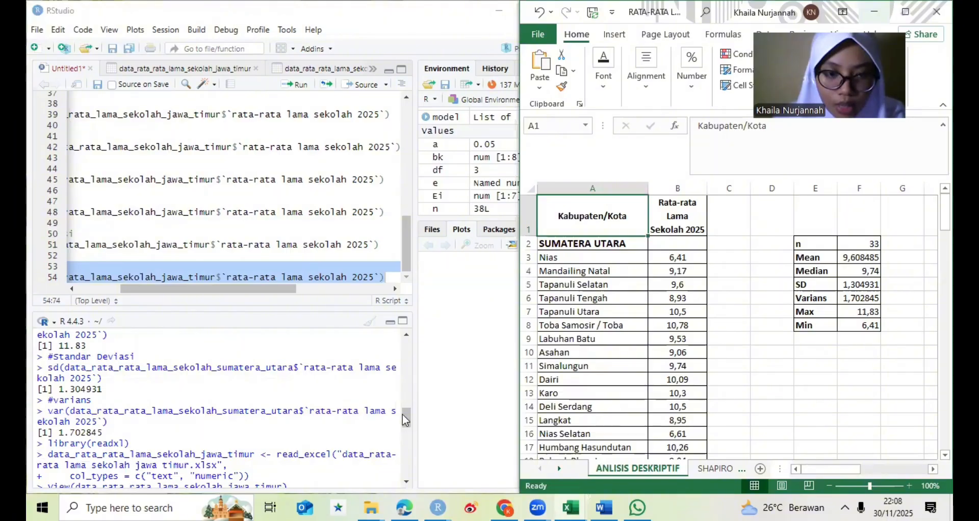
# - Compare the Jawa Timur descriptive statistics in the R console with the Jawa Timur summary table on the ANLISIS DESKRIPTIF sheet
pyautogui.moveTo(402, 418); pyautogui.dragTo(406, 456)
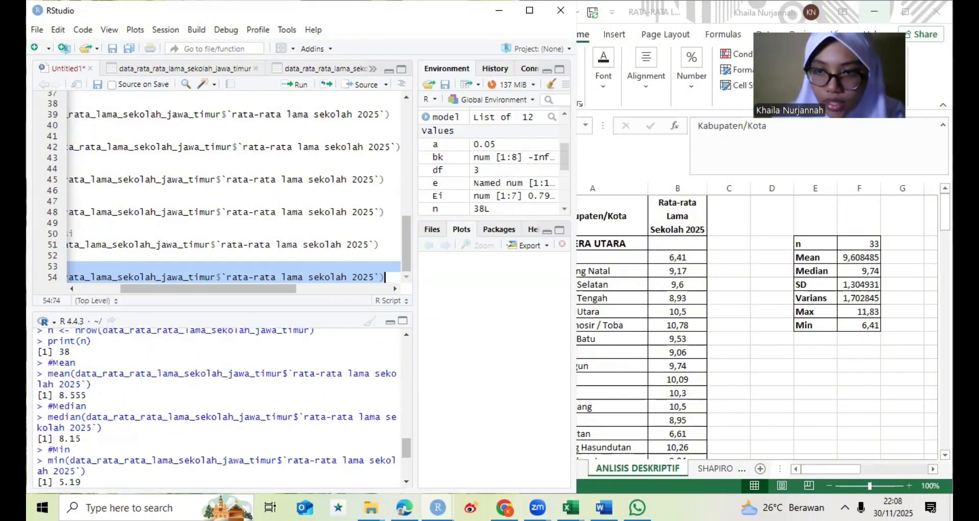
pyautogui.click(862, 15)
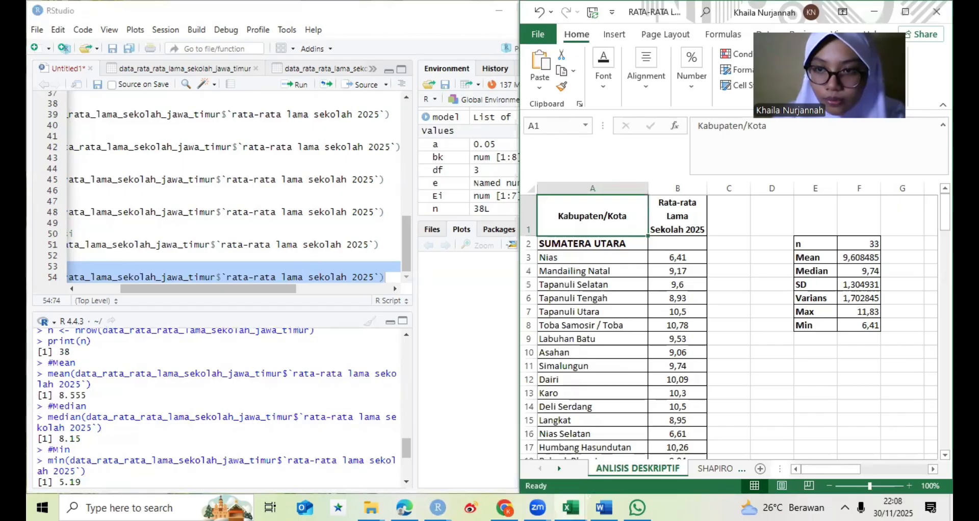
pyautogui.scroll(-6, 729, 321)
pyautogui.scroll(-13, 729, 321)
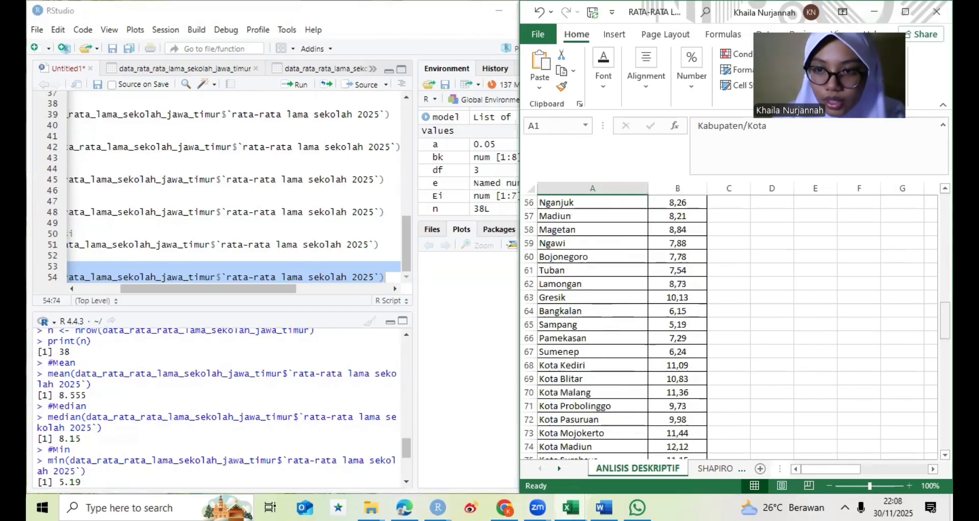
pyautogui.moveTo(945, 319); pyautogui.dragTo(945, 291)
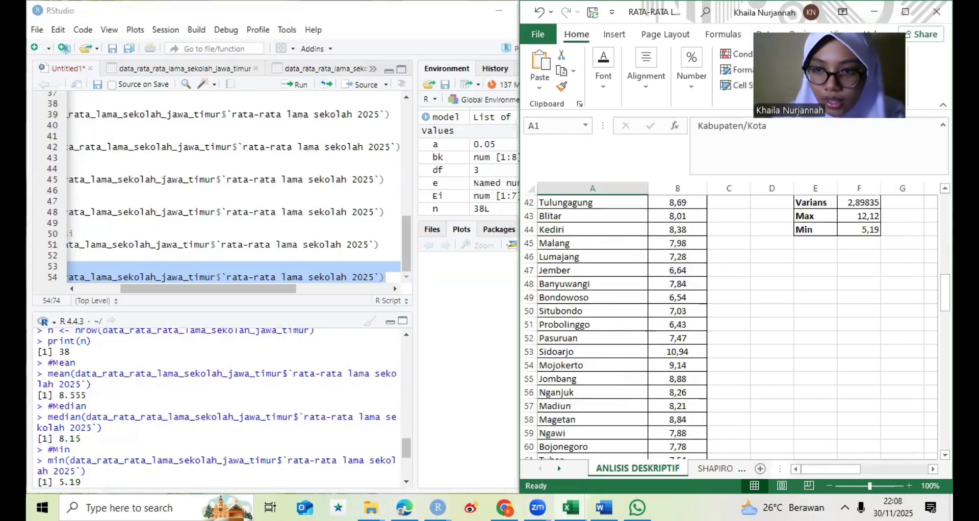
pyautogui.scroll(3, 945, 285)
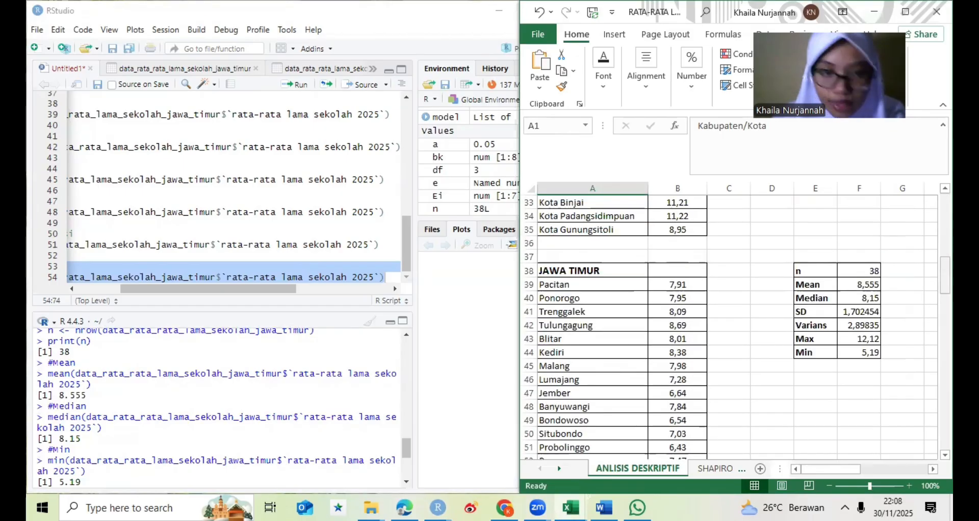
pyautogui.click(408, 449)
pyautogui.moveTo(408, 450); pyautogui.dragTo(410, 473)
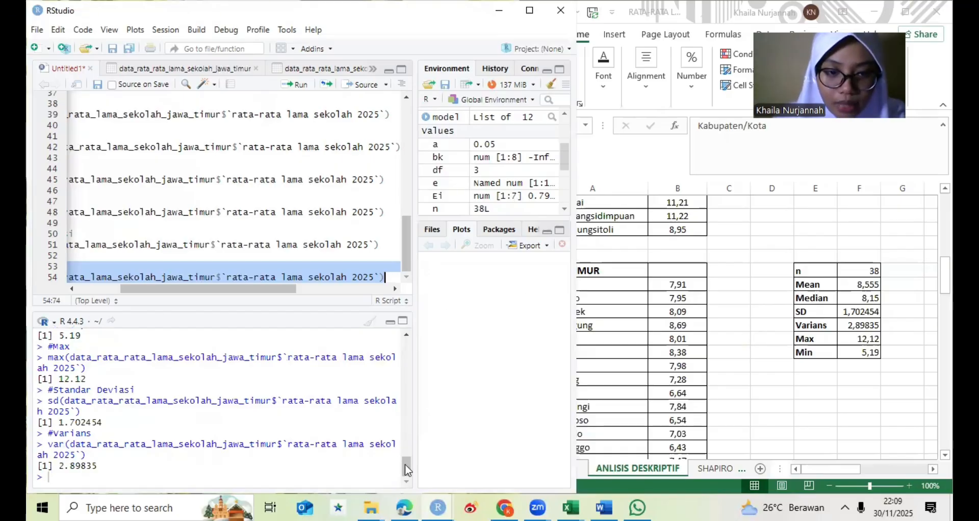
pyautogui.scroll(3, 408, 439)
pyautogui.scroll(5, 408, 423)
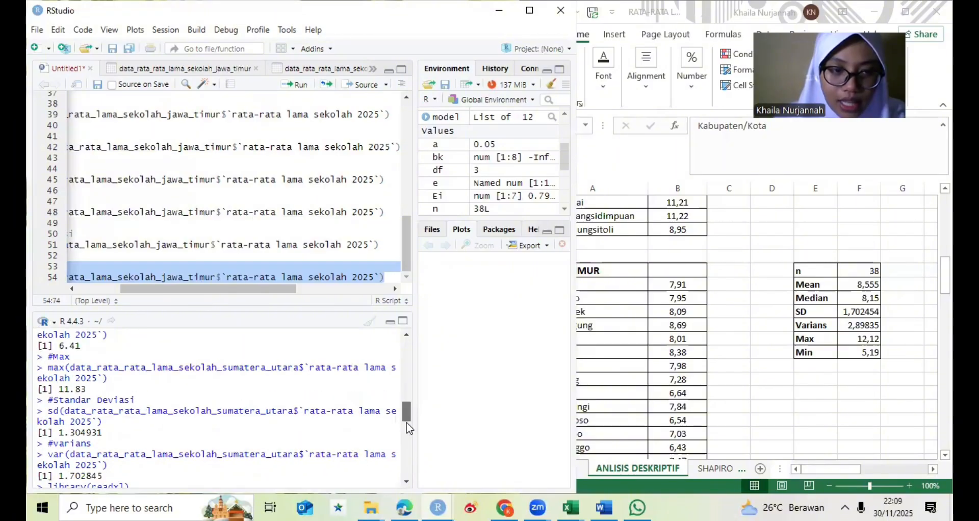
# - Recheck the Sumatera Utara and Jawa Timur statistics output in the R console
pyautogui.scroll(-3, 404, 434)
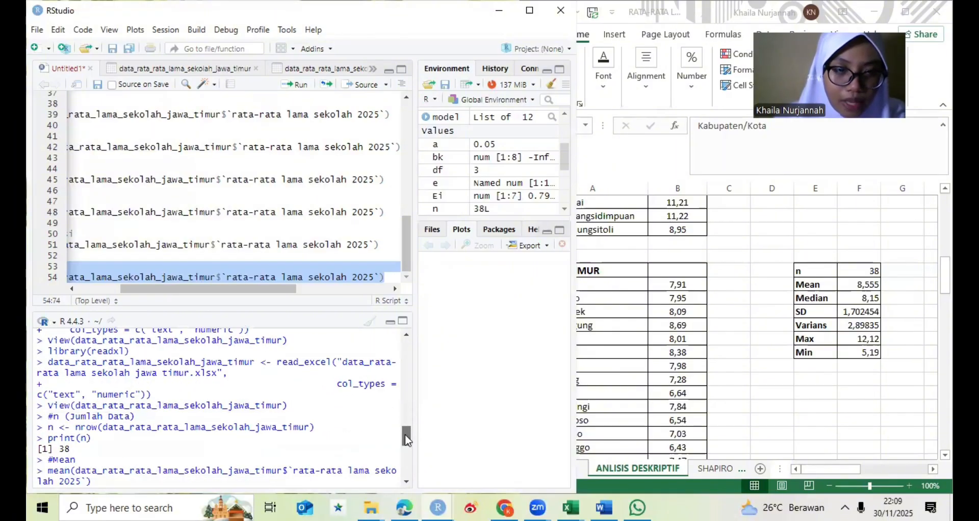
pyautogui.scroll(2, 406, 439)
pyautogui.scroll(-5, 410, 444)
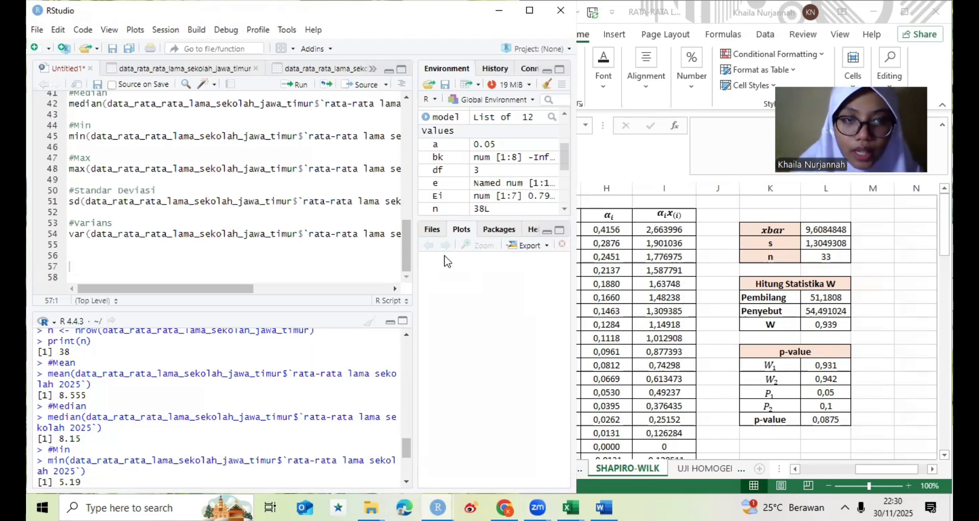
# - Start an Excel data import and choose the file data_rata-rata lama sekolah.xlsx by searching the Documents folder
pyautogui.click(473, 84)
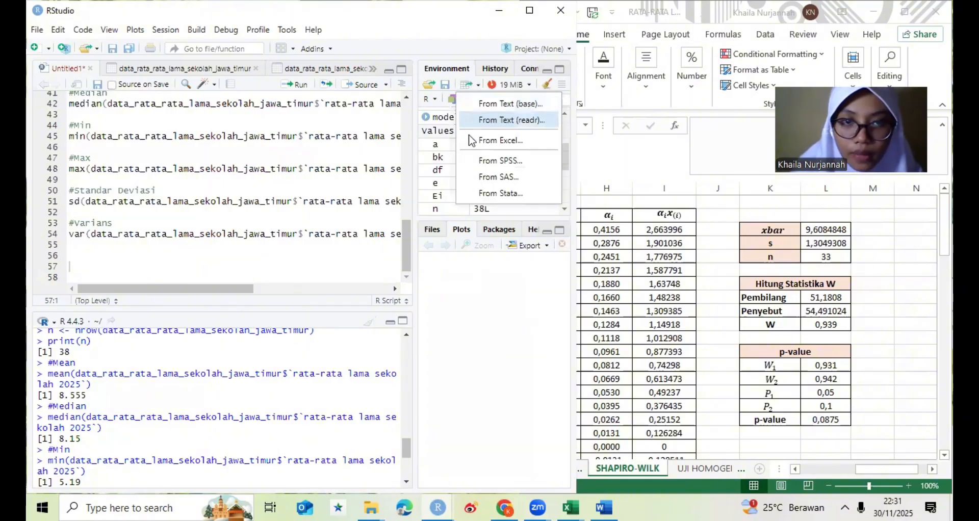
pyautogui.click(512, 134)
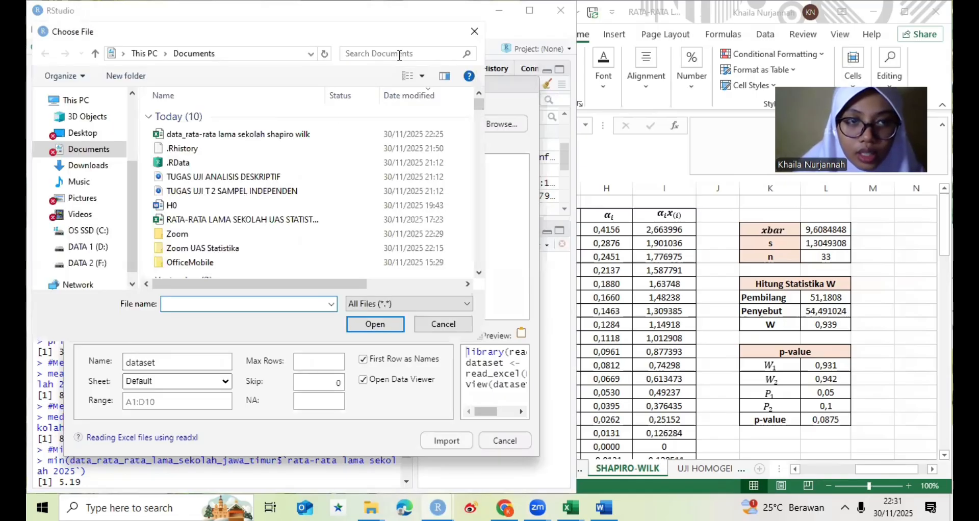
pyautogui.click(383, 54)
pyautogui.write('dat')
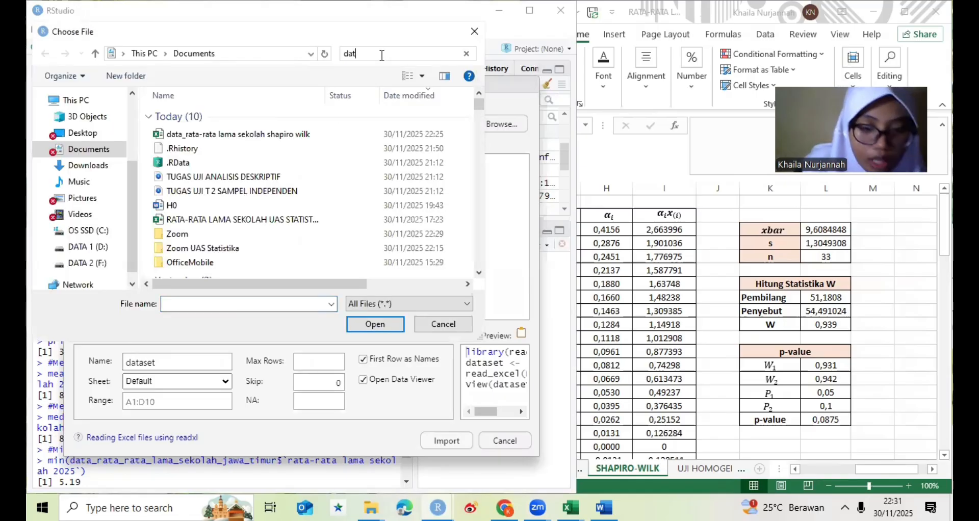
pyautogui.write('a_rat')
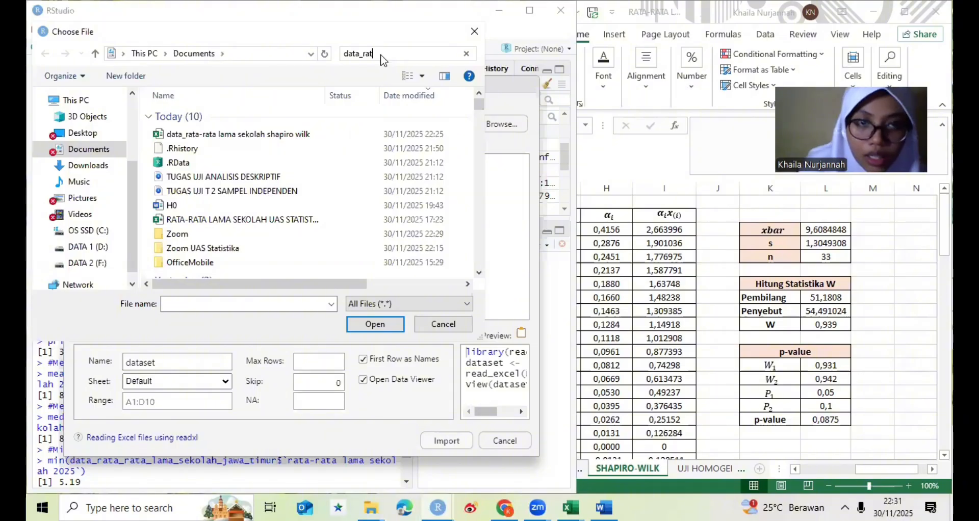
pyautogui.write('a')
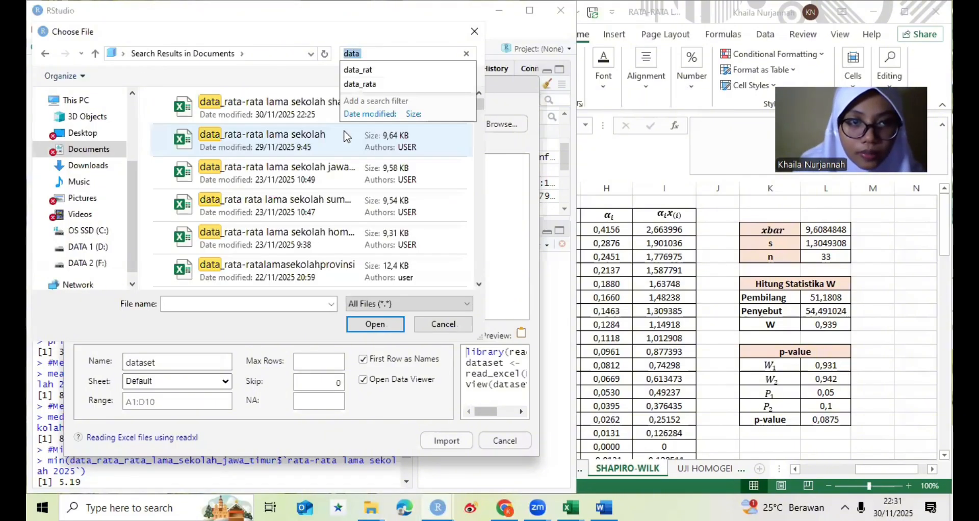
pyautogui.click(346, 137)
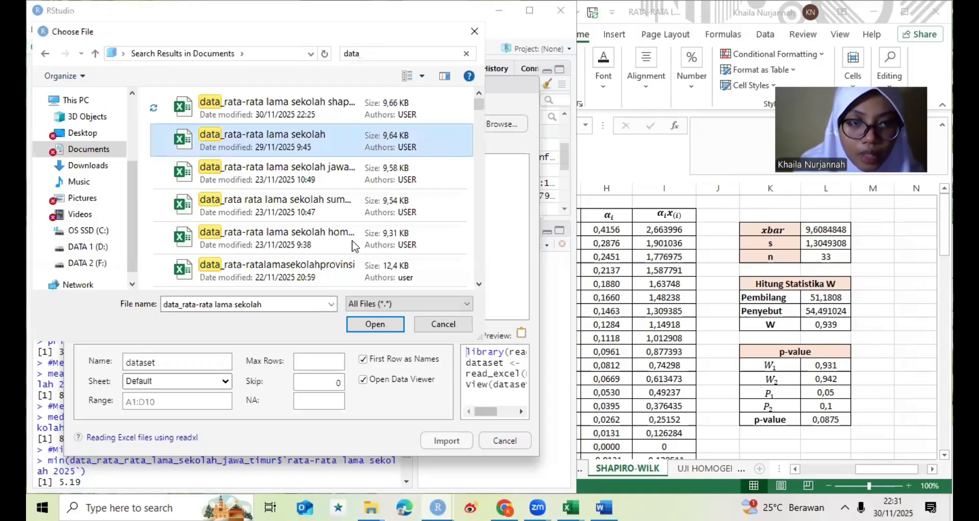
pyautogui.click(375, 324)
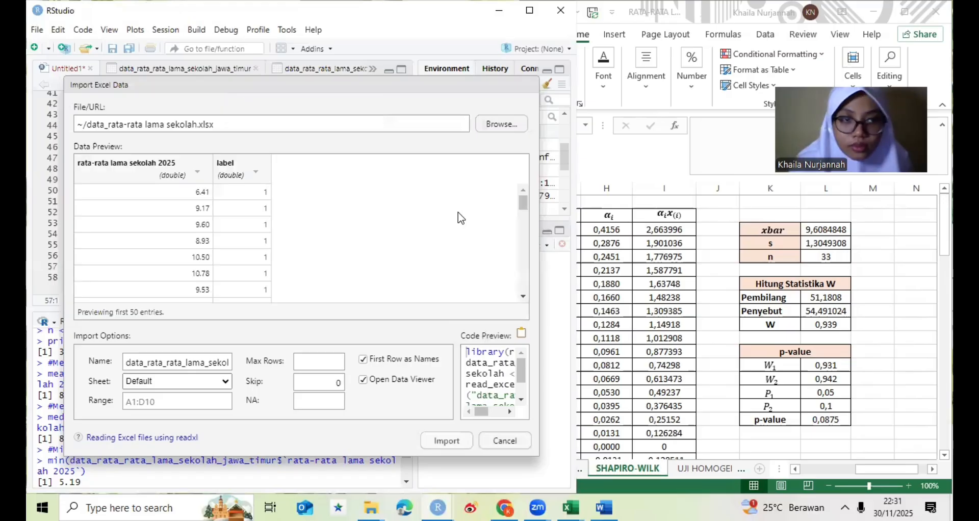
# - Set the rata-rata lama sekolah 2025 column to Numeric and label to Character, check the preview rows, and import the dataset
pyautogui.click(155, 171)
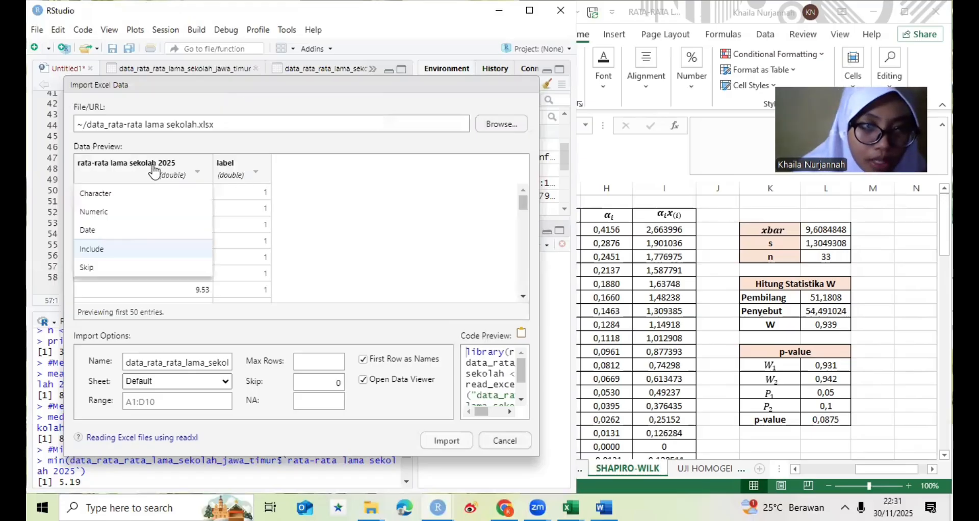
pyautogui.click(123, 212)
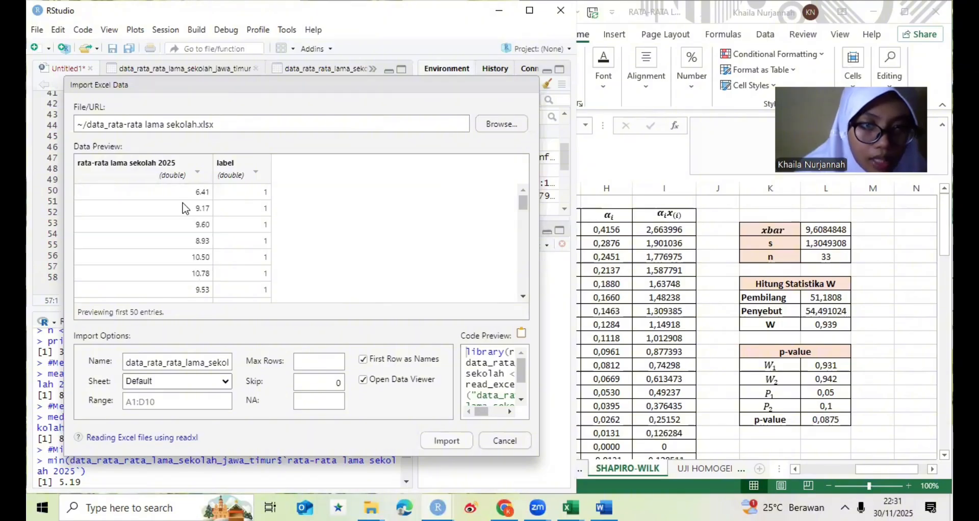
pyautogui.click(256, 175)
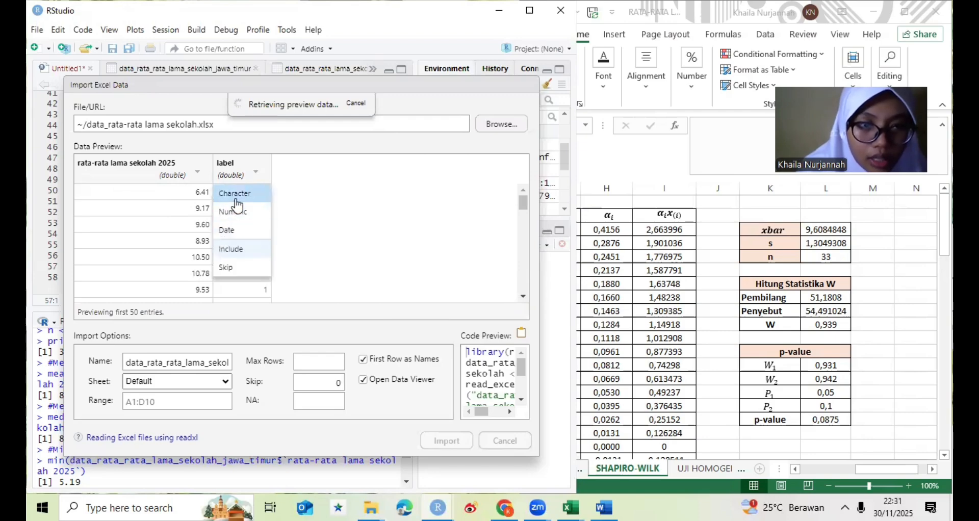
pyautogui.click(282, 193)
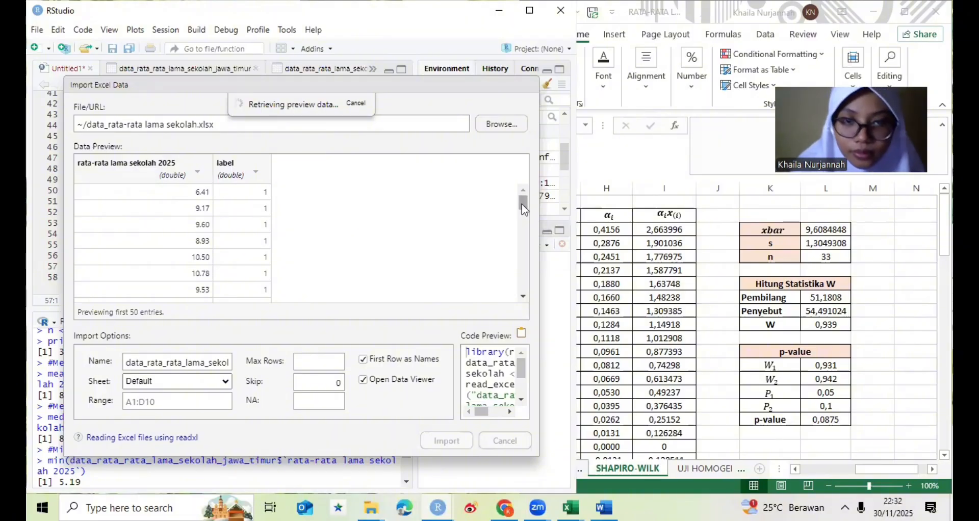
pyautogui.scroll(-1, 522, 204)
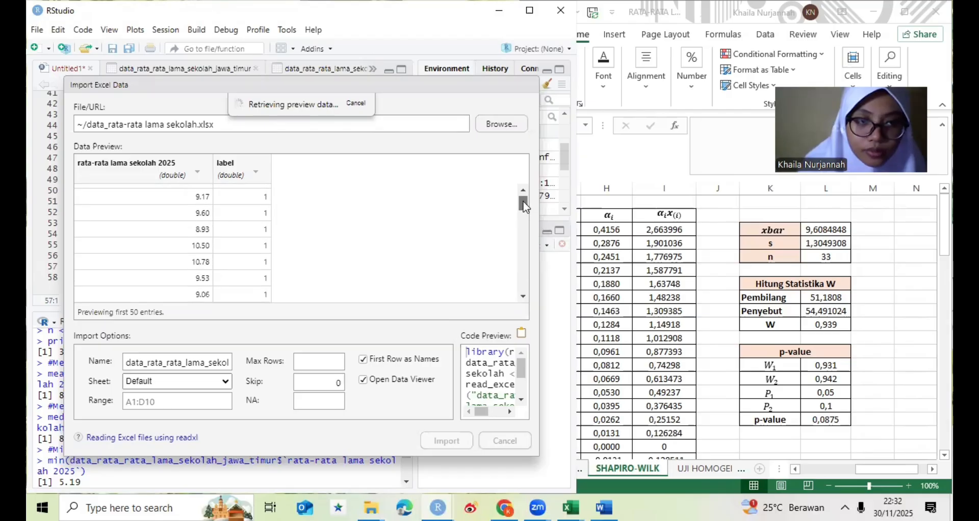
pyautogui.scroll(1, 525, 206)
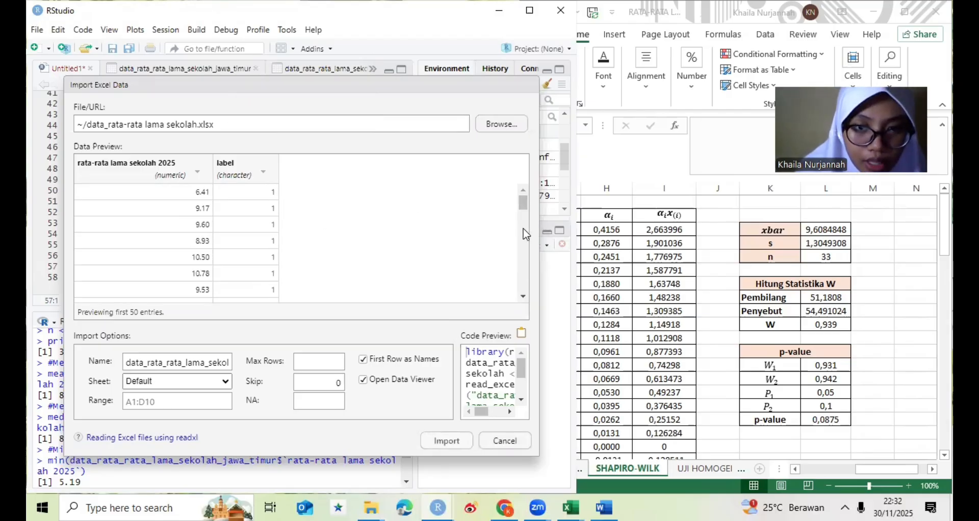
pyautogui.scroll(-5, 526, 235)
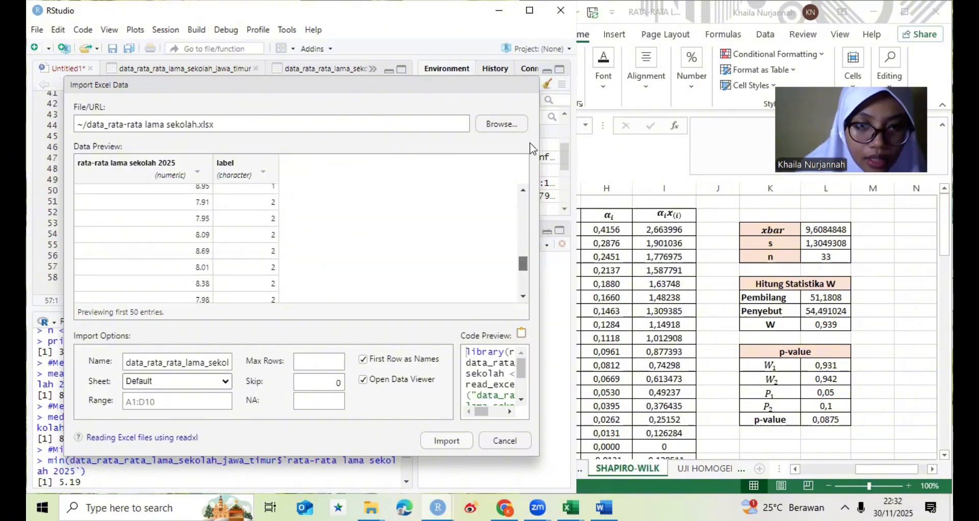
pyautogui.scroll(5, 513, 184)
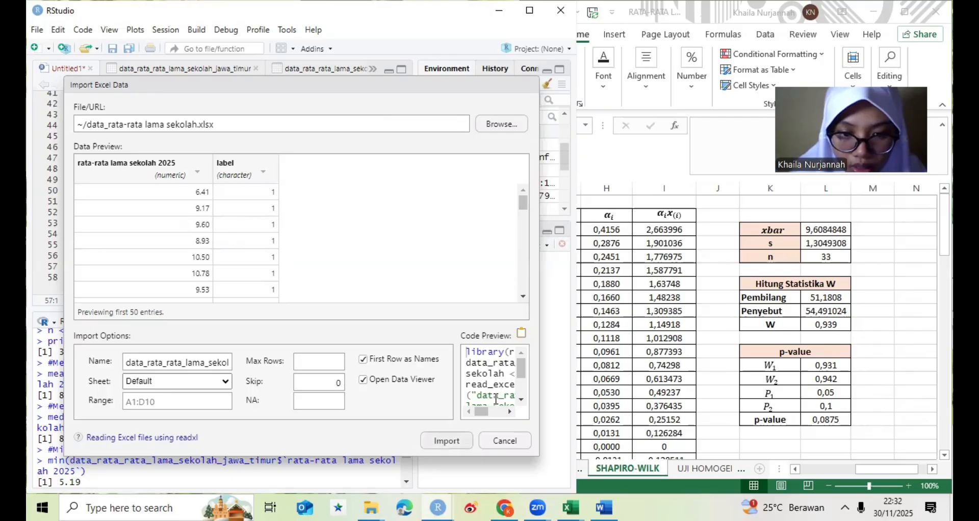
pyautogui.press('Return')
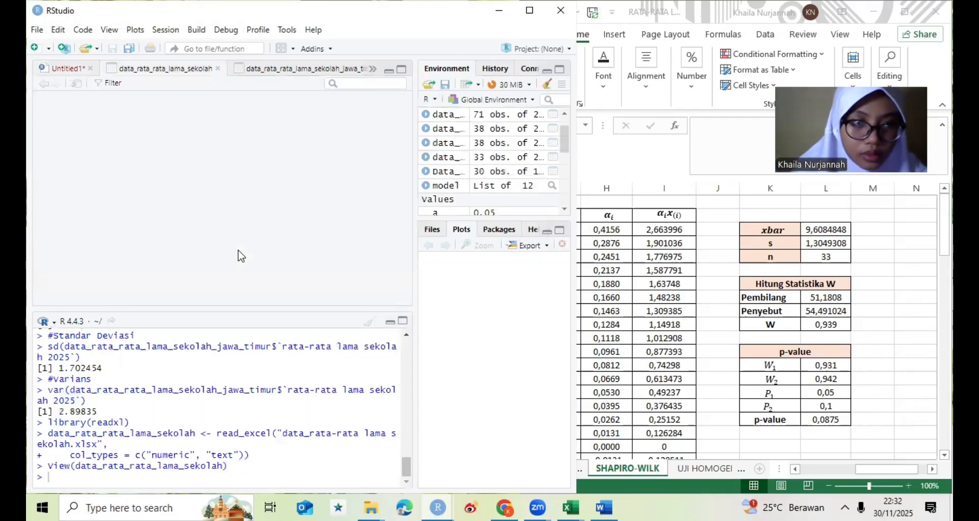
# - Paste the readxl import code for data_rata_rata_lama_sekolah at line 57 of the Untitled1 script and run it
pyautogui.click(70, 71)
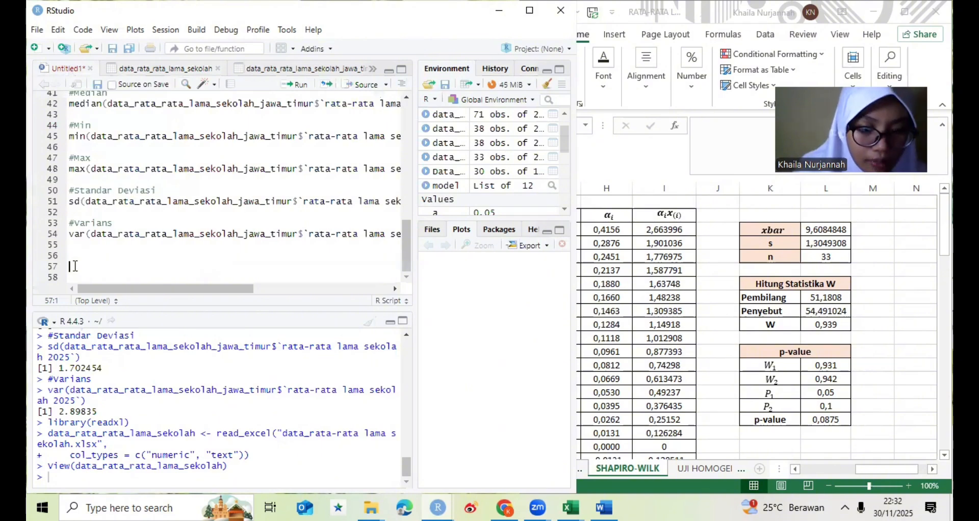
pyautogui.write('library(readxl) data_rata_rata_lama_sekolah <- read_excel("data_rata-rata lama sekolah.xlsx",                                           col_types = c("numeric", "text")) View(data_rata_rata_lama_sekolah)')
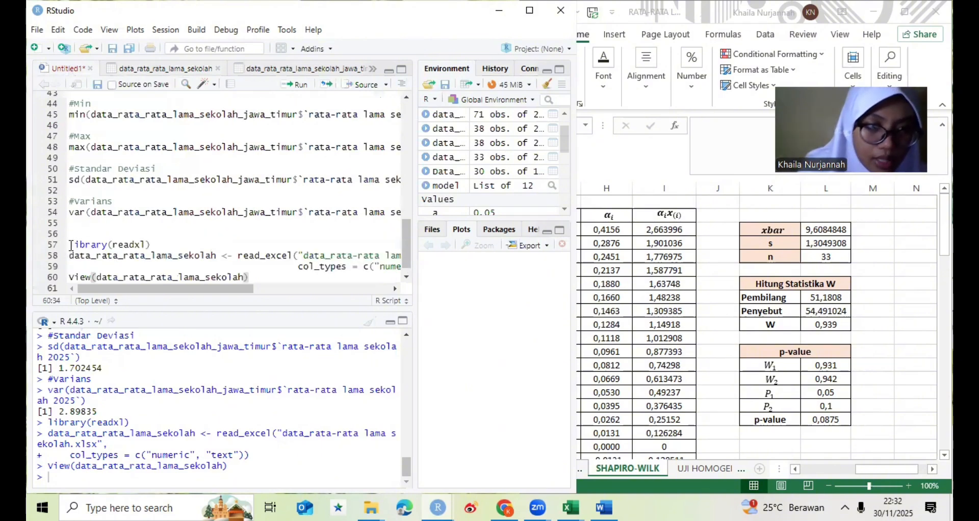
pyautogui.hotkey('shift', 'Down')
pyautogui.hotkey('shift', 'Down')
pyautogui.hotkey('shift', 'Down')
pyautogui.hotkey('shift', 'Down')
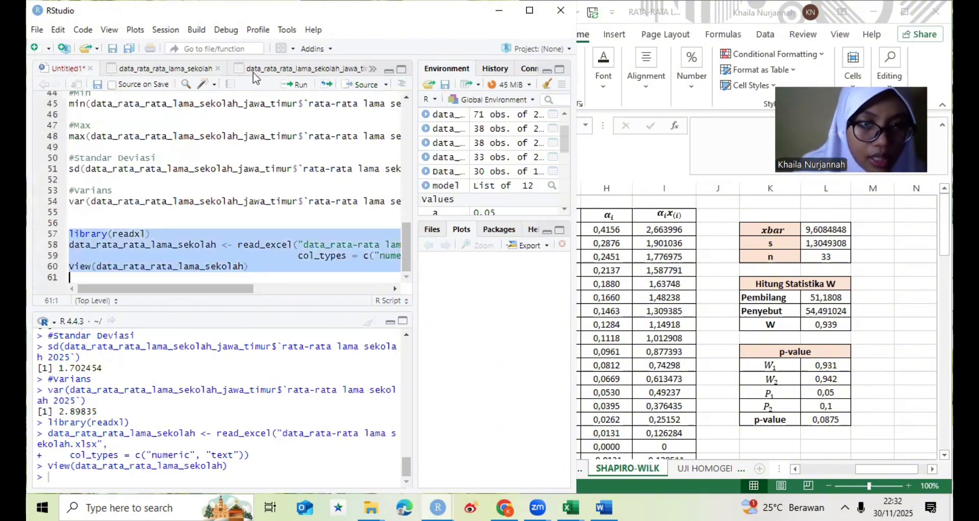
pyautogui.click(287, 86)
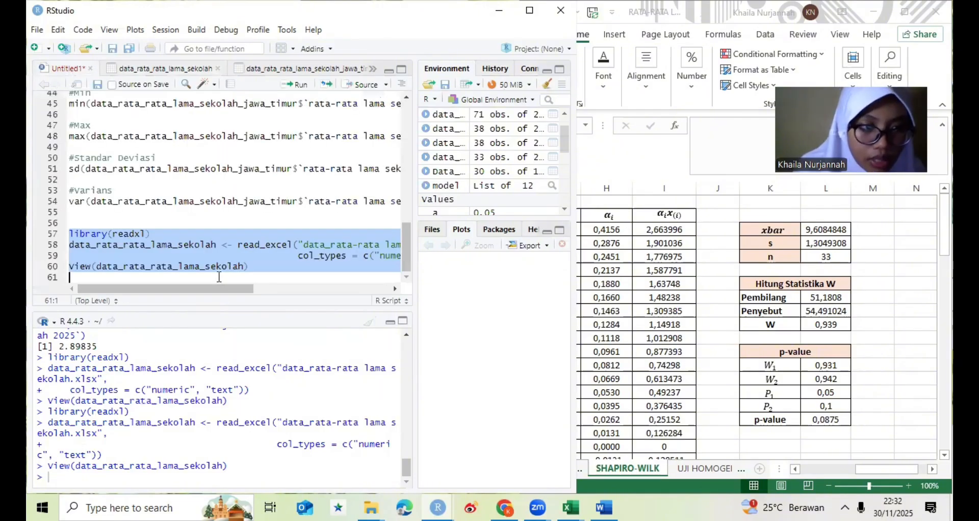
# - Add the comment #Definisikan variabel below the import code, separated by an empty line
pyautogui.click(220, 276)
pyautogui.press('Return')
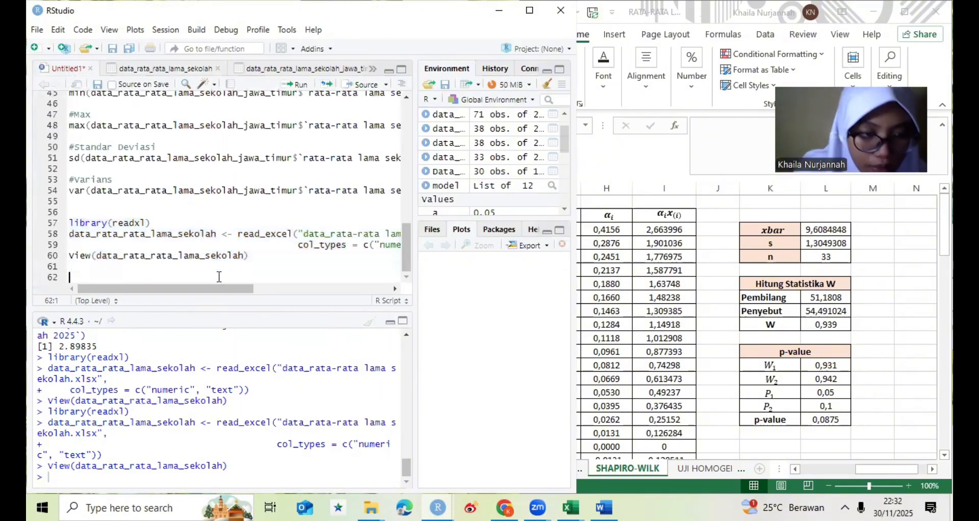
pyautogui.write('#De')
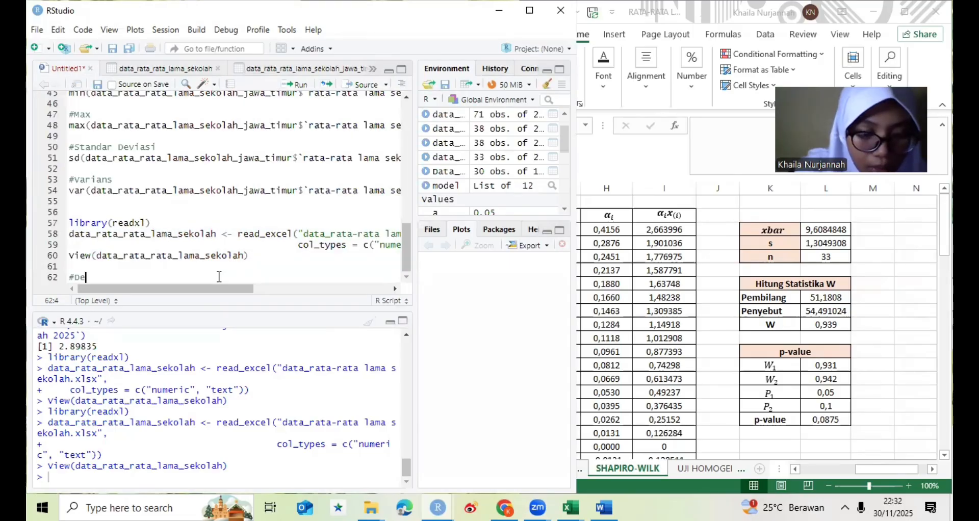
pyautogui.write('fi')
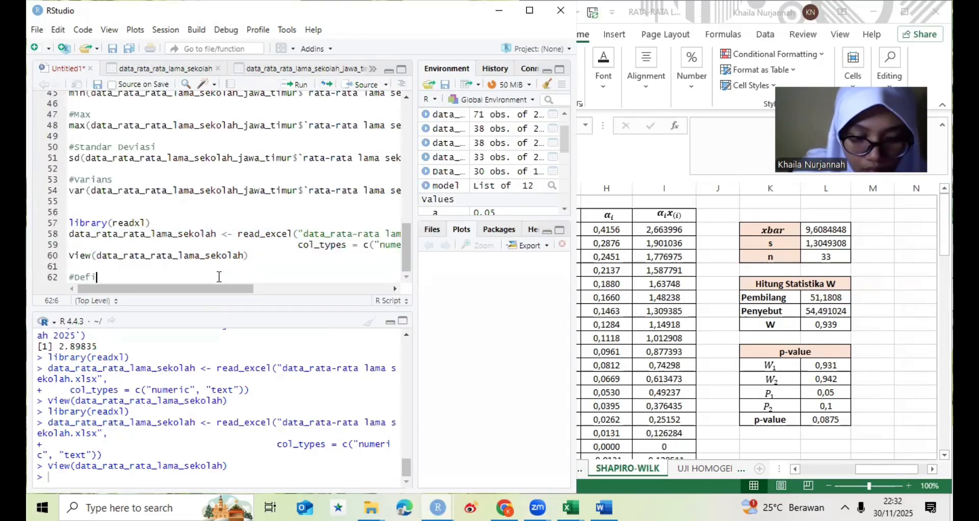
pyautogui.write('nisikan')
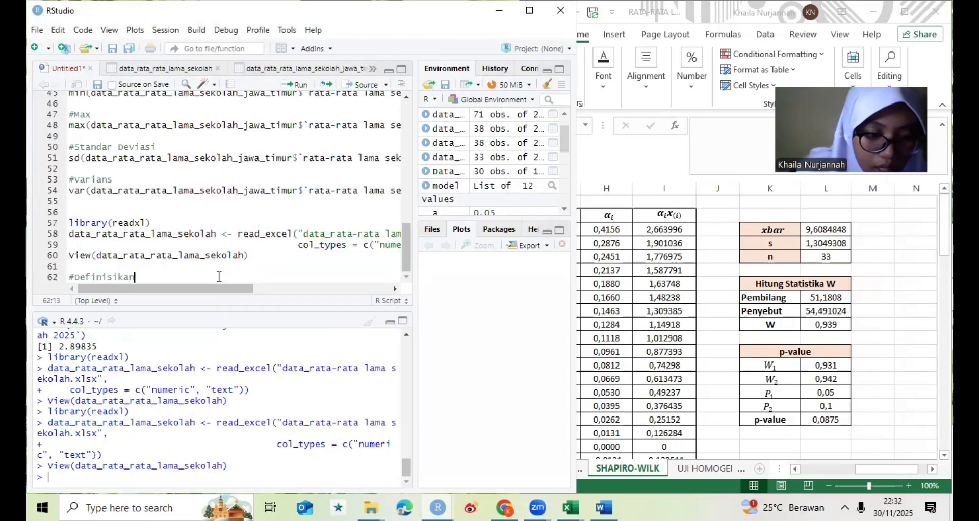
pyautogui.write(' variab')
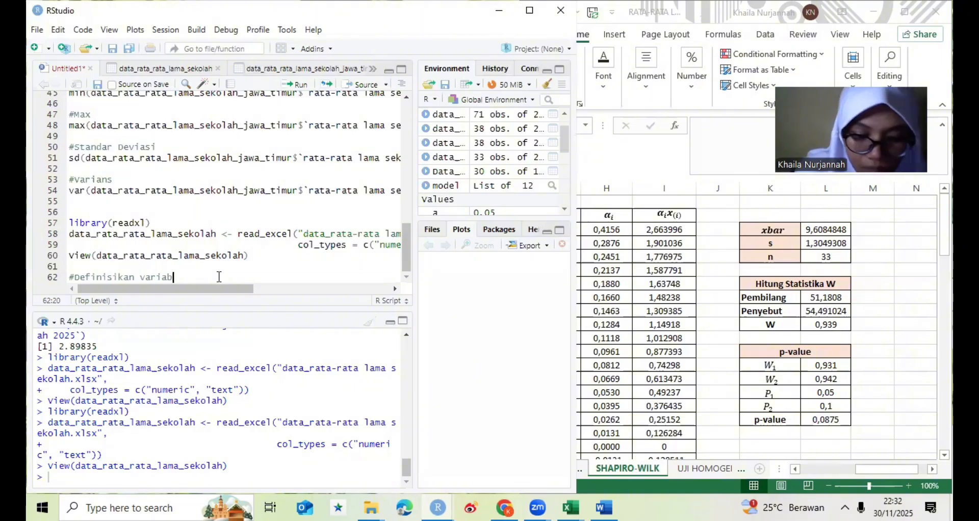
pyautogui.write('el')
pyautogui.press('Return')
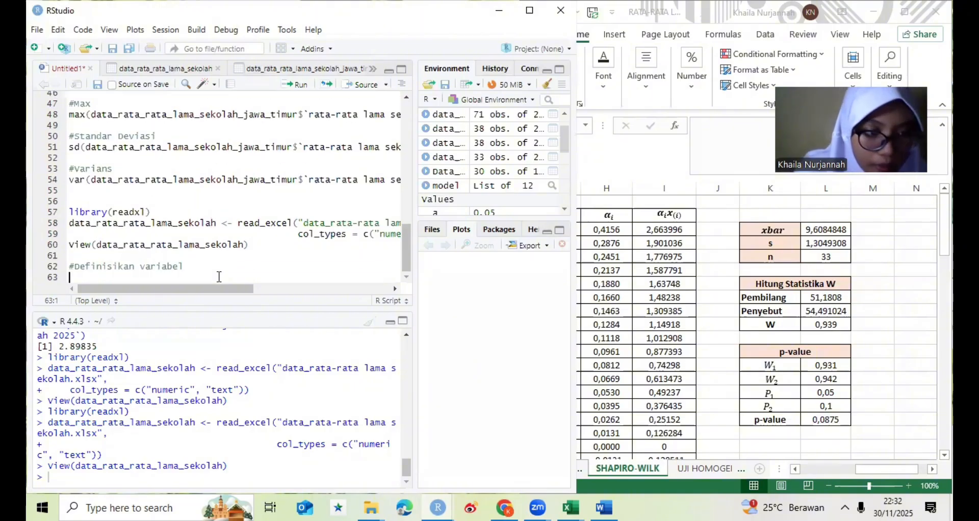
# - Write y1<-data_rata_rata_lama_sekolah$`rata-rata lama sekolah 2025` under the Definisikan variabel comment
pyautogui.write('y1')
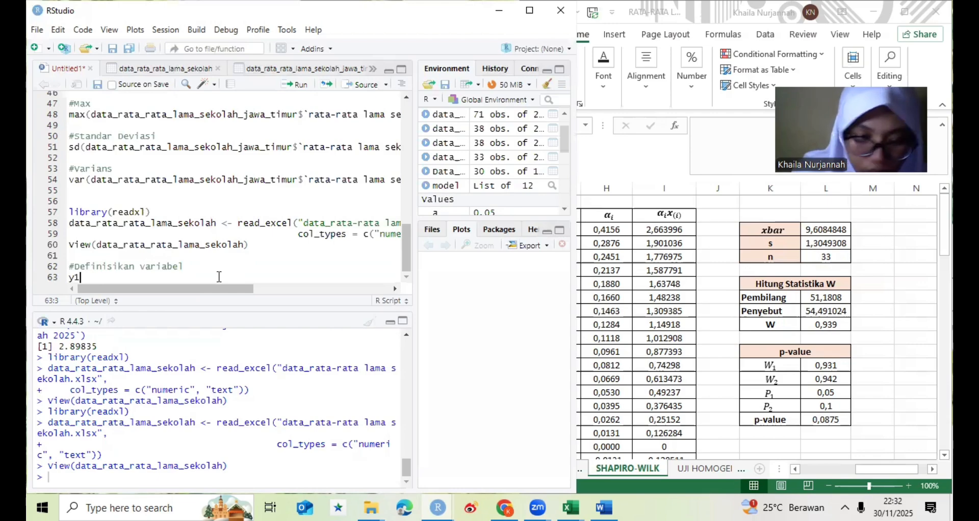
pyautogui.write('<-')
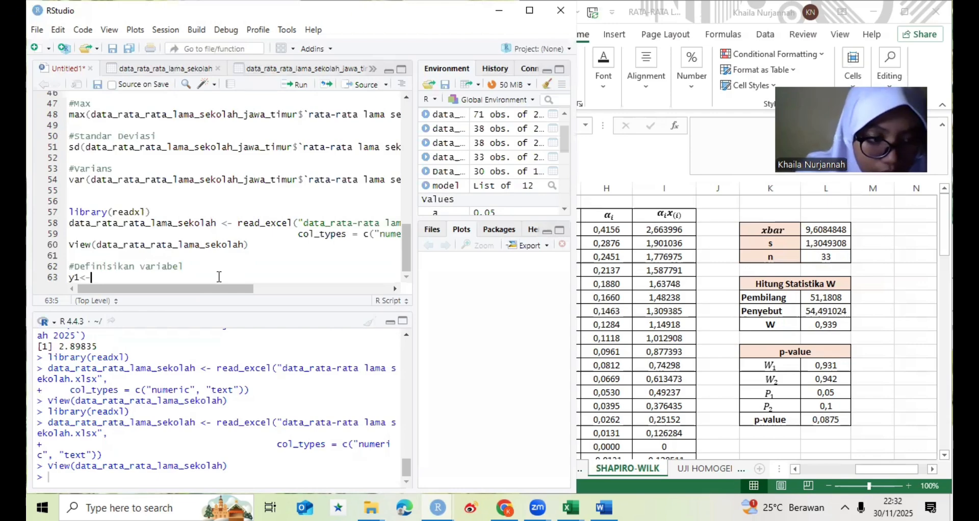
pyautogui.write('data')
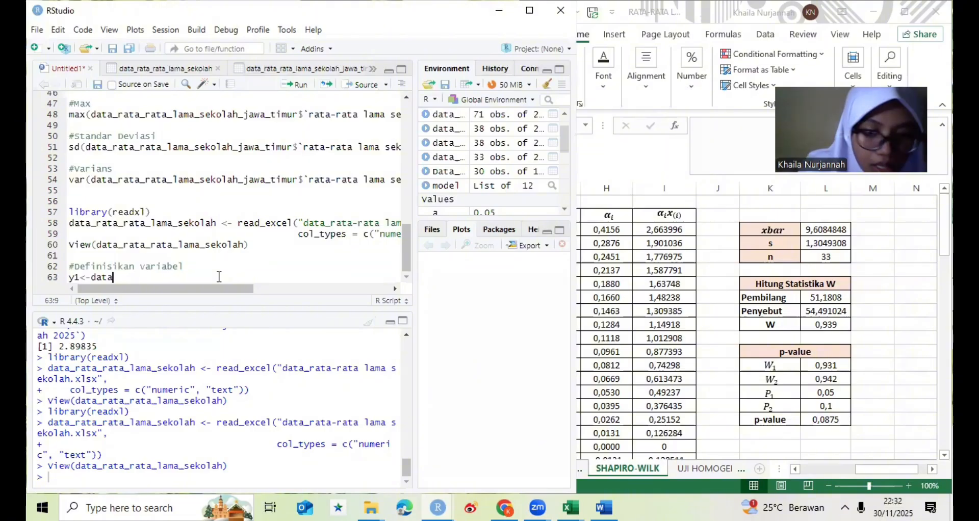
pyautogui.write('_rata')
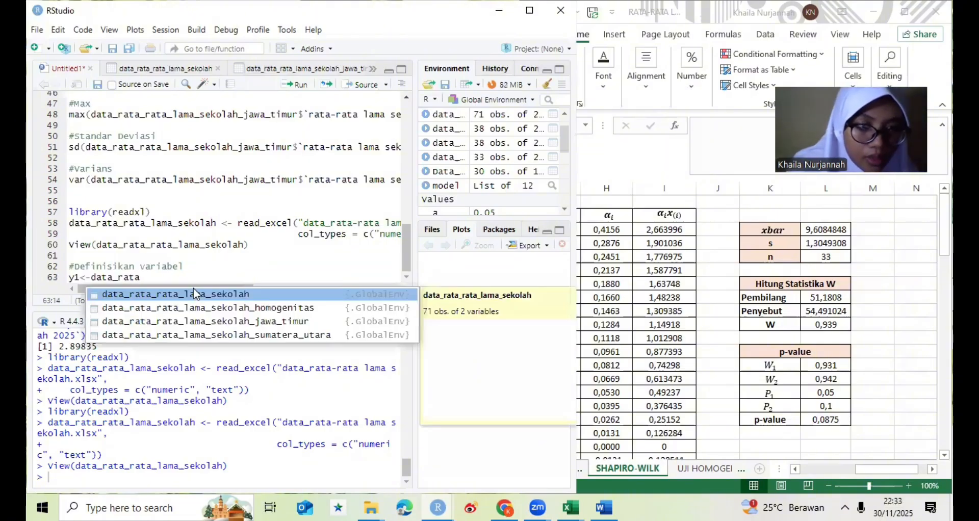
pyautogui.click(196, 296)
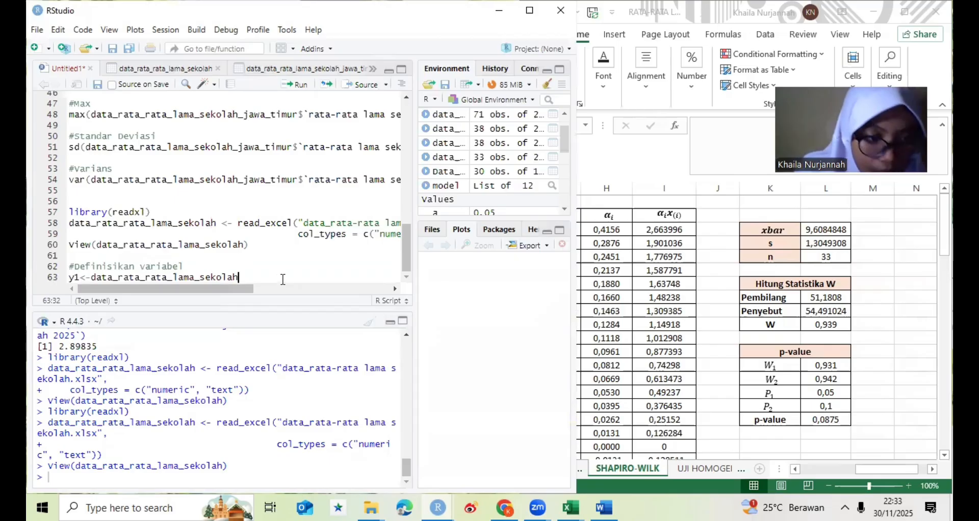
pyautogui.write('$')
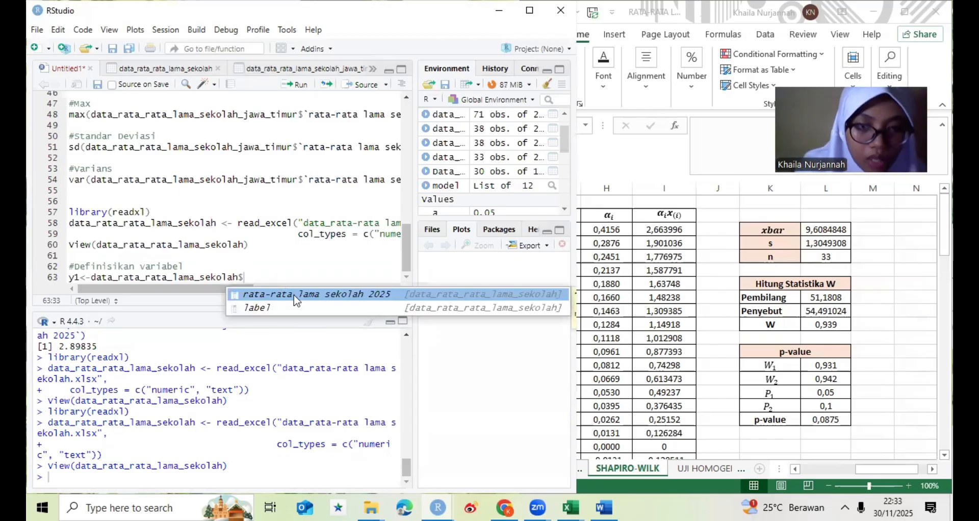
pyautogui.click(295, 300)
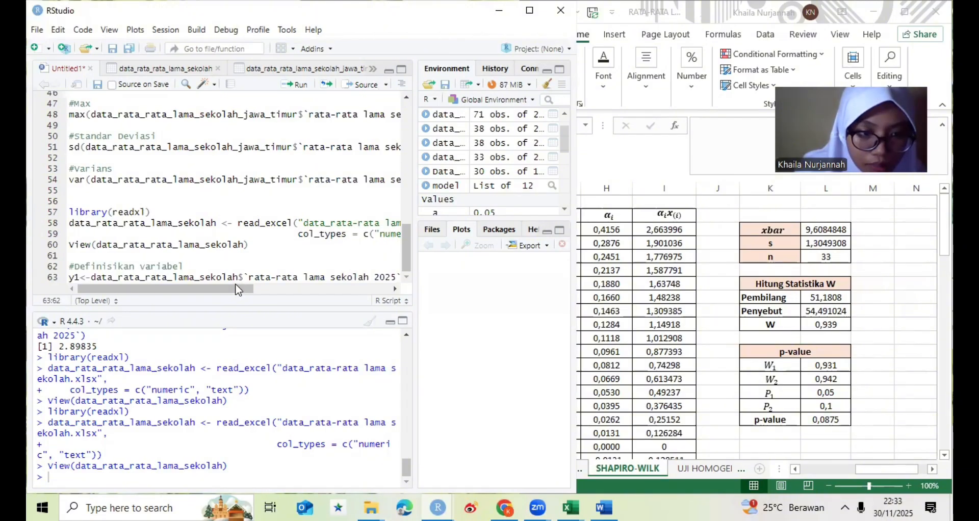
# - Append the filter [data_rata_rata_lama_sekolah$label=="1"] to the end of the y1 definition on line 63
pyautogui.moveTo(238, 290); pyautogui.dragTo(311, 294)
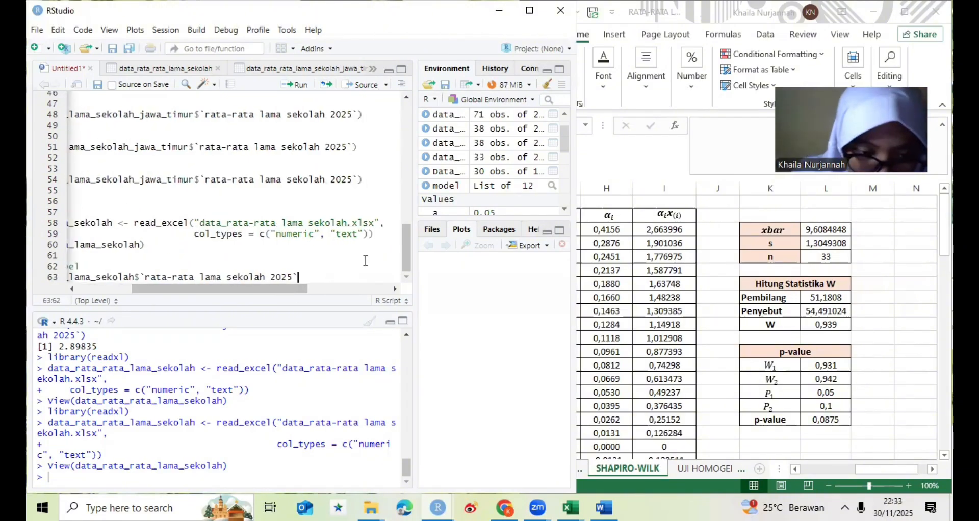
pyautogui.write('[')
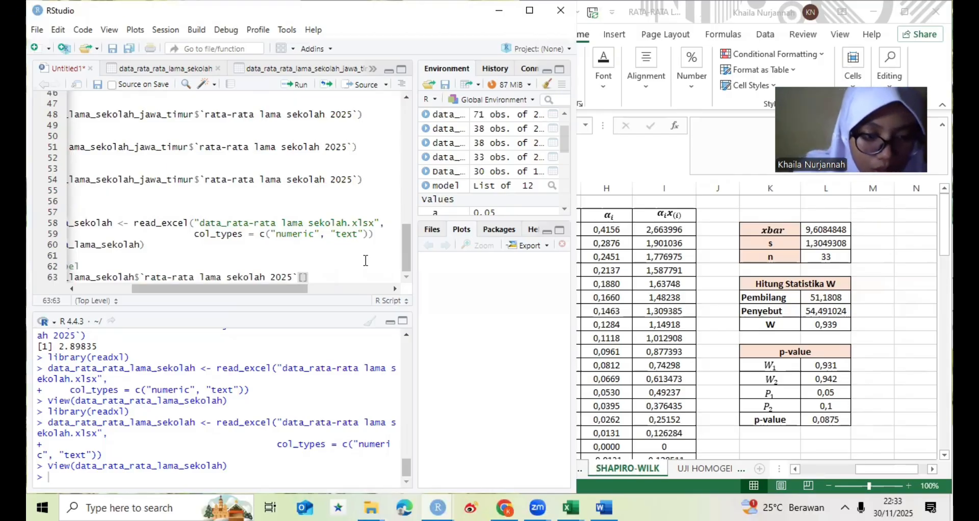
pyautogui.write('data')
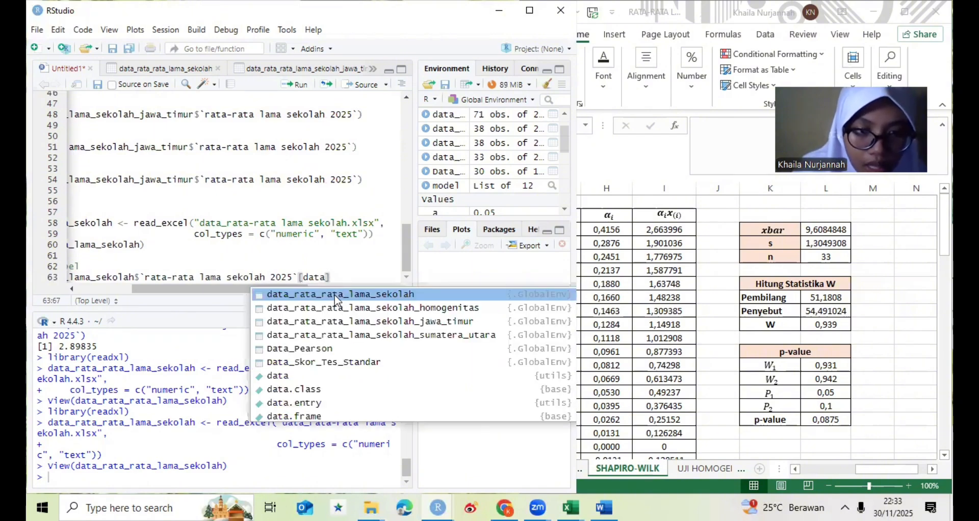
pyautogui.click(337, 300)
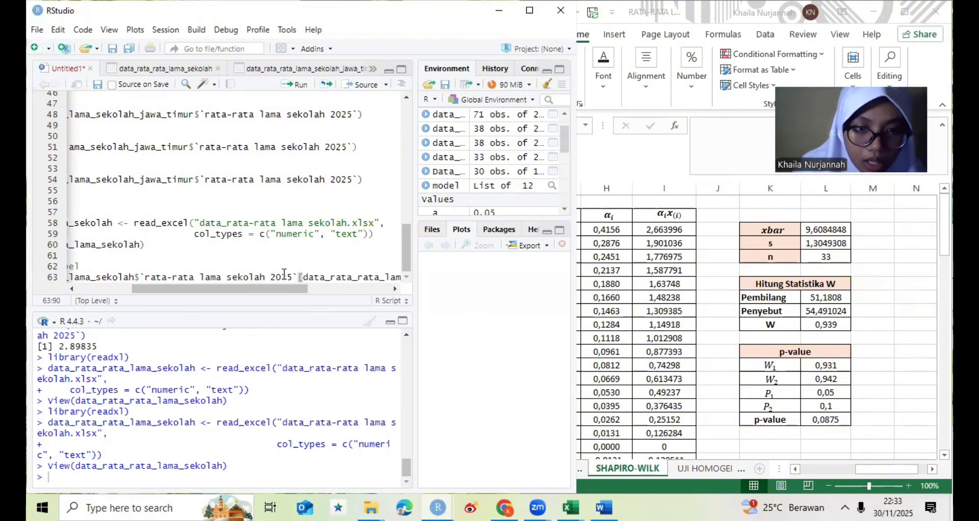
pyautogui.click(326, 291)
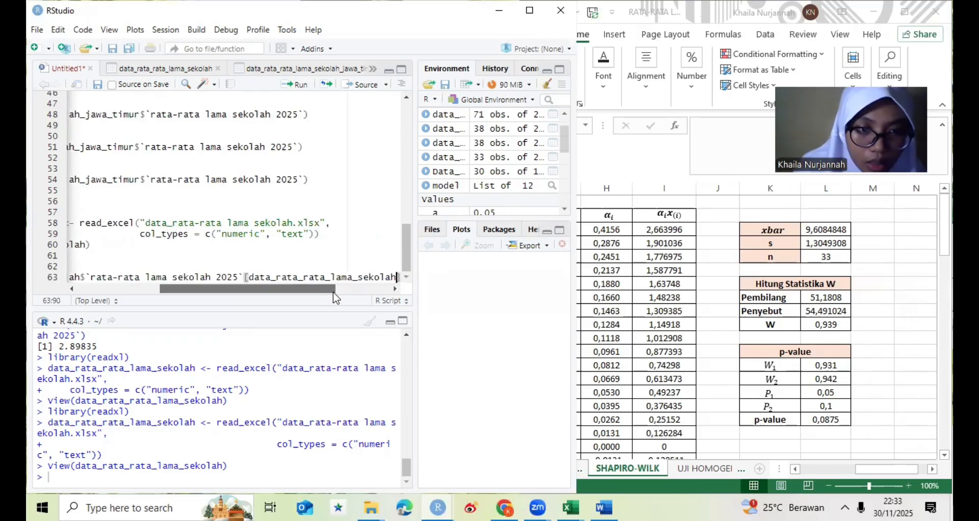
pyautogui.click(332, 291)
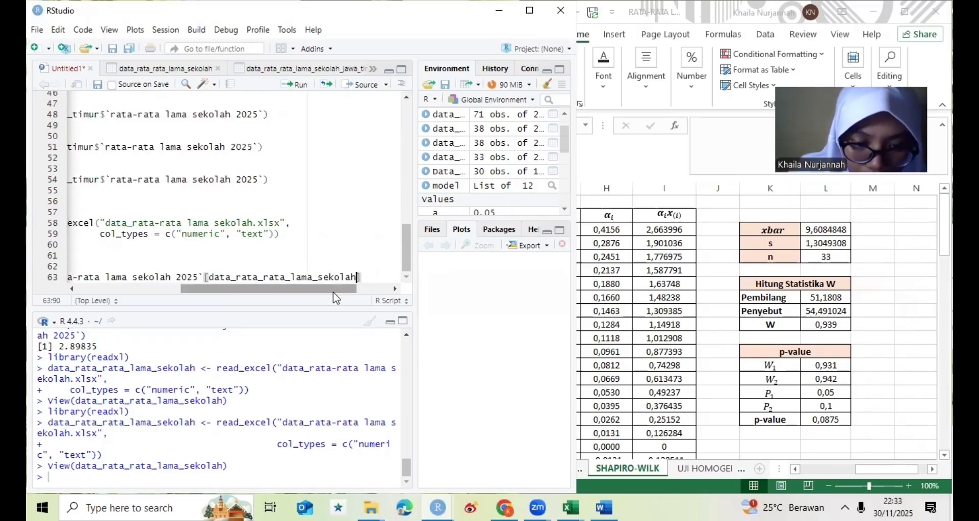
pyautogui.write('$')
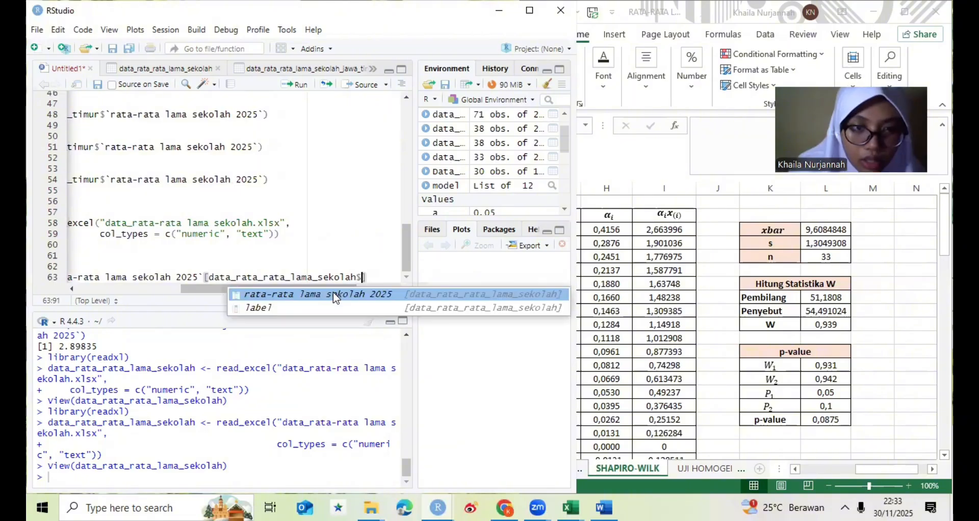
pyautogui.click(328, 302)
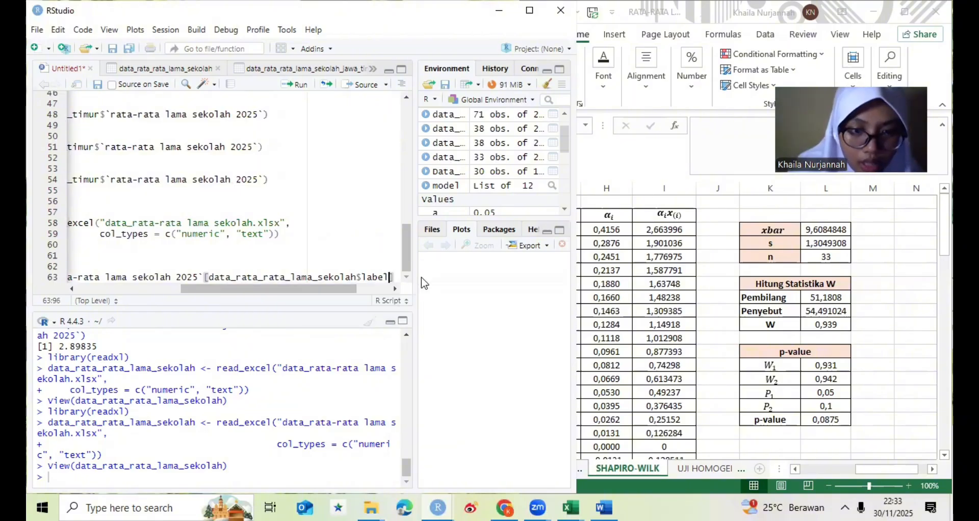
pyautogui.write('=')
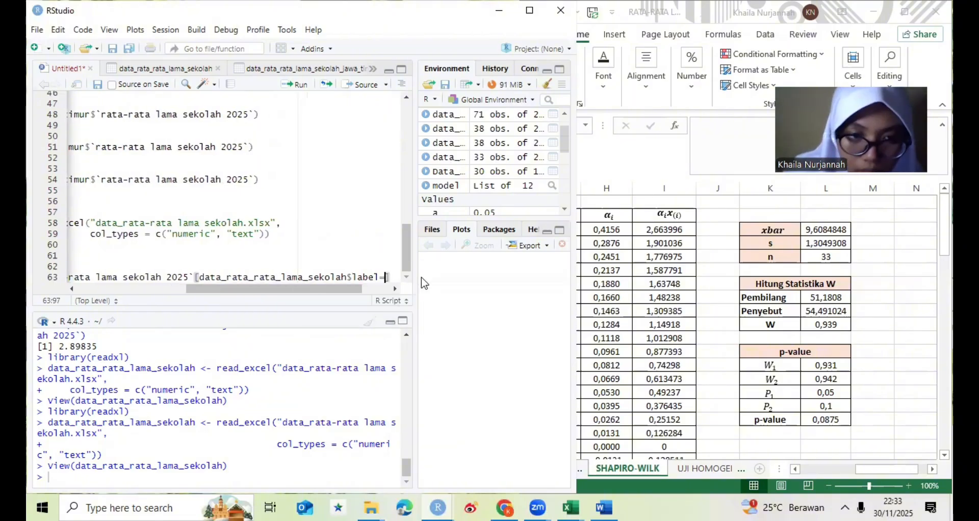
pyautogui.write('="')
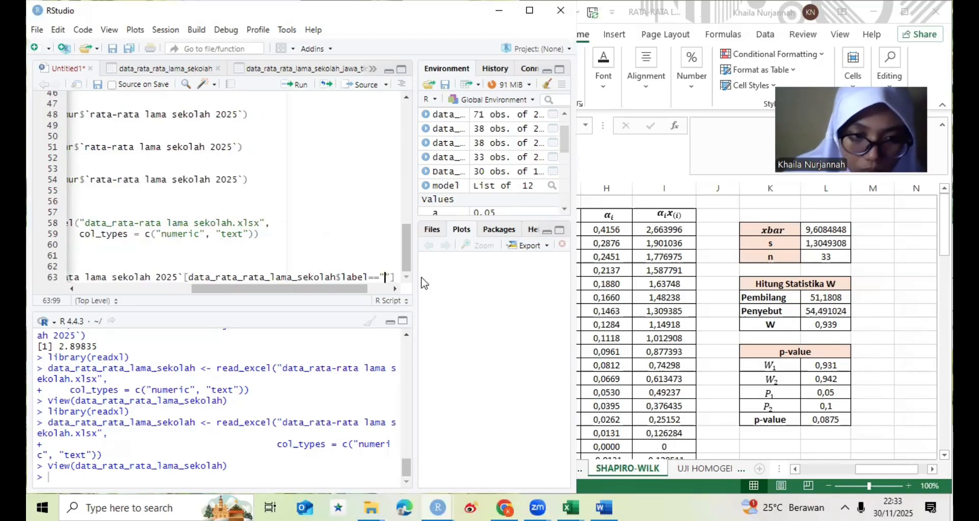
pyautogui.write('1')
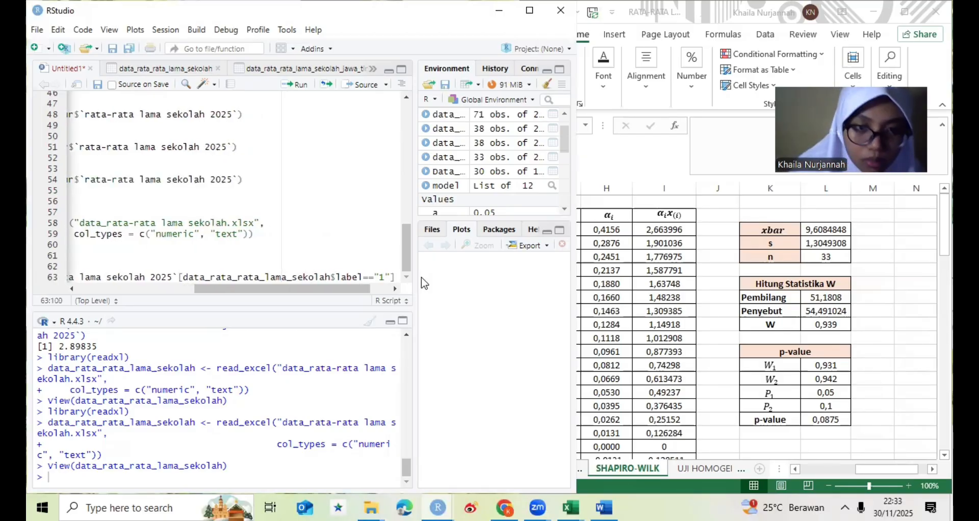
pyautogui.press('Right')
pyautogui.press('Right')
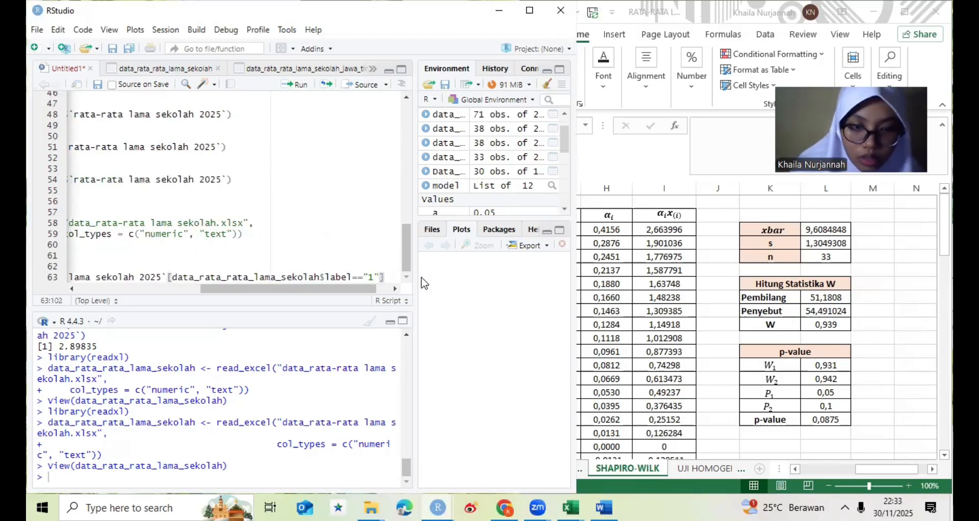
# - Write y2<-data_rata_rata_lama_sekolah$`rata-rata lama sekolah 2025` on a new line below the y1 definition
pyautogui.press('Return')
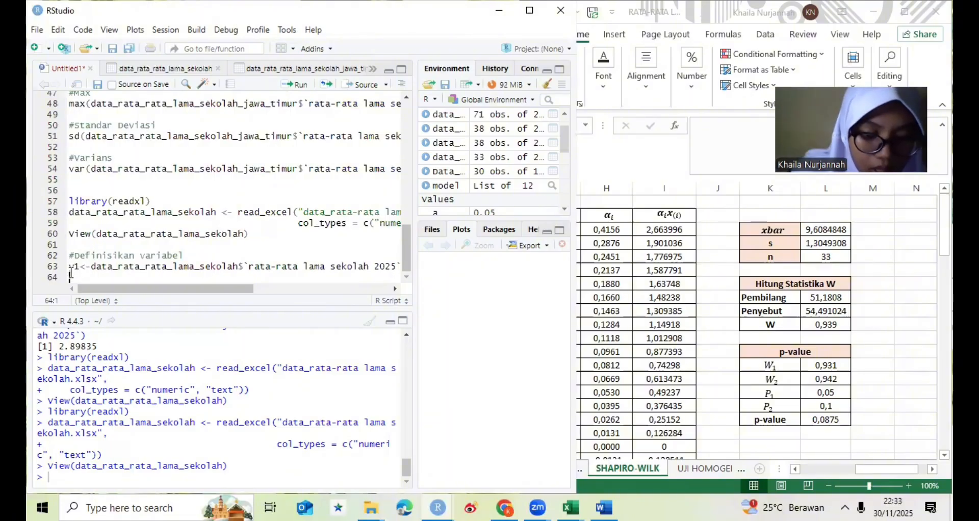
pyautogui.write('y2')
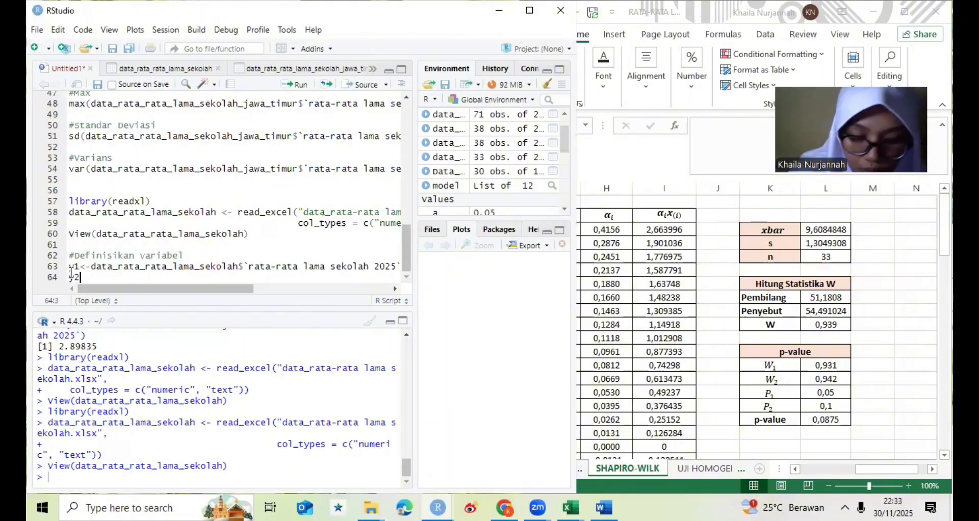
pyautogui.write('<-')
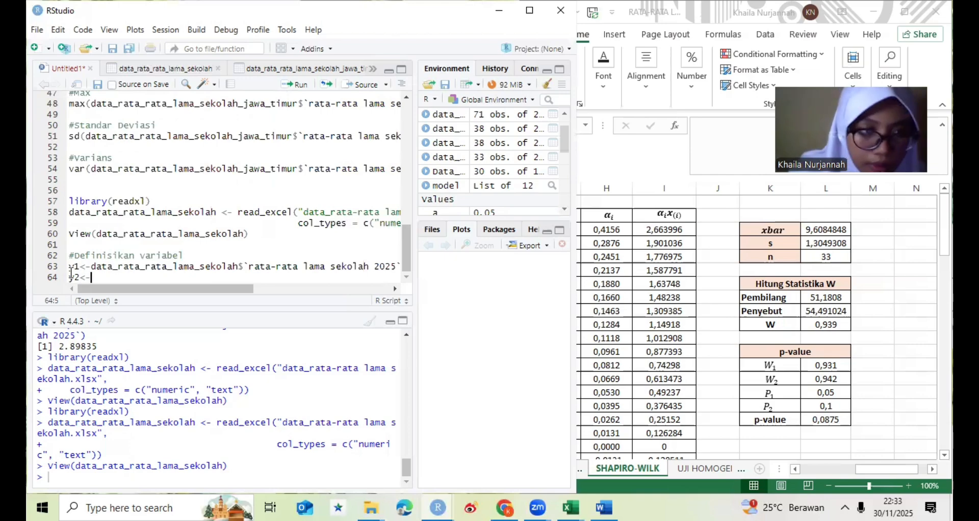
pyautogui.write('data')
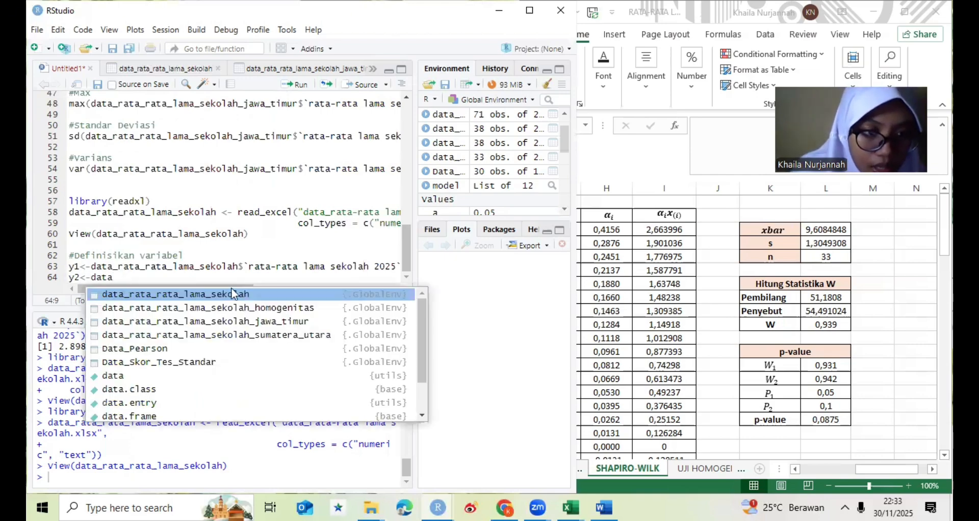
pyautogui.click(248, 293)
pyautogui.write('$')
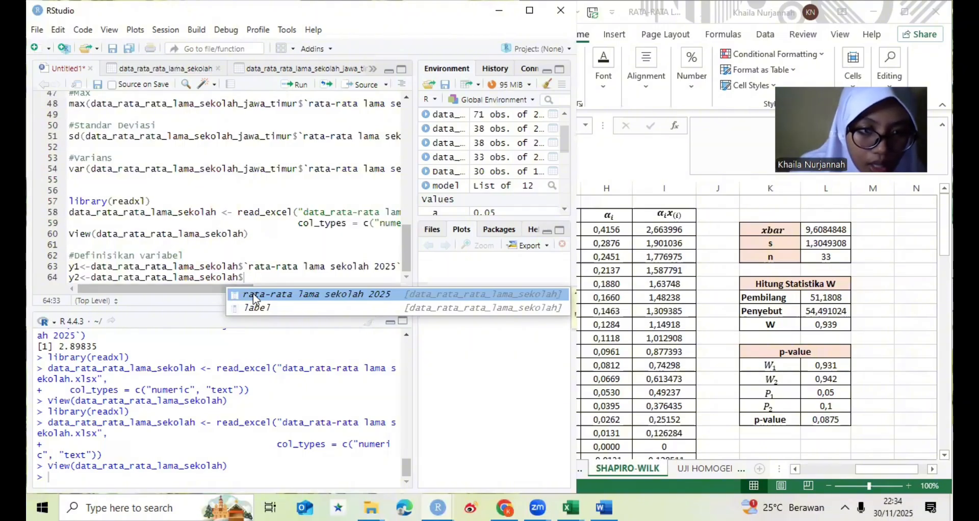
pyautogui.click(240, 295)
# - Append the filter [data_rata_rata_lama_sekolah$label=="2"] to the end of the y2 definition on line 64
pyautogui.click(319, 289)
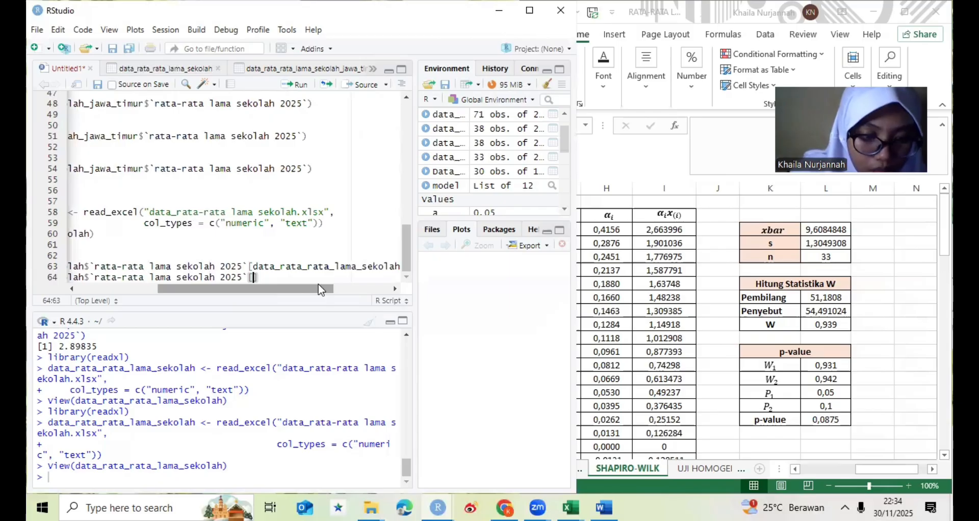
pyautogui.write('data')
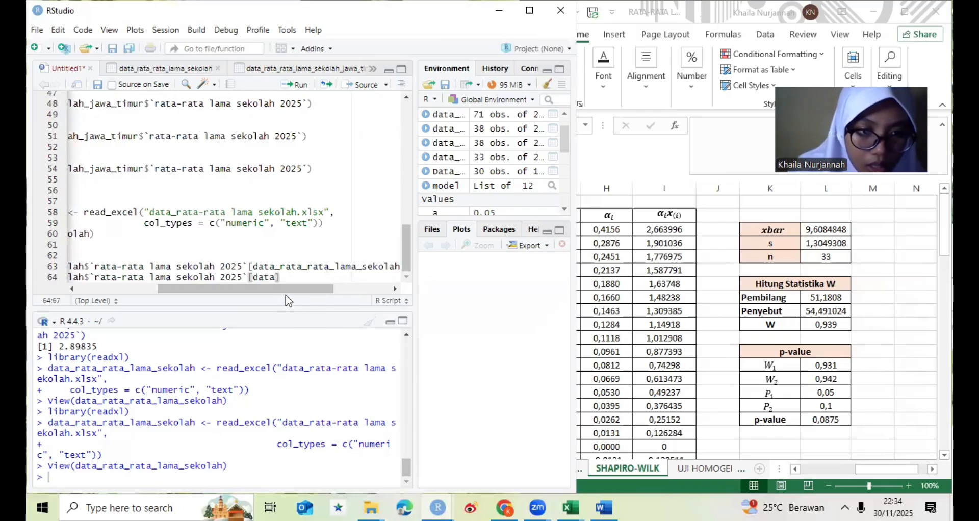
pyautogui.write('_')
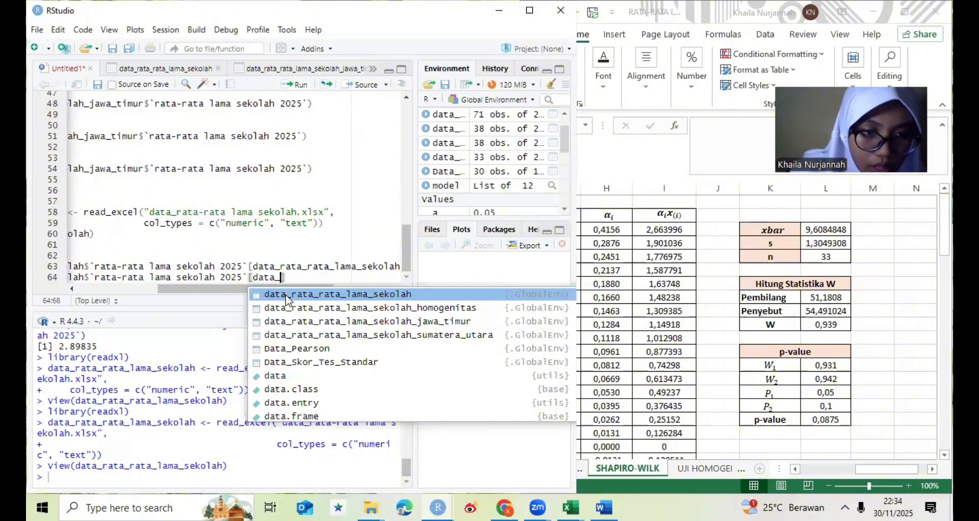
pyautogui.write('r')
pyautogui.click(285, 295)
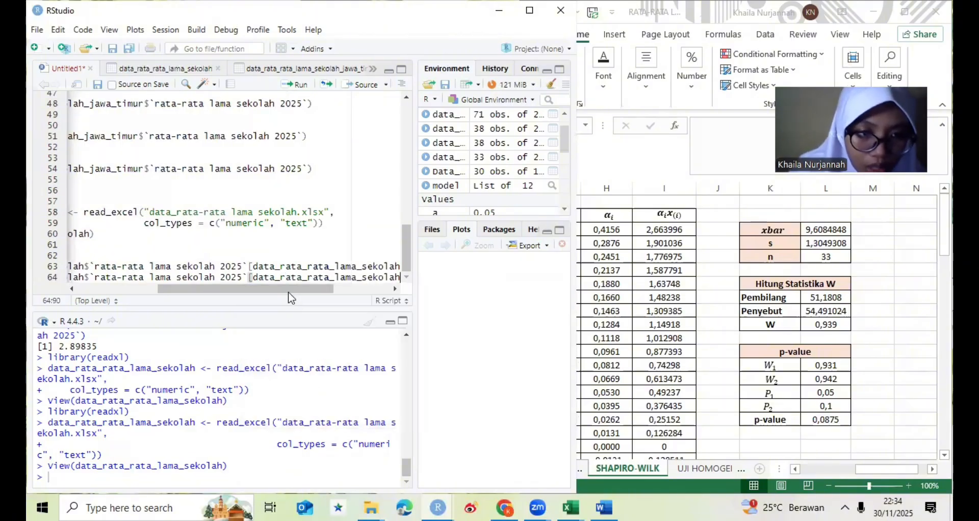
pyautogui.moveTo(288, 293); pyautogui.dragTo(337, 293)
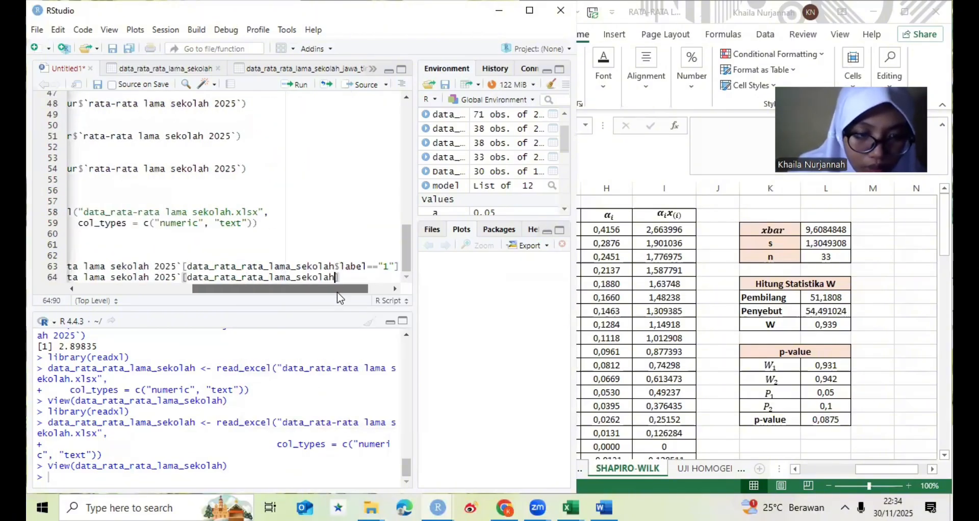
pyautogui.write(']')
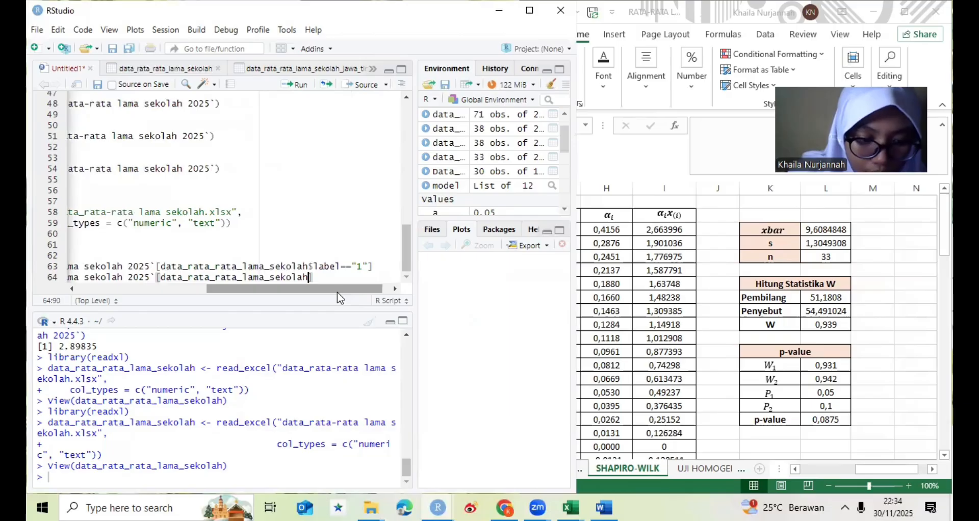
pyautogui.write('$')
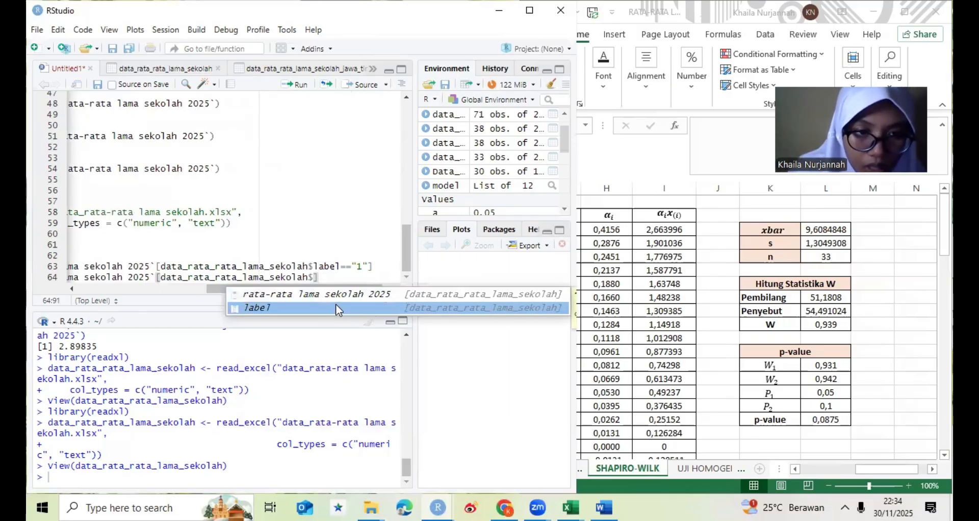
pyautogui.click(336, 304)
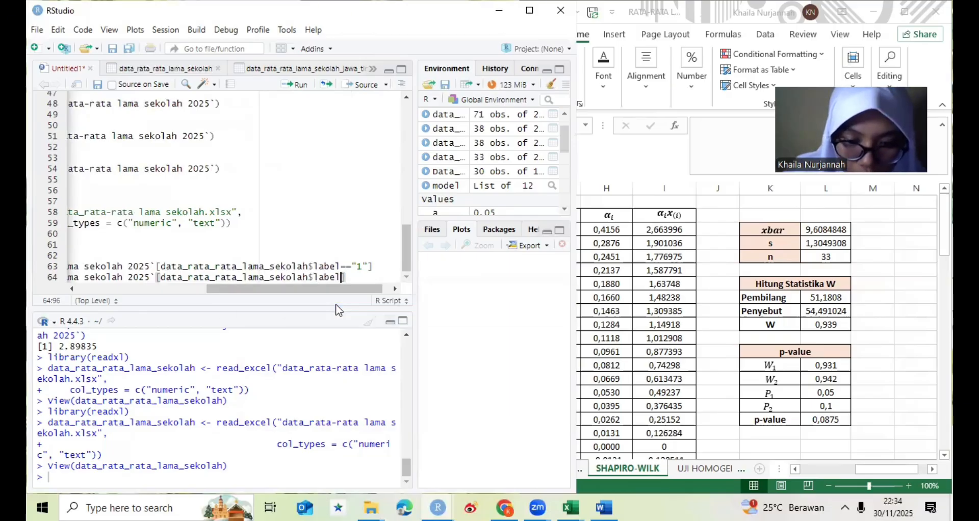
pyautogui.write('==')
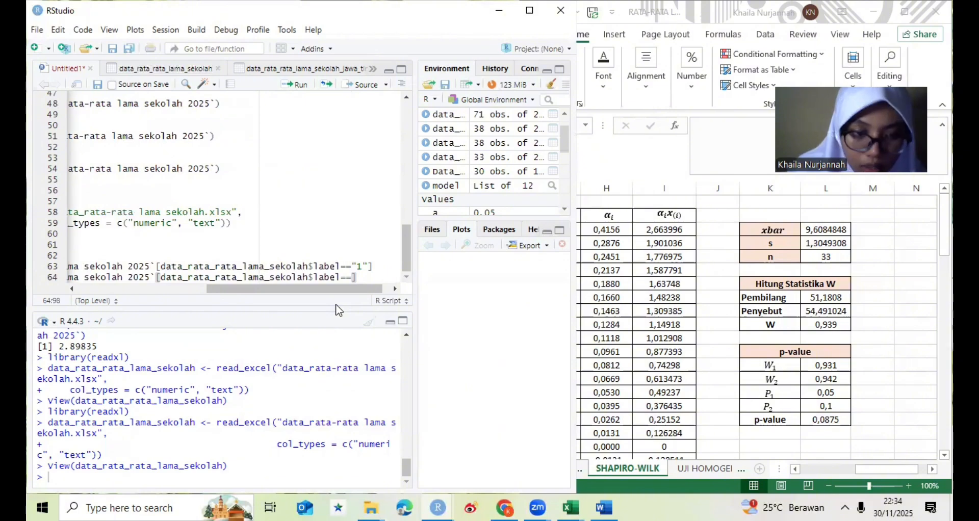
pyautogui.write('"2"]')
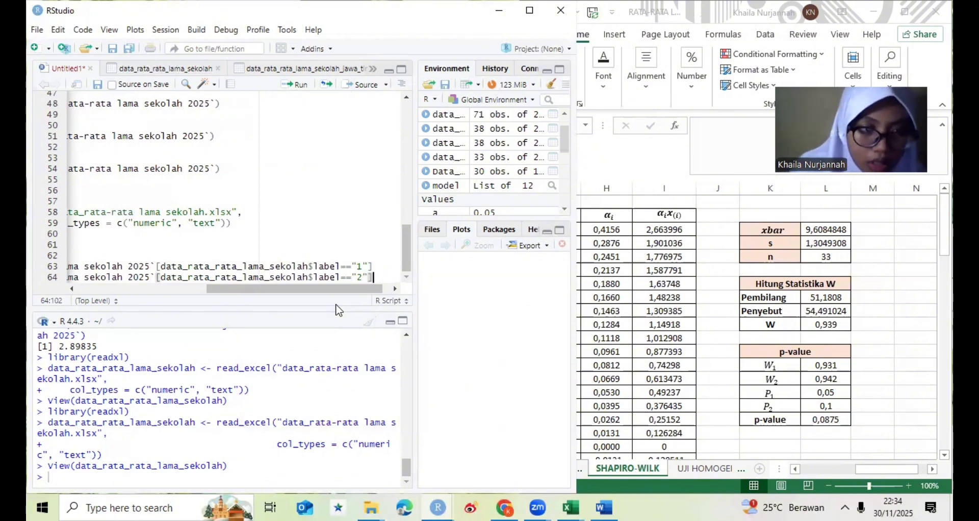
# - Add print(y1) and print(y2) on separate lines below the y2 definition, and run the whole Definisikan variabel block
pyautogui.press('Return')
pyautogui.write('print')
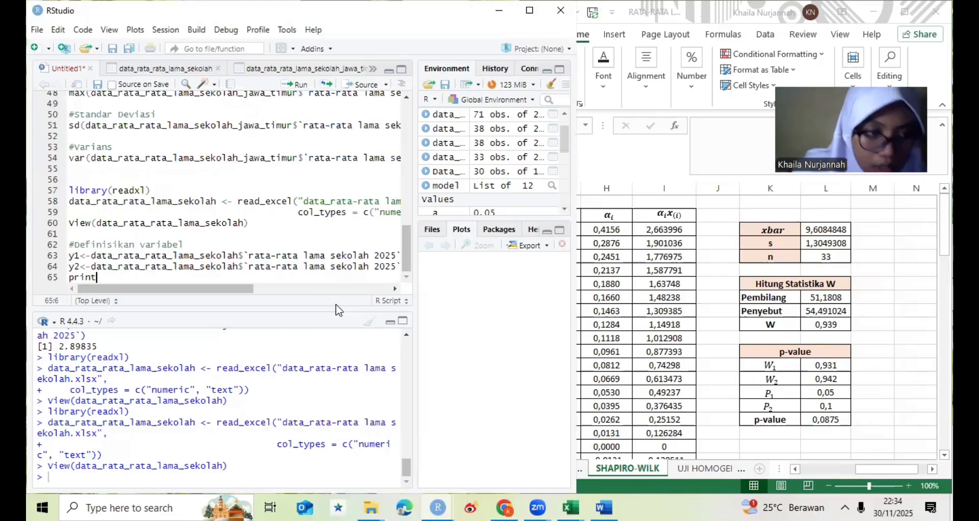
pyautogui.write('(y')
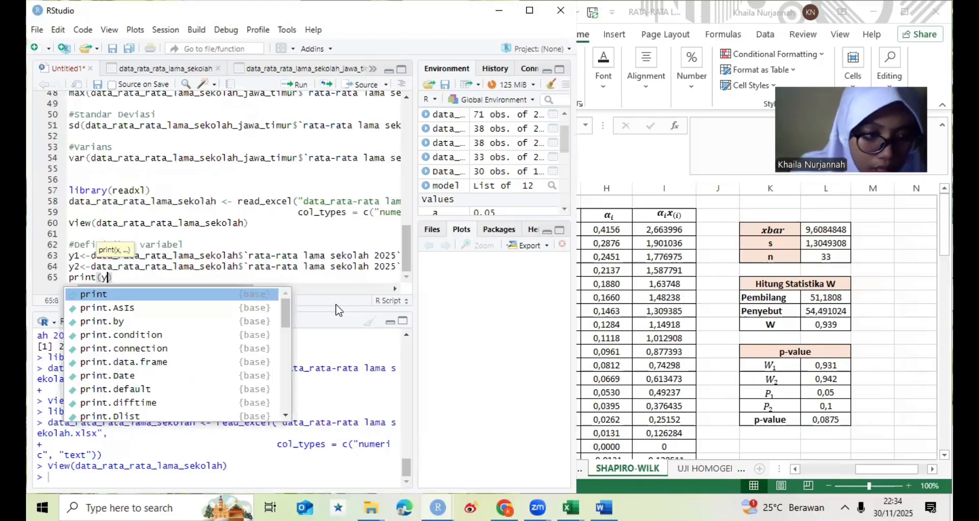
pyautogui.write('1)')
pyautogui.press('Return')
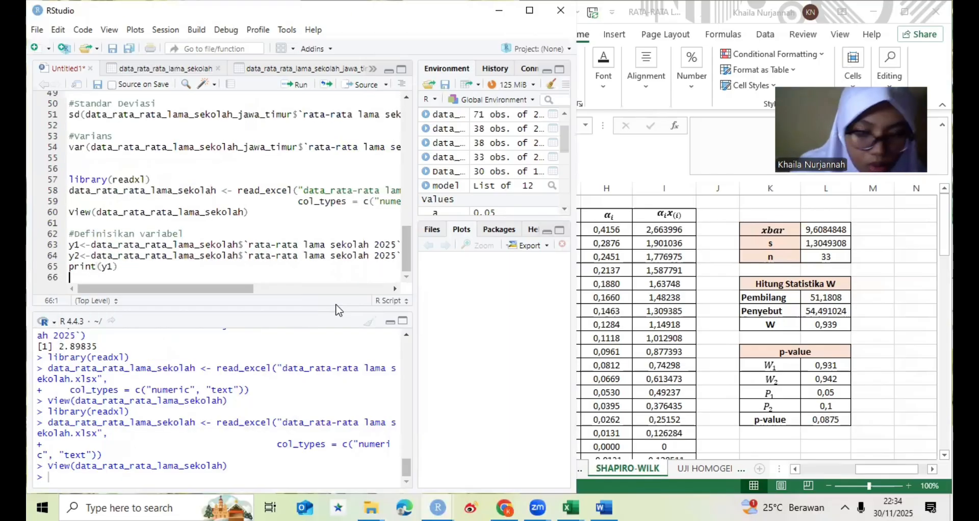
pyautogui.write('print')
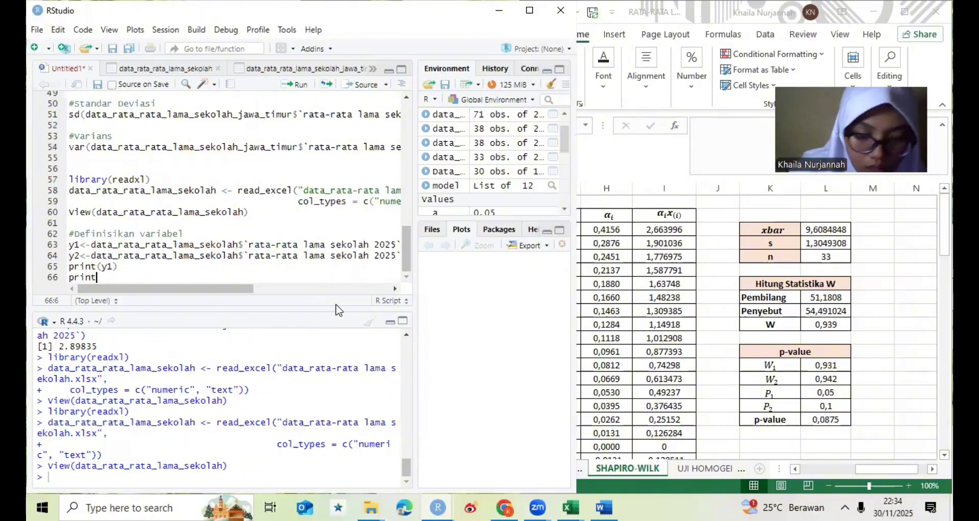
pyautogui.write('(y')
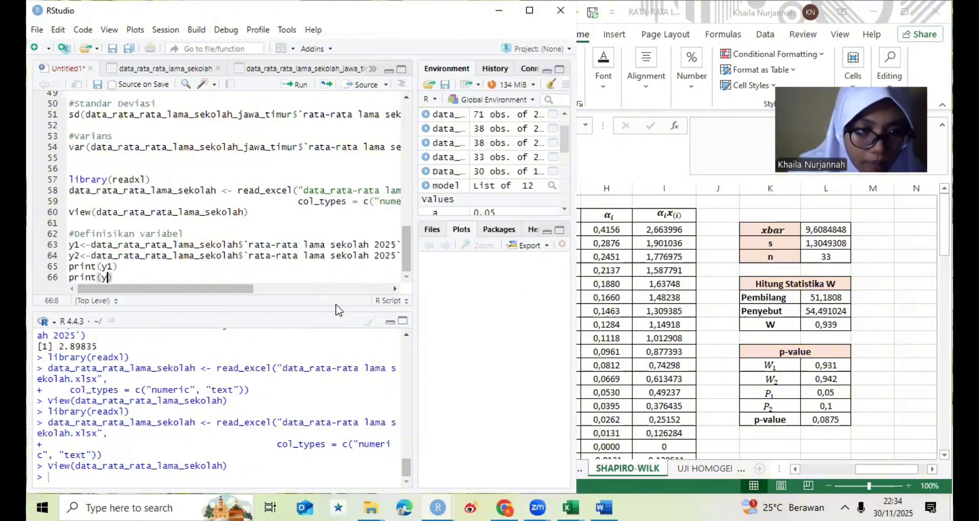
pyautogui.write('2)')
pyautogui.press('Return')
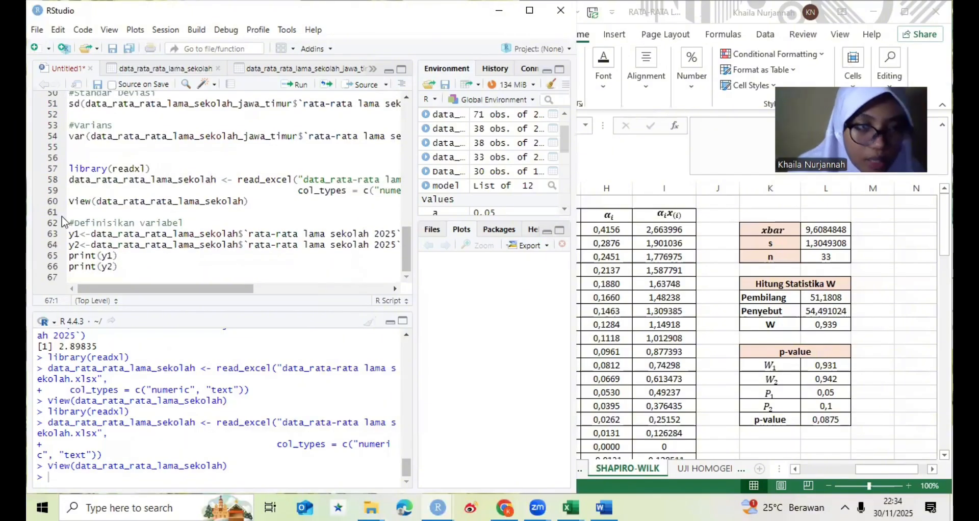
pyautogui.moveTo(70, 221); pyautogui.dragTo(174, 287)
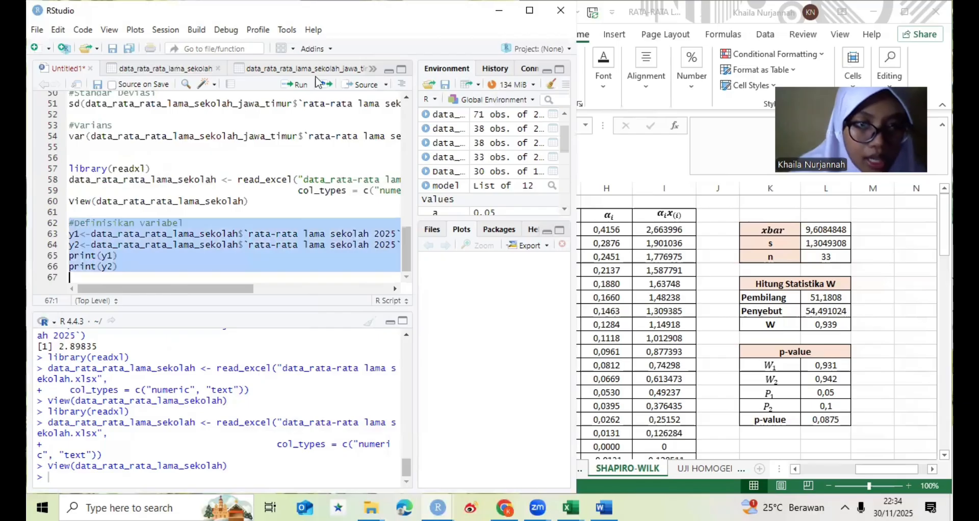
pyautogui.click(305, 86)
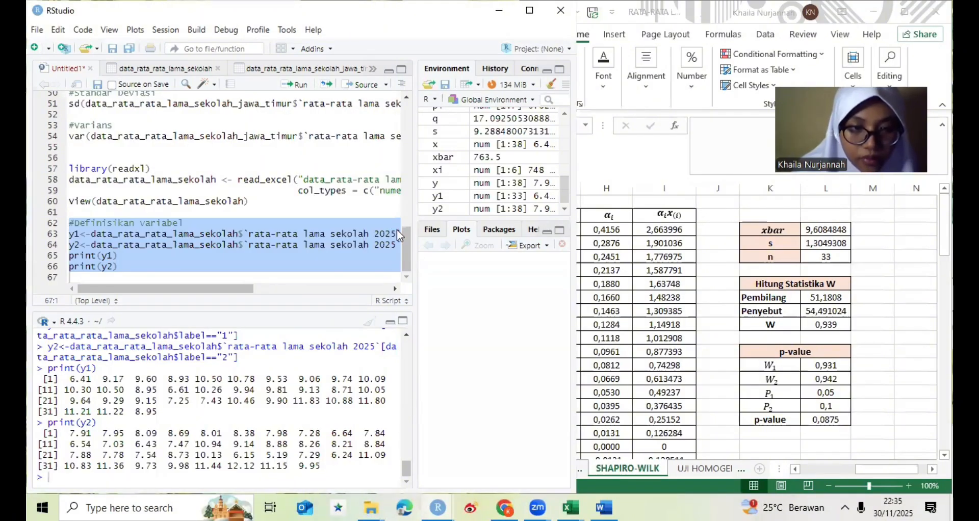
# - Add the comment #Cek Asumsi Normalitas below print(y2), separated from it by a blank line
pyautogui.click(234, 266)
pyautogui.press('Return')
pyautogui.press('Return')
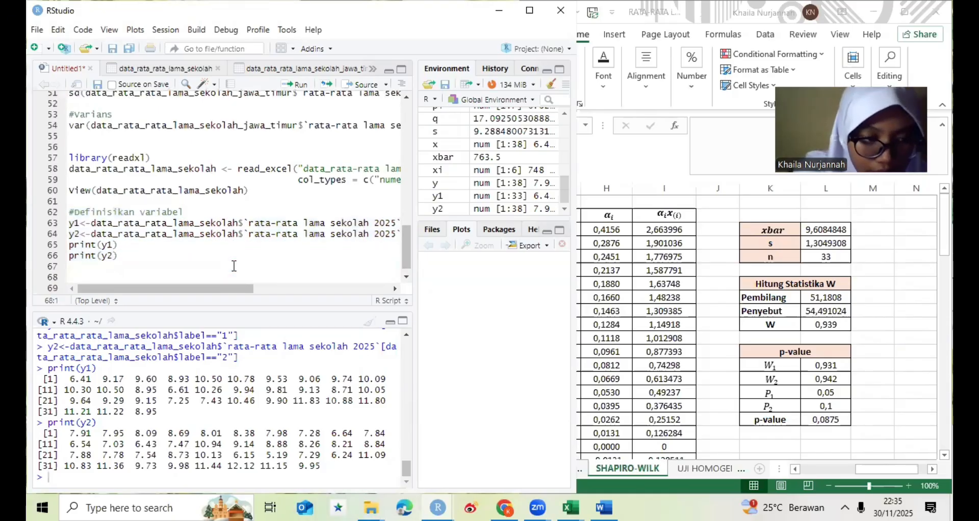
pyautogui.write('#Ce')
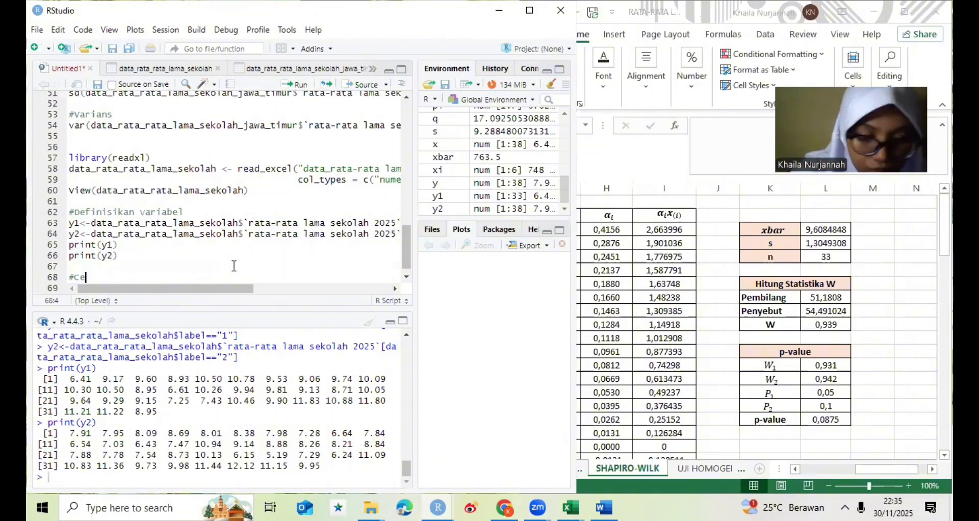
pyautogui.write('k A')
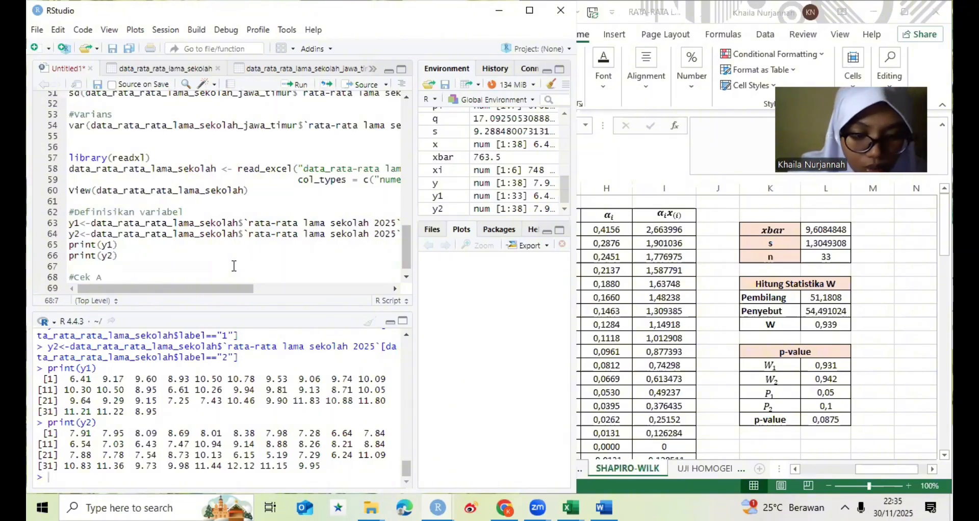
pyautogui.write('sumsi')
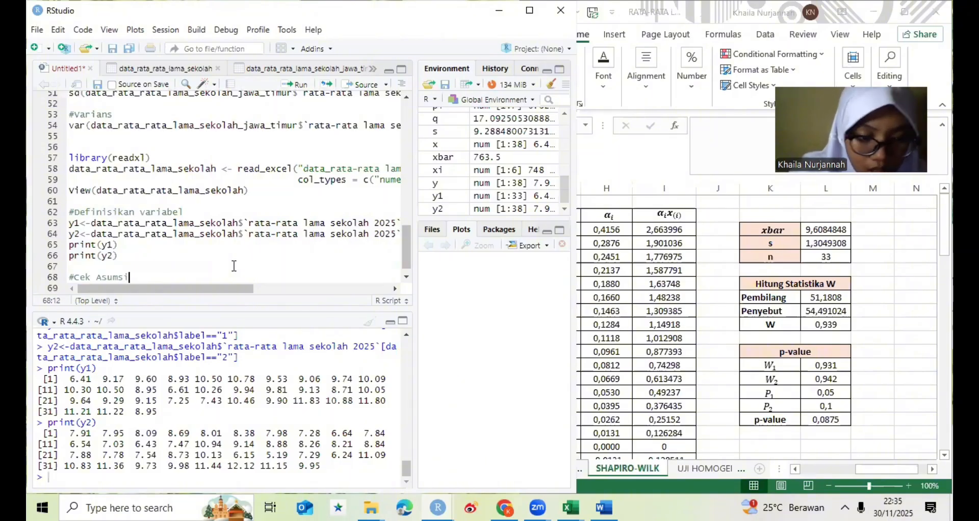
pyautogui.write(' Norm')
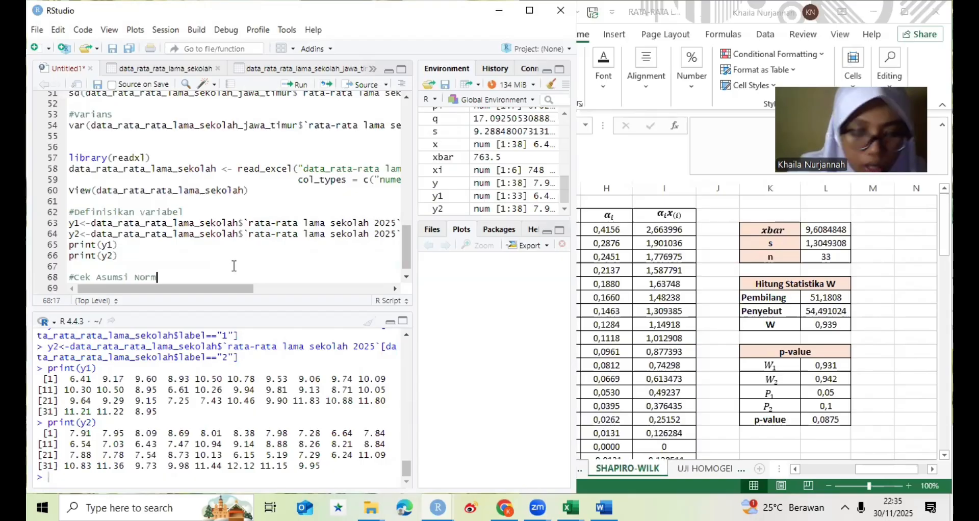
pyautogui.write('sli')
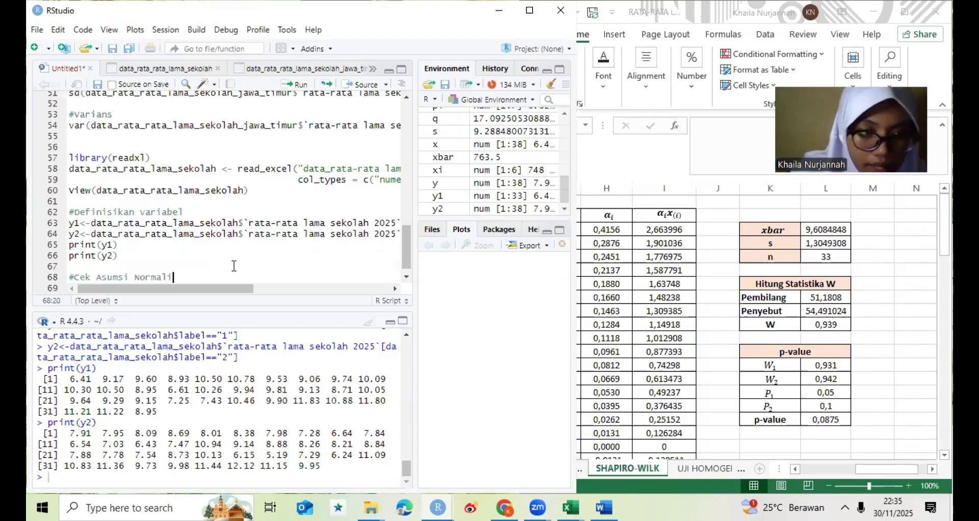
pyautogui.write('tas')
pyautogui.press('Return')
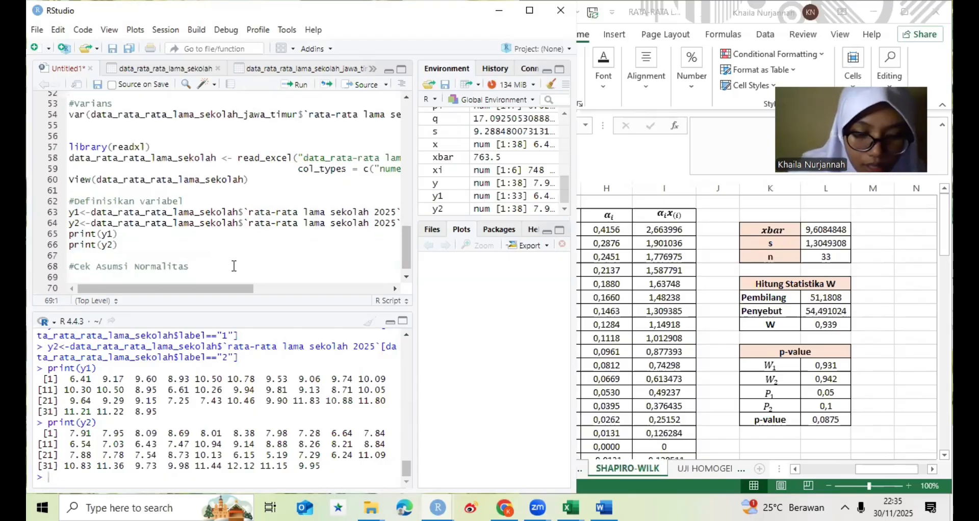
# - Write library(stats) on the line below the #Cek Asumsi Normalitas comment
pyautogui.write('libra')
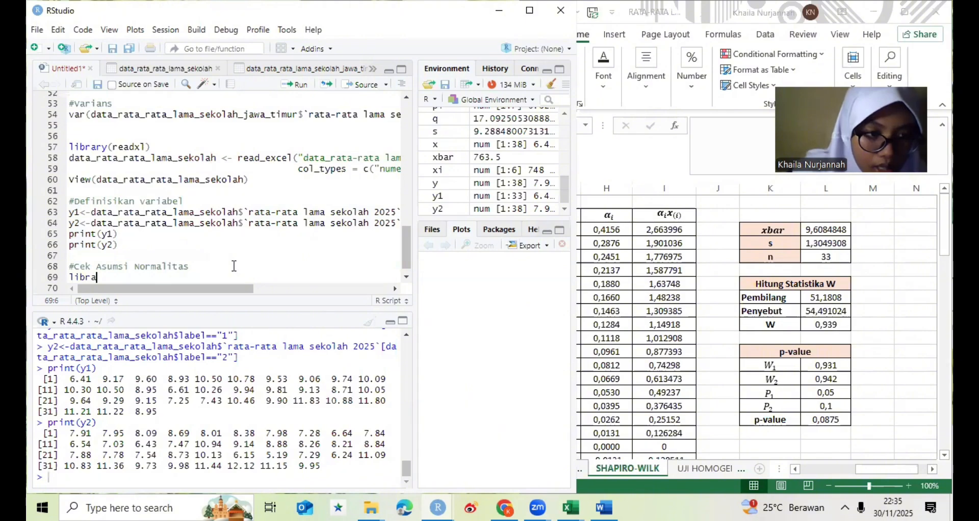
pyautogui.click(176, 295)
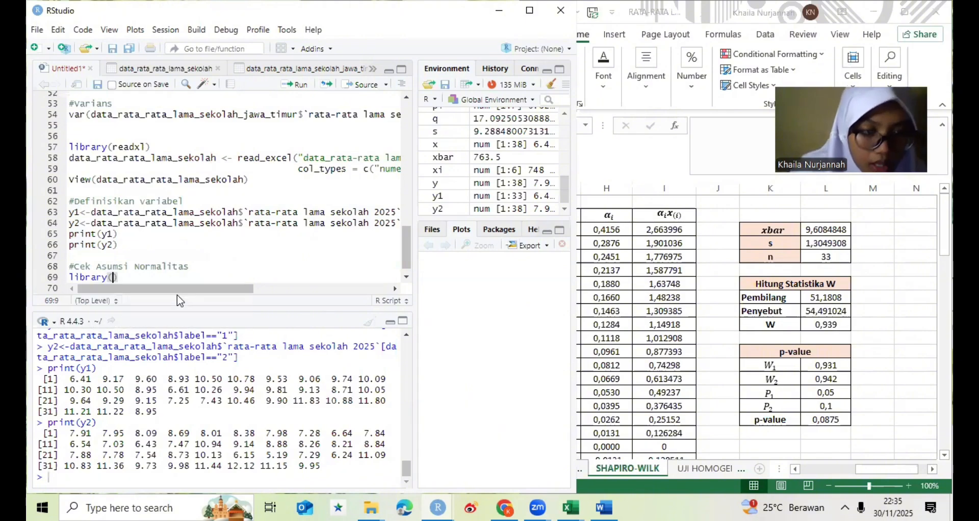
pyautogui.write('st')
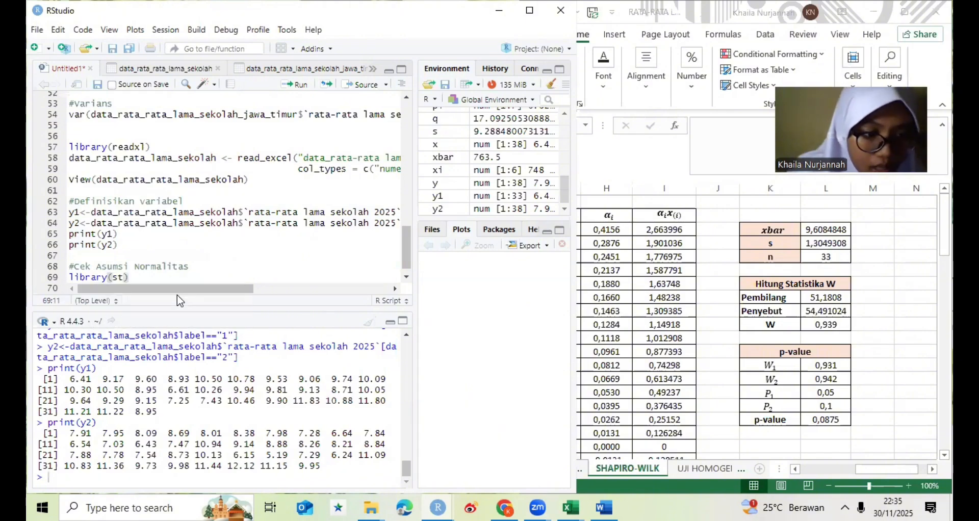
pyautogui.write('a')
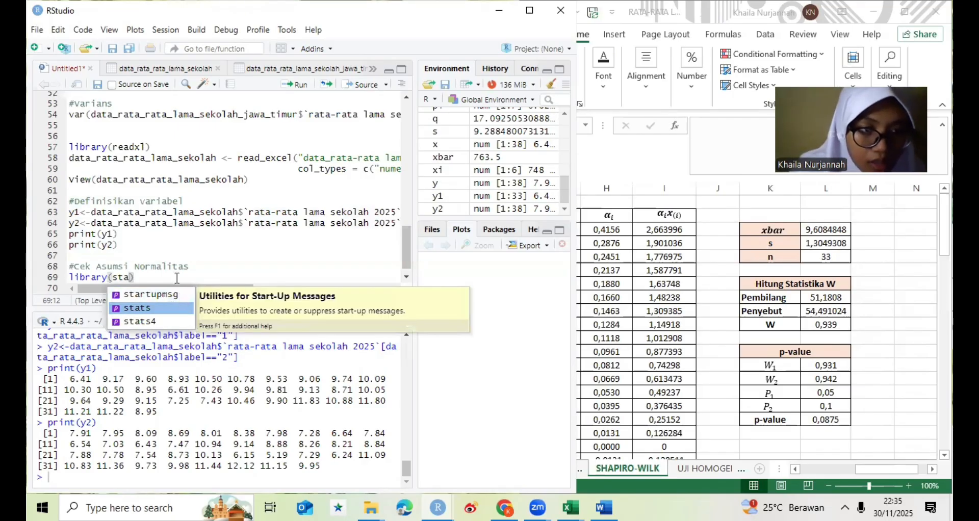
pyautogui.press('Return')
pyautogui.write(')')
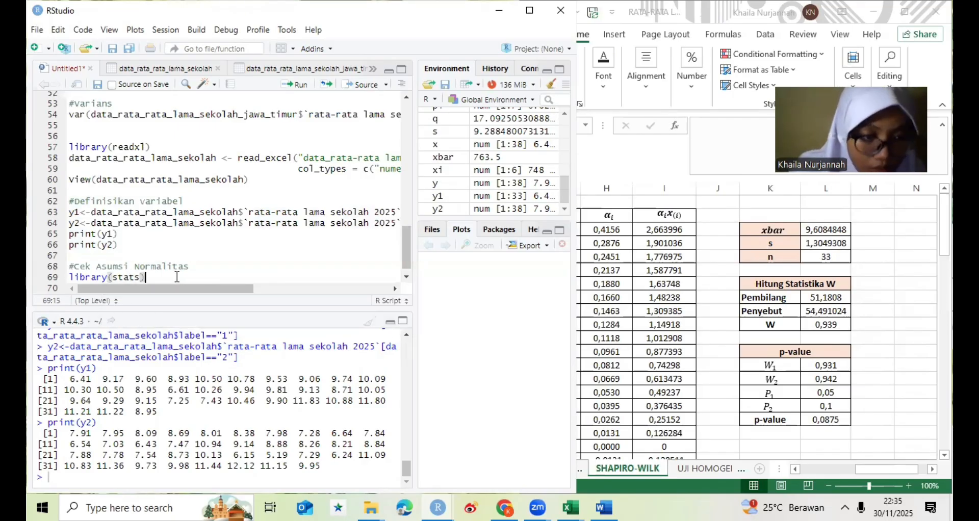
pyautogui.press('Return')
# - Write shapiro.test(y1) and shapiro.test(y2) on separate lines below library(stats)
pyautogui.write('sha')
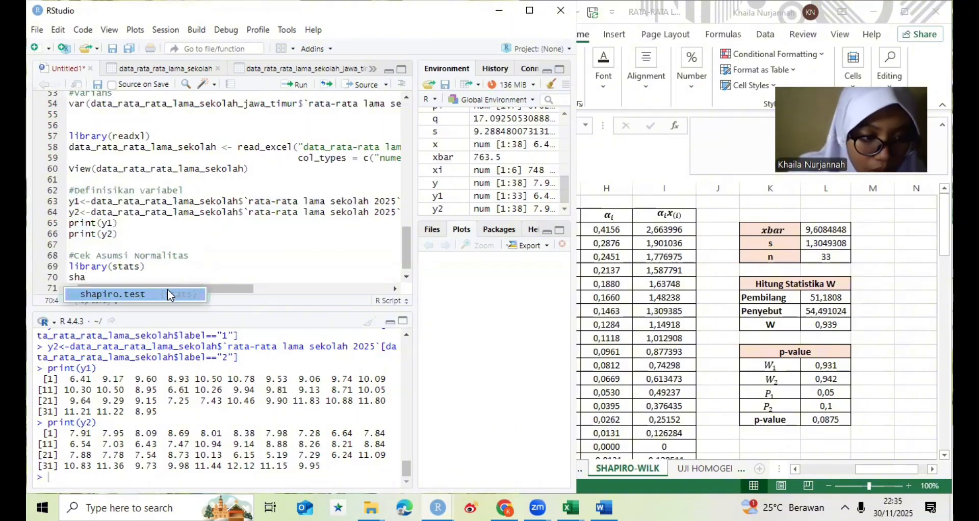
pyautogui.click(168, 294)
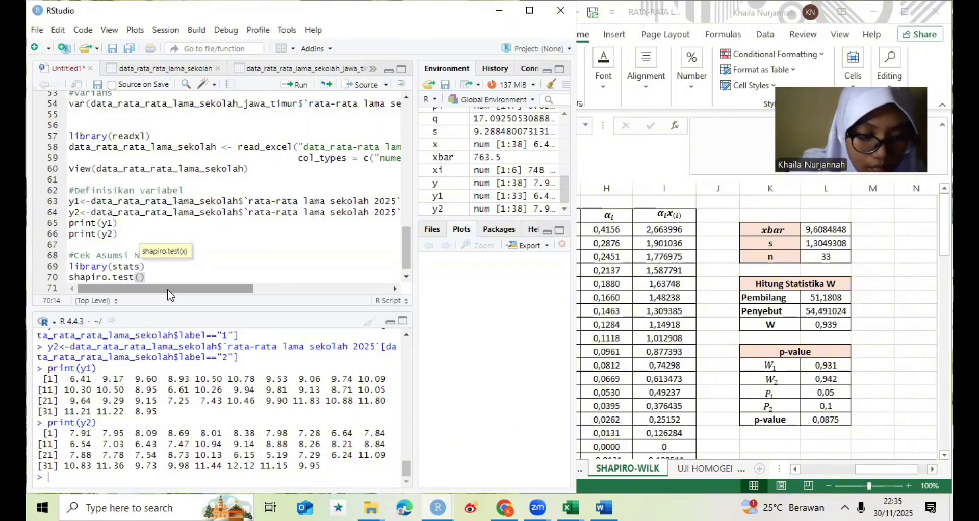
pyautogui.write('y1)')
pyautogui.press('Return')
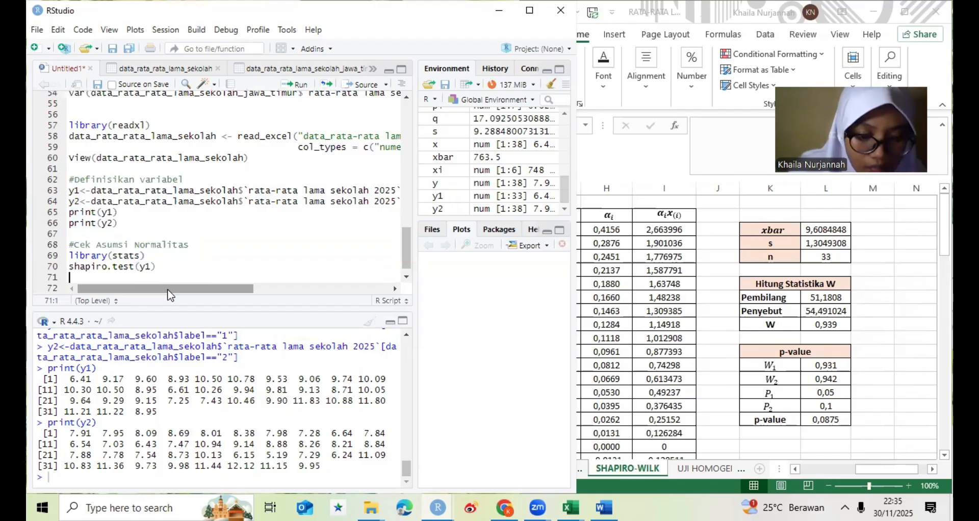
pyautogui.write('shapiro')
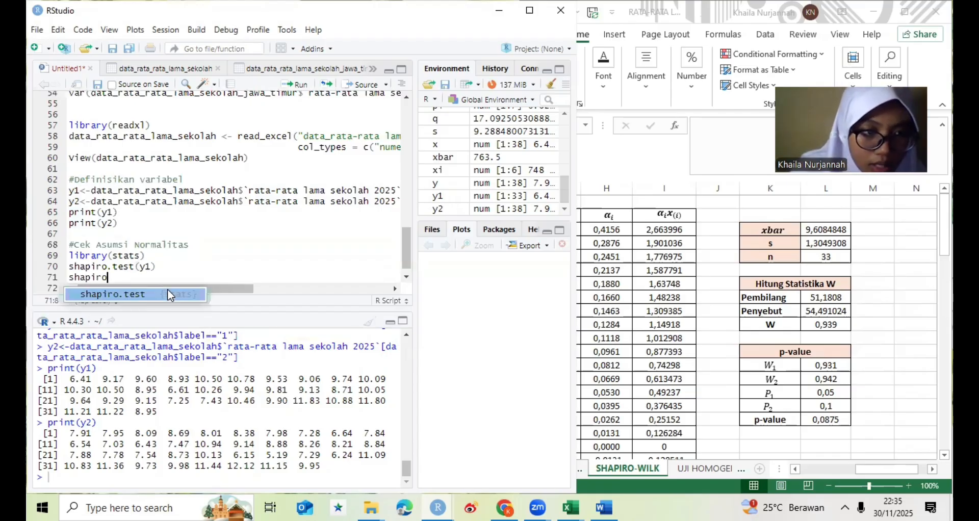
pyautogui.press('Tab')
pyautogui.write('y2)')
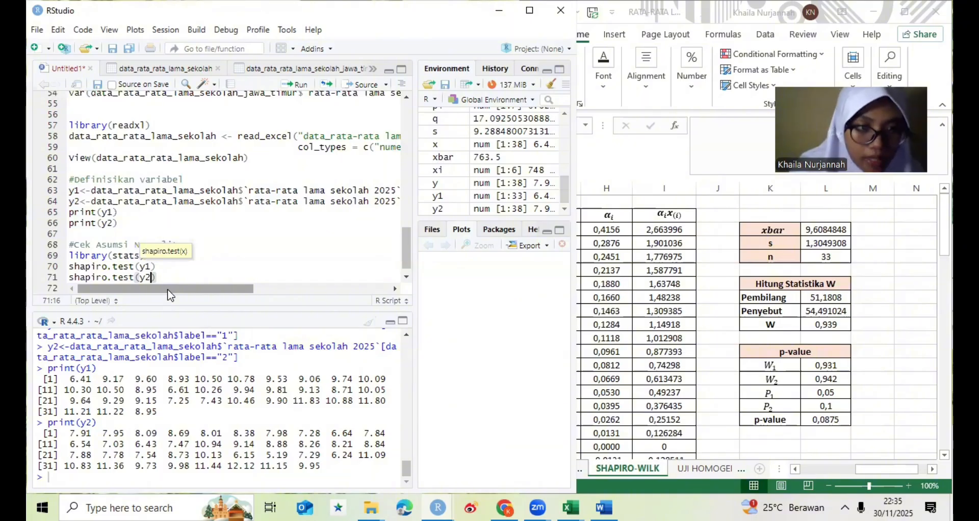
# - Run the whole Cek Asumsi Normalitas block, from the comment through shapiro.test(y2)
pyautogui.moveTo(72, 244); pyautogui.dragTo(153, 277)
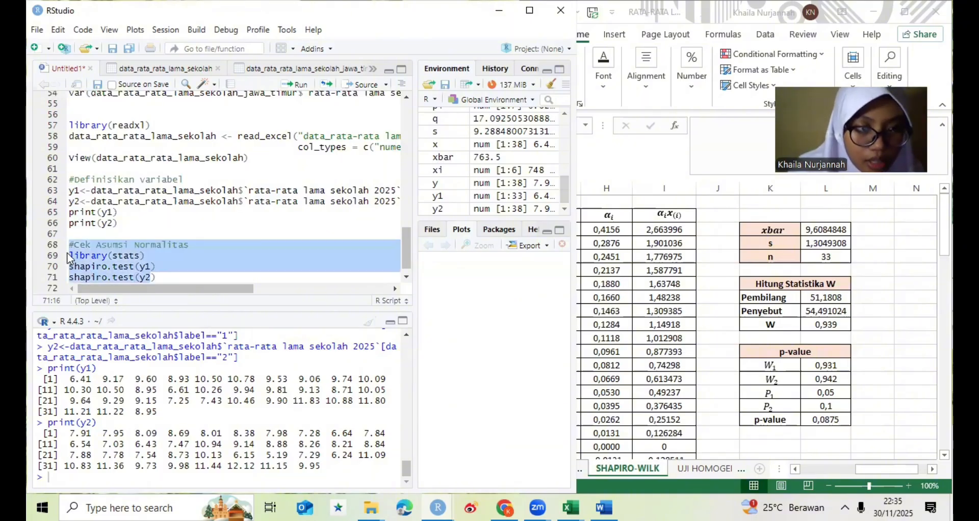
pyautogui.keyDown('shift'); pyautogui.click(216, 275); pyautogui.keyUp('shift')
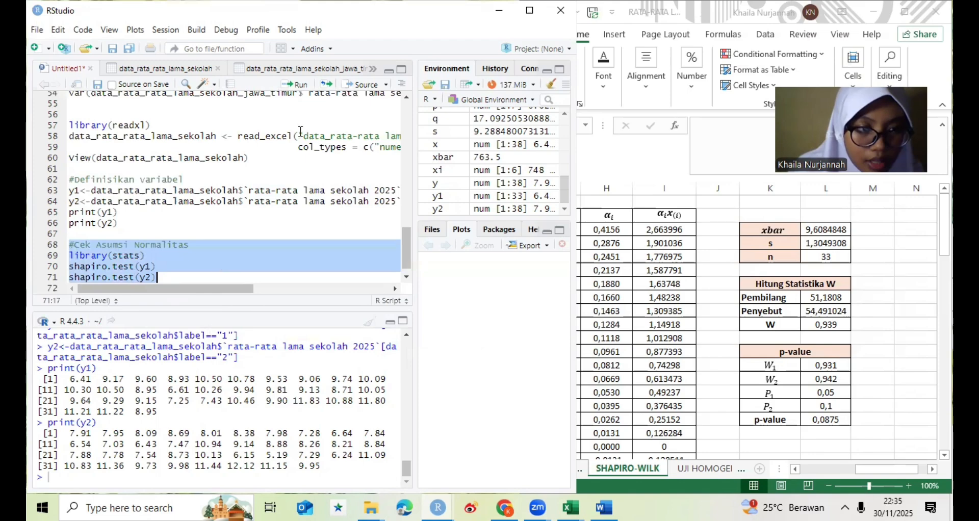
pyautogui.click(300, 87)
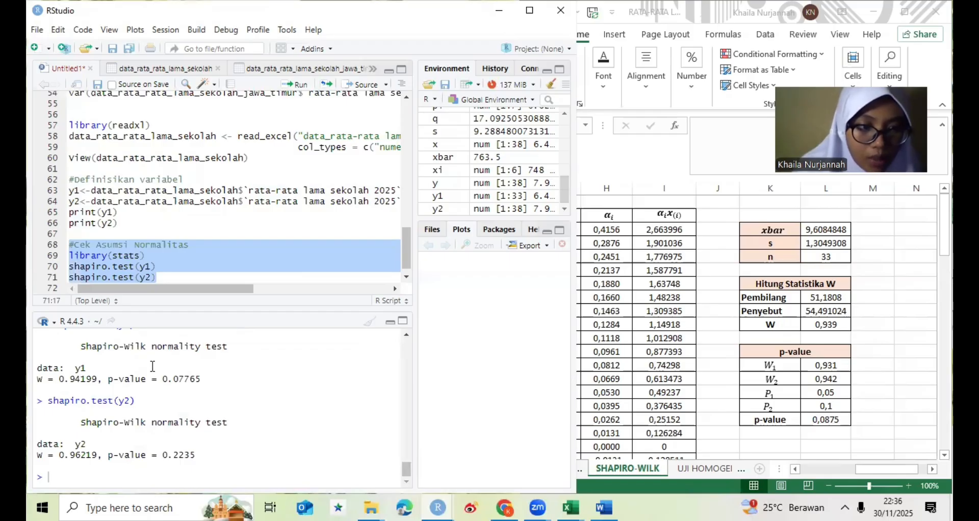
# - Switch to Excel and compare the W statistics and p-values of both provinces on the SHAPIRO-WILK sheet with the R output
pyautogui.click(679, 329)
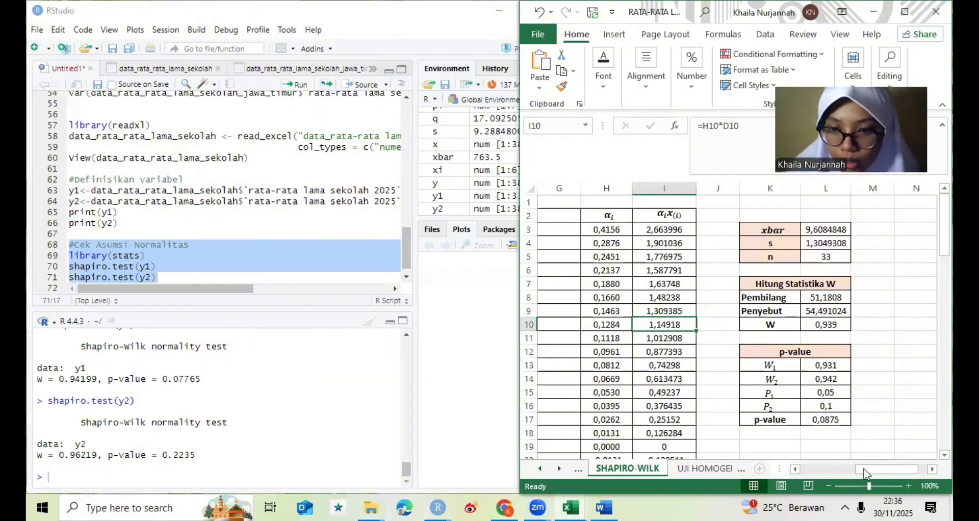
pyautogui.moveTo(852, 468); pyautogui.dragTo(925, 472)
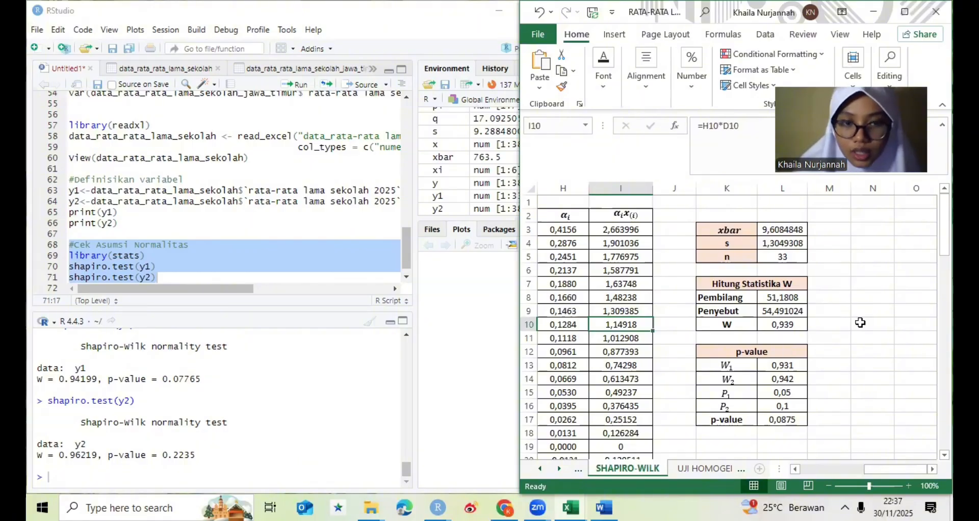
pyautogui.moveTo(945, 226); pyautogui.dragTo(417, 382)
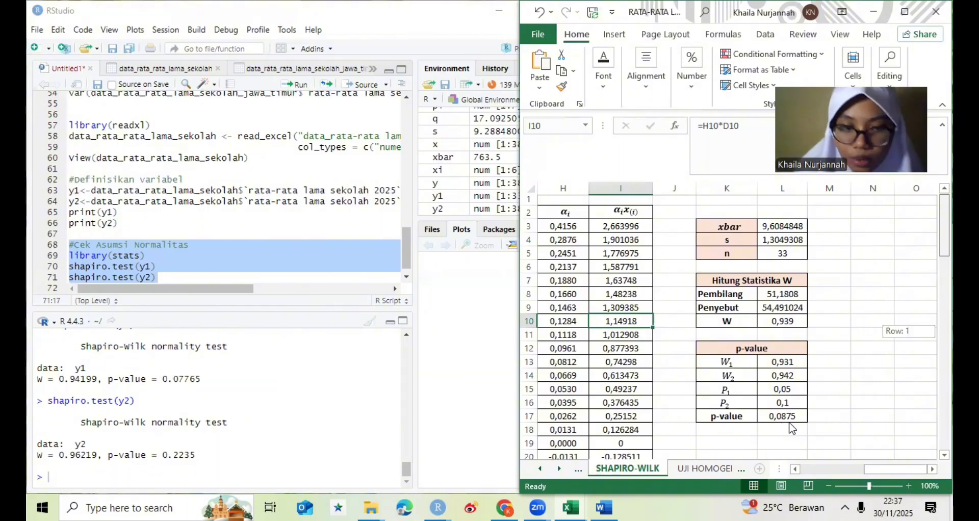
pyautogui.scroll(-7, 791, 428)
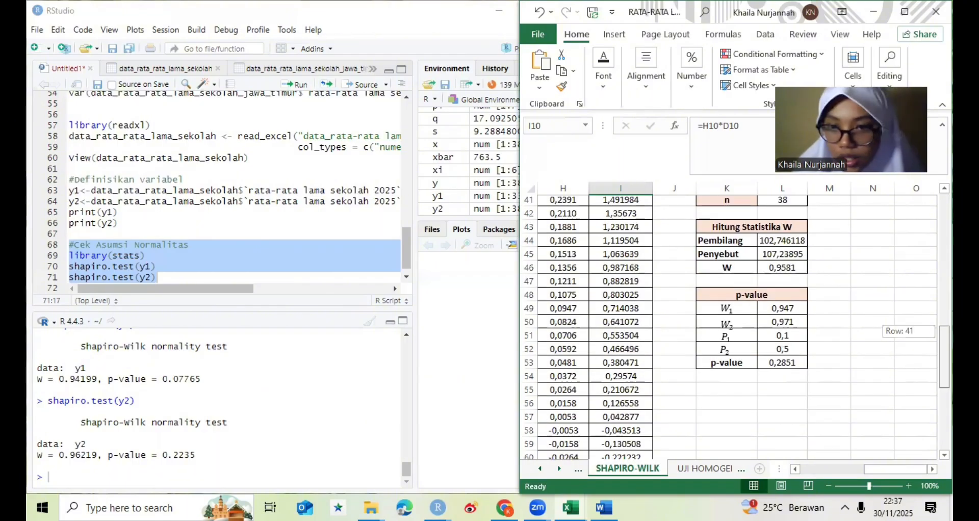
pyautogui.moveTo(944, 293); pyautogui.dragTo(944, 343)
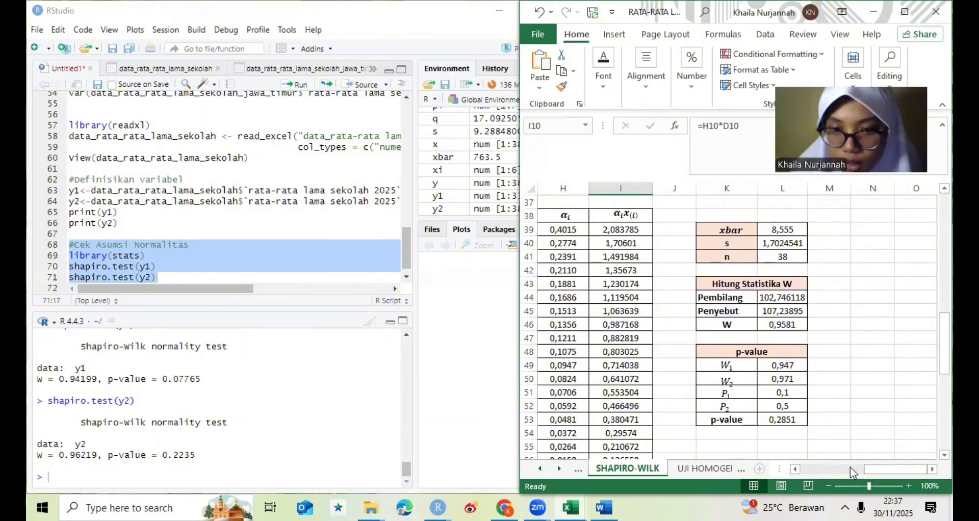
pyautogui.moveTo(850, 468); pyautogui.dragTo(800, 476)
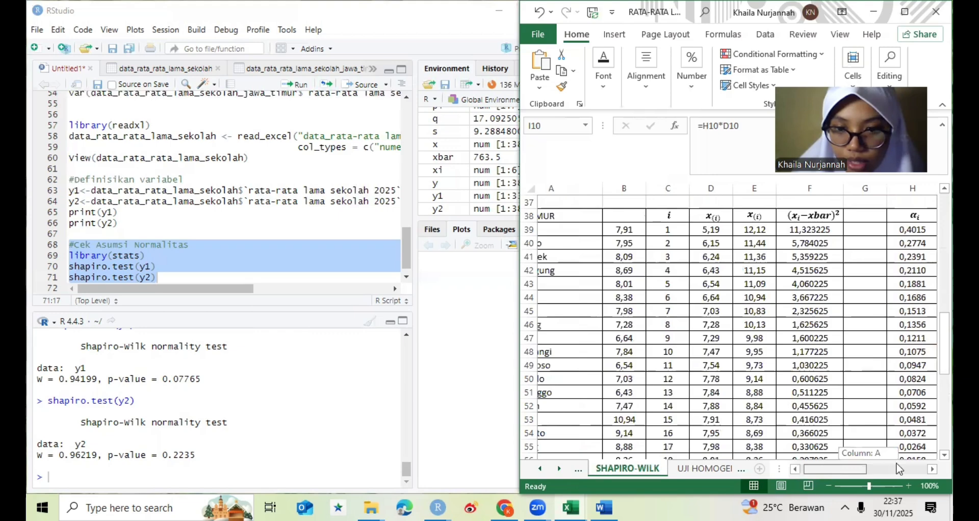
pyautogui.moveTo(899, 468); pyautogui.dragTo(918, 469)
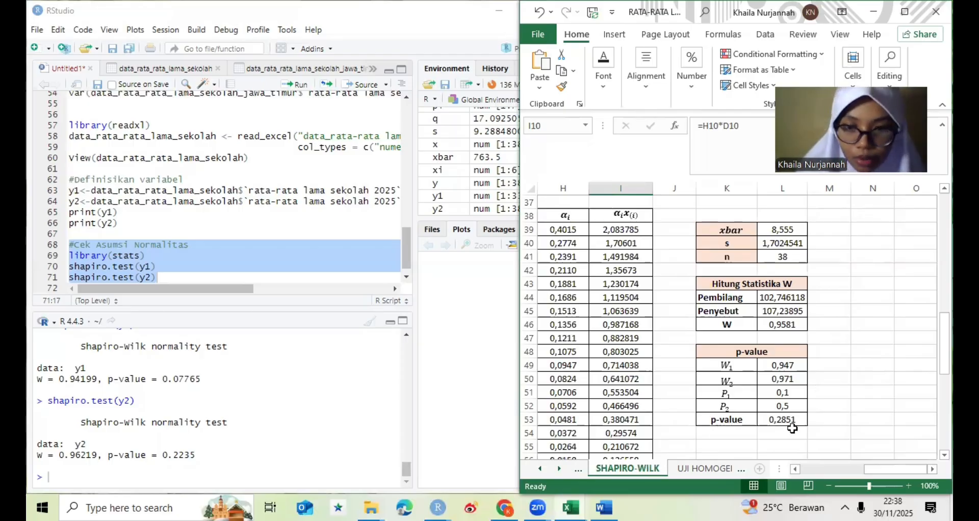
pyautogui.click(819, 421)
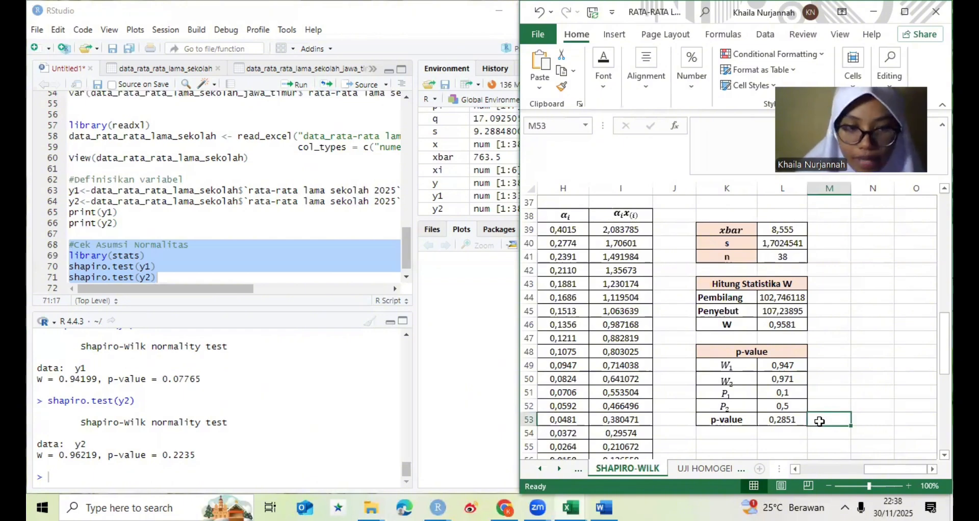
pyautogui.press('Return')
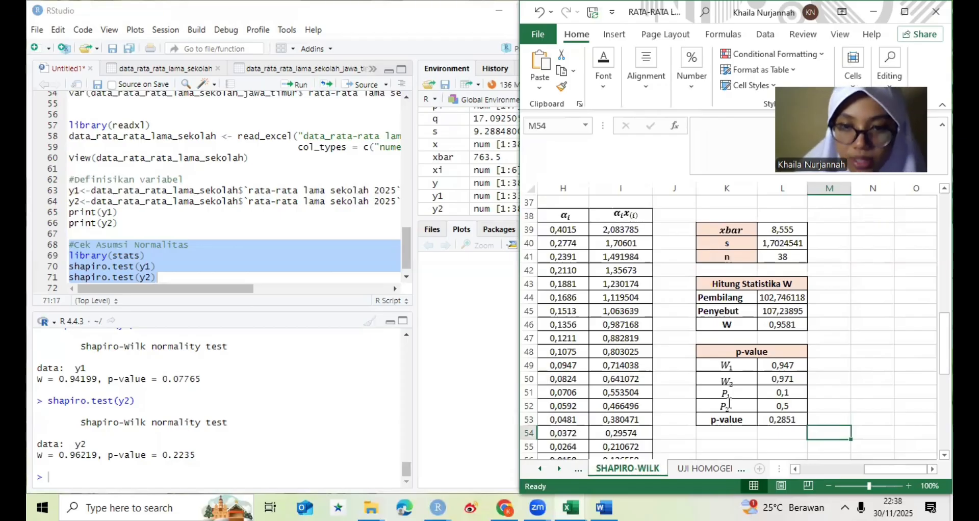
pyautogui.click(819, 408)
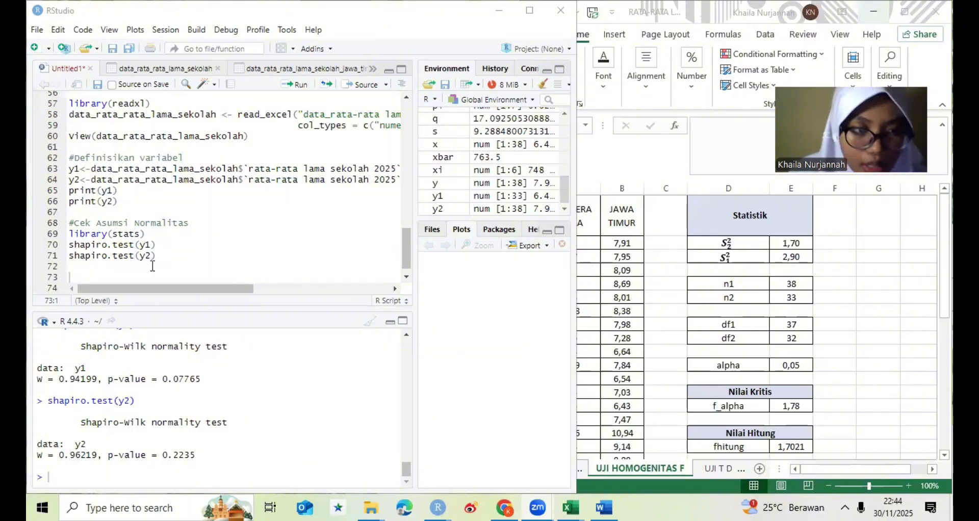
# - Start an Excel data import and load the file data_rata-rata lama sekolah homogenitas from Documents
pyautogui.click(466, 86)
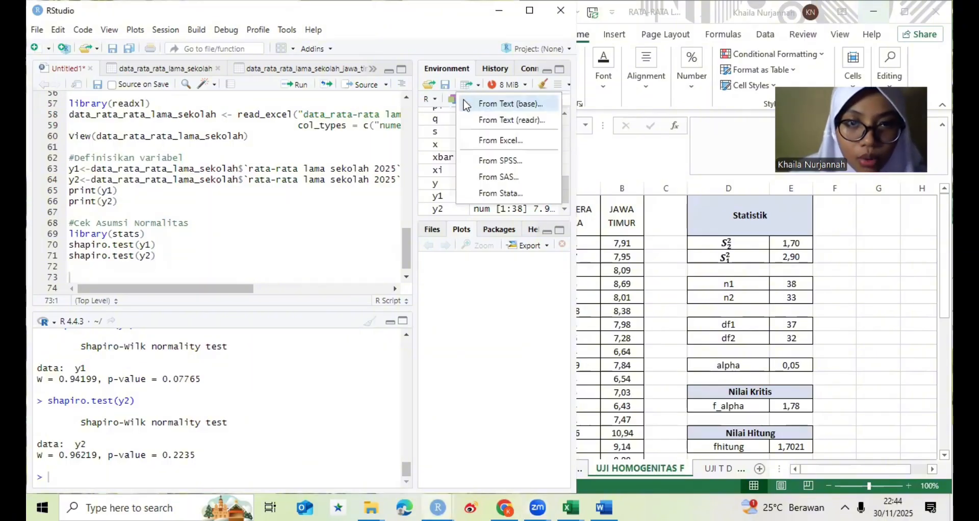
pyautogui.click(484, 141)
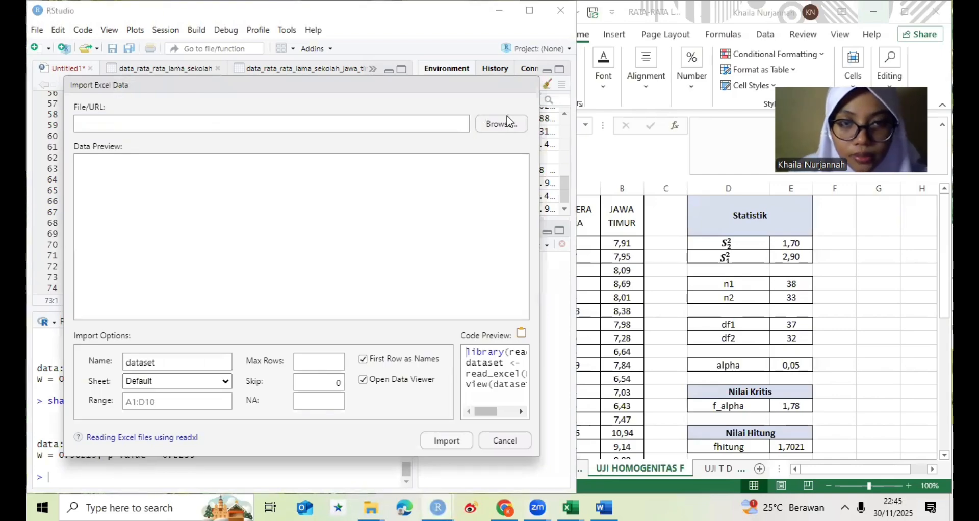
pyautogui.click(500, 123)
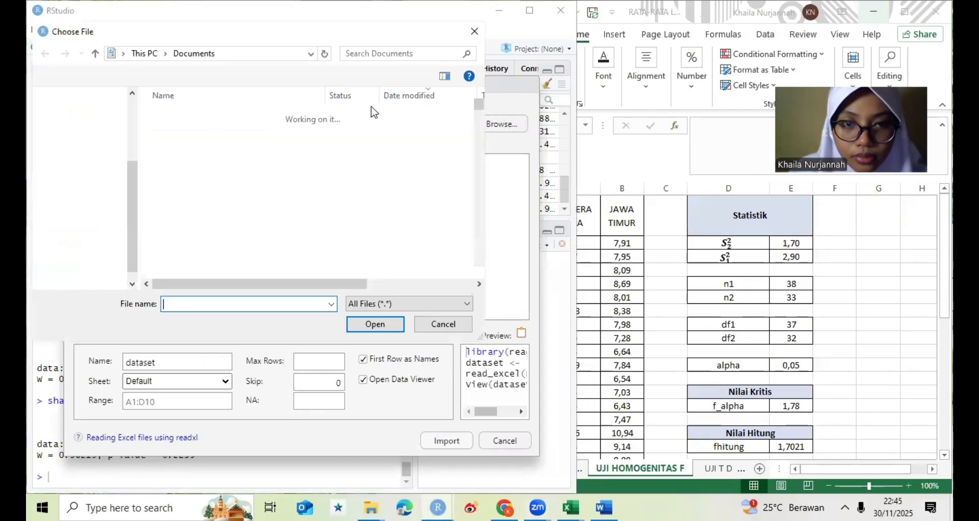
pyautogui.click(397, 55)
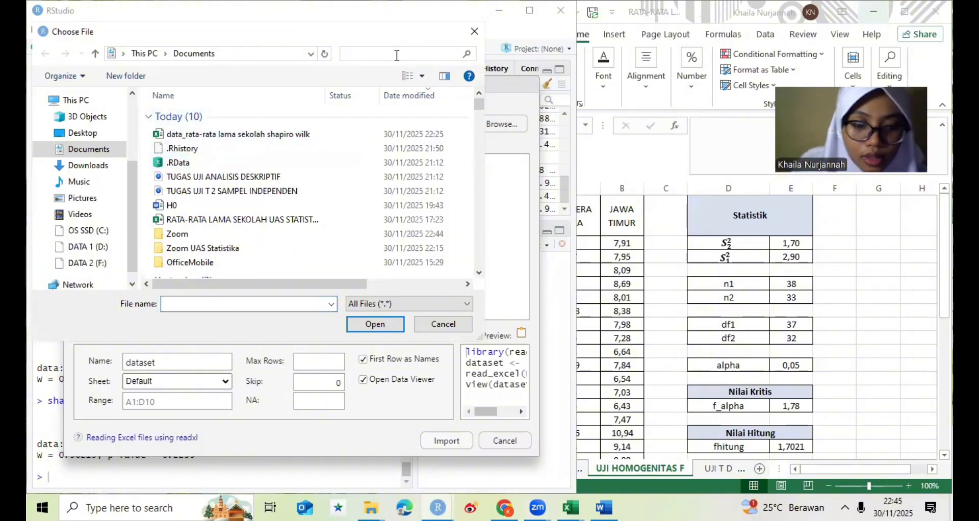
pyautogui.write('data')
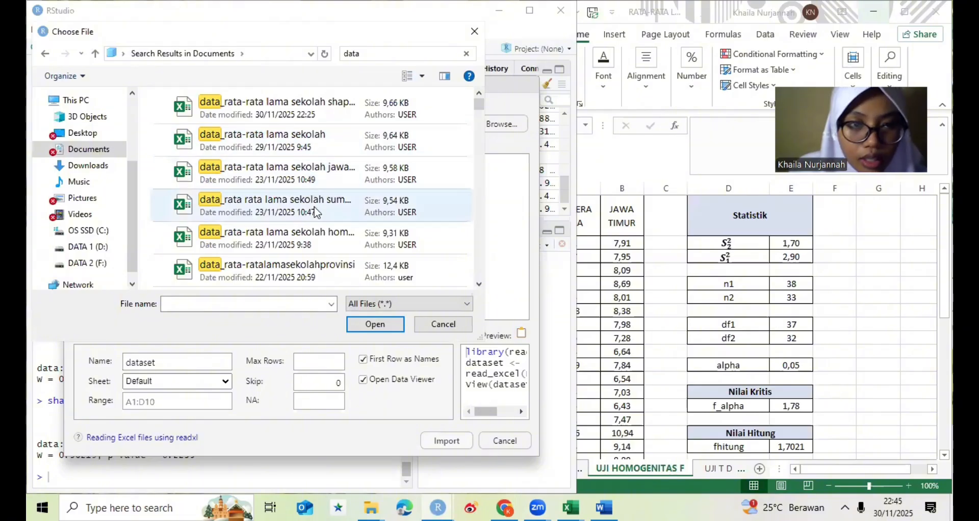
pyautogui.click(317, 235)
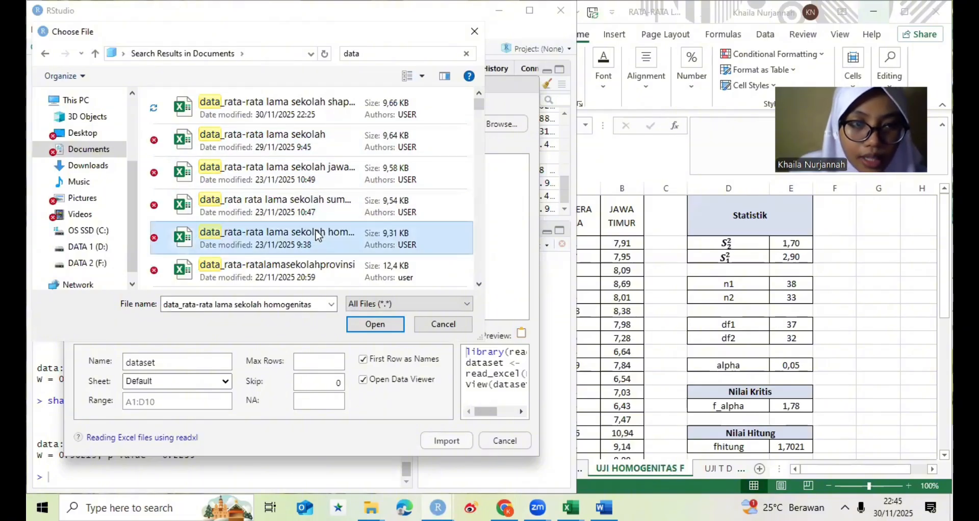
pyautogui.click(375, 325)
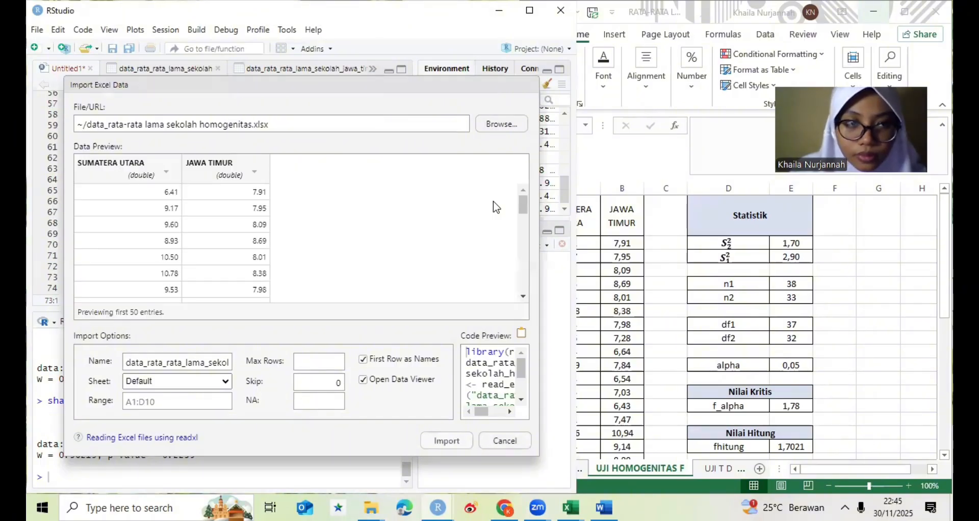
# - Set the JAWA TIMUR and SUMATERA UTARA columns to Numeric and import the dataset
pyautogui.click(229, 179)
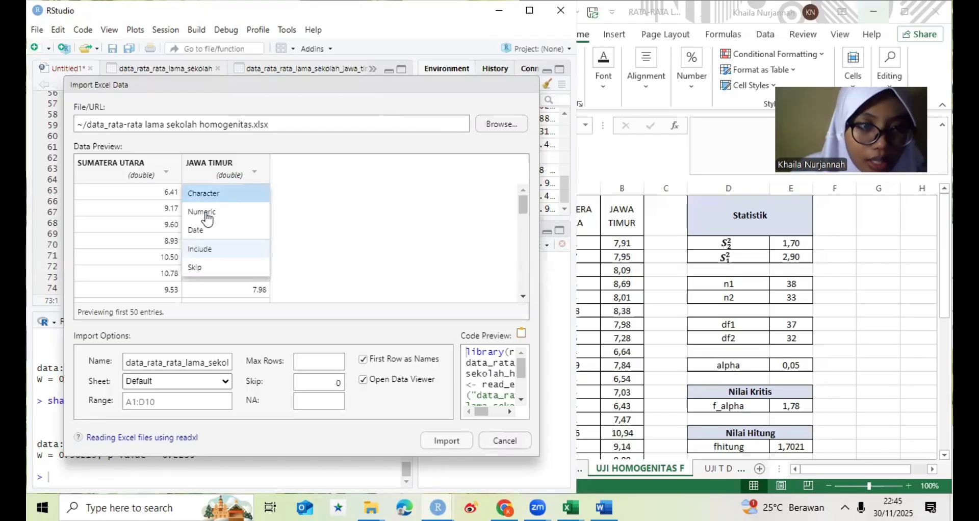
pyautogui.click(206, 212)
pyautogui.click(151, 170)
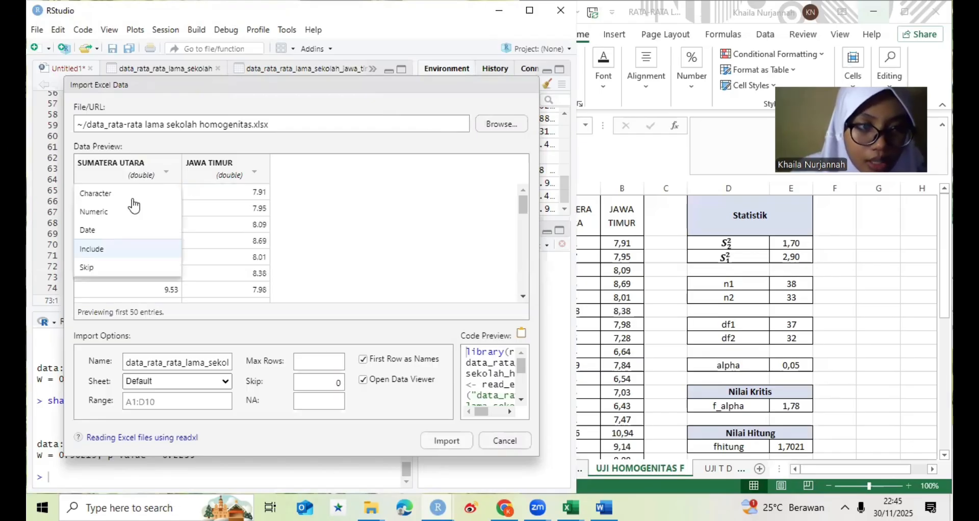
pyautogui.click(130, 212)
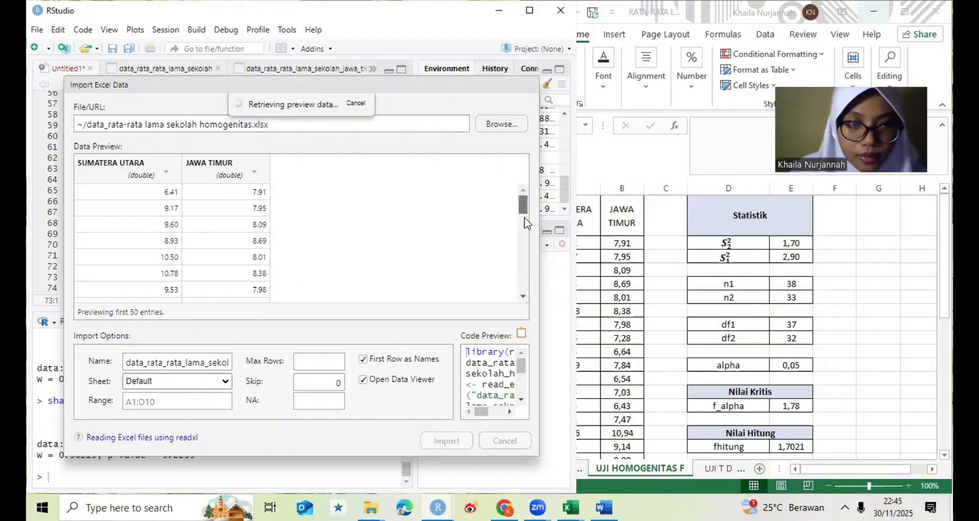
pyautogui.moveTo(525, 200); pyautogui.dragTo(526, 206)
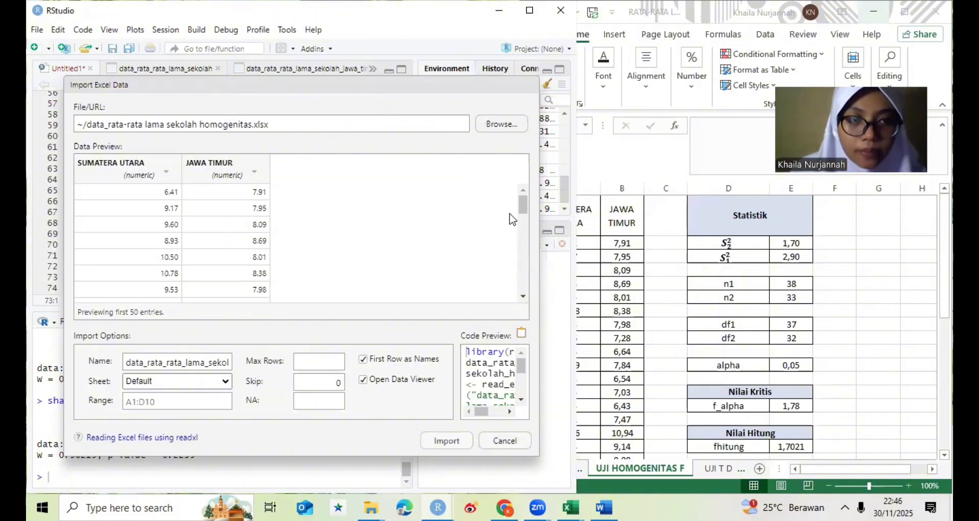
pyautogui.moveTo(522, 213); pyautogui.dragTo(518, 237)
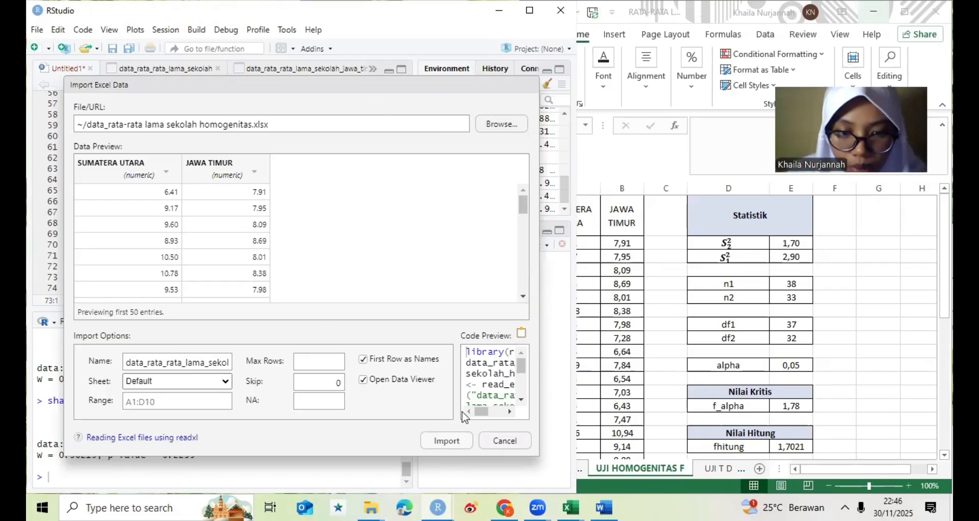
pyautogui.click(447, 440)
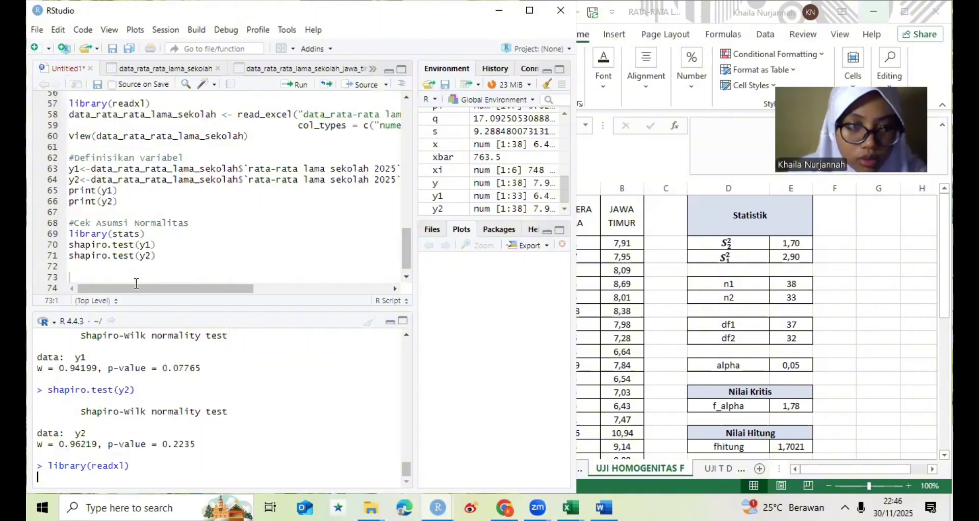
# - Paste the readxl import code for data_rata_rata_lama_sekolah_homogenitas into the Untitled1 script, below the shapiro.test lines
pyautogui.click(73, 74)
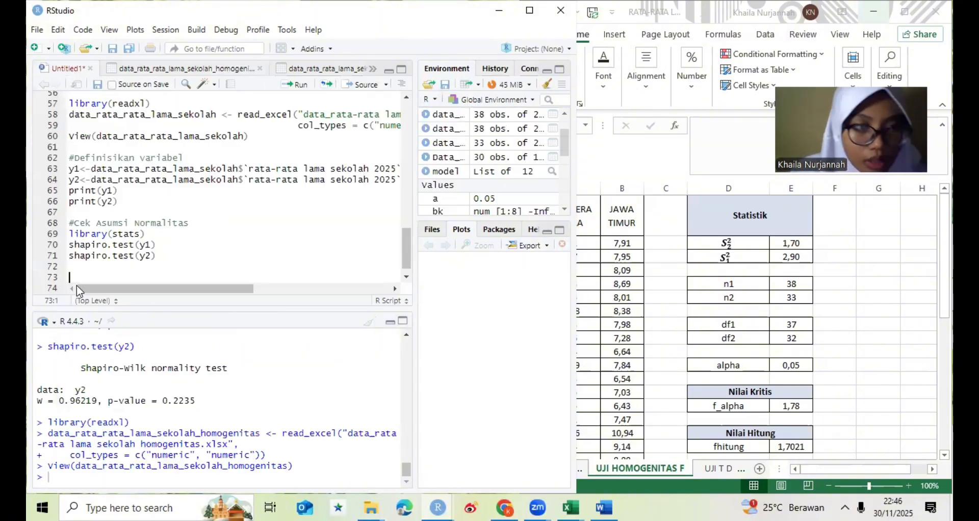
pyautogui.press('Up')
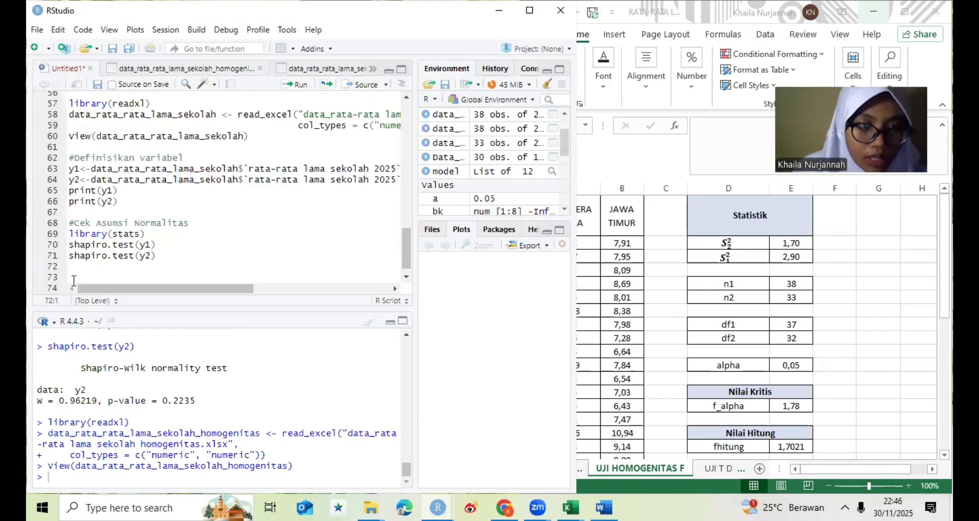
pyautogui.press('Return')
pyautogui.press('Return')
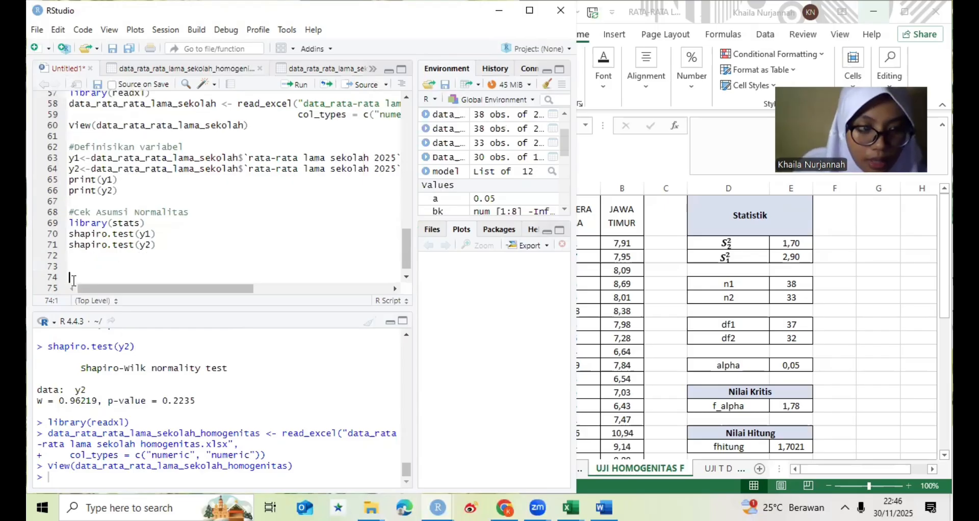
pyautogui.write('library(readxl) data_rata_rata_lama_sekolah_homogenitas <- read_excel("data_rata-rata lama sekolah homogenitas.xlsx",                                                       col_types = c("numeric", "numeric")) view(data_rata_rata_lama_sekolah_homogenitas)')
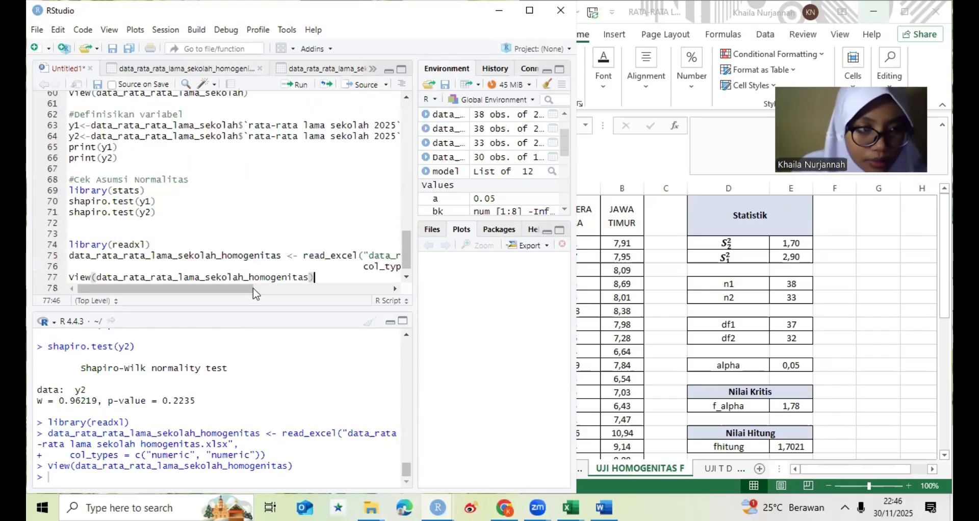
# - Run the pasted import block from library(readxl) through the View line, and return to the Untitled1 script
pyautogui.tripleClick(277, 280)
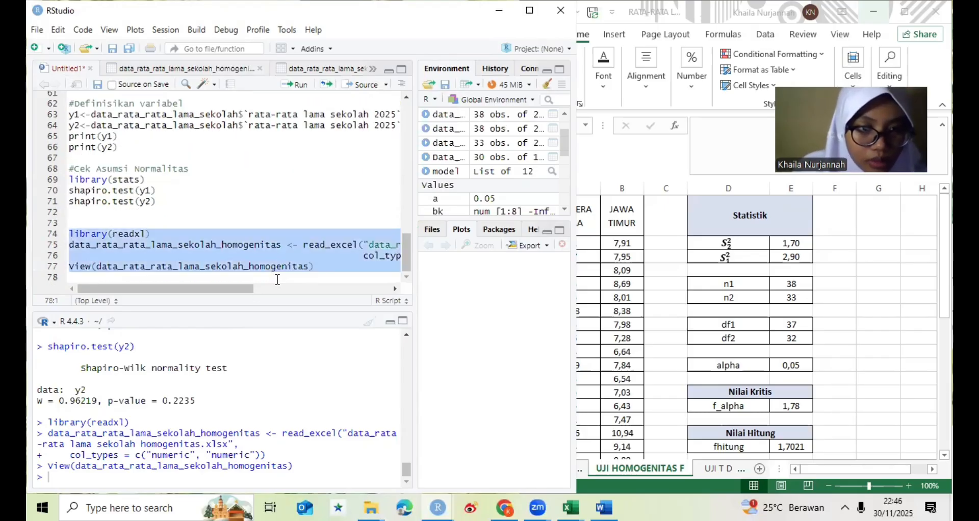
pyautogui.click(293, 84)
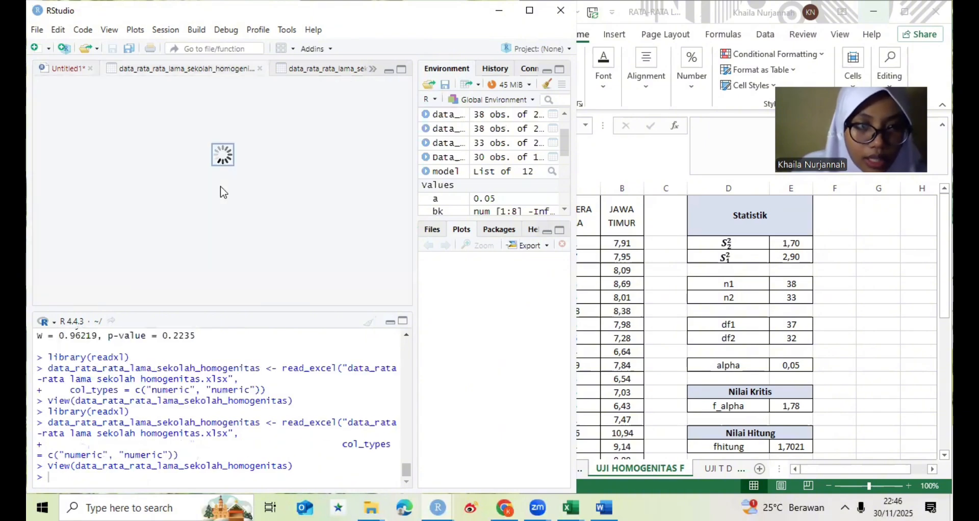
pyautogui.click(64, 68)
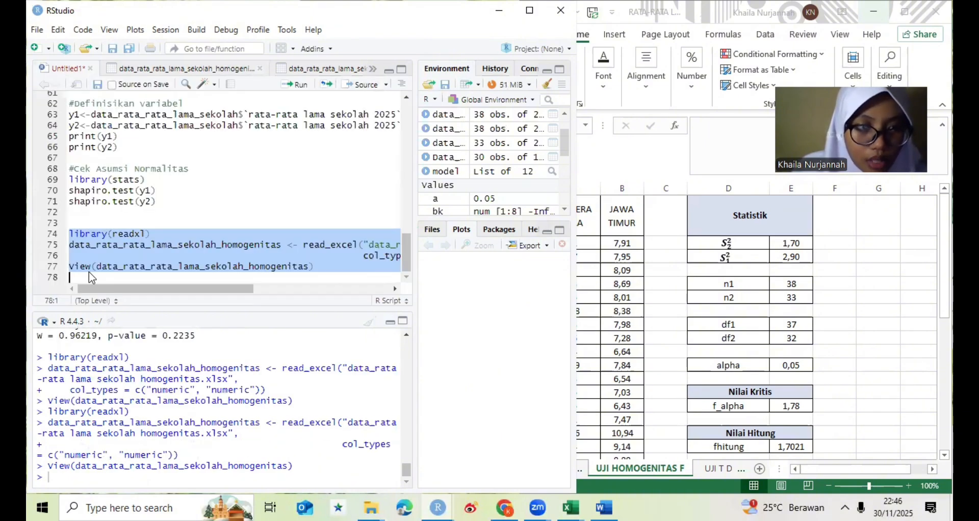
# - Add the comment #Definisikan variabel below the homogenitas import code, leaving a blank line between them
pyautogui.click(90, 272)
pyautogui.press('Return')
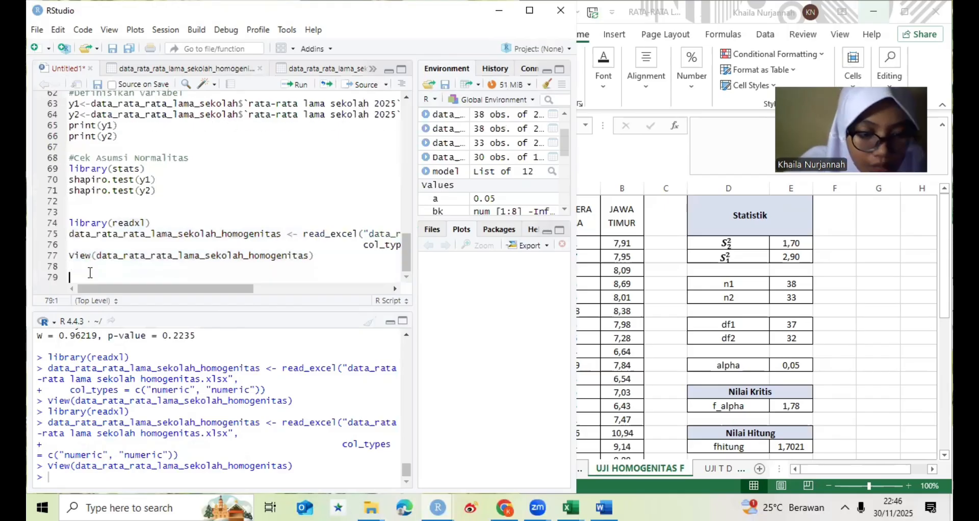
pyautogui.write('#De')
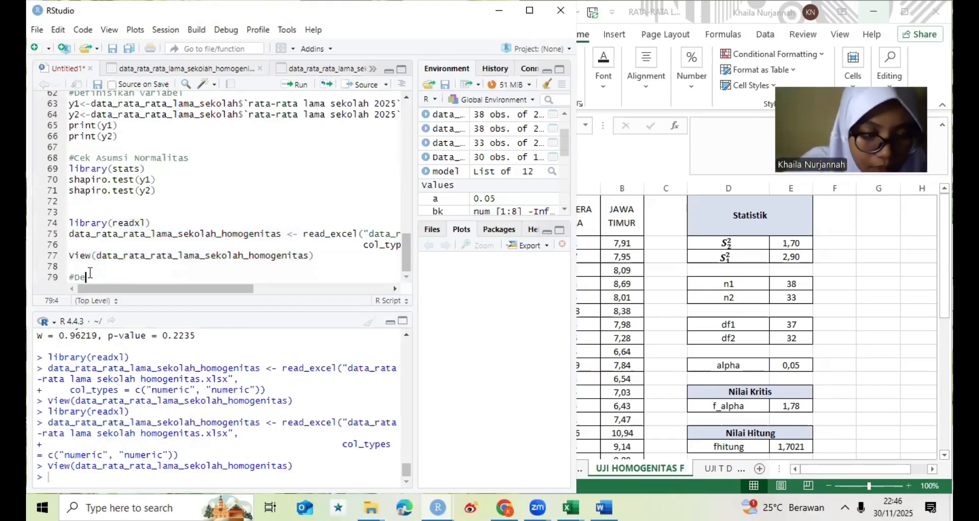
pyautogui.write('fi')
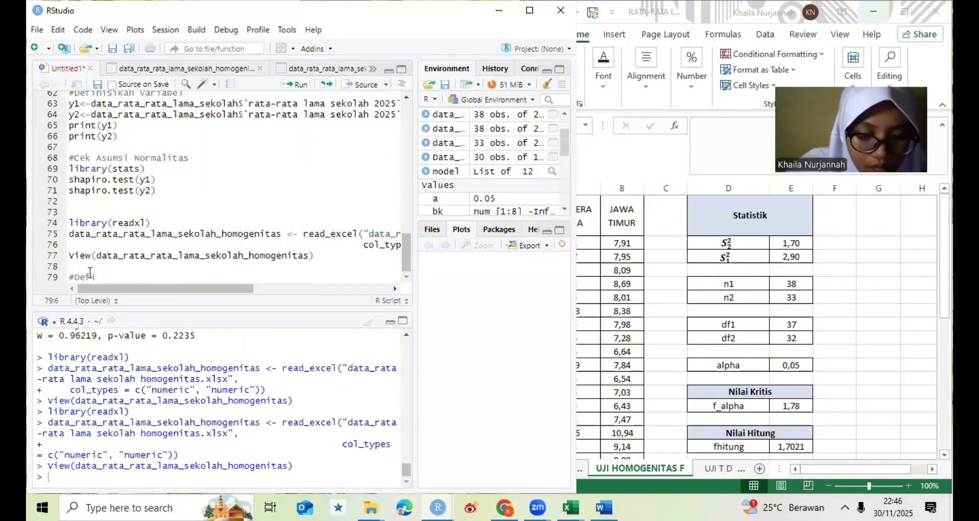
pyautogui.write('nisikan')
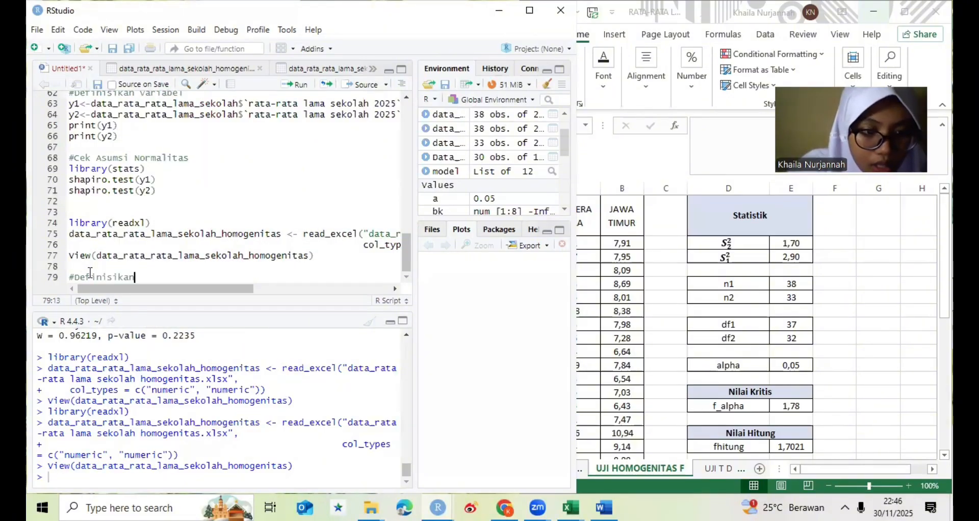
pyautogui.write(' varia')
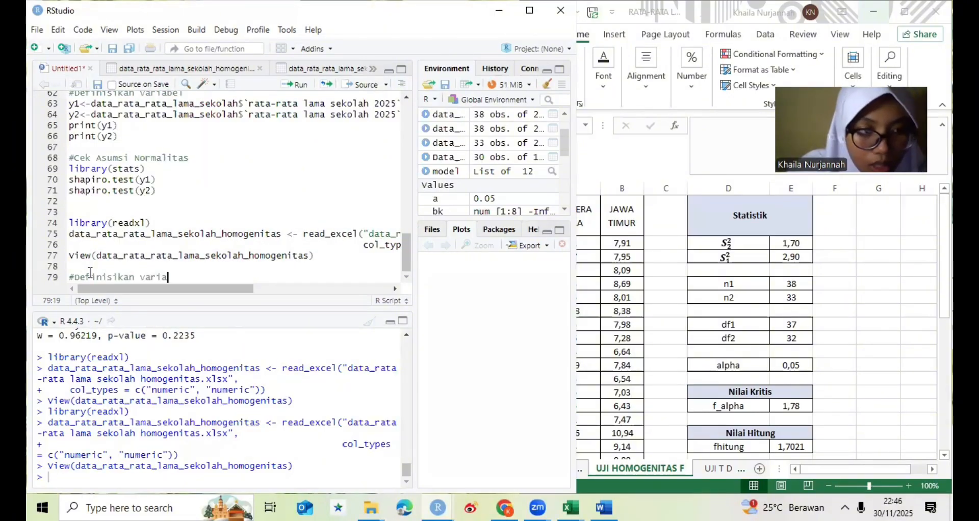
pyautogui.write('bel')
pyautogui.press('Return')
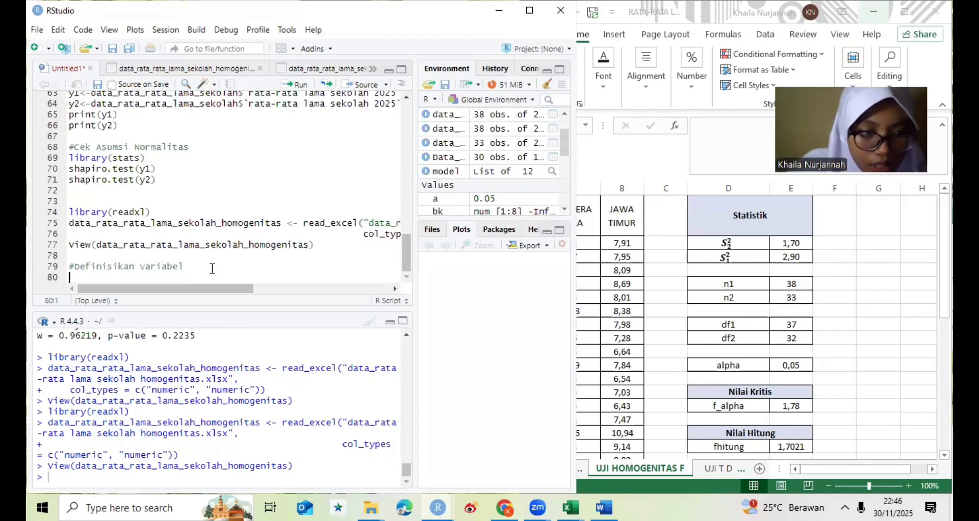
# - Begin the assignment of x below the #Definisikan variabel comment with x<-data_rata_rata_lama
pyautogui.write('x')
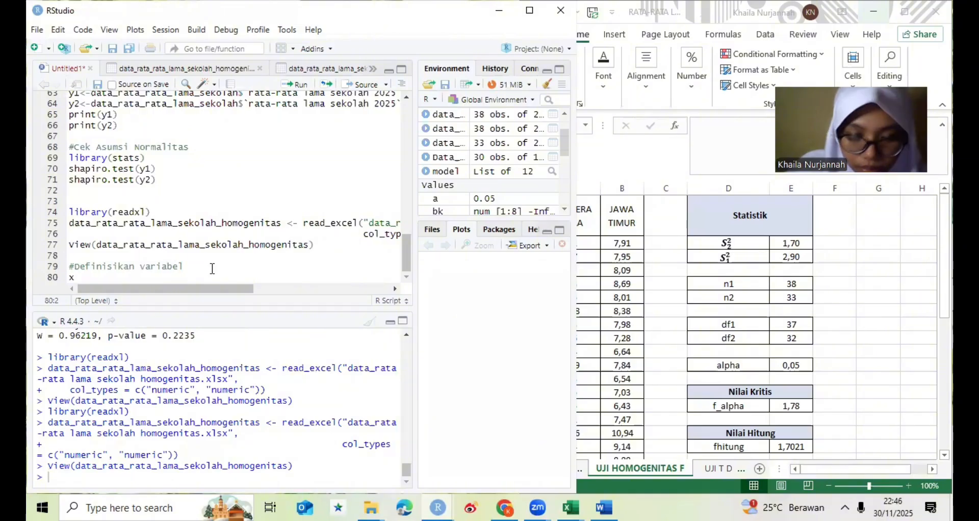
pyautogui.write('<-')
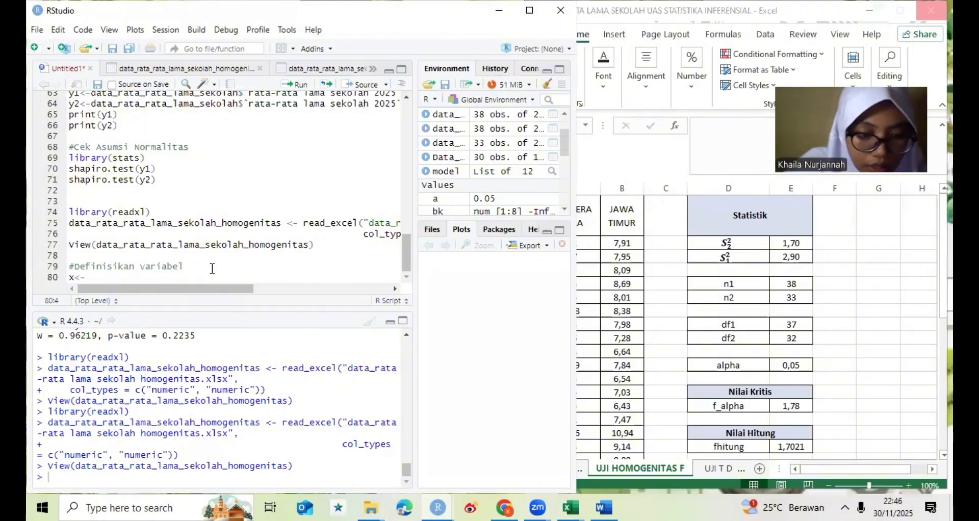
pyautogui.write('data_')
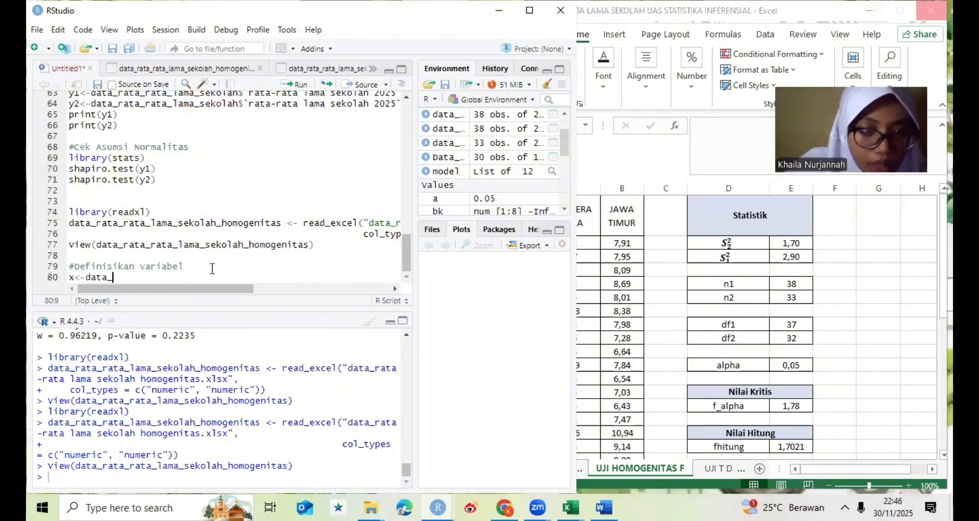
pyautogui.write('rata')
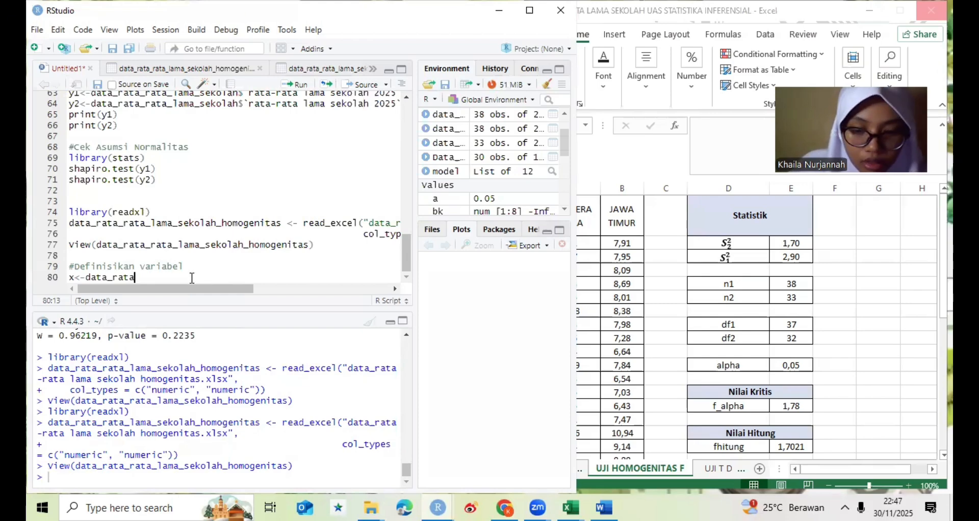
pyautogui.write('_rata')
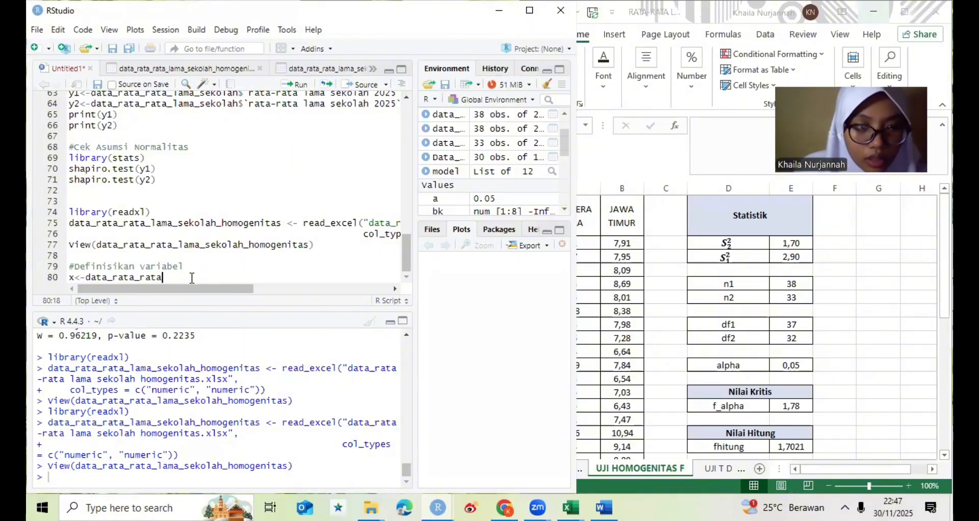
pyautogui.write('_')
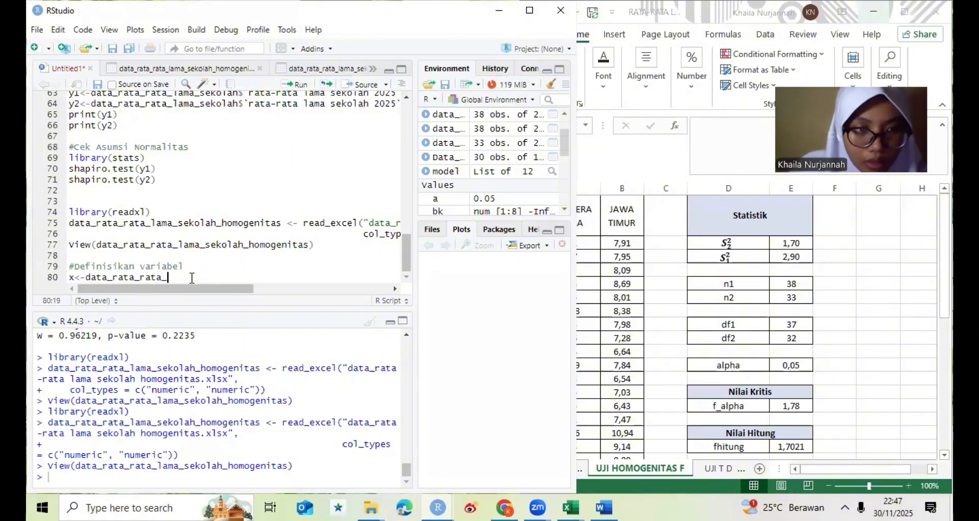
pyautogui.write('lama')
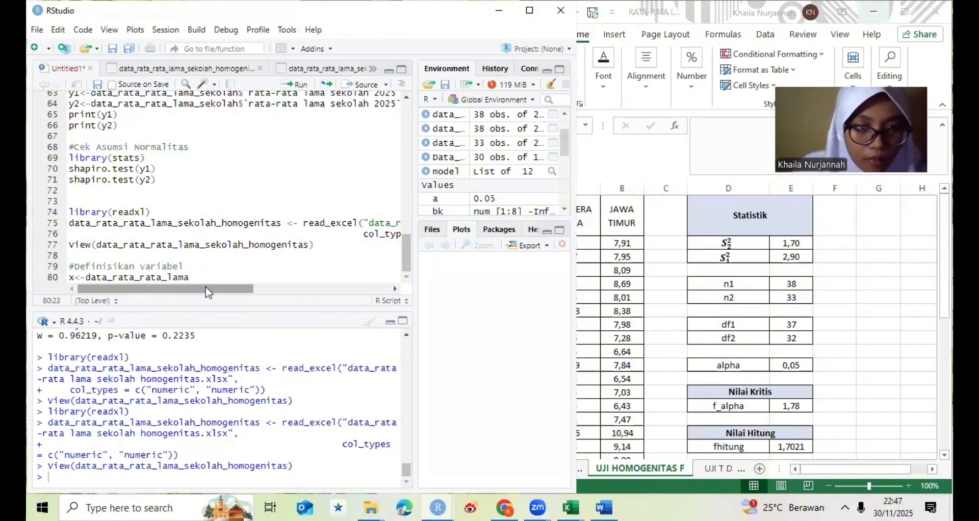
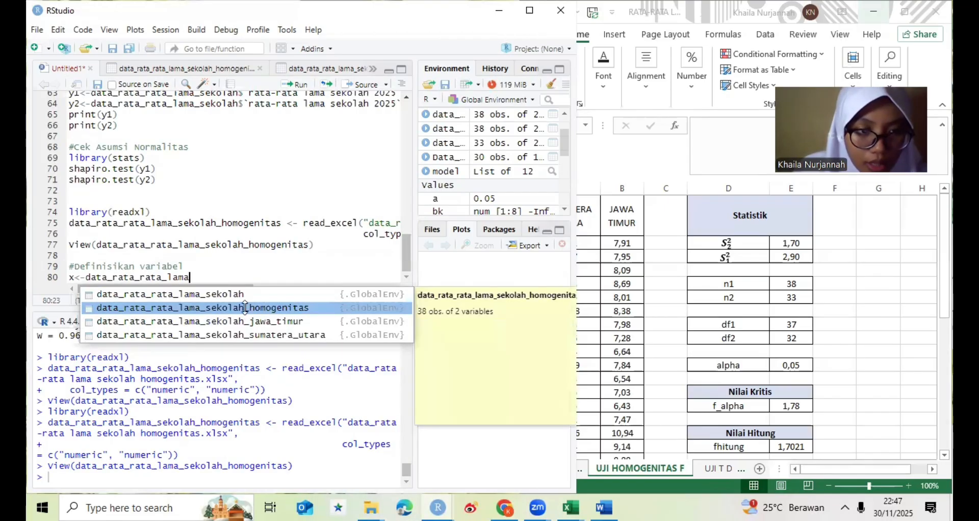
# - Complete the definition of x with the SUMATERA UTARA column of data_rata_rata_lama_sekolah_homogenitas
pyautogui.press('Return')
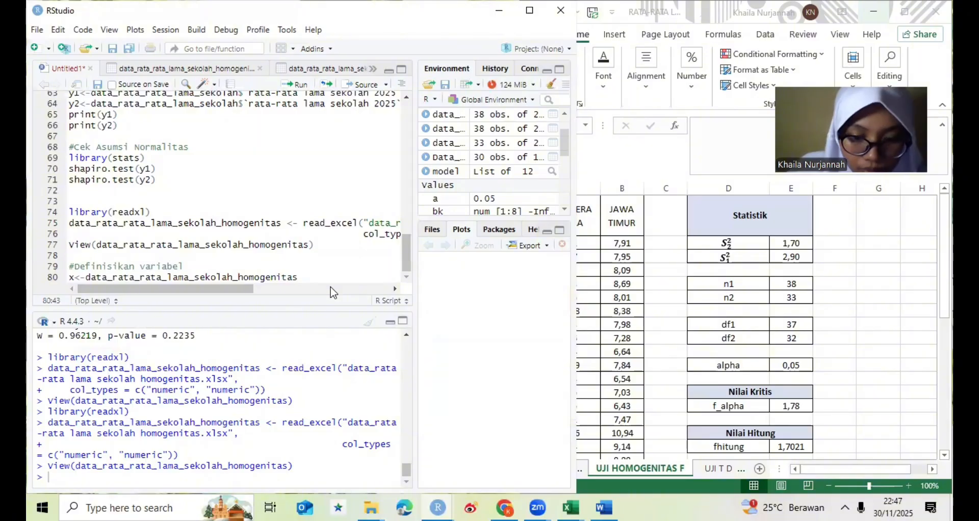
pyautogui.write('$')
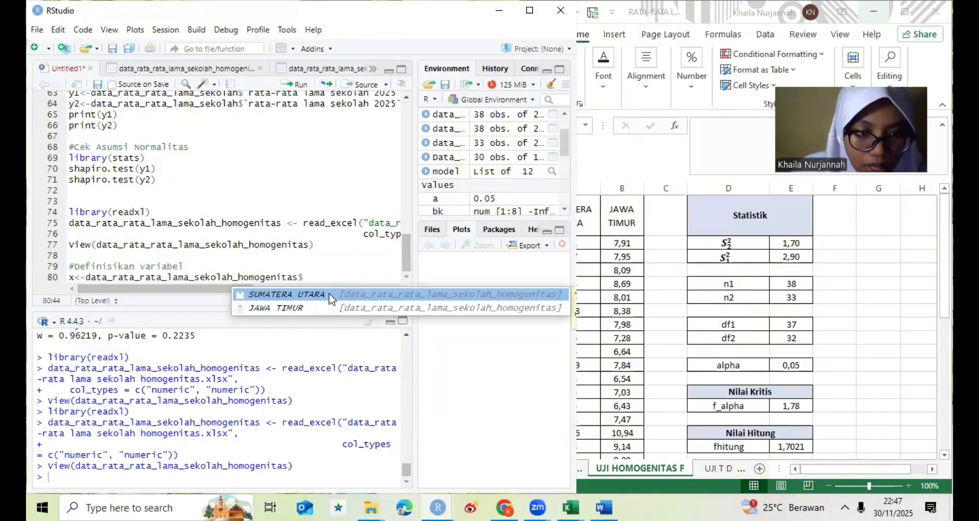
pyautogui.press('Return')
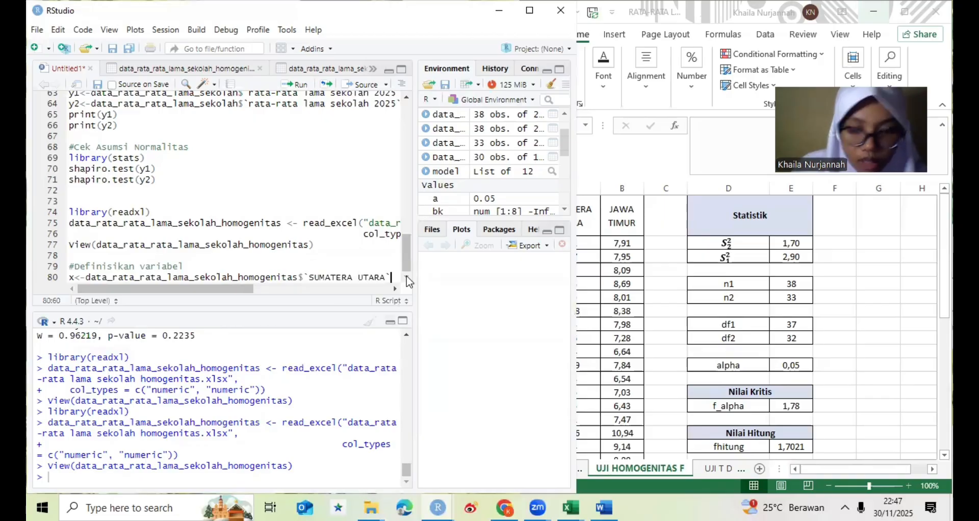
# - Define y on a new line as the JAWA TIMUR column of data_rata_rata_lama_sekolah_homogenitas
pyautogui.press('Return')
pyautogui.write('y')
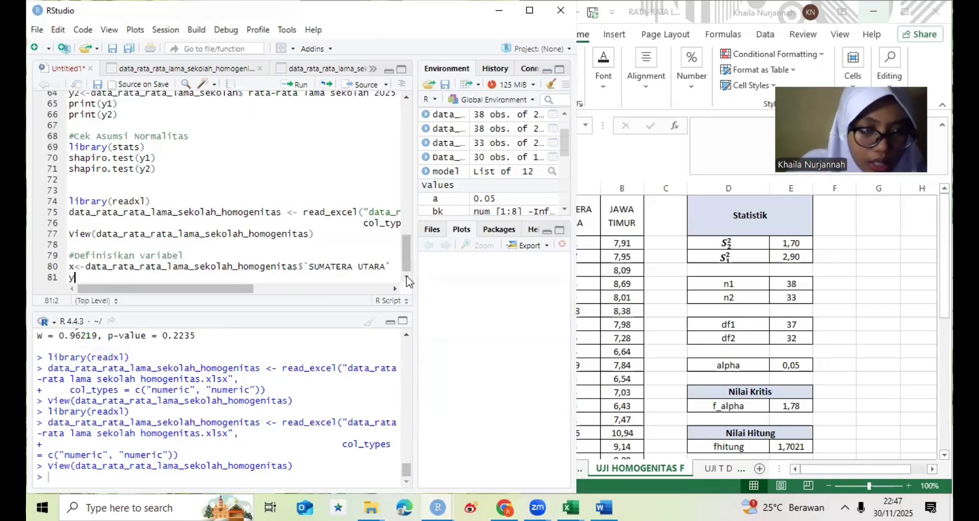
pyautogui.write('<')
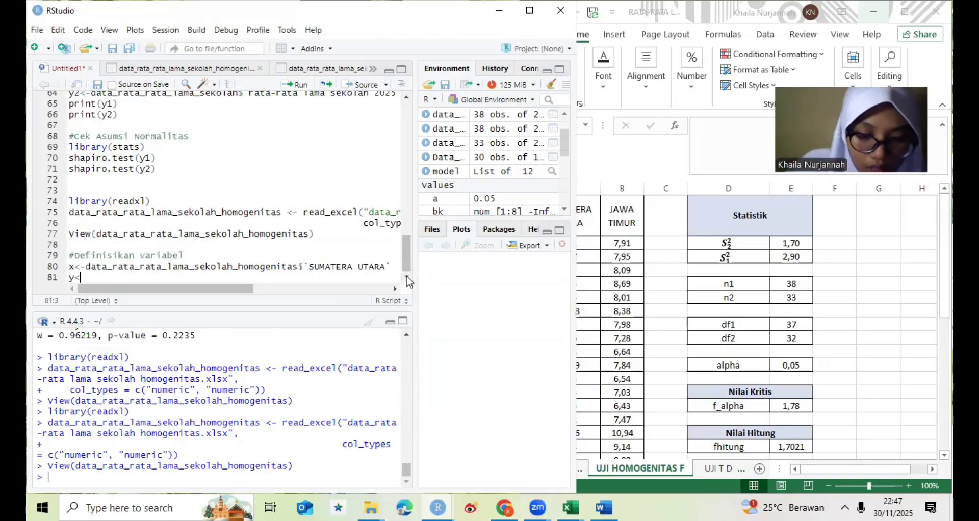
pyautogui.write('-data')
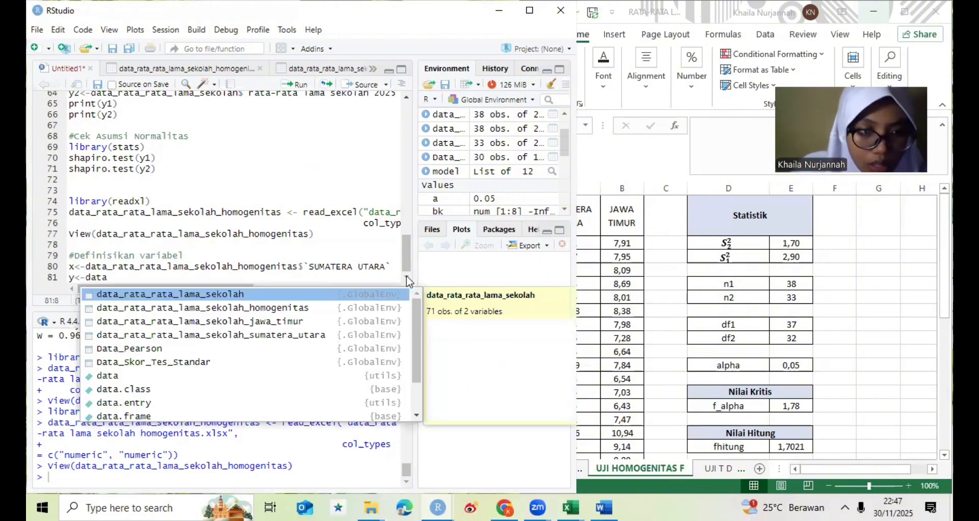
pyautogui.click(274, 308)
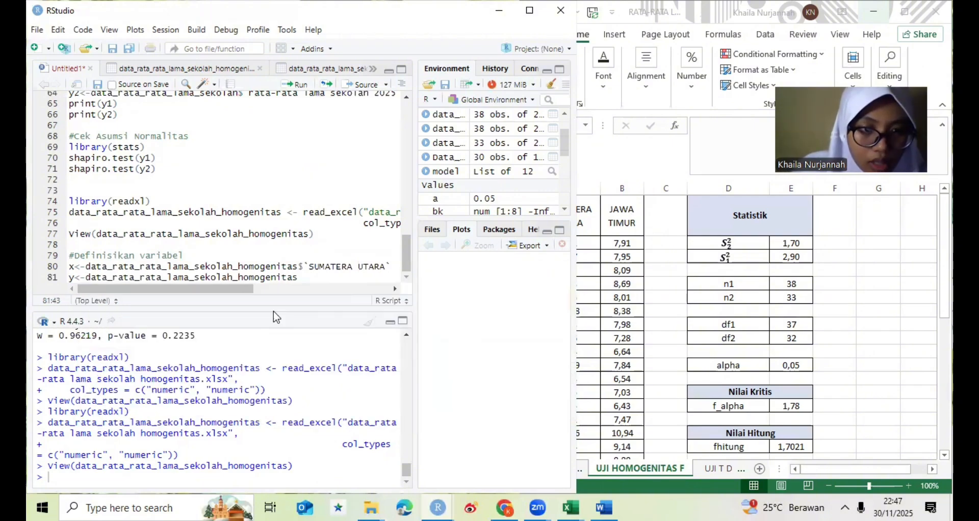
pyautogui.write('$')
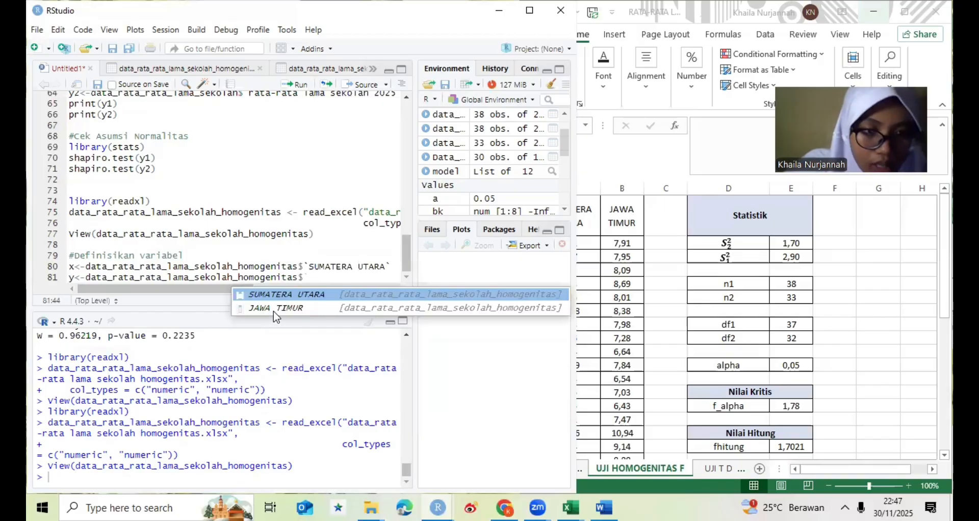
pyautogui.click(274, 309)
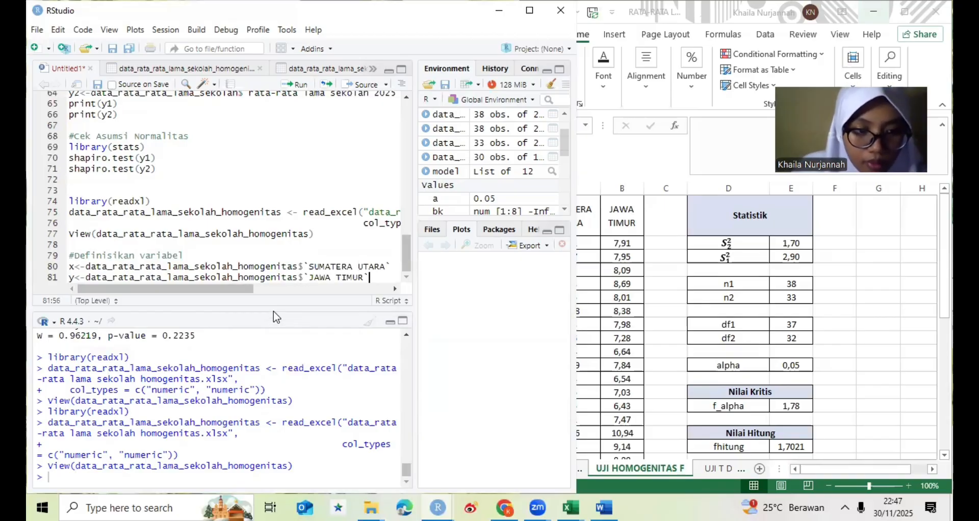
# - Insert a line that prints x below its definition, followed by a blank line before the y definition
pyautogui.click(392, 267)
pyautogui.press('Return')
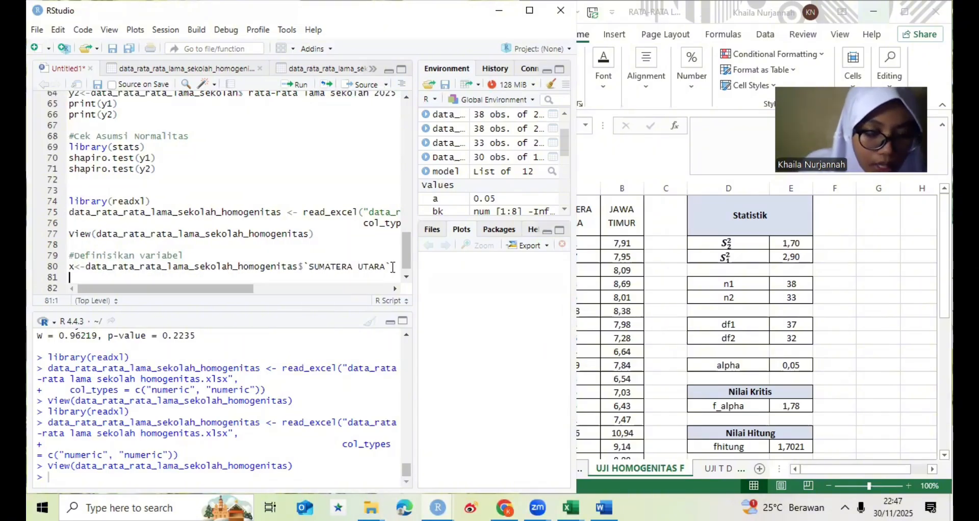
pyautogui.write('x')
pyautogui.press('Return')
pyautogui.press('Down')
pyautogui.press('Down')
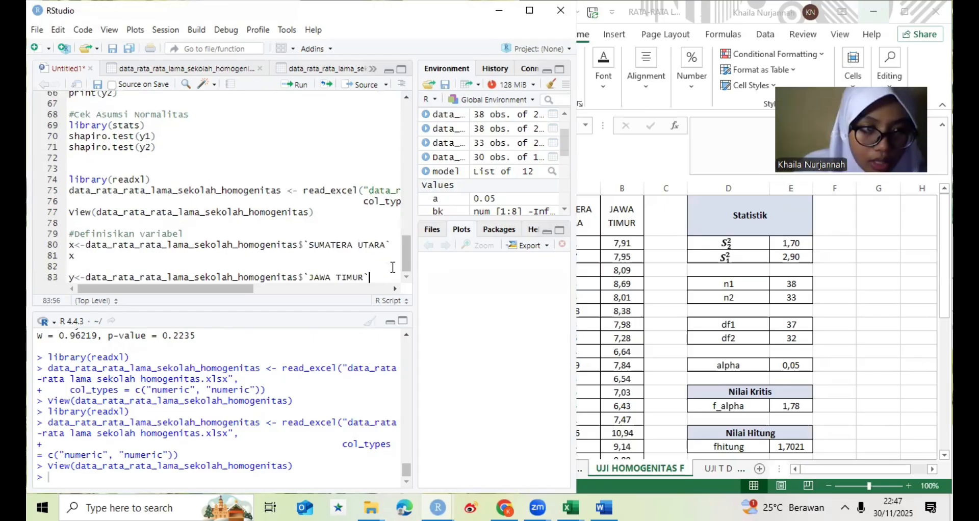
# - Add a line that prints y below its definition and run the whole "#Definisikan variabel" block
pyautogui.press('Return')
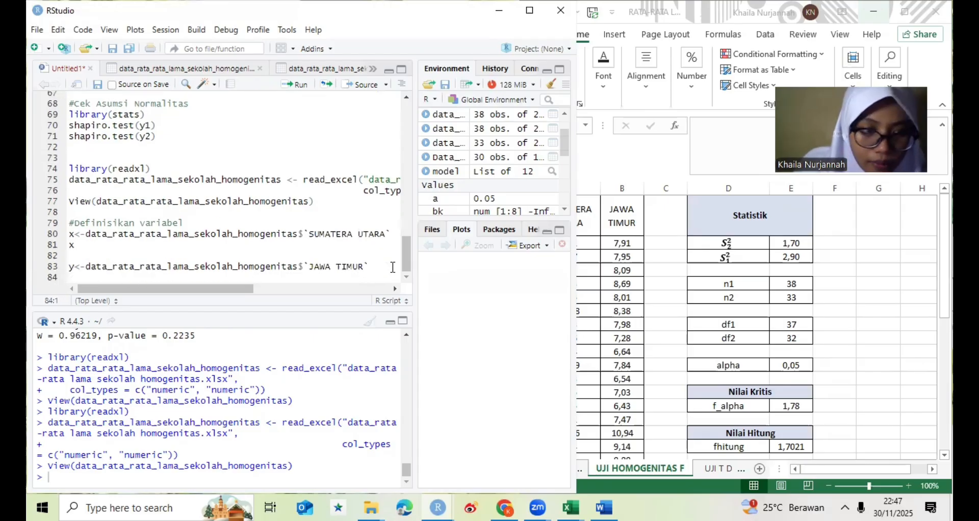
pyautogui.write('y')
pyautogui.press('Return')
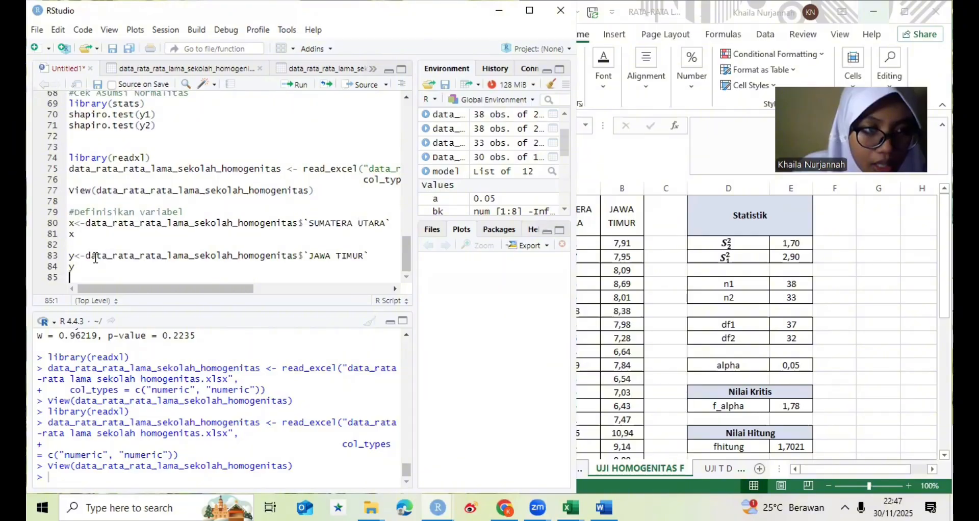
pyautogui.moveTo(70, 212); pyautogui.dragTo(101, 267)
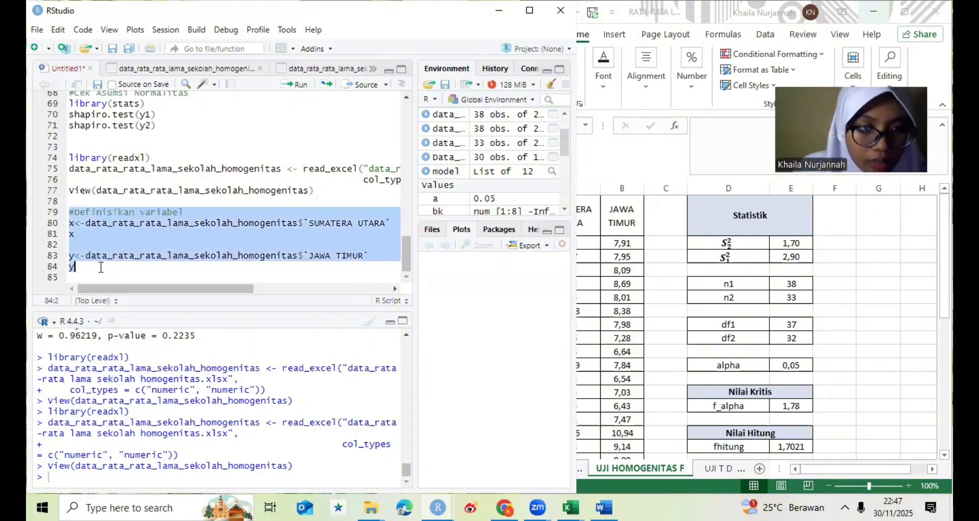
pyautogui.click(296, 85)
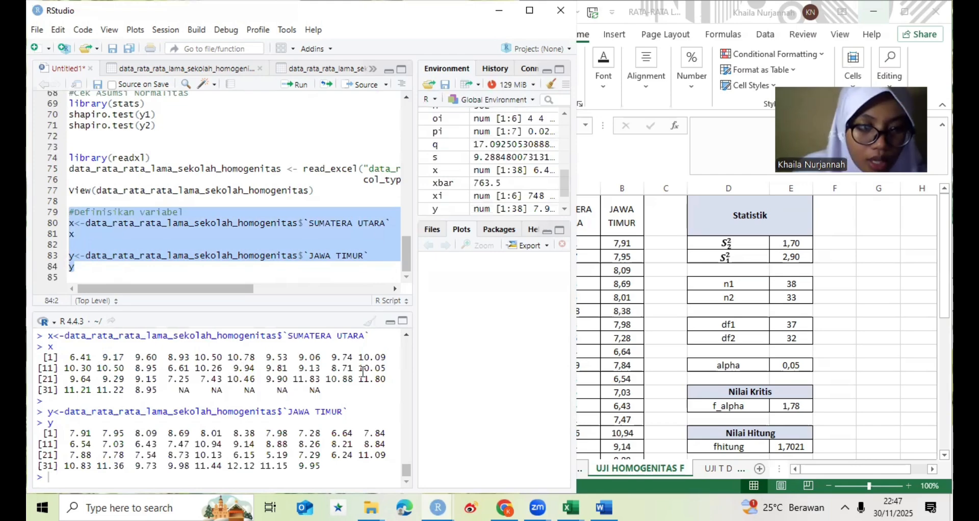
# - Add the comment "#Cek Asumsi:Normalitas" below the y line, separated from it by a blank line
pyautogui.click(152, 271)
pyautogui.press('Return')
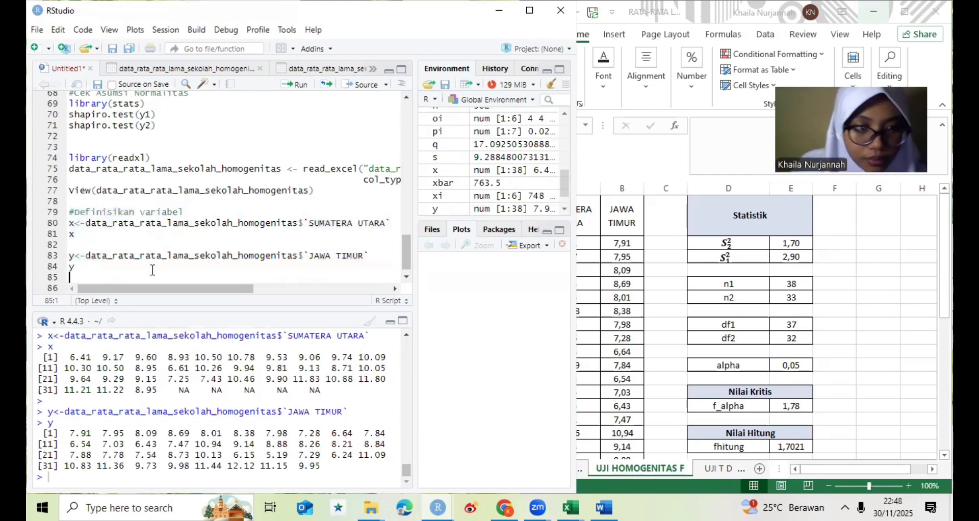
pyautogui.press('Return')
pyautogui.write('#')
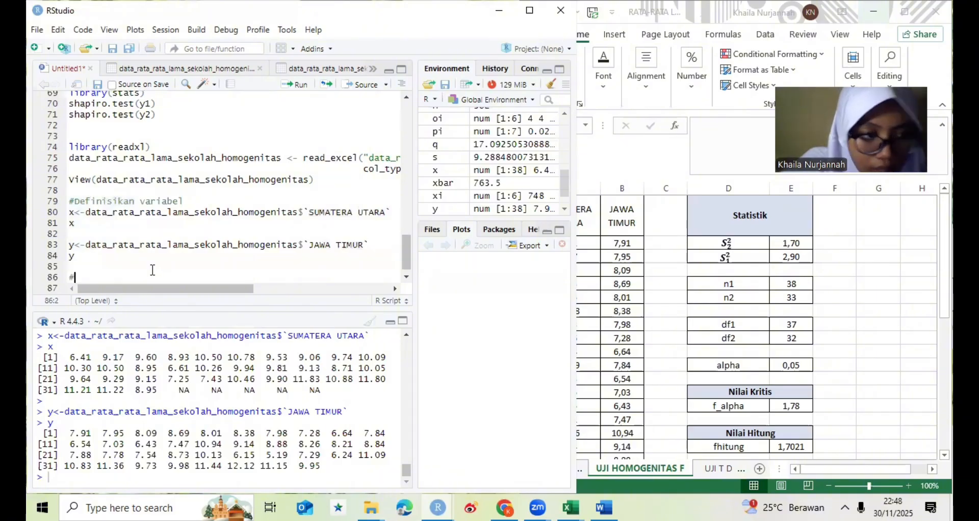
pyautogui.write('Ce')
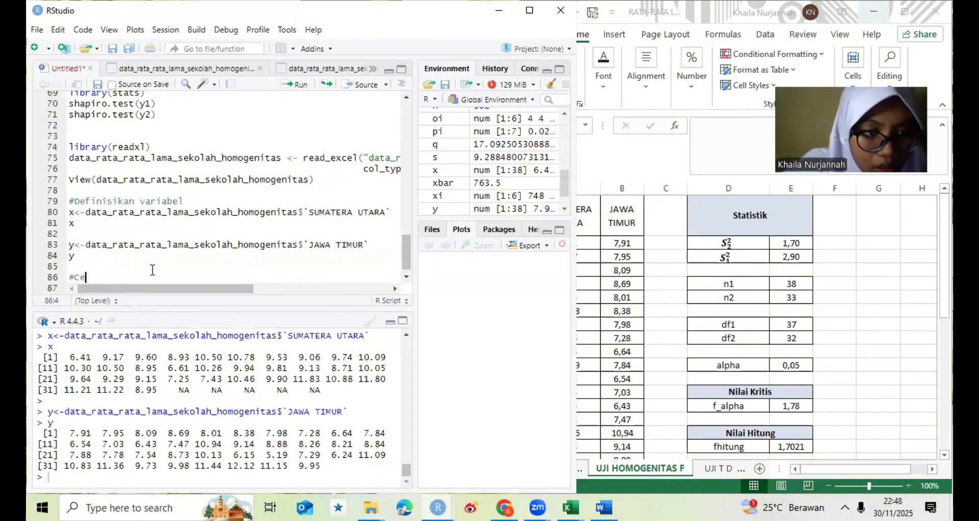
pyautogui.write('k')
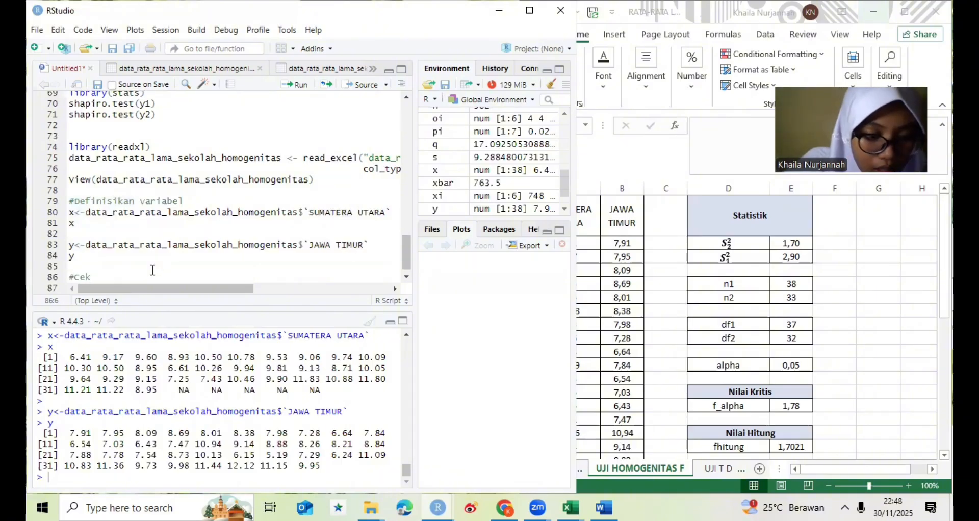
pyautogui.write(' Asumsi')
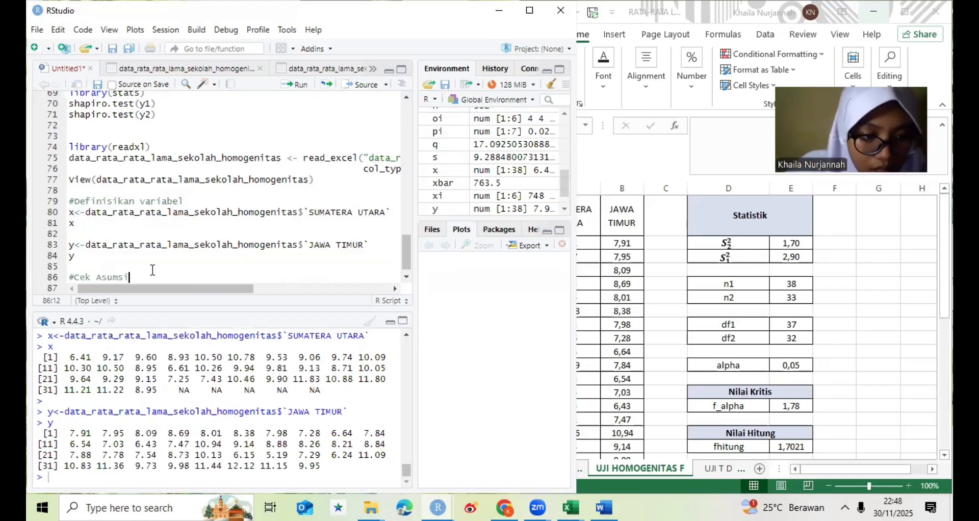
pyautogui.write(':')
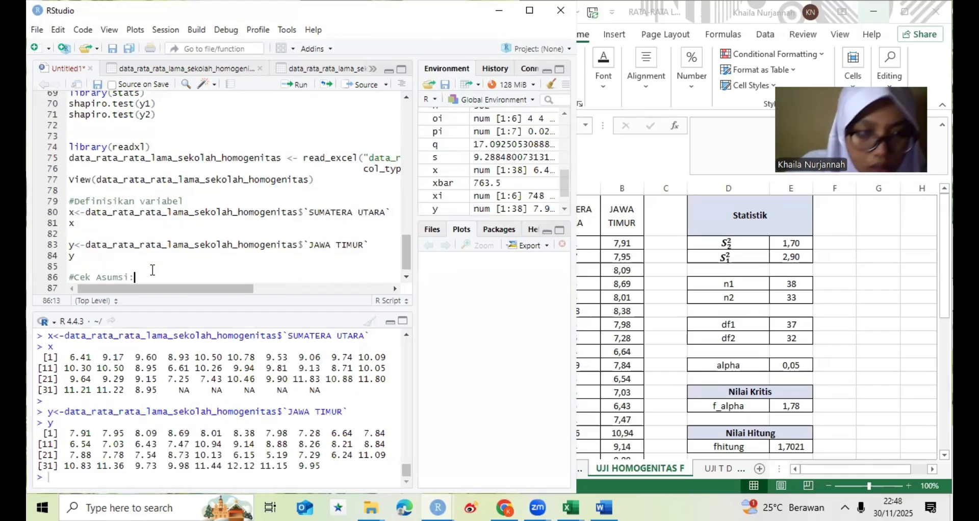
pyautogui.write('Normali')
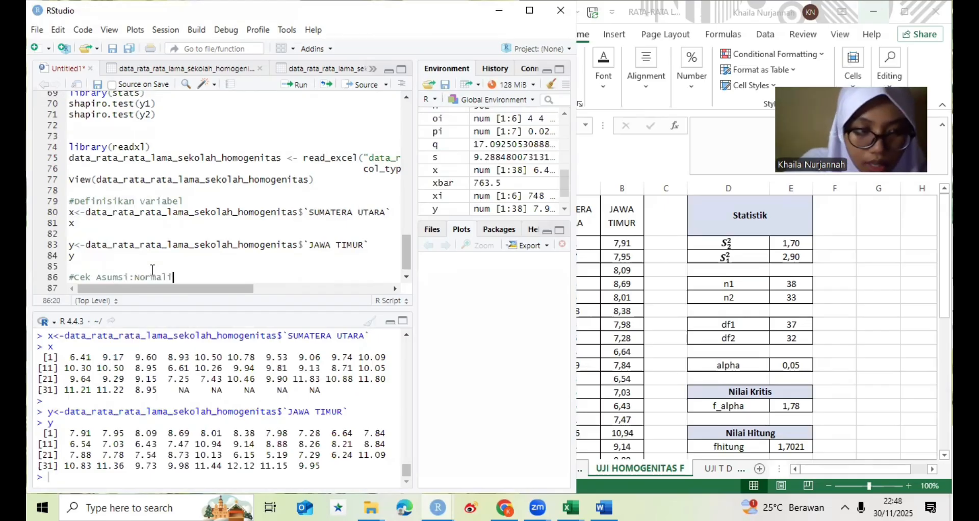
pyautogui.write('tas')
pyautogui.press('Return')
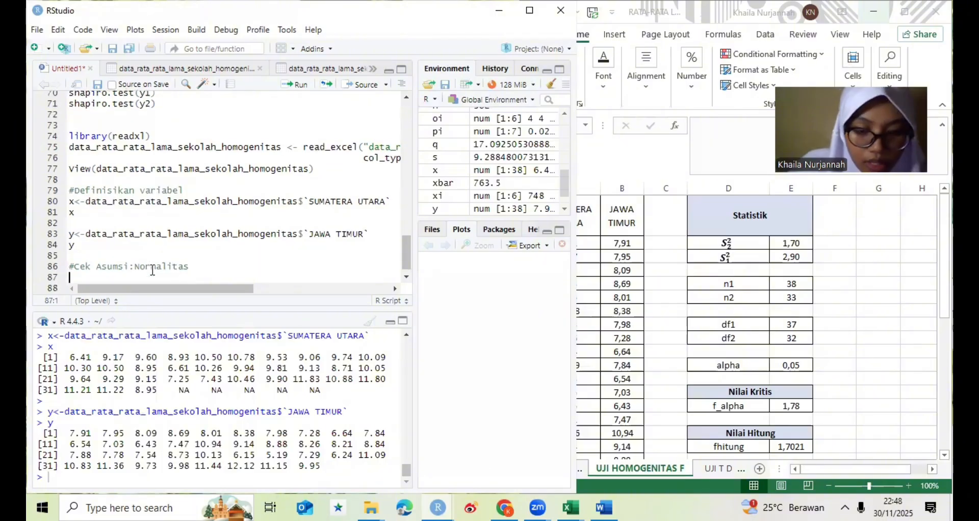
# - Write library(stats) under the normality comment to load the stats package
pyautogui.write('liba')
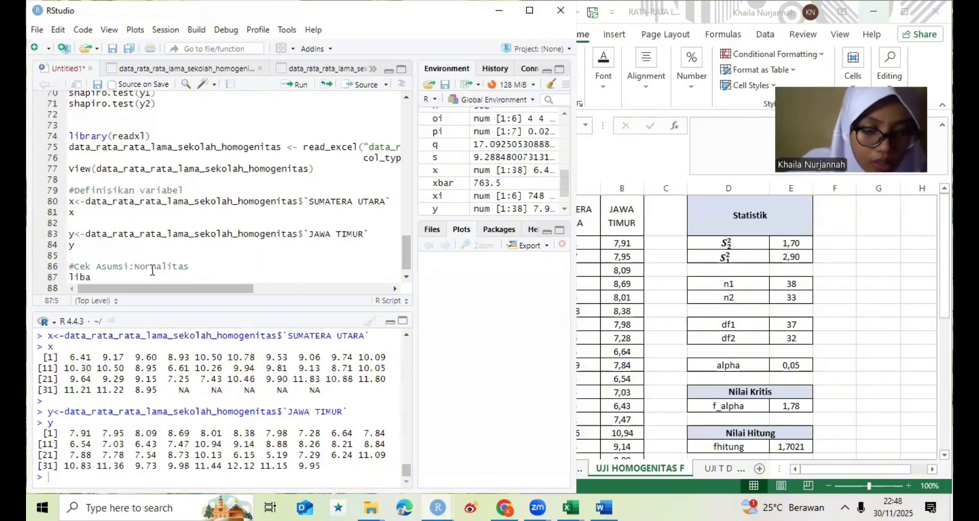
pyautogui.write('r')
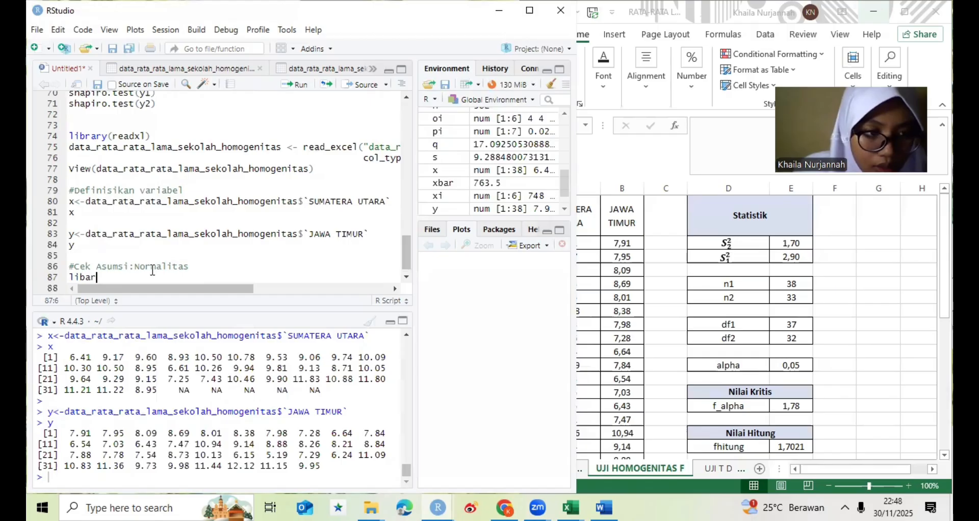
pyautogui.press('BackSpace')
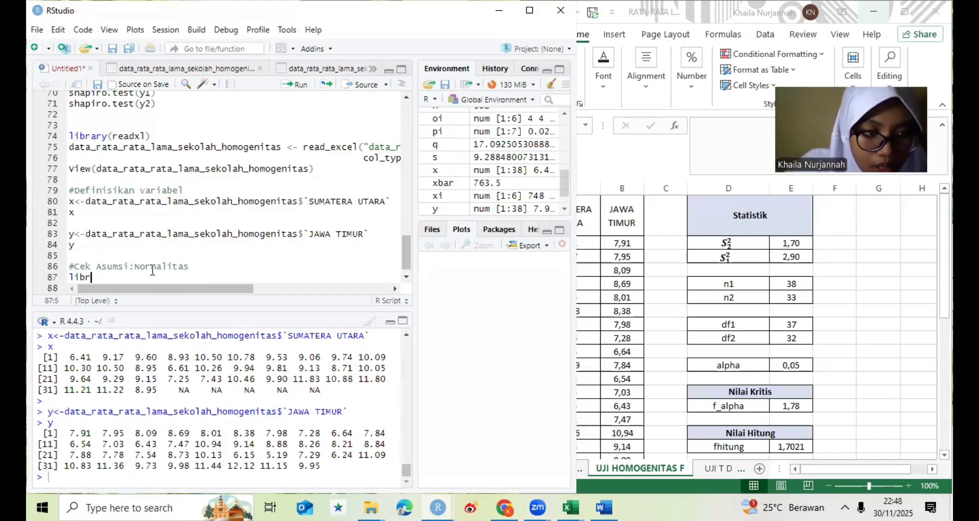
pyautogui.write('a')
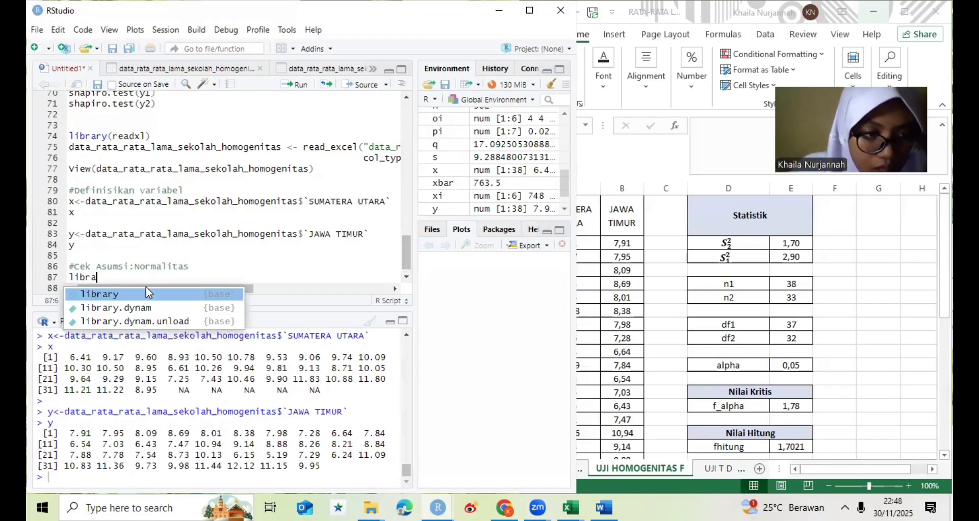
pyautogui.press('Return')
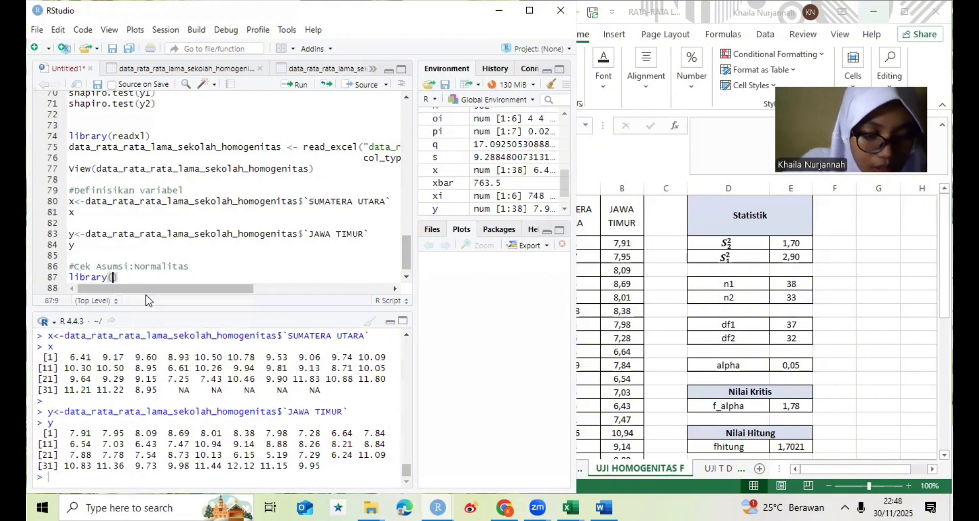
pyautogui.write('sta')
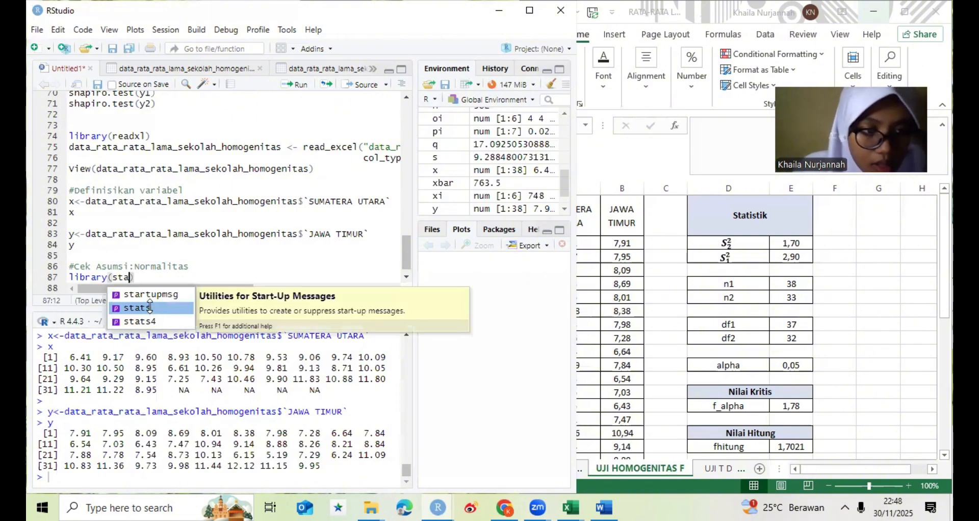
pyautogui.write('ts)')
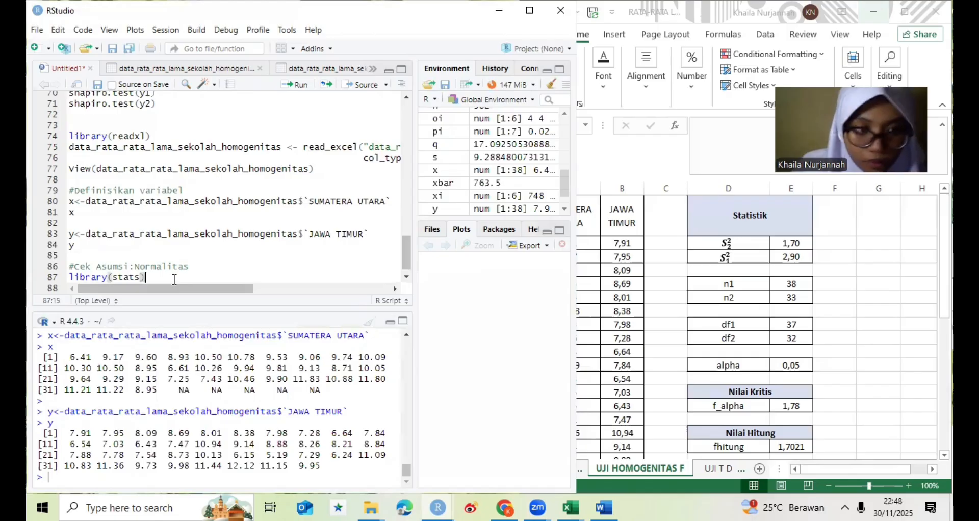
# - Add a Shapiro-Wilk normality test for x below the library line as shapiro.test(x)
pyautogui.press('Return')
pyautogui.write('shap')
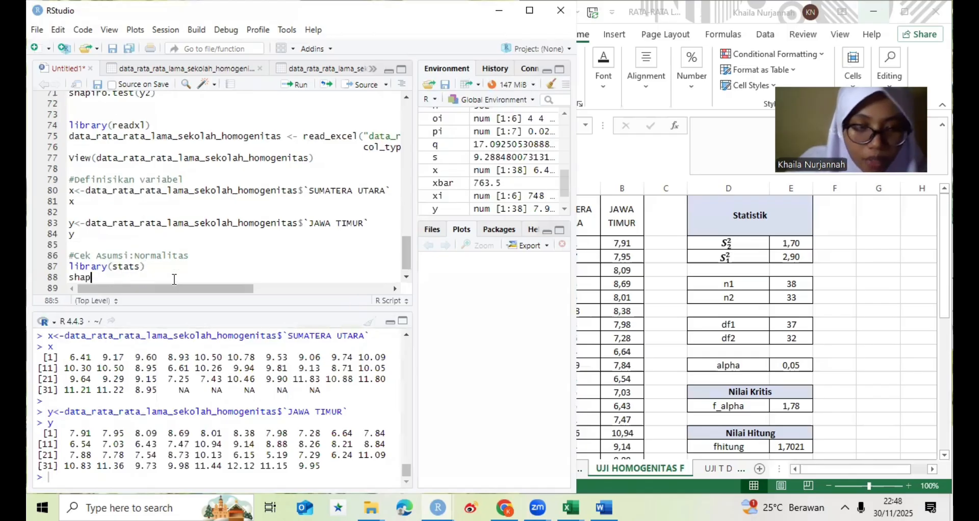
pyautogui.write('iro')
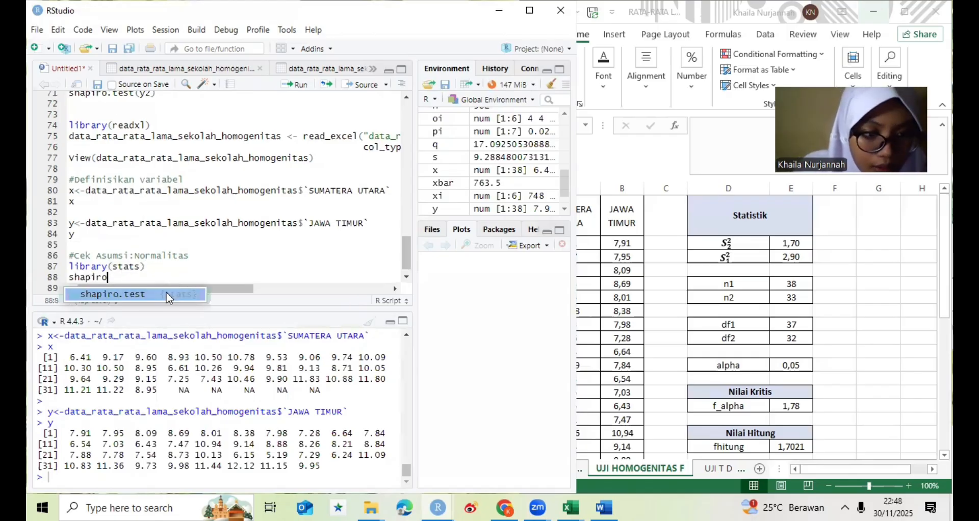
pyautogui.click(167, 294)
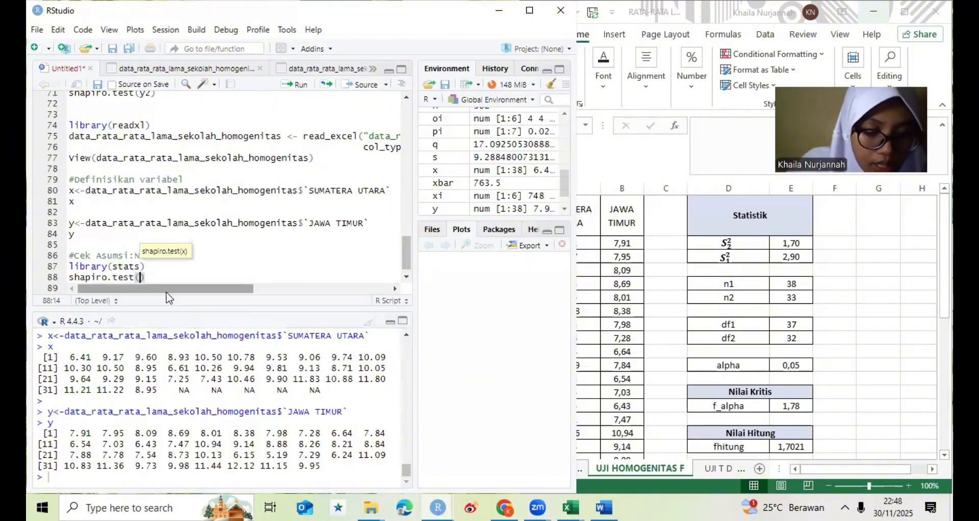
pyautogui.write('x)')
pyautogui.press('Return')
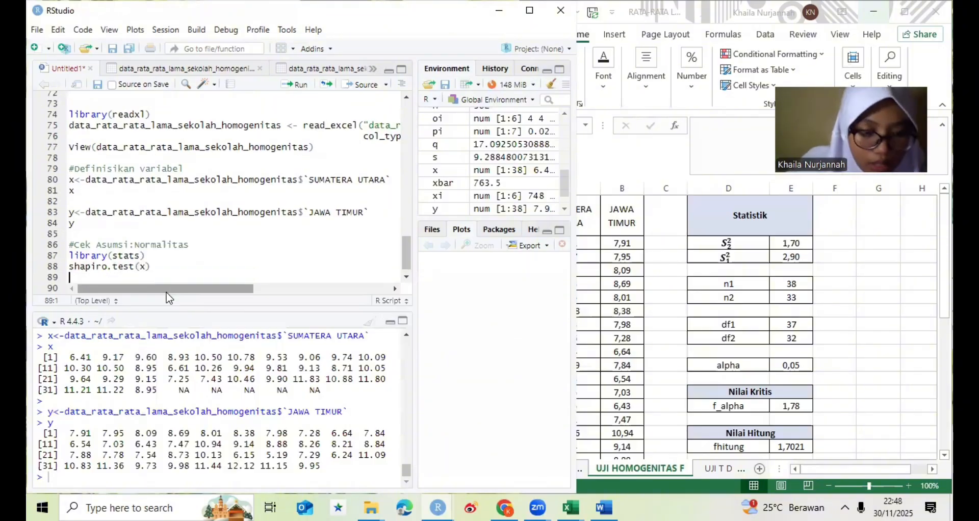
# - Add shapiro.test(y) below the x test and run the whole "#Cek Asumsi:Normalitas" block
pyautogui.write('shapi')
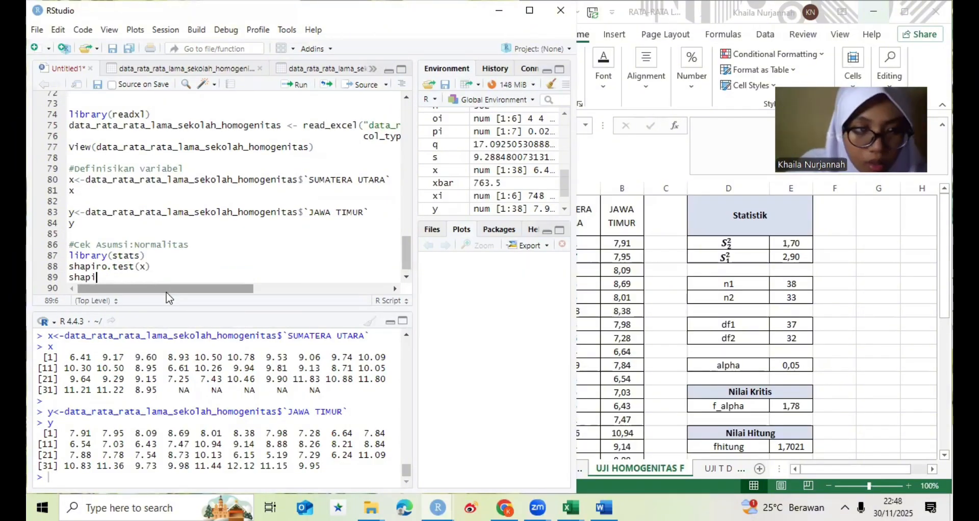
pyautogui.write('ro')
pyautogui.press('Tab')
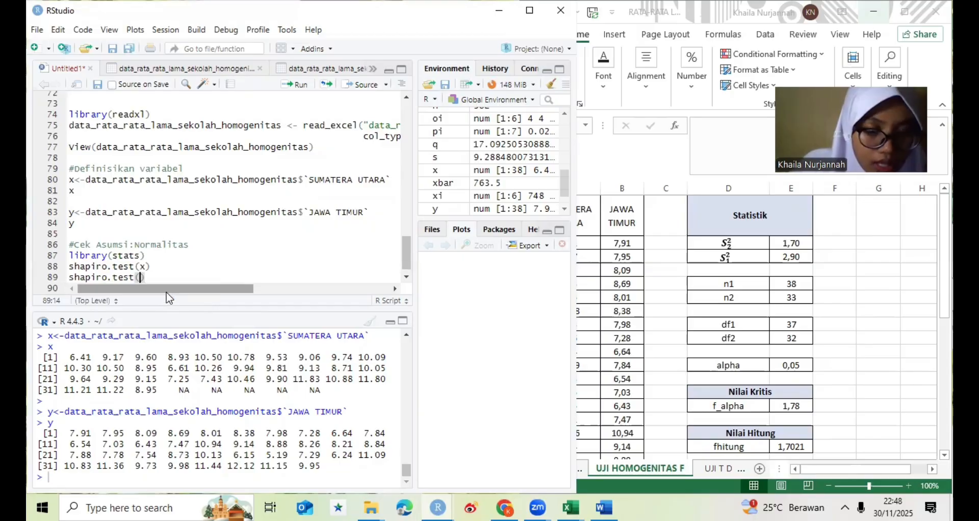
pyautogui.write('y)')
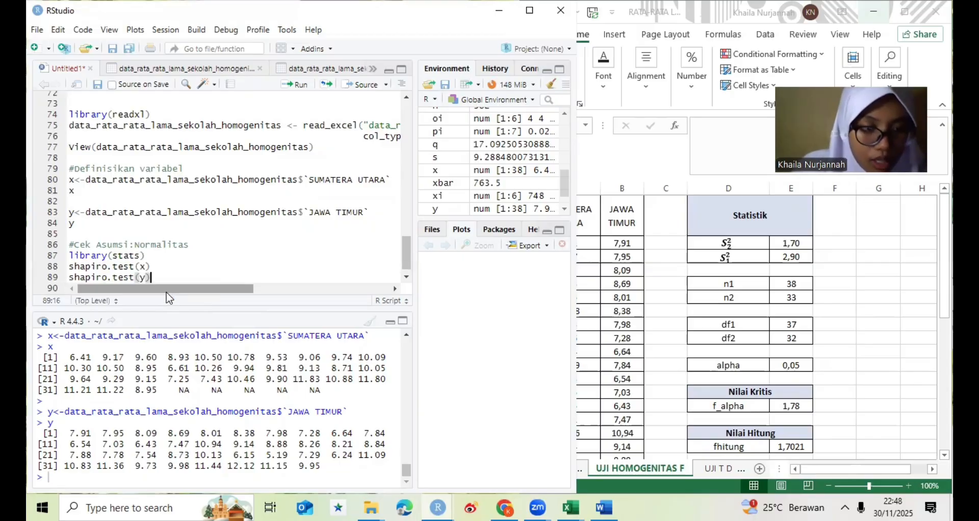
pyautogui.press('Return')
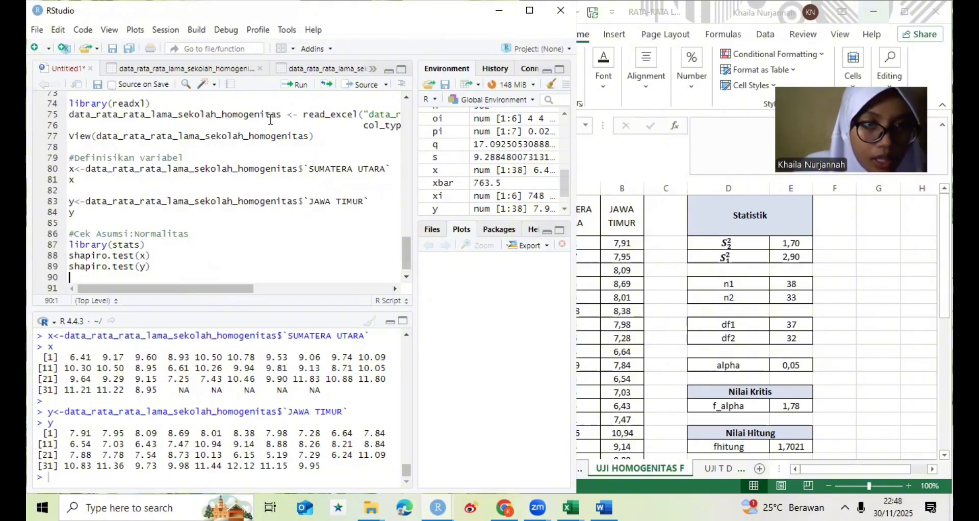
pyautogui.moveTo(70, 234); pyautogui.dragTo(168, 268)
pyautogui.hotkey('ctrl', 'Return')
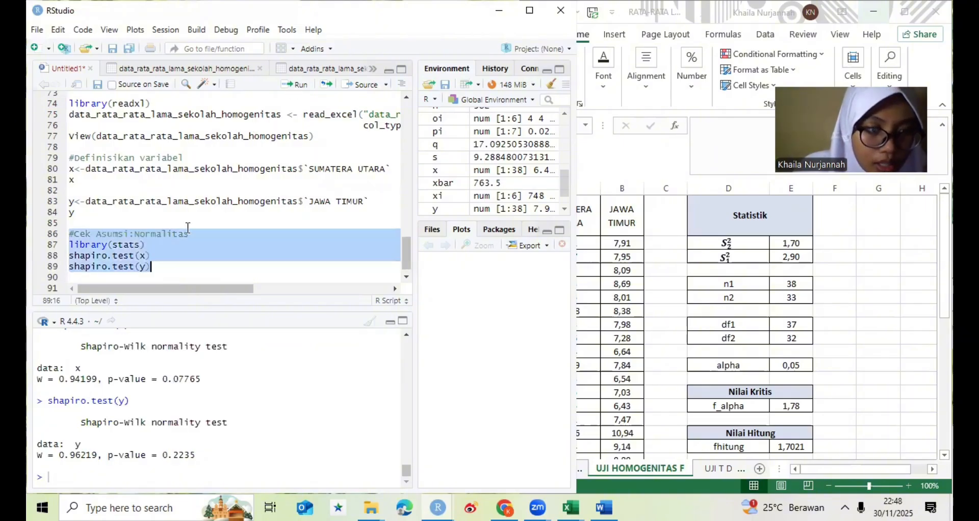
# - Add the comment "#Uji Homogenitas dengan Uji F" below the normality tests, separated from them by a blank line
pyautogui.click(152, 267)
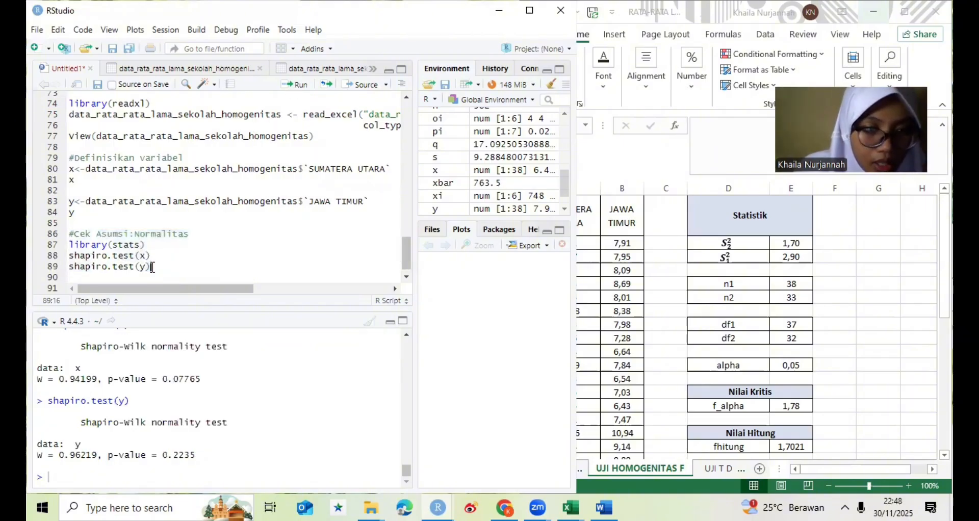
pyautogui.press('Return')
pyautogui.press('Return')
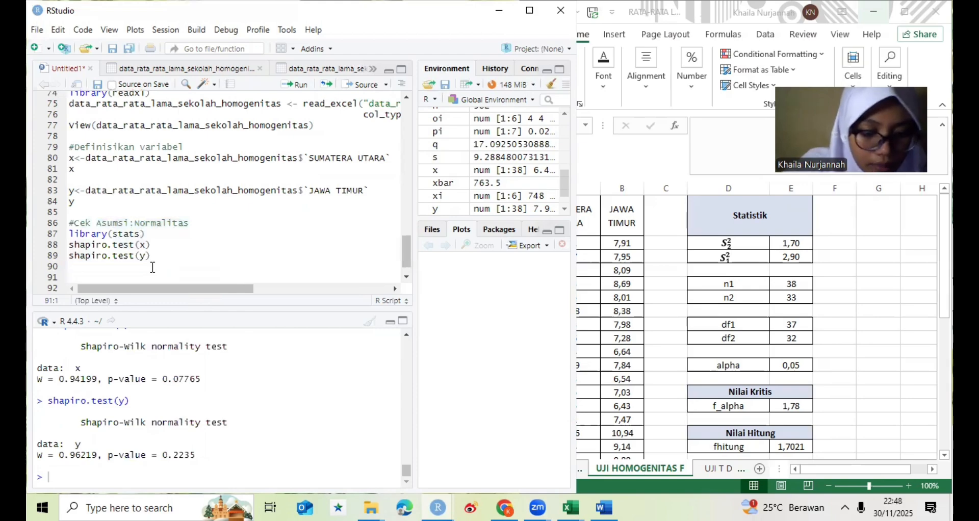
pyautogui.write('#Uj')
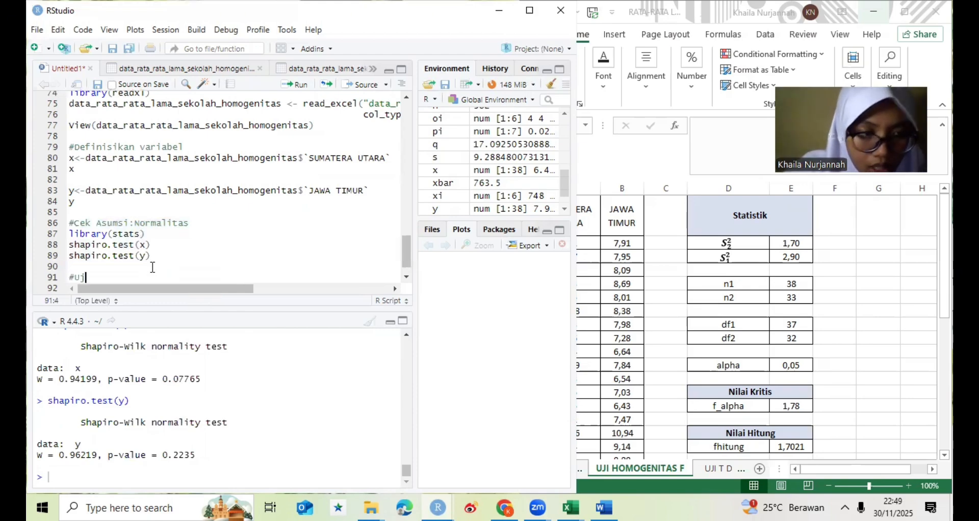
pyautogui.write('i H')
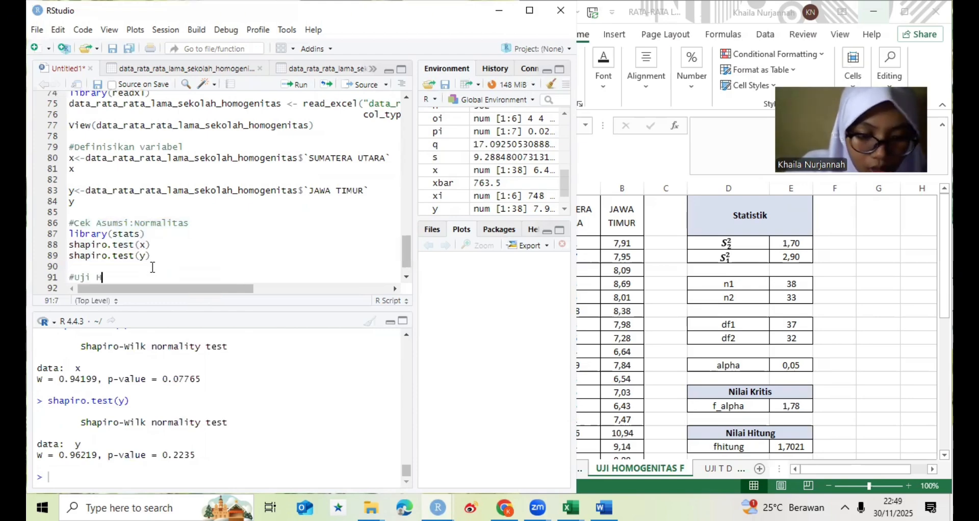
pyautogui.write('omogenita')
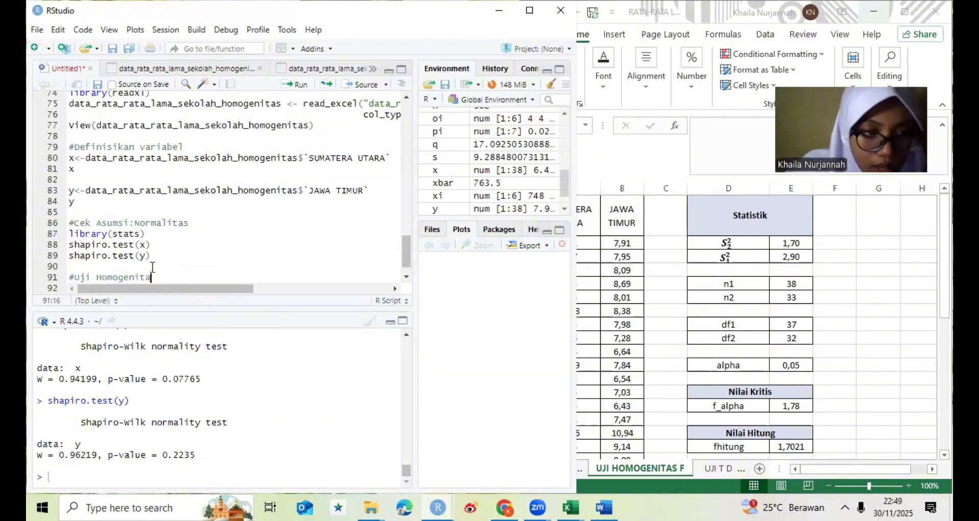
pyautogui.write('s den')
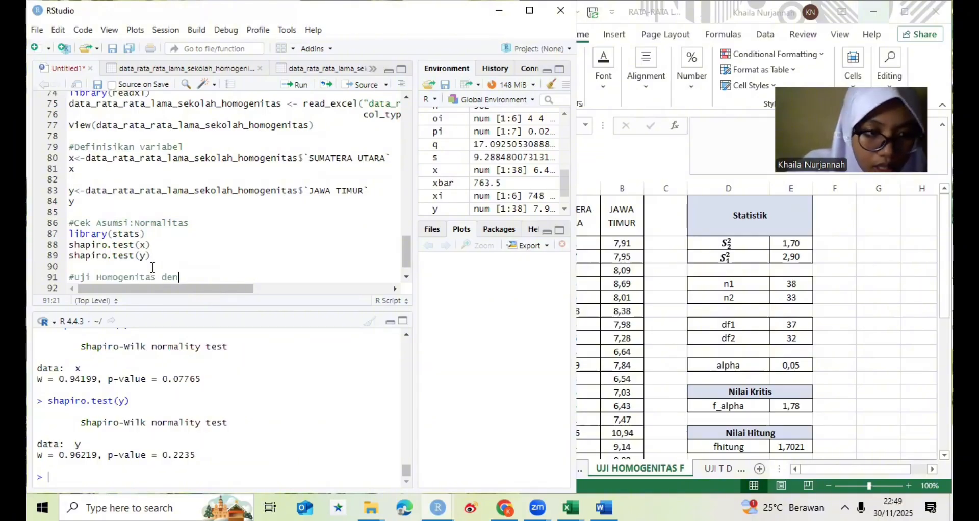
pyautogui.write('gan U')
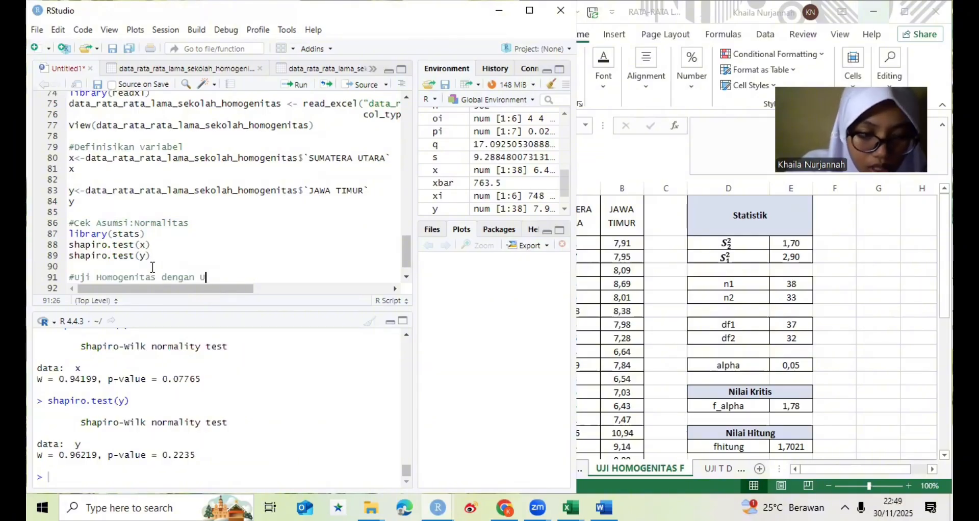
pyautogui.write('ji F')
pyautogui.press('Return')
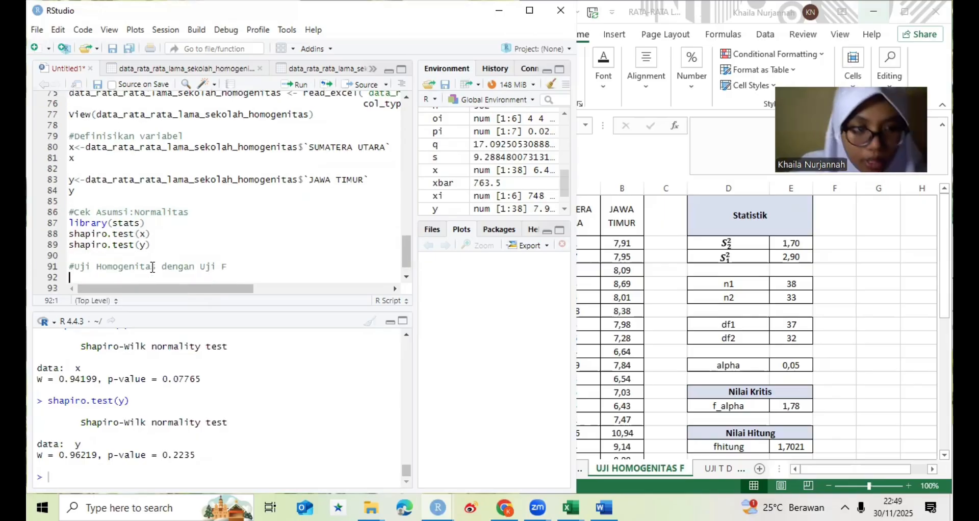
# - Write library(stats) under the homogeneity test comment to load the stats package
pyautogui.write('li')
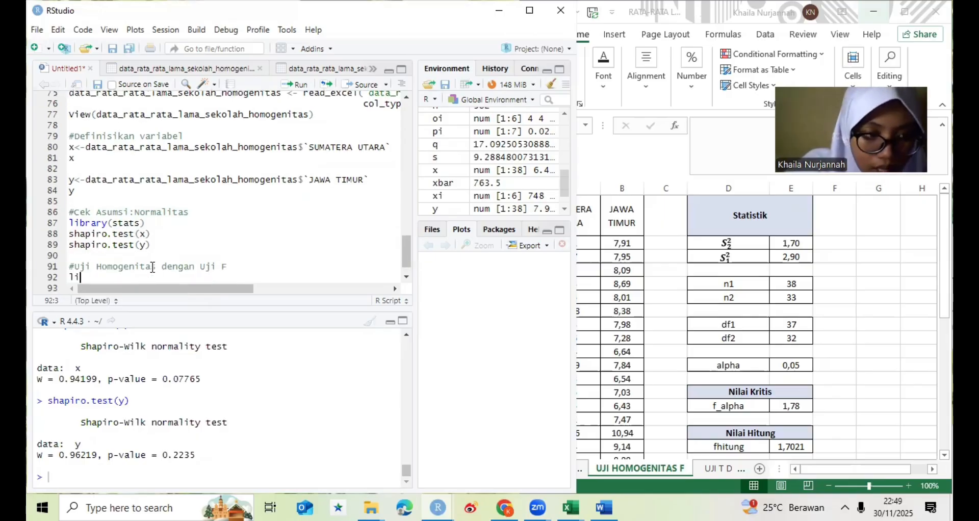
pyautogui.write('b')
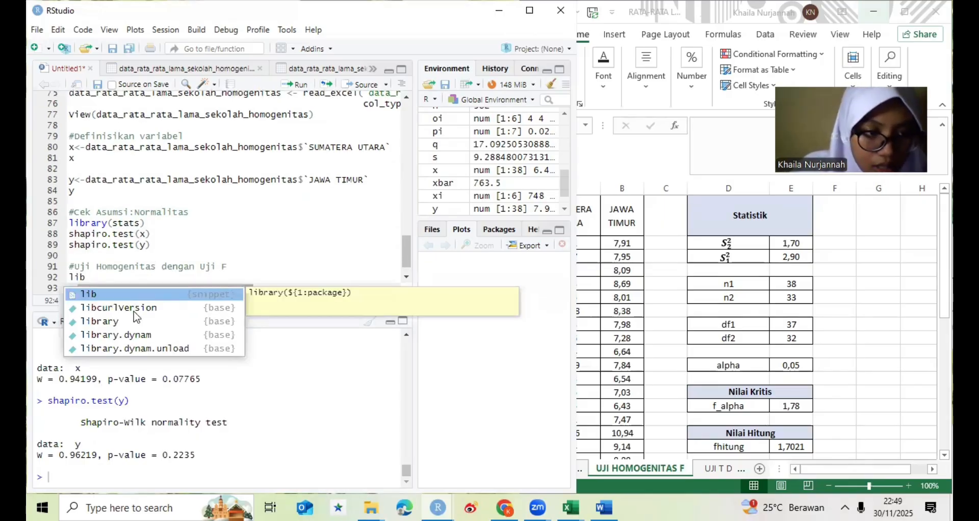
pyautogui.click(132, 322)
pyautogui.write('s')
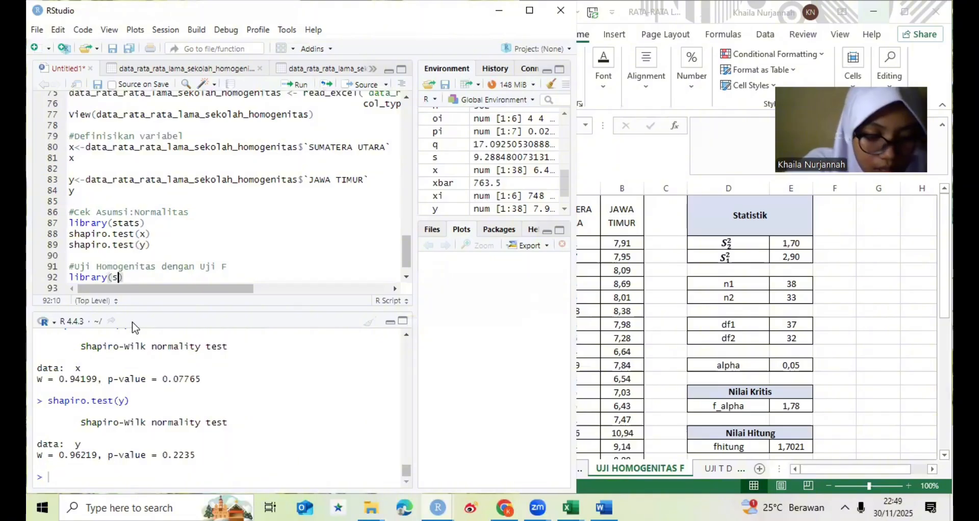
pyautogui.write('ta')
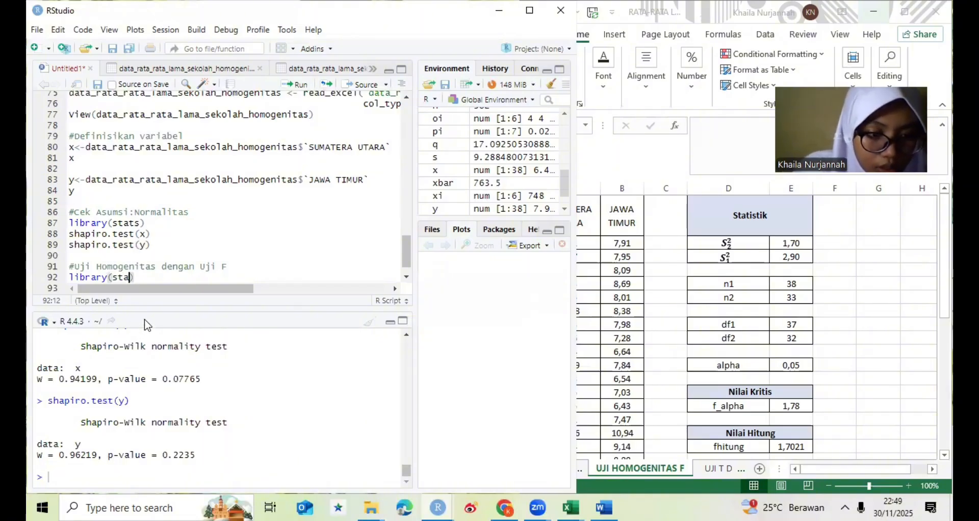
pyautogui.press('Tab')
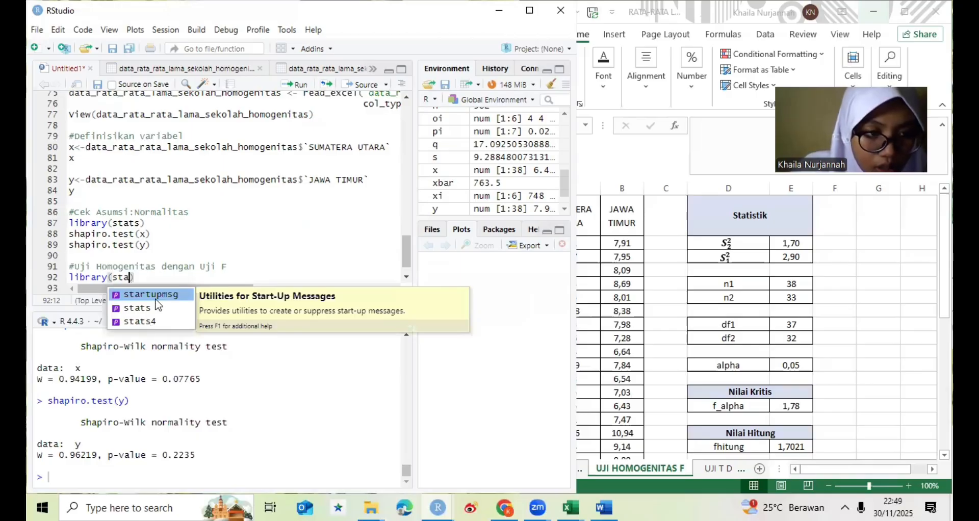
pyautogui.click(157, 308)
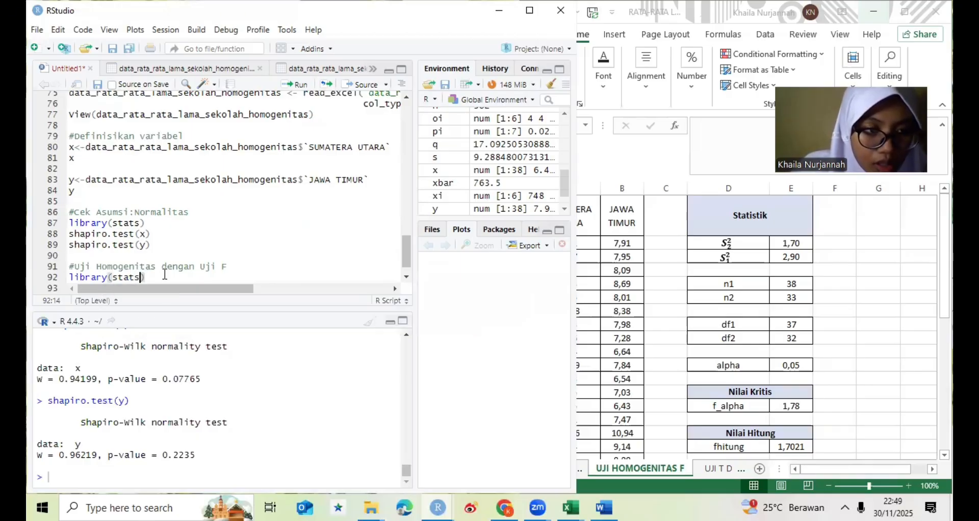
pyautogui.write(')')
pyautogui.press('Return')
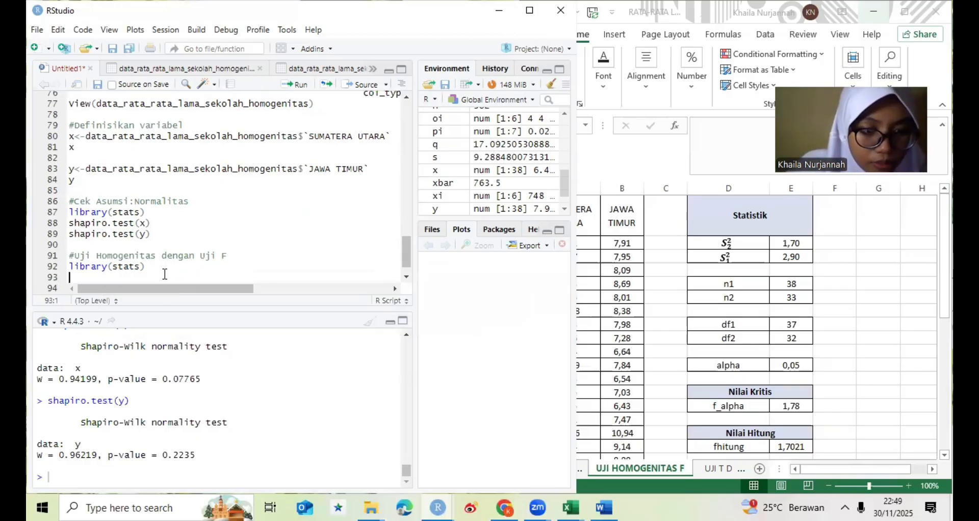
# - Start an F test comparing the variances of y and x below the library line as var.test(y,x)
pyautogui.write('var')
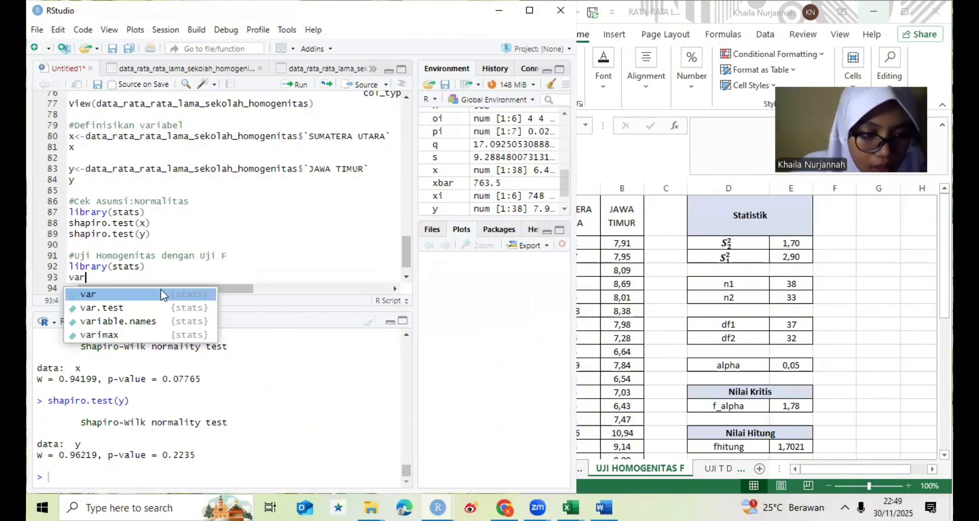
pyautogui.press('Down')
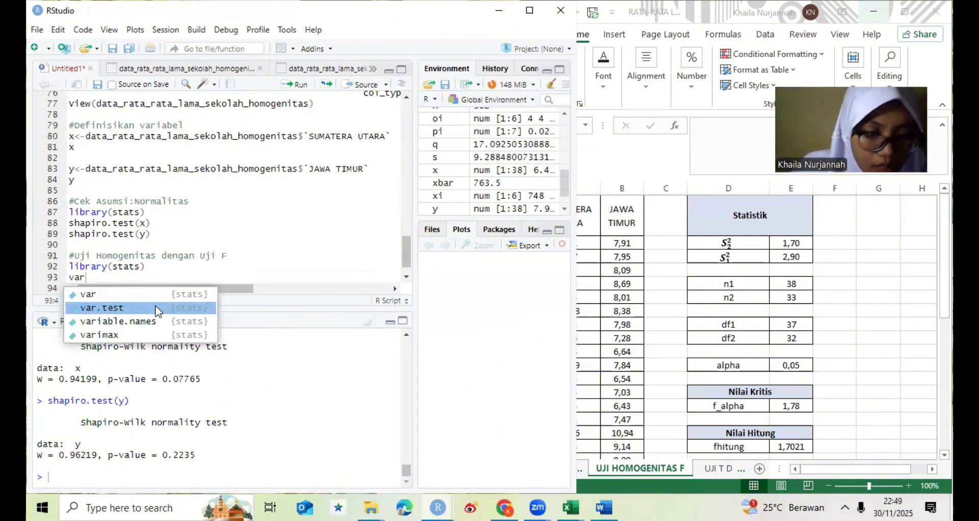
pyautogui.click(158, 308)
pyautogui.write('y')
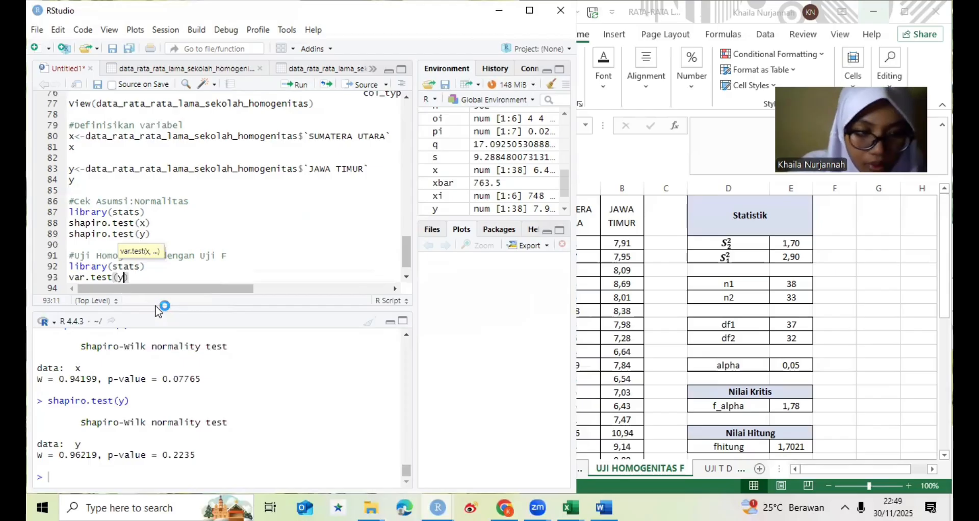
pyautogui.write(',x')
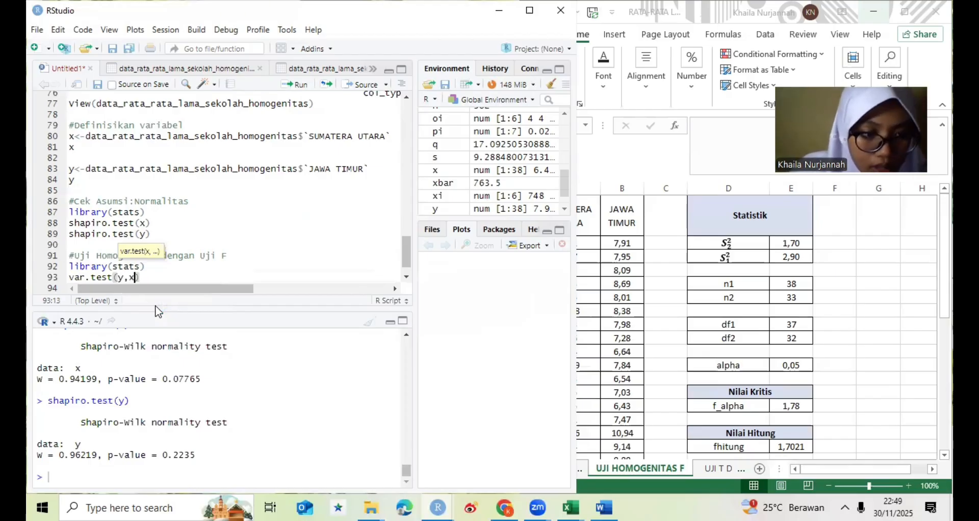
pyautogui.write(', a')
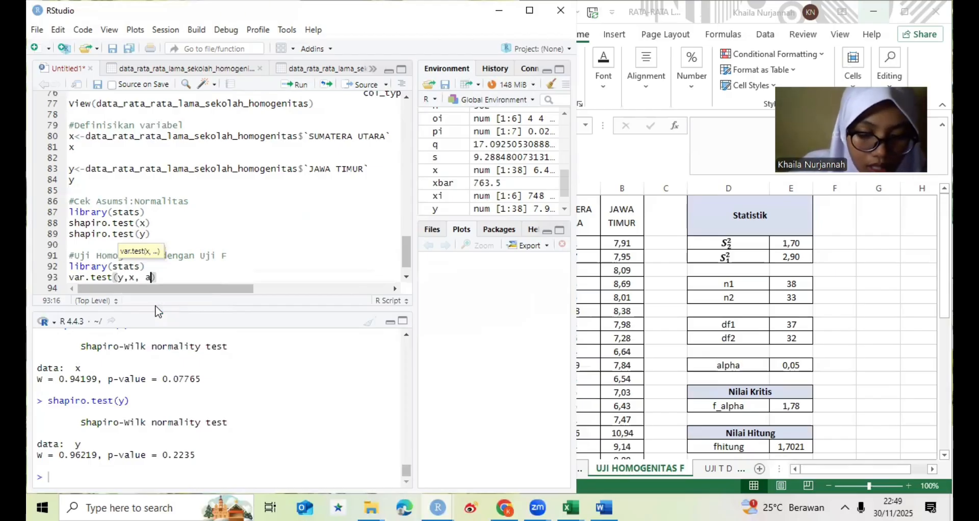
pyautogui.write('lte')
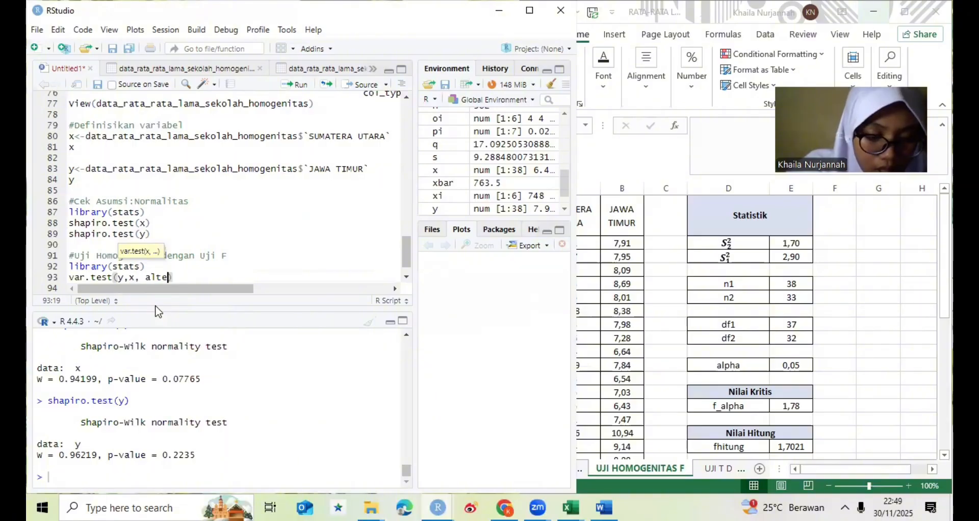
pyautogui.write('rna')
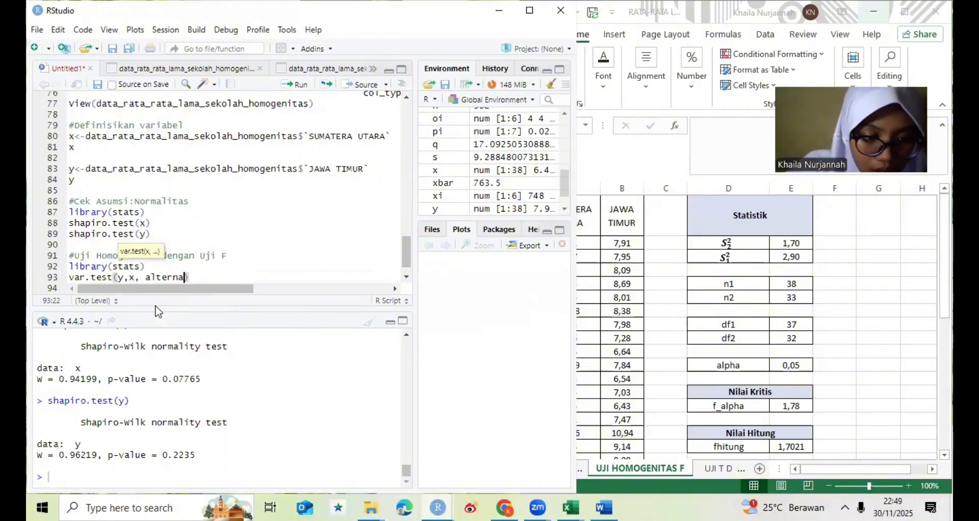
pyautogui.write('tive')
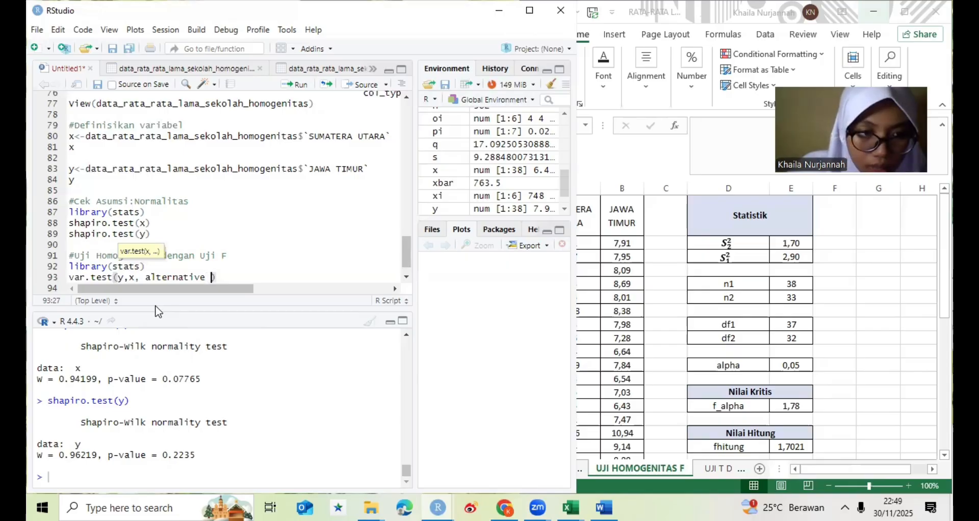
pyautogui.write(' =')
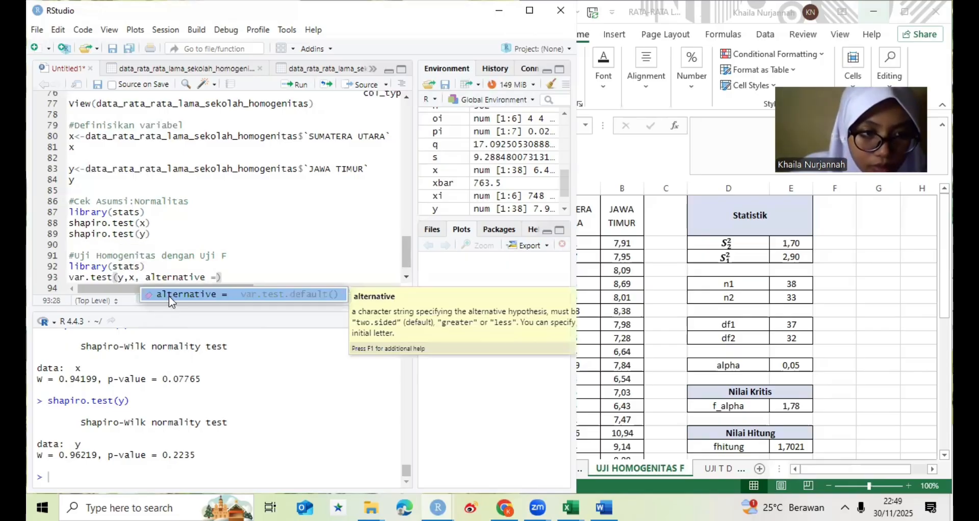
pyautogui.write(" '")
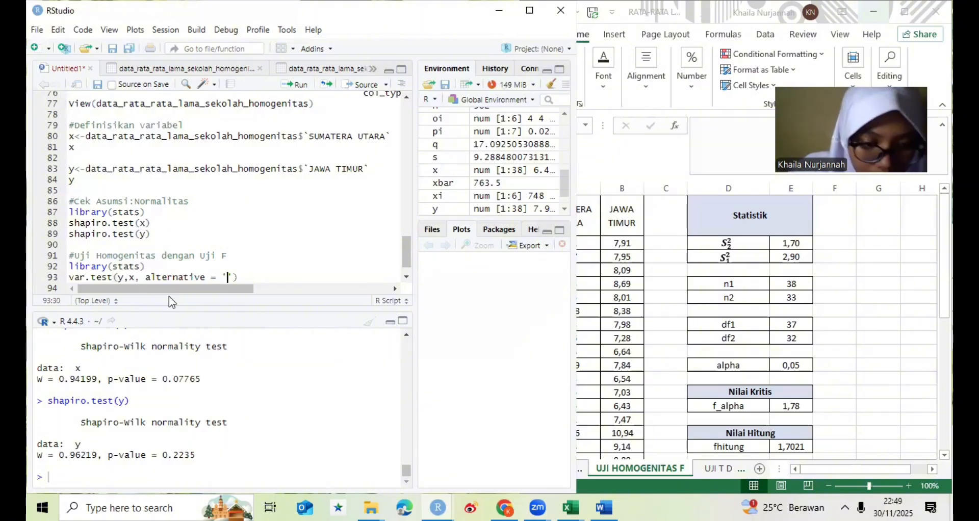
# - Add the argument alternative = "two.sided" to the var.test call to make the F test two-sided
pyautogui.press('BackSpace')
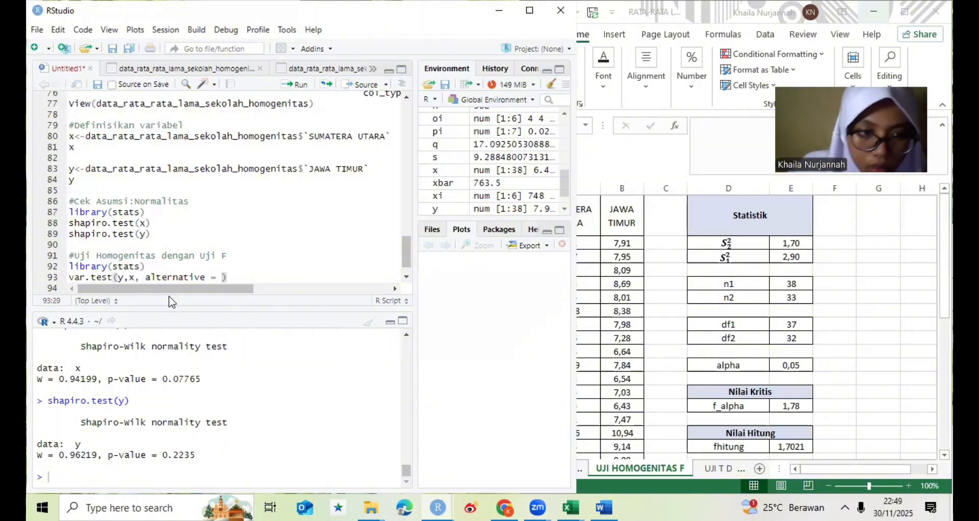
pyautogui.write('"')
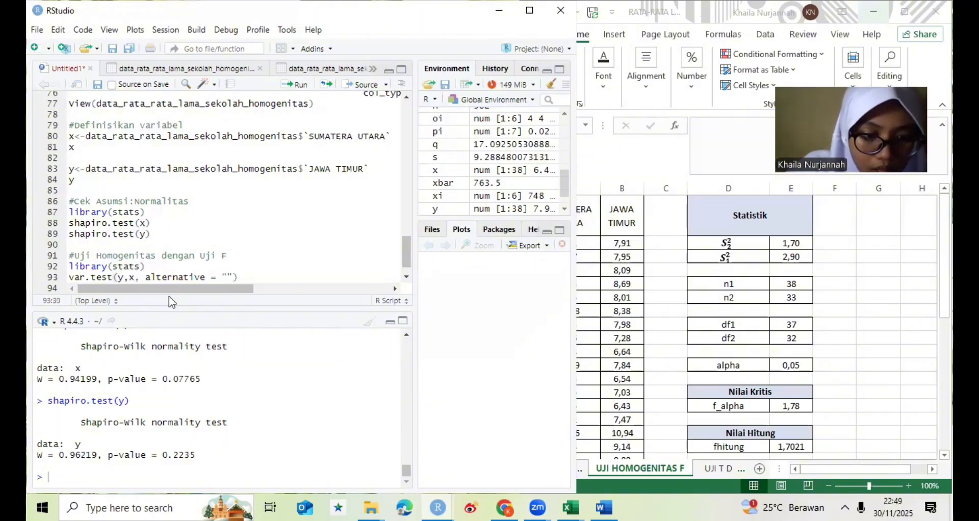
pyautogui.write('two')
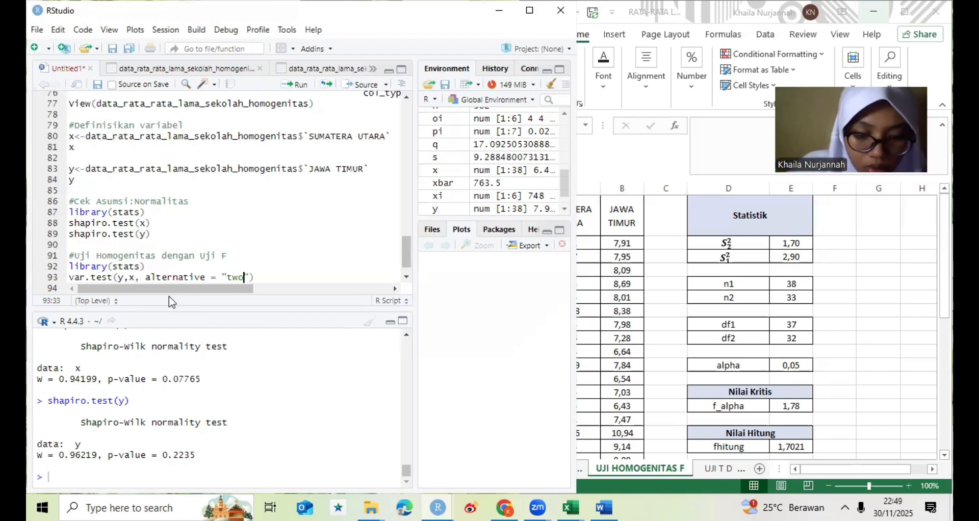
pyautogui.write('.sided')
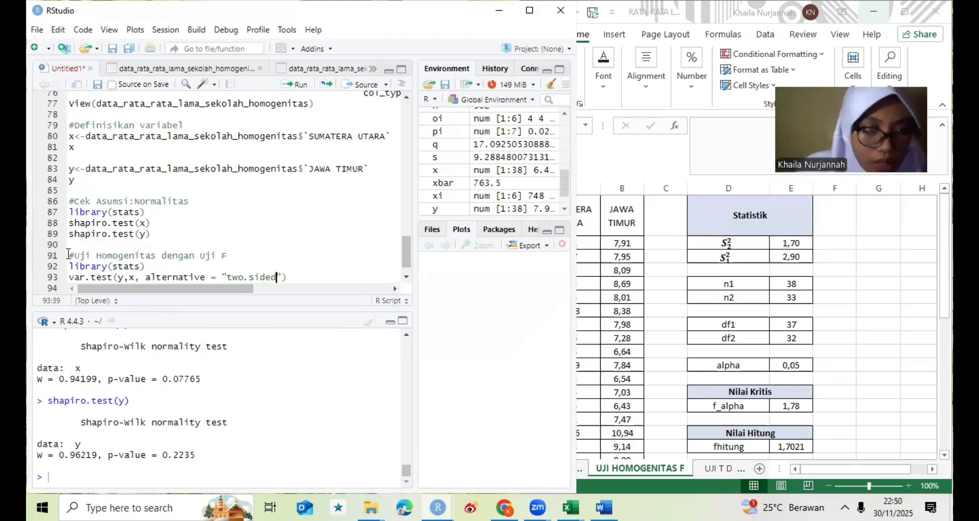
# - Run the homogeneity block in the script, from the "#Uji Homogenitas dengan Uji F" comment through the var.test line
pyautogui.press('Up')
pyautogui.press('Up')
pyautogui.press('Home')
pyautogui.keyDown('shift'); pyautogui.click(222, 277); pyautogui.keyUp('shift')
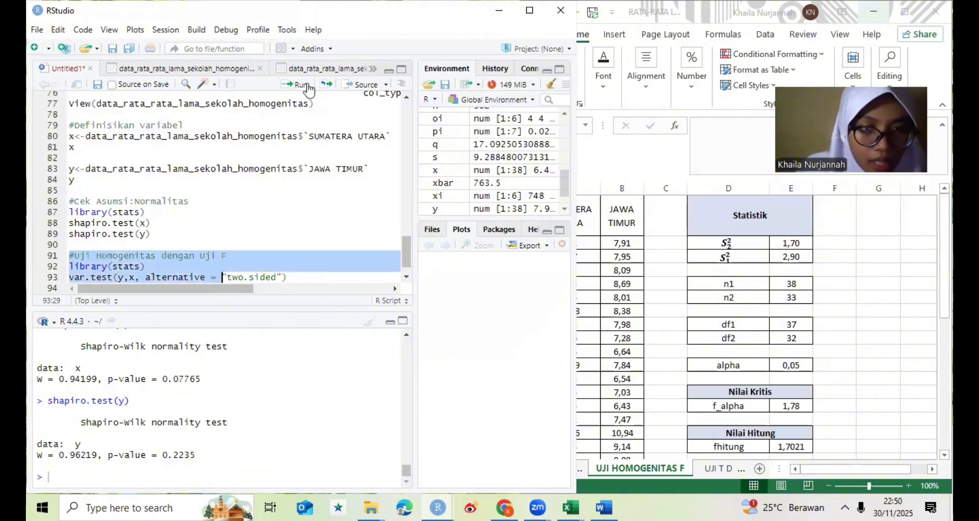
pyautogui.hotkey('shift', 'End')
pyautogui.click(308, 86)
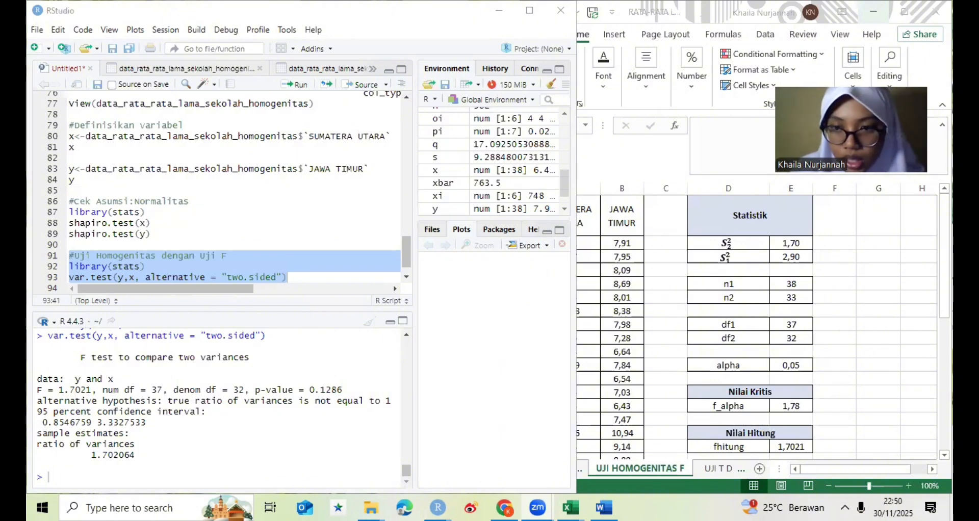
# - Switch to the Excel workbook and examine the fhitung and P-value results on the UJI HOMOGENITAS F sheet for comparison
pyautogui.click(858, 21)
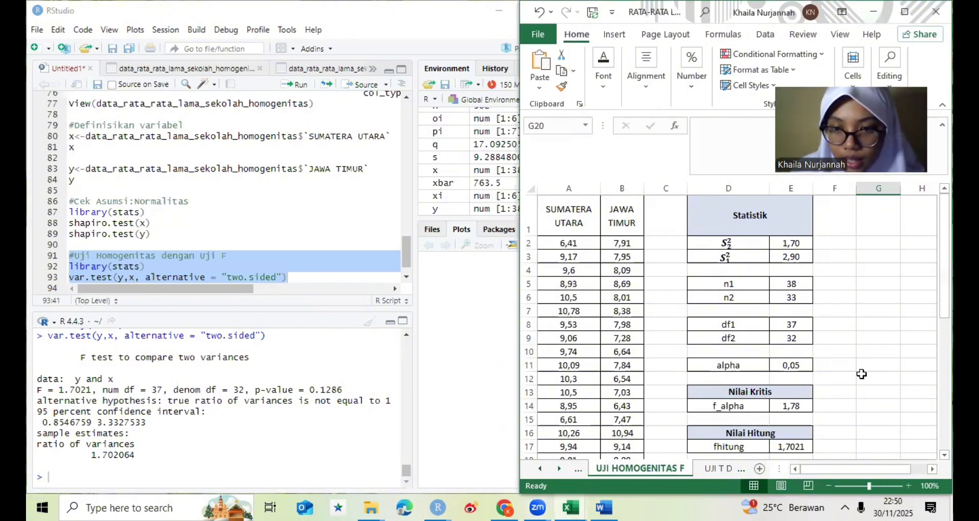
pyautogui.moveTo(944, 300); pyautogui.dragTo(944, 306)
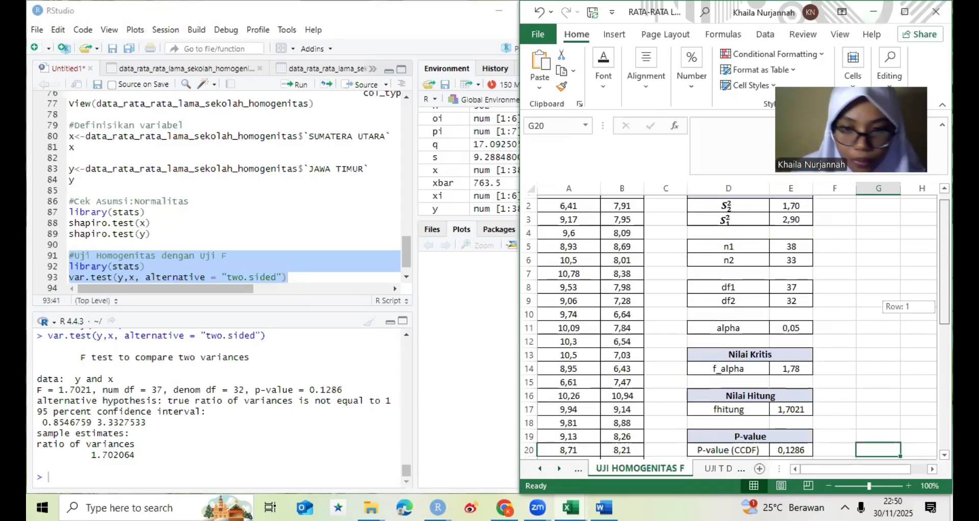
pyautogui.scroll(-1, 808, 375)
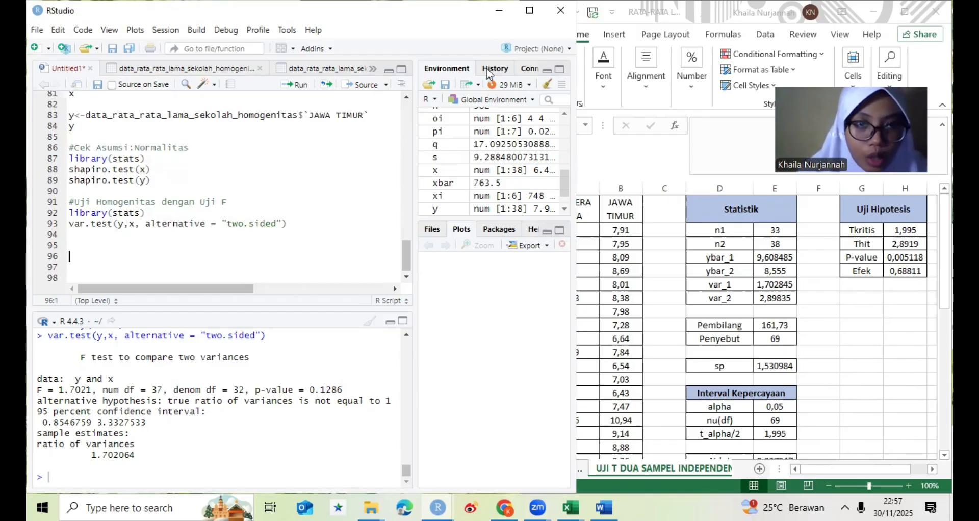
# - Start an Excel data import in RStudio, search Documents for "data" and load the file data_rata-rata lama sekolah
pyautogui.click(469, 82)
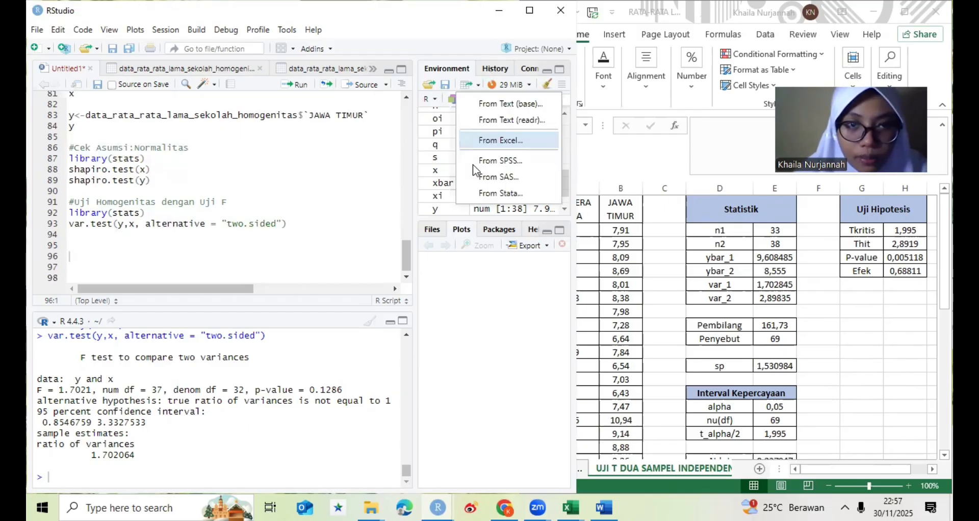
pyautogui.click(477, 143)
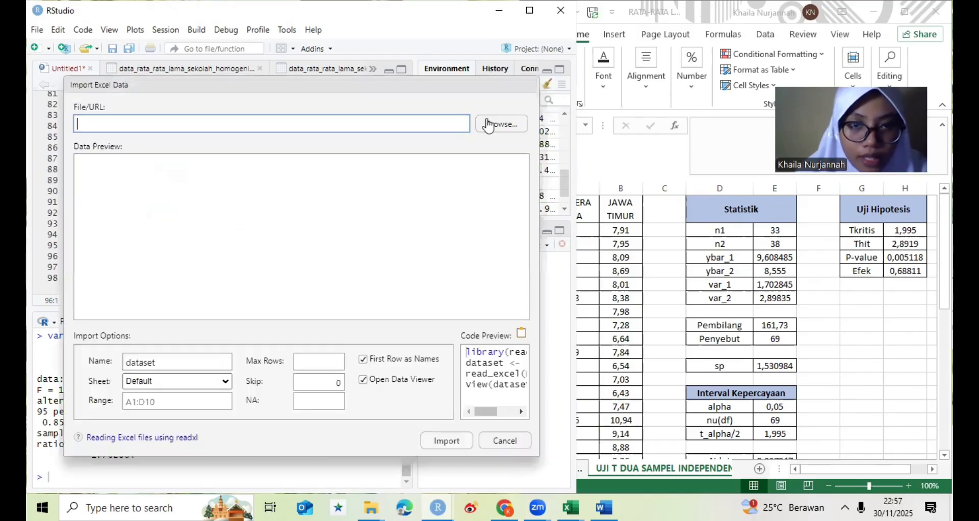
pyautogui.click(495, 124)
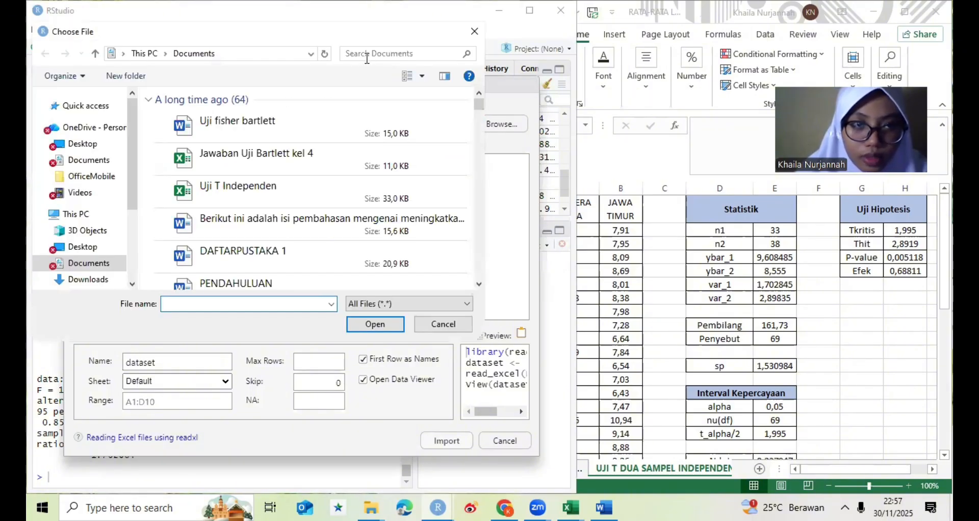
pyautogui.click(353, 52)
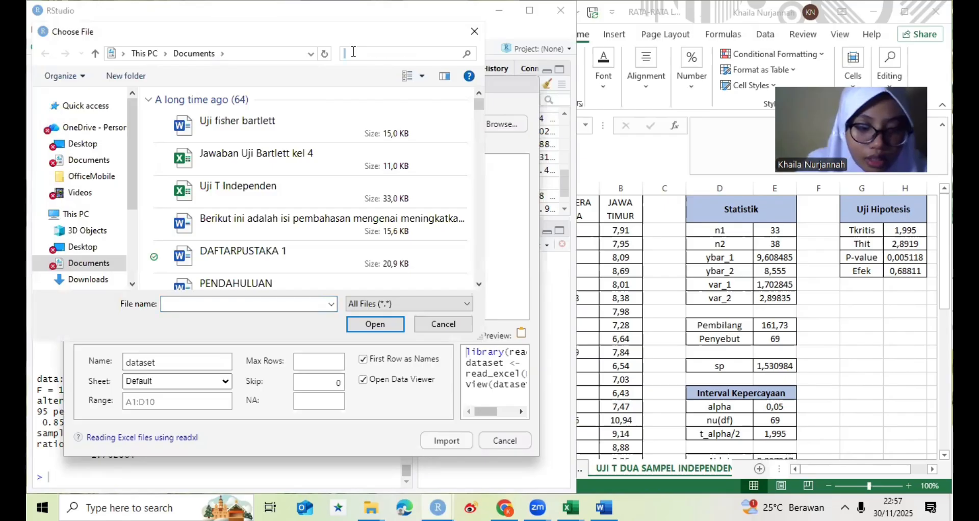
pyautogui.write('data')
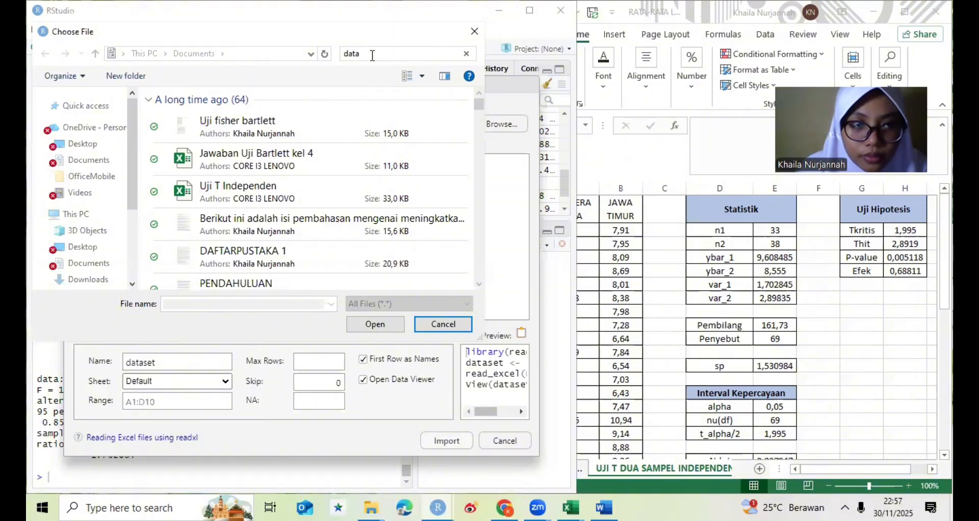
pyautogui.click(297, 133)
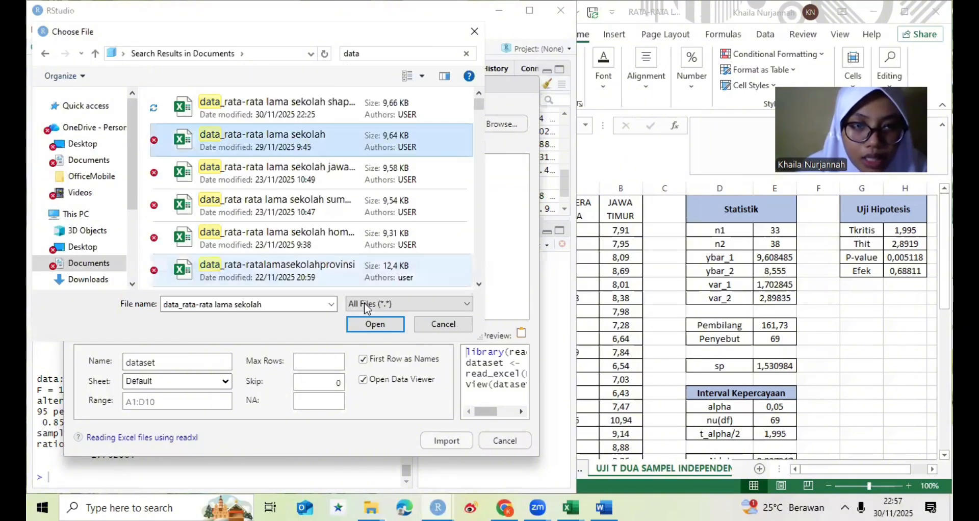
pyautogui.click(370, 325)
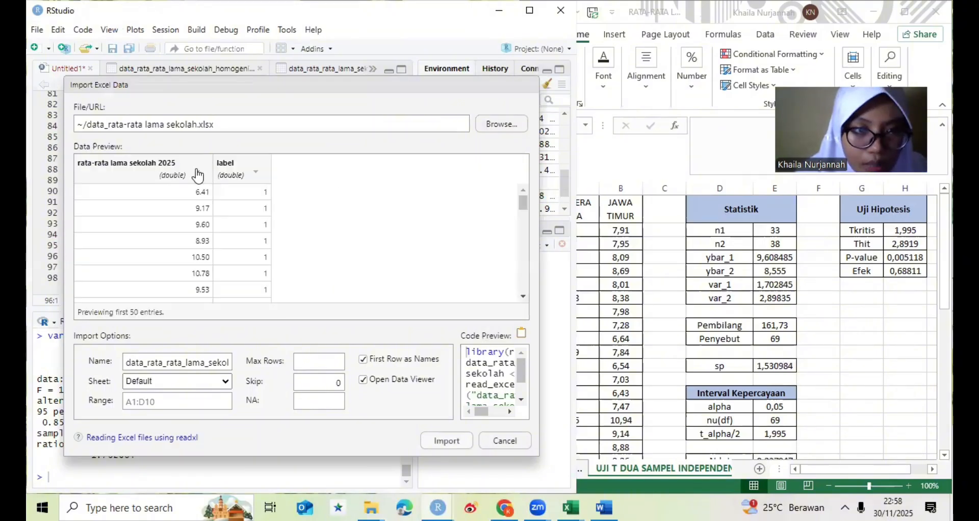
# - Set the rata-rata lama sekolah 2025 column to numeric and the label column to character, check the preview and import the dataset
pyautogui.click(198, 175)
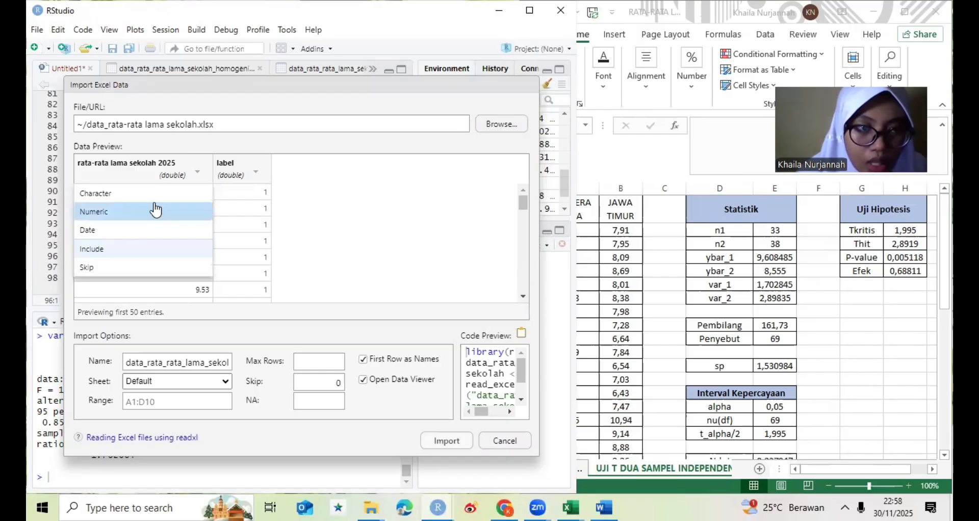
pyautogui.click(242, 164)
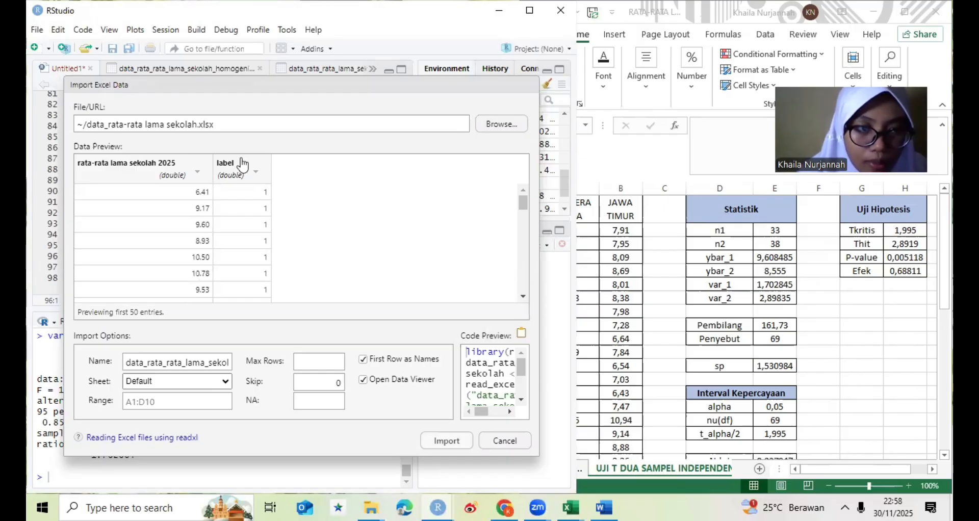
pyautogui.click(243, 165)
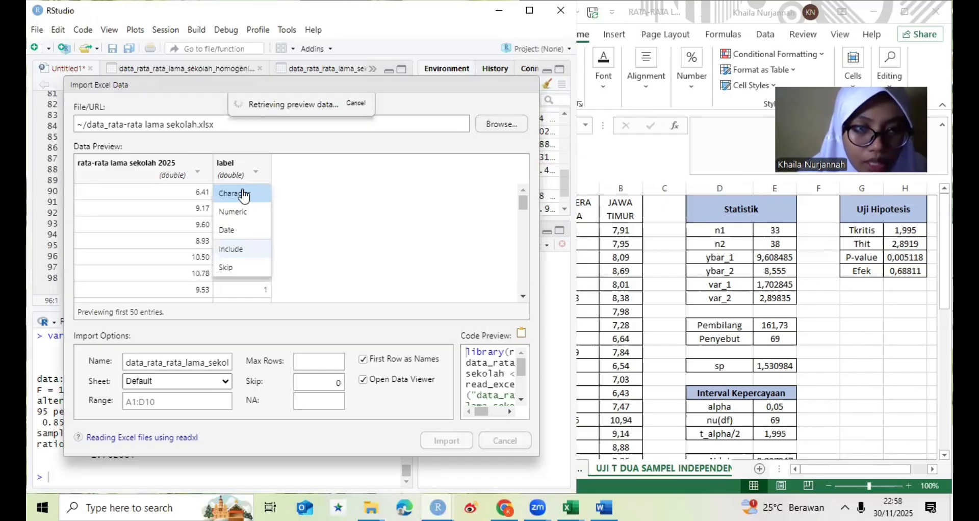
pyautogui.click(495, 196)
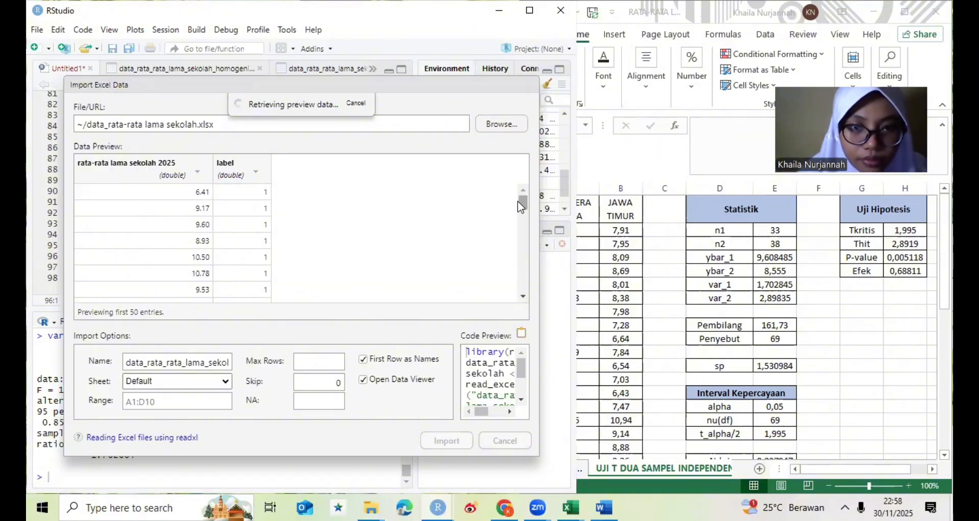
pyautogui.scroll(-1, 517, 204)
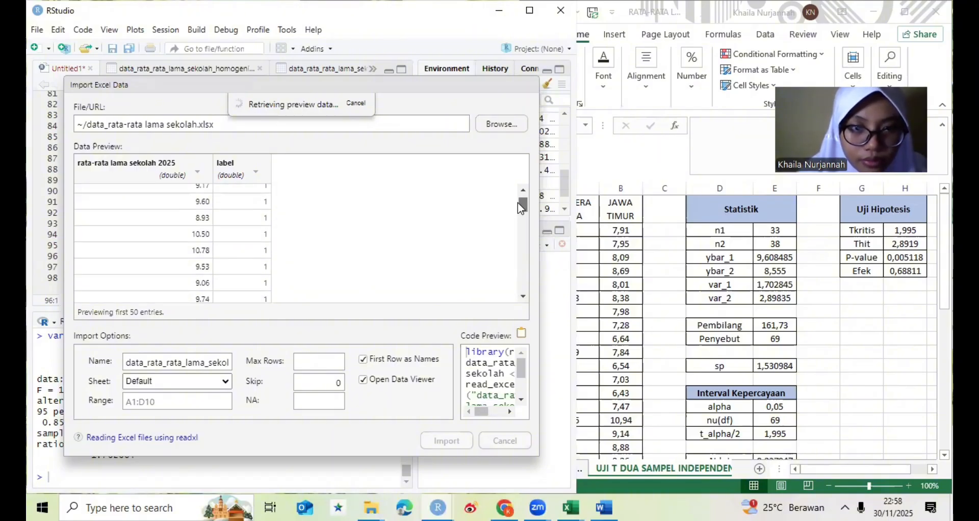
pyautogui.moveTo(518, 203)
pyautogui.mouseDown()
pyautogui.moveTo(517, 226)
pyautogui.moveTo(515, 216)
pyautogui.mouseUp()
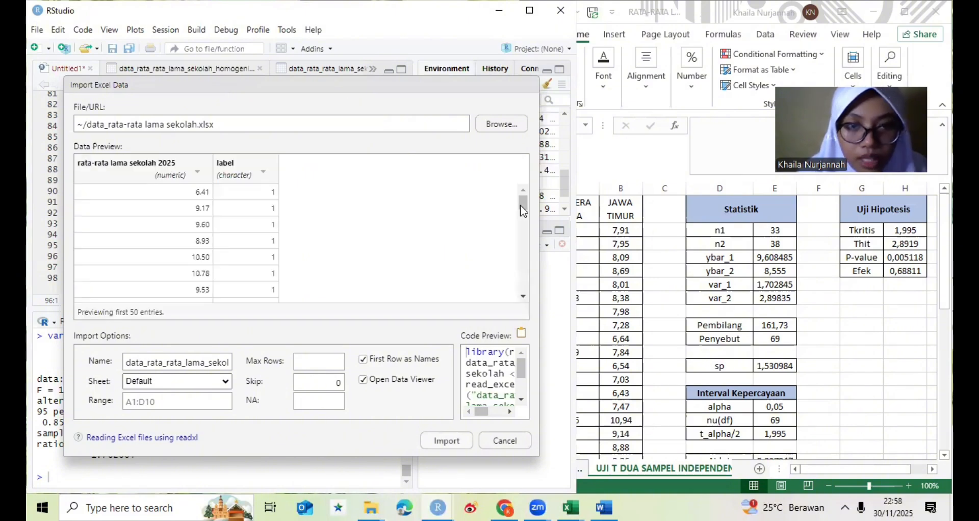
pyautogui.scroll(-1, 525, 209)
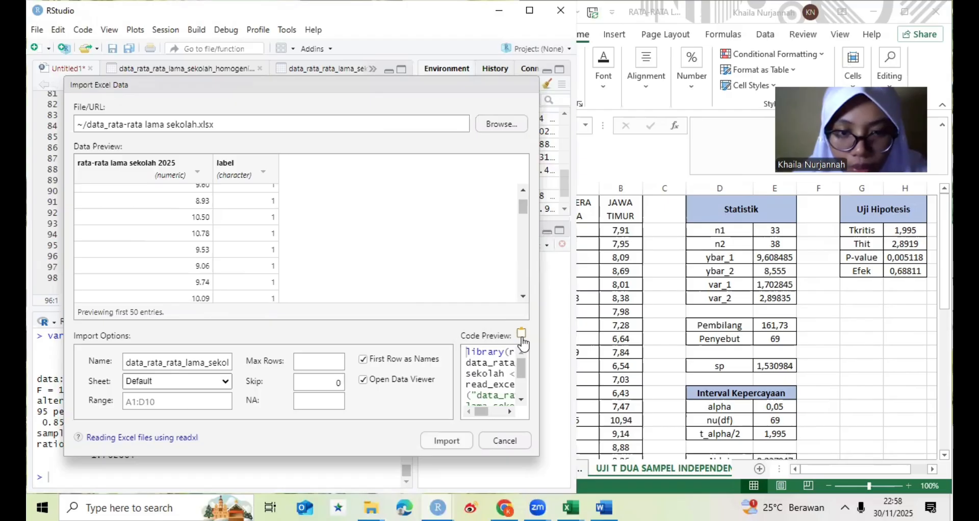
pyautogui.click(447, 442)
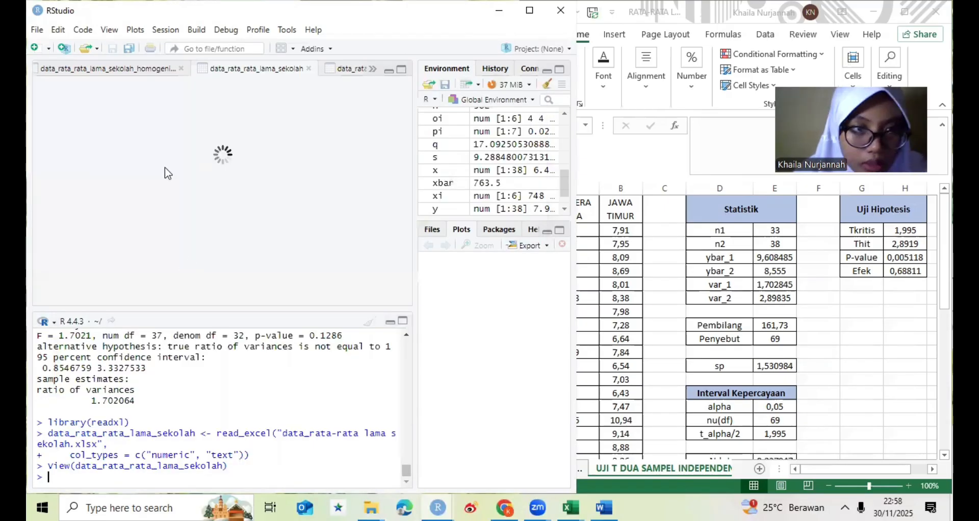
# - Paste the readxl import code for data_rata_rata_lama_sekolah below the F test in the Untitled1 script and run it
pyautogui.click(57, 70)
pyautogui.click(55, 72)
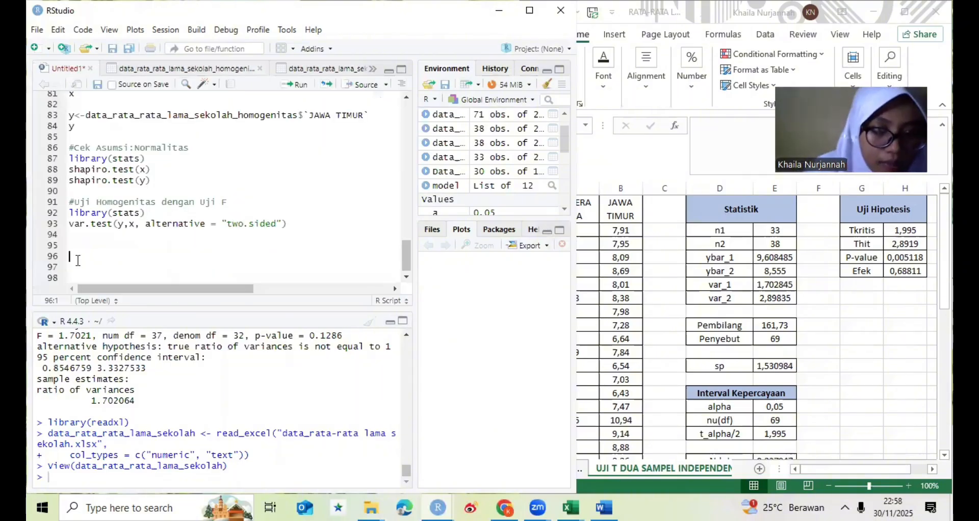
pyautogui.write('library(readxl) data_rata_rata_lama_sekolah <- read_excel("data_rata-rata lama sekolah.xlsx",                                           col_types = c("numeric", "text")) View(data_rata_rata_lama_sekolah)')
pyautogui.moveTo(76, 246); pyautogui.dragTo(255, 277)
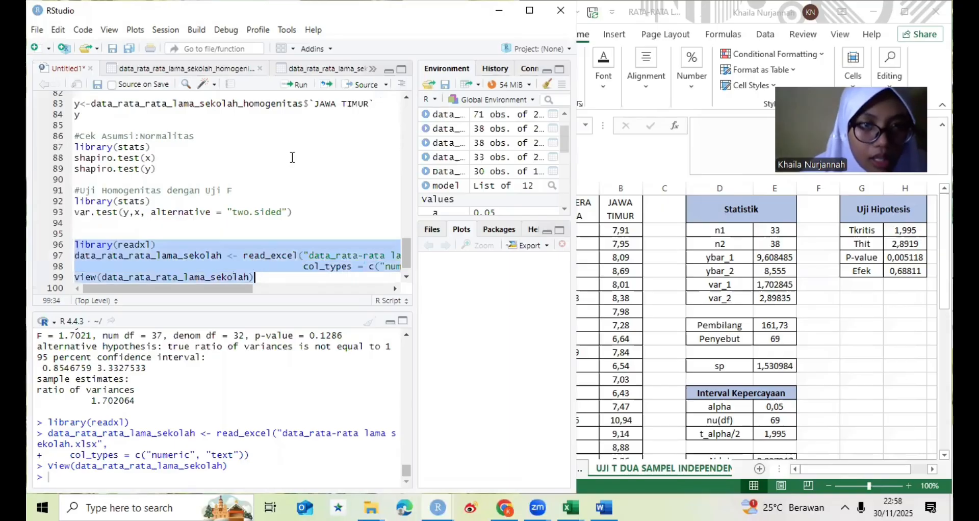
pyautogui.click(308, 84)
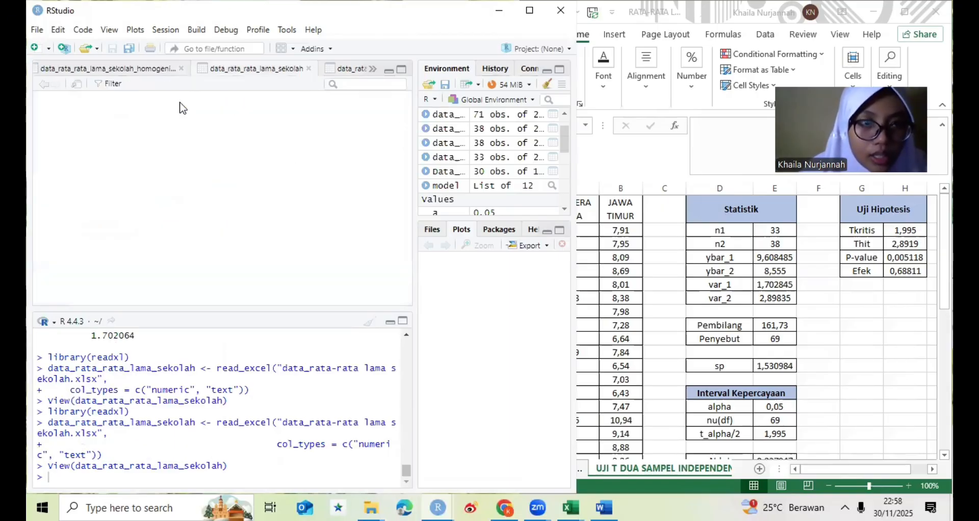
# - Return to the script and add the comment "#Definisikan variabel" below the import code, separated from it by a blank line
pyautogui.click(57, 69)
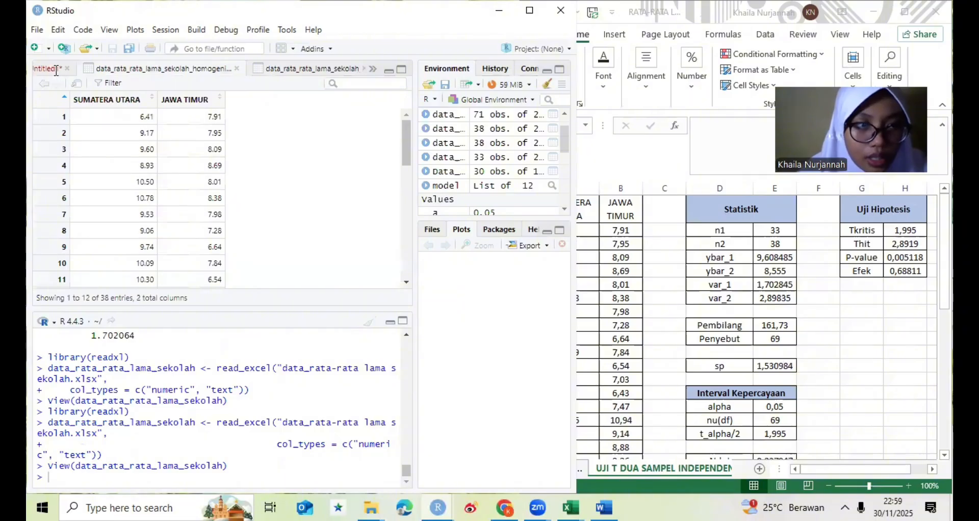
pyautogui.click(56, 70)
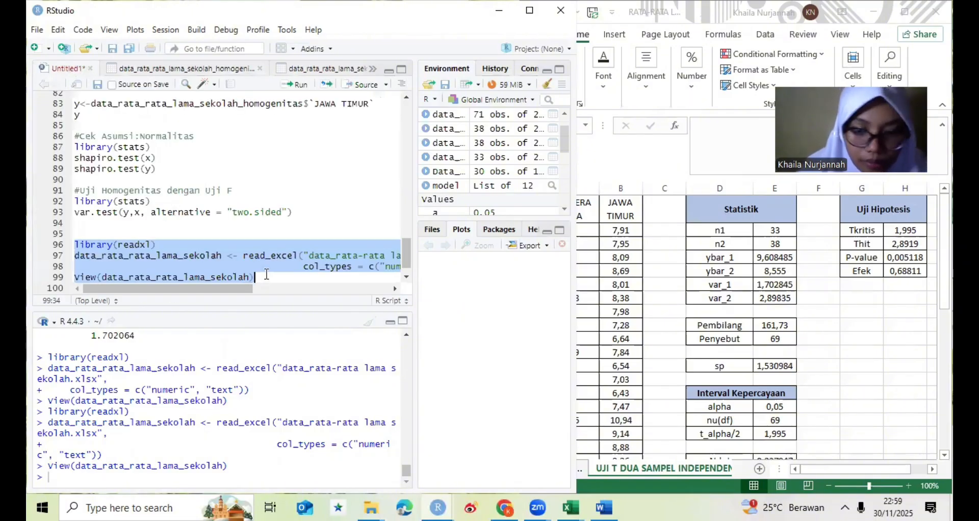
pyautogui.press('Down')
pyautogui.press('Down')
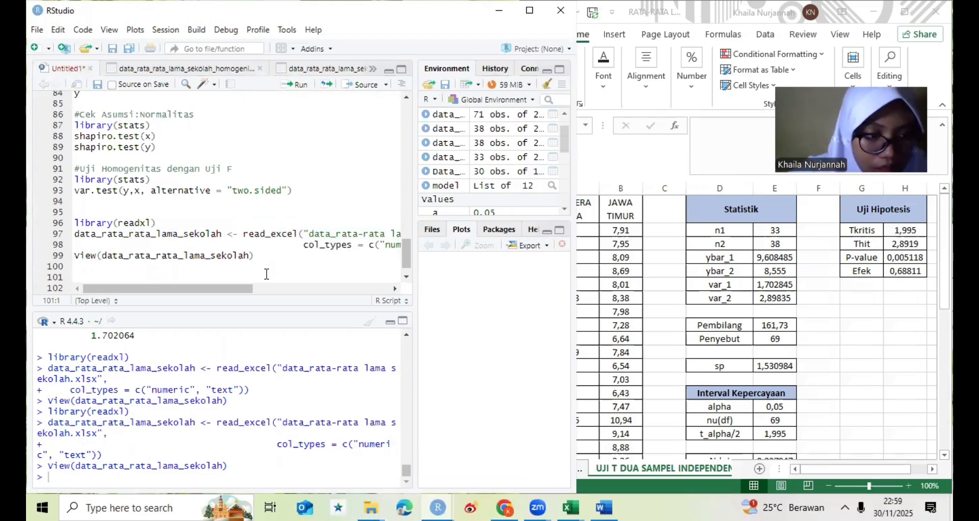
pyautogui.write('#')
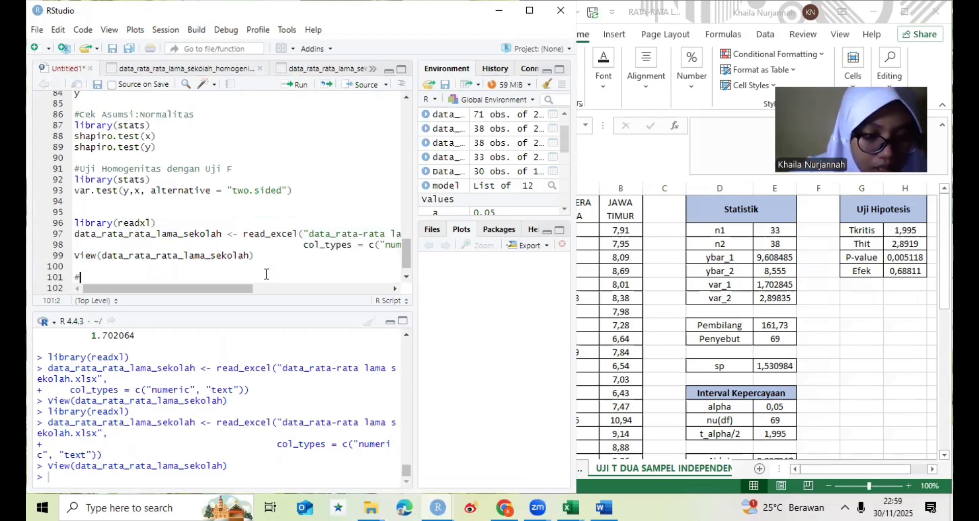
pyautogui.write('Defi')
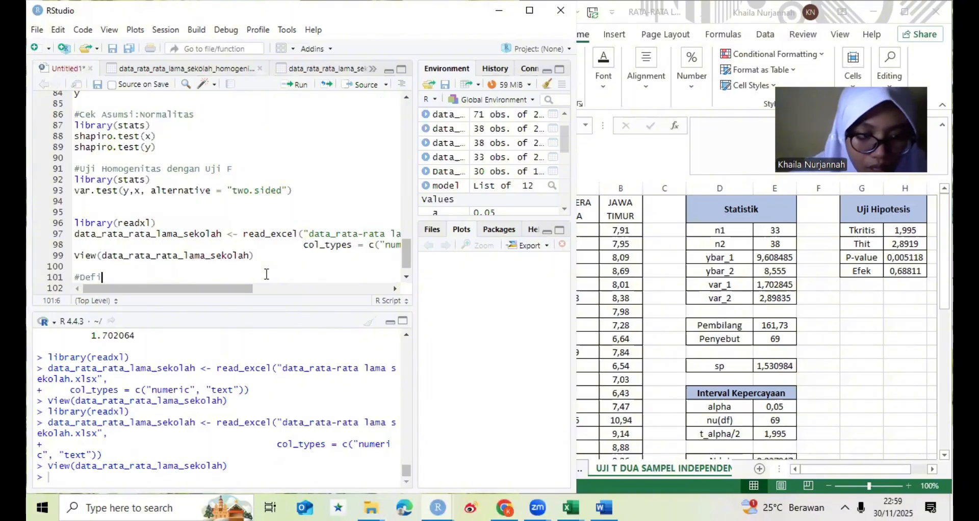
pyautogui.write('nisikan')
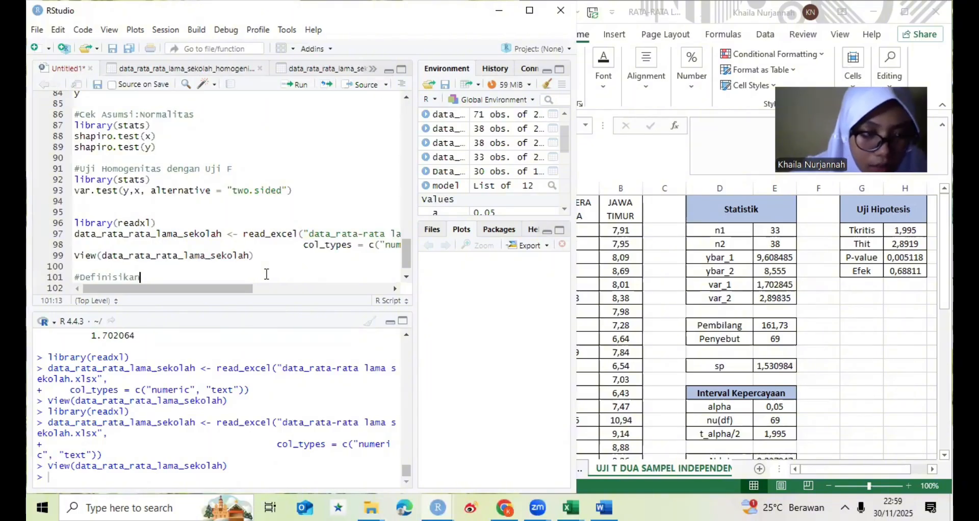
pyautogui.write(' v')
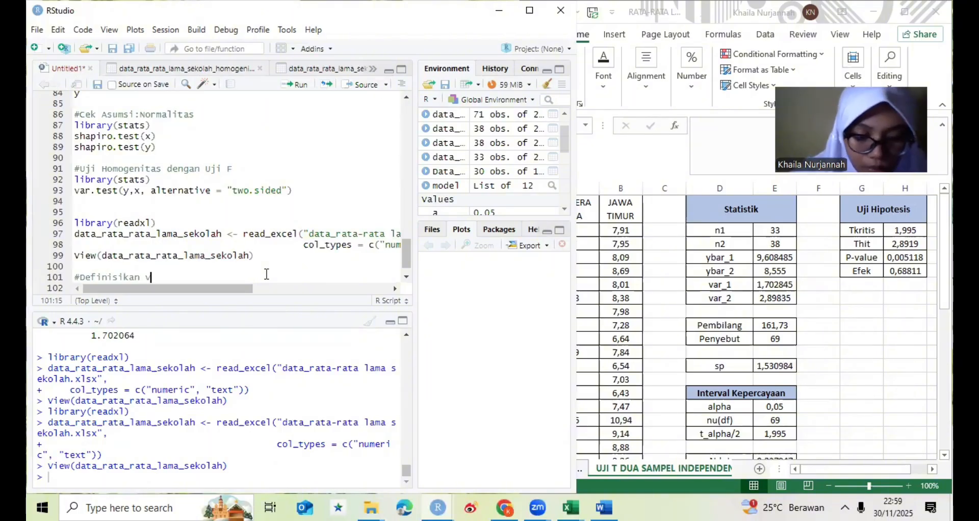
pyautogui.write('ariabel')
pyautogui.press('Return')
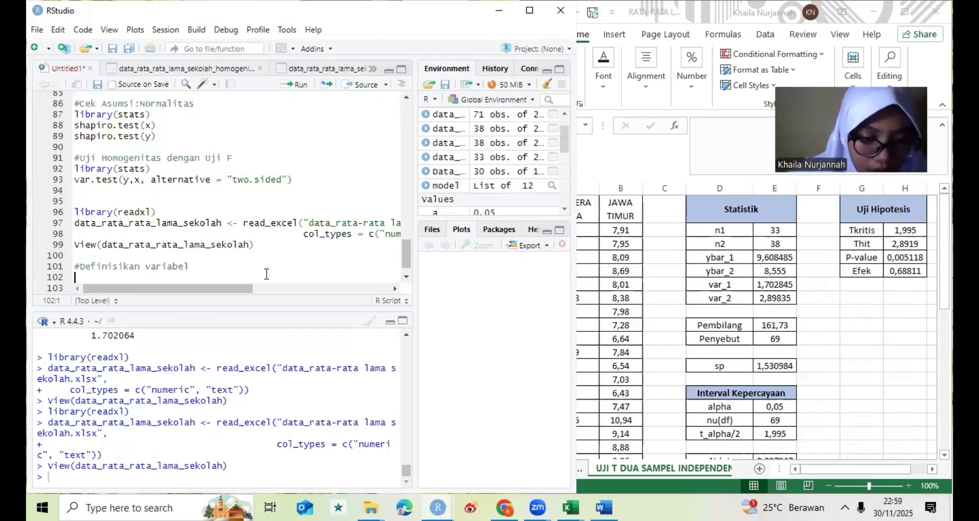
# - Below the comment, assign y1 the `rata-rata lama sekolah 2025` column of data_rata_rata_lama_sekolah
pyautogui.write('y1')
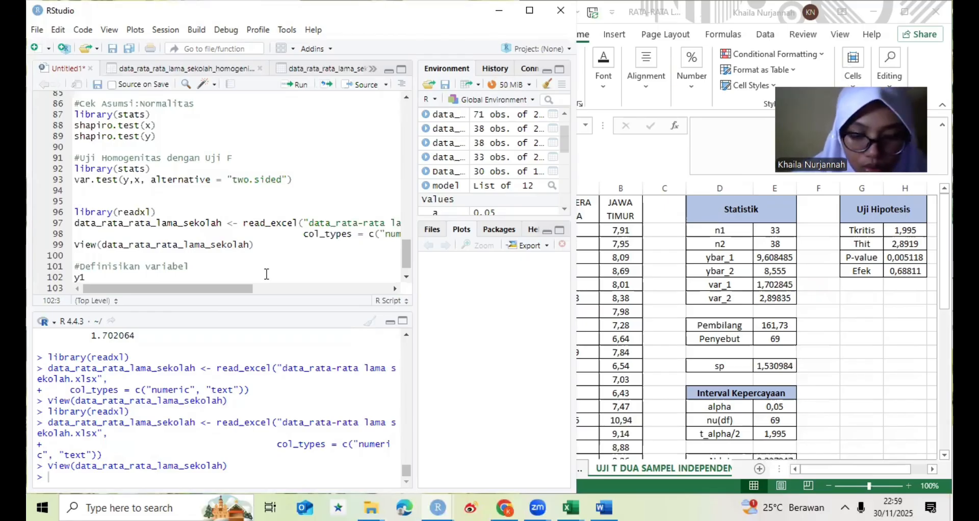
pyautogui.write('<')
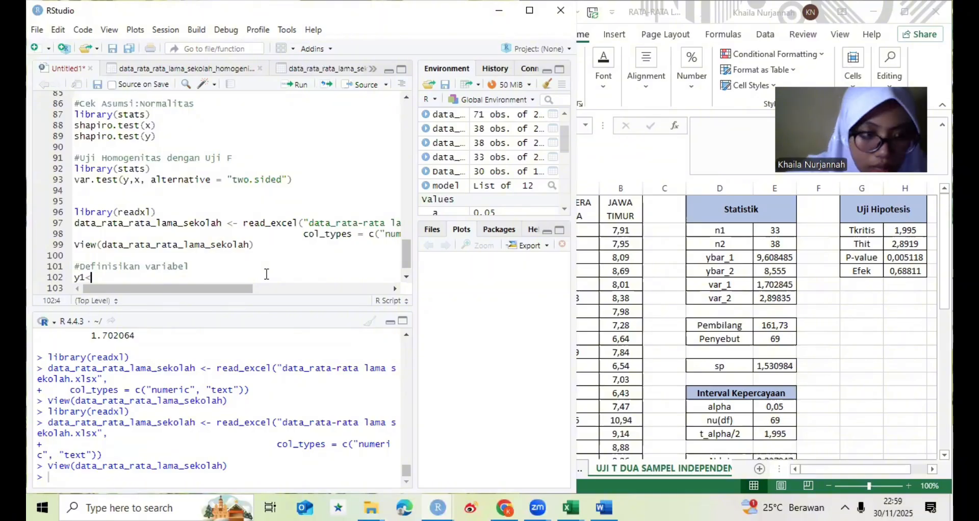
pyautogui.write('-data')
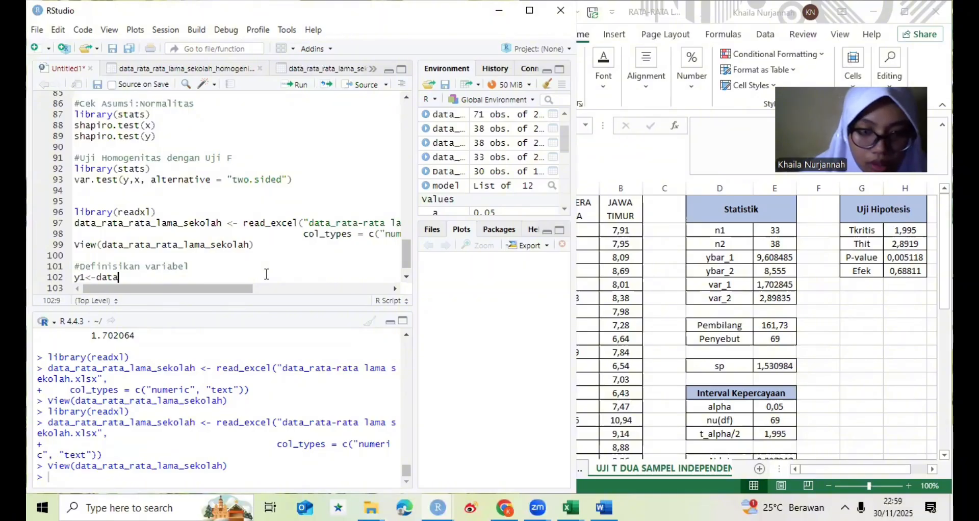
pyautogui.write('_')
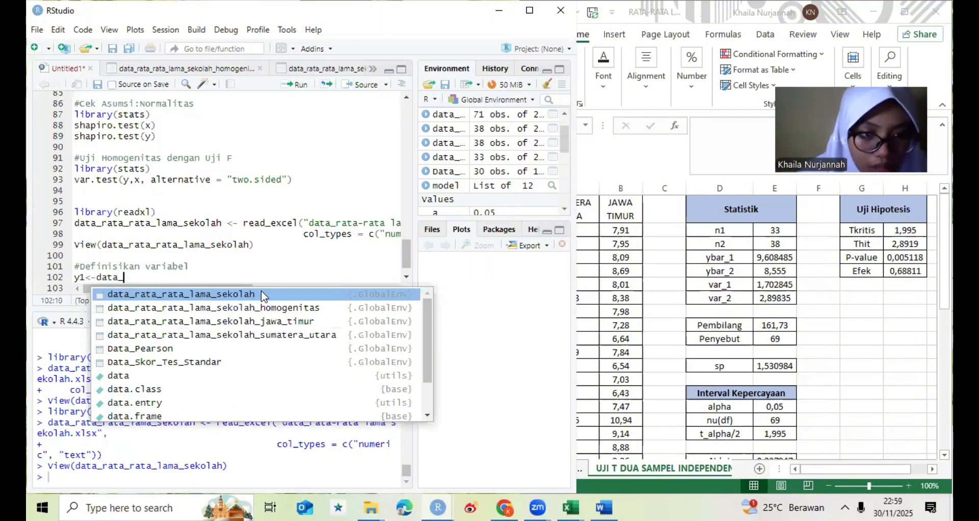
pyautogui.click(262, 293)
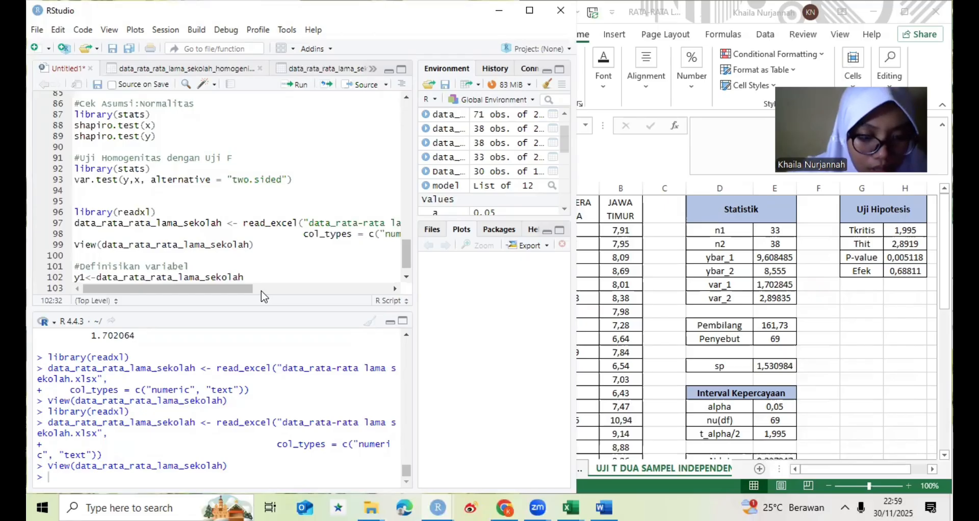
pyautogui.write('$rata')
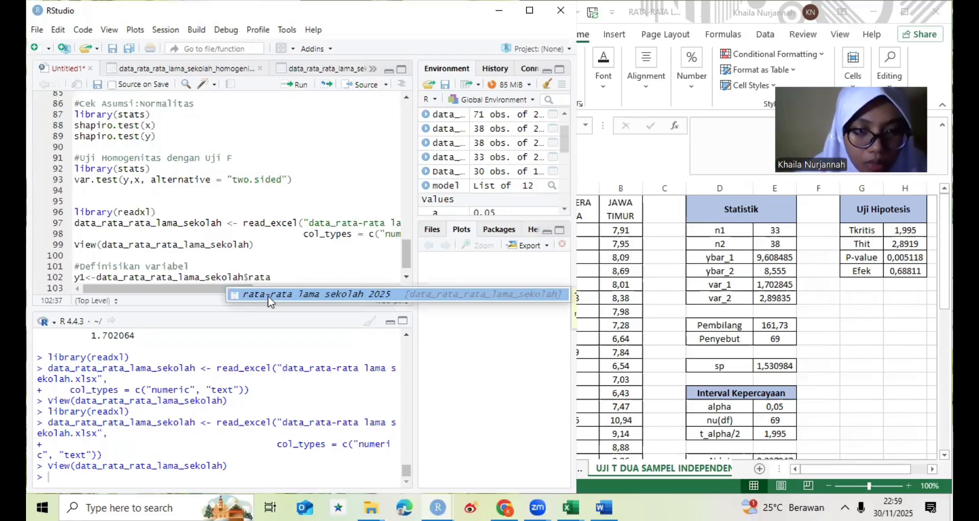
pyautogui.click(268, 294)
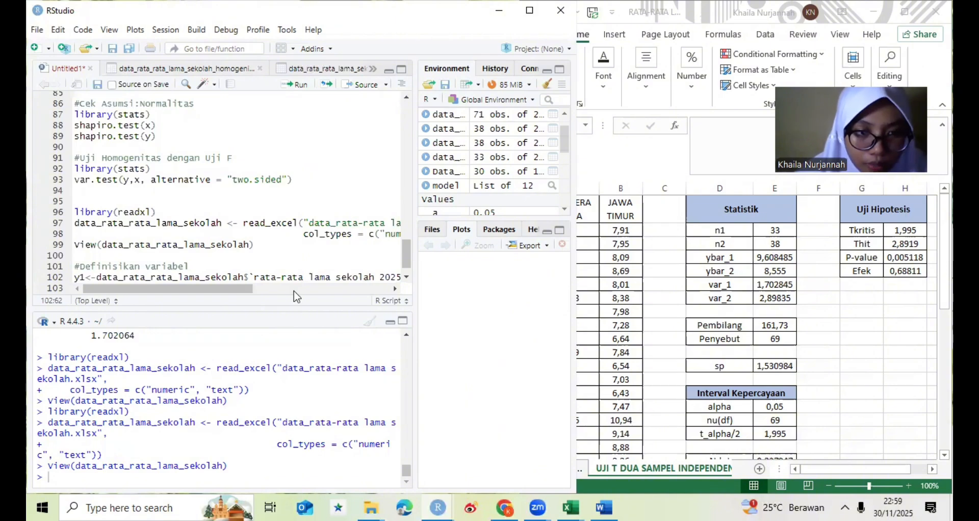
# - Append a square-bracket row filter to the y1 expression that references data_rata_rata_lama_sekolah$label
pyautogui.click(321, 291)
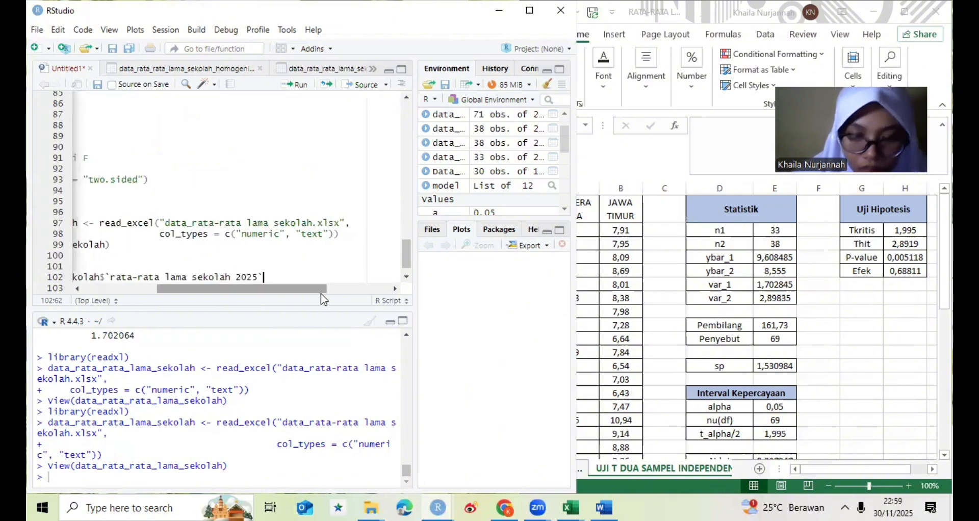
pyautogui.write('[')
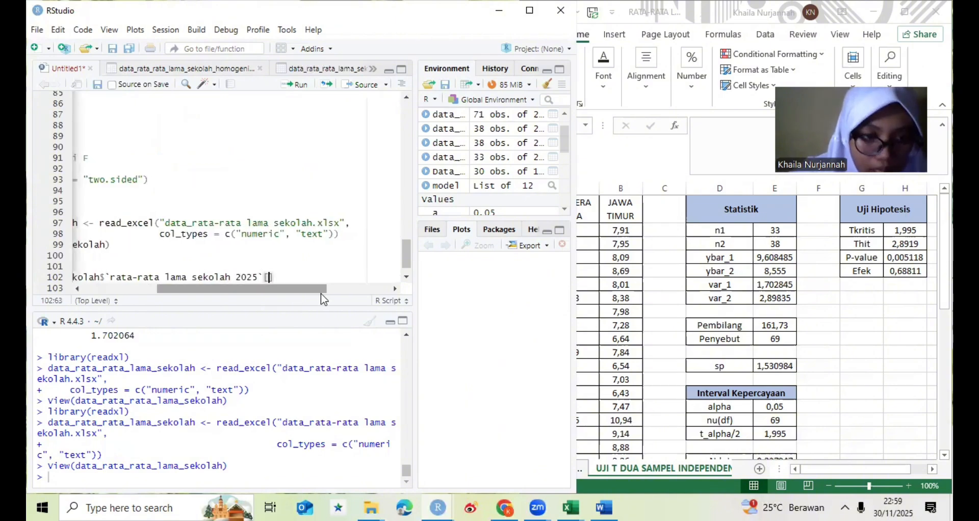
pyautogui.write('data')
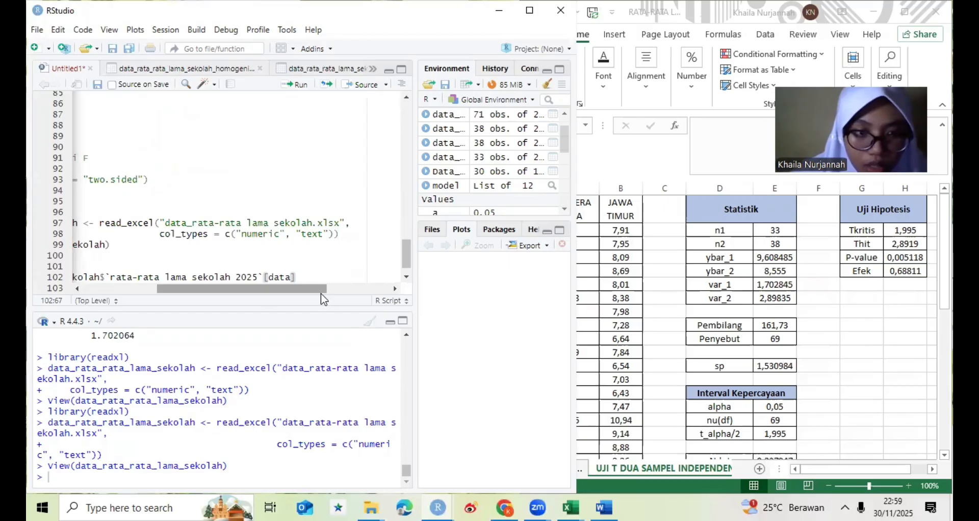
pyautogui.write('_')
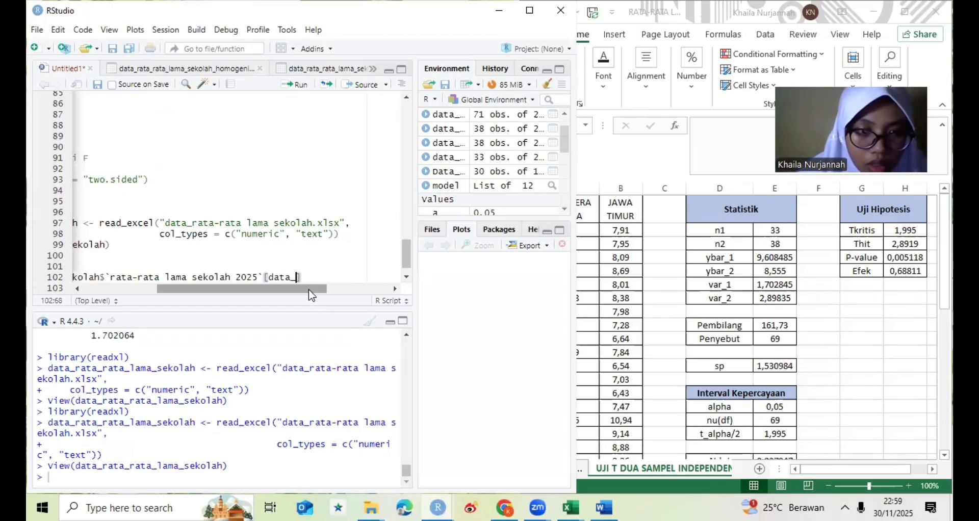
pyautogui.press('Tab')
pyautogui.click(311, 295)
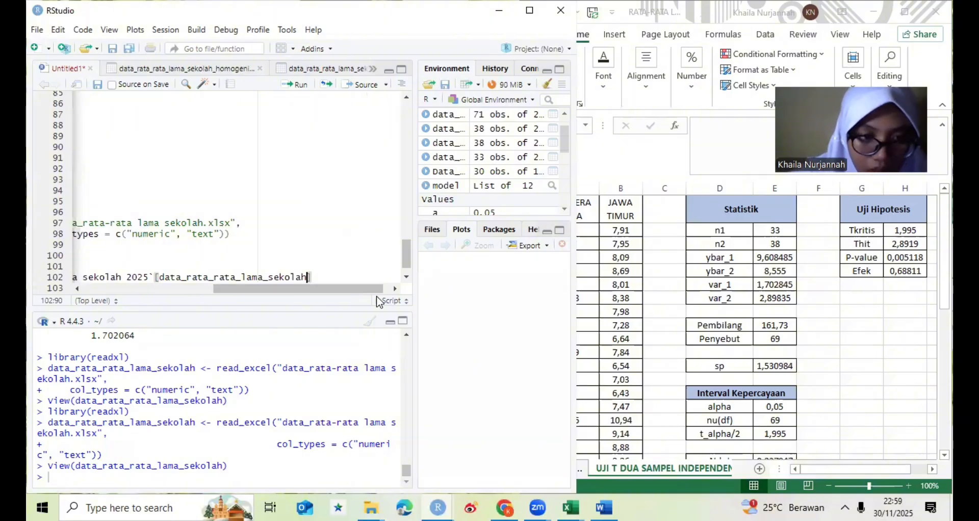
pyautogui.write('$la')
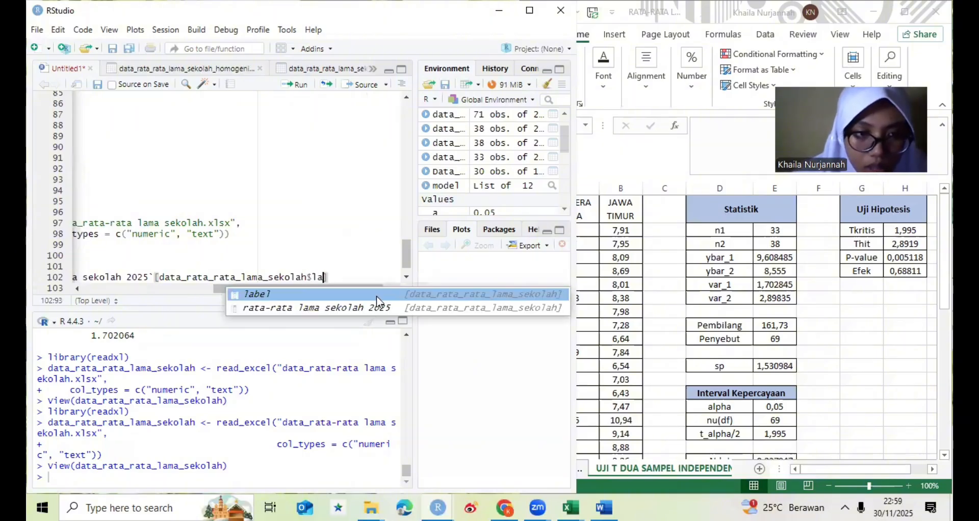
pyautogui.doubleClick(376, 296)
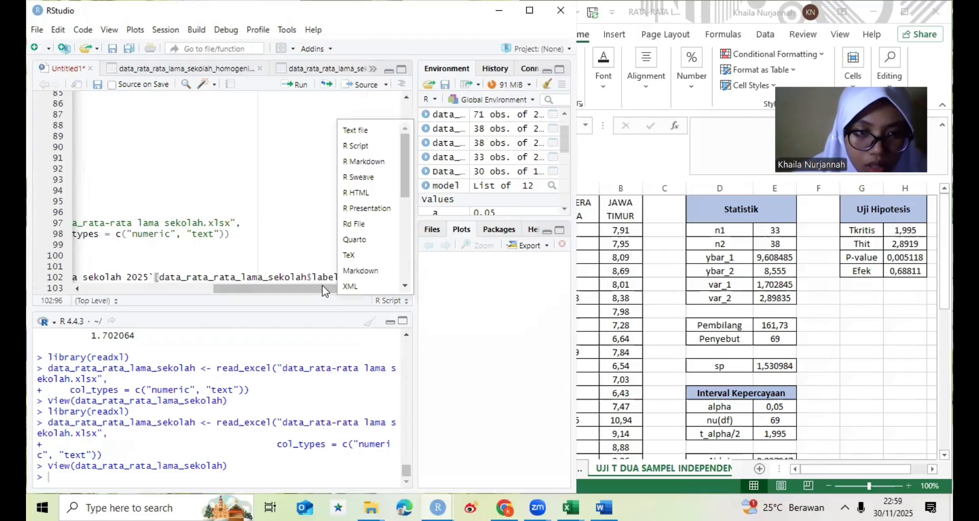
pyautogui.click(338, 278)
# - Complete the y1 filter condition so that label == "1" inside the brackets
pyautogui.write(']')
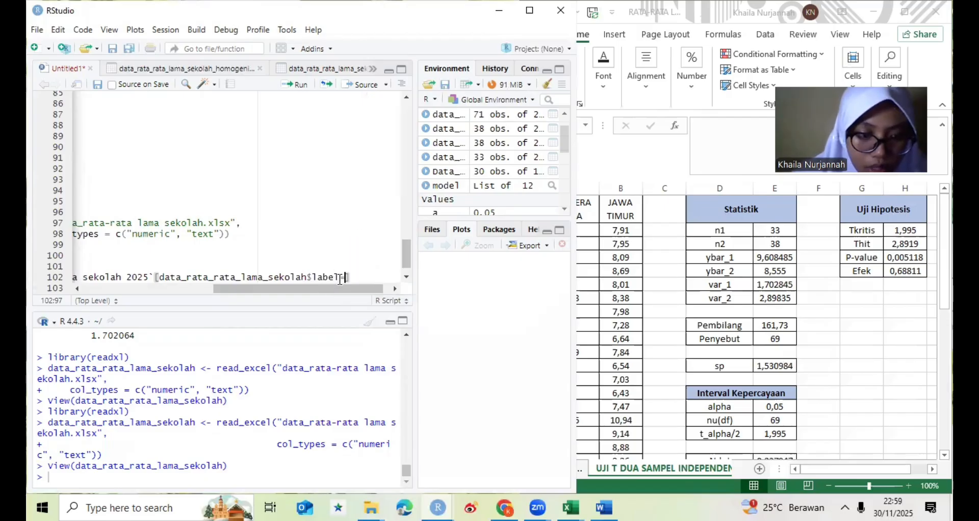
pyautogui.write('=')
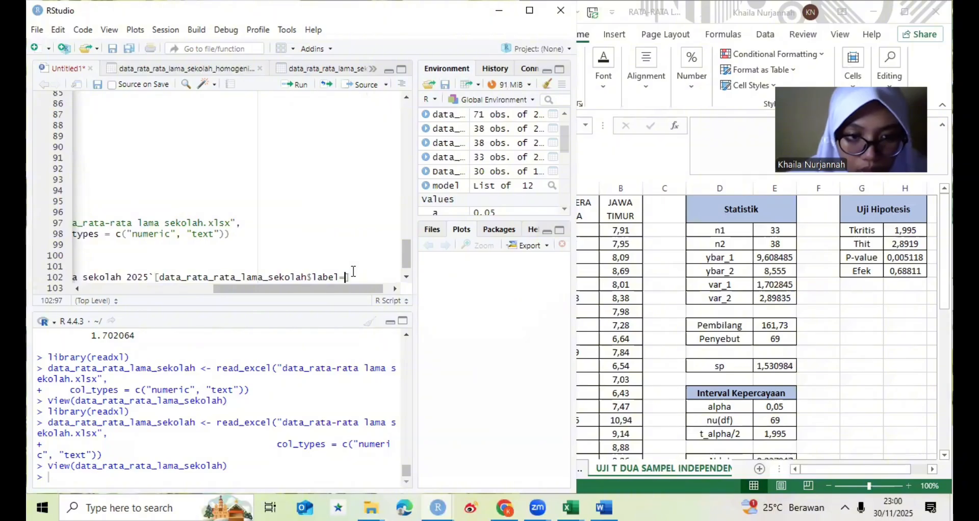
pyautogui.write('=')
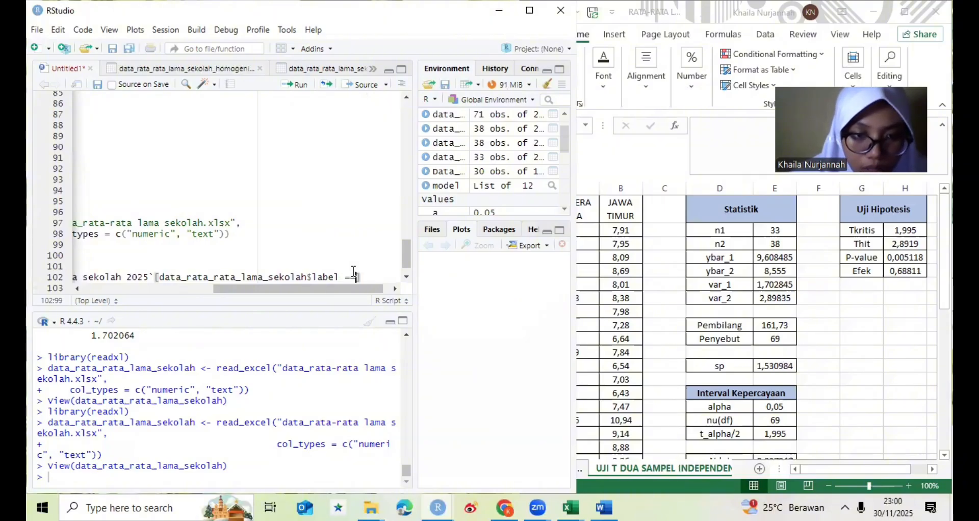
pyautogui.write(' "')
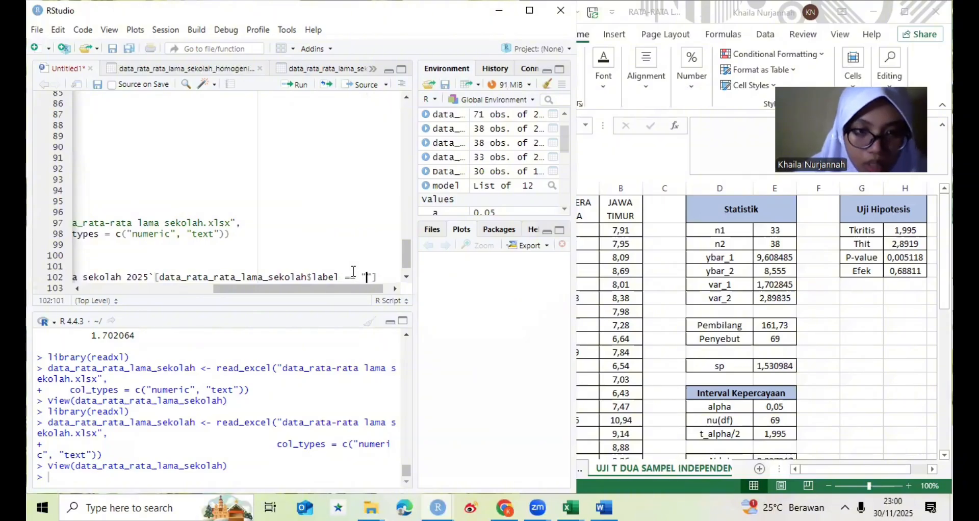
pyautogui.write('1"')
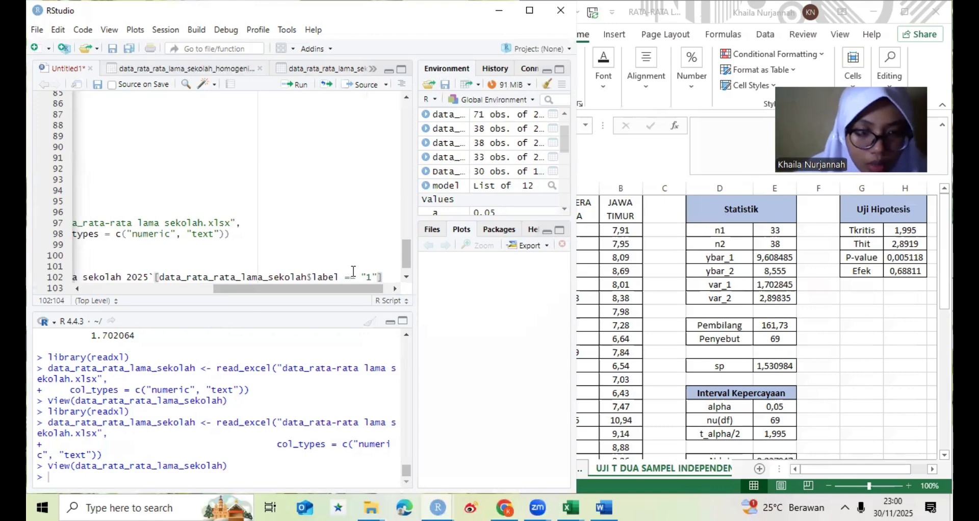
# - On a new line below y1, assign y2 the `rata-rata lama sekolah 2025` column of data_rata_rata_lama_sekolah
pyautogui.press('Return')
pyautogui.write('y')
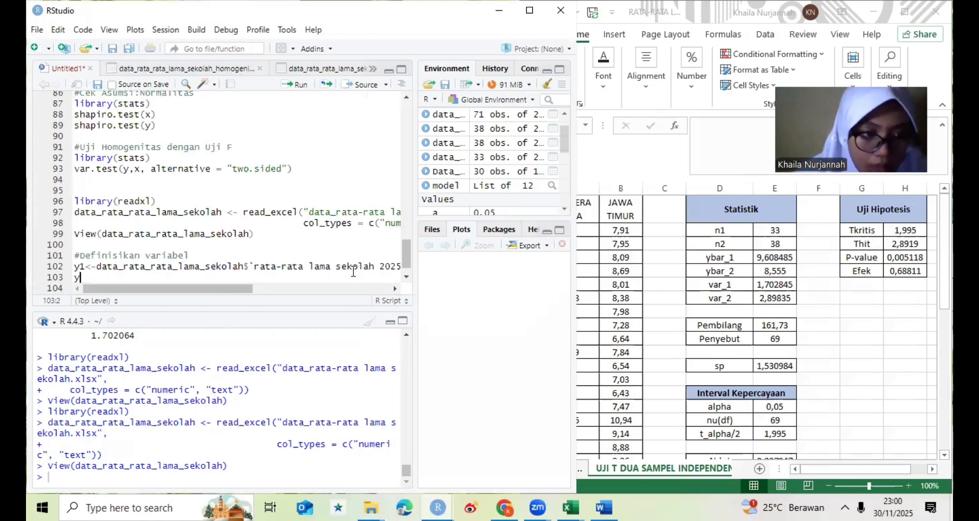
pyautogui.write('2<')
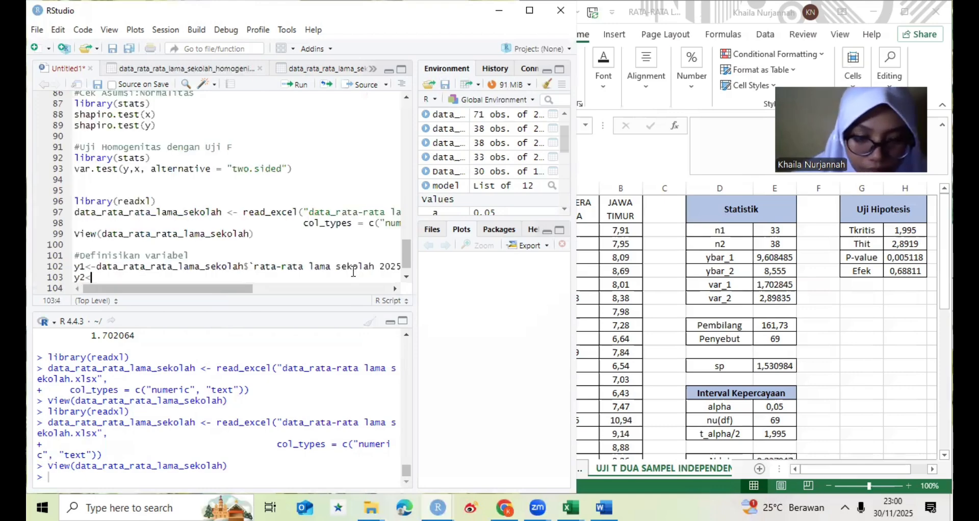
pyautogui.write('-')
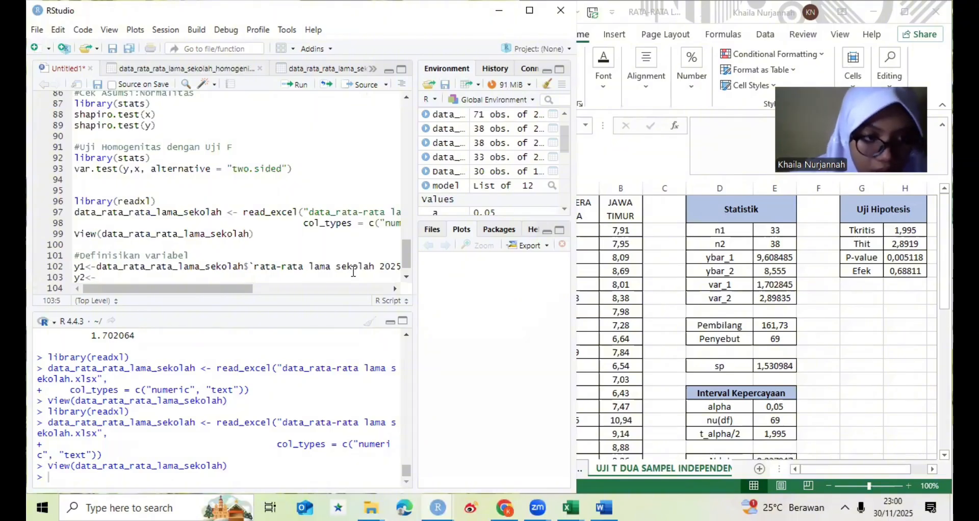
pyautogui.write('data_')
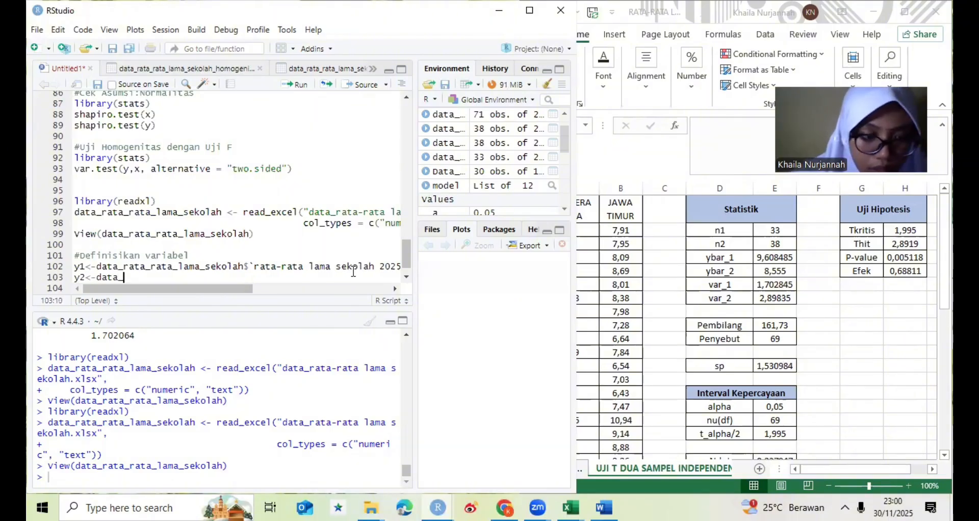
pyautogui.write('rata')
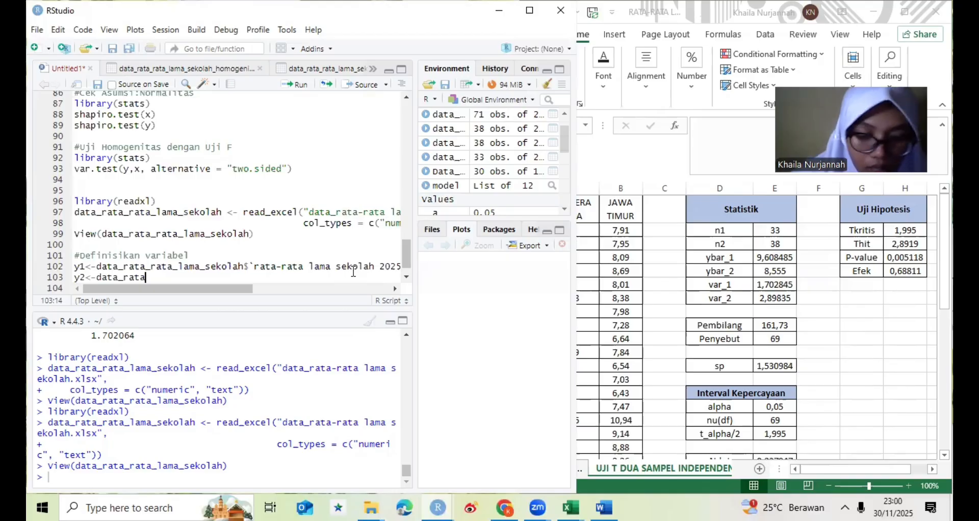
pyautogui.write('_')
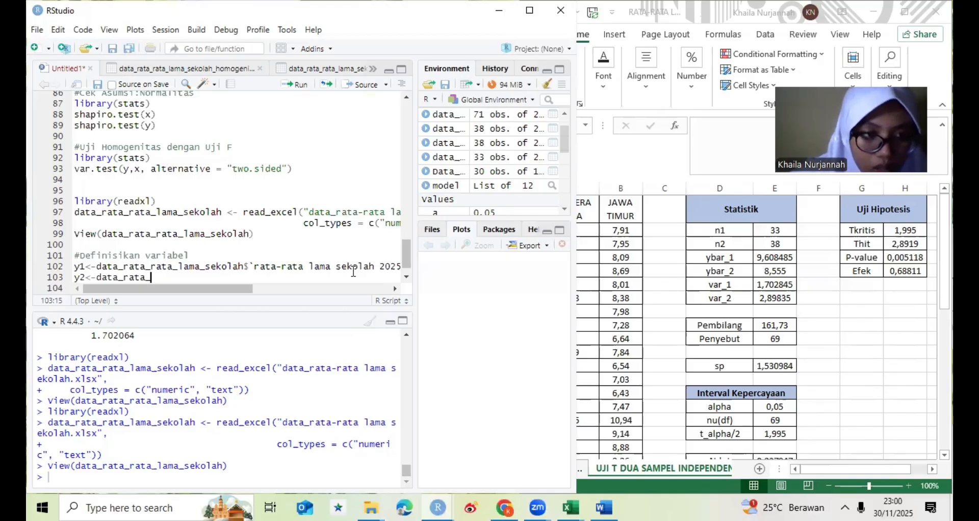
pyautogui.write('rat')
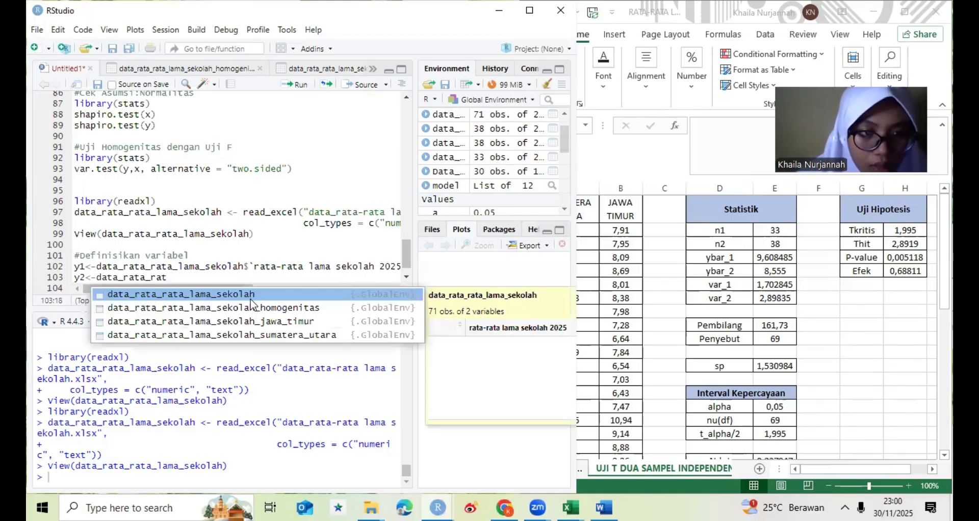
pyautogui.press('Tab')
pyautogui.write('$')
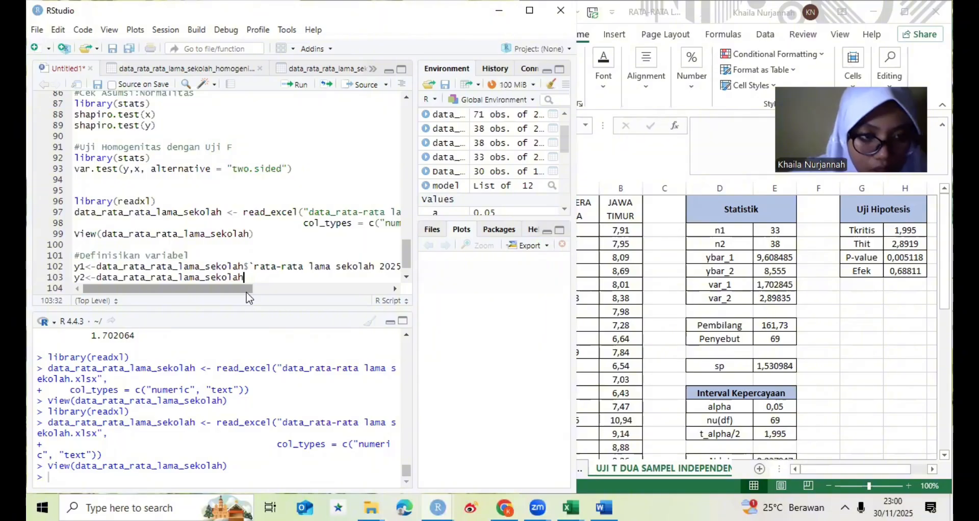
pyautogui.write('r')
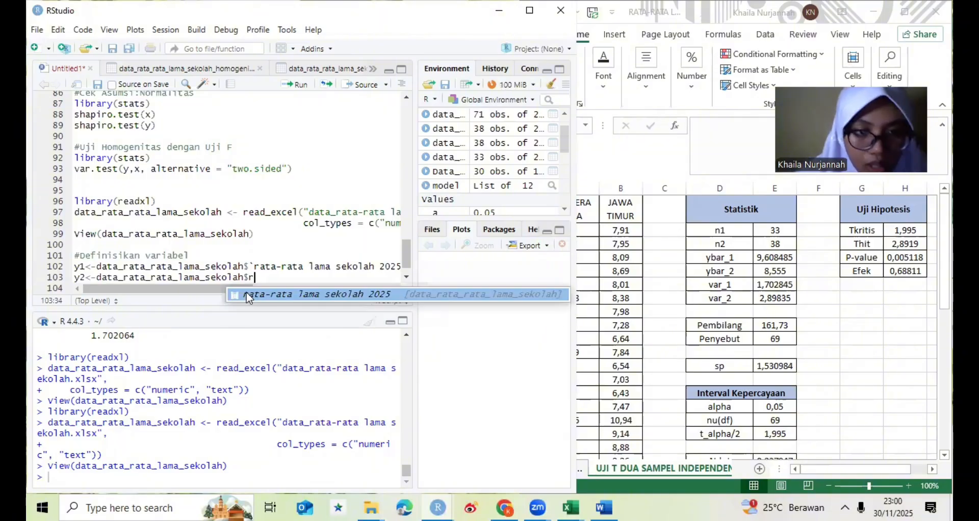
pyautogui.press('Tab')
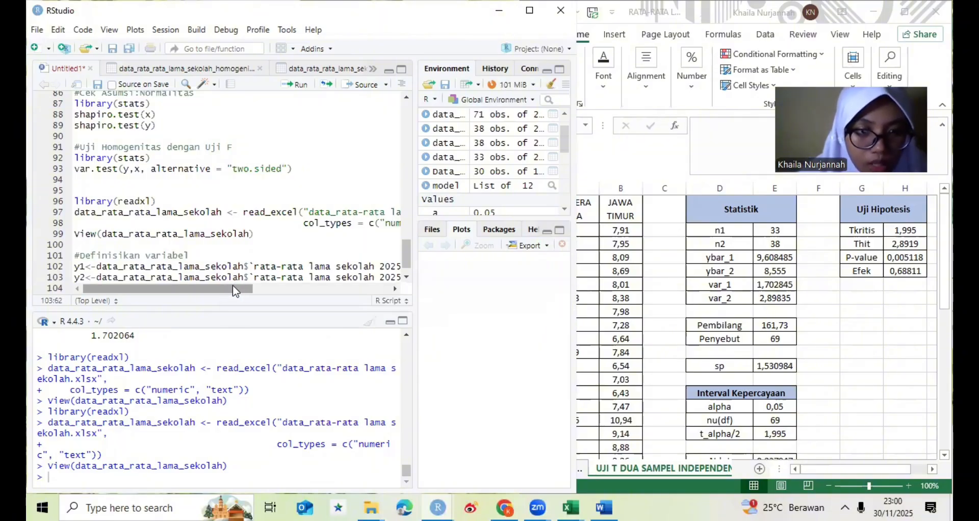
# - Append a square-bracket row filter to the y2 expression that references data_rata_rata_lama_sekolah$label
pyautogui.moveTo(232, 289); pyautogui.dragTo(333, 293)
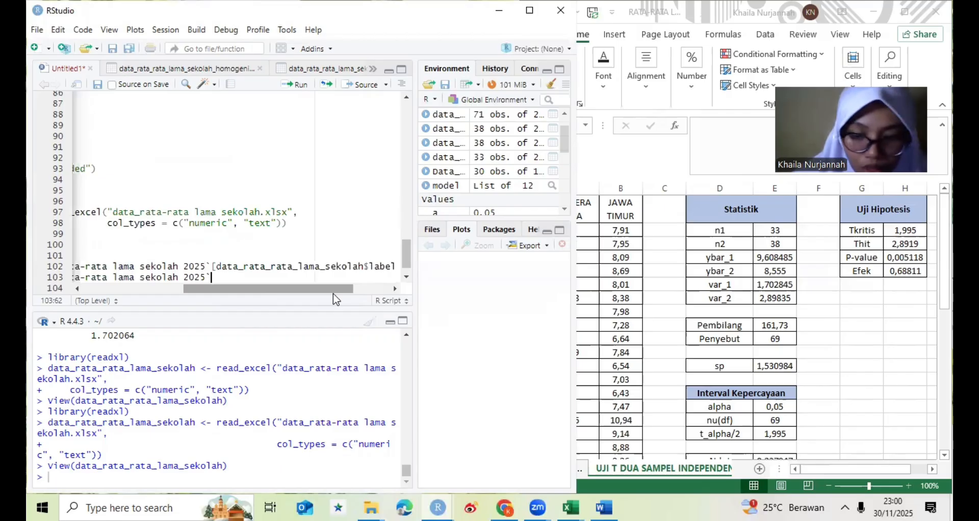
pyautogui.write('[d')
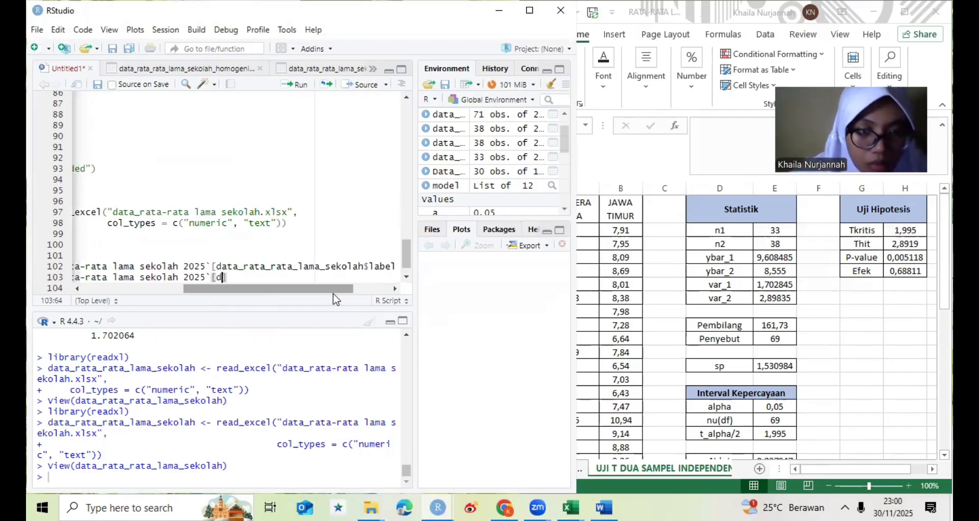
pyautogui.write('ata')
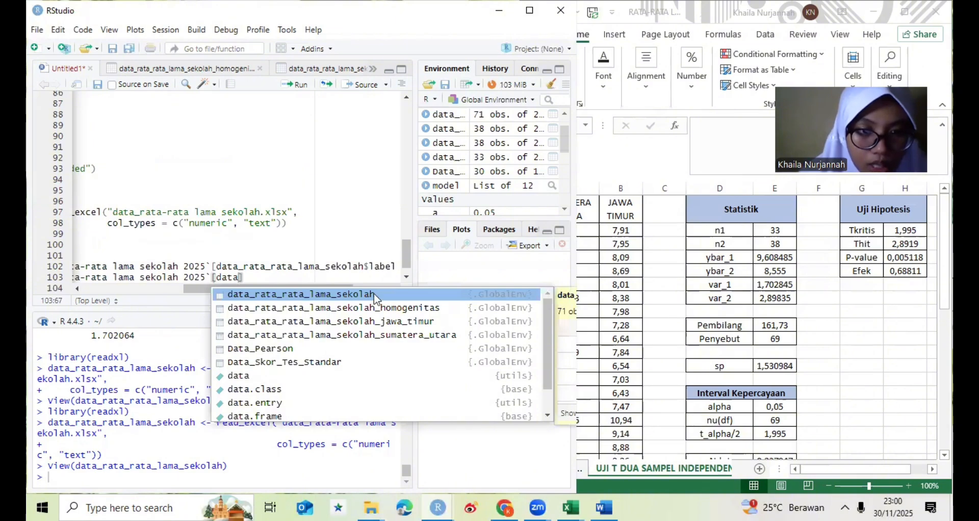
pyautogui.press('Return')
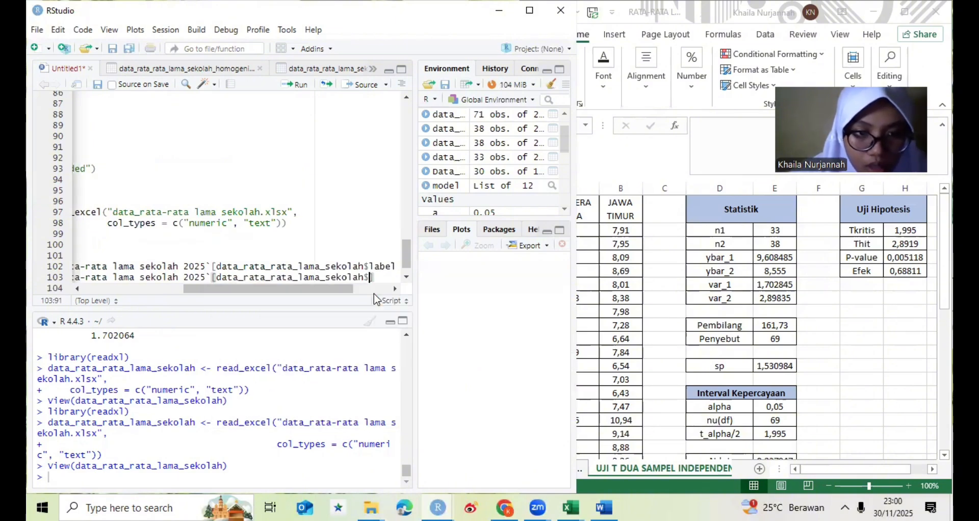
pyautogui.press('Down')
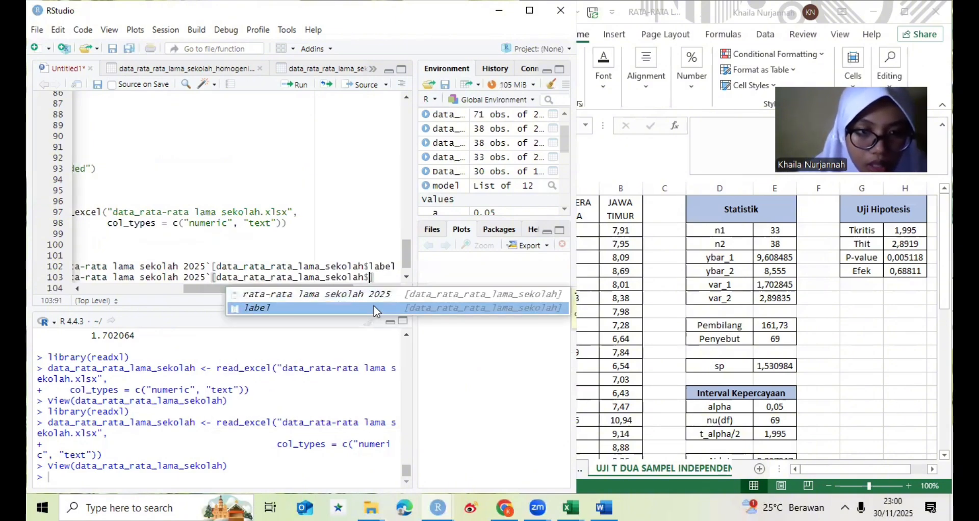
pyautogui.press('Return')
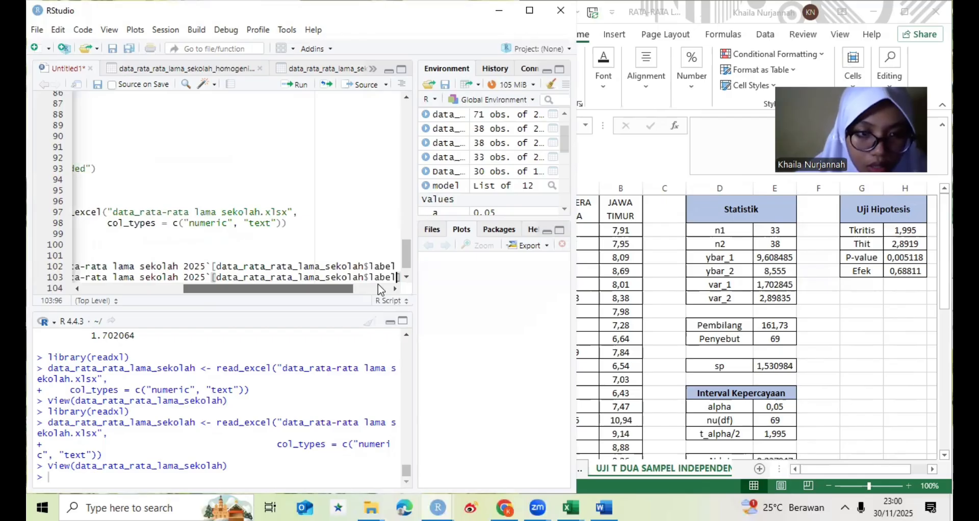
# - Complete the y2 filter condition so that label == "2" inside the brackets, and start a new line
pyautogui.write('==')
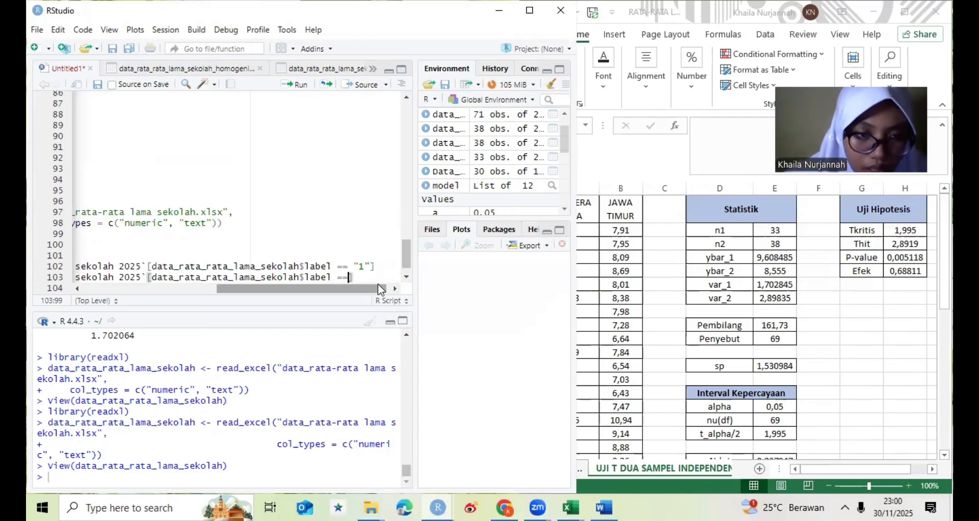
pyautogui.write(' "')
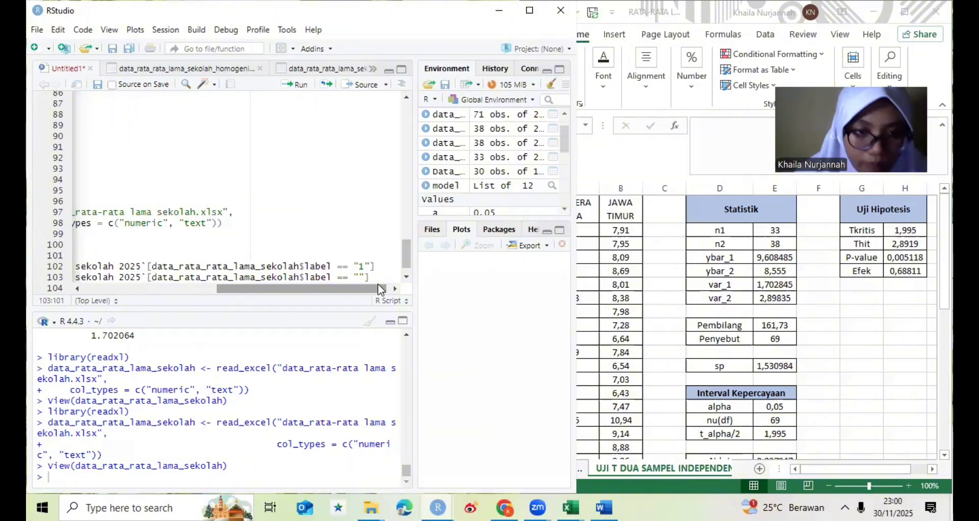
pyautogui.write('2"]')
pyautogui.press('Return')
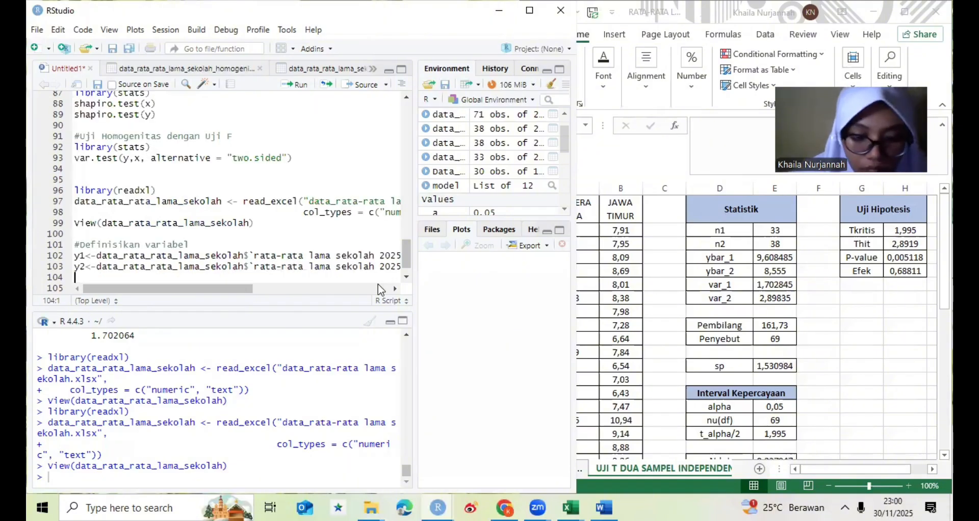
# - Below the y2 assignment, add print(y1) and print(y2) on separate lines
pyautogui.write('print(')
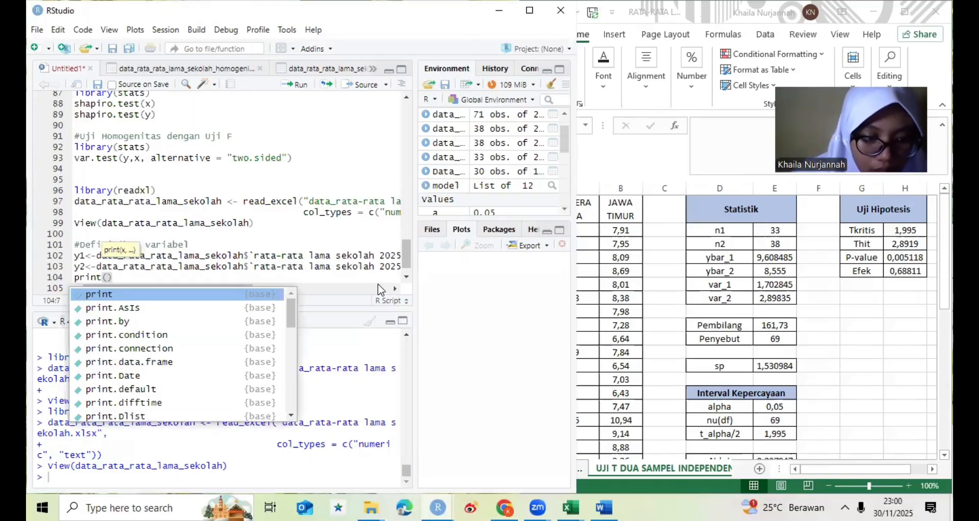
pyautogui.write('y1')
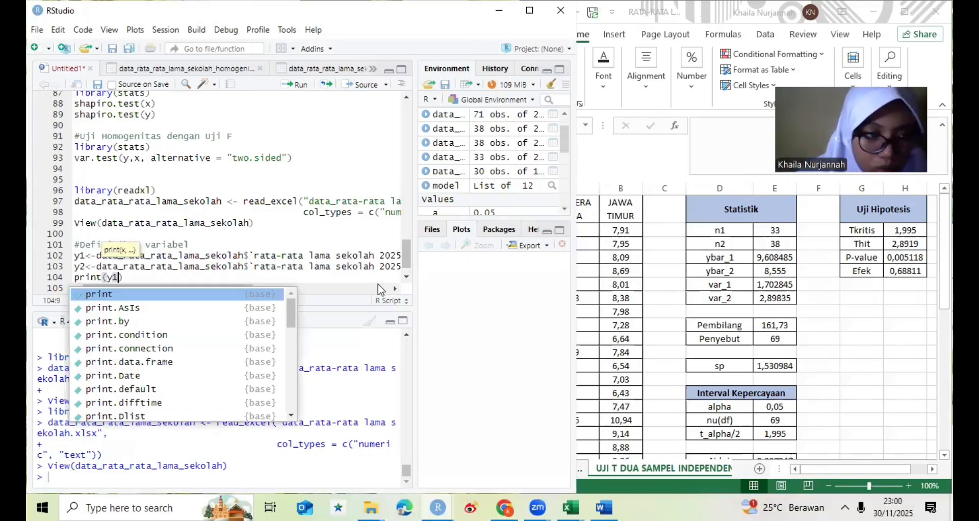
pyautogui.write(')')
pyautogui.press('Return')
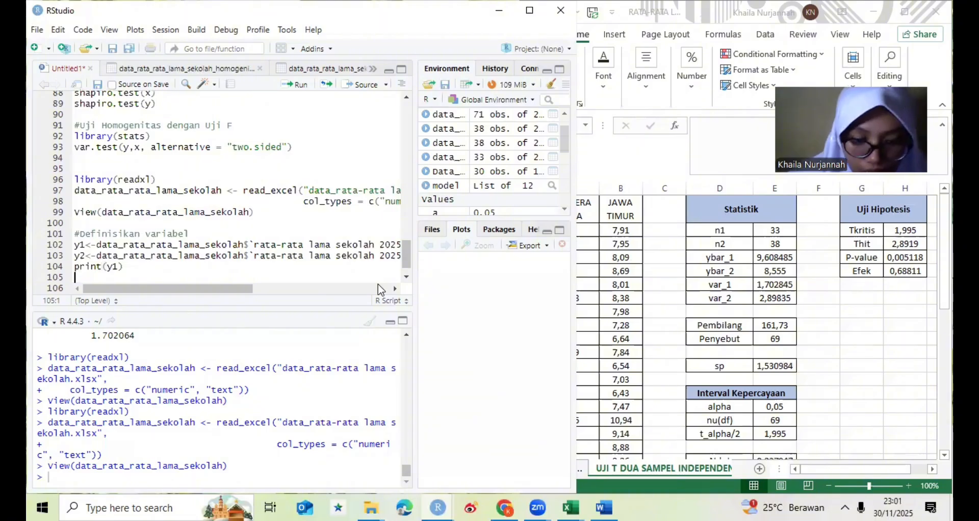
pyautogui.write('print')
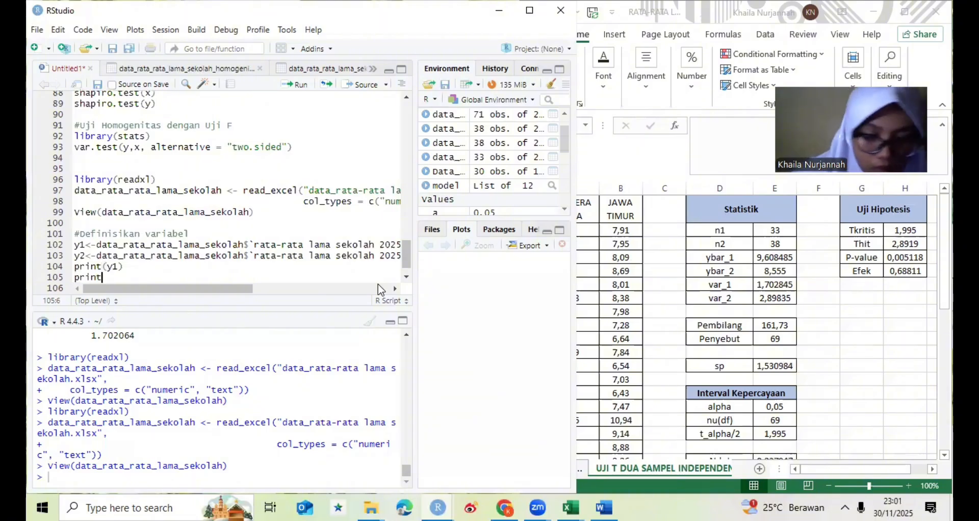
pyautogui.write('(y2')
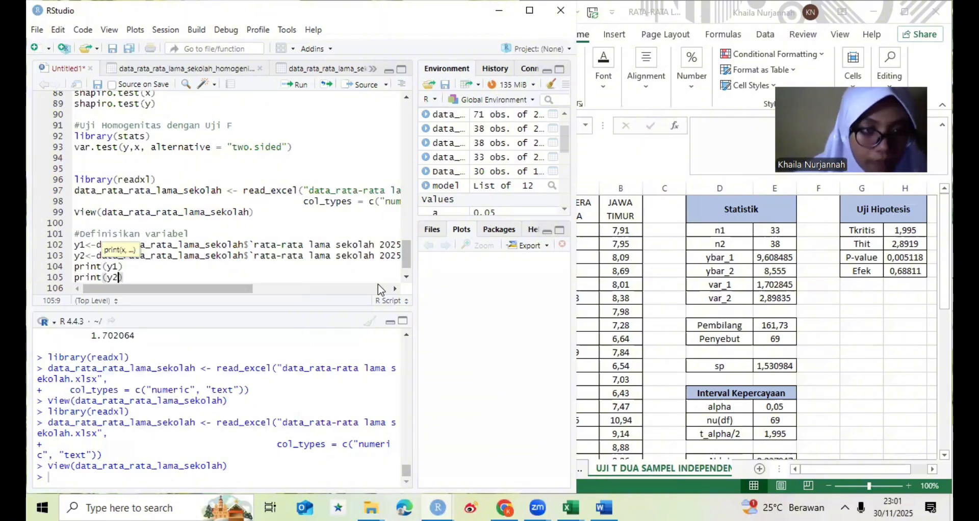
pyautogui.write(')')
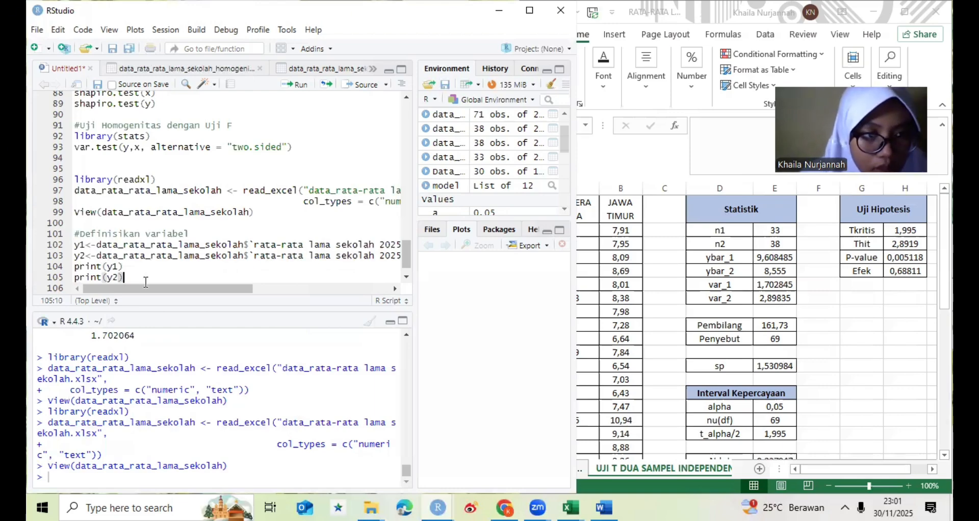
# - Run the variable definition block from the #Definisikan variabel comment through print(y2)
pyautogui.moveTo(75, 234); pyautogui.dragTo(145, 282)
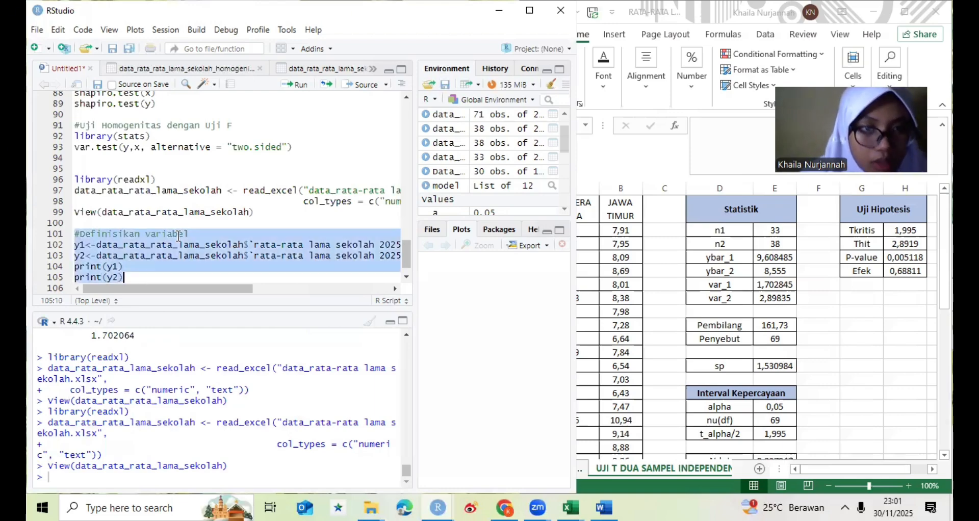
pyautogui.click(294, 84)
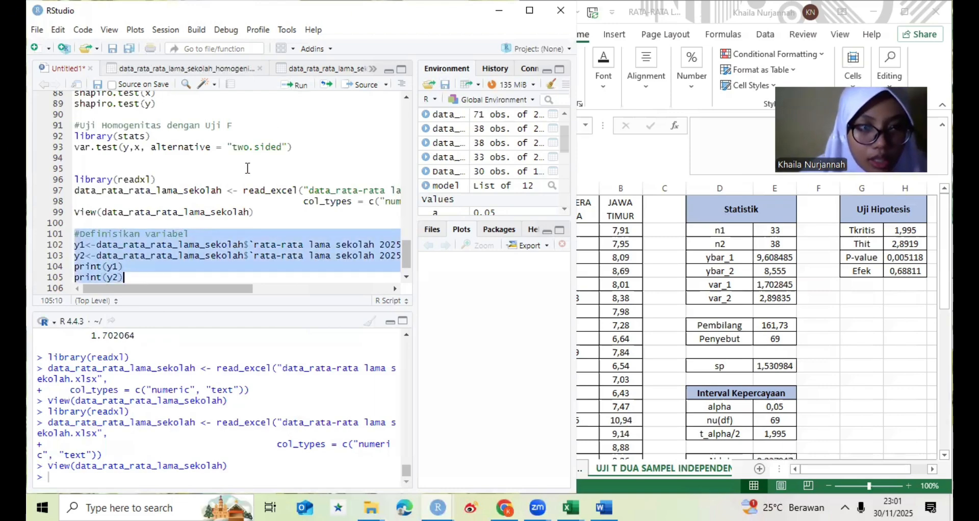
pyautogui.click(192, 265)
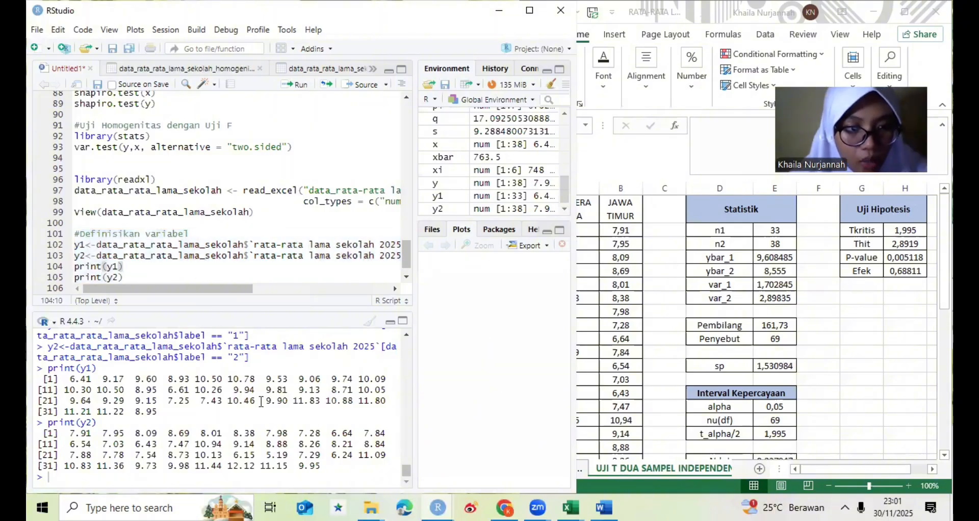
# - Leave a blank line after print(y2) and add the comment #Cek Asumsi Normalitas
pyautogui.click(128, 279)
pyautogui.press('Return')
pyautogui.press('Return')
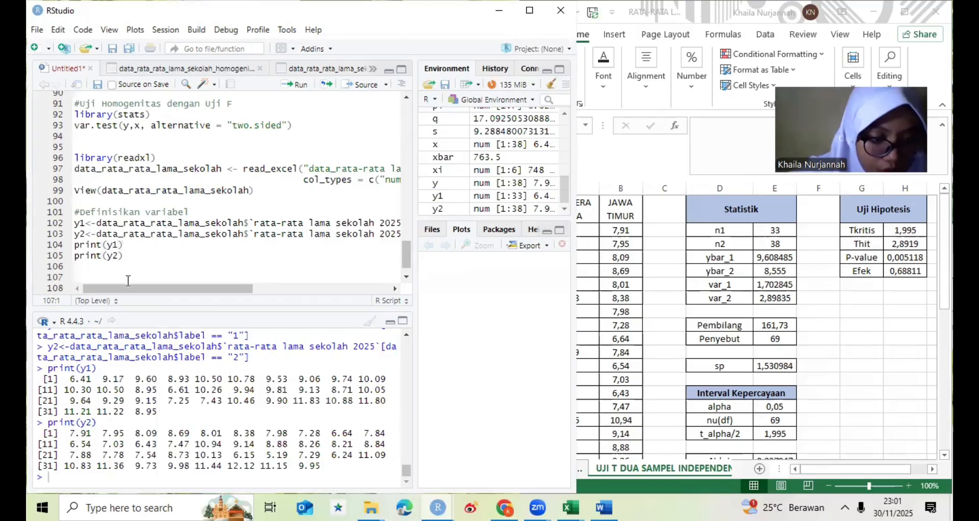
pyautogui.write('#C')
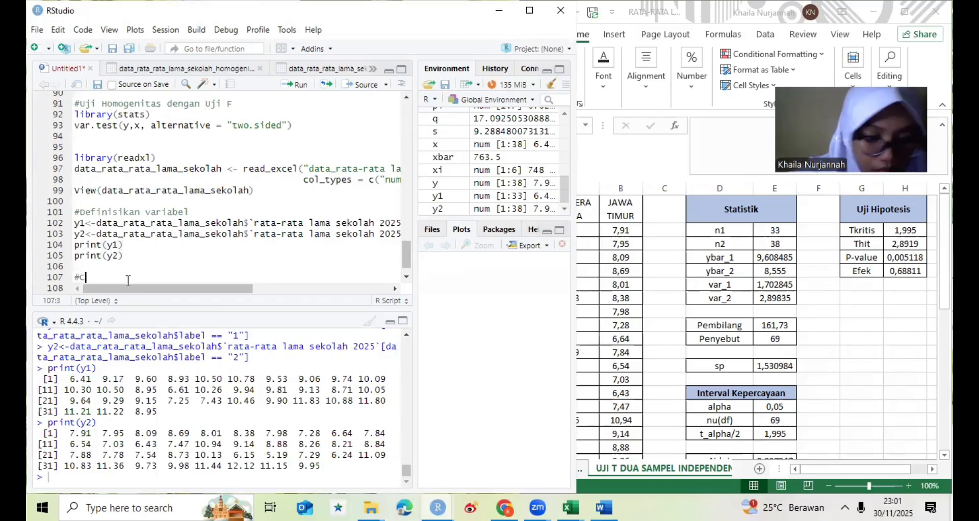
pyautogui.write('ek ')
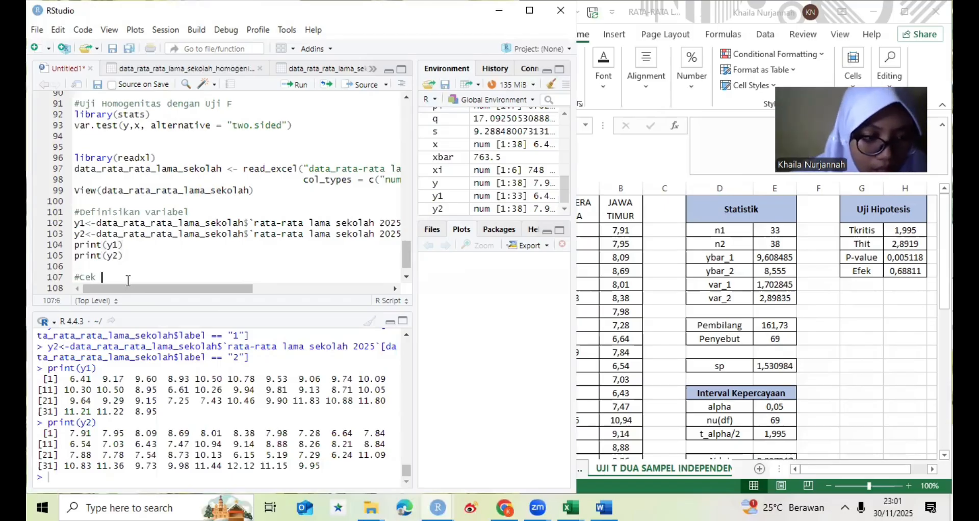
pyautogui.write('Asu')
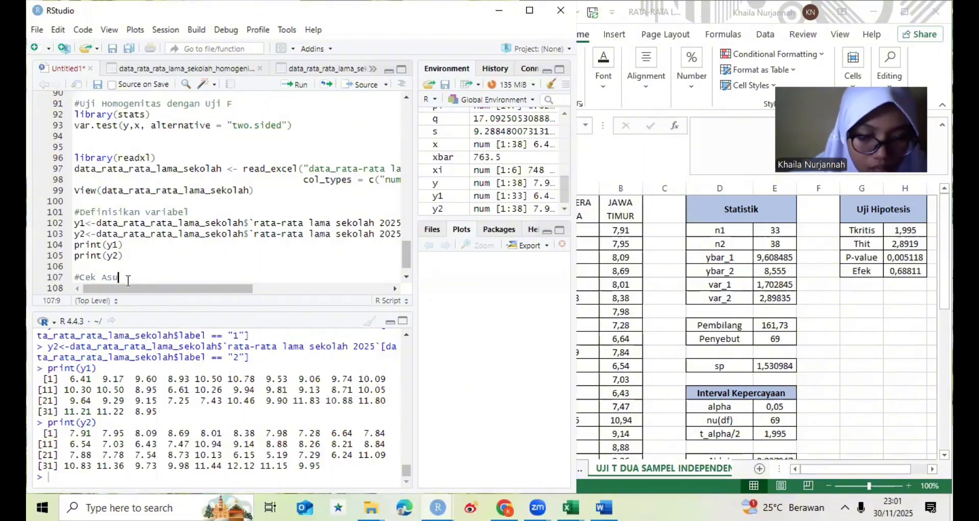
pyautogui.write('msi Nor')
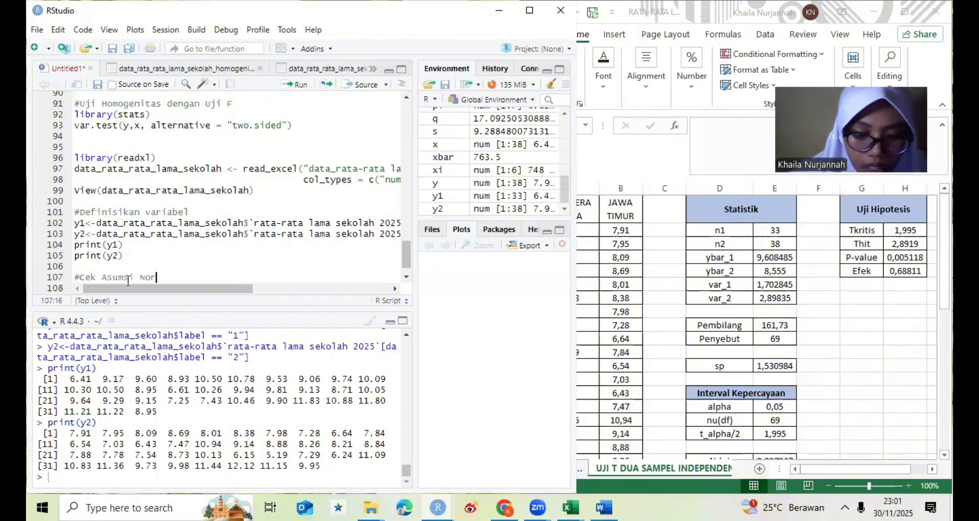
pyautogui.write('malita')
pyautogui.write('s')
pyautogui.press('Return')
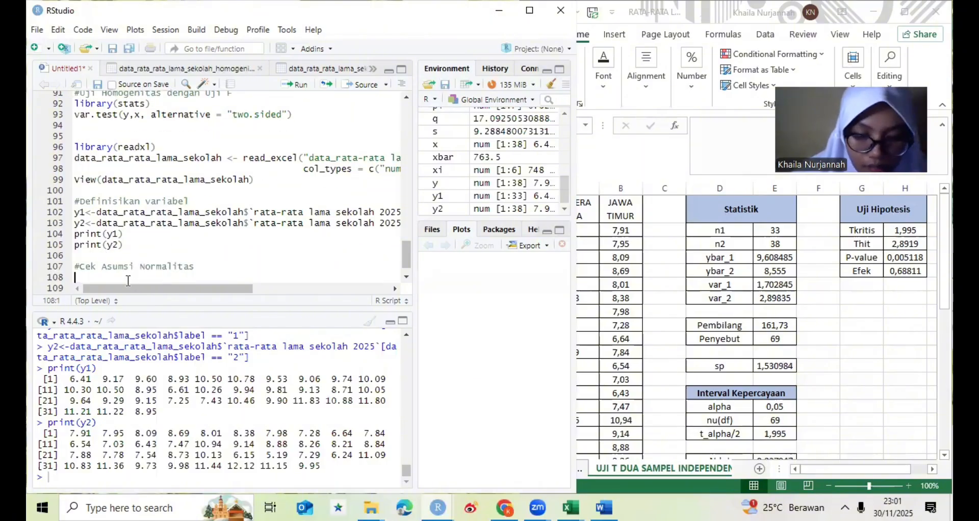
# - Add library(stats) on the line below the normality comment
pyautogui.write('liba')
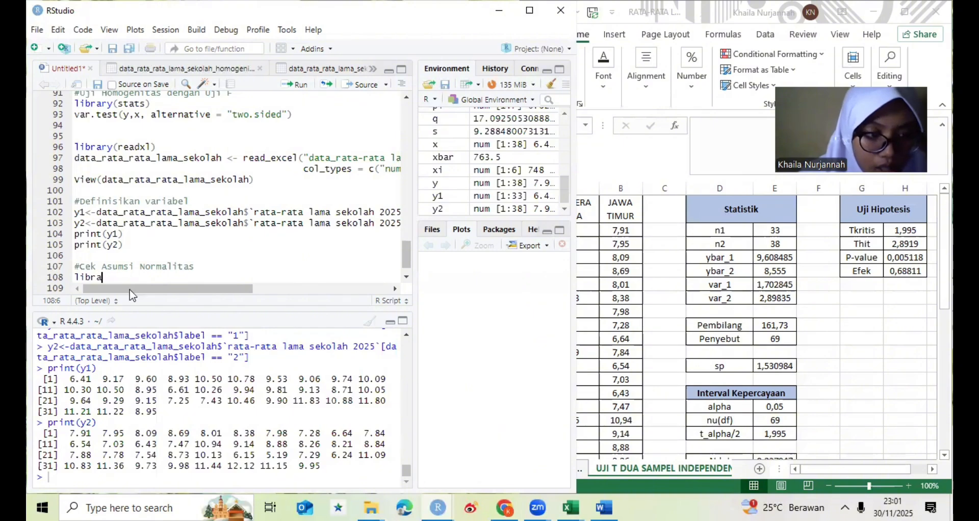
pyautogui.write('a')
pyautogui.click(132, 294)
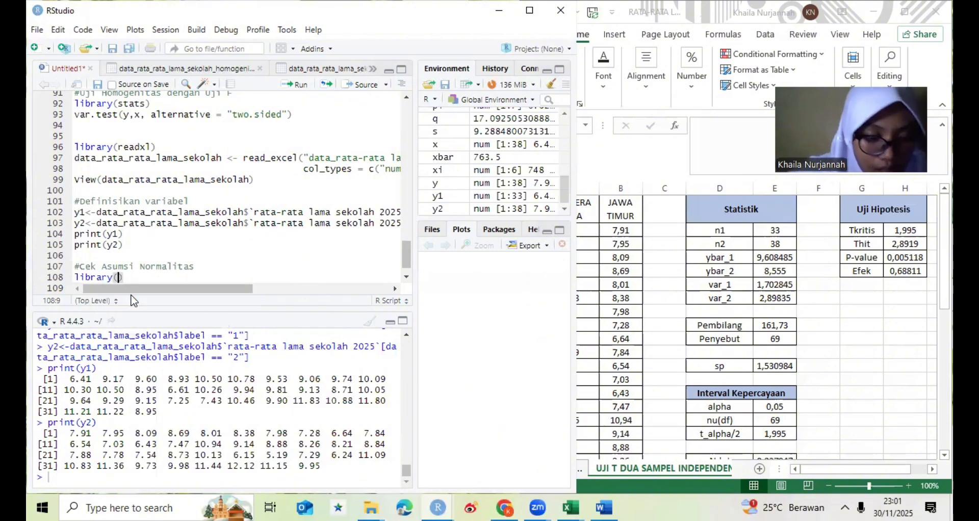
pyautogui.write('sta')
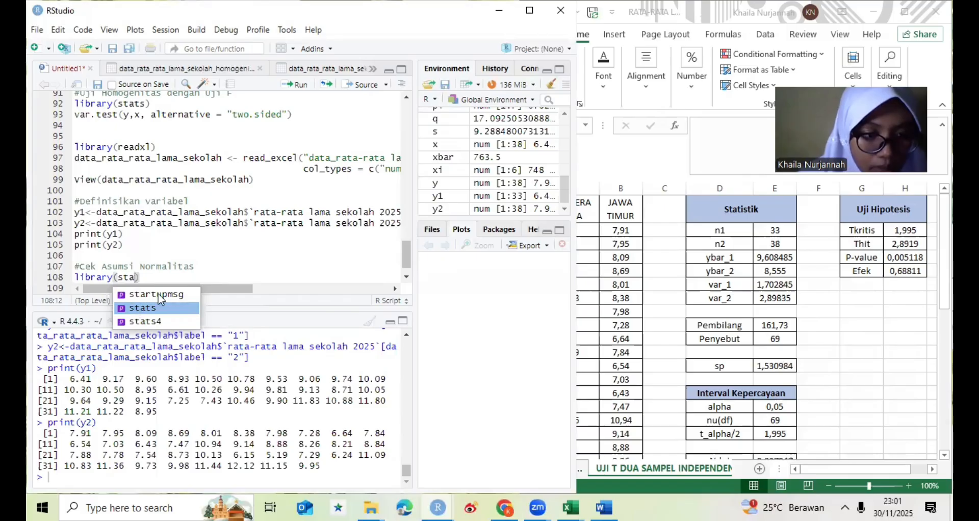
pyautogui.click(157, 307)
pyautogui.click(167, 279)
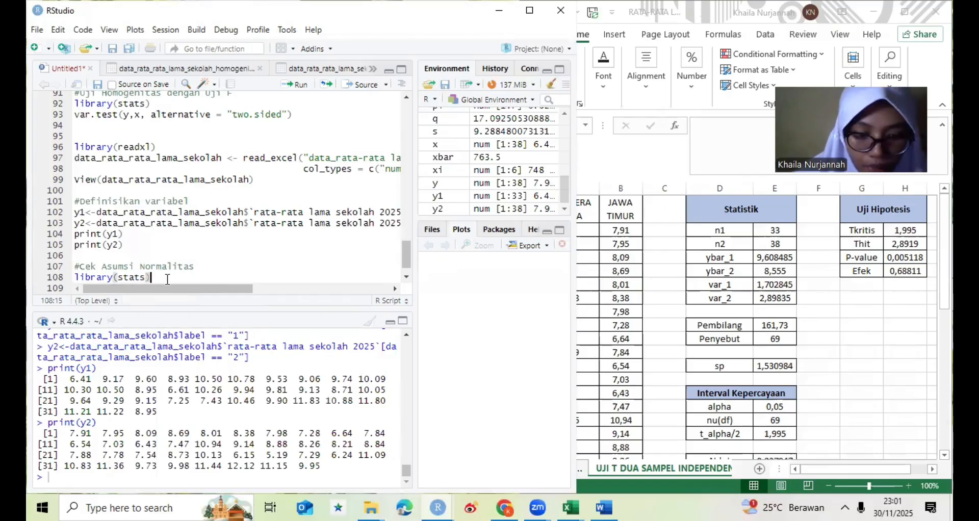
# - Below library(stats), add the Shapiro-Wilk test lines shapiro.test(y1) and shapiro.test(y2)
pyautogui.press('Return')
pyautogui.write('shapiro')
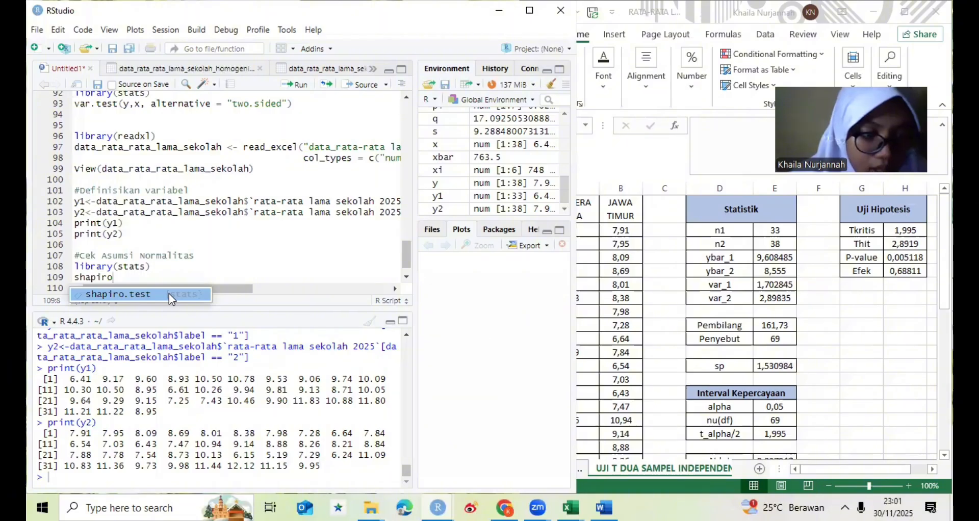
pyautogui.click(169, 294)
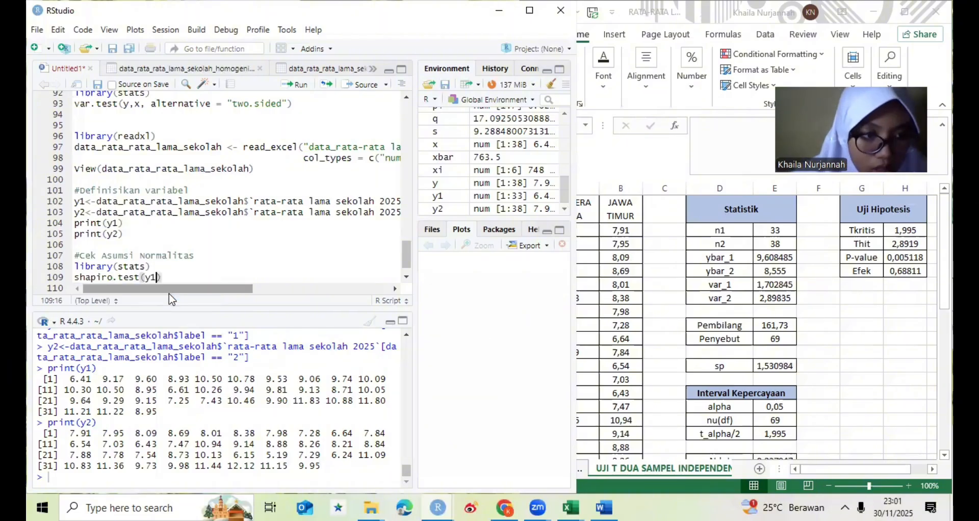
pyautogui.press('Return')
pyautogui.write('s')
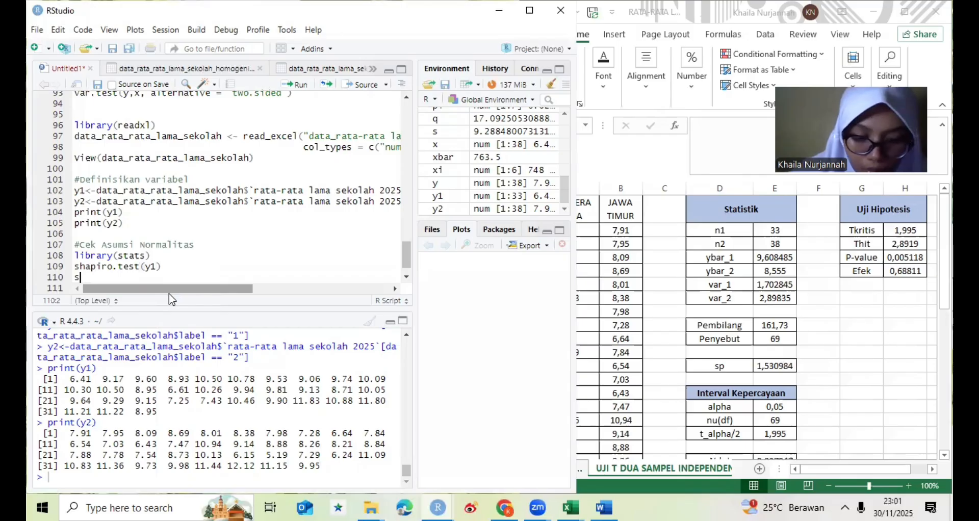
pyautogui.write('hapiro')
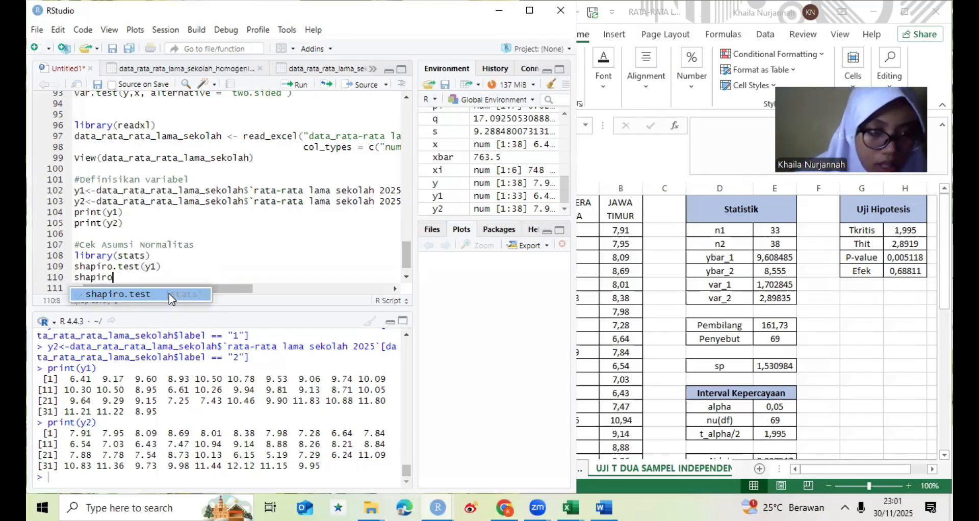
pyautogui.press('Tab')
pyautogui.write('y')
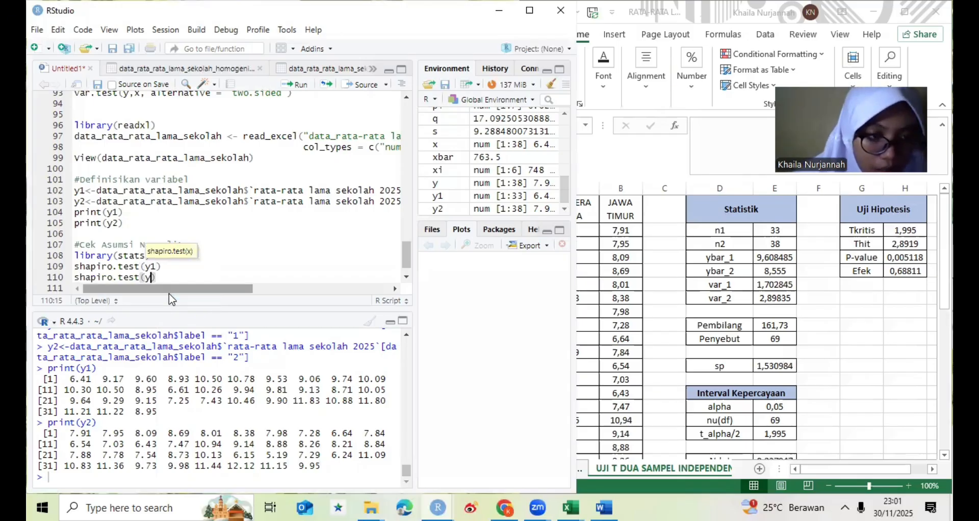
pyautogui.write('2)')
# - Leave a blank line below the Shapiro-Wilk tests and start a var.test() call with y1 and y2 as its samples
pyautogui.press('Return')
pyautogui.press('Return')
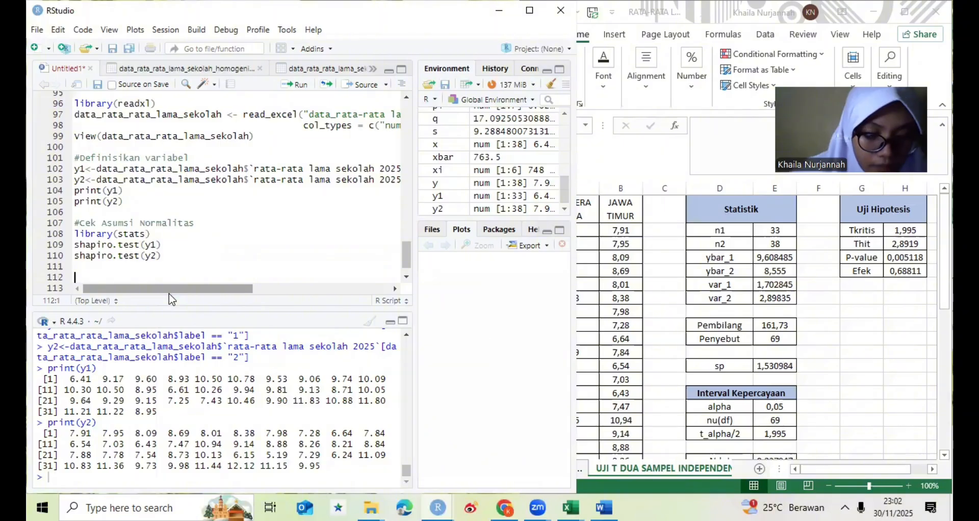
pyautogui.write('var')
pyautogui.press('Tab')
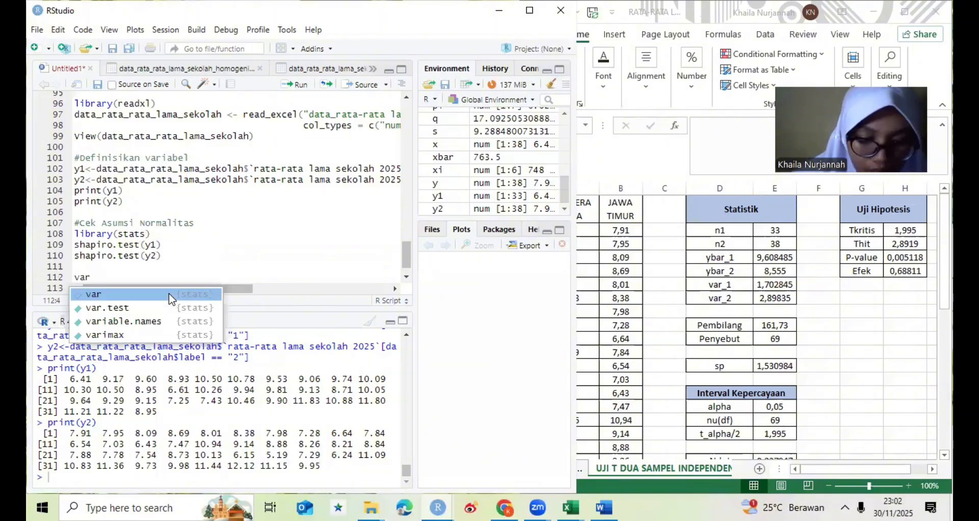
pyautogui.write('.tes')
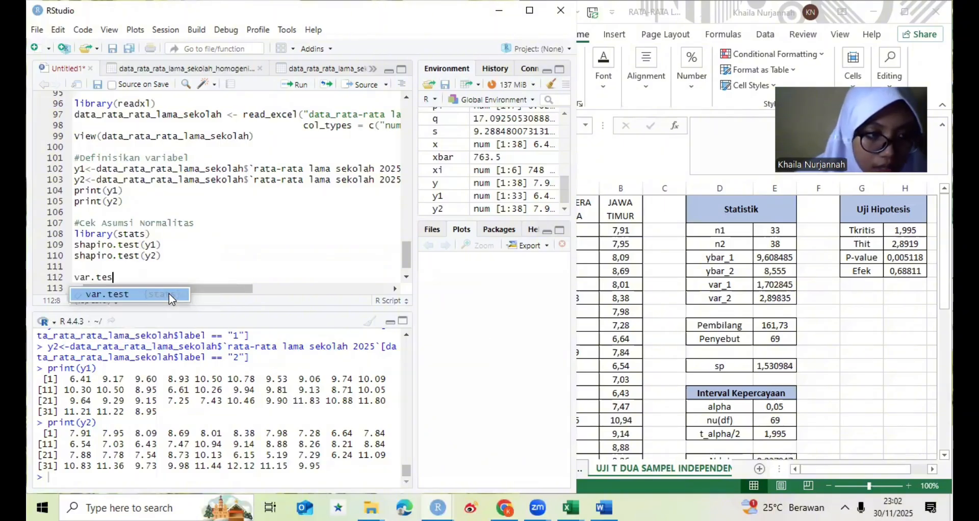
pyautogui.press('Tab')
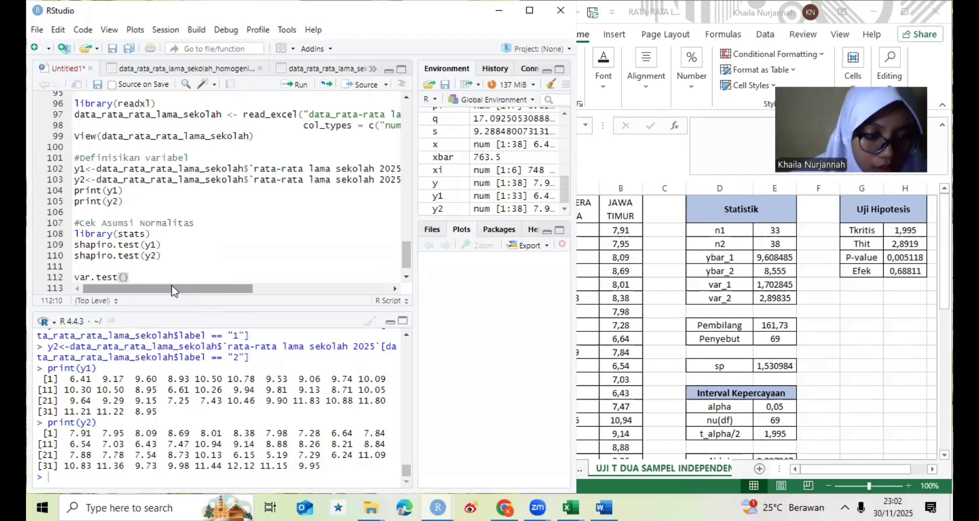
pyautogui.write('y1')
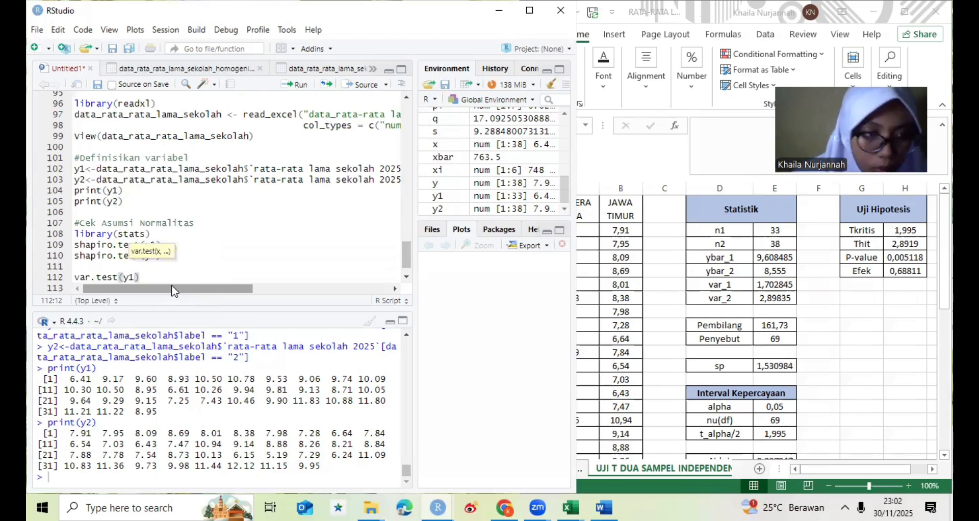
pyautogui.write(', ')
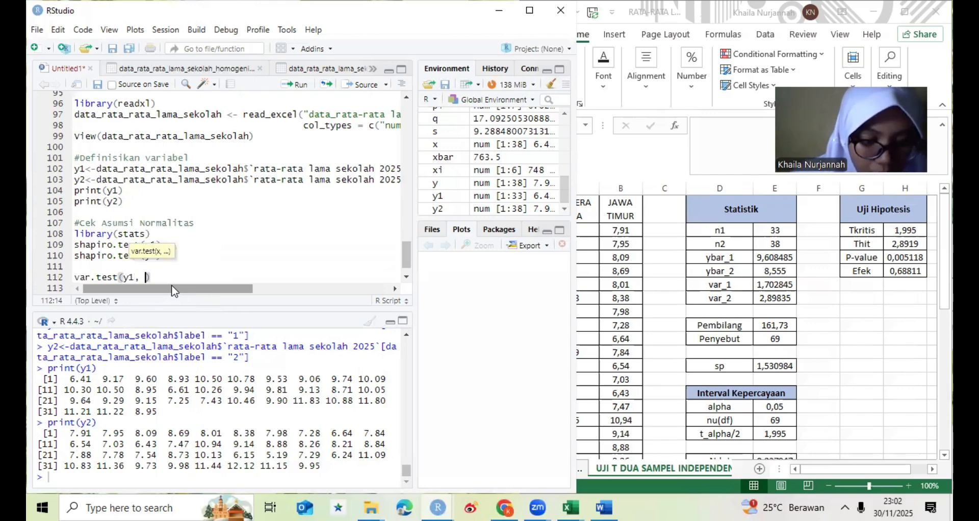
pyautogui.write('y2')
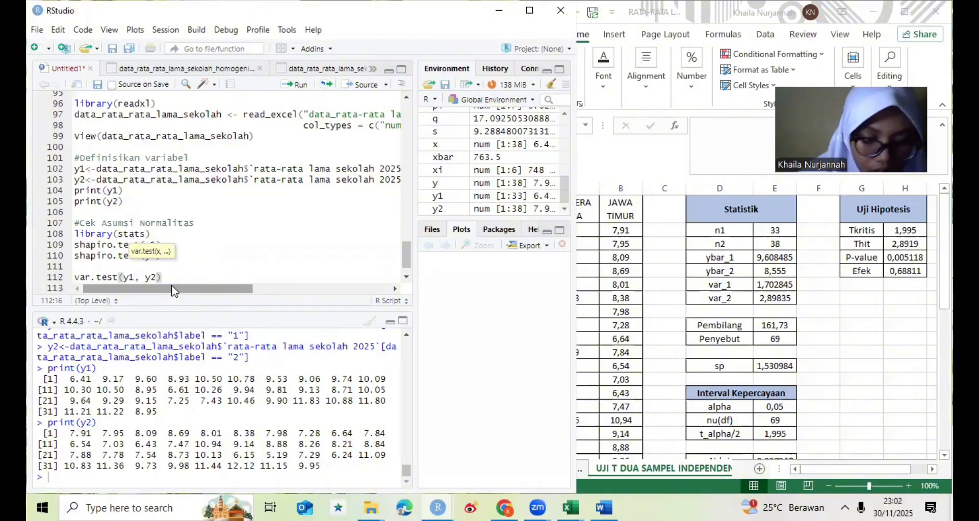
pyautogui.write(', alte')
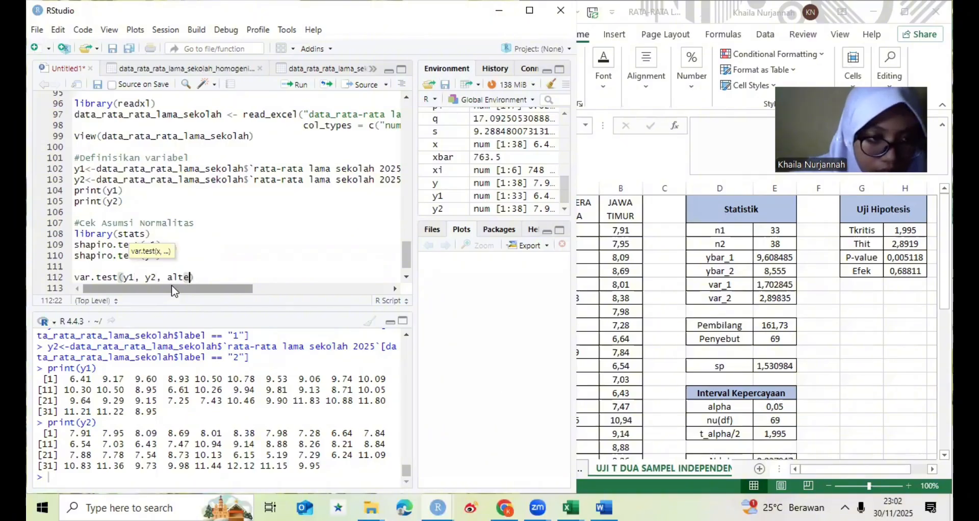
pyautogui.write('r')
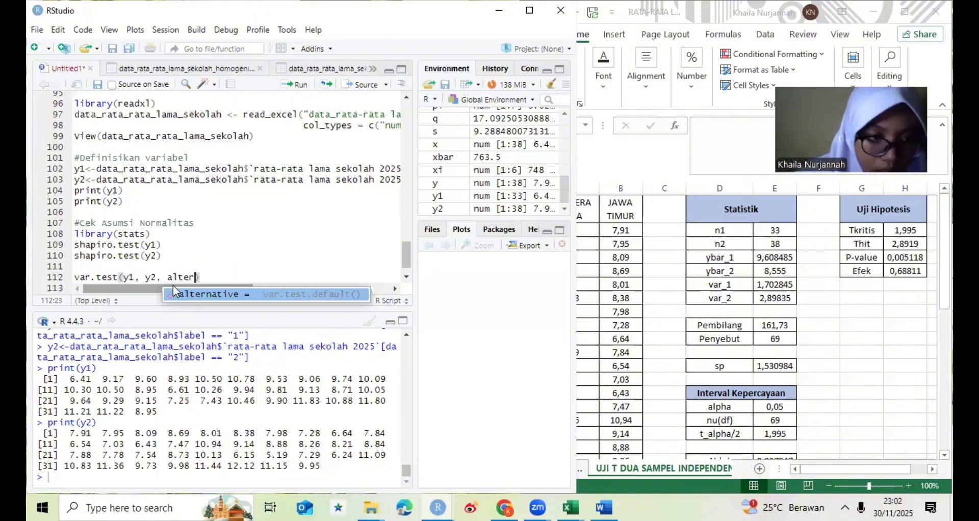
pyautogui.write('na')
# - Add the argument alternative = "two.sided" to the var.test(y1, y2) call
pyautogui.press('Tab')
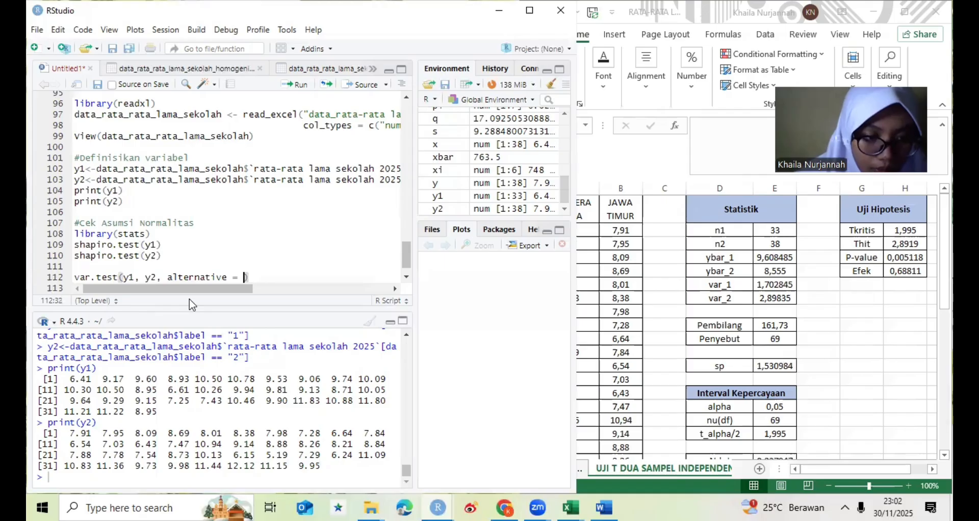
pyautogui.write('"')
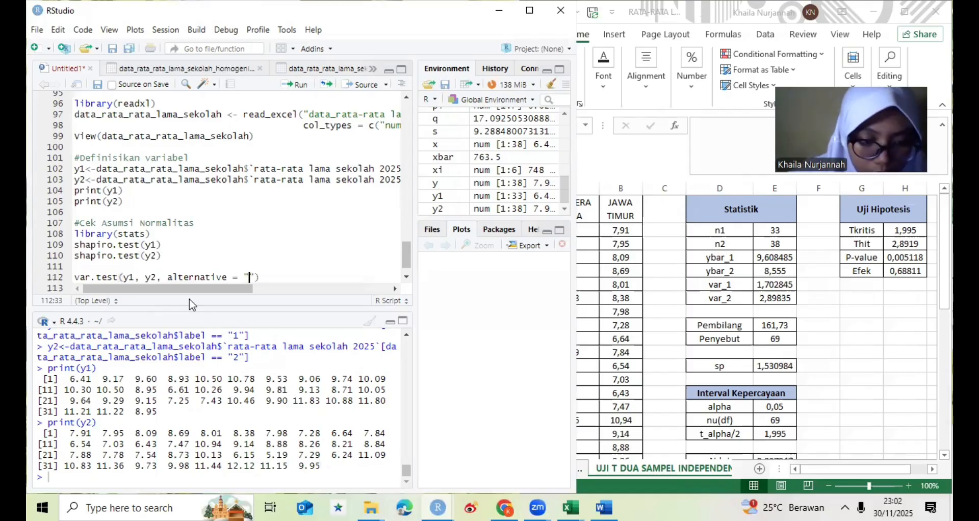
pyautogui.write('tw')
pyautogui.write('o.si')
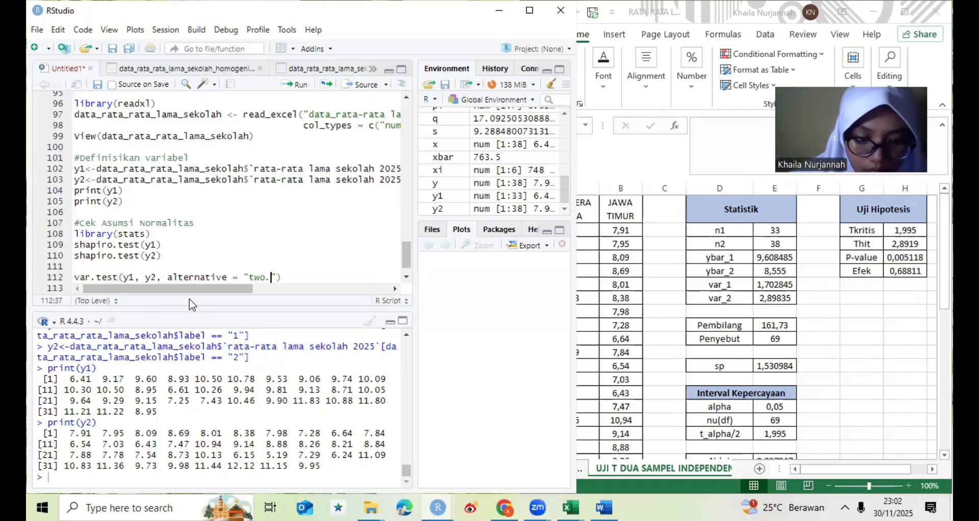
pyautogui.write('ded')
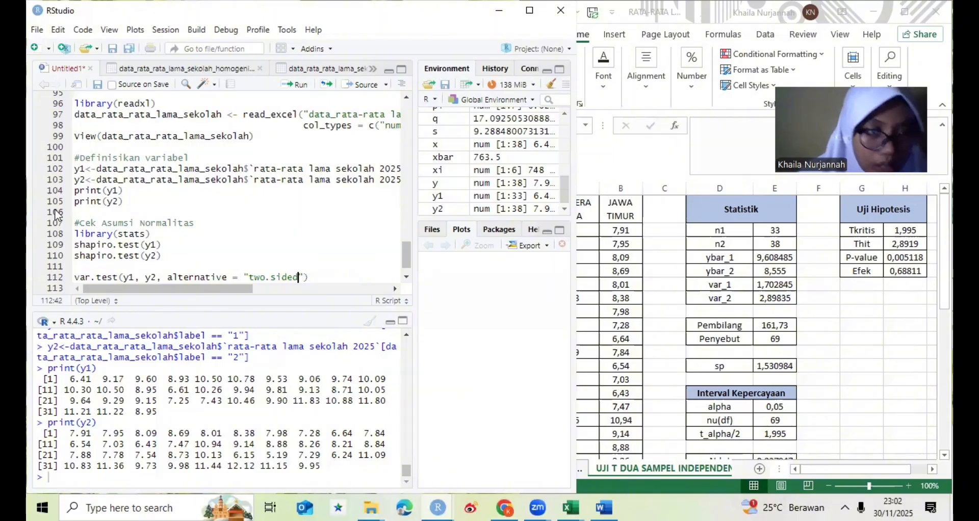
# - Run the script block from the #Cek Asumsi Normalitas comment through the var.test line
pyautogui.click(78, 220)
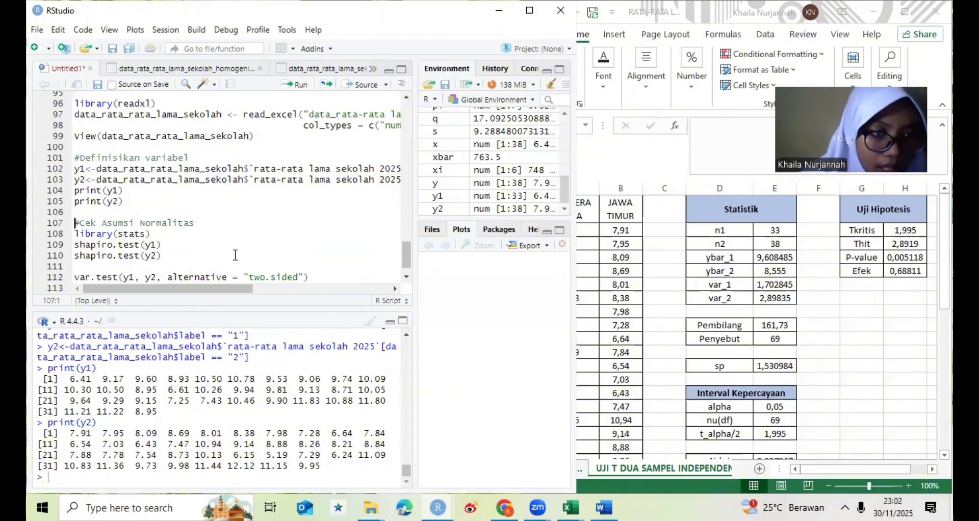
pyautogui.keyDown('shift'); pyautogui.click(307, 279); pyautogui.keyUp('shift')
pyautogui.keyDown('shift'); pyautogui.click(309, 281); pyautogui.keyUp('shift')
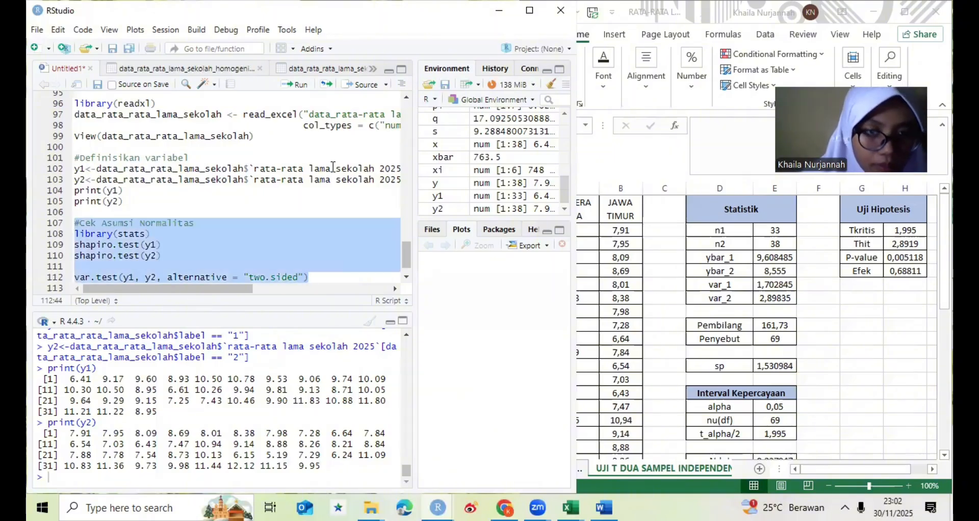
pyautogui.click(299, 85)
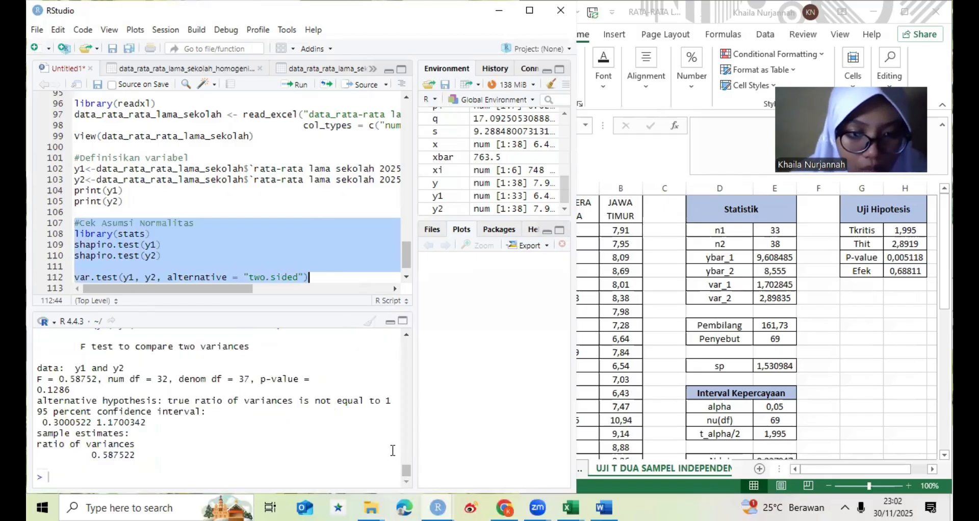
# - Leave a blank line after the var.test line and add the comment #Uji Hipotesis
pyautogui.click(321, 278)
pyautogui.press('Return')
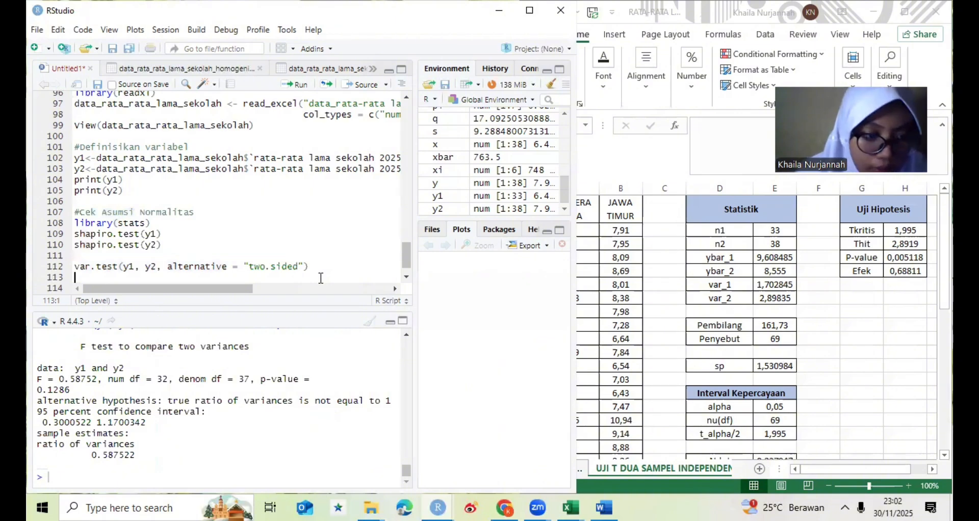
pyautogui.press('Return')
pyautogui.write('#')
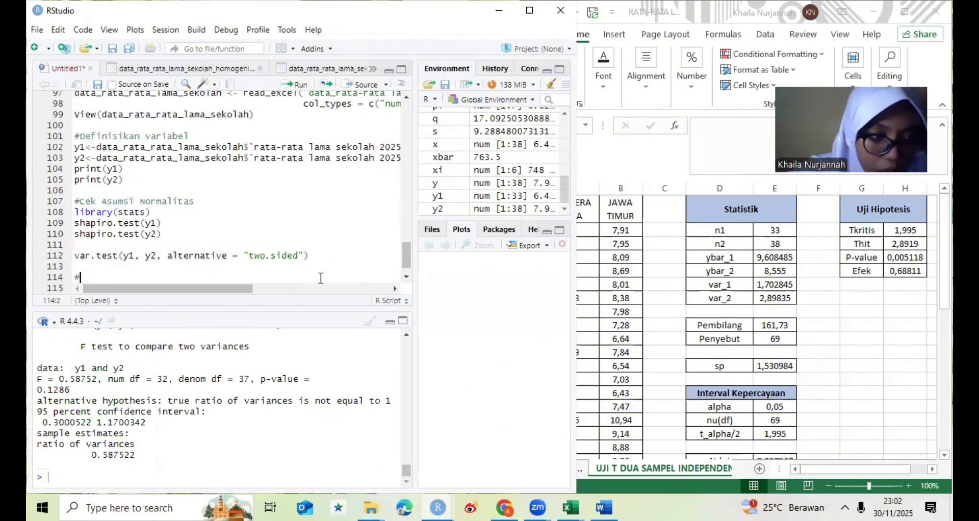
pyautogui.write('uji ')
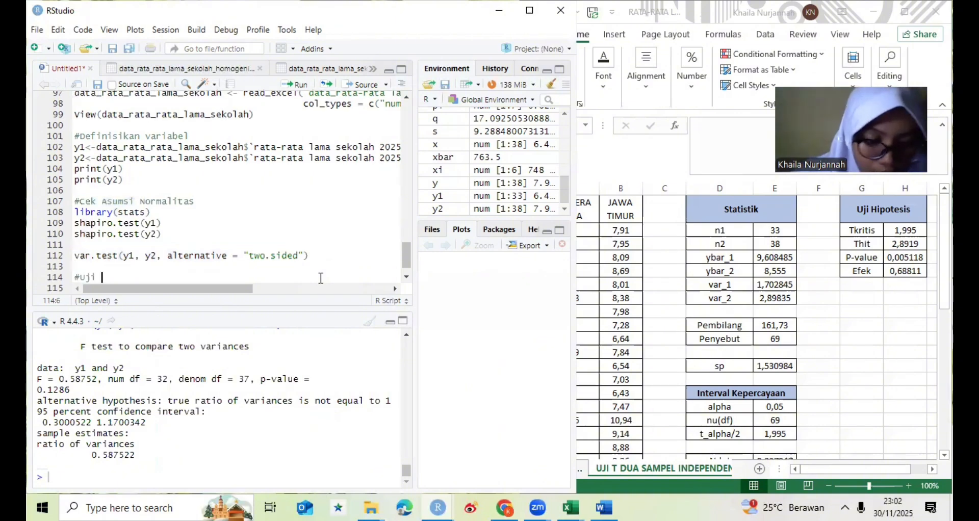
pyautogui.write('h')
pyautogui.press('BackSpace')
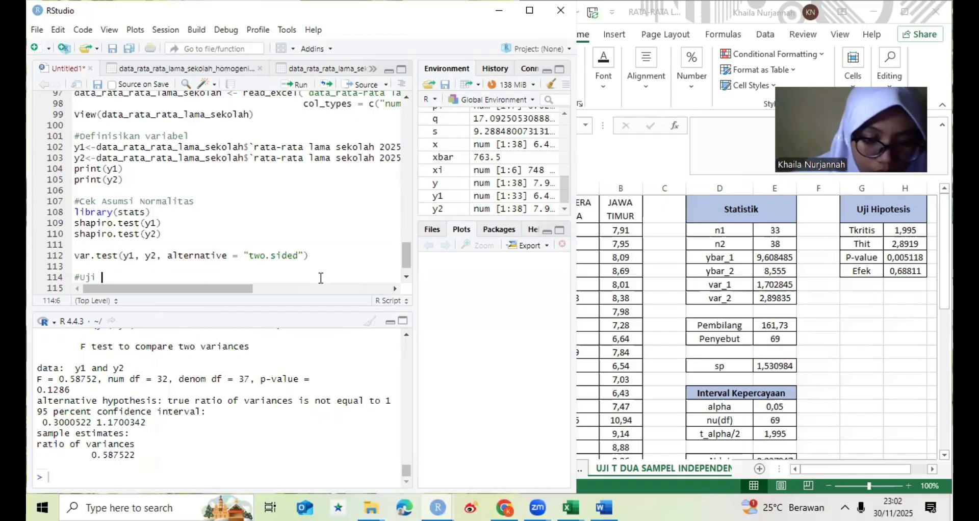
pyautogui.write('Hipote')
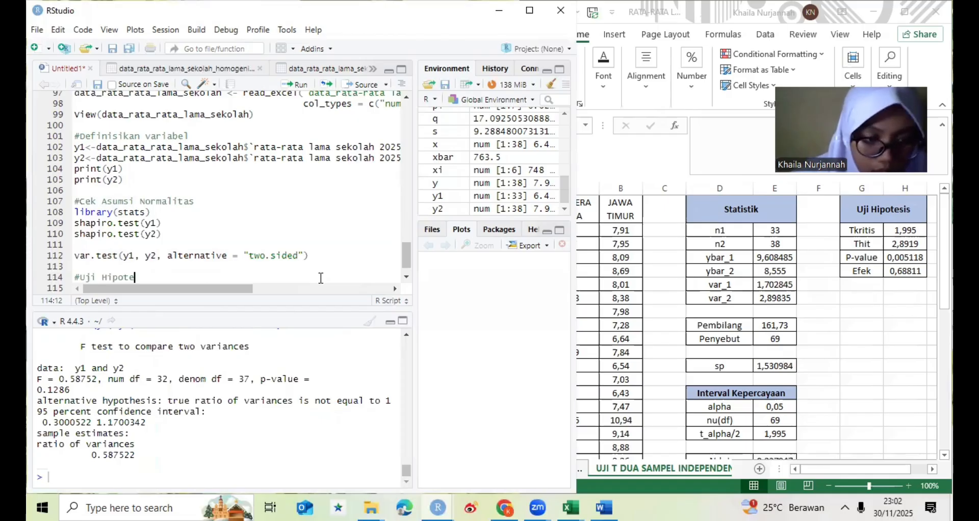
pyautogui.write('sis')
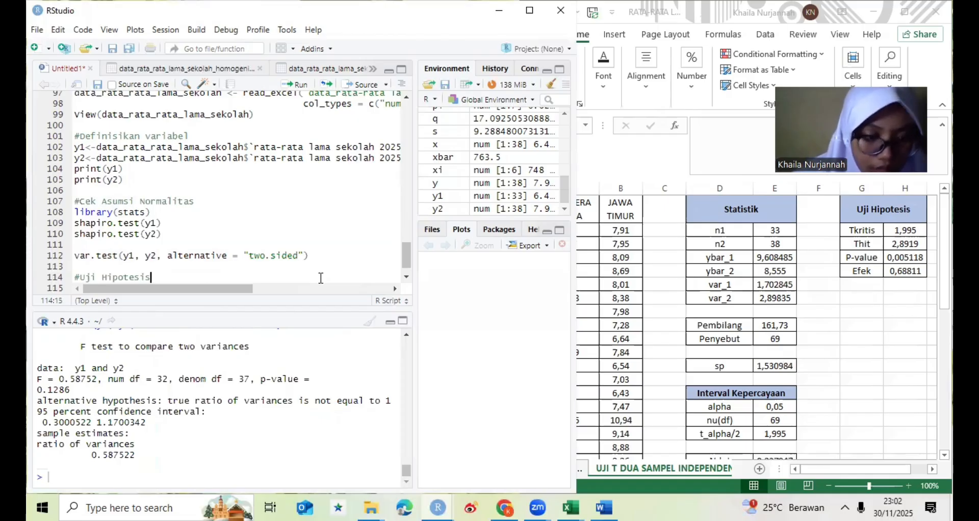
# - Below the #Uji Hipotesis comment, start a t.test() call with y1 and y2 as its samples
pyautogui.press('Return')
pyautogui.write('t.tes')
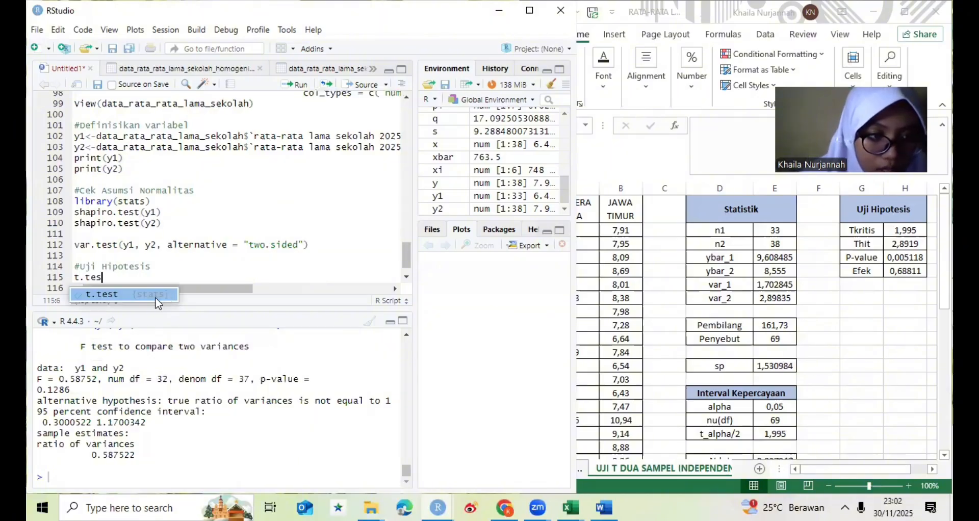
pyautogui.click(156, 295)
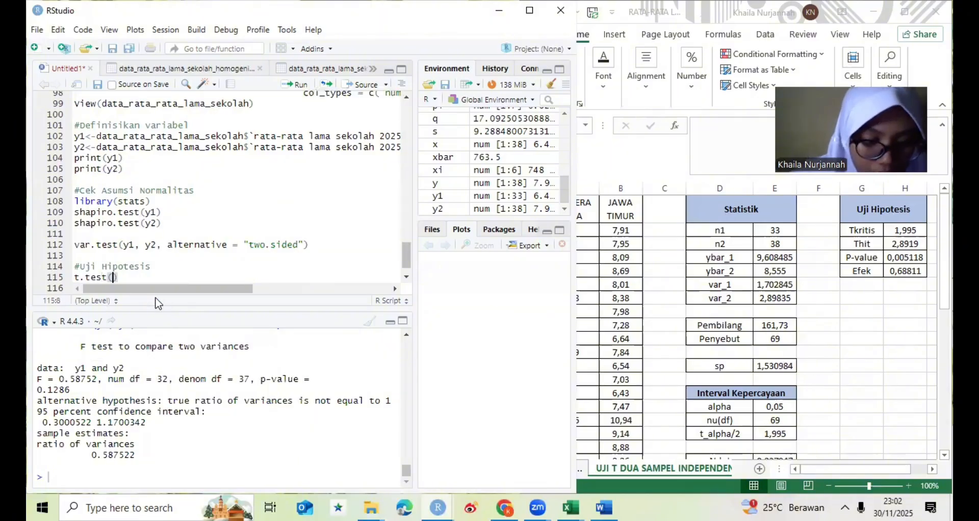
pyautogui.write('y1,')
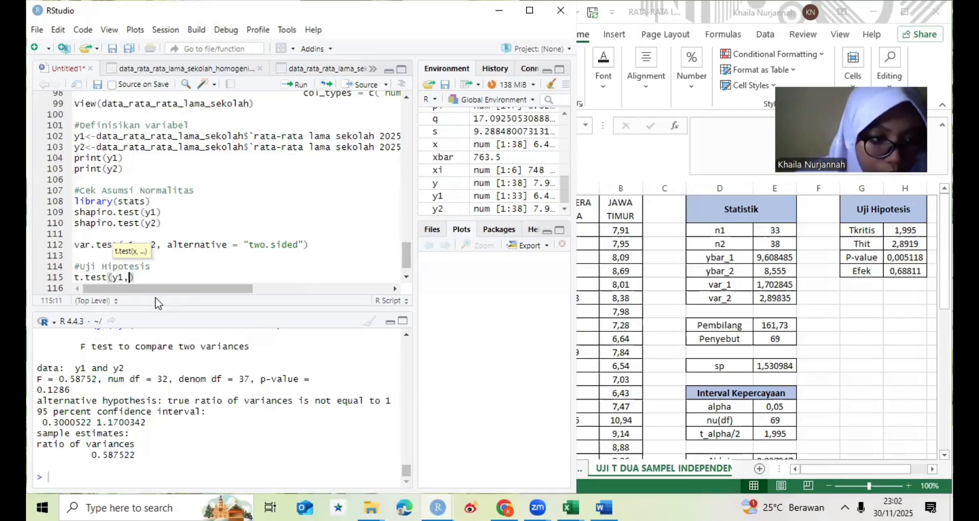
pyautogui.write('y1')
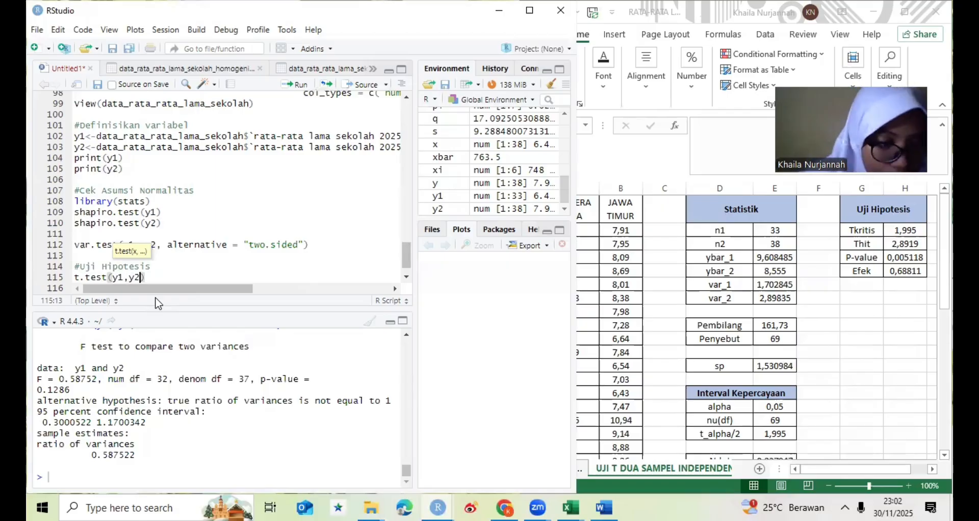
pyautogui.write(',')
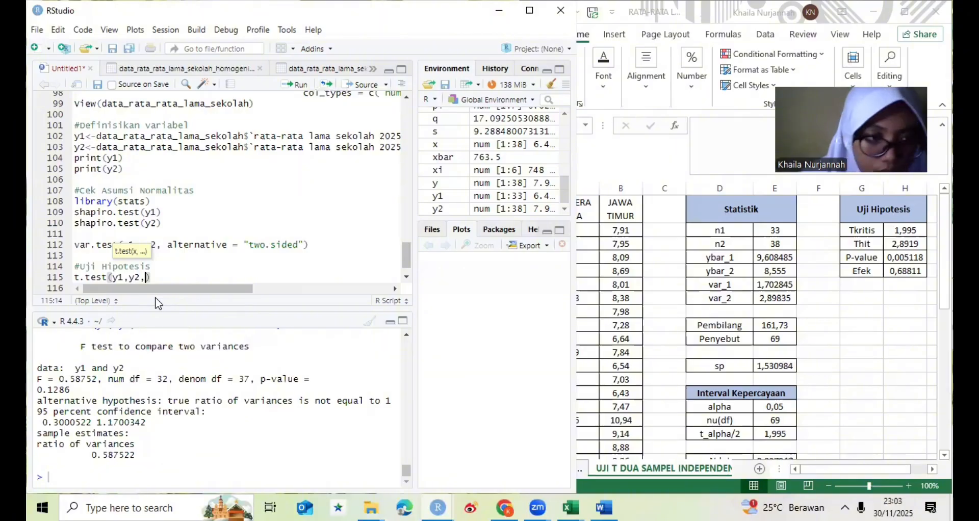
# - Add the argument var.equal = TRUE, on a new line inside the t.test call
pyautogui.press('Return')
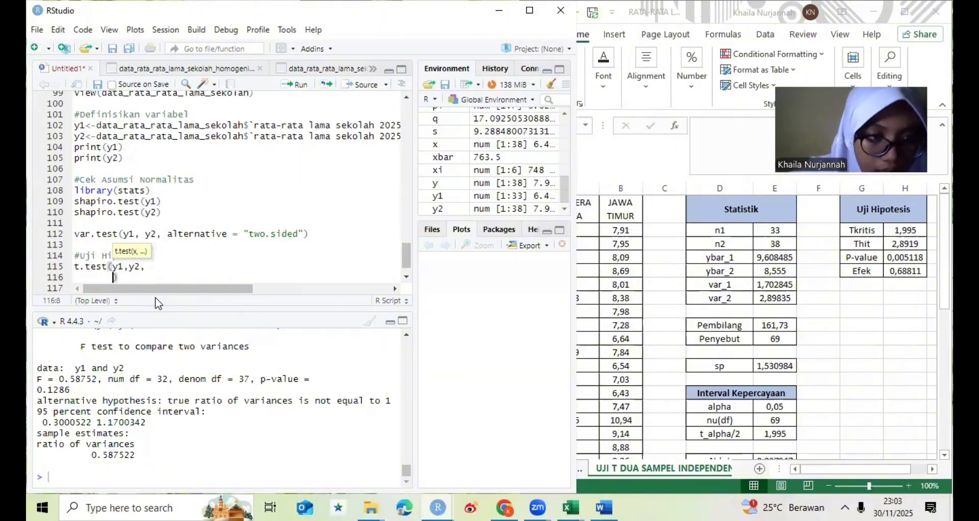
pyautogui.write('var')
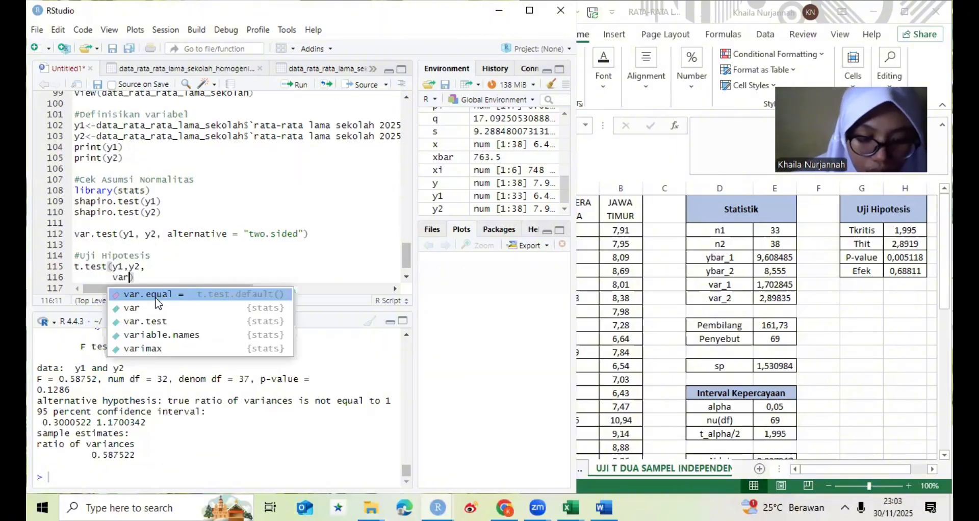
pyautogui.write('.e')
pyautogui.press('Tab')
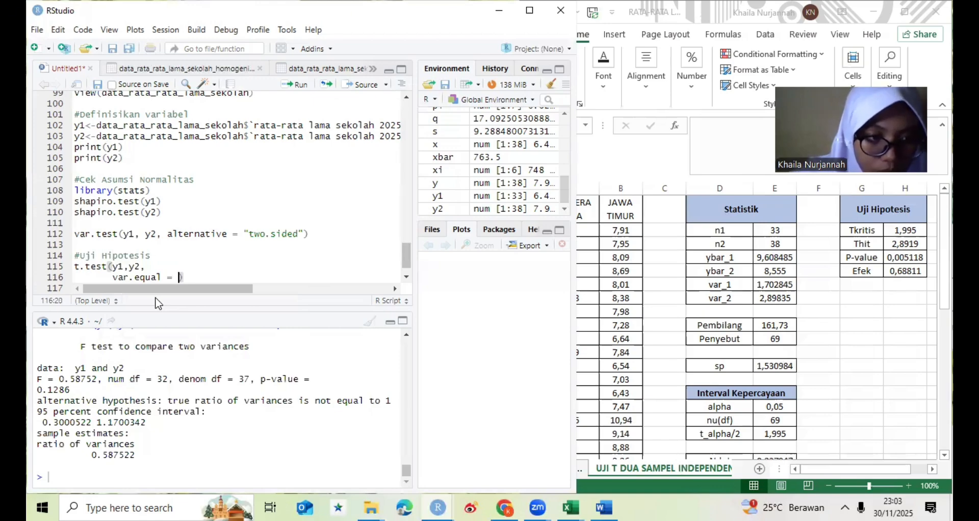
pyautogui.write('TR')
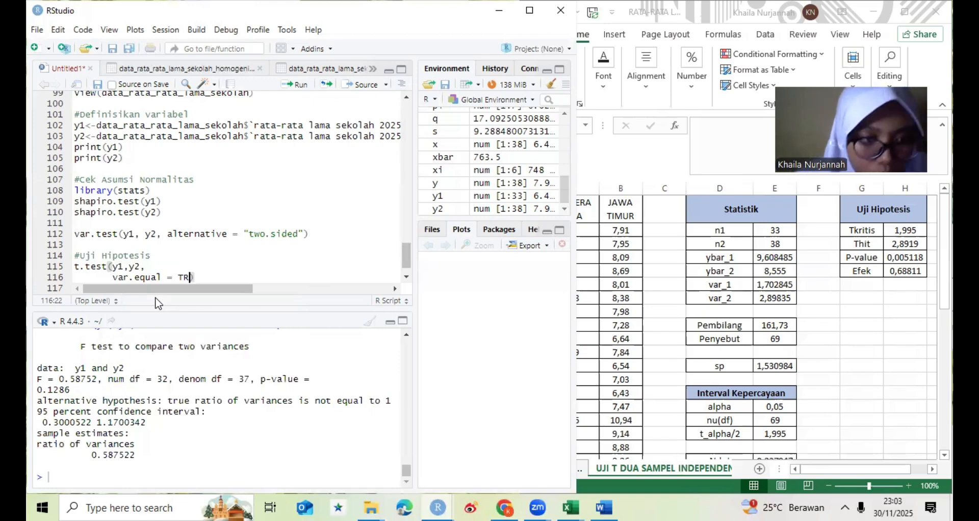
pyautogui.write('UE')
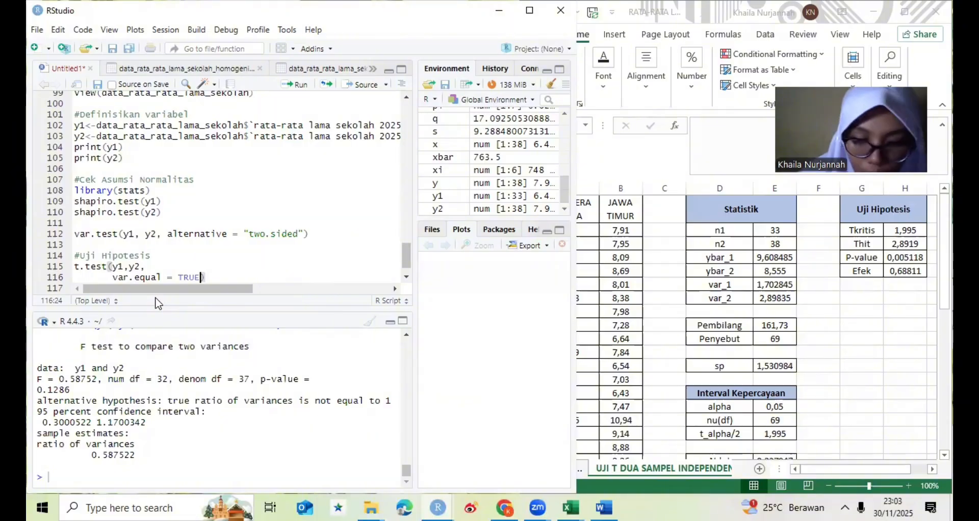
pyautogui.write(',')
# - Continue the t.test call on a new line after the var.equal = TRUE argument
pyautogui.press('Return')
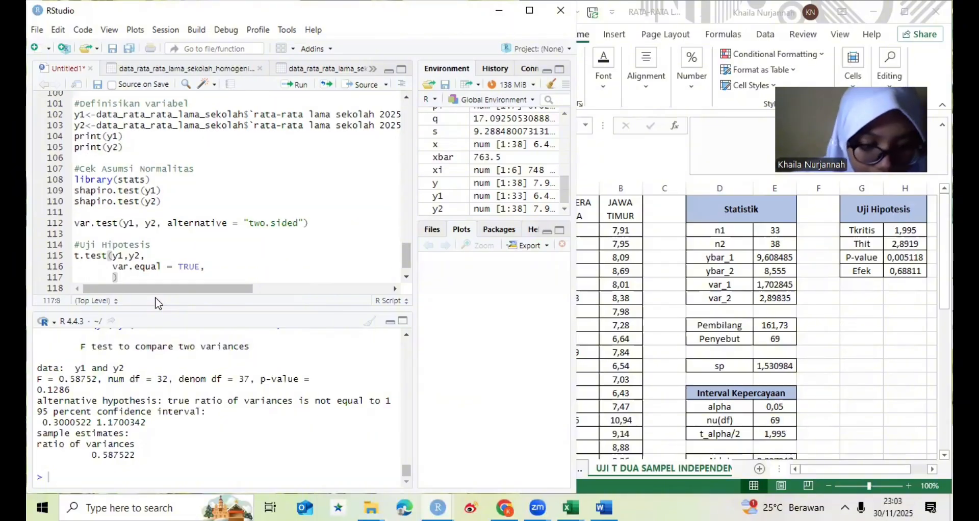
pyautogui.write('co')
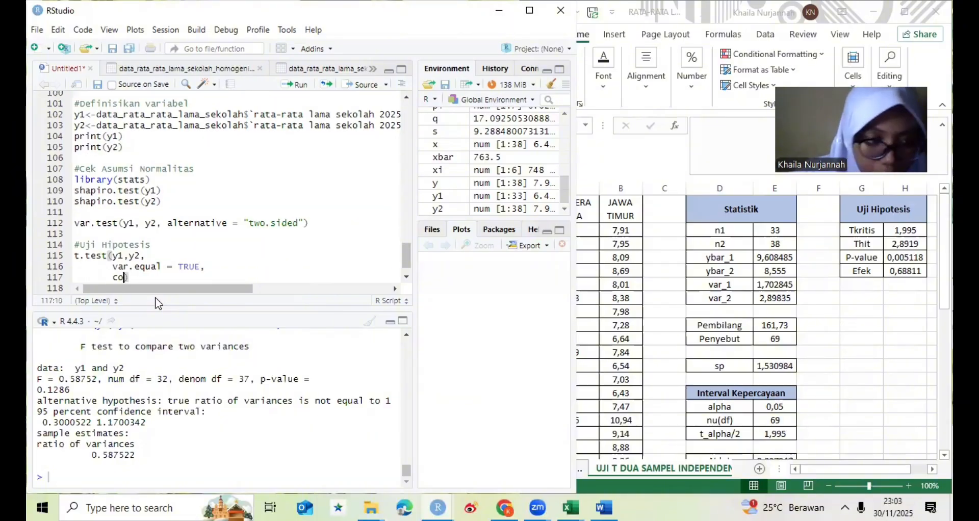
pyautogui.write('nf')
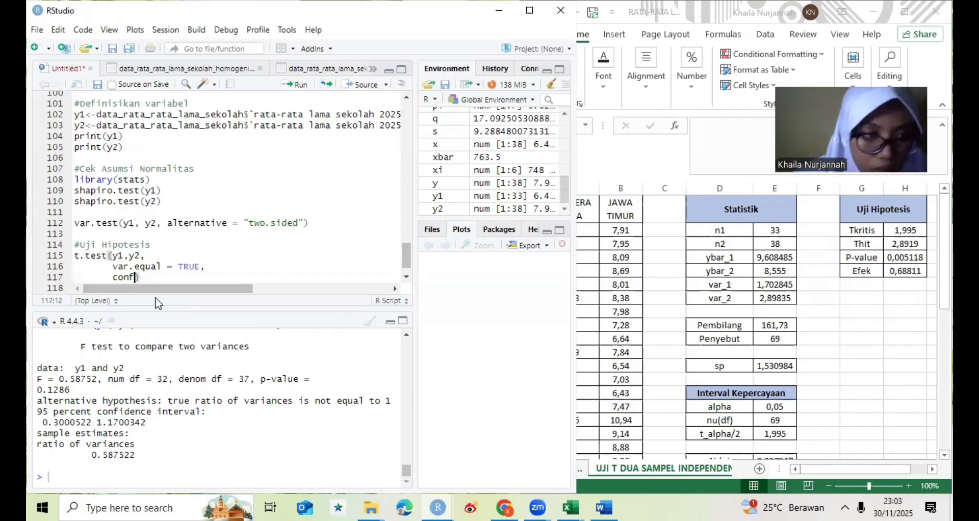
pyautogui.press('BackSpace')
pyautogui.press('BackSpace')
pyautogui.press('BackSpace')
pyautogui.press('BackSpace')
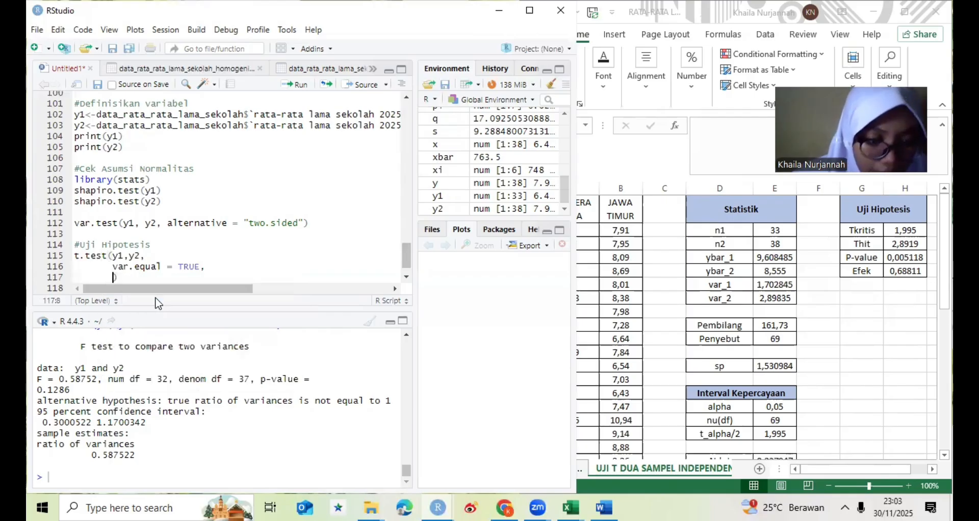
# - Add the argument alternative = "two.sided" below var.equal = TRUE in the t.test call
pyautogui.write('alter')
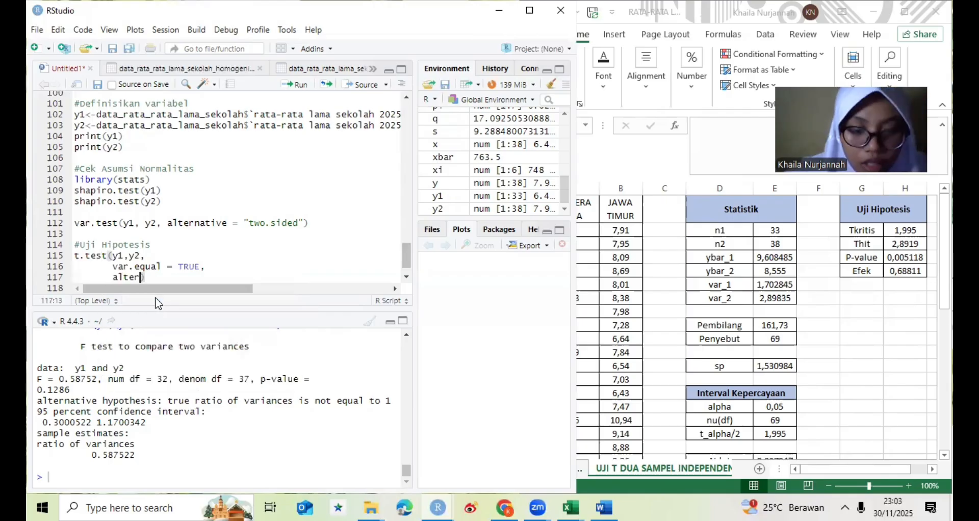
pyautogui.write('native')
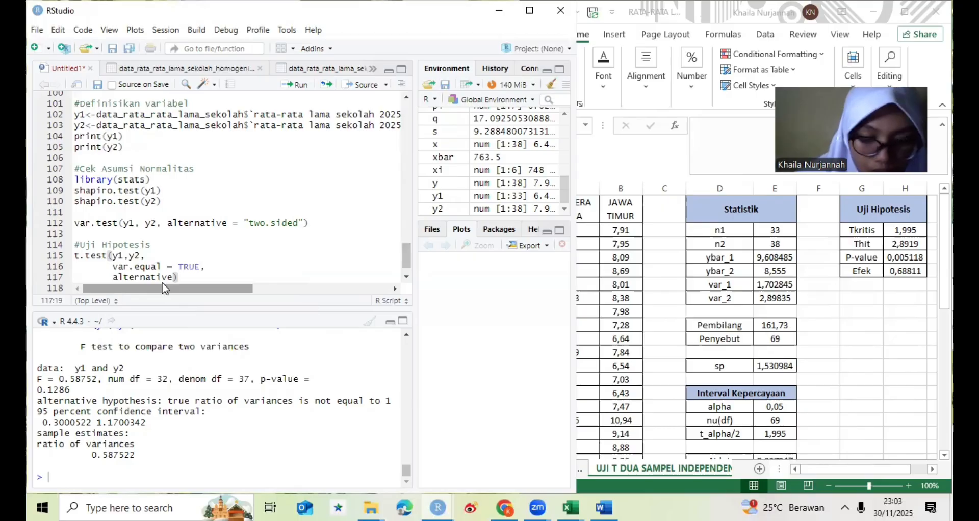
pyautogui.write('=')
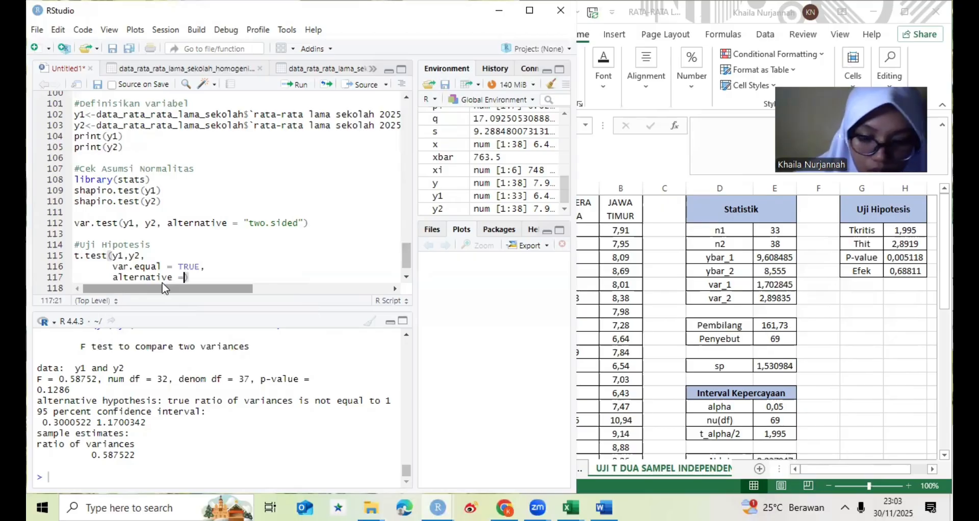
pyautogui.write(' "two')
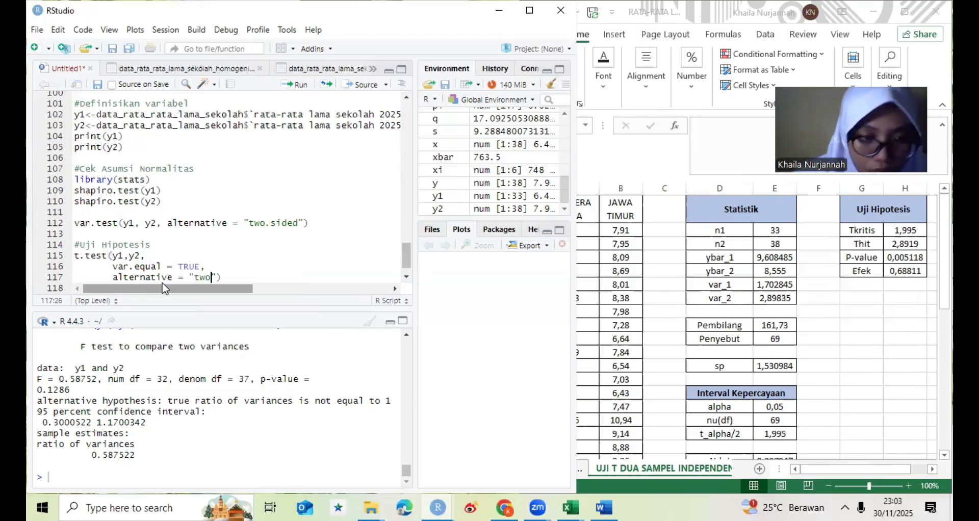
pyautogui.write('.sided')
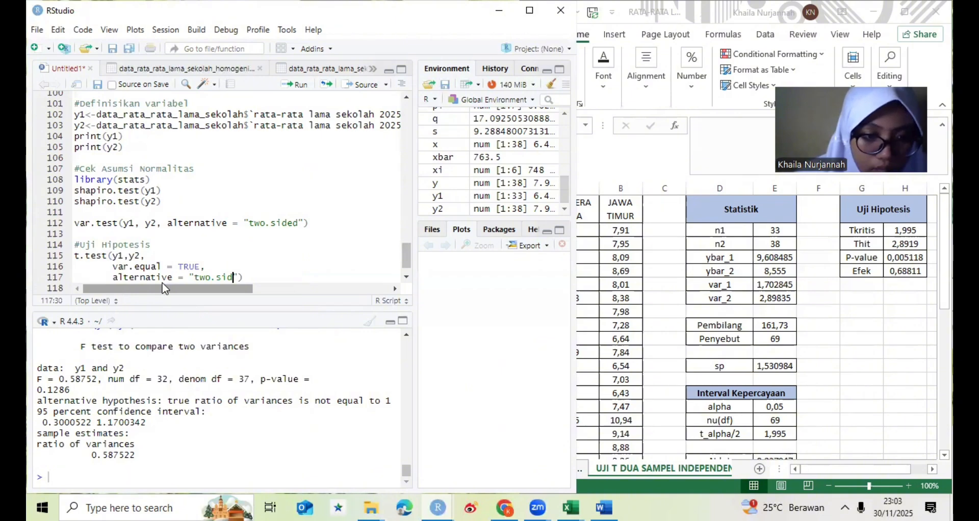
pyautogui.press('End')
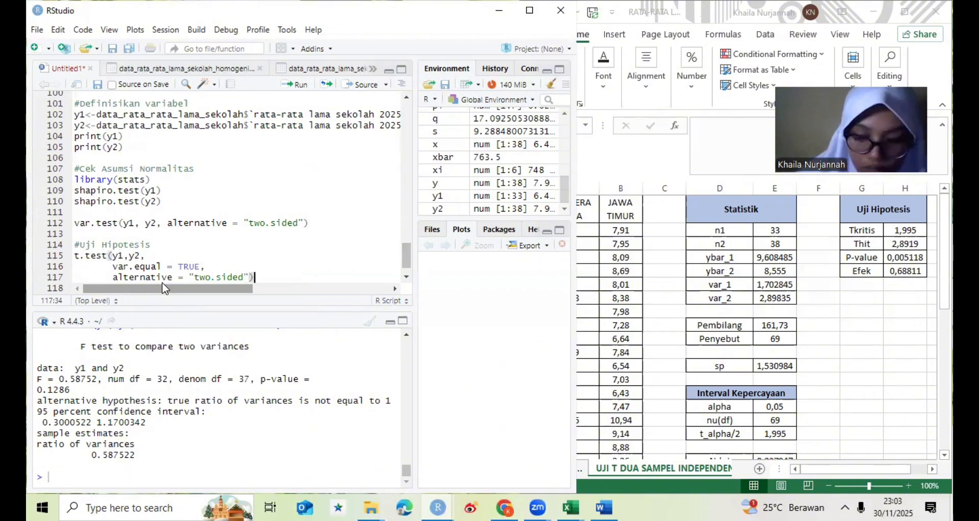
# - Add a further argument line to the t.test call reading conf.level = 0,95
pyautogui.press('Left')
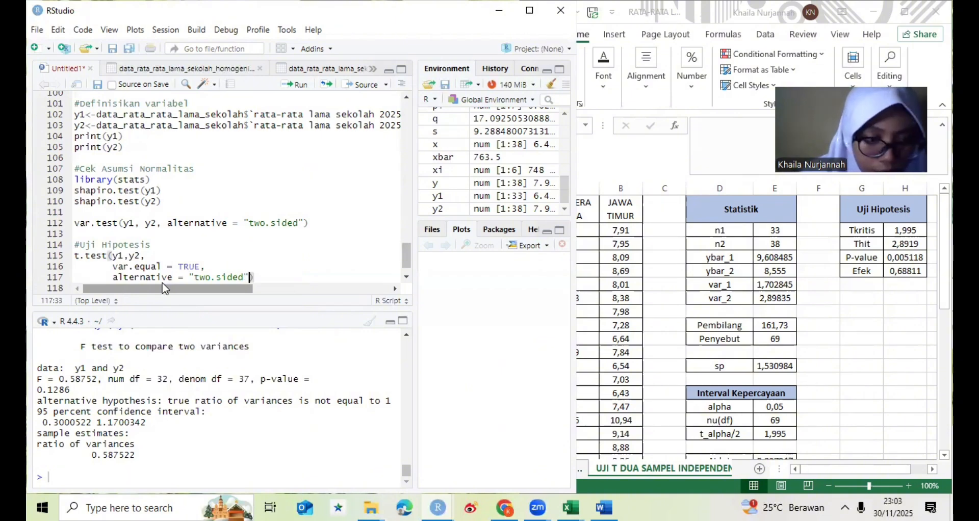
pyautogui.write(',')
pyautogui.press('Return')
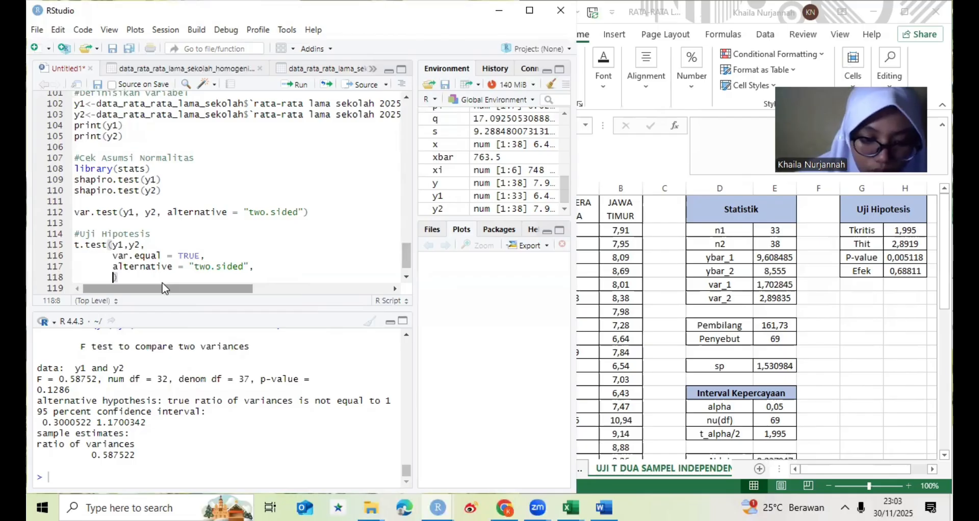
pyautogui.write('conf')
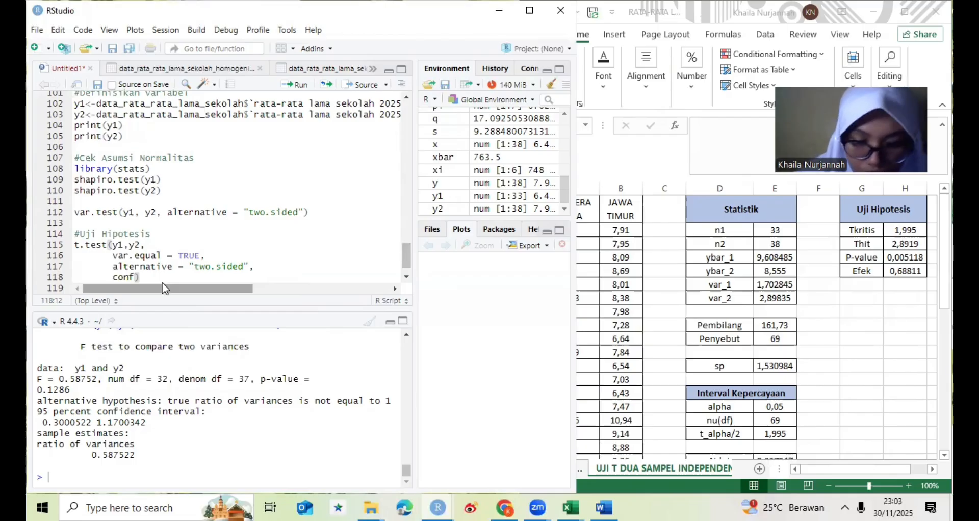
pyautogui.write('.')
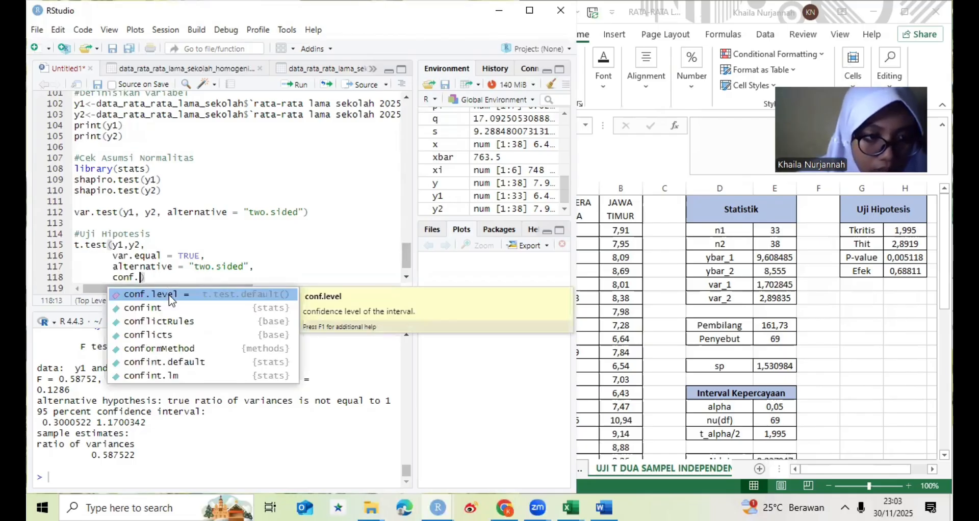
pyautogui.click(170, 296)
pyautogui.write('0,')
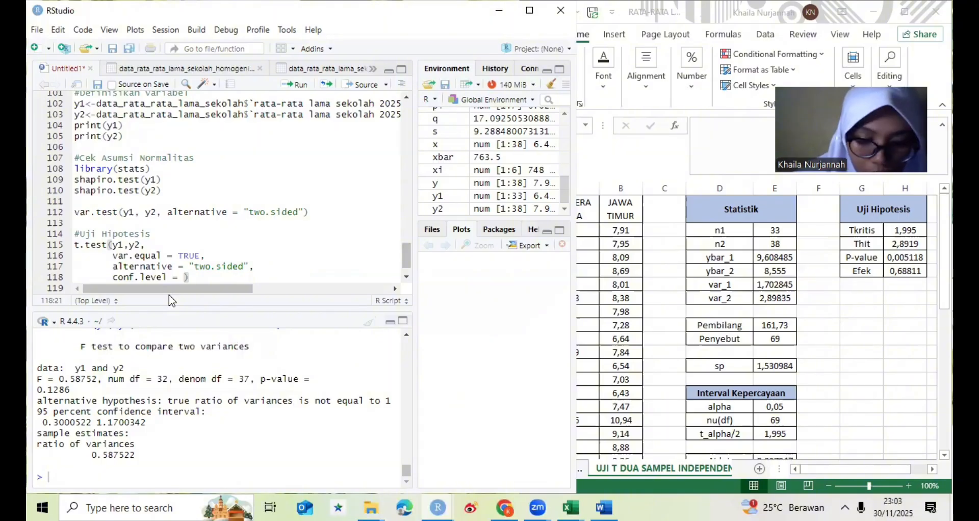
pyautogui.write('95')
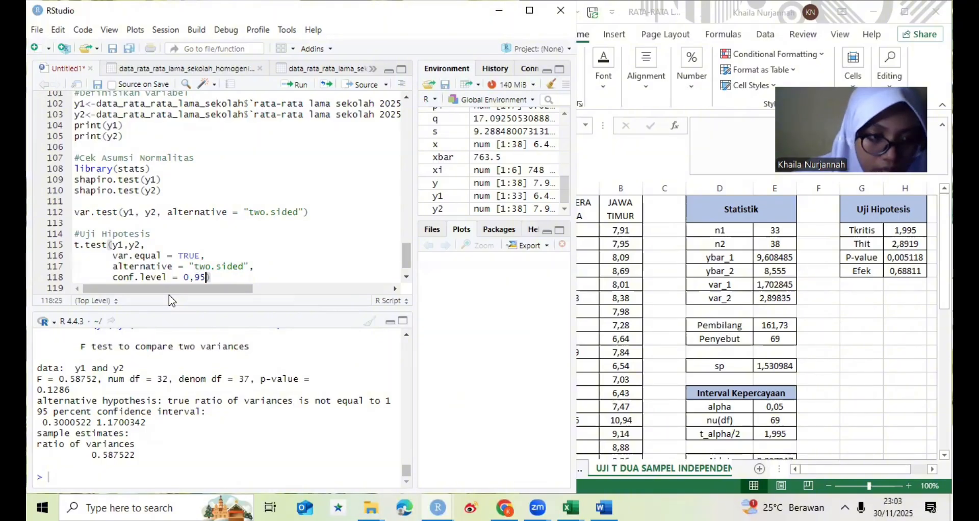
# - Run the script block from the #Uji Hipotesis comment through the end of the t.test call
pyautogui.click(163, 266)
pyautogui.click(77, 232)
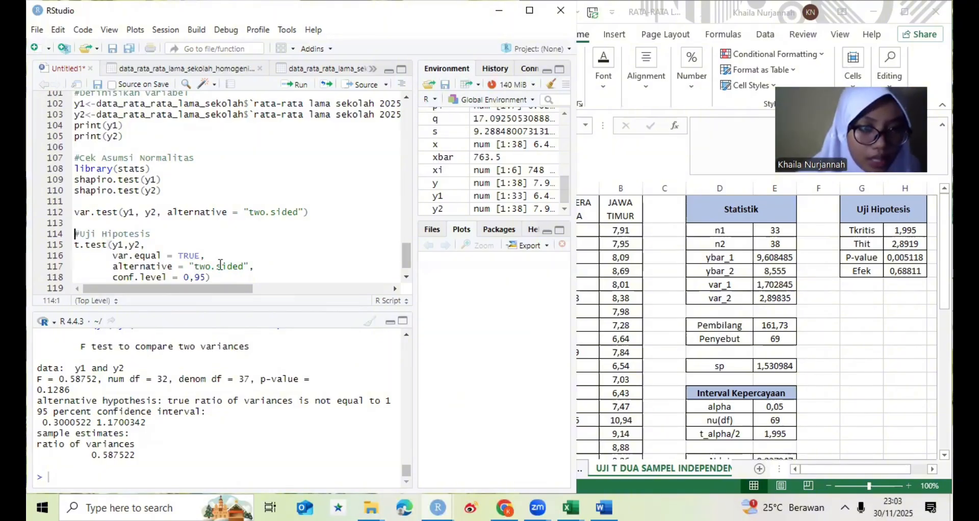
pyautogui.keyDown('shift'); pyautogui.click(262, 277); pyautogui.keyUp('shift')
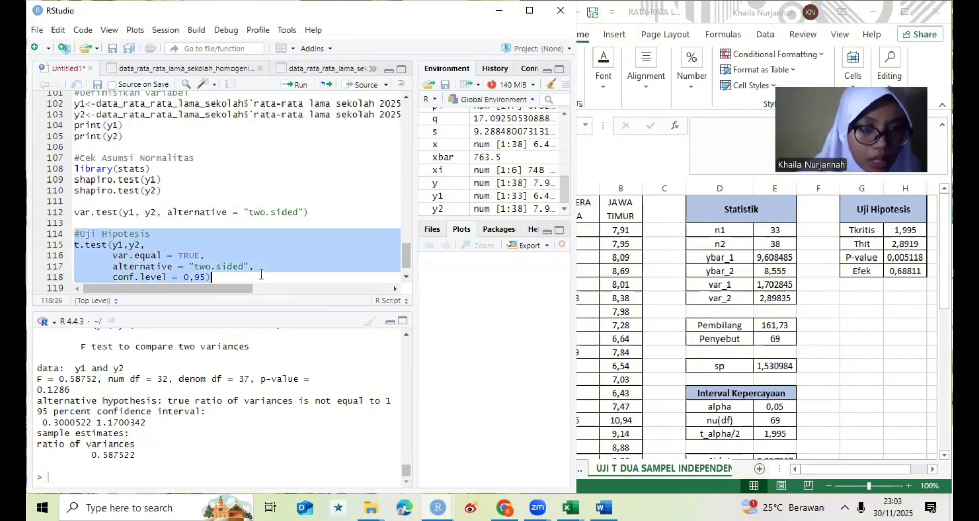
pyautogui.click(290, 84)
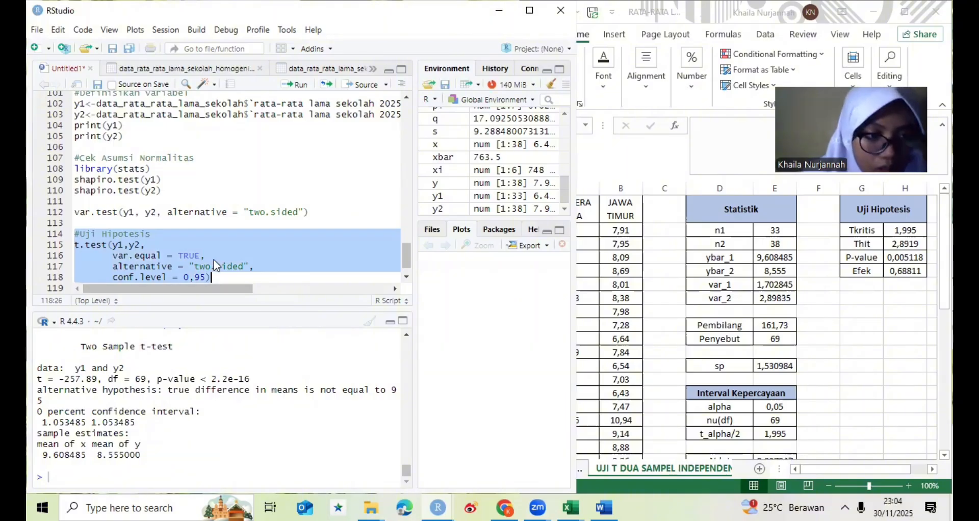
# - Re-enter the alternative argument name in the t.test call using its suggested completion, and run the #Uji Hipotesis block
pyautogui.click(180, 258)
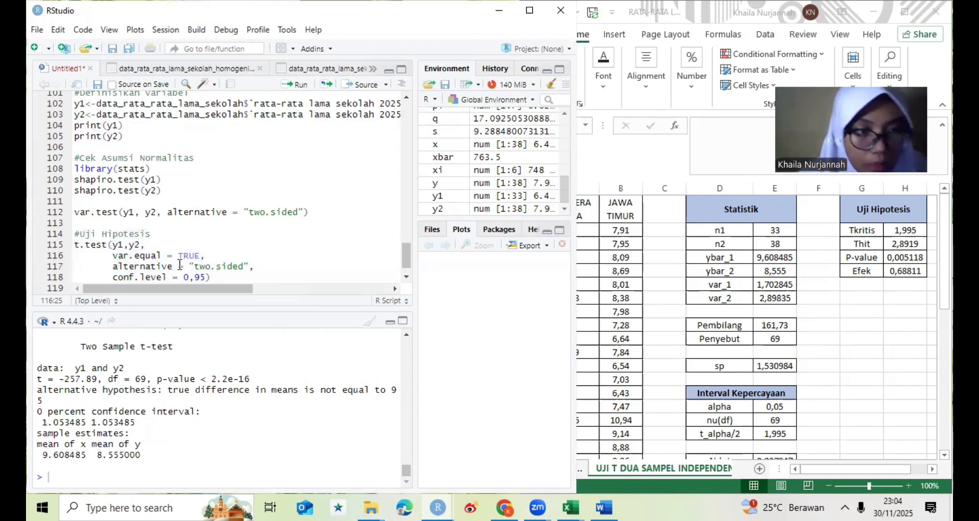
pyautogui.doubleClick(122, 264)
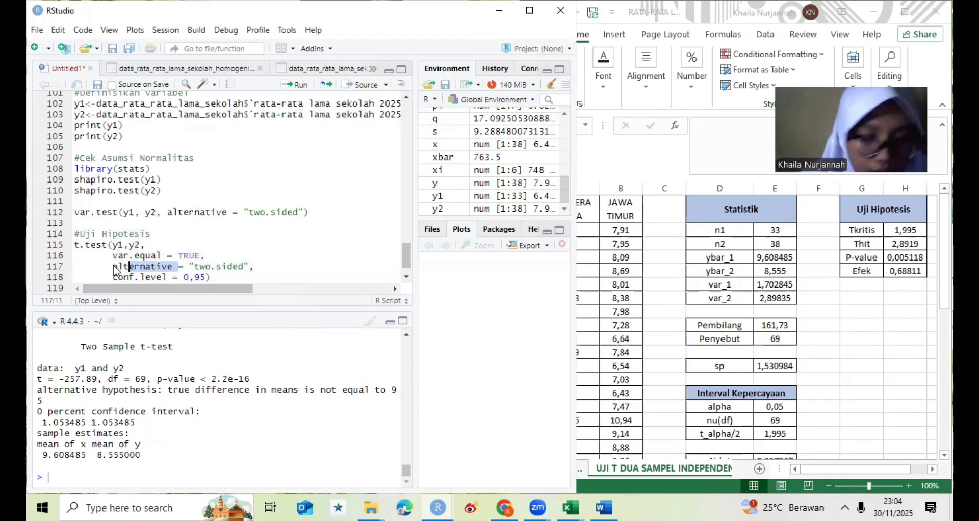
pyautogui.press('BackSpace')
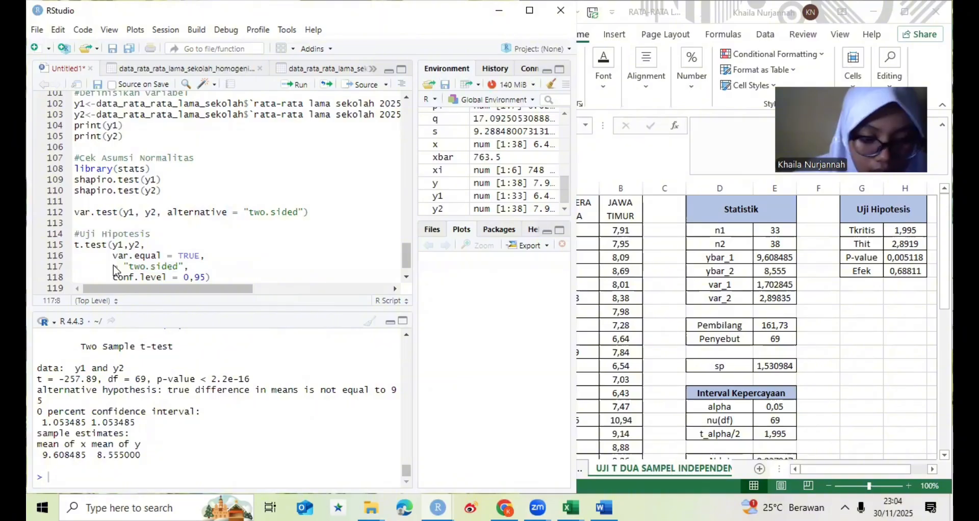
pyautogui.write('alt')
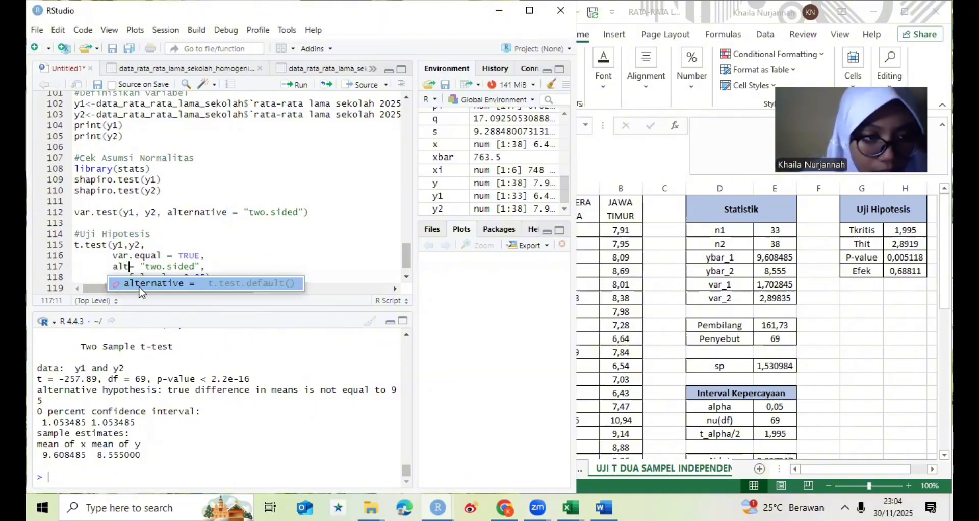
pyautogui.click(184, 285)
pyautogui.moveTo(76, 236); pyautogui.dragTo(223, 275)
pyautogui.click(301, 86)
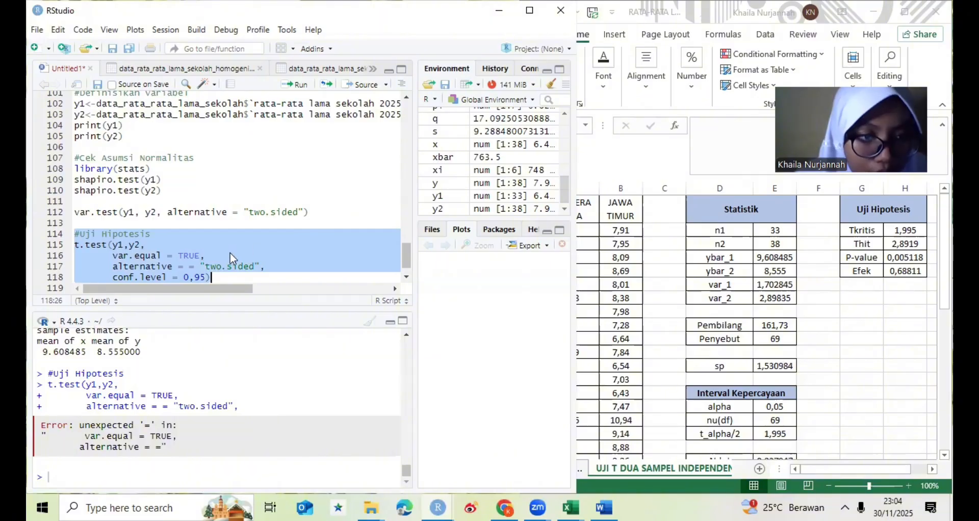
# - Remove the surplus equals sign before "two.sided" in the t.test call and rerun the #Uji Hipotesis block
pyautogui.click(197, 266)
pyautogui.press('BackSpace')
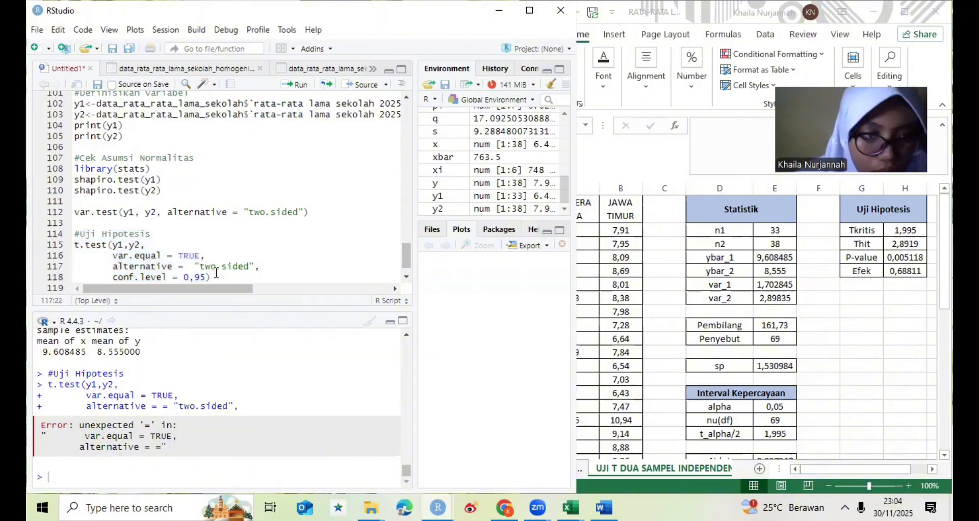
pyautogui.press('BackSpace')
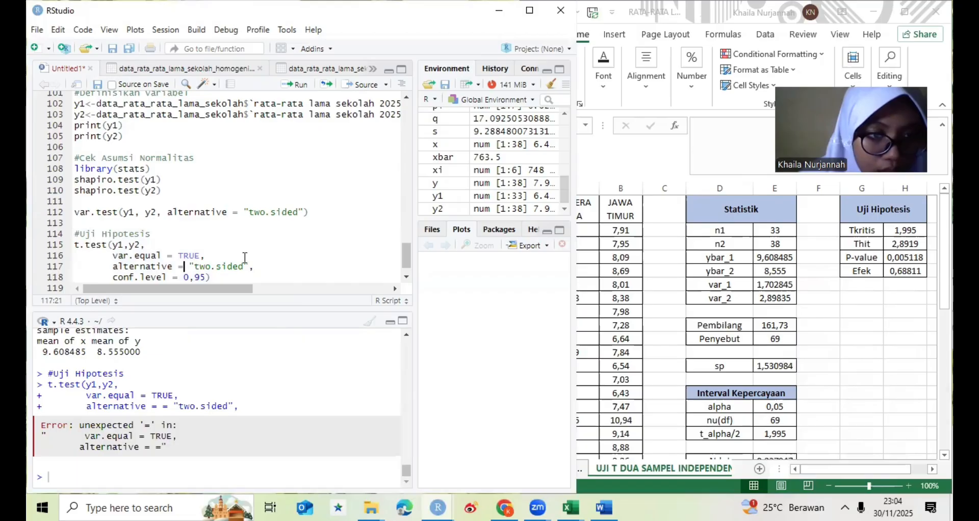
pyautogui.moveTo(74, 234); pyautogui.dragTo(247, 277)
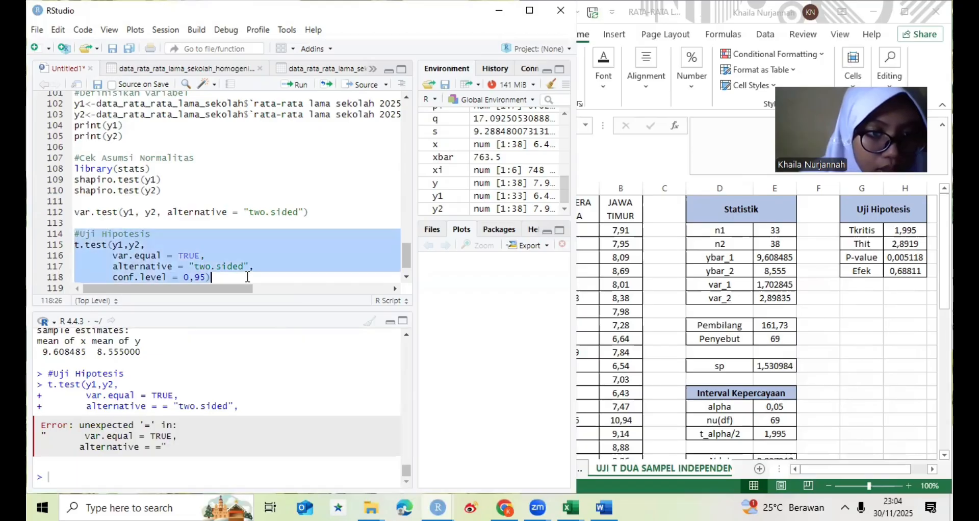
pyautogui.click(291, 94)
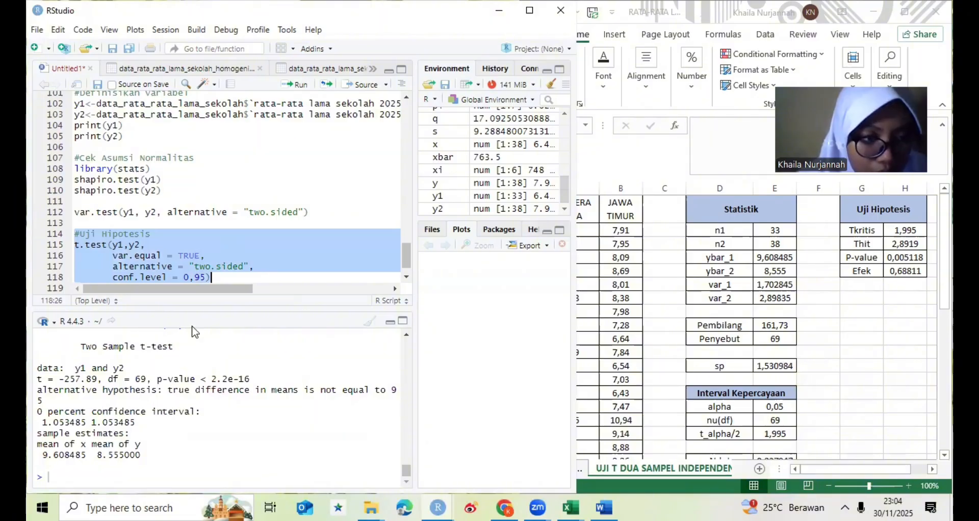
# - Change the conf.level argument to 0.95 with a decimal point and rerun the #Uji Hipotesis block
pyautogui.click(194, 278)
pyautogui.press('BackSpace')
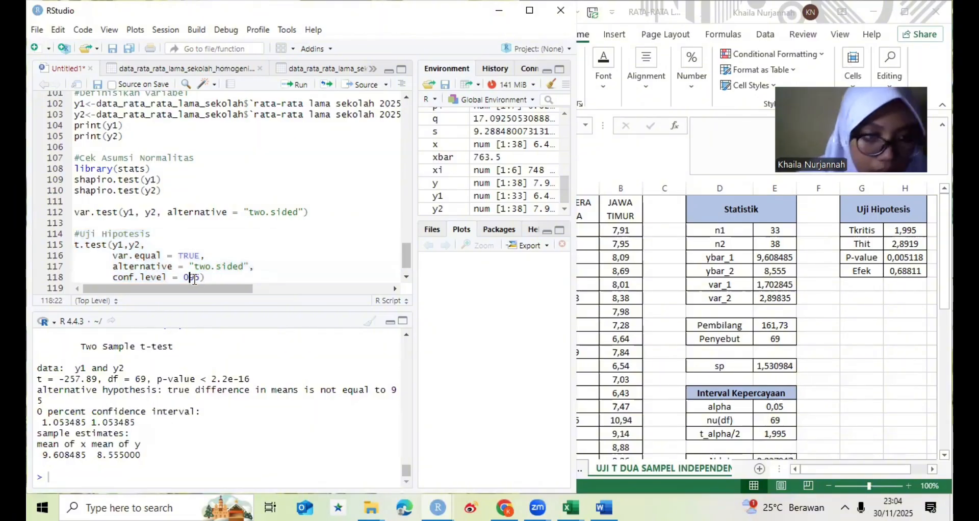
pyautogui.write('.')
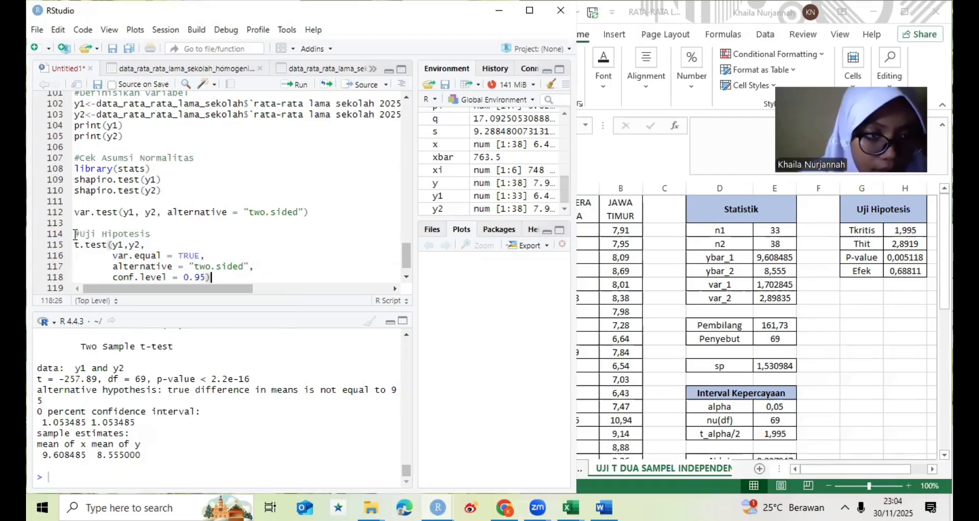
pyautogui.click(263, 274)
pyautogui.moveTo(263, 274); pyautogui.dragTo(73, 233)
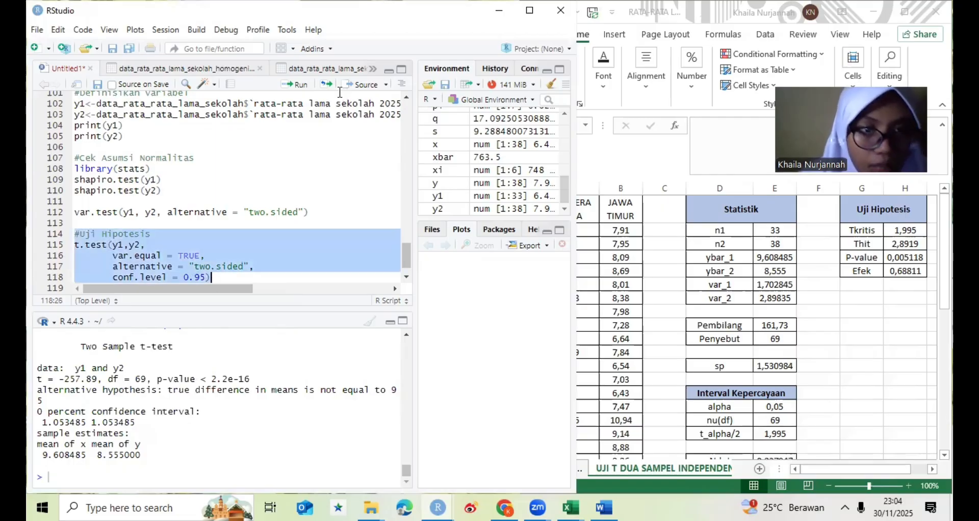
pyautogui.click(306, 87)
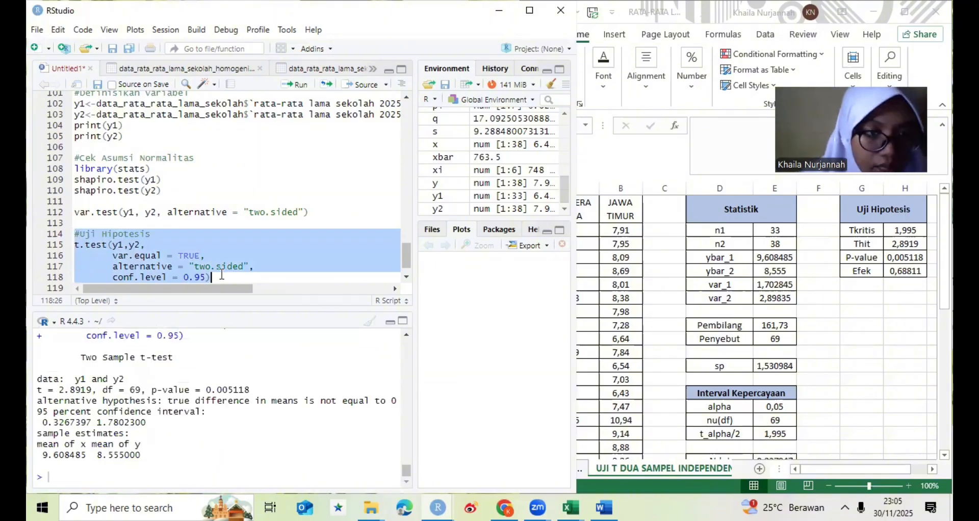
# - Switch to the Excel workbook and compare its confidence interval bounds and Uji Hipotesis values with the t.test output
pyautogui.click(132, 417)
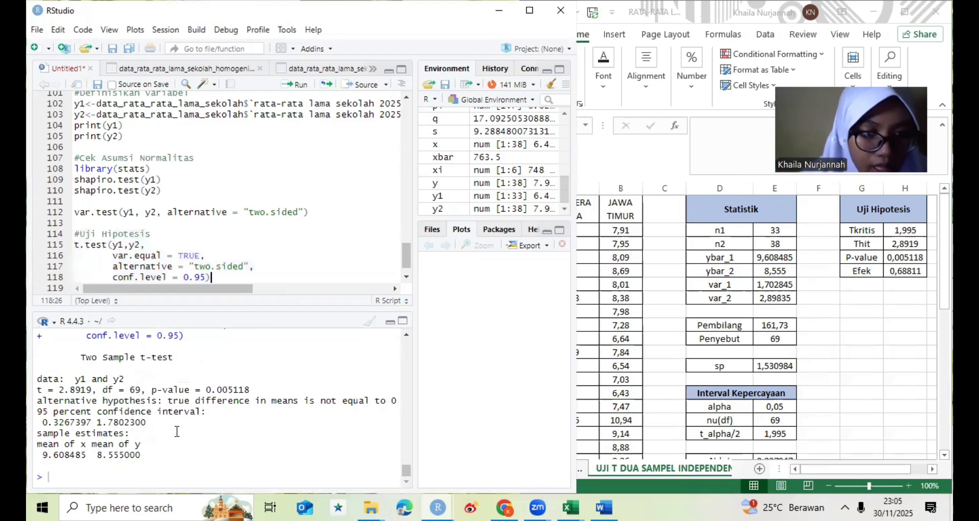
pyautogui.click(636, 365)
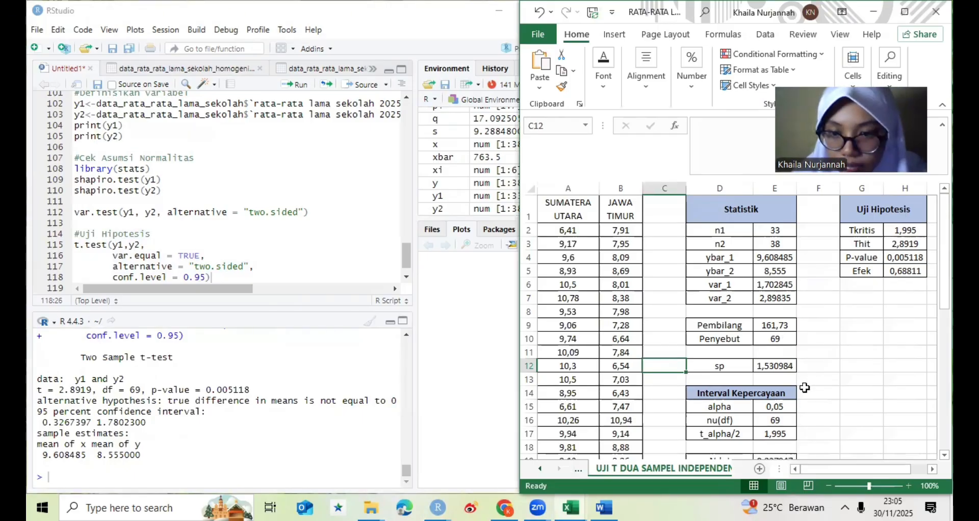
pyautogui.click(815, 419)
pyautogui.press('Down')
pyautogui.press('Down')
pyautogui.press('Down')
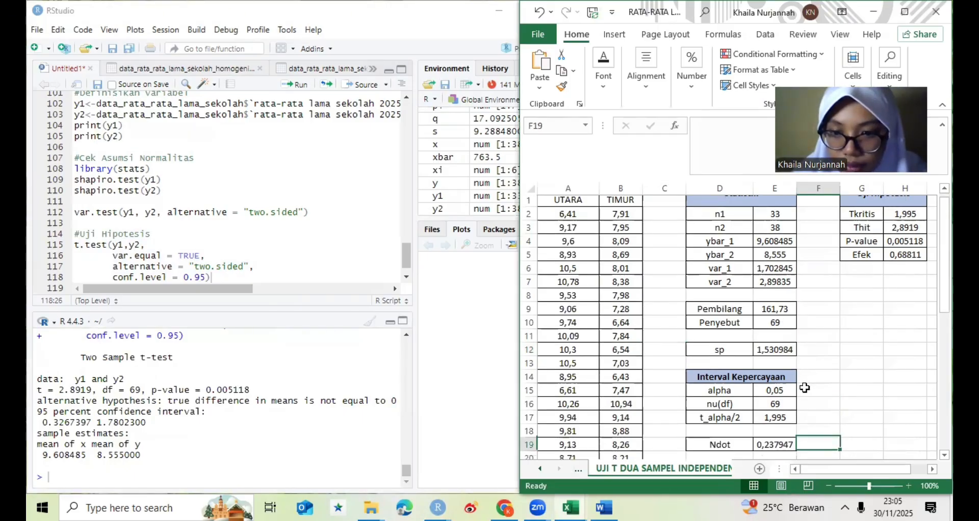
pyautogui.press('Down')
pyautogui.press('Down')
pyautogui.press('Down')
pyautogui.press('Down')
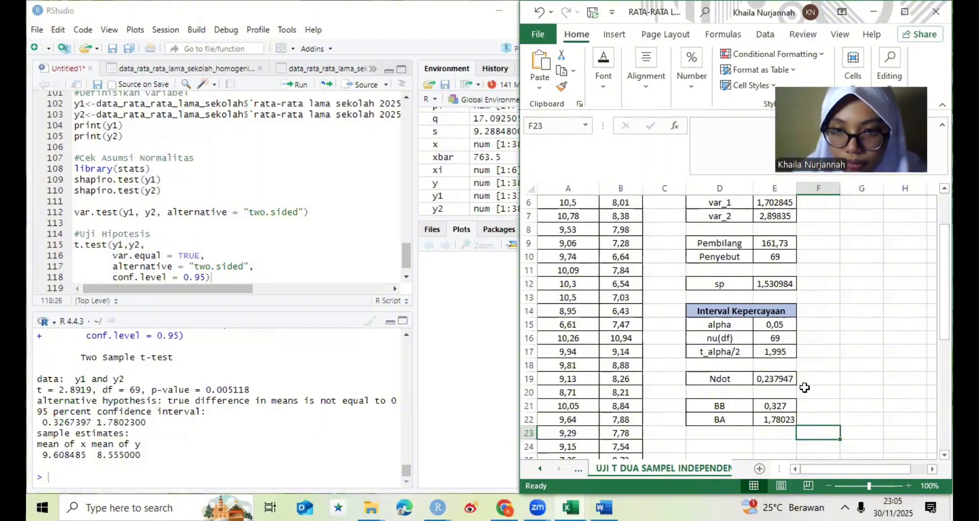
pyautogui.hotkey('ctrl', 'Up')
pyautogui.press('Down')
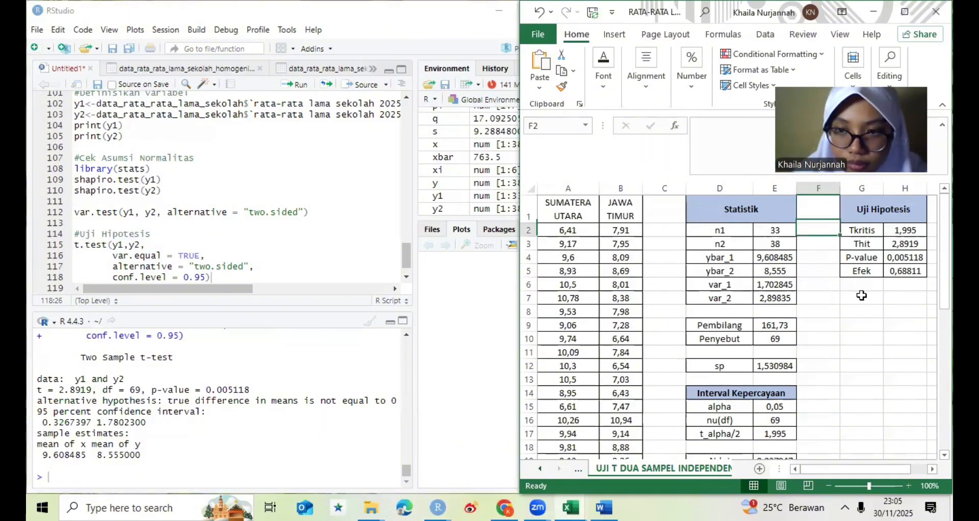
pyautogui.click(905, 249)
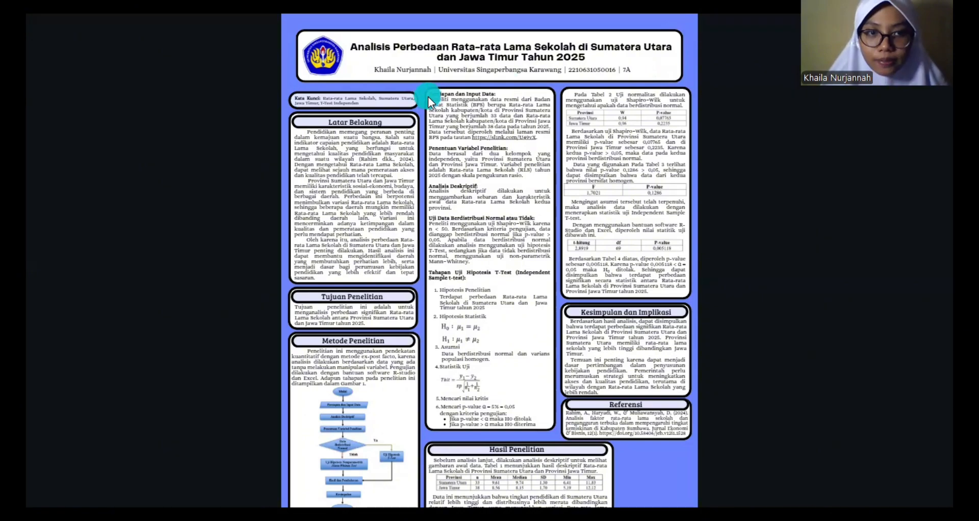
# - Examine the Latar Belakang section of the research poster at a larger zoom
pyautogui.moveTo(427, 96); pyautogui.dragTo(426, 82)
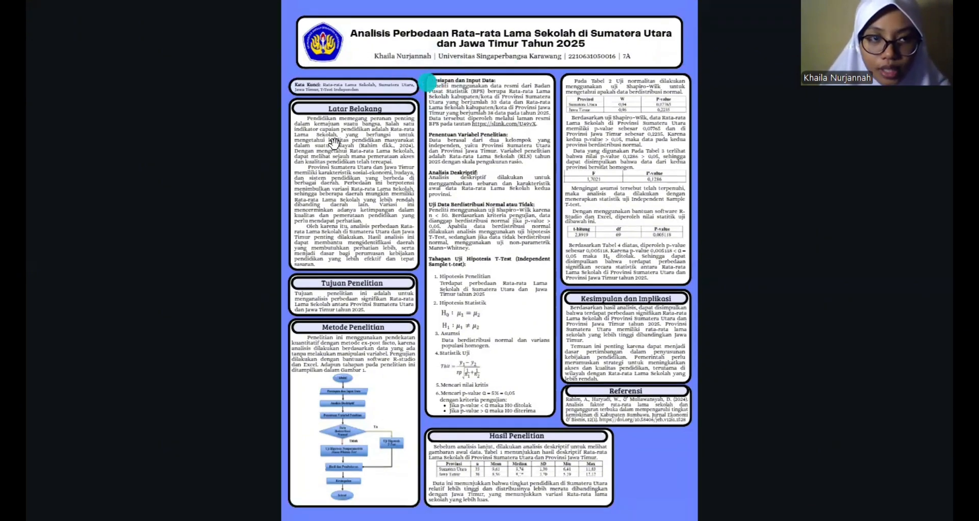
pyautogui.scroll(3, 426, 81)
pyautogui.moveTo(376, 123); pyautogui.dragTo(390, 120)
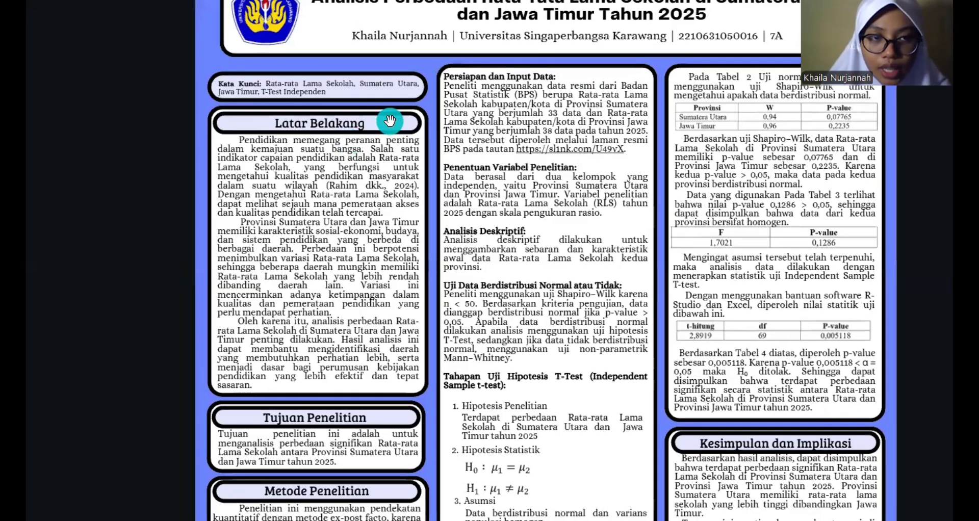